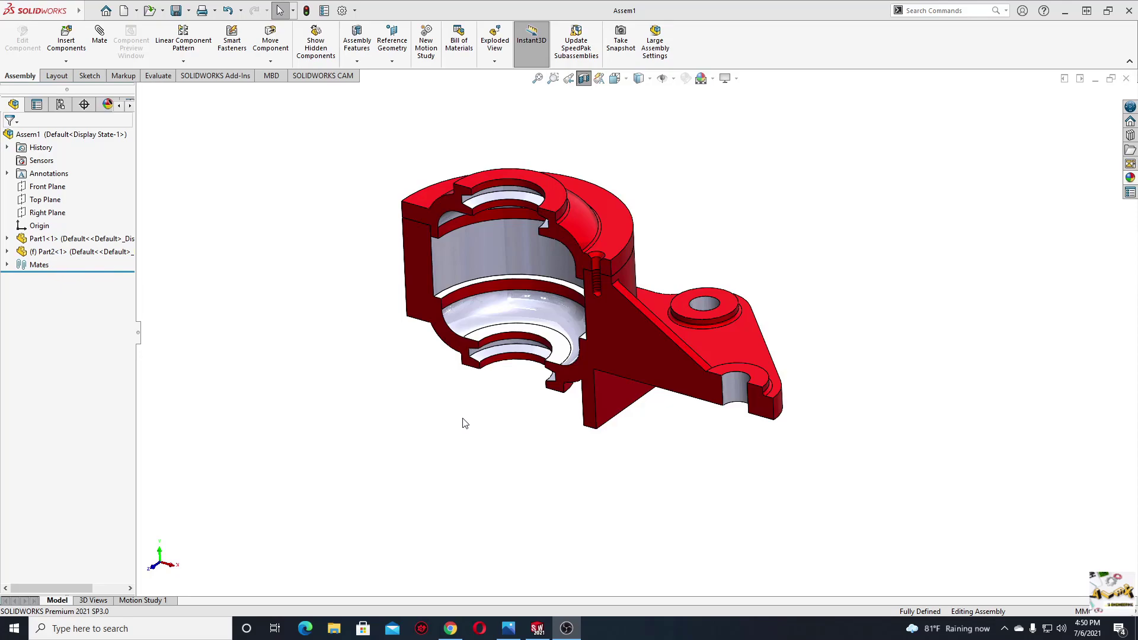
# Turn off the section view on the housing assembly and bring up 'Schita Bearing Support box.png' in Photos.
pyautogui.moveTo(520, 415)
pyautogui.mouseDown(button='middle')
pyautogui.moveTo(629, 369)
pyautogui.moveTo(686, 406)
pyautogui.moveTo(521, 331)
pyautogui.moveTo(523, 397)
pyautogui.mouseUp(button='middle')
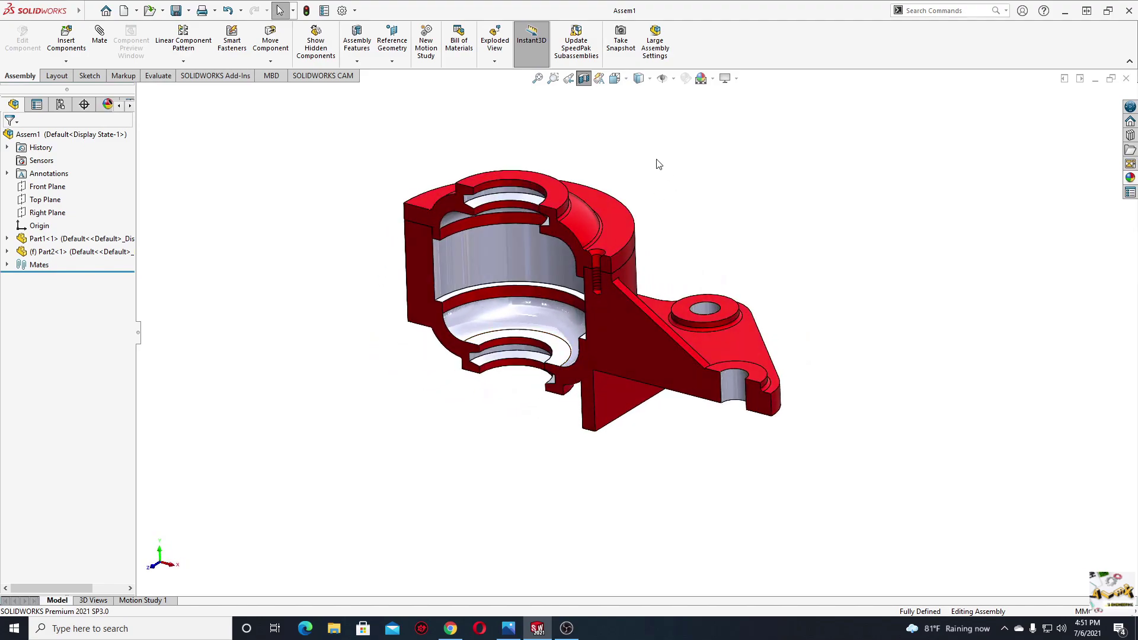
pyautogui.click(584, 77)
pyautogui.moveTo(315, 287)
pyautogui.mouseDown(button='middle')
pyautogui.moveTo(399, 418)
pyautogui.moveTo(376, 300)
pyautogui.moveTo(415, 368)
pyautogui.mouseUp(button='middle')
pyautogui.click(511, 629)
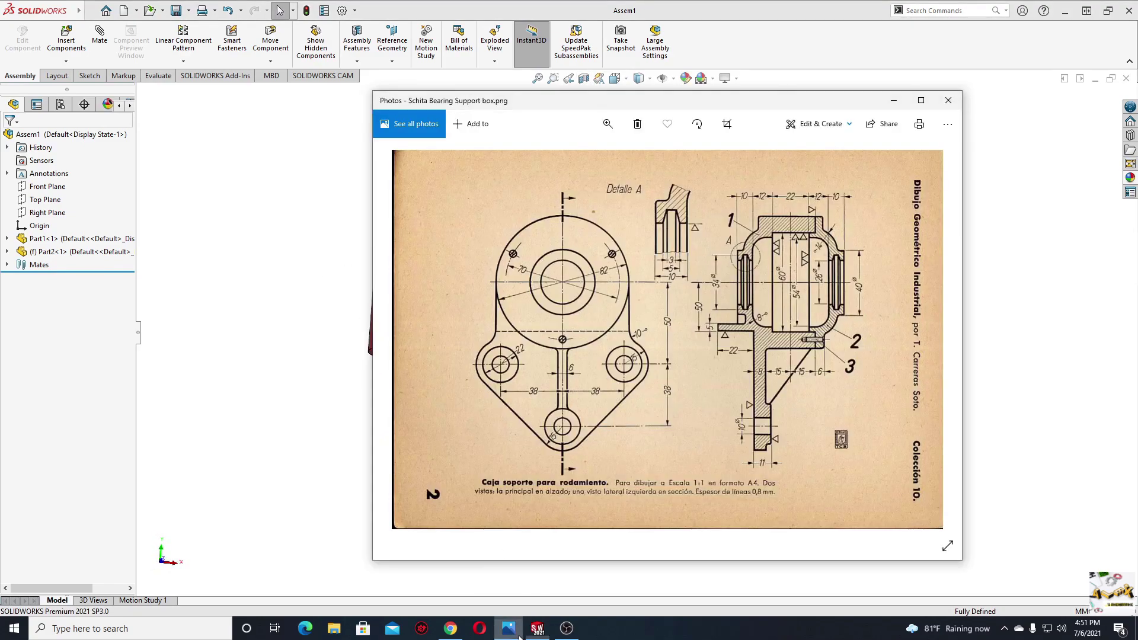
# Maximize the reference drawing, zoom and pan over its section view, then minimize Photos.
pyautogui.click(929, 104)
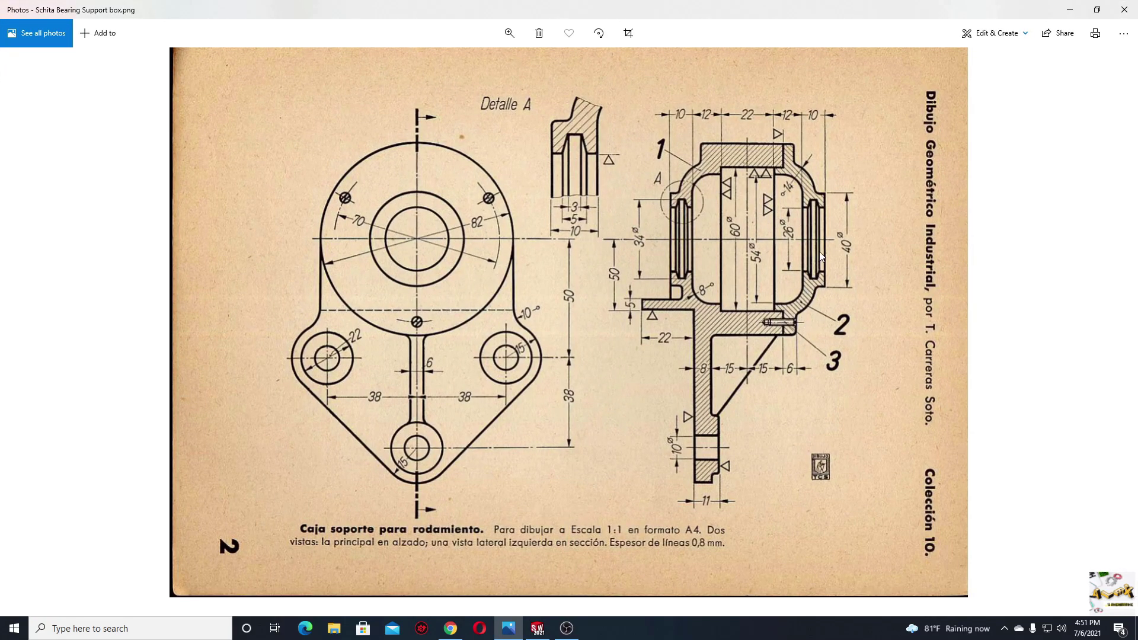
pyautogui.scroll(2, 814, 255)
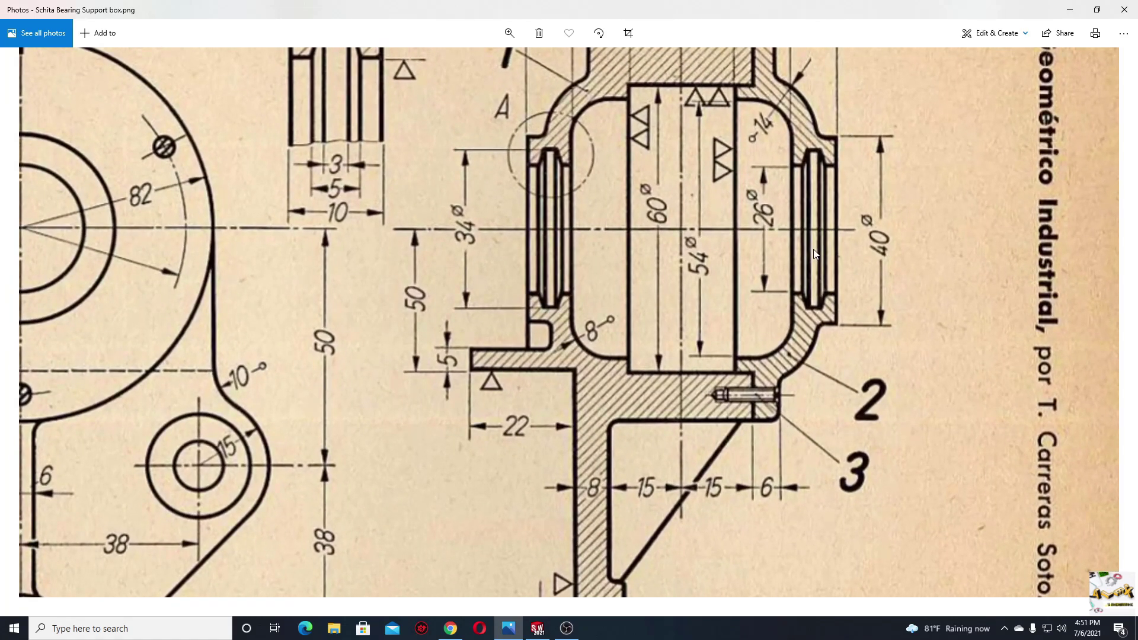
pyautogui.scroll(-2, 813, 261)
pyautogui.scroll(1, 812, 264)
pyautogui.scroll(1, 814, 259)
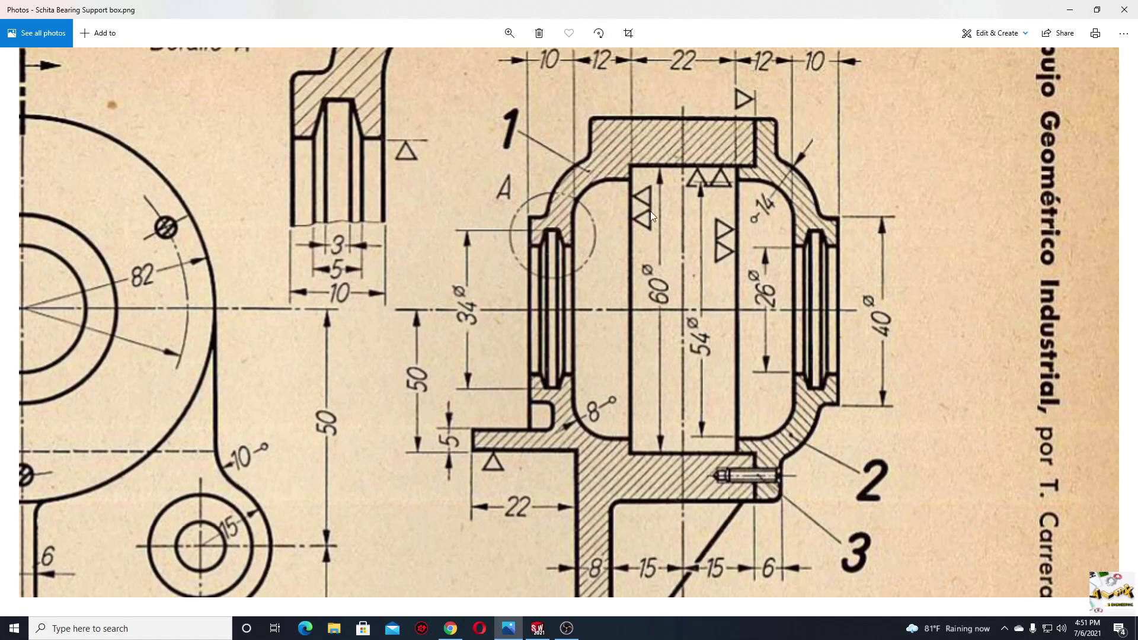
pyautogui.moveTo(654, 462); pyautogui.dragTo(634, 210)
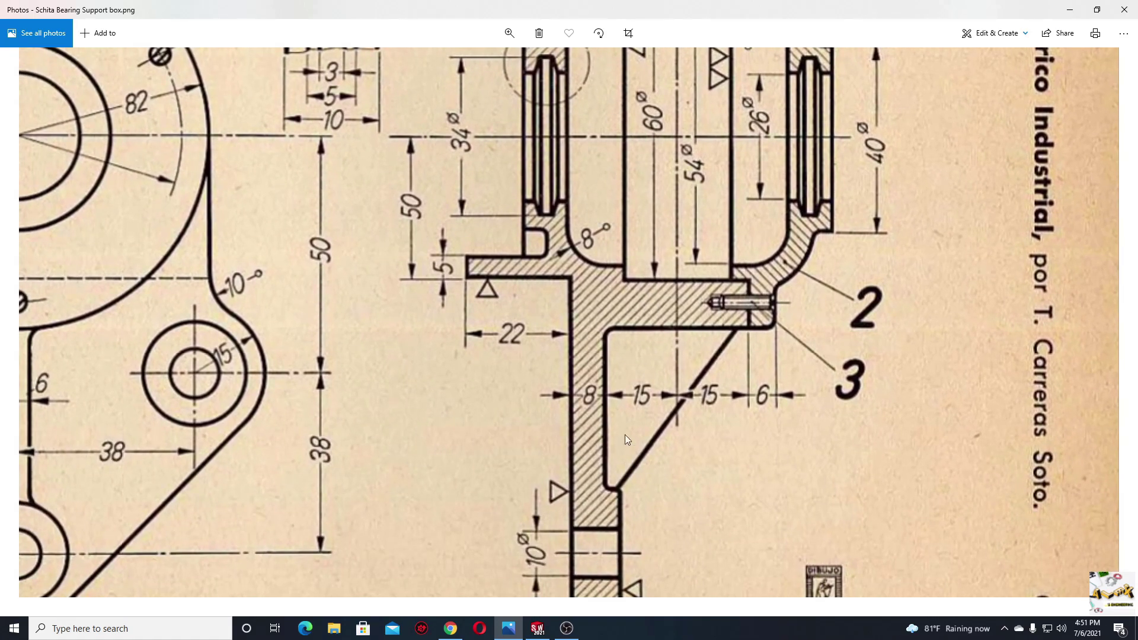
pyautogui.scroll(-2, 624, 435)
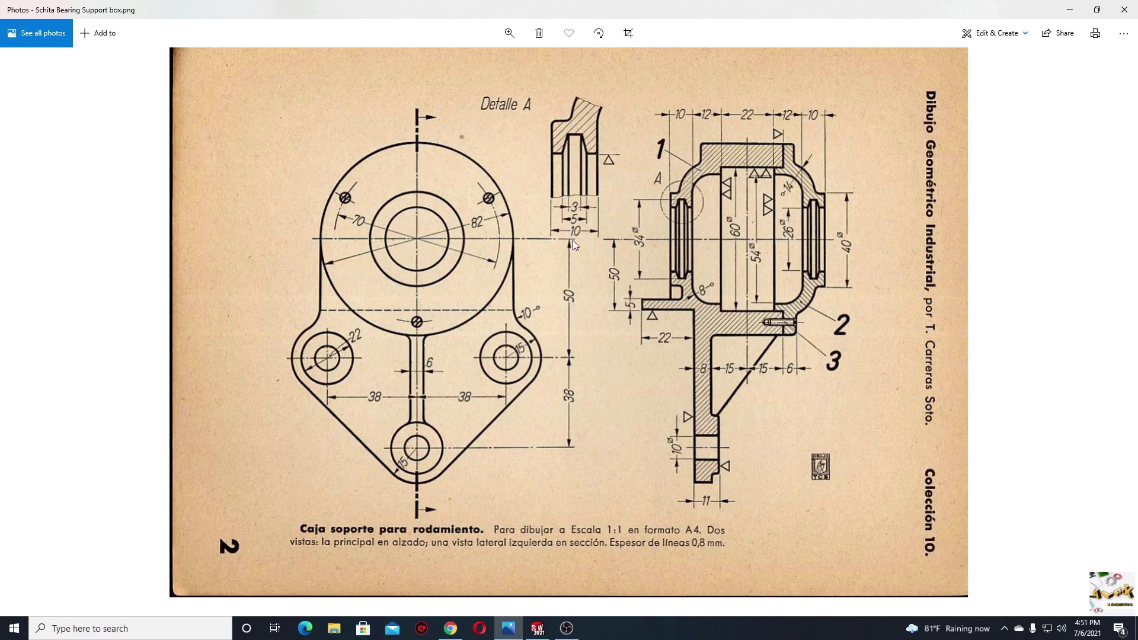
pyautogui.click(1069, 10)
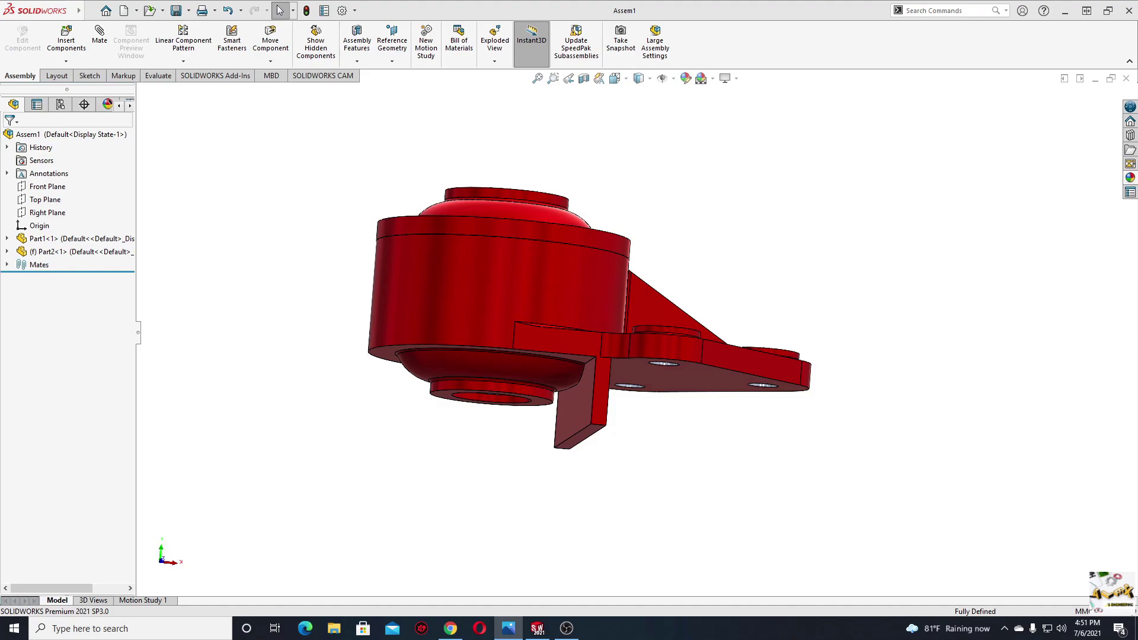
# Create new part Part3 with a Plain White scene and start a sketch on the Front Plane.
pyautogui.click(126, 12)
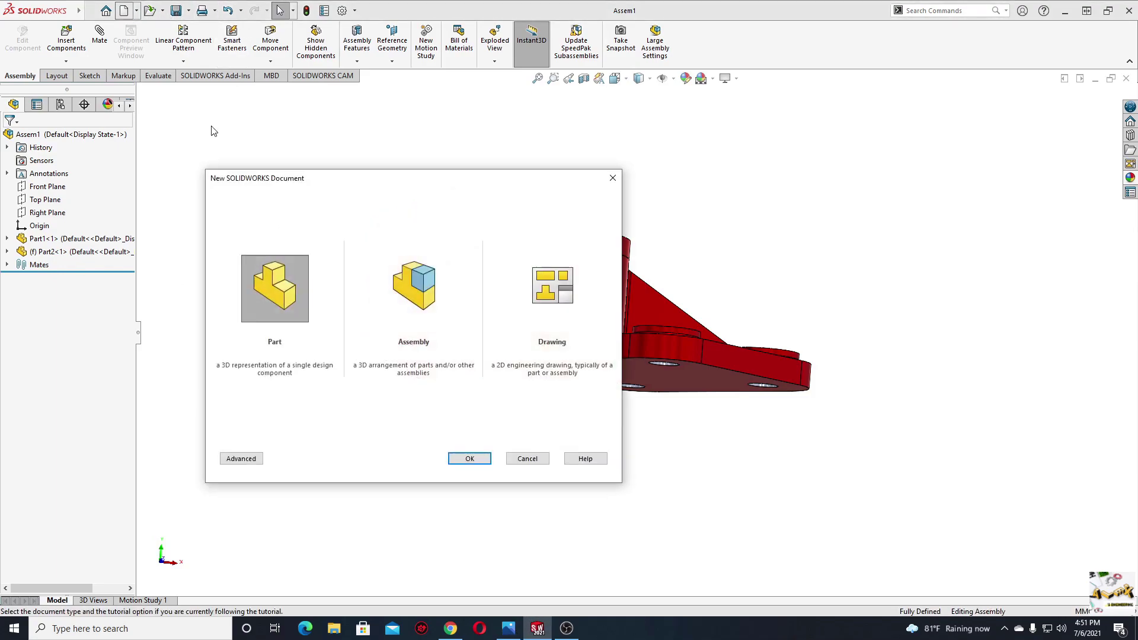
pyautogui.click(470, 458)
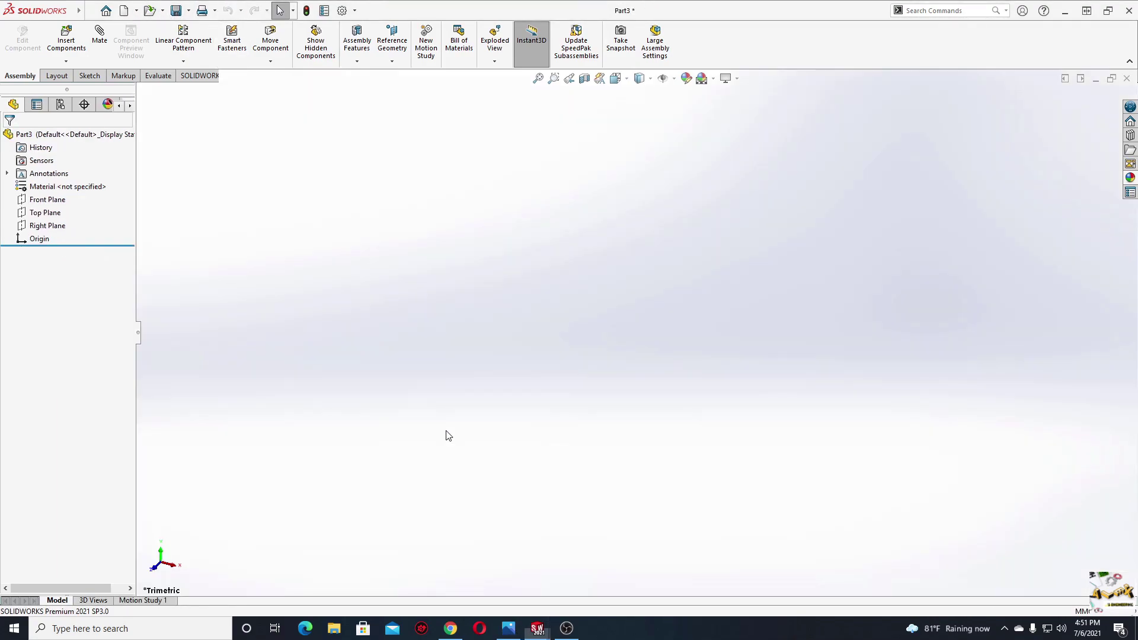
pyautogui.click(726, 79)
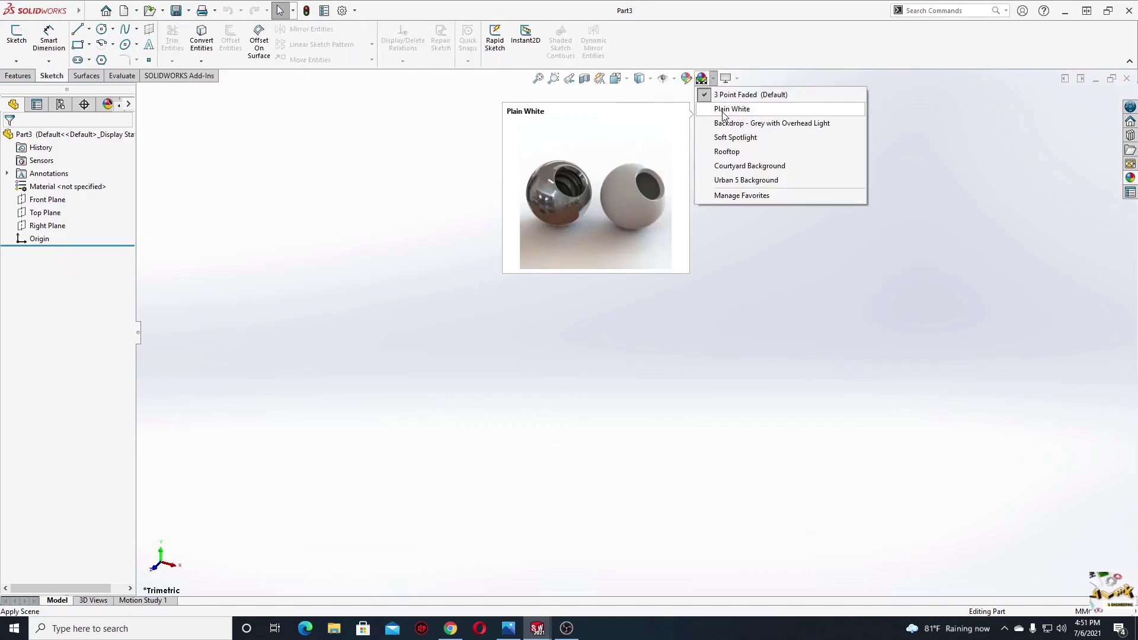
pyautogui.click(48, 200)
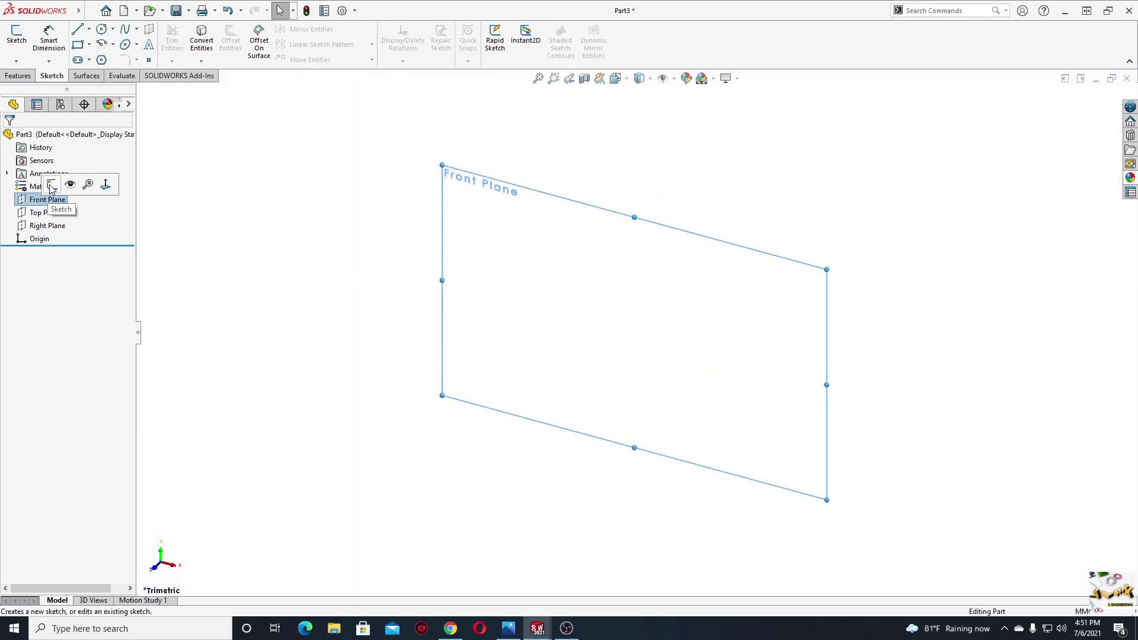
pyautogui.click(52, 187)
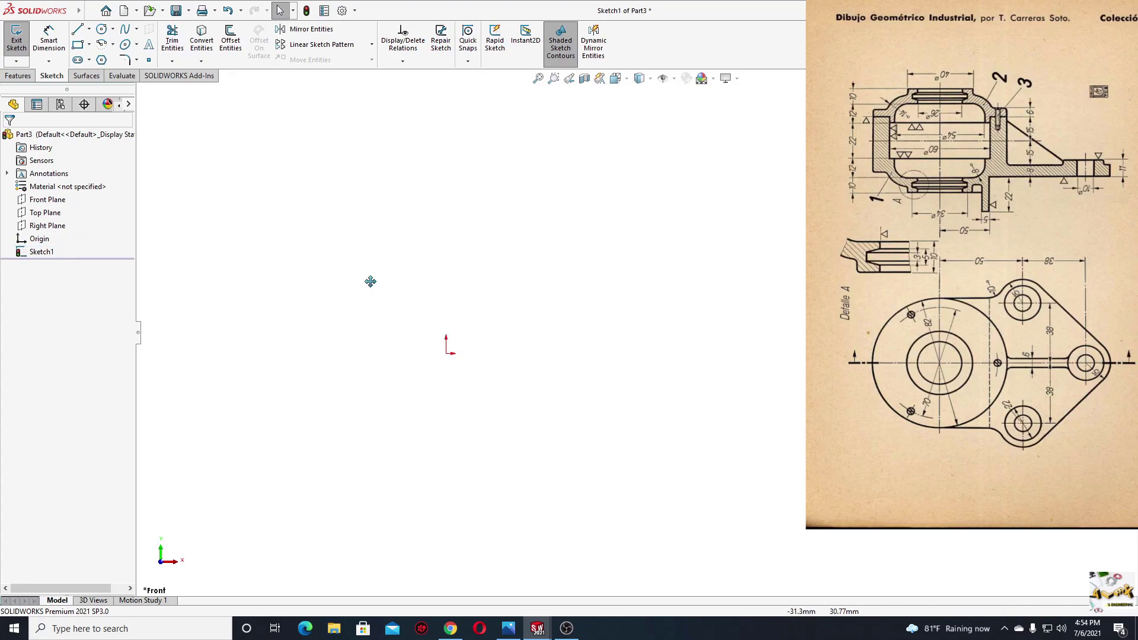
# Draw a vertical centerline running up from the origin.
pyautogui.click(89, 30)
pyautogui.click(98, 55)
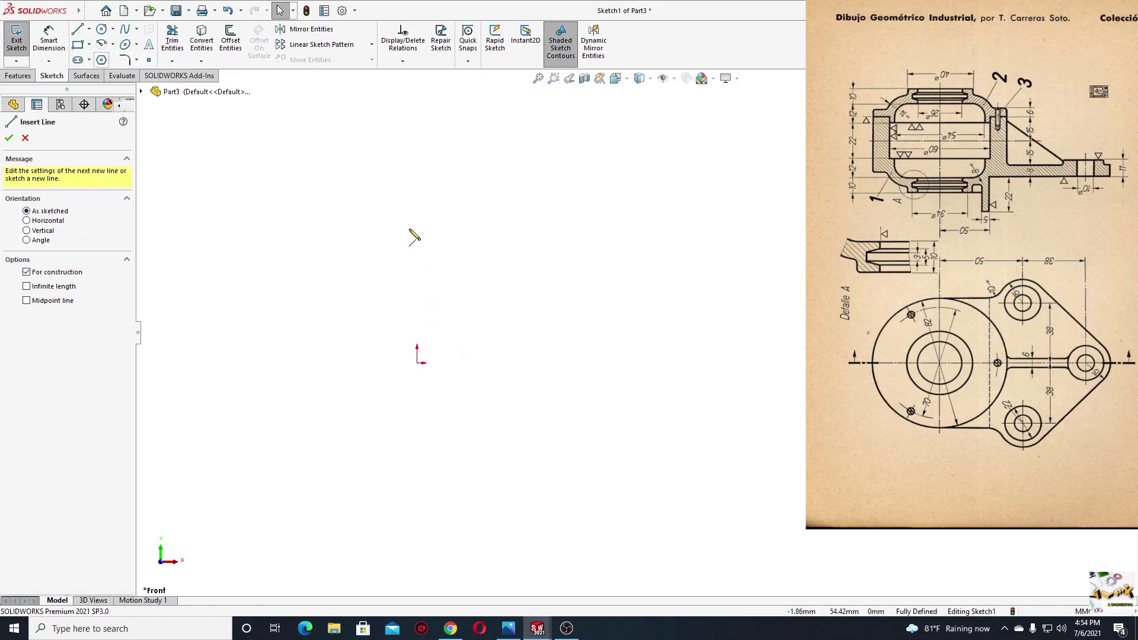
pyautogui.click(416, 184)
pyautogui.click(417, 362)
pyautogui.rightClick(419, 274)
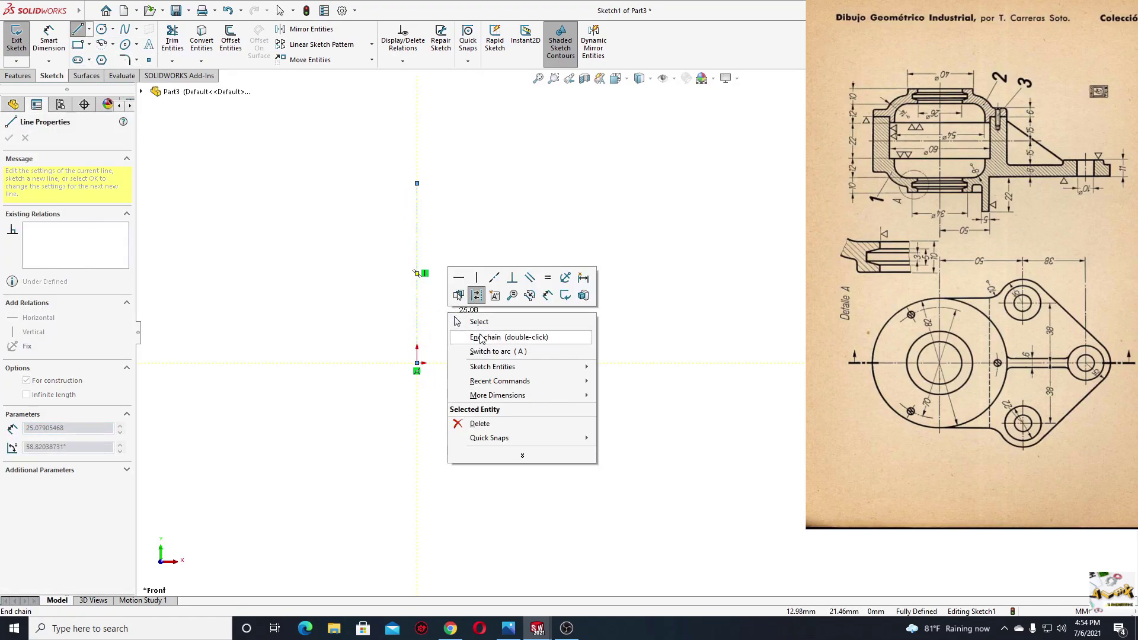
pyautogui.click(477, 323)
pyautogui.press('Escape')
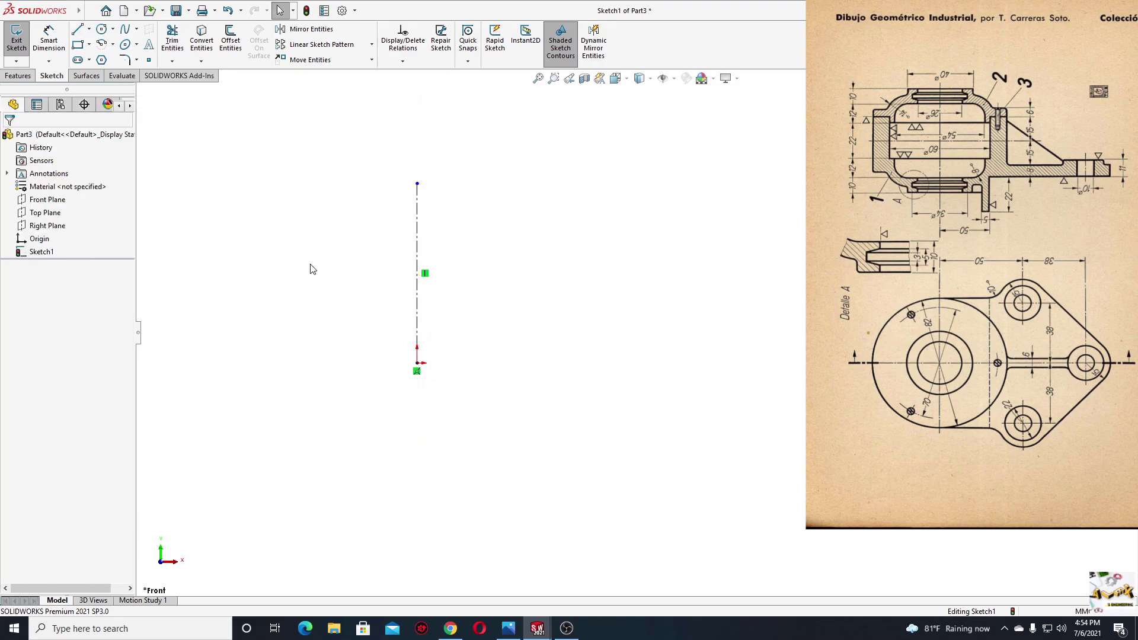
# Trace the bottom edge, flange and large outer arc up to the housing's top edge.
pyautogui.click(77, 30)
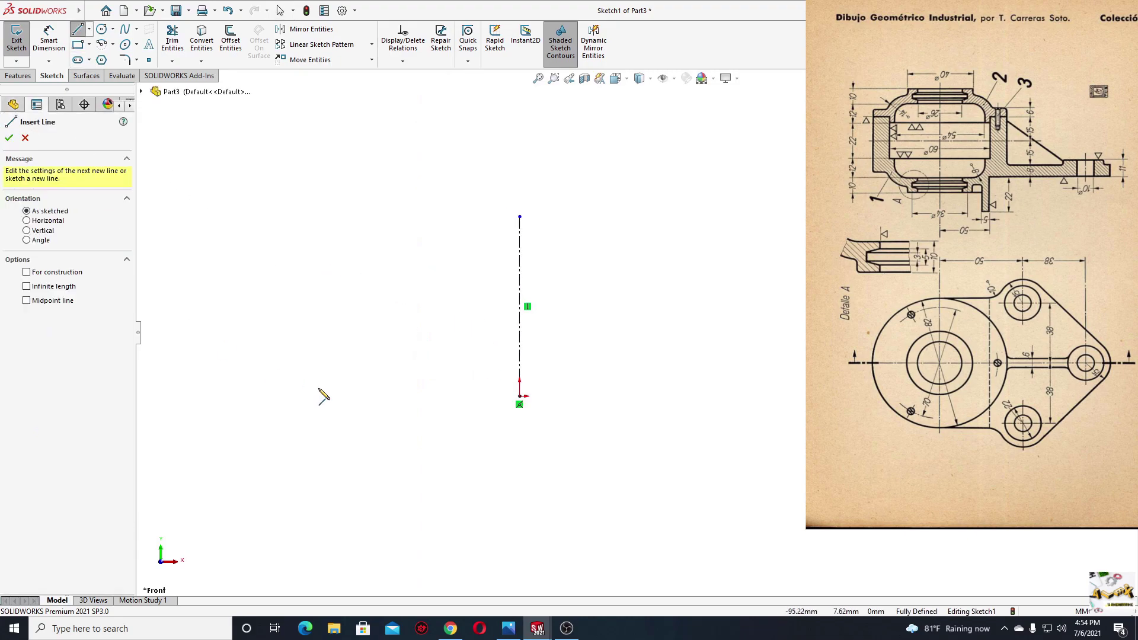
pyautogui.click(359, 396)
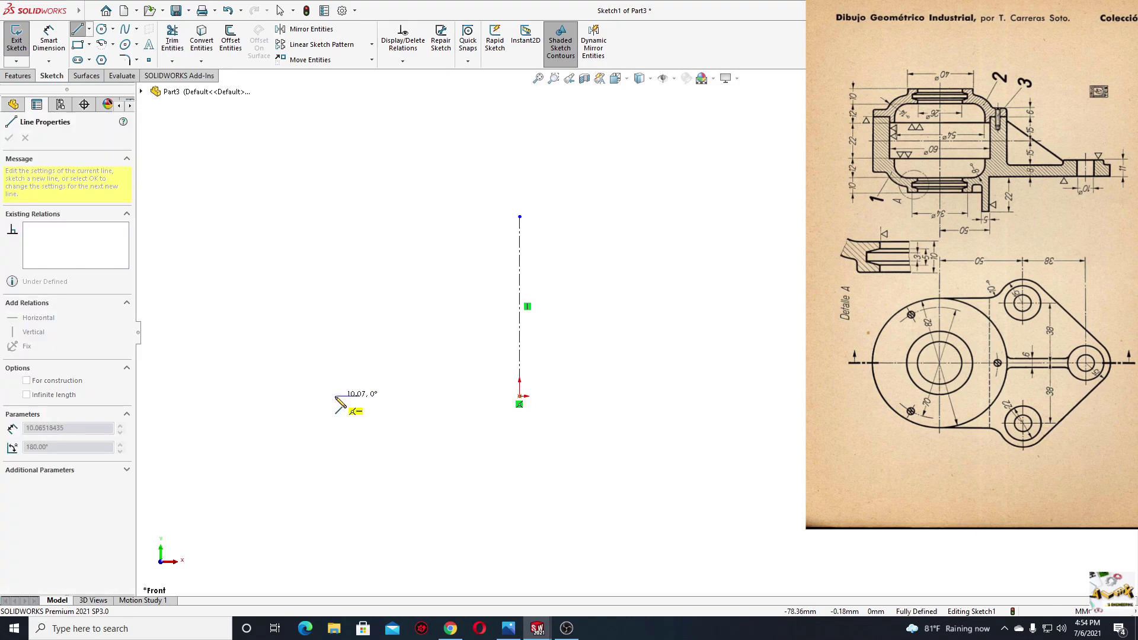
pyautogui.click(336, 395)
pyautogui.click(335, 366)
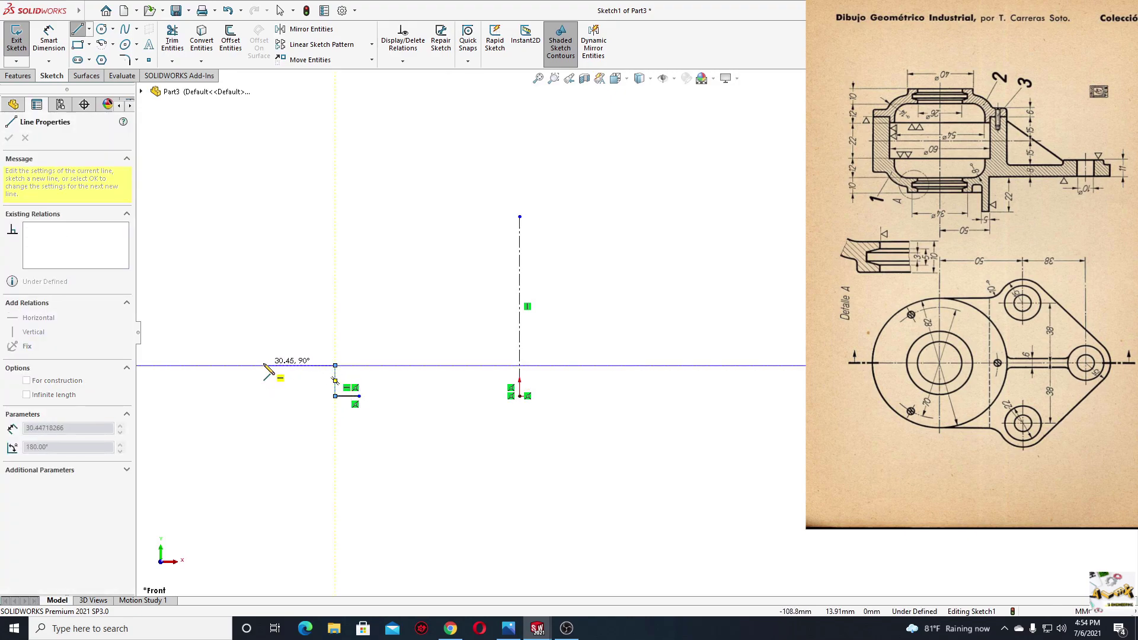
pyautogui.click(264, 366)
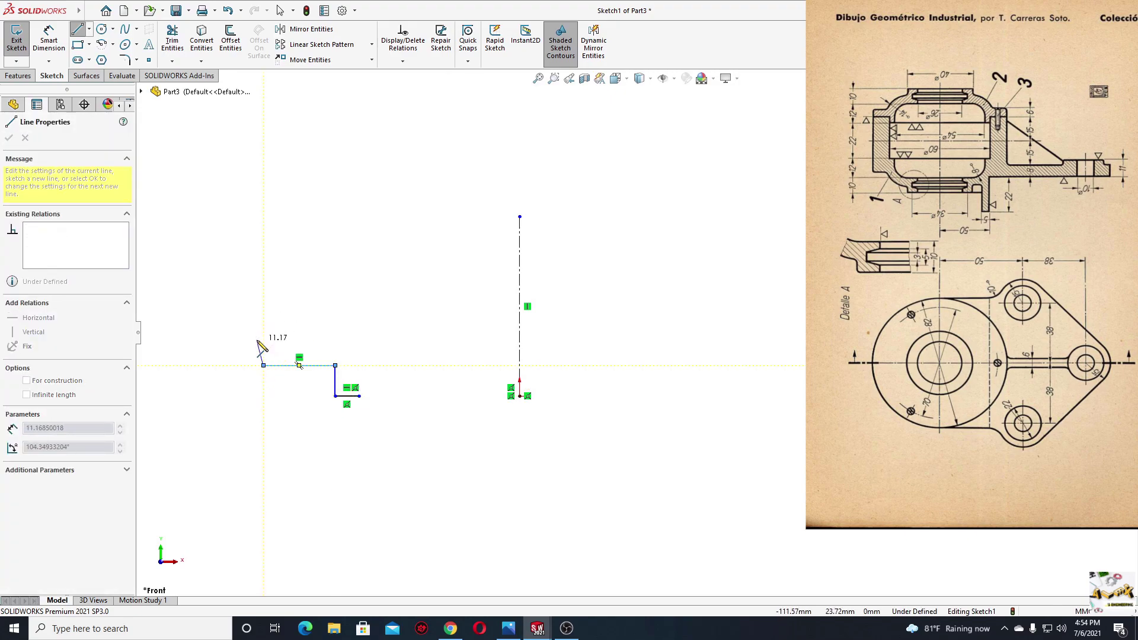
pyautogui.click(257, 341)
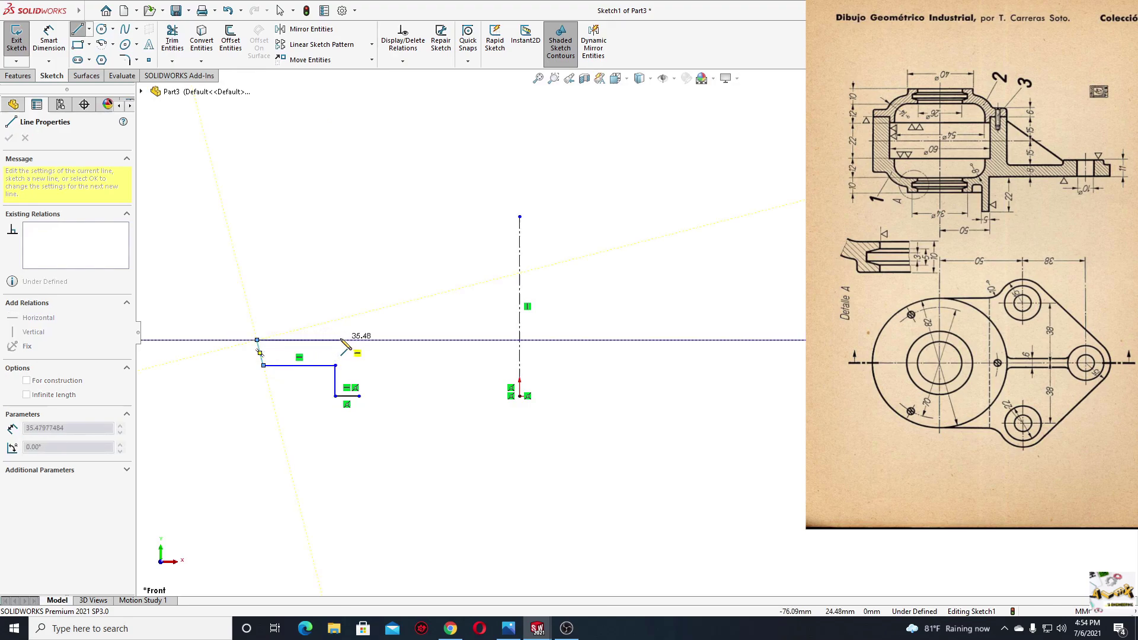
pyautogui.click(324, 340)
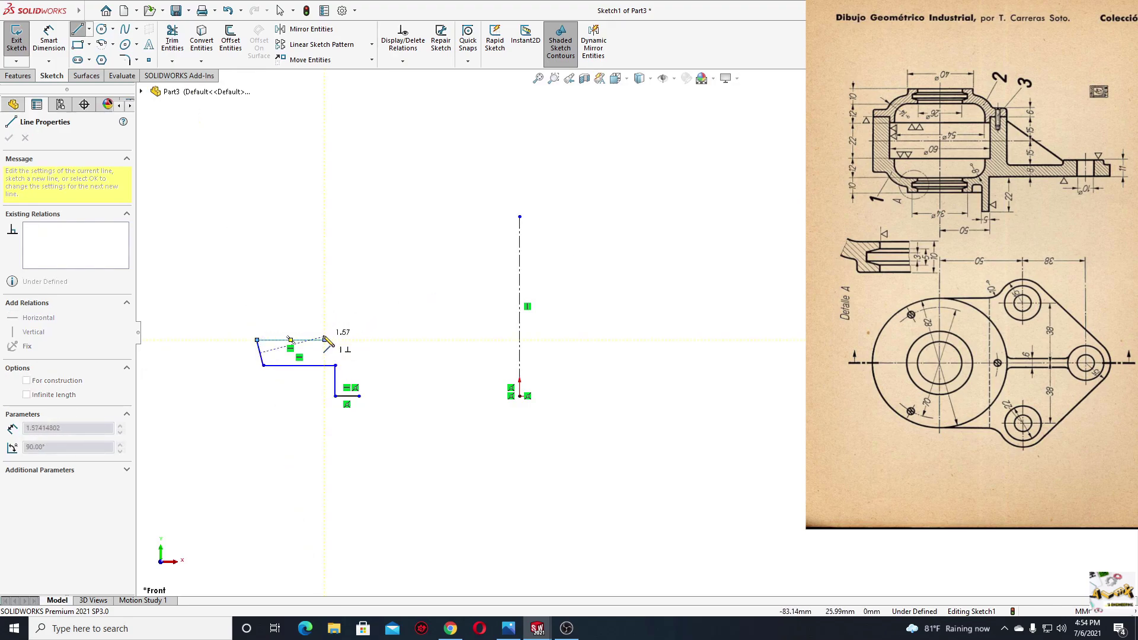
pyautogui.click(392, 250)
pyautogui.click(393, 226)
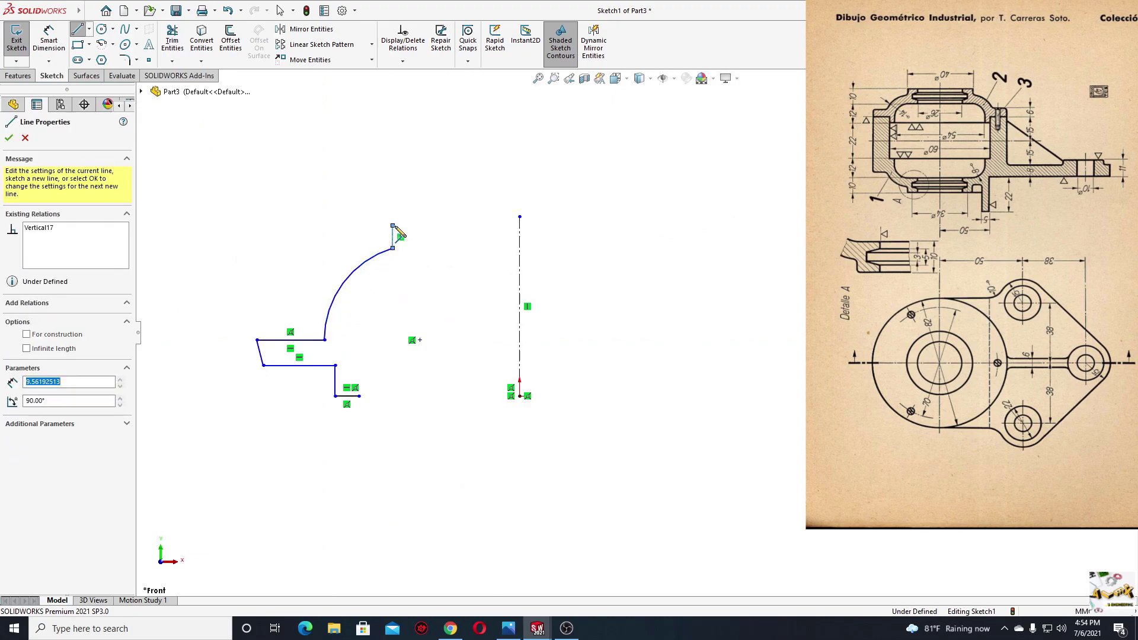
pyautogui.click(451, 238)
# Continue the outline down the inner side, through the groove, to the lower horizontal edge.
pyautogui.scroll(-3, 449, 232)
pyautogui.scroll(-2, 450, 234)
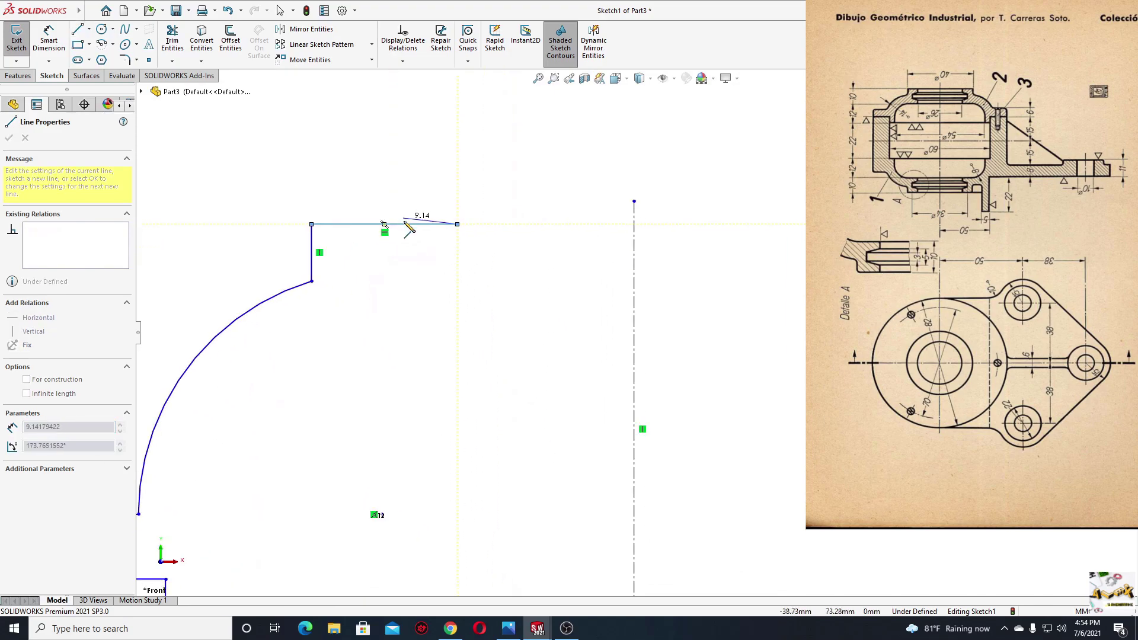
pyautogui.click(457, 262)
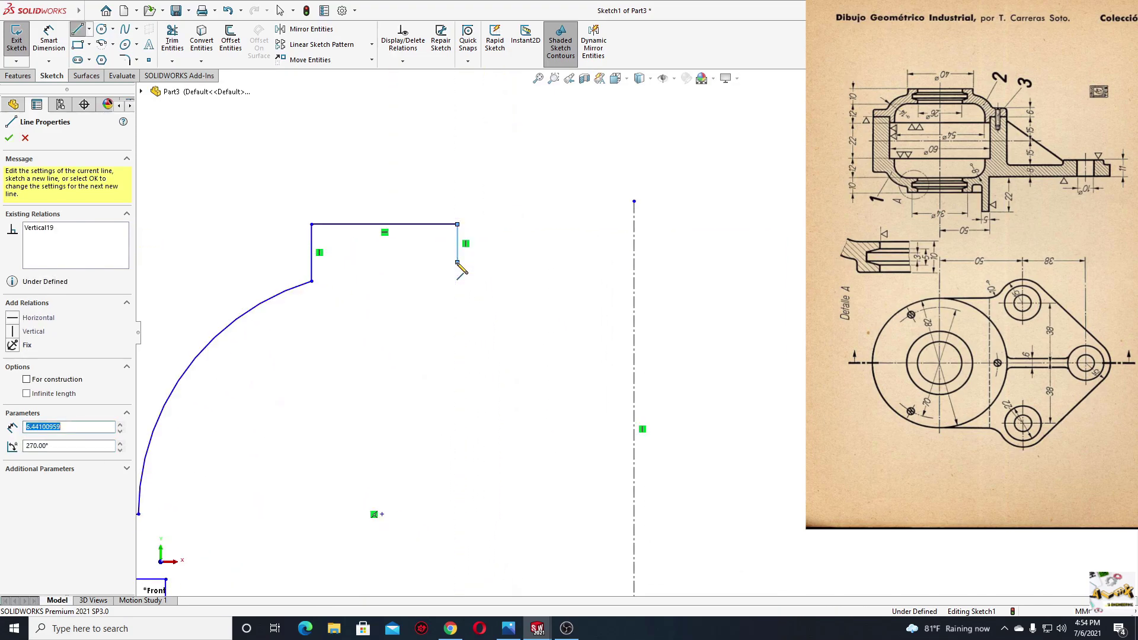
pyautogui.click(417, 288)
pyautogui.click(416, 325)
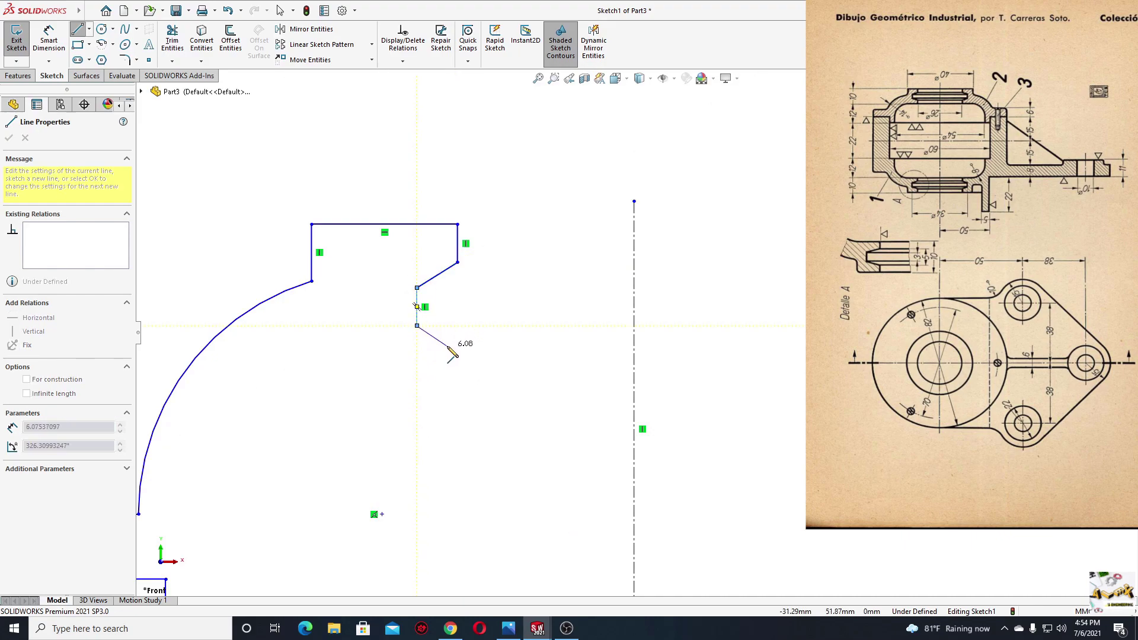
pyautogui.click(457, 346)
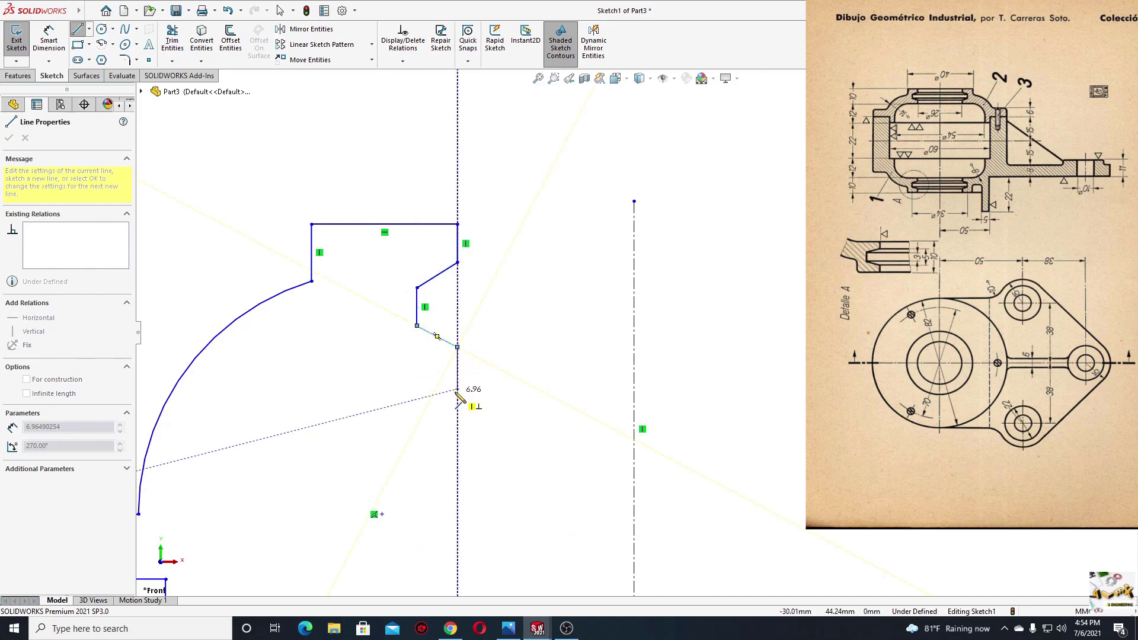
pyautogui.click(457, 389)
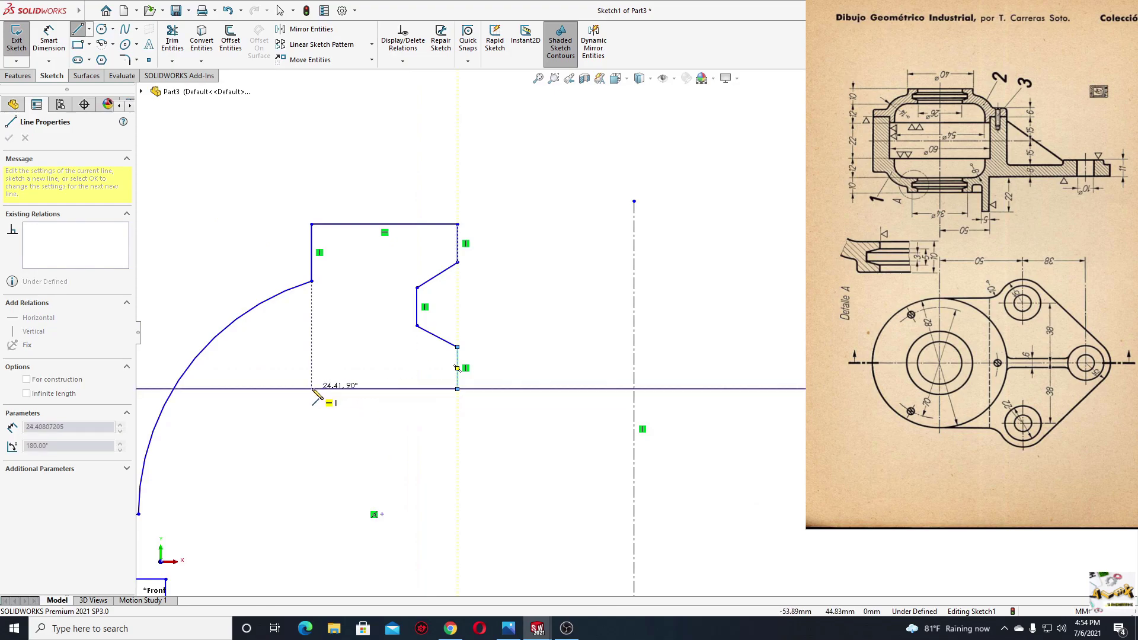
pyautogui.click(311, 388)
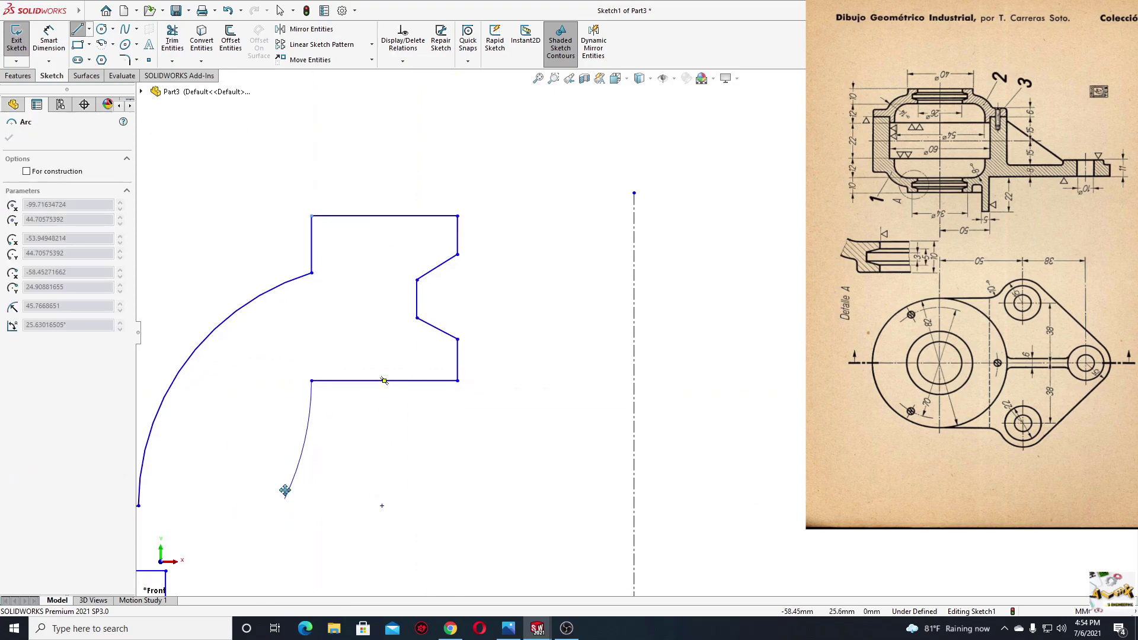
pyautogui.scroll(-3, 355, 367)
pyautogui.scroll(5, 504, 379)
pyautogui.press('Escape')
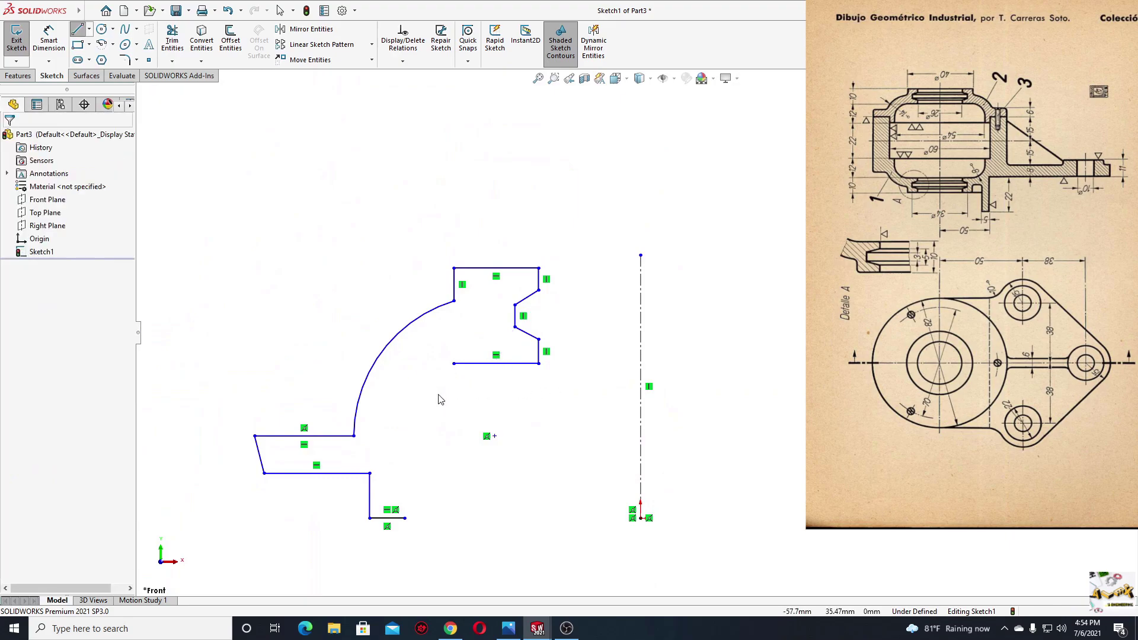
# Draw the inner three-point arc starting from the inner line's end.
pyautogui.click(113, 44)
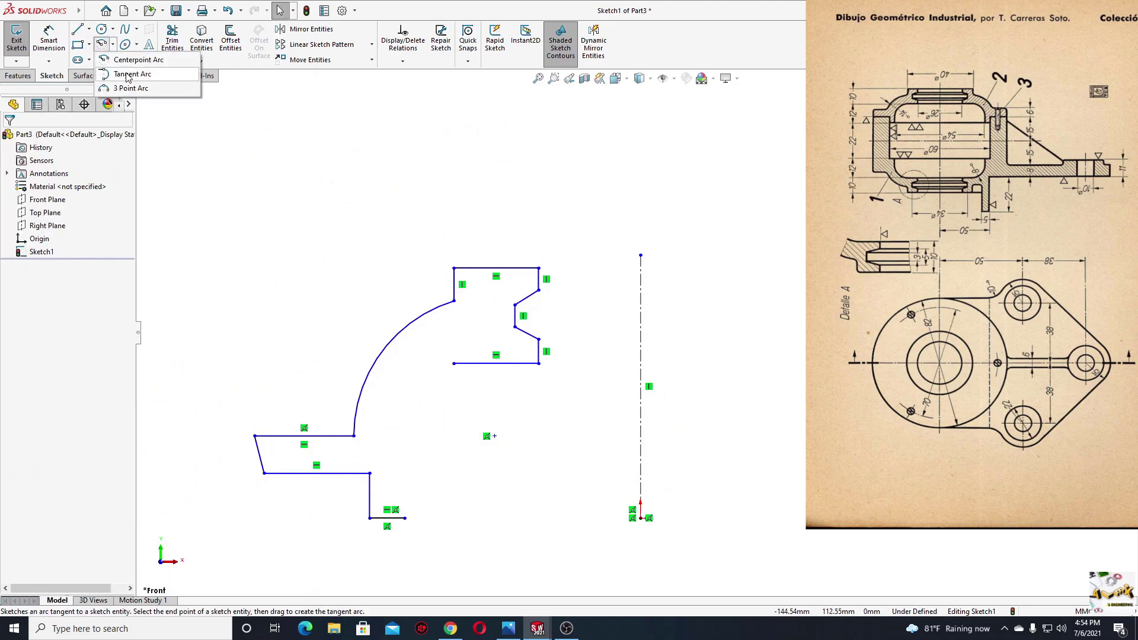
pyautogui.click(129, 88)
pyautogui.click(454, 364)
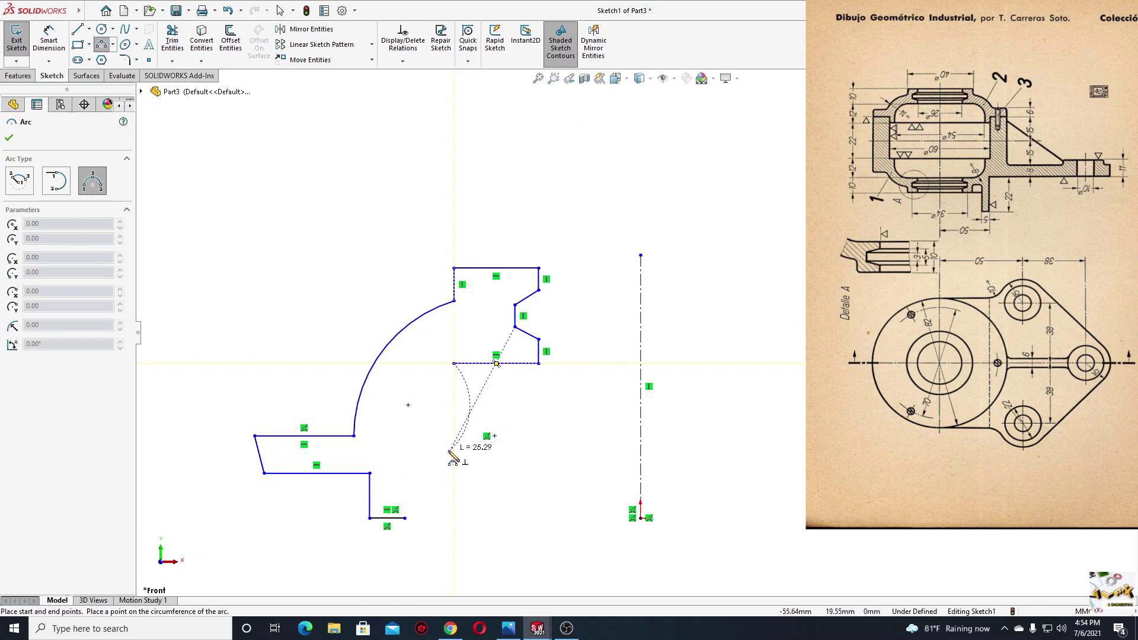
pyautogui.click(457, 468)
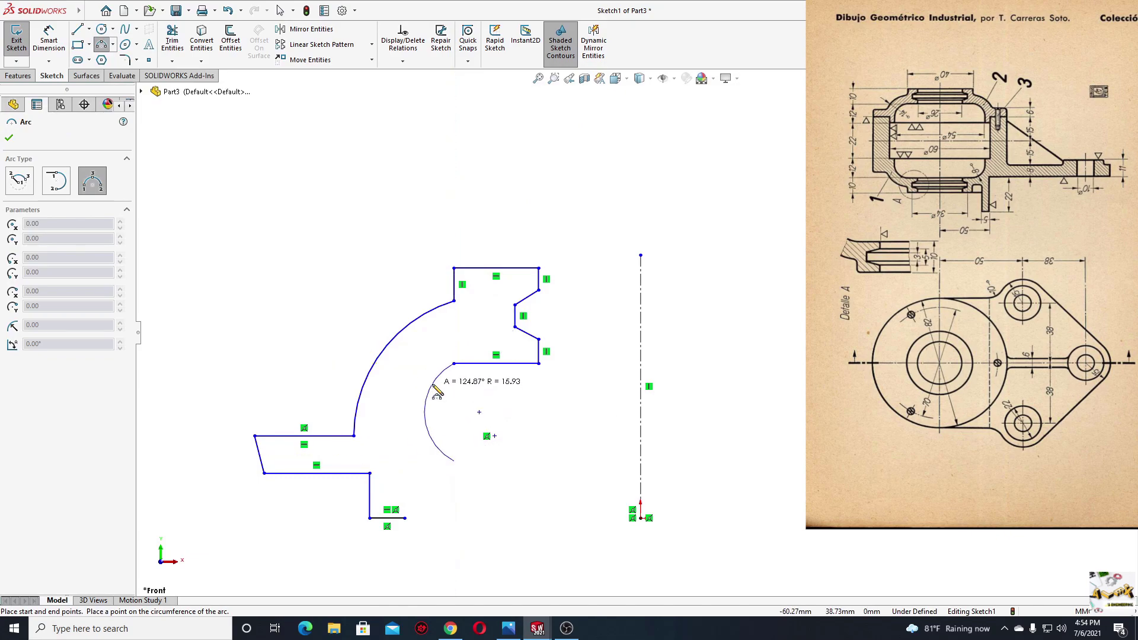
pyautogui.click(423, 393)
pyautogui.rightClick(409, 393)
pyautogui.click(431, 394)
pyautogui.click(432, 462)
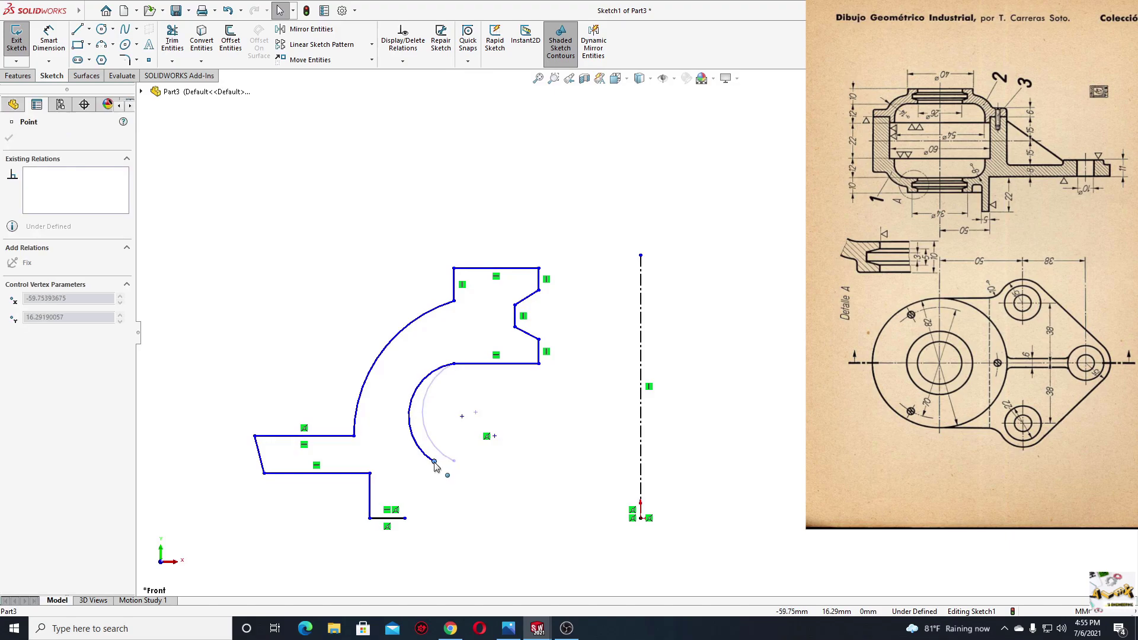
pyautogui.click(524, 479)
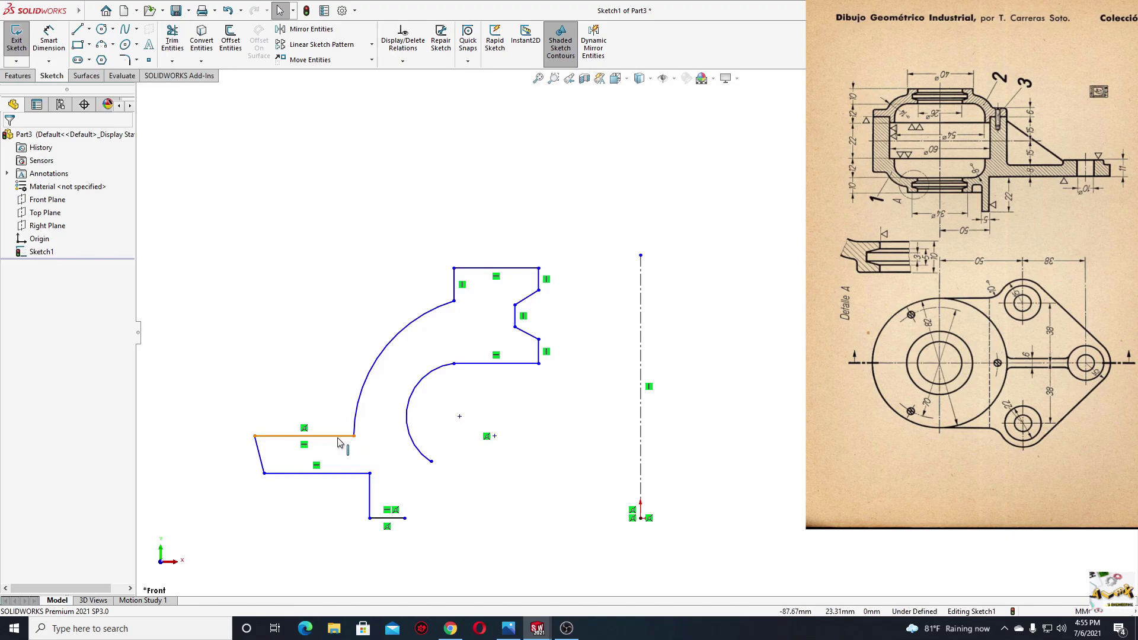
# Delete the stray relation, add a vertical line down, and extend the bottom line to close the contour.
pyautogui.rightClick(487, 441)
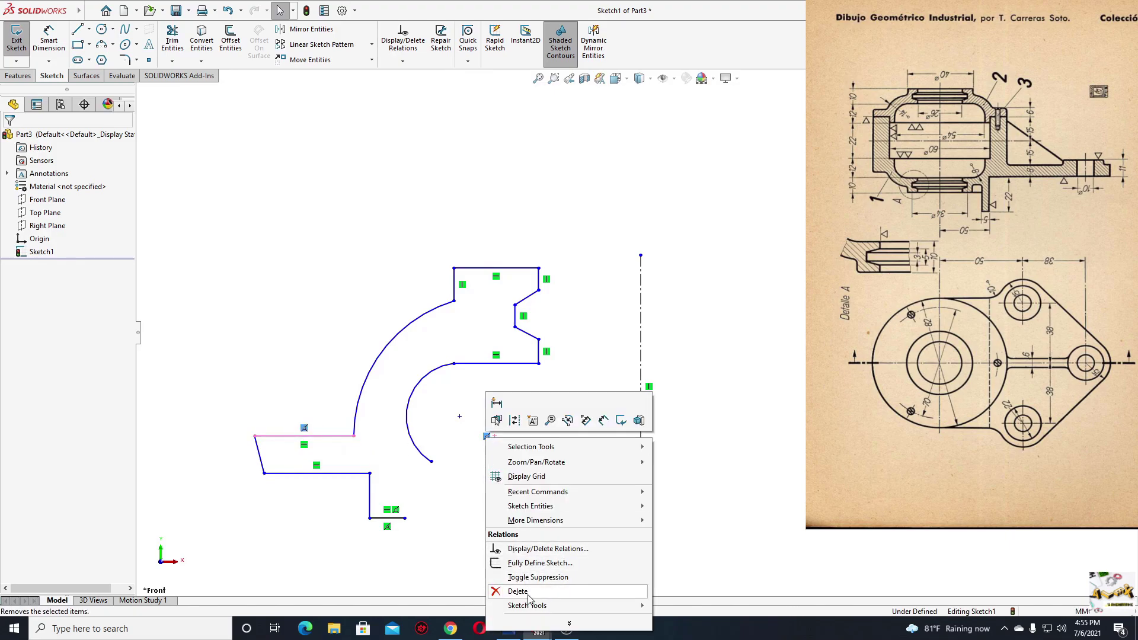
pyautogui.click(501, 590)
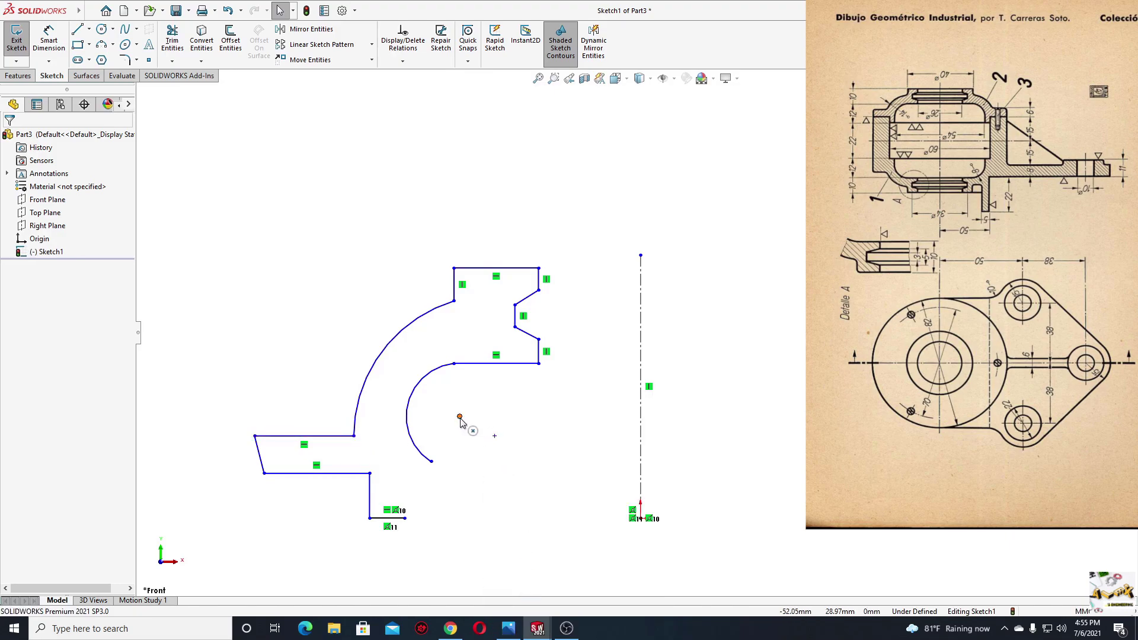
pyautogui.scroll(-2, 465, 477)
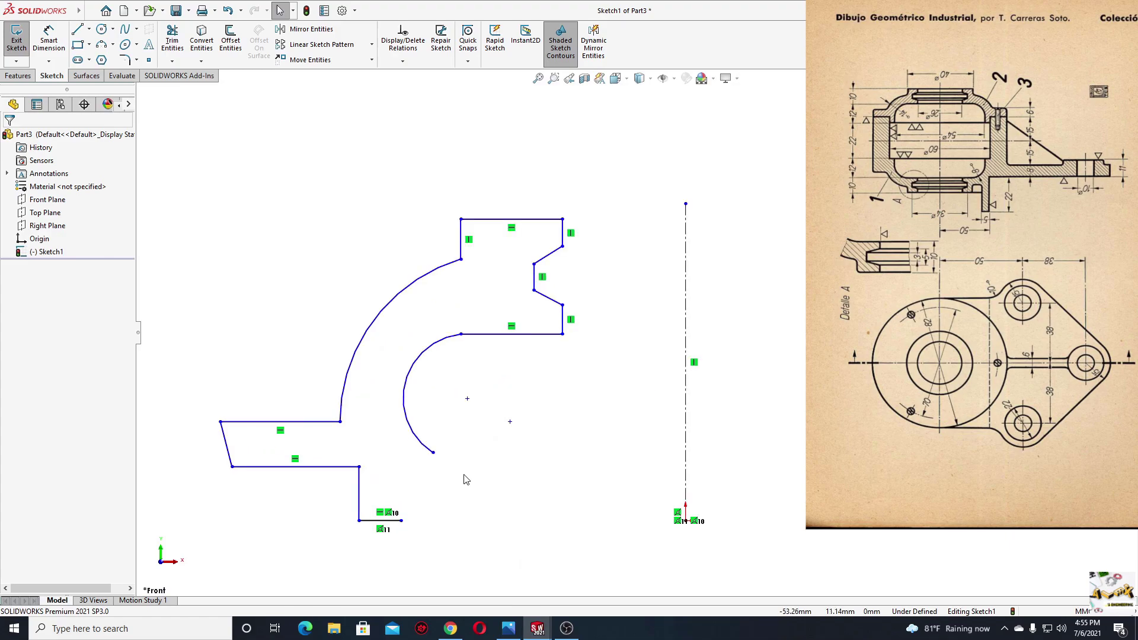
pyautogui.click(80, 32)
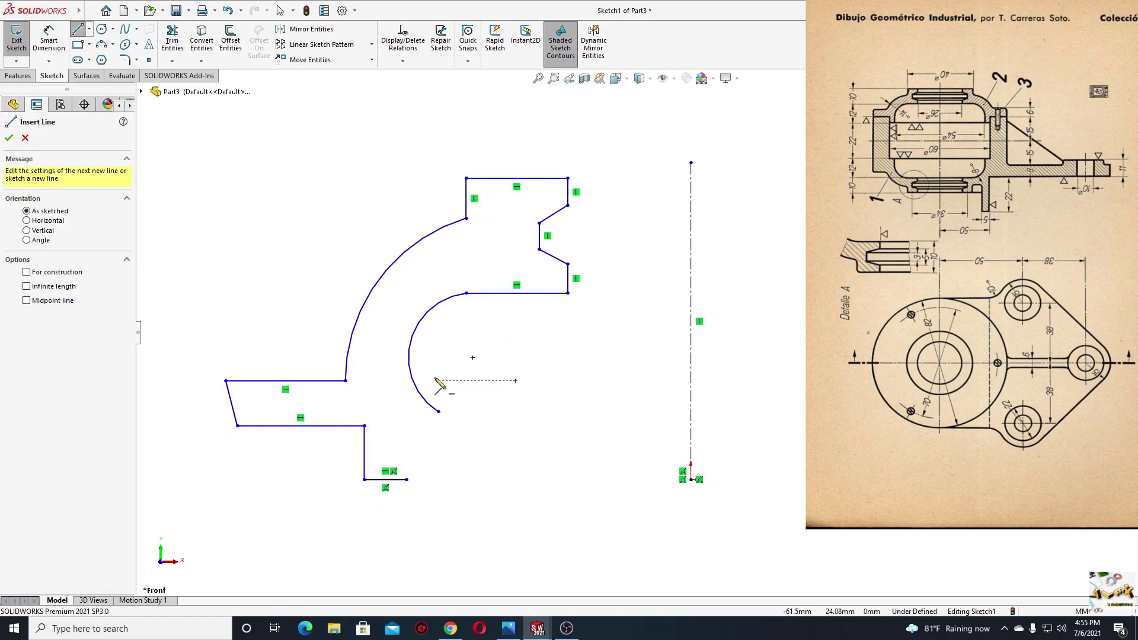
pyautogui.click(438, 411)
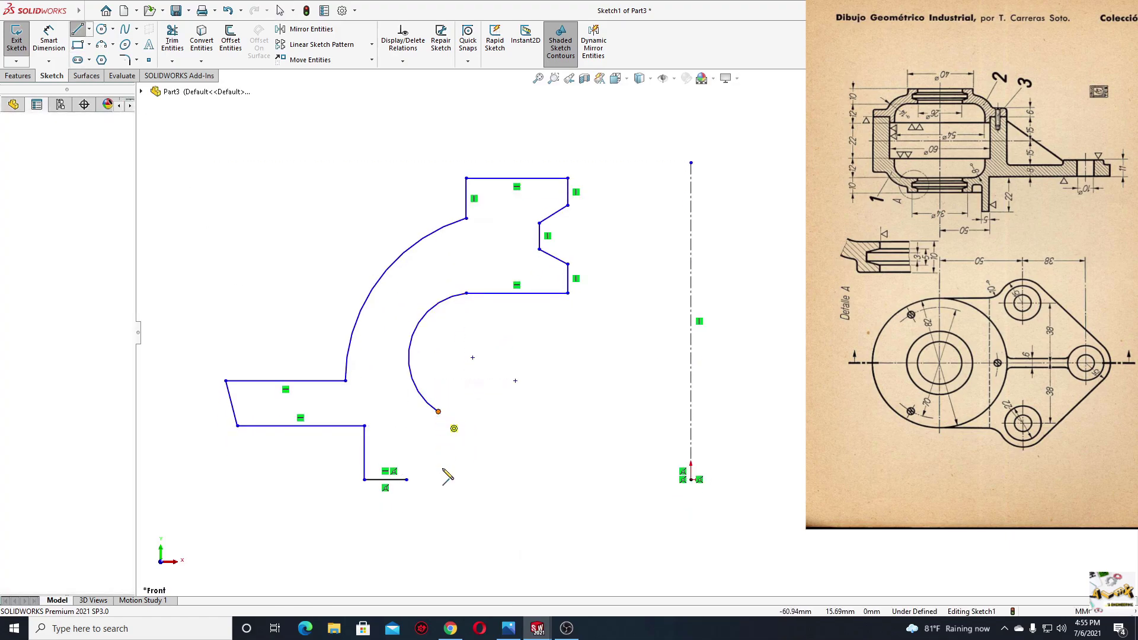
pyautogui.rightClick(439, 480)
pyautogui.click(474, 491)
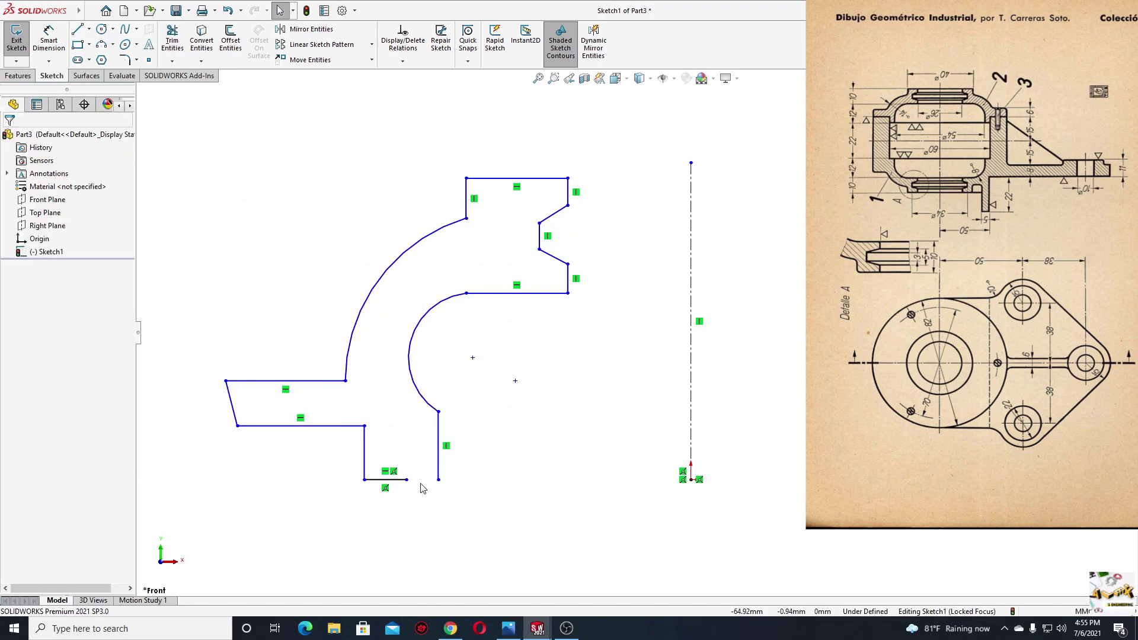
pyautogui.moveTo(406, 483); pyautogui.dragTo(446, 488)
pyautogui.click(449, 513)
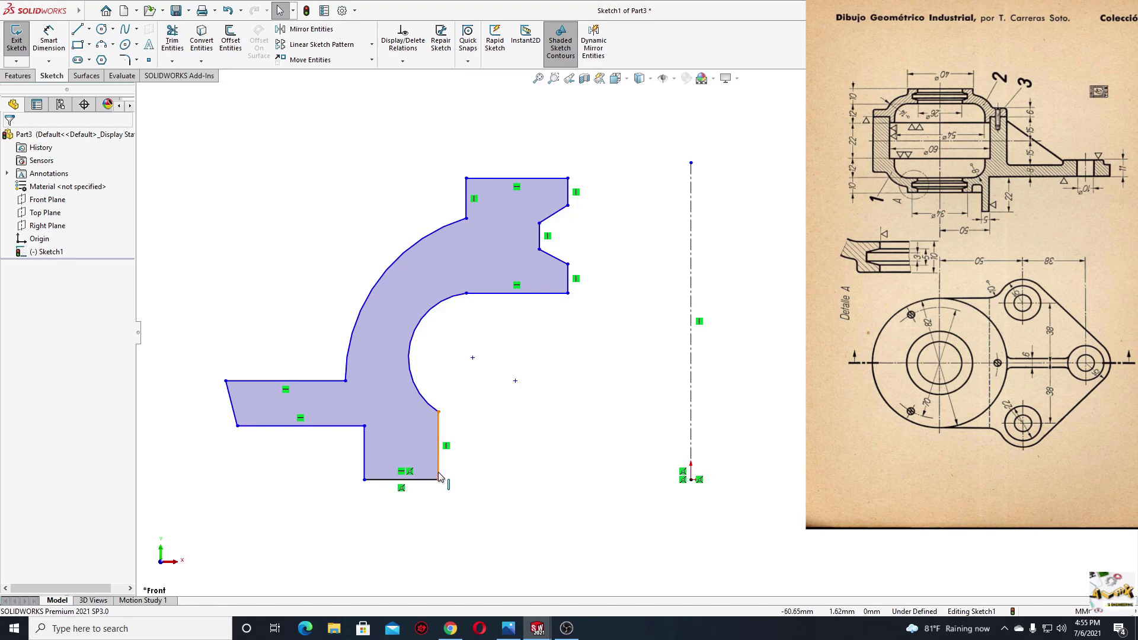
# Make the inner arc tangent to the vertical line and the upper line at its ends.
pyautogui.click(439, 412)
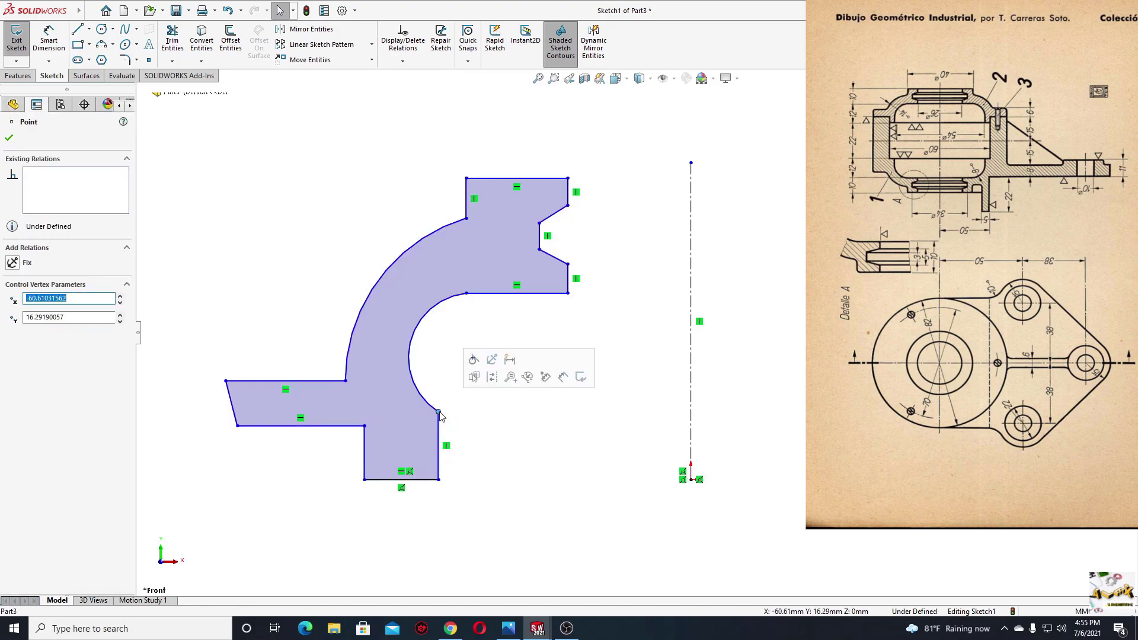
pyautogui.click(472, 361)
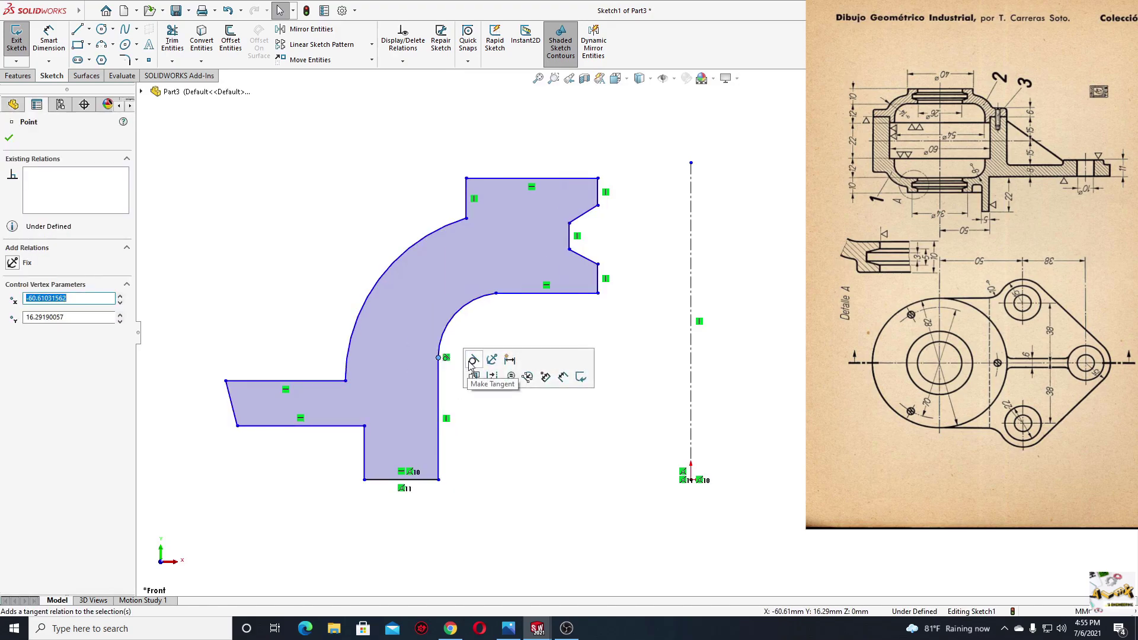
pyautogui.click(498, 296)
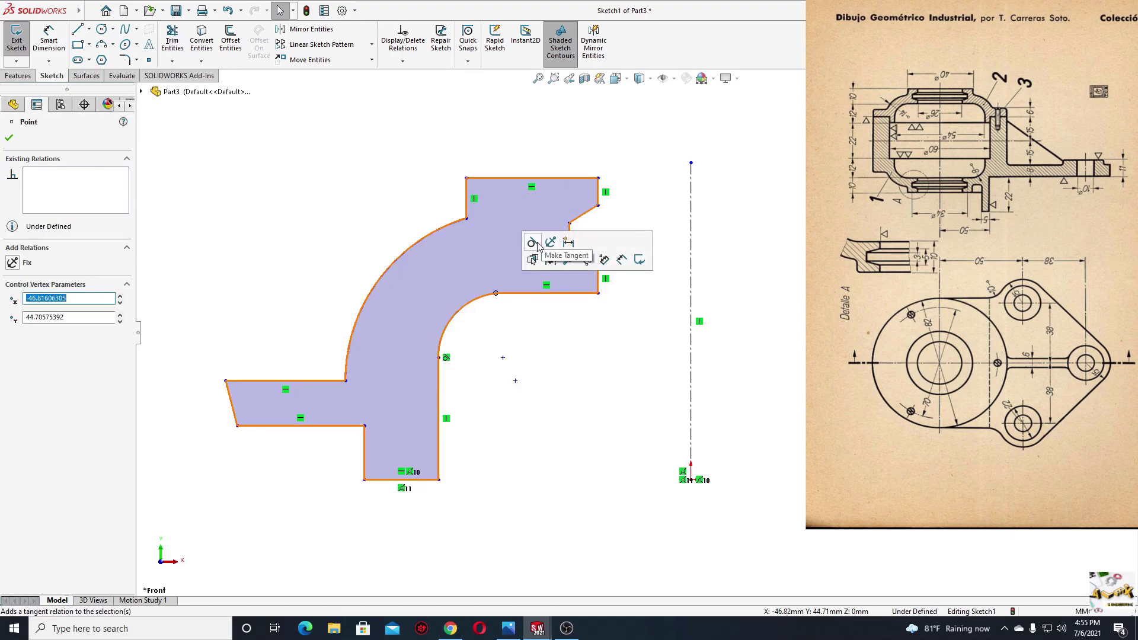
pyautogui.click(541, 247)
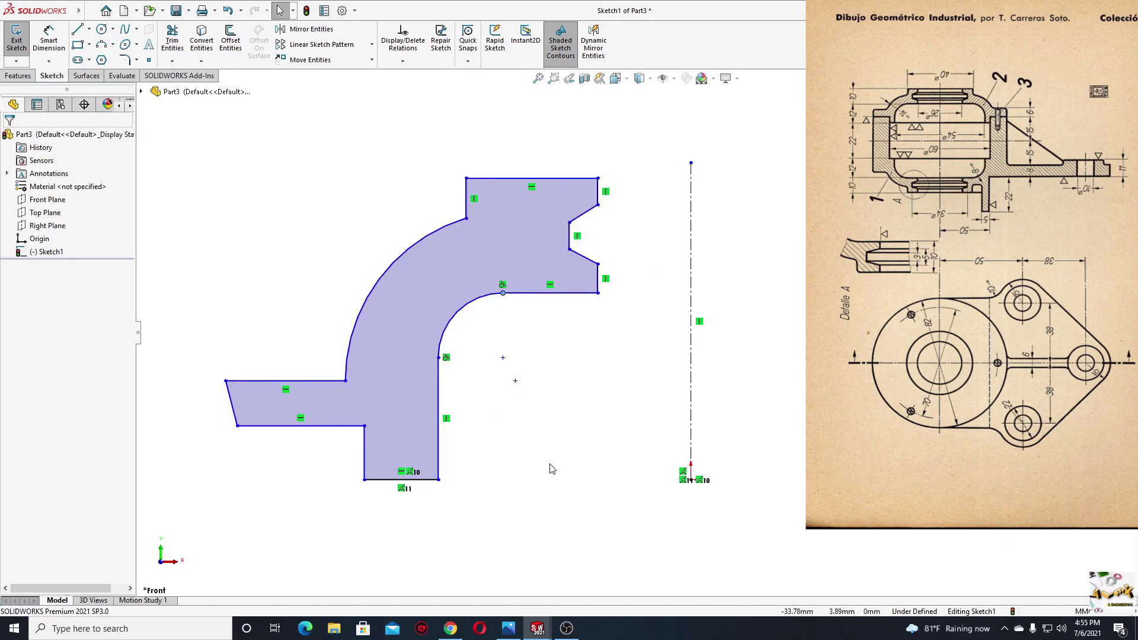
# Make the inner and outer arcs concentric and the left end line vertical.
pyautogui.click(461, 319)
pyautogui.keyDown('ctrl'); pyautogui.click(375, 279); pyautogui.keyUp('ctrl')
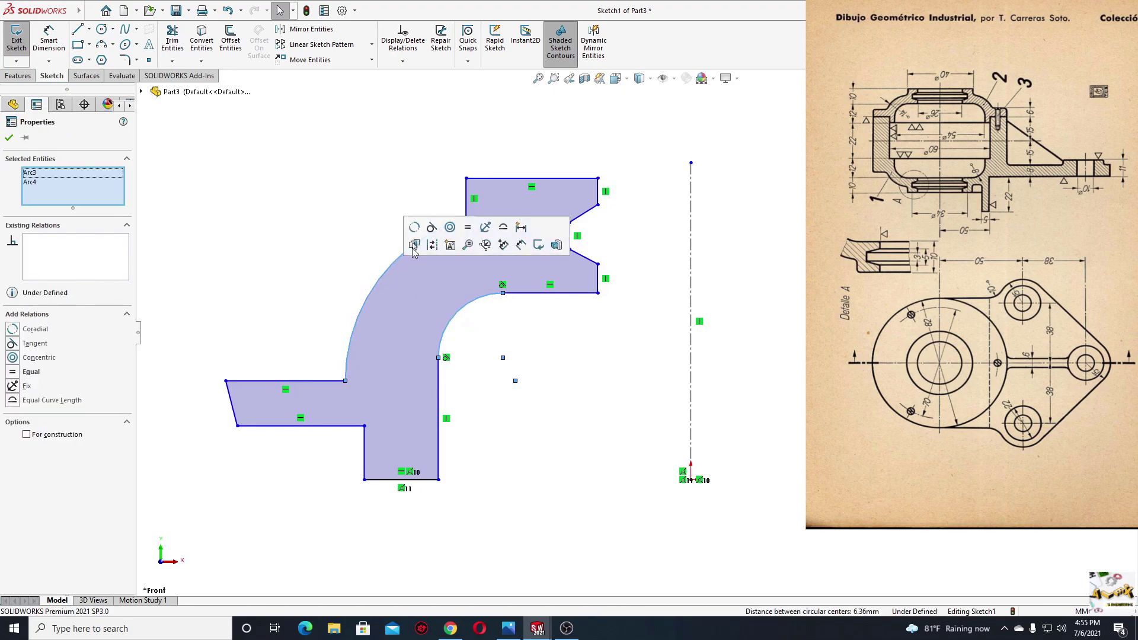
pyautogui.click(450, 227)
pyautogui.click(321, 252)
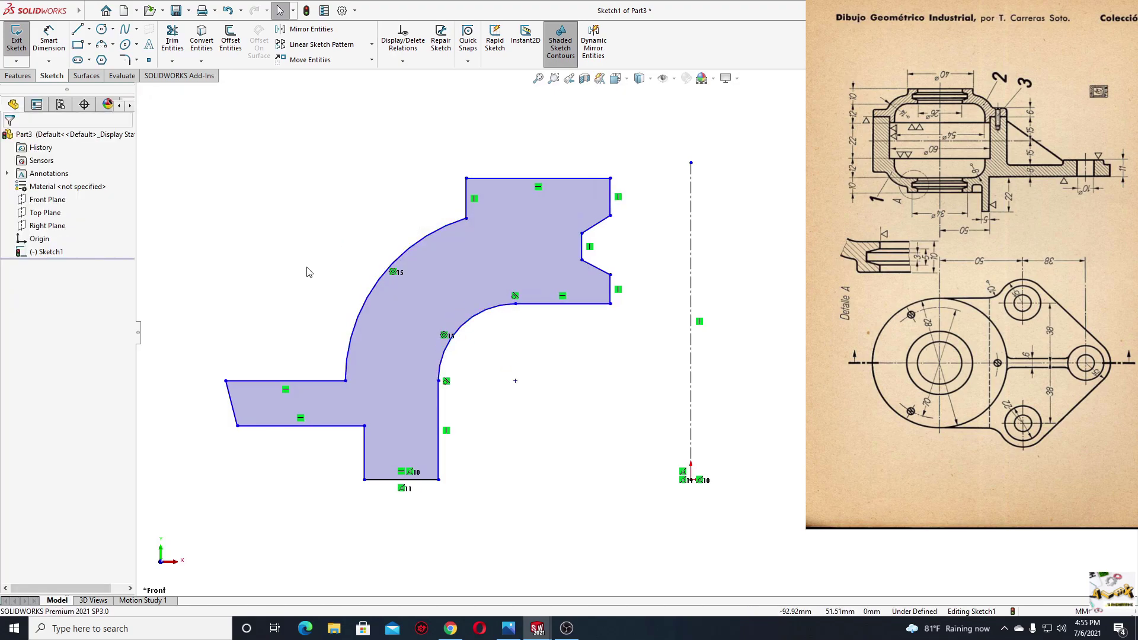
pyautogui.click(235, 415)
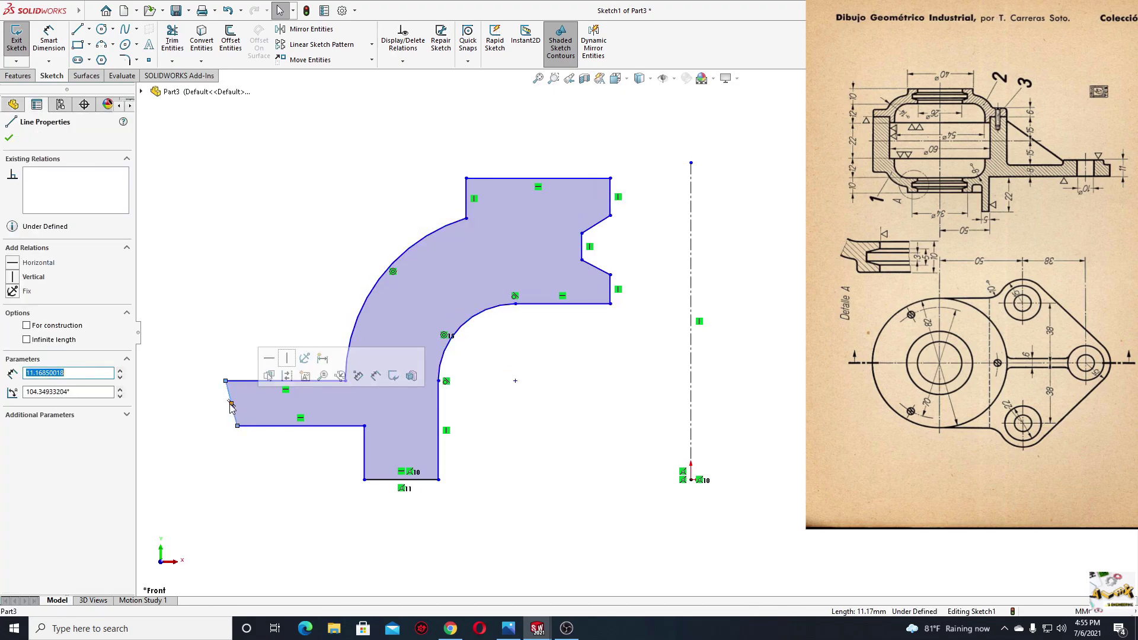
pyautogui.click(279, 359)
# Make the two right-side vertical edges equal in length.
pyautogui.keyDown('ctrl'); pyautogui.moveTo(436, 306); pyautogui.dragTo(386, 333, button='middle'); pyautogui.keyUp('ctrl')
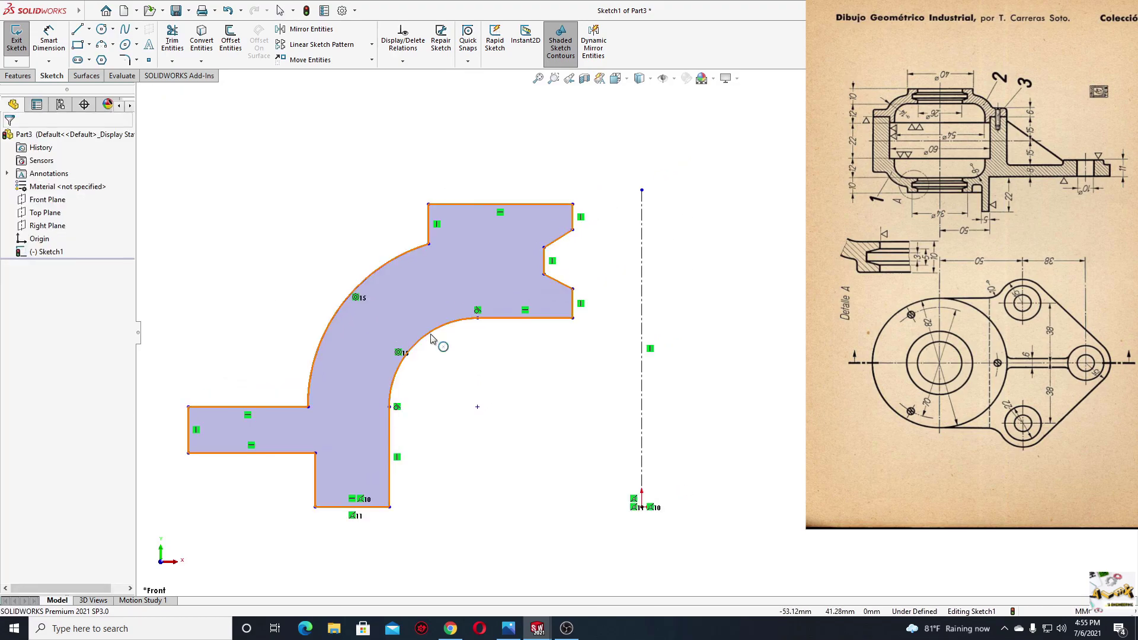
pyautogui.click(574, 305)
pyautogui.keyDown('ctrl'); pyautogui.click(573, 218); pyautogui.keyUp('ctrl')
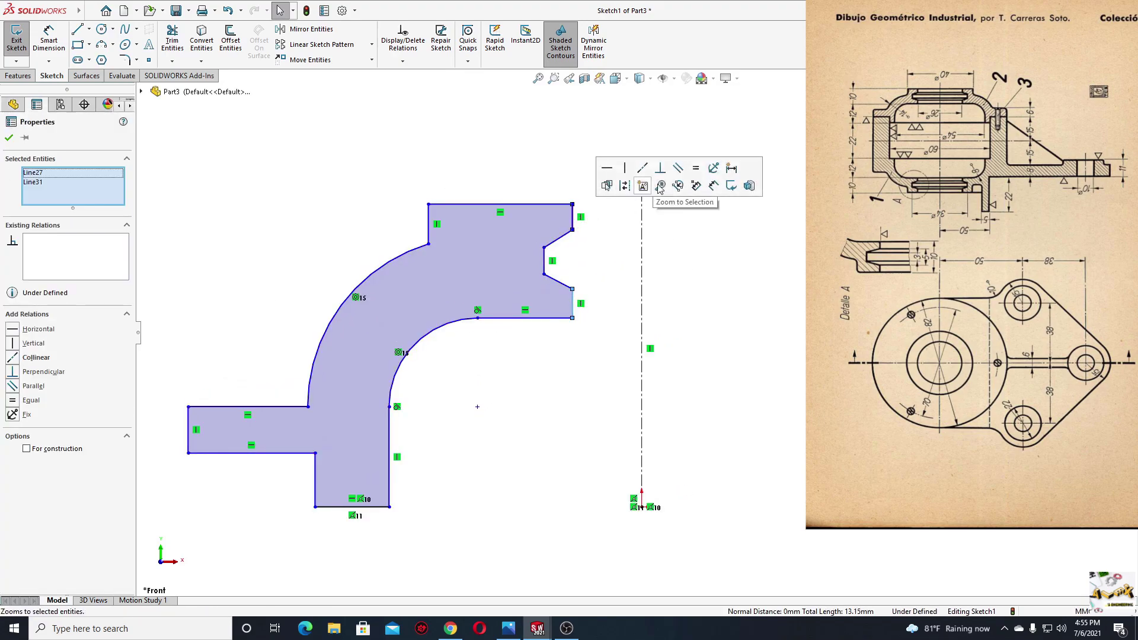
pyautogui.click(695, 169)
pyautogui.click(540, 394)
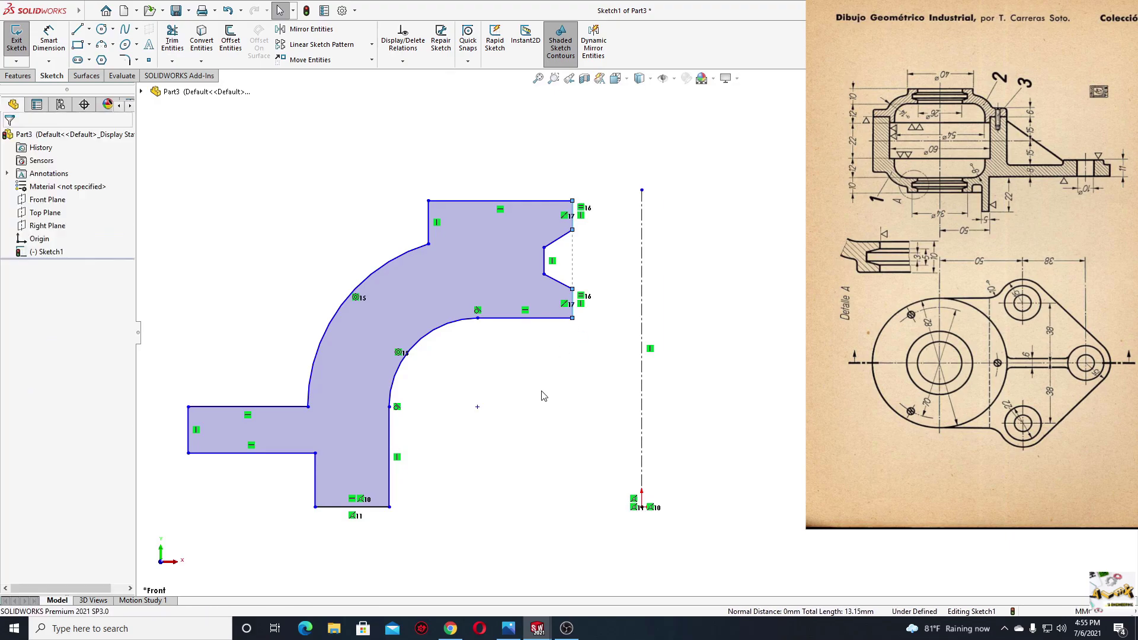
pyautogui.keyDown('ctrl'); pyautogui.moveTo(481, 397); pyautogui.dragTo(501, 401, button='middle'); pyautogui.keyUp('ctrl')
# Draw a horizontal centerline through the notch and make its two slanted edges symmetric about it.
pyautogui.click(89, 29)
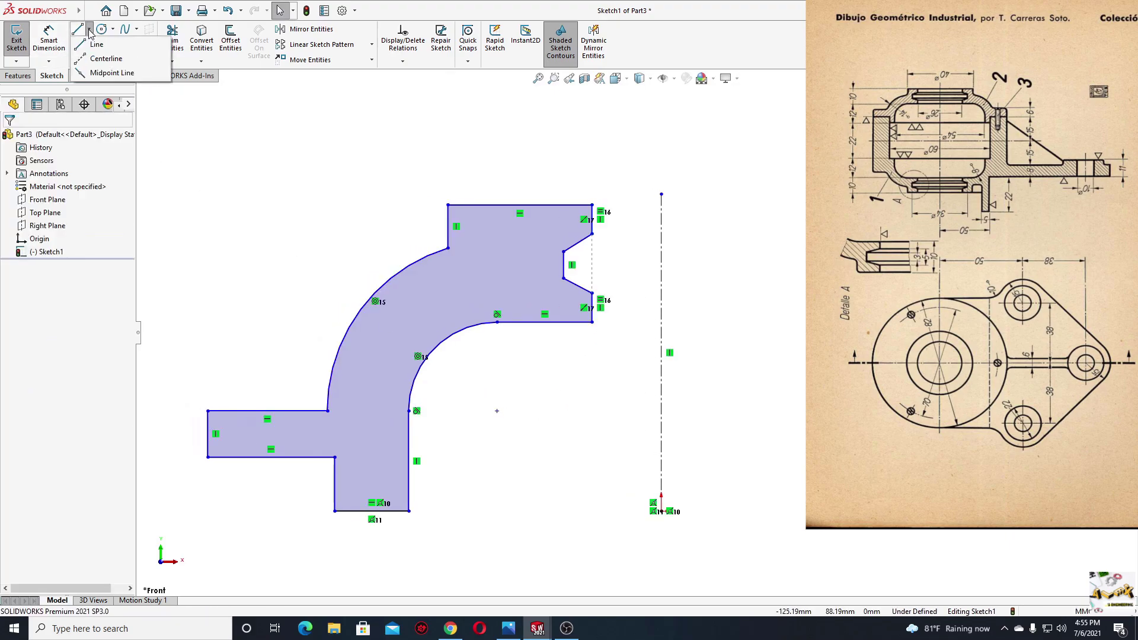
pyautogui.click(105, 59)
pyautogui.moveTo(563, 264); pyautogui.dragTo(606, 265)
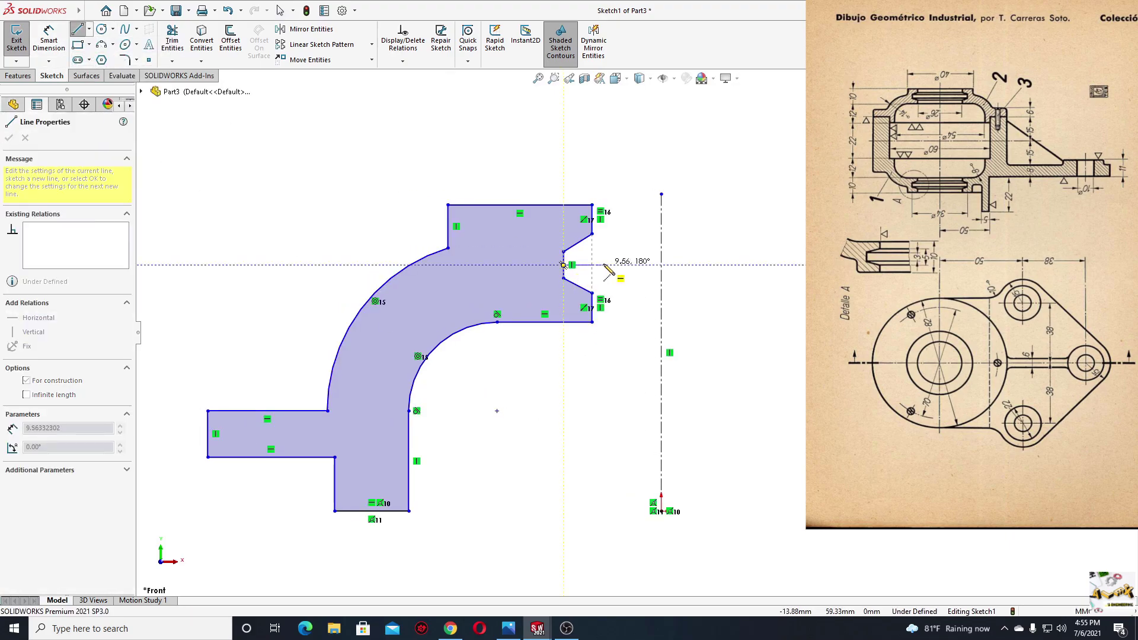
pyautogui.rightClick(608, 263)
pyautogui.click(613, 278)
pyautogui.scroll(-4, 614, 278)
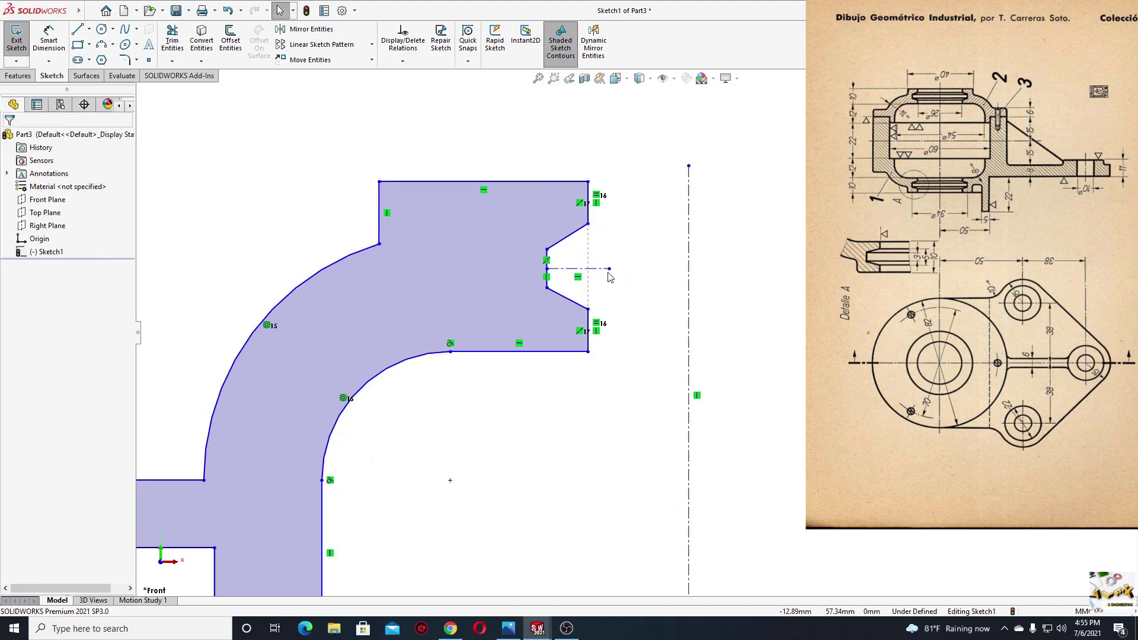
pyautogui.click(545, 320)
pyautogui.keyDown('ctrl'); pyautogui.click(551, 273); pyautogui.keyUp('ctrl')
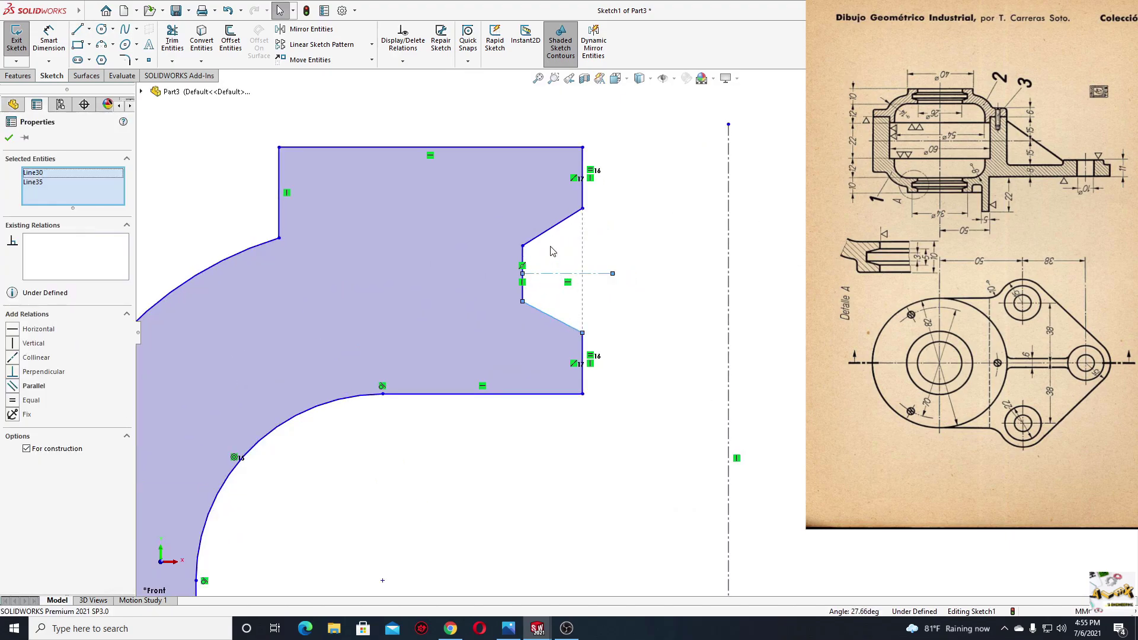
pyautogui.keyDown('ctrl'); pyautogui.click(552, 233); pyautogui.keyUp('ctrl')
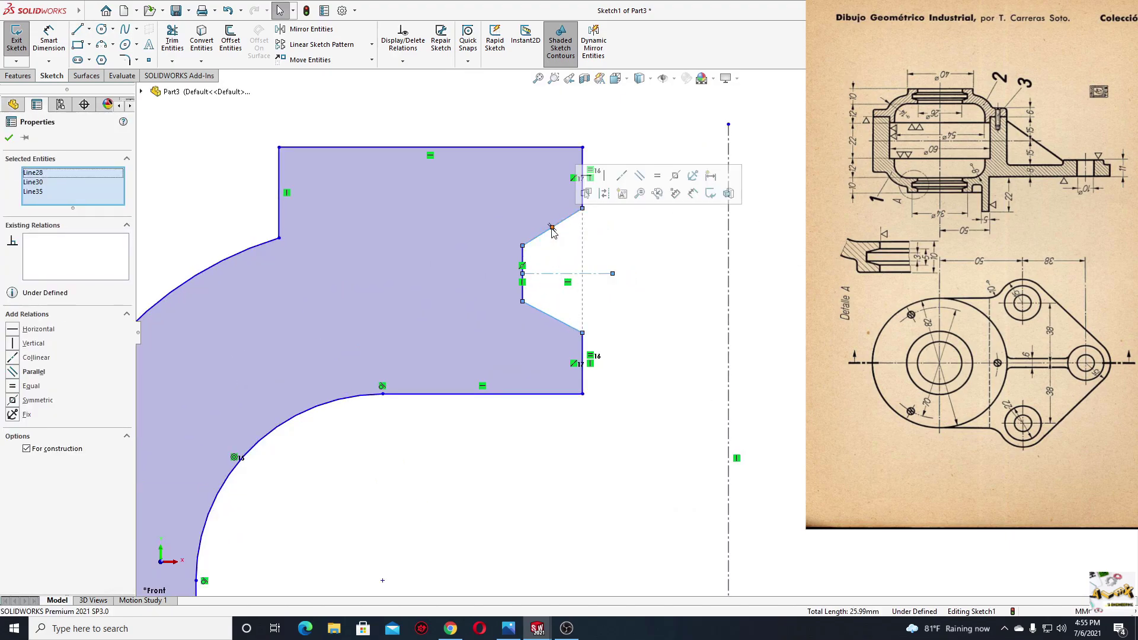
pyautogui.click(675, 184)
pyautogui.click(689, 338)
# Frame the whole profile in view and restore the window to a smaller size.
pyautogui.scroll(2, 640, 352)
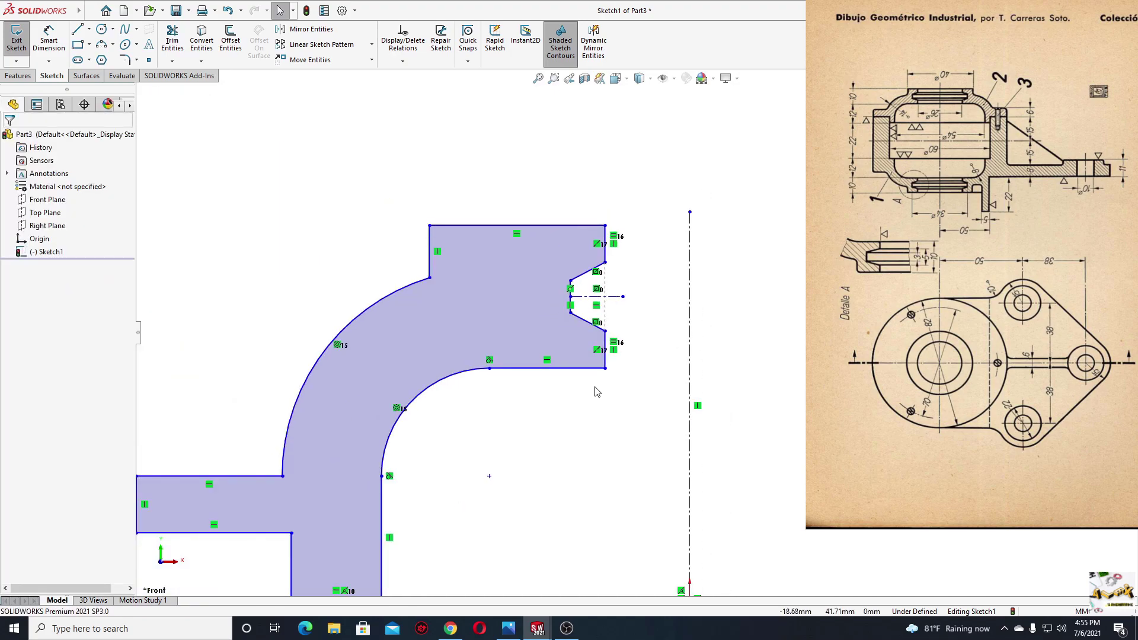
pyautogui.scroll(2, 599, 399)
pyautogui.scroll(2, 564, 343)
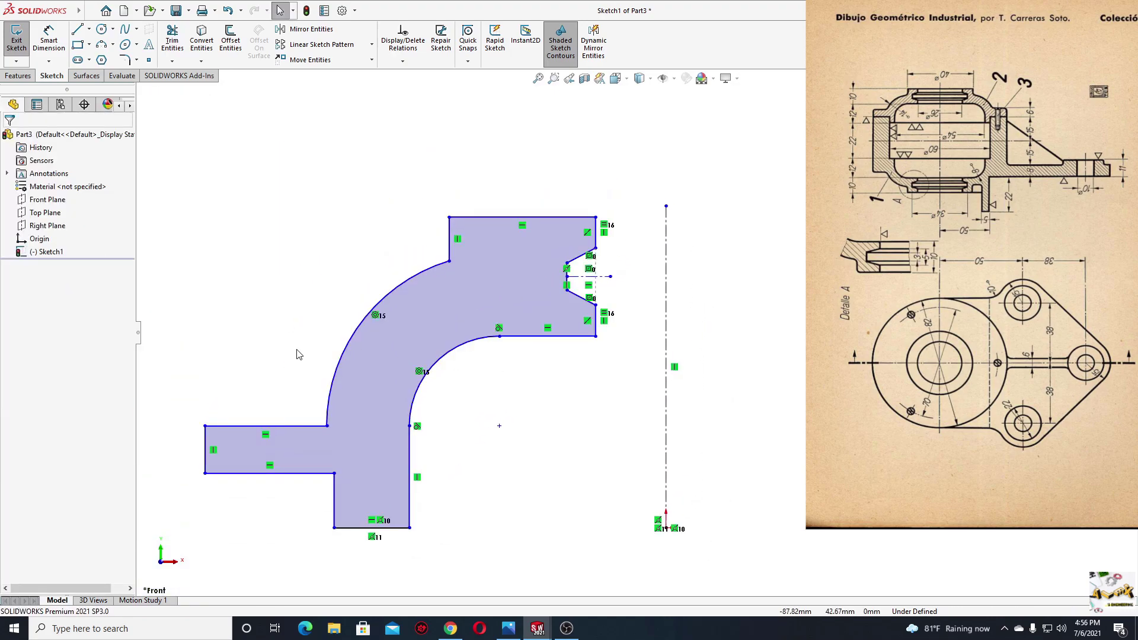
pyautogui.keyDown('ctrl'); pyautogui.moveTo(299, 354); pyautogui.dragTo(291, 337, button='middle'); pyautogui.keyUp('ctrl')
pyautogui.scroll(2, 309, 345)
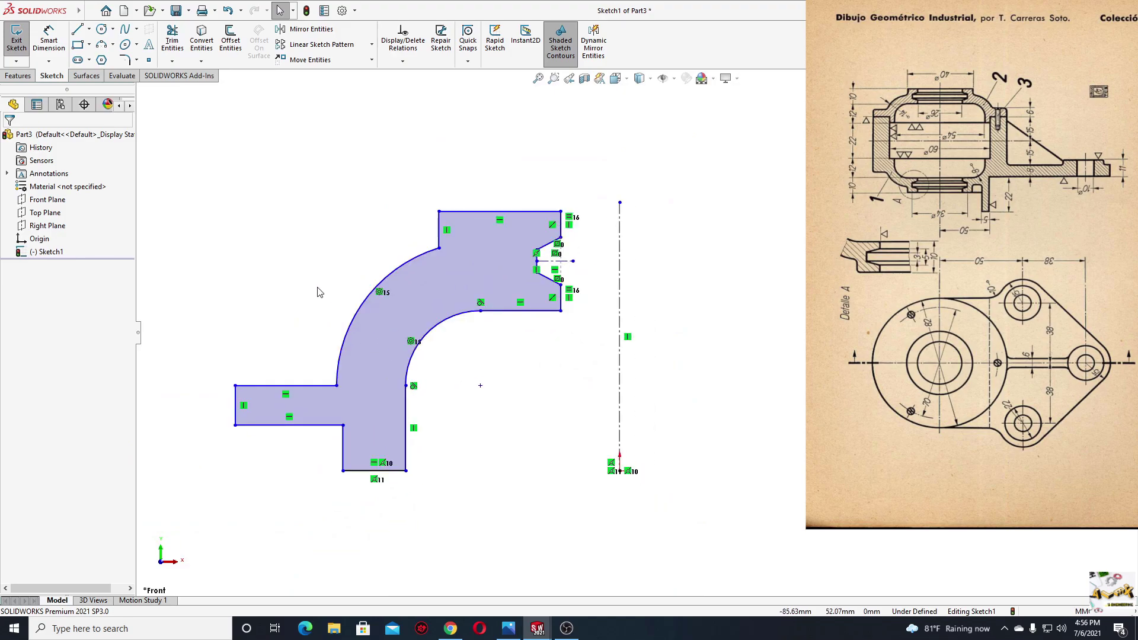
pyautogui.doubleClick(23, 15)
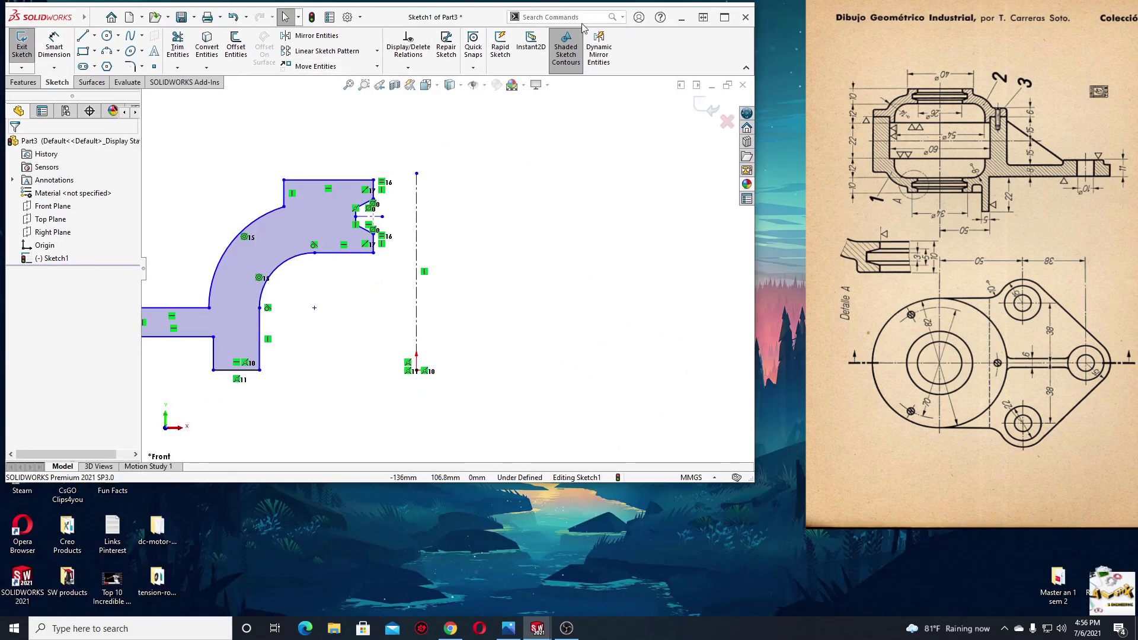
pyautogui.click(720, 21)
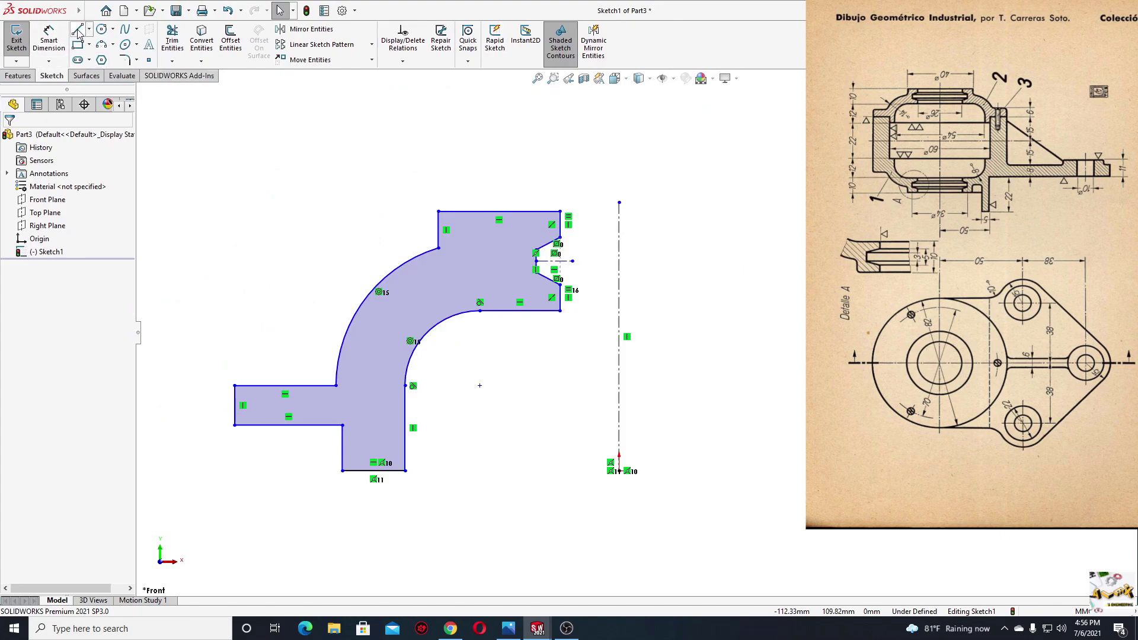
# Dimension the profile's overall height as 22.
pyautogui.click(51, 44)
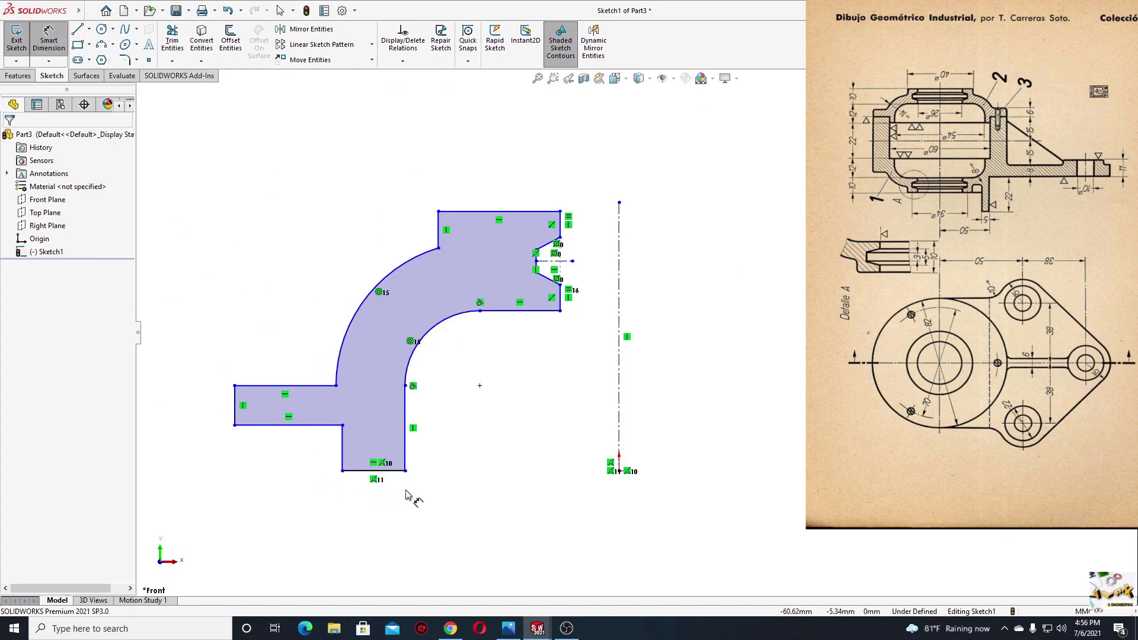
pyautogui.keyDown('ctrl'); pyautogui.moveTo(423, 496); pyautogui.dragTo(409, 468, button='middle'); pyautogui.keyUp('ctrl')
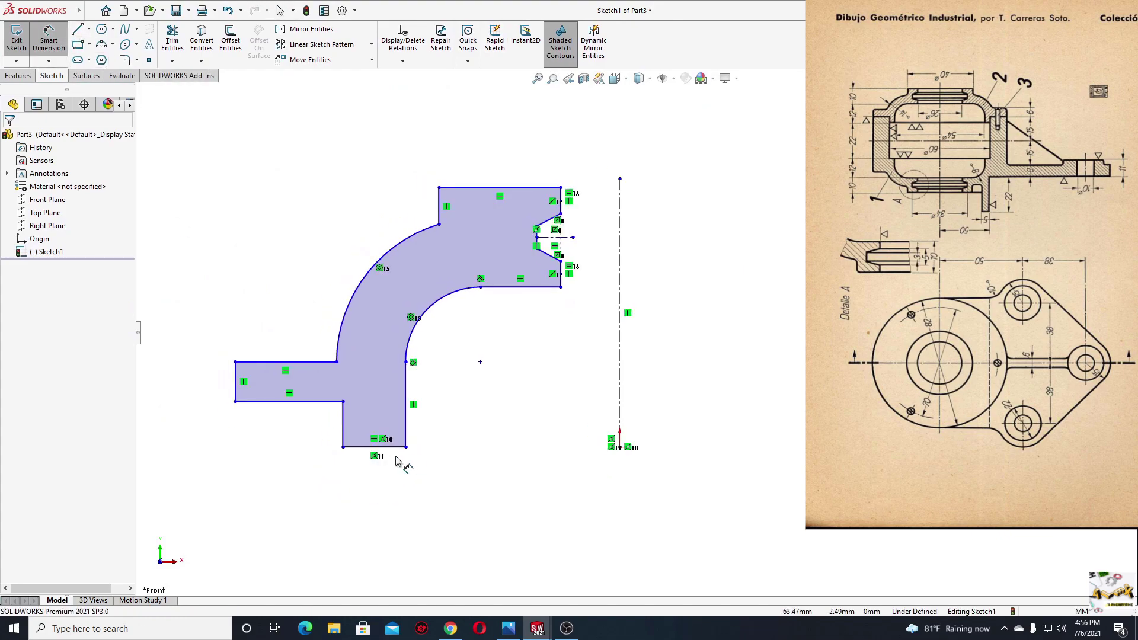
pyautogui.click(393, 447)
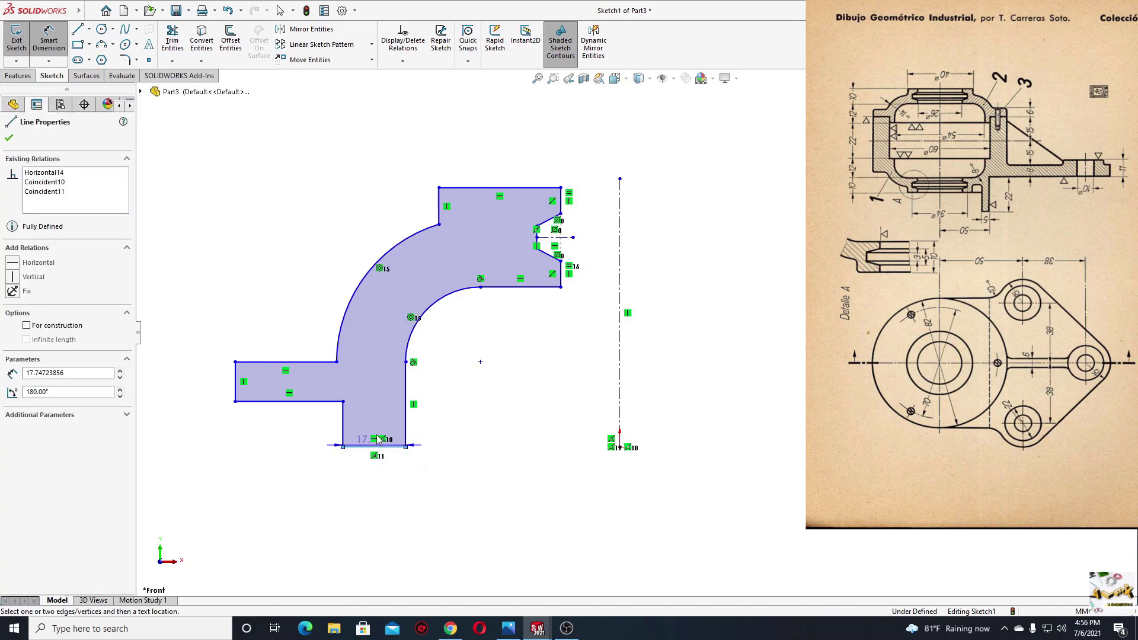
pyautogui.click(499, 191)
pyautogui.keyDown('ctrl'); pyautogui.moveTo(188, 289); pyautogui.dragTo(223, 297, button='middle'); pyautogui.keyUp('ctrl')
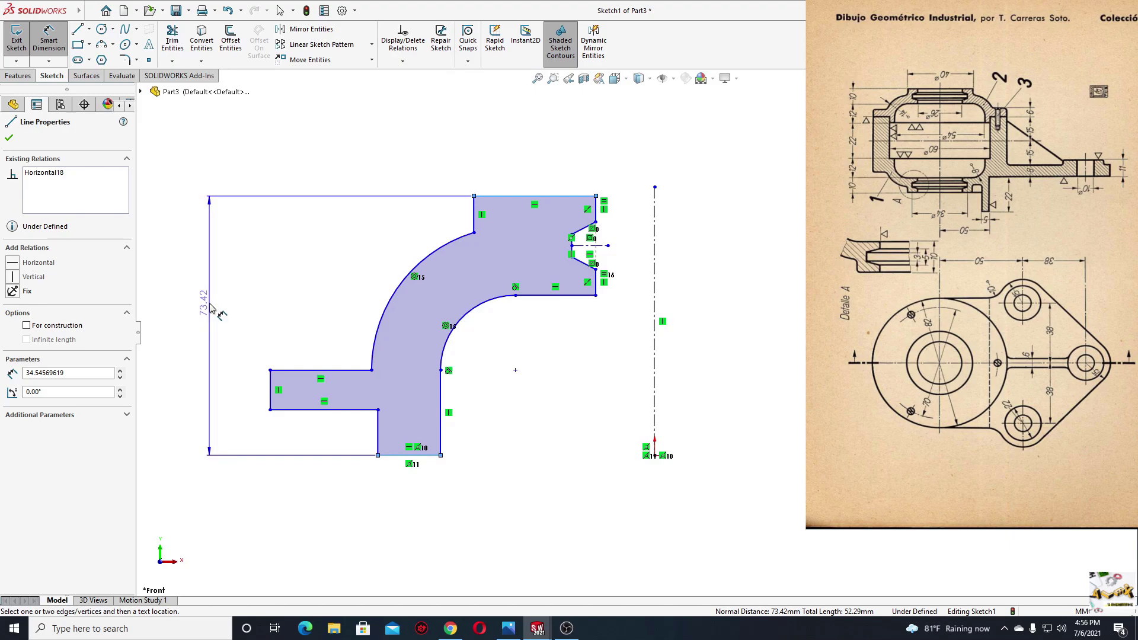
pyautogui.click(211, 307)
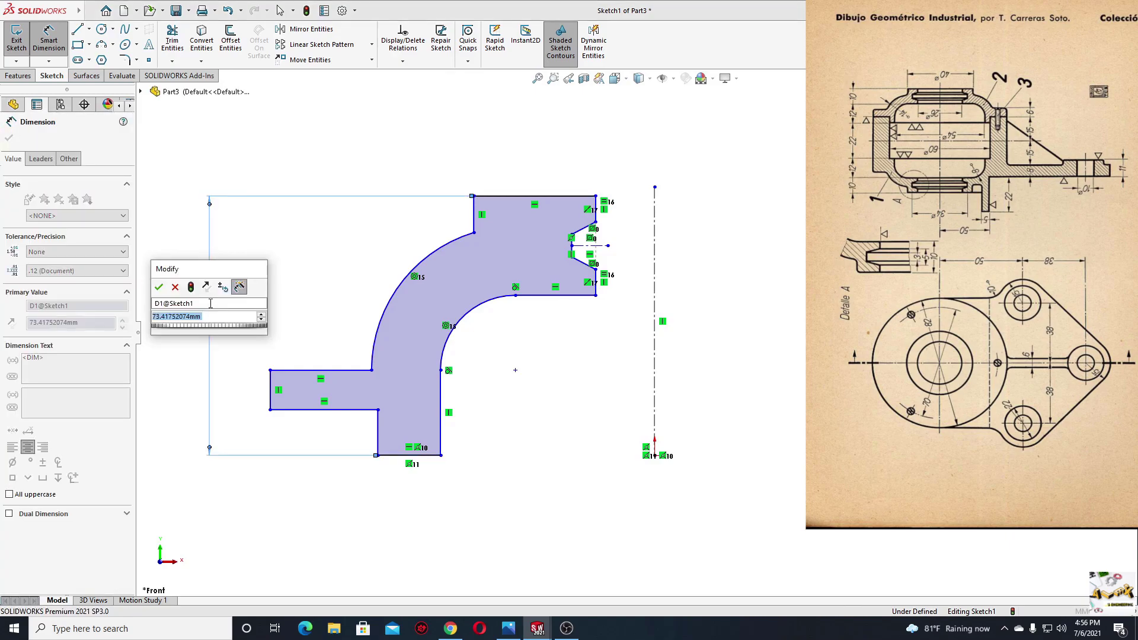
pyautogui.write('22')
pyautogui.press('Return')
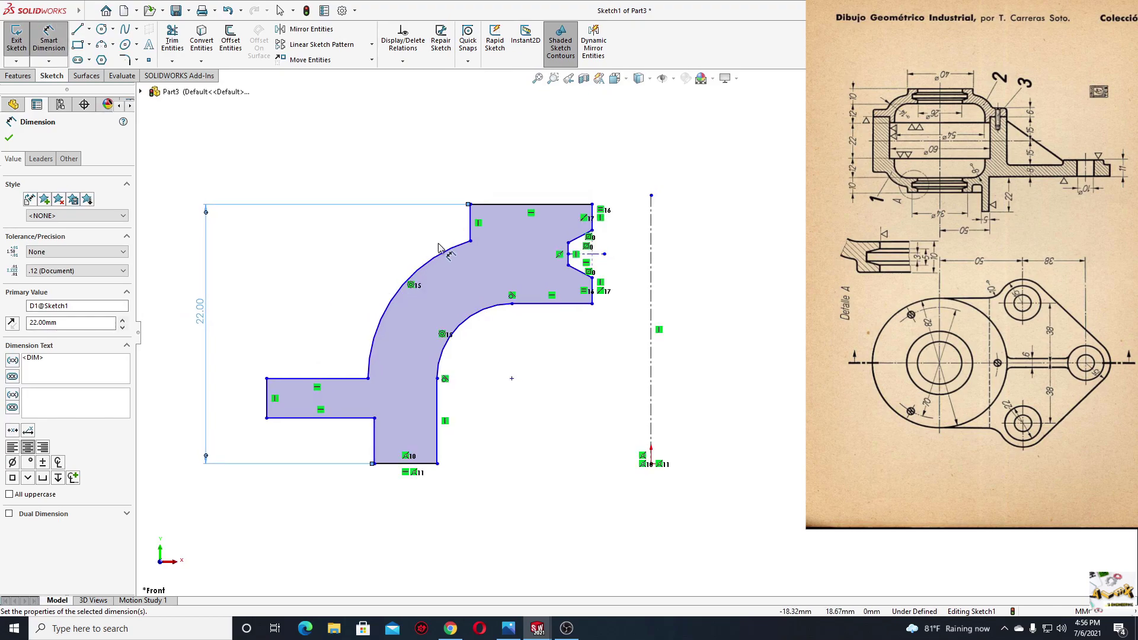
# Dimension the top step at 20 and the right edge at 13 from the centerline.
pyautogui.click(471, 224)
pyautogui.click(650, 195)
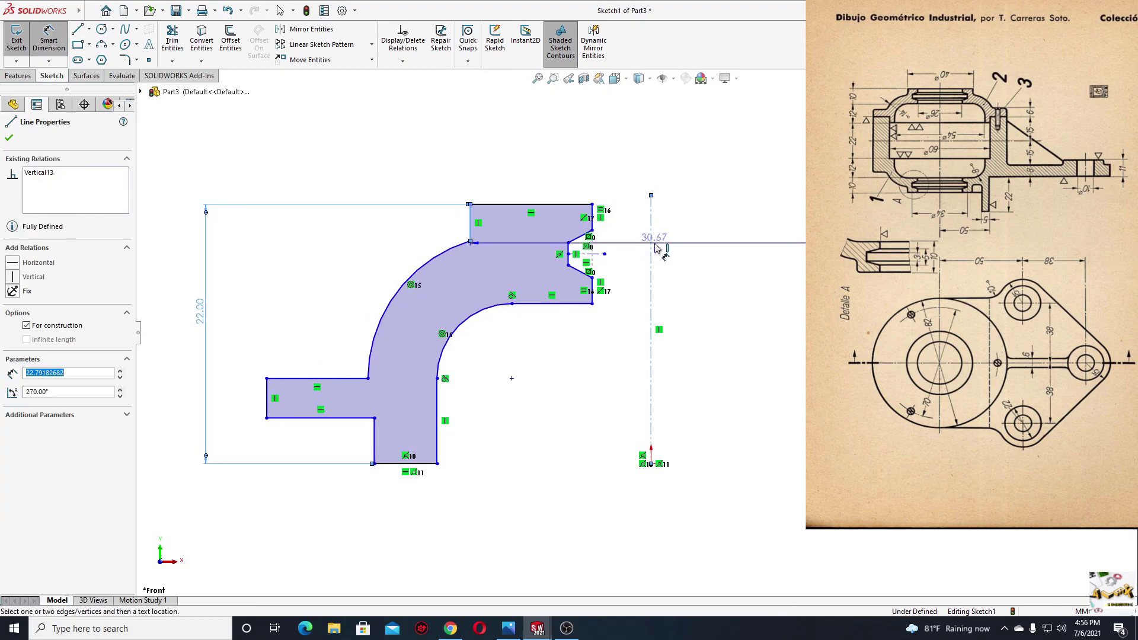
pyautogui.click(554, 148)
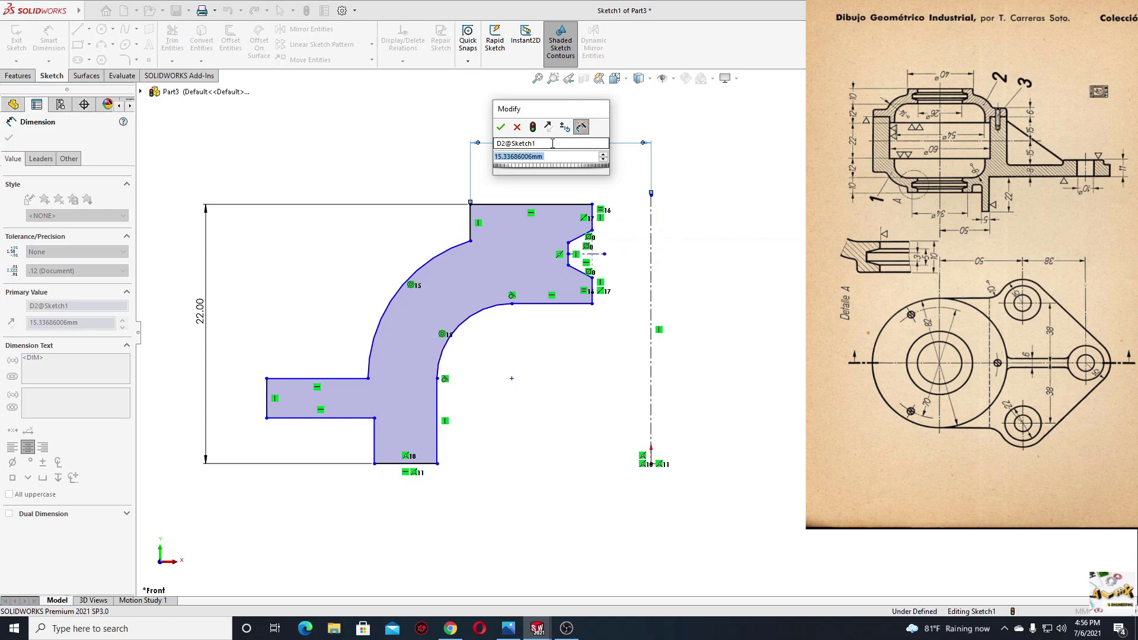
pyautogui.press('Return')
pyautogui.write('20')
pyautogui.press('Return')
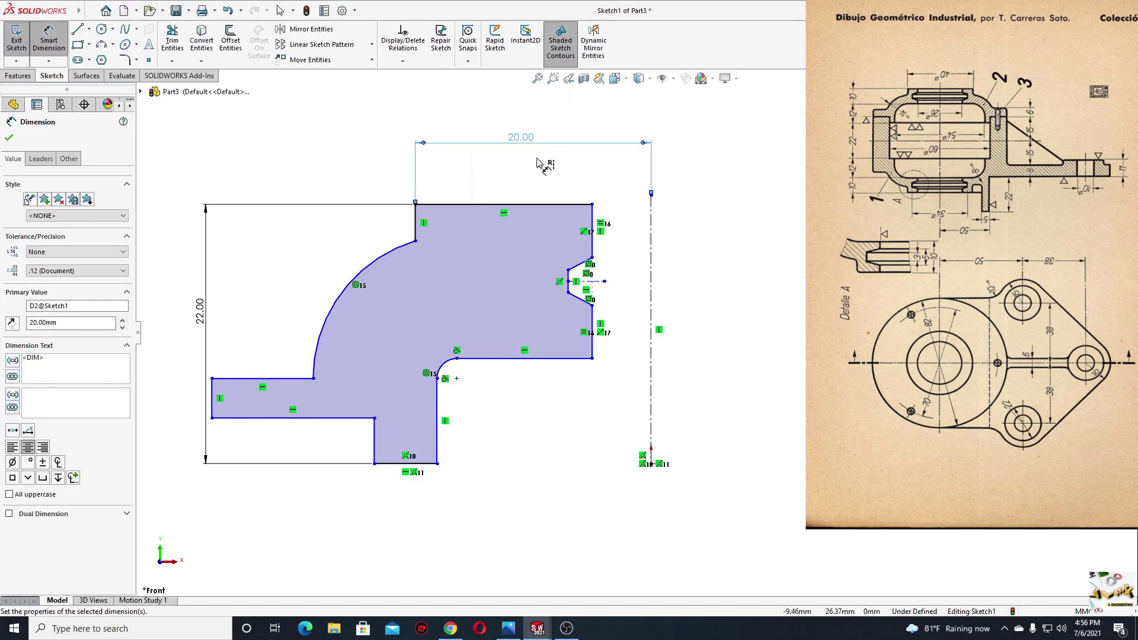
pyautogui.scroll(-3, 616, 296)
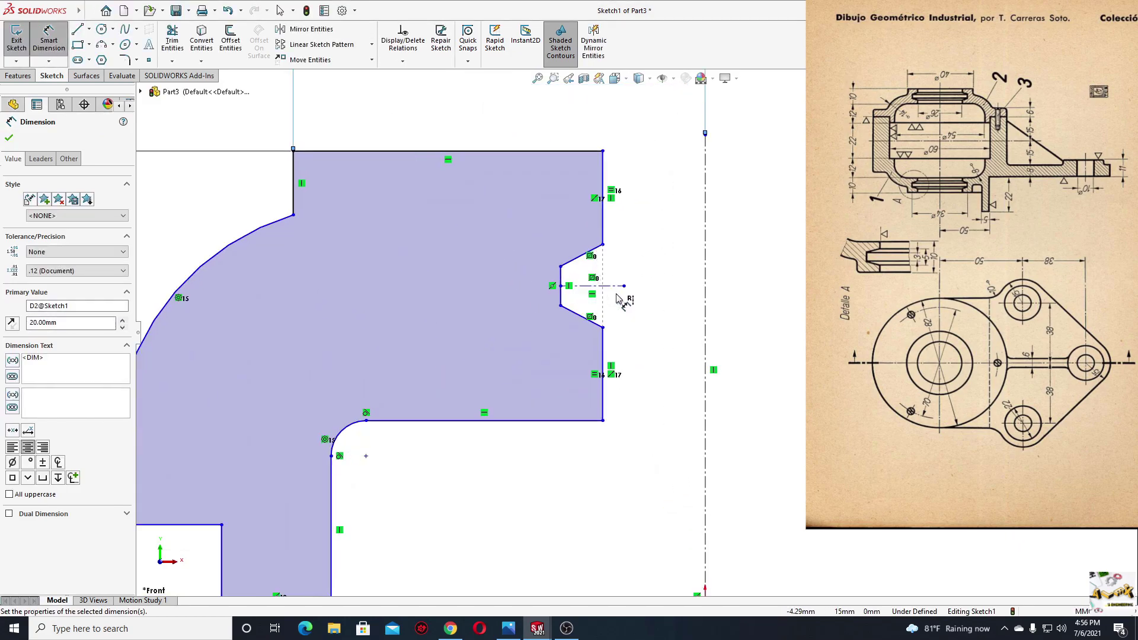
pyautogui.scroll(-1, 617, 311)
pyautogui.scroll(-1, 623, 279)
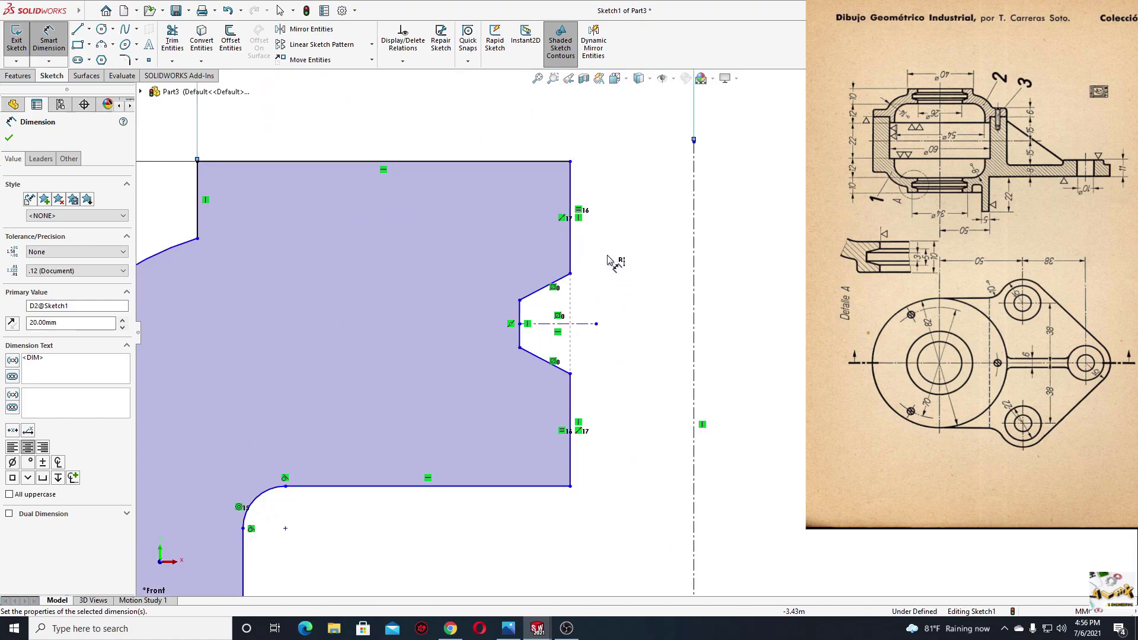
pyautogui.click(573, 236)
pyautogui.click(694, 237)
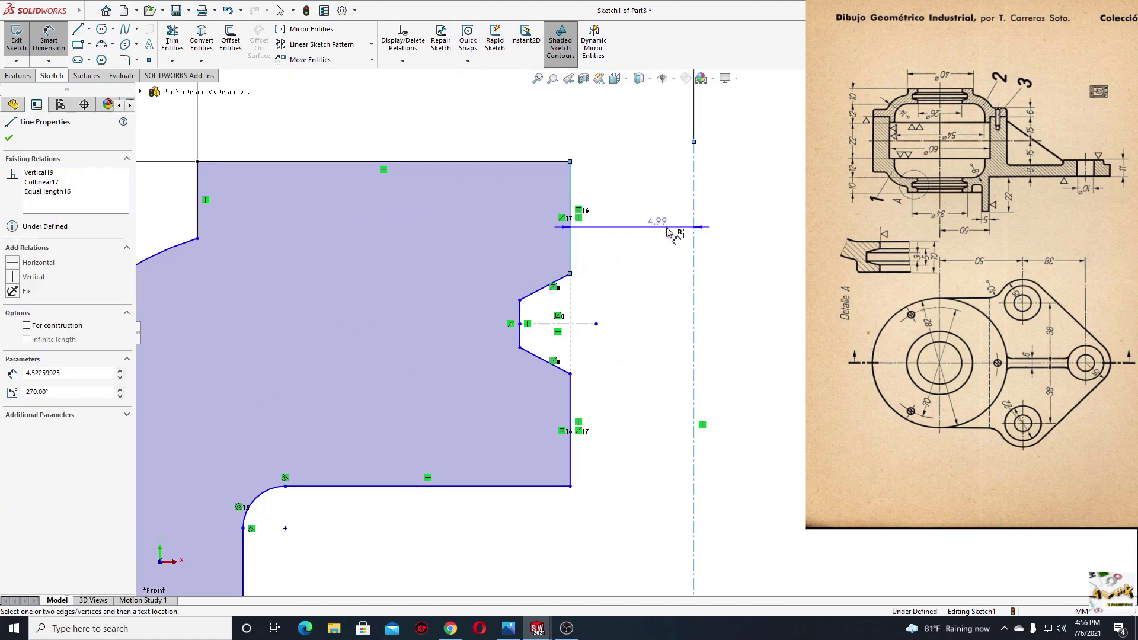
pyautogui.click(619, 144)
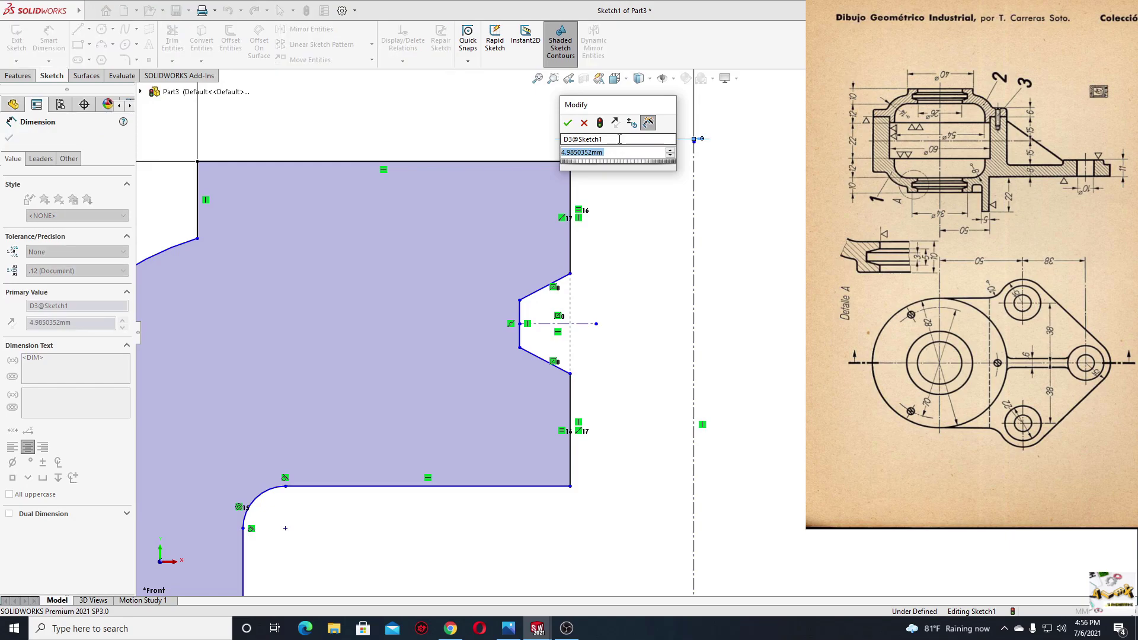
pyautogui.press('Return')
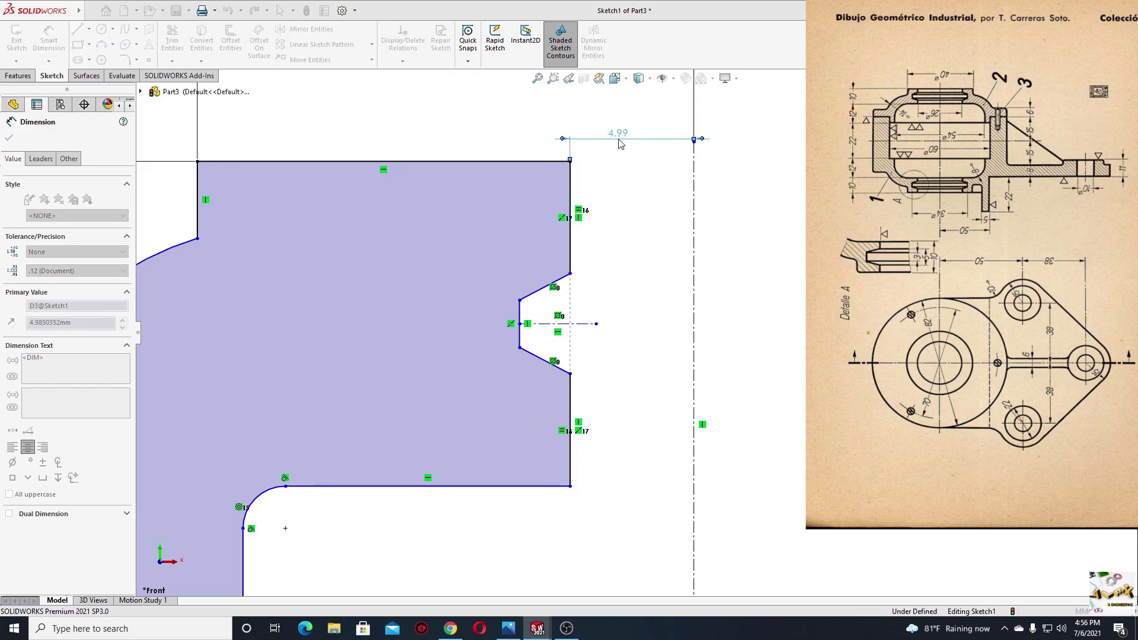
# Dimension the notch's inner line 17 from the centerline and the notch opening as 5.
pyautogui.scroll(2, 442, 326)
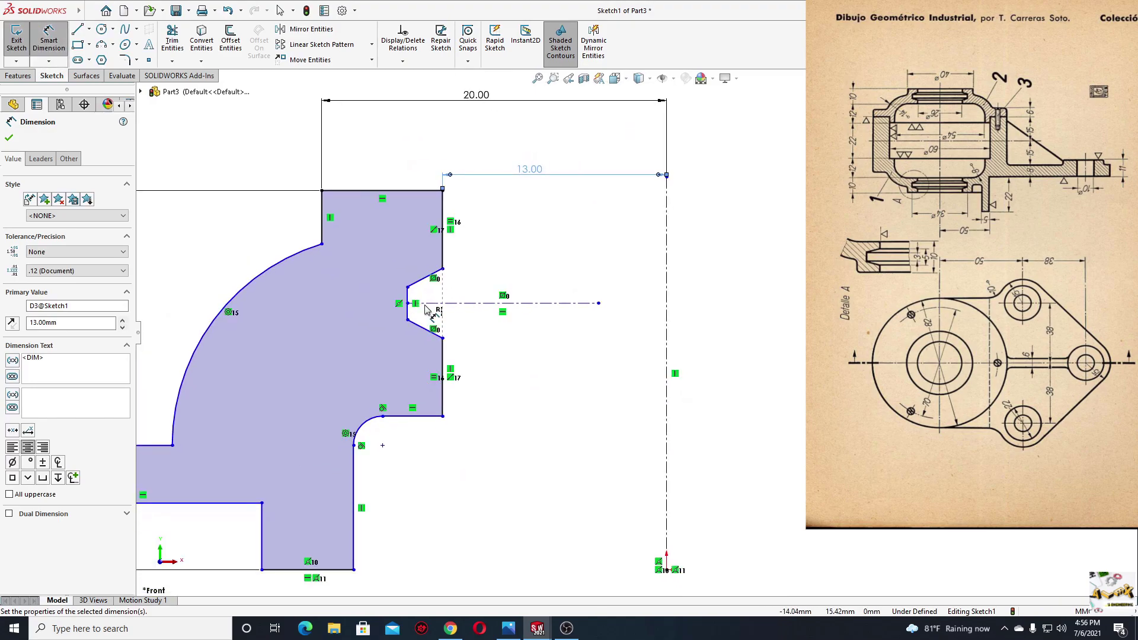
pyautogui.click(409, 302)
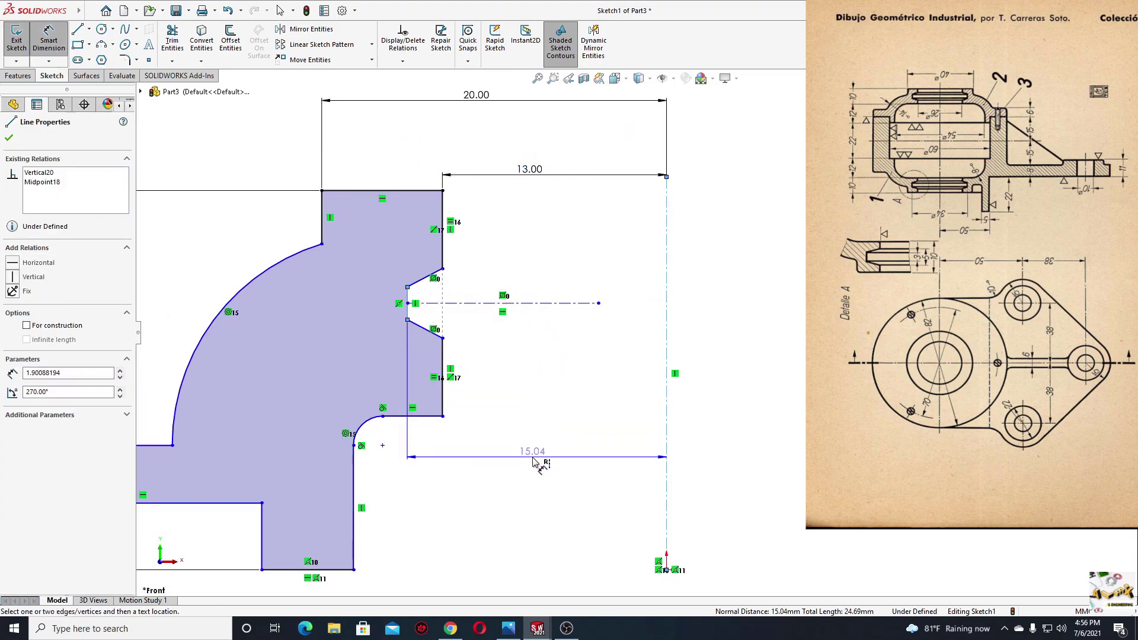
pyautogui.click(533, 460)
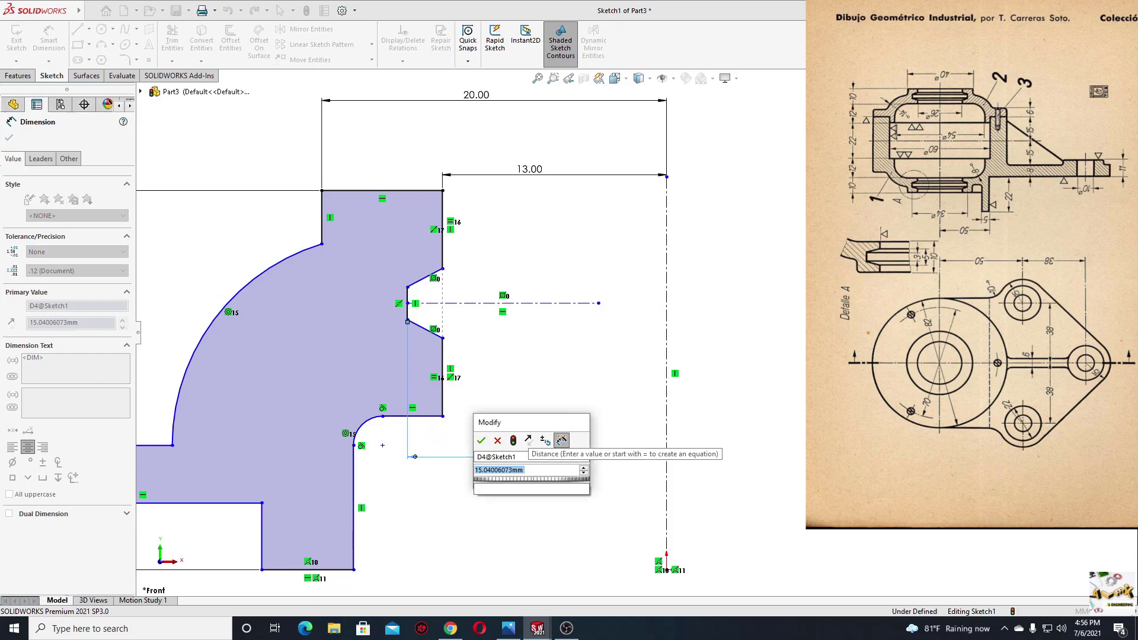
pyautogui.click(481, 440)
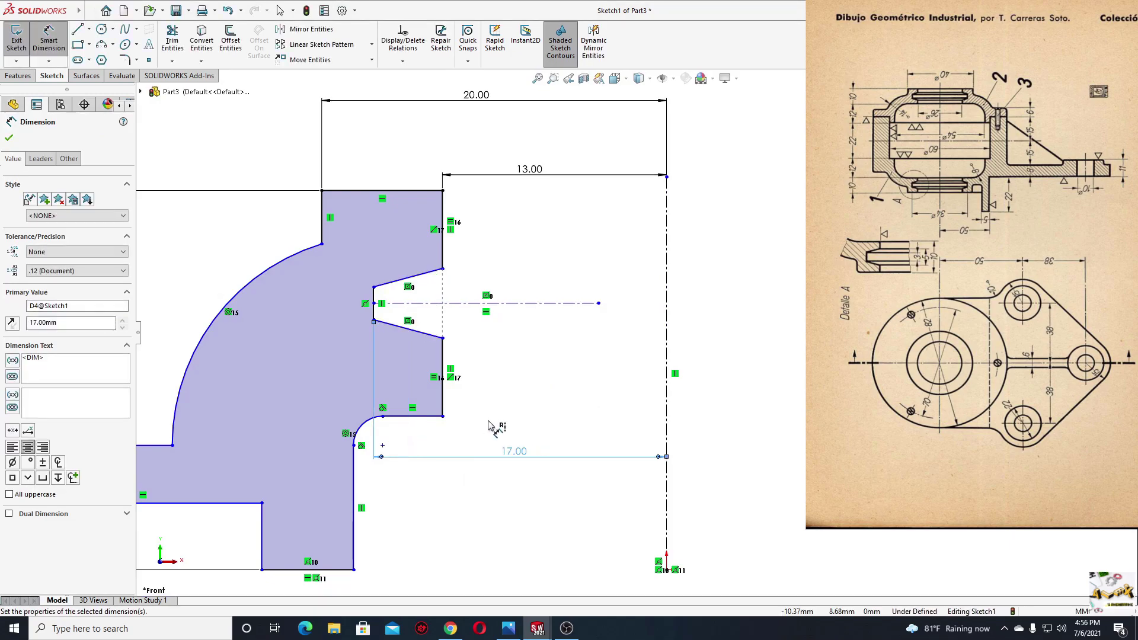
pyautogui.keyDown('ctrl'); pyautogui.moveTo(467, 419); pyautogui.dragTo(508, 392, button='middle'); pyautogui.keyUp('ctrl')
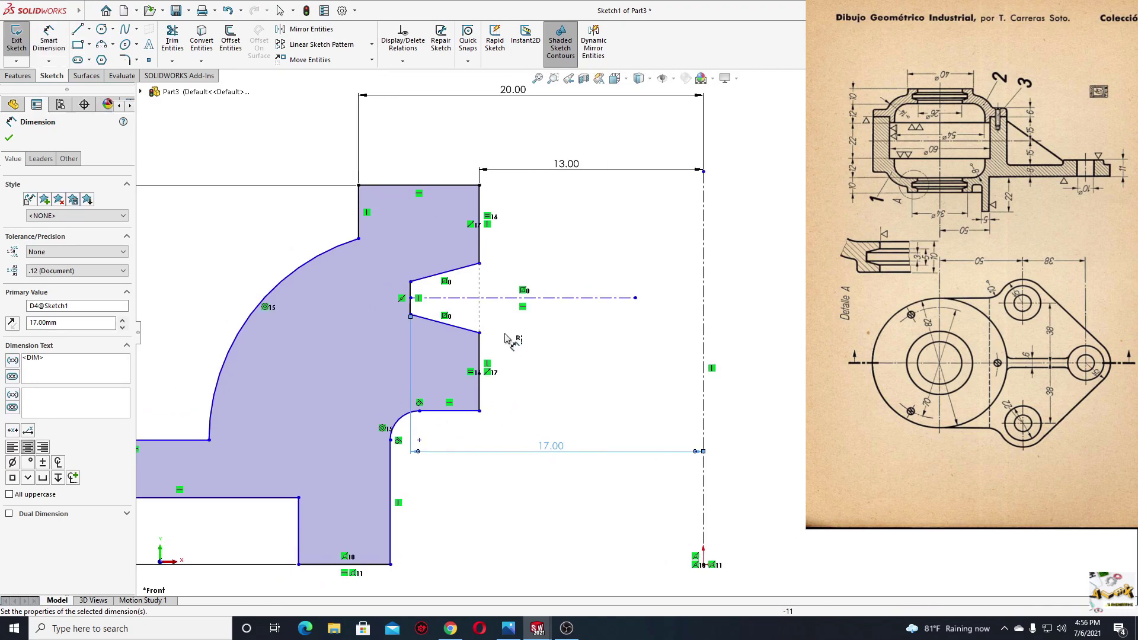
pyautogui.click(479, 264)
pyautogui.click(479, 333)
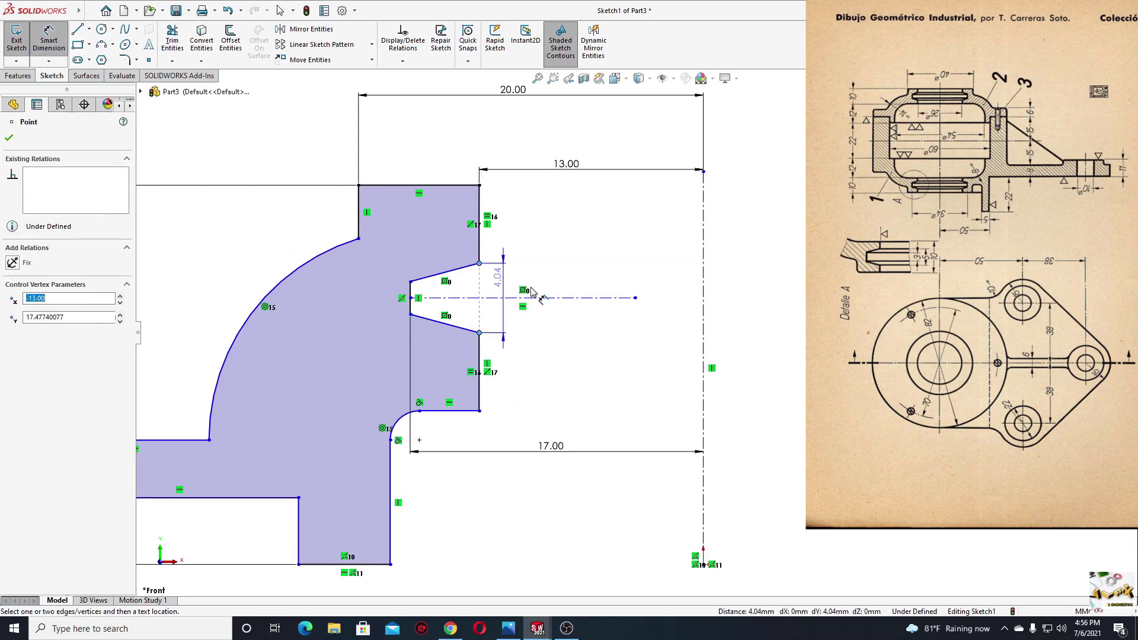
pyautogui.click(665, 301)
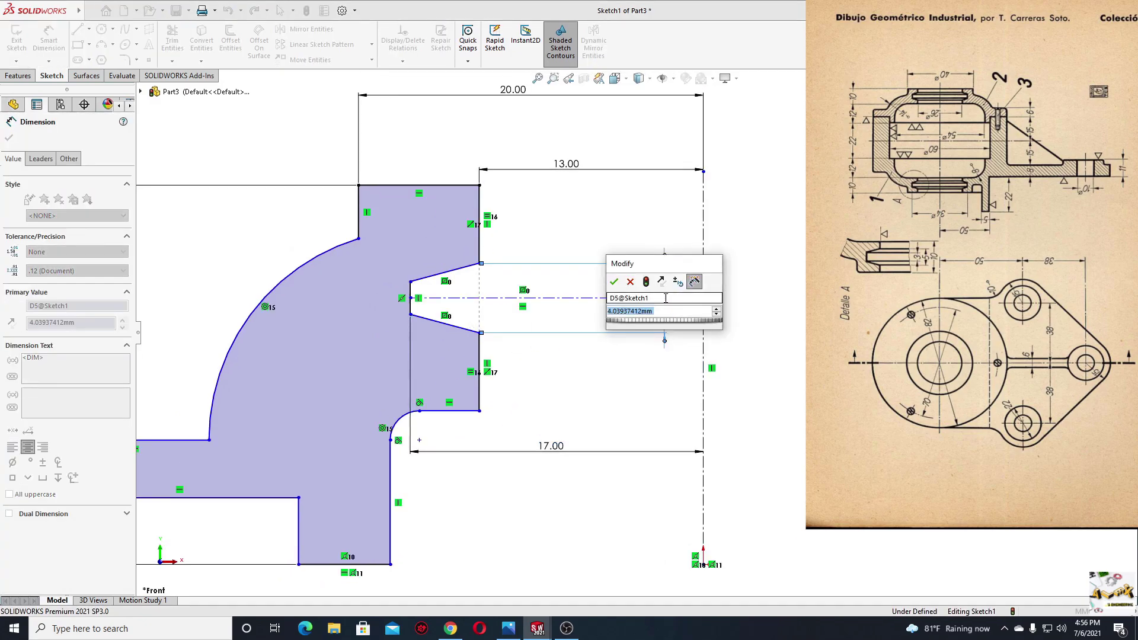
pyautogui.write('5')
pyautogui.press('Return')
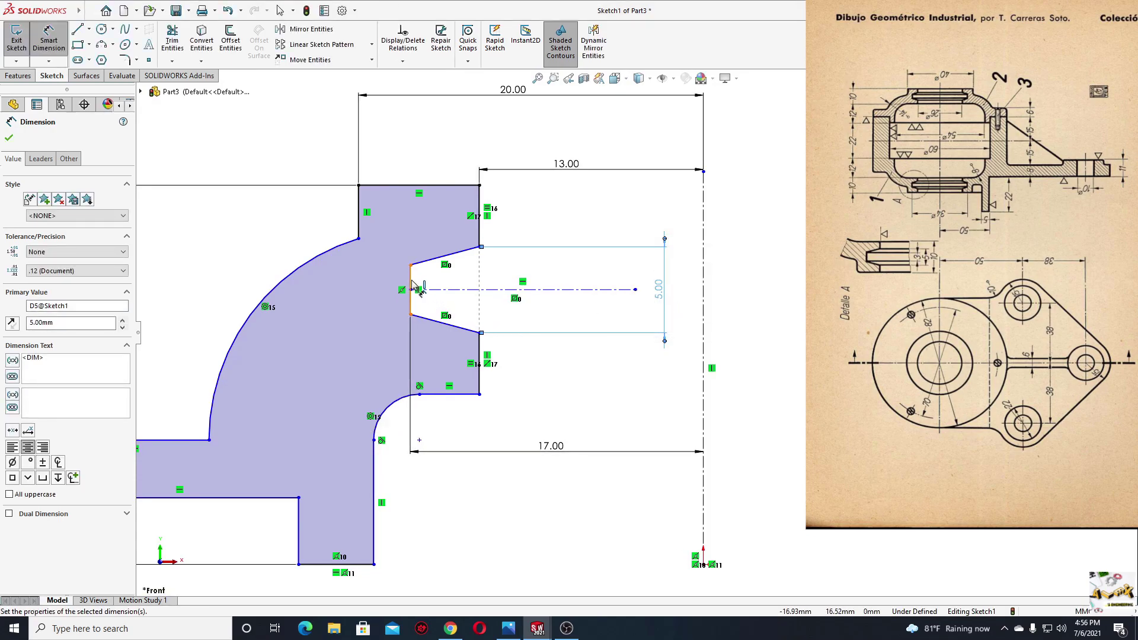
# Set the inner notch width to 3 and the right face height to 10.
pyautogui.click(411, 281)
pyautogui.click(645, 286)
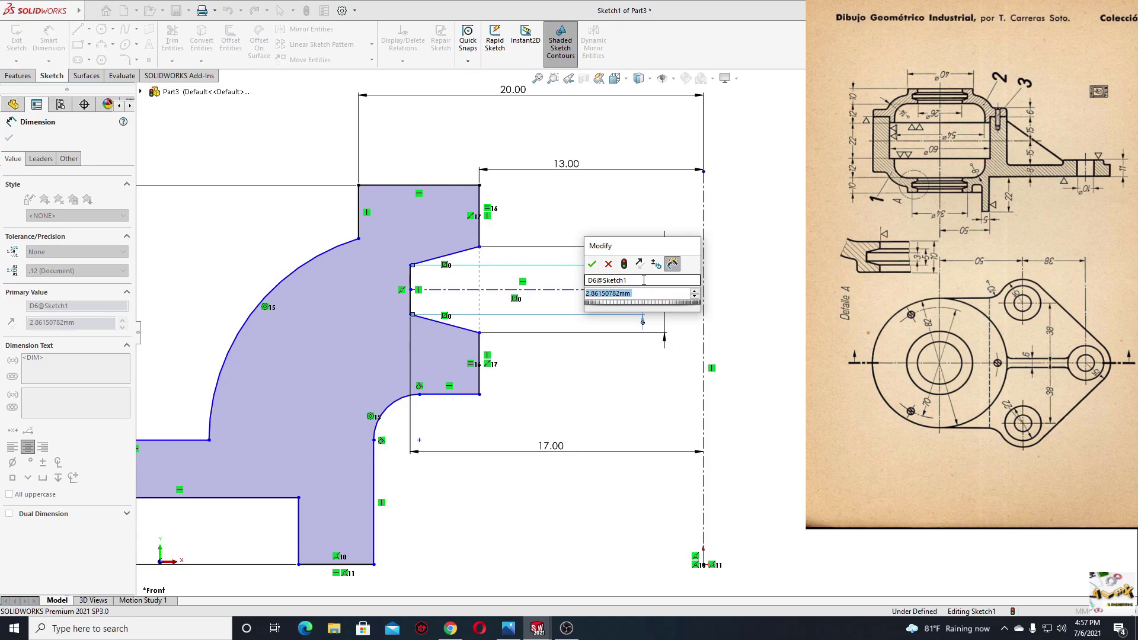
pyautogui.write('3')
pyautogui.press('Return')
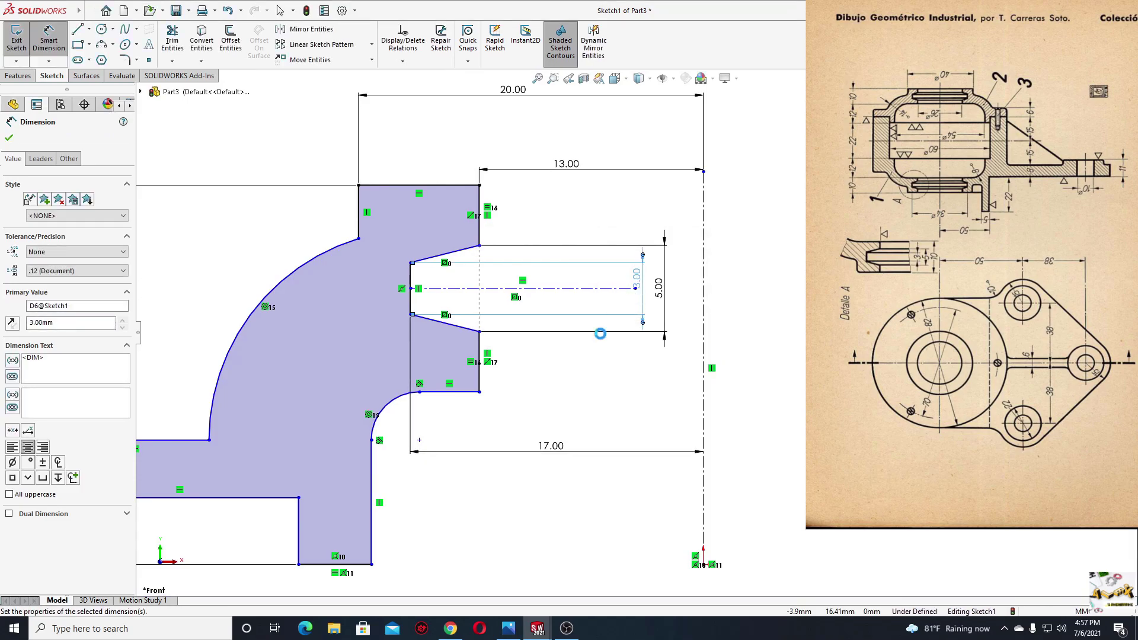
pyautogui.click(480, 393)
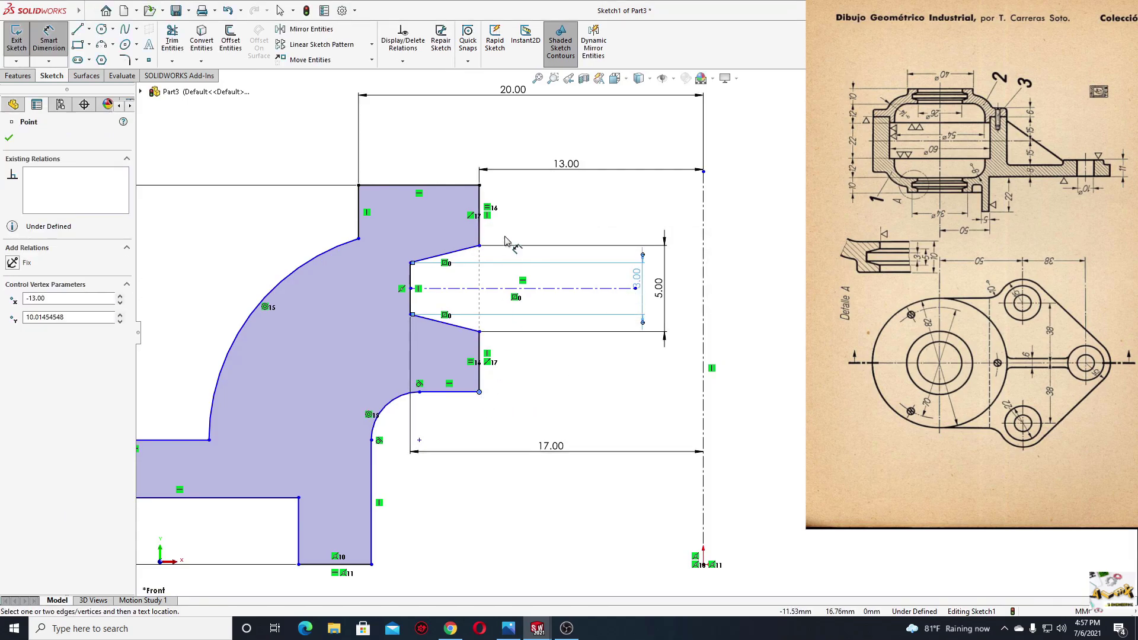
pyautogui.click(480, 185)
pyautogui.click(779, 262)
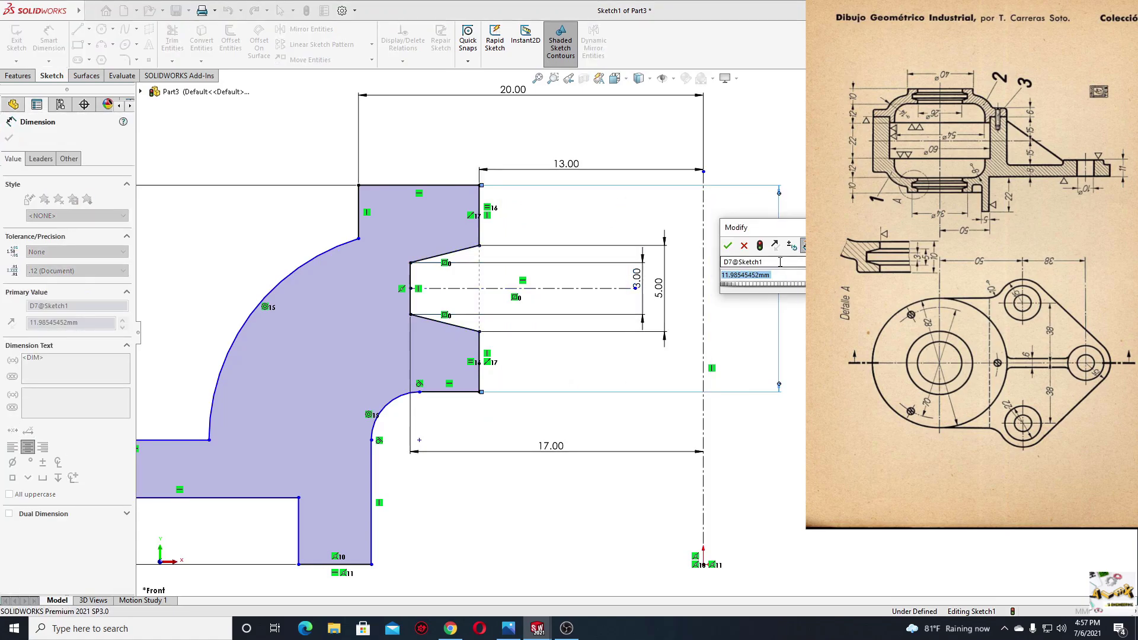
pyautogui.write('10')
pyautogui.press('Return')
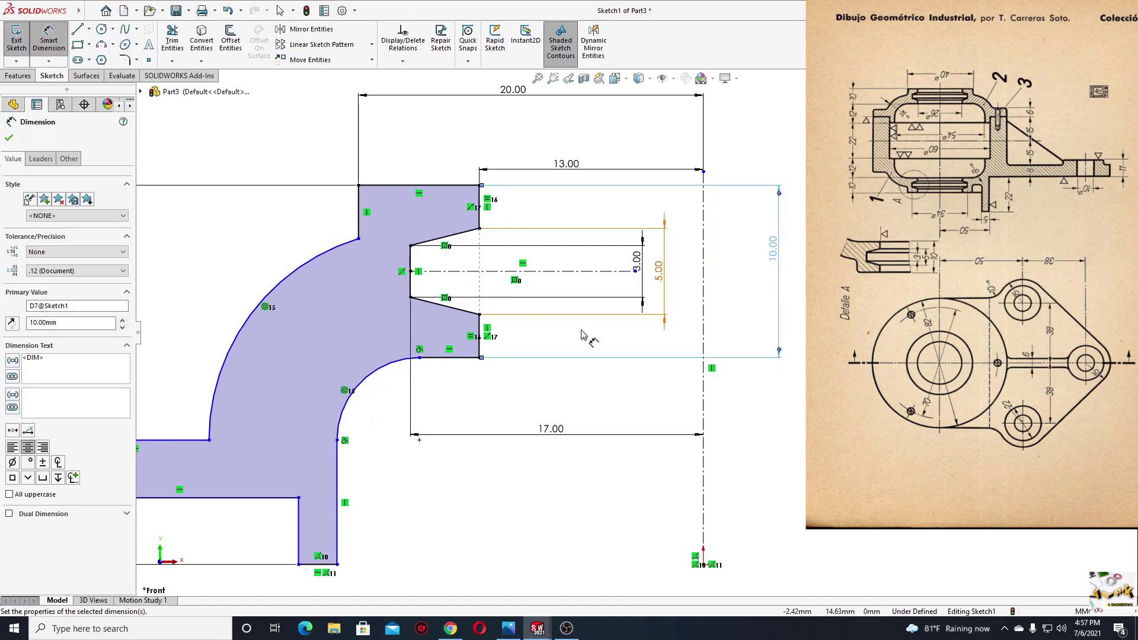
pyautogui.press('f')
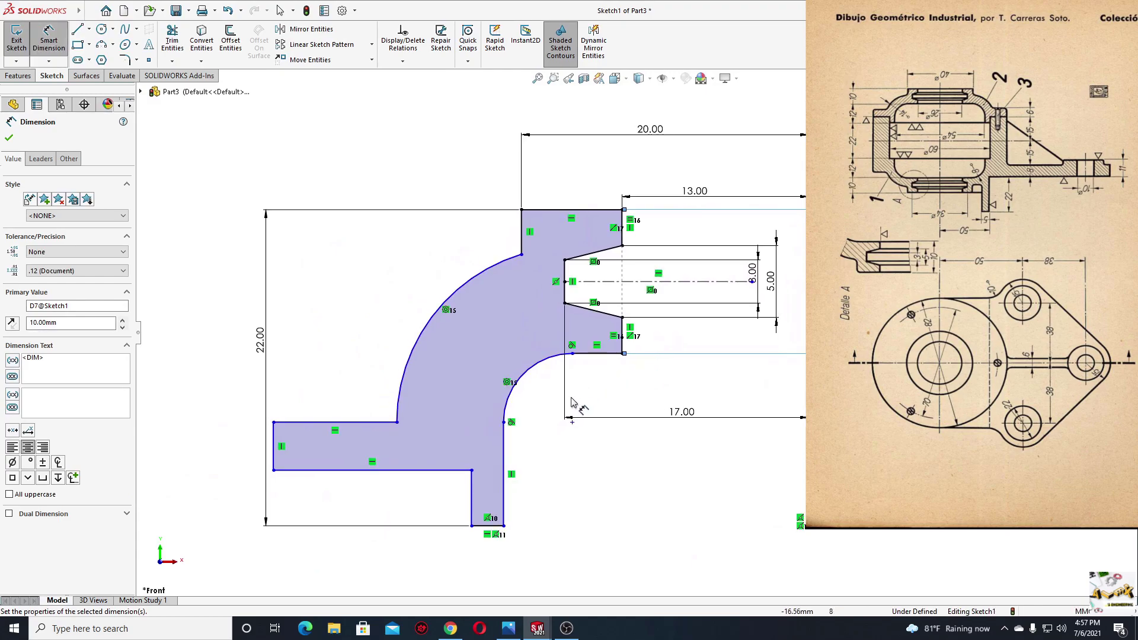
# Dimension the inner arc with an 8 mm radius, then exit Smart Dimension.
pyautogui.click(531, 369)
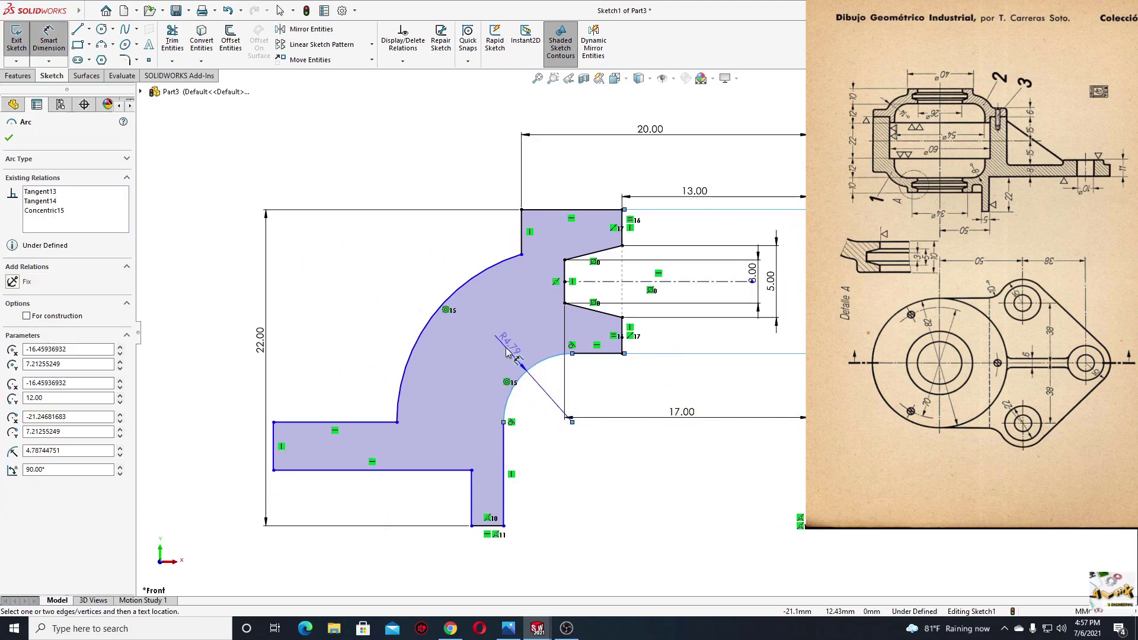
pyautogui.click(507, 350)
pyautogui.write('8')
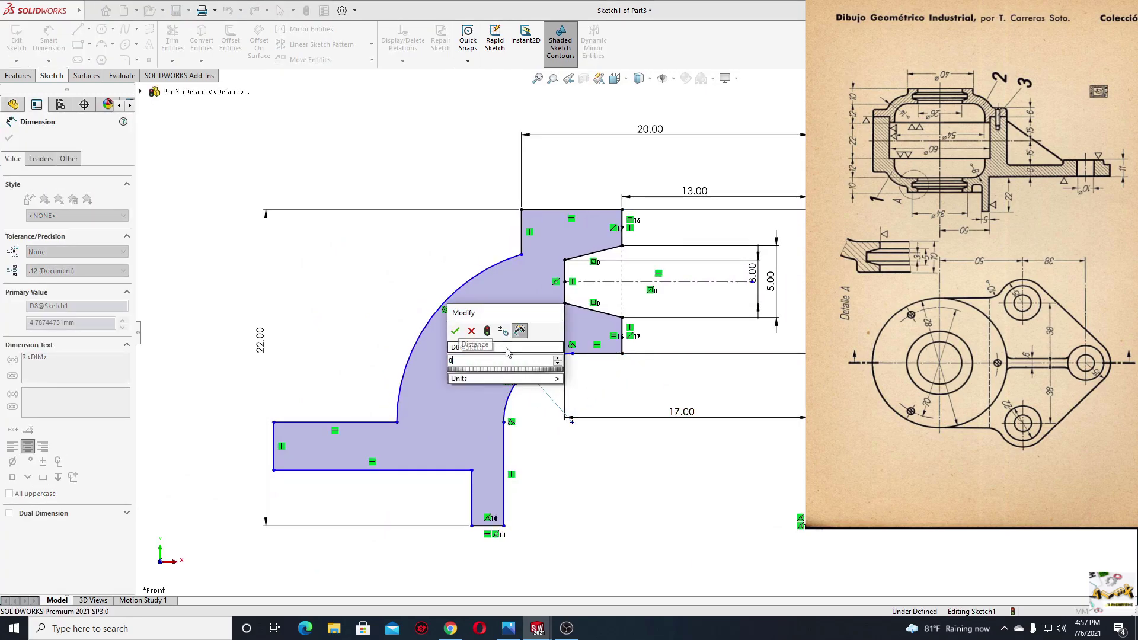
pyautogui.press('Return')
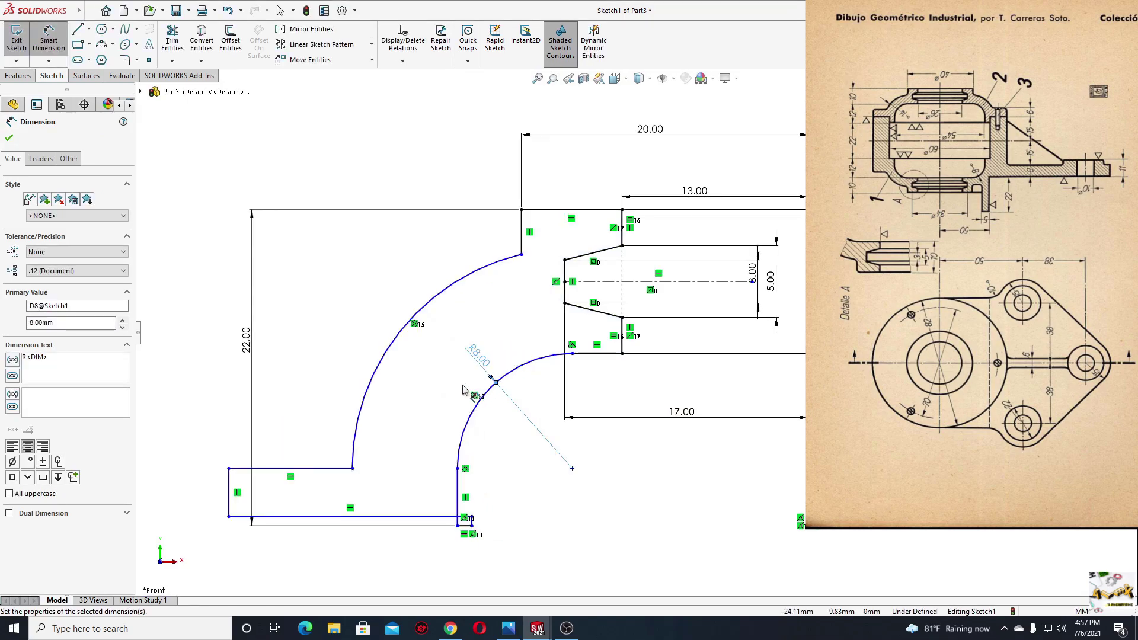
pyautogui.rightClick(526, 462)
pyautogui.click(559, 542)
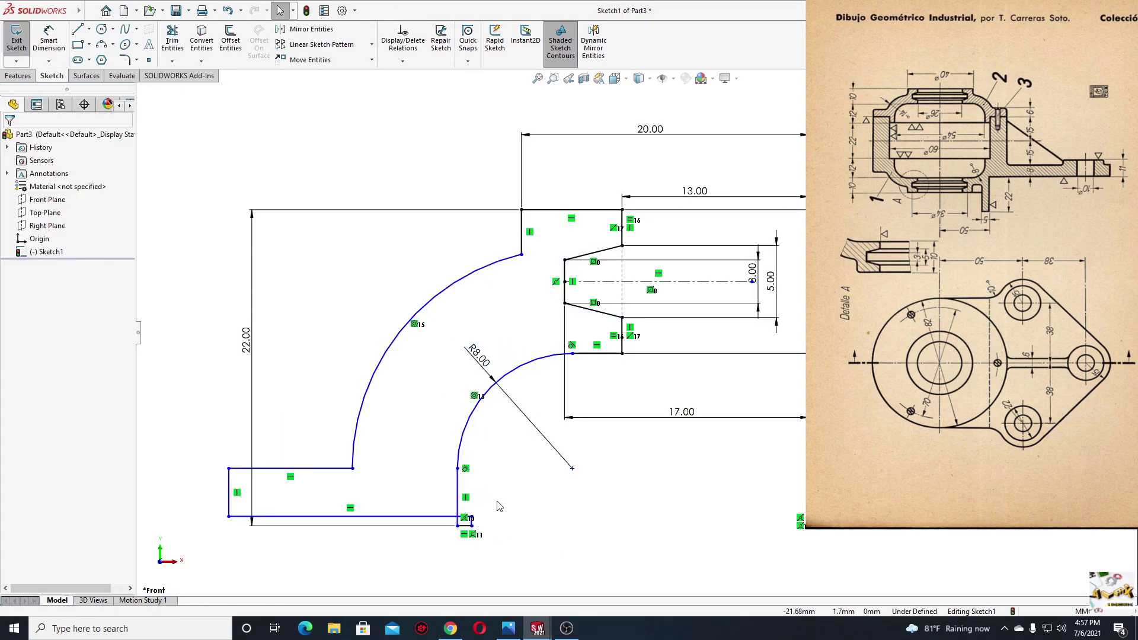
# Drag the bottom endpoint under the inner arc to close the profile.
pyautogui.click(469, 526)
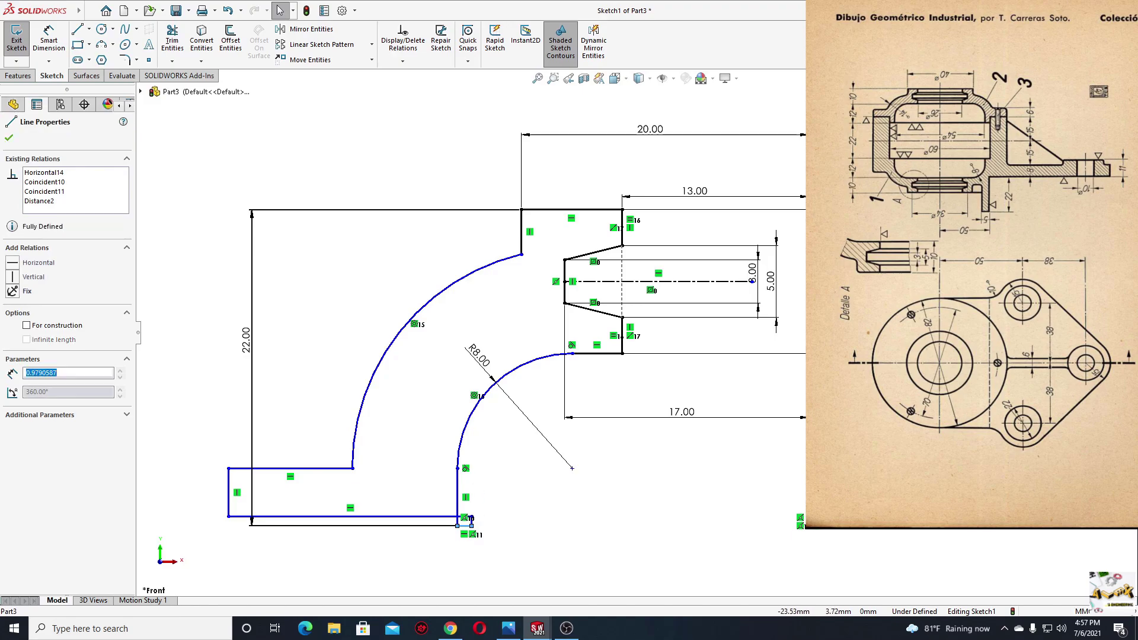
pyautogui.click(474, 538)
pyautogui.moveTo(458, 527); pyautogui.dragTo(519, 472)
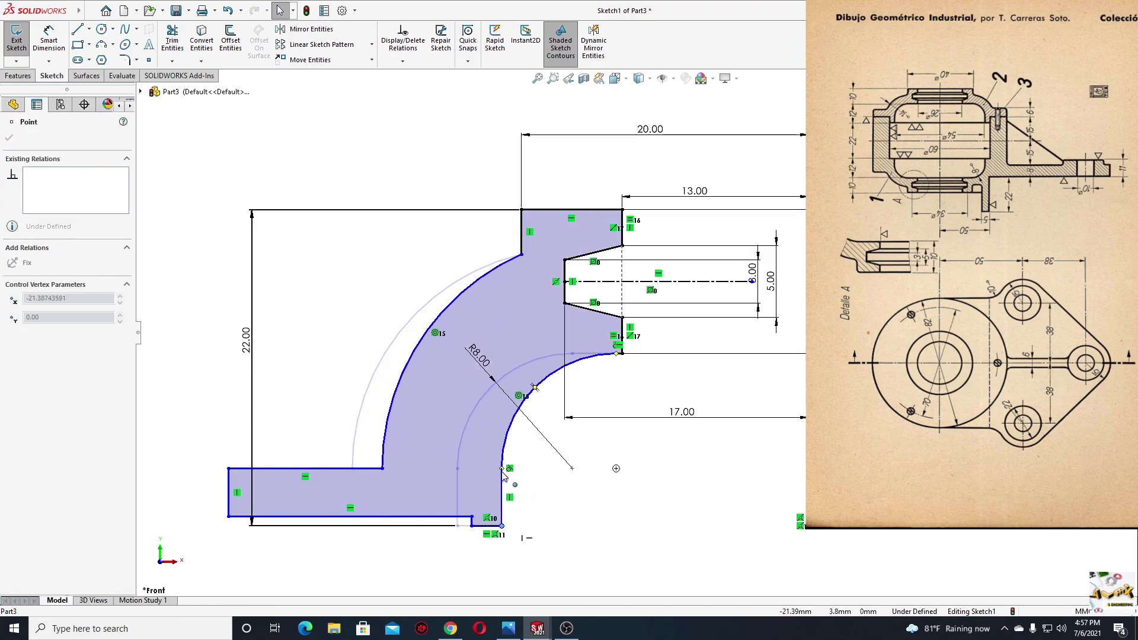
pyautogui.moveTo(519, 472); pyautogui.dragTo(493, 472)
pyautogui.click(569, 560)
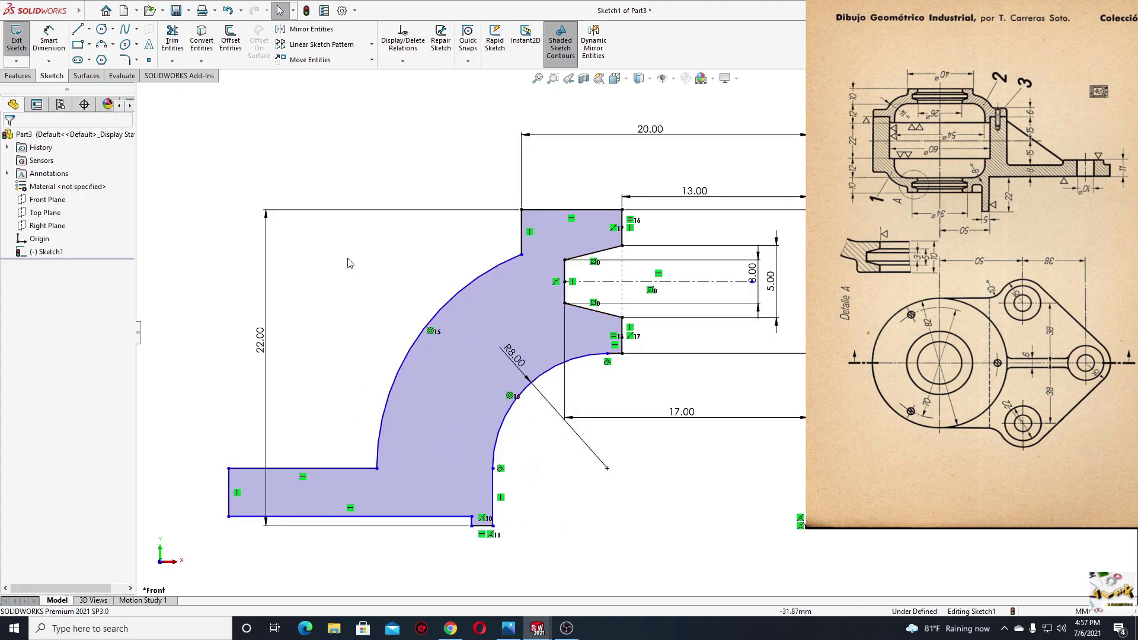
pyautogui.click(494, 468)
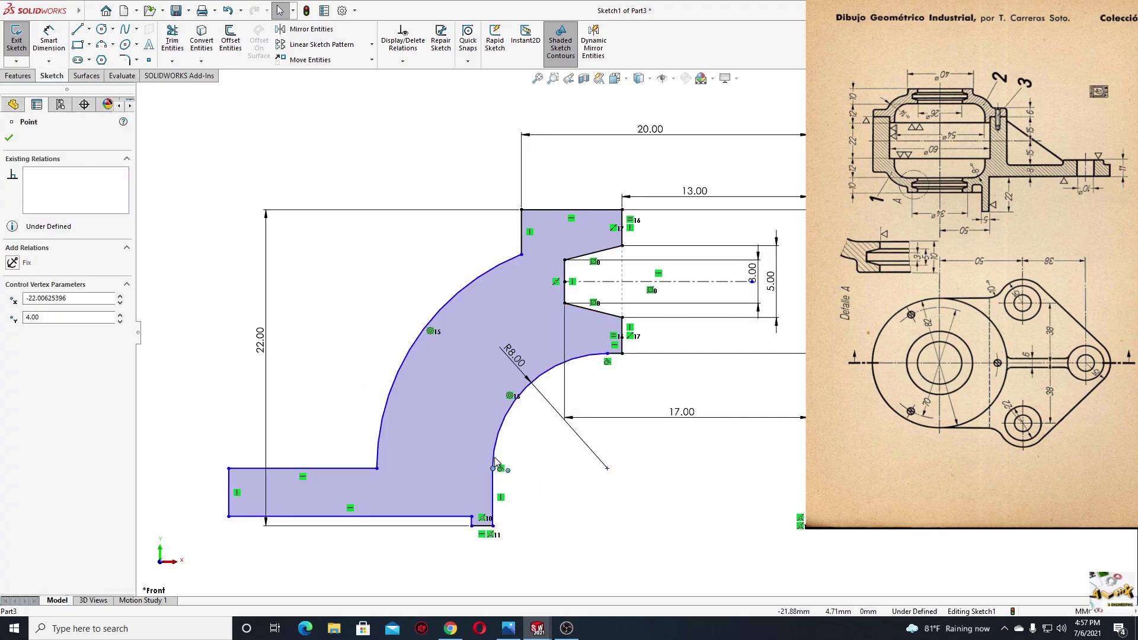
pyautogui.moveTo(493, 467); pyautogui.dragTo(493, 468)
pyautogui.click(581, 535)
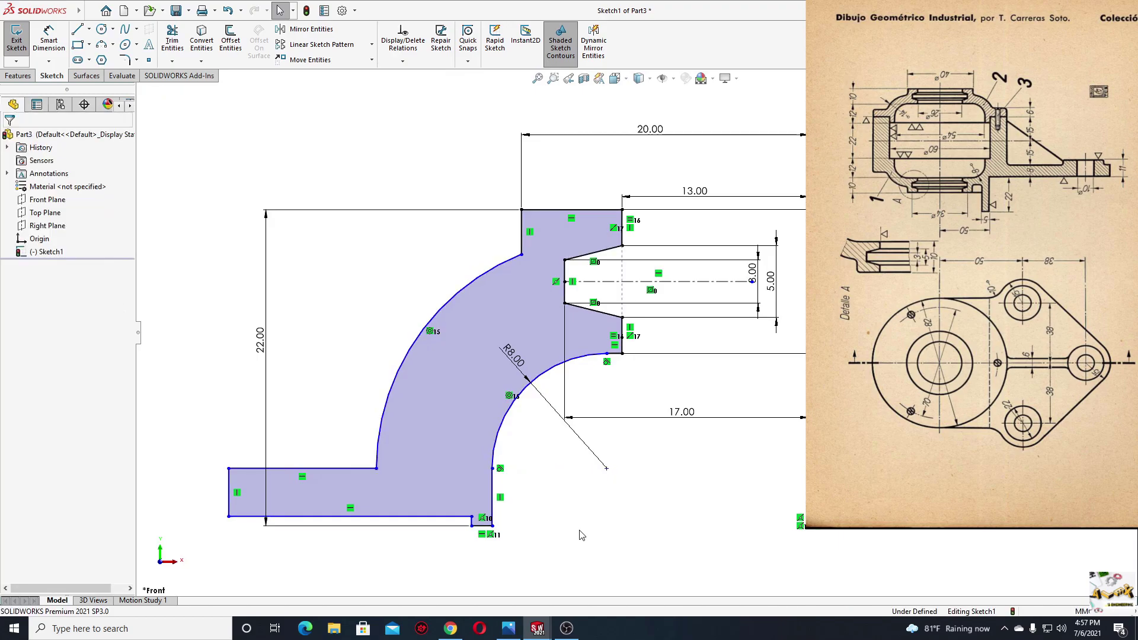
# Dimension the outer arc with a radius of 14.
pyautogui.click(52, 47)
pyautogui.click(450, 305)
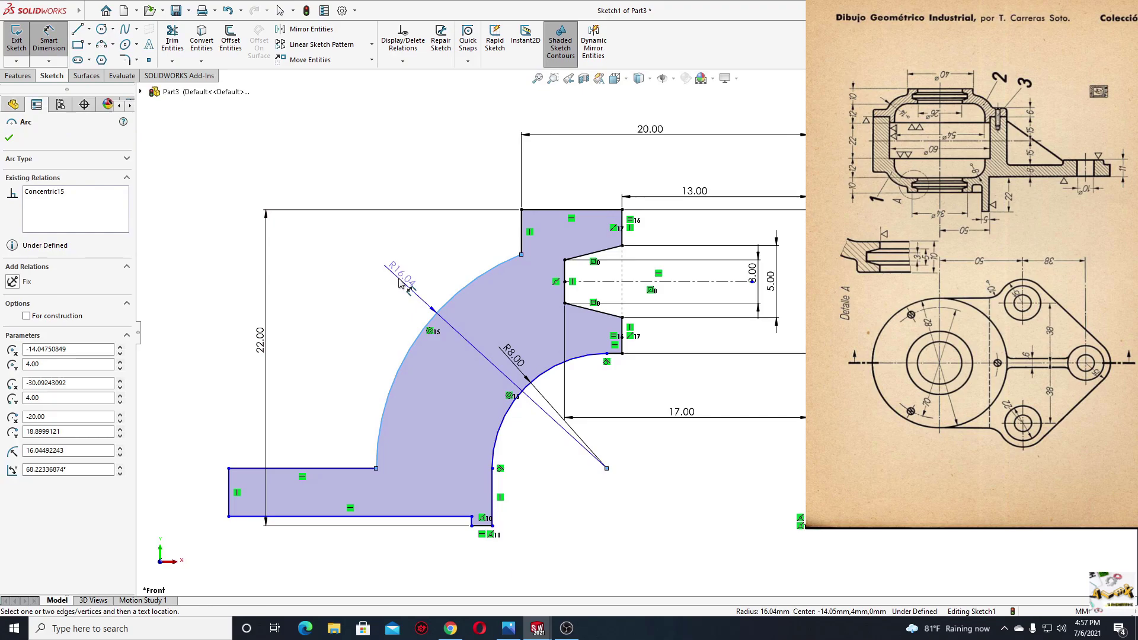
pyautogui.click(400, 284)
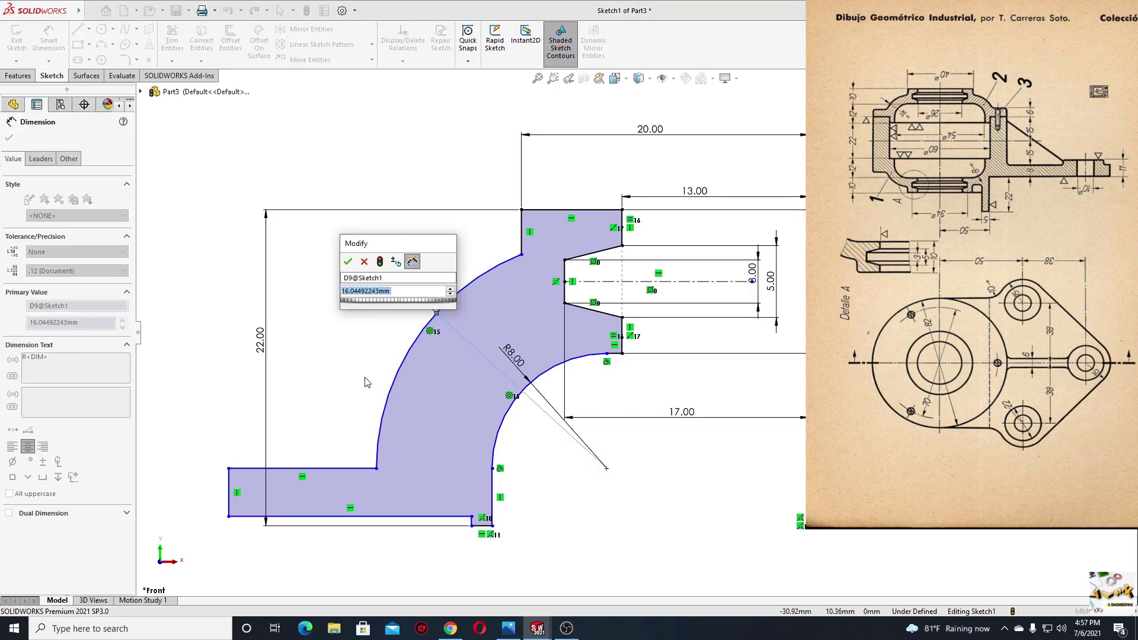
pyautogui.write('14')
pyautogui.press('Return')
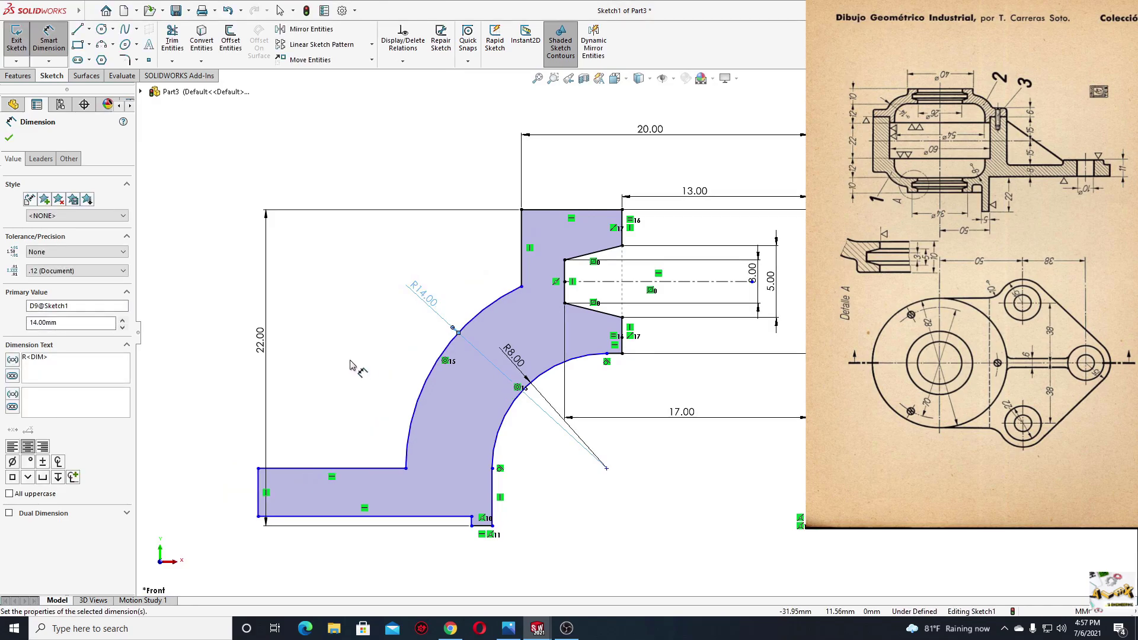
pyautogui.rightClick(333, 359)
pyautogui.click(368, 391)
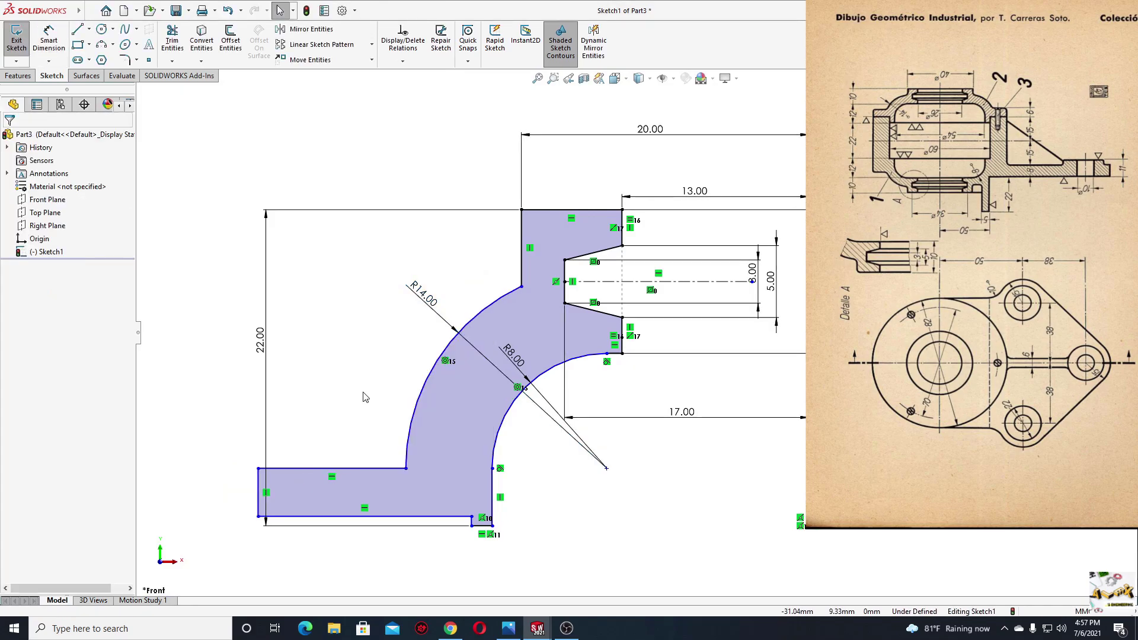
pyautogui.scroll(-2, 367, 376)
# Drag the bottom and top edges of the lower left leg upward to make it taller.
pyautogui.moveTo(286, 495); pyautogui.dragTo(304, 476)
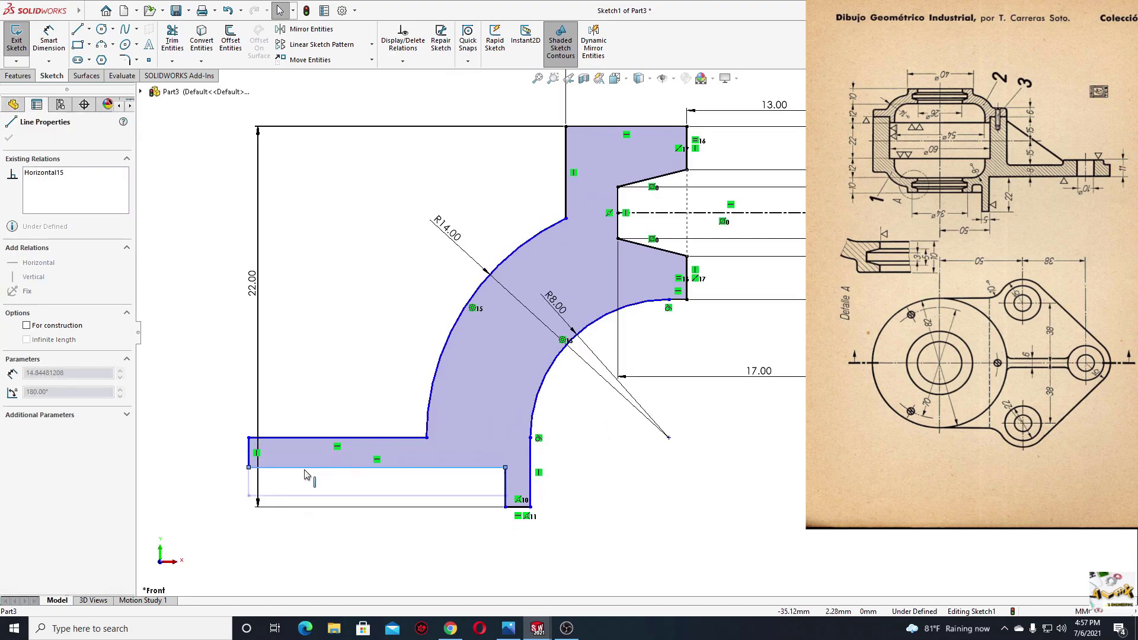
pyautogui.click(354, 416)
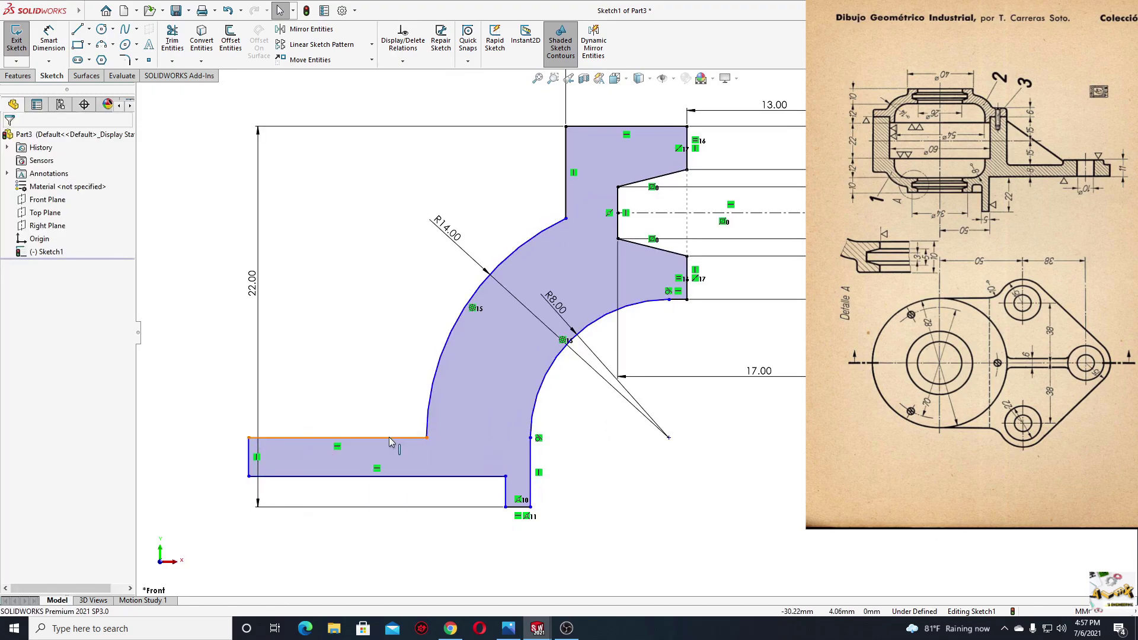
pyautogui.moveTo(389, 437); pyautogui.dragTo(431, 340)
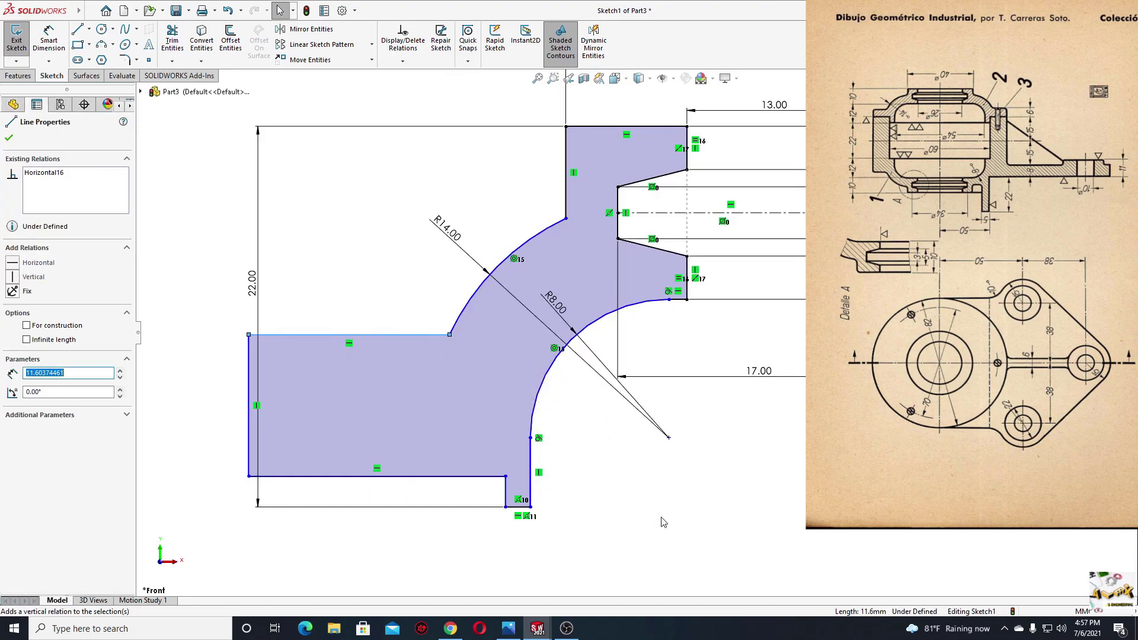
pyautogui.click(202, 379)
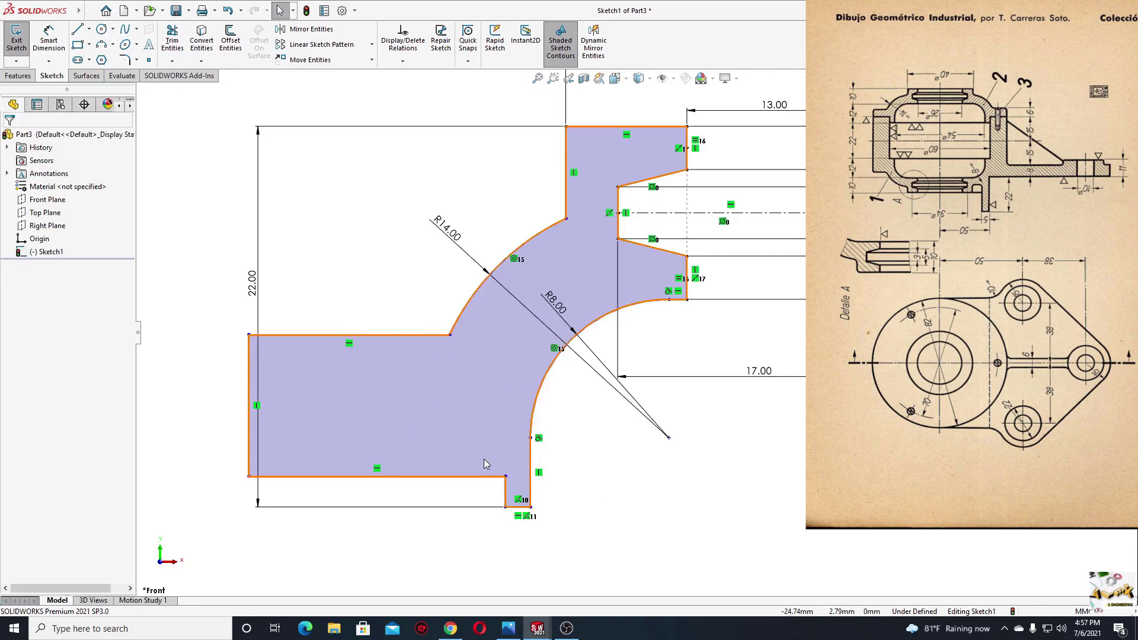
# Dimension the left vertical edge to a height of 6.
pyautogui.click(52, 45)
pyautogui.click(247, 391)
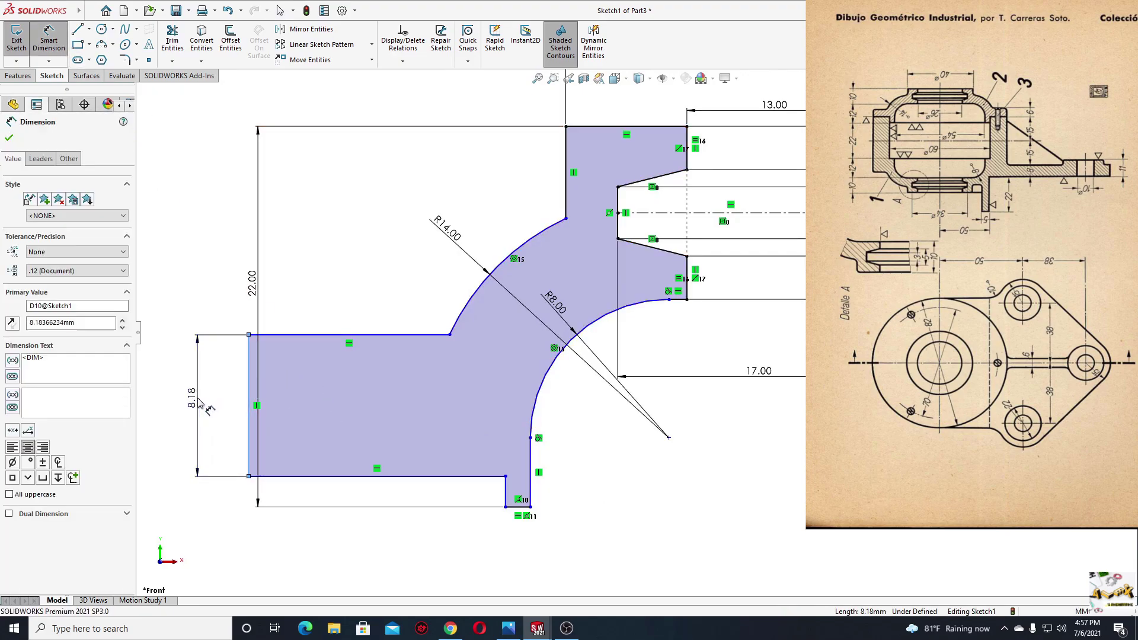
pyautogui.click(198, 403)
pyautogui.write('6')
pyautogui.press('Return')
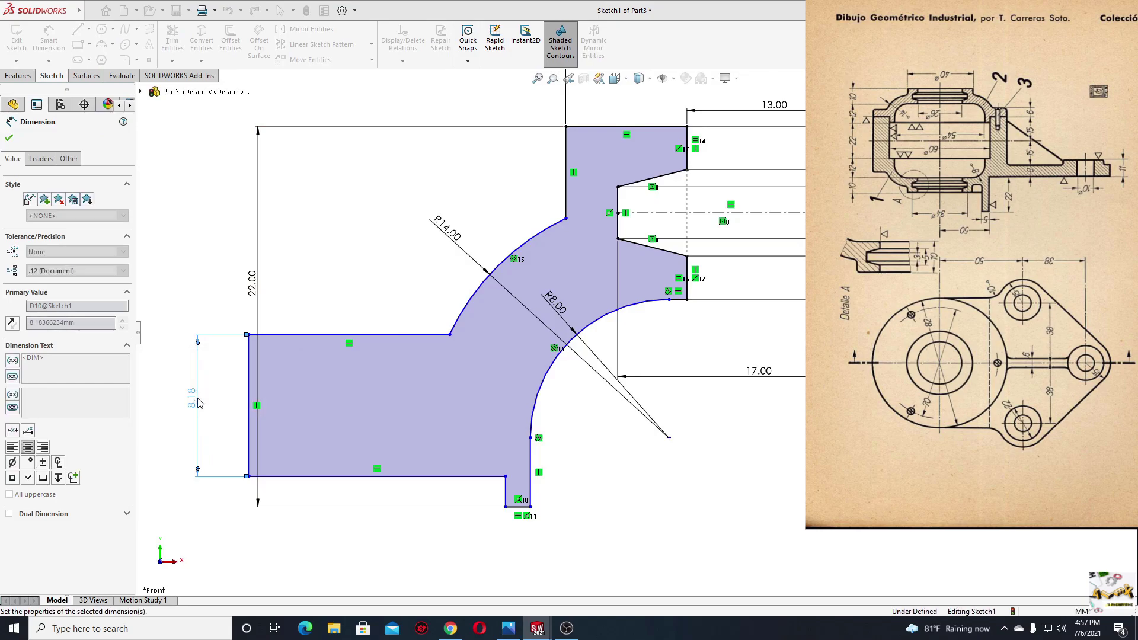
# Add a 12.00 distance between the short horizontal edge and the bottom edge.
pyautogui.click(508, 484)
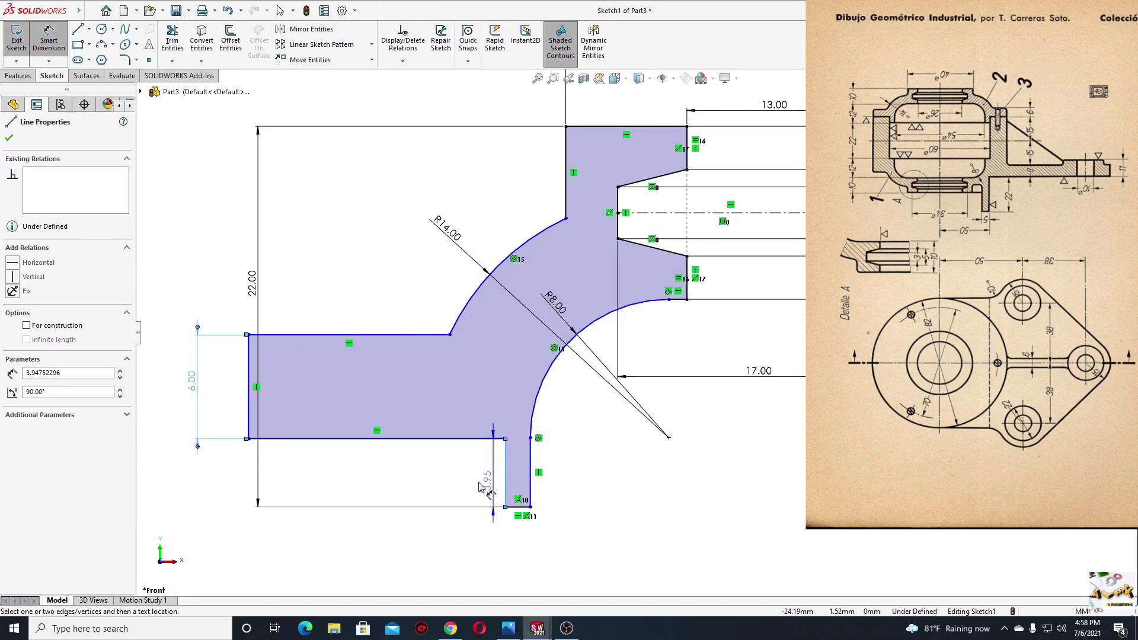
pyautogui.press('Escape')
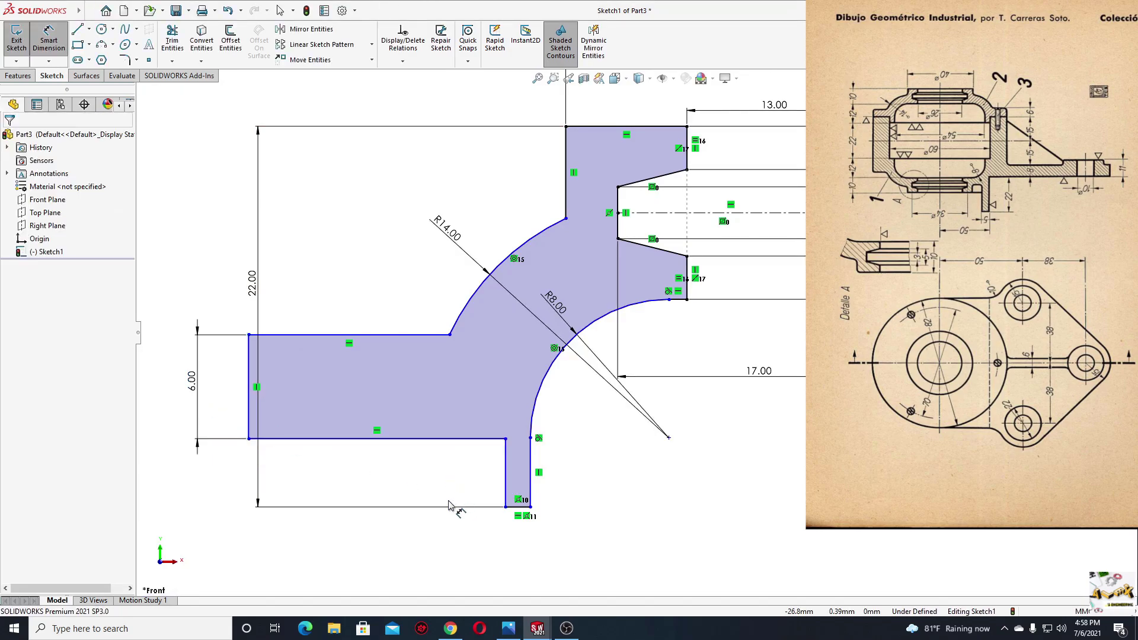
pyautogui.click(681, 301)
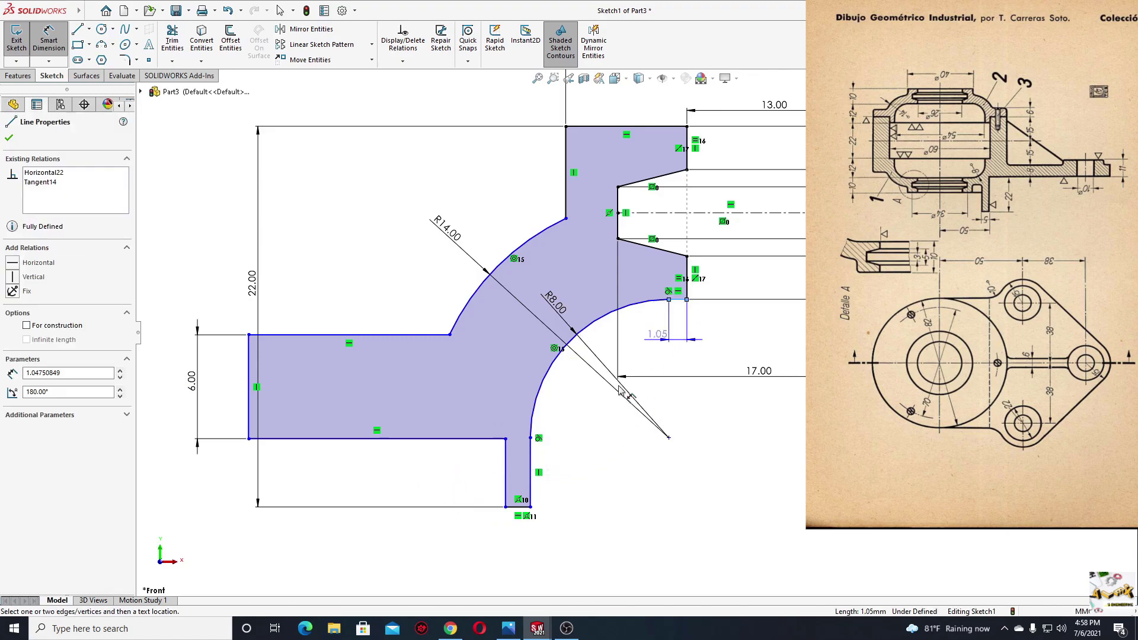
pyautogui.click(513, 506)
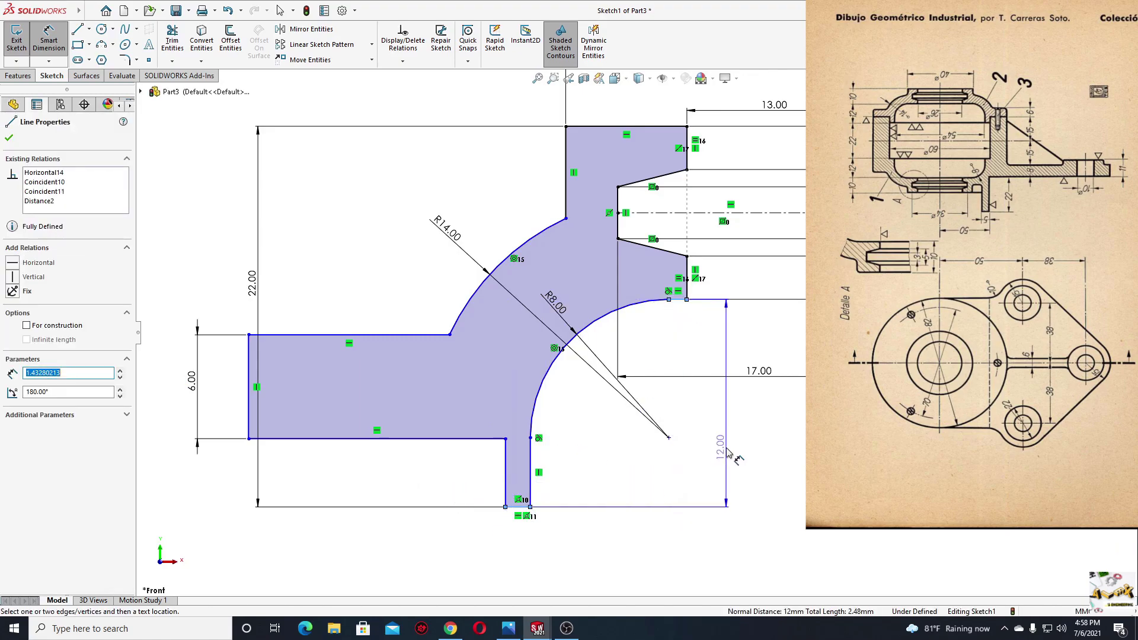
pyautogui.click(696, 379)
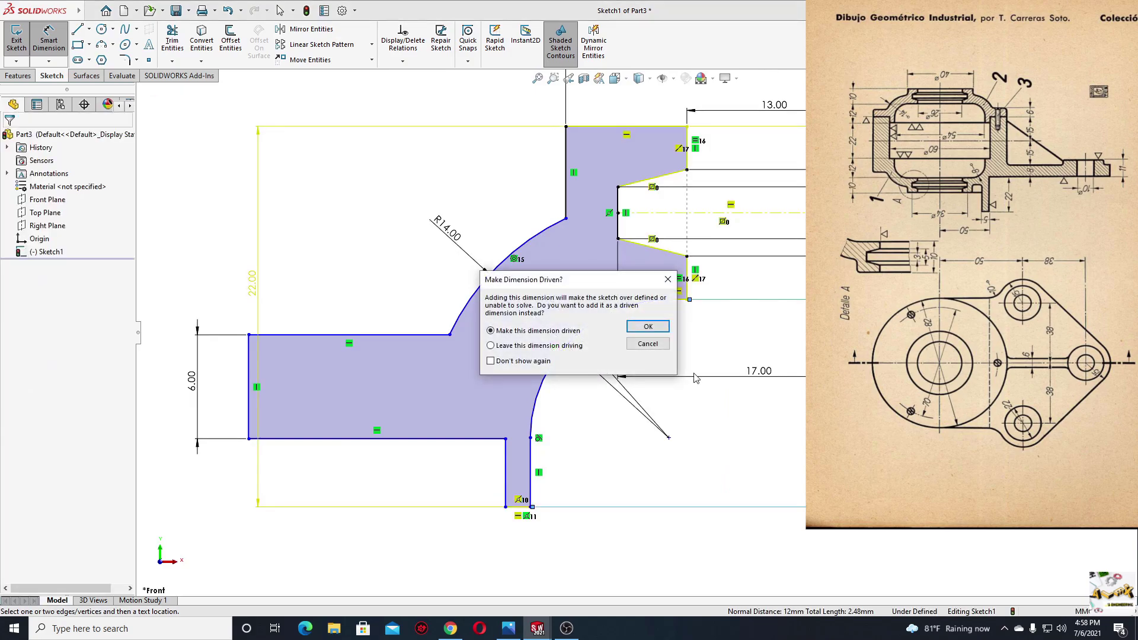
# Keep the 12.00 dimension as driven and dimension the leg height to 4.
pyautogui.click(650, 327)
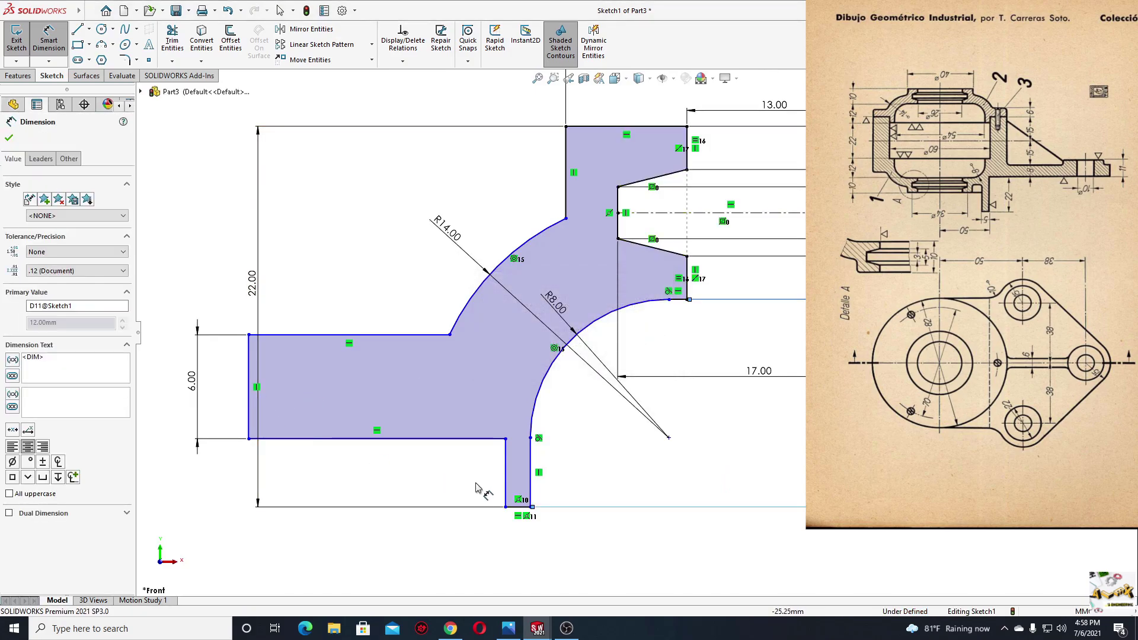
pyautogui.click(506, 486)
pyautogui.click(217, 485)
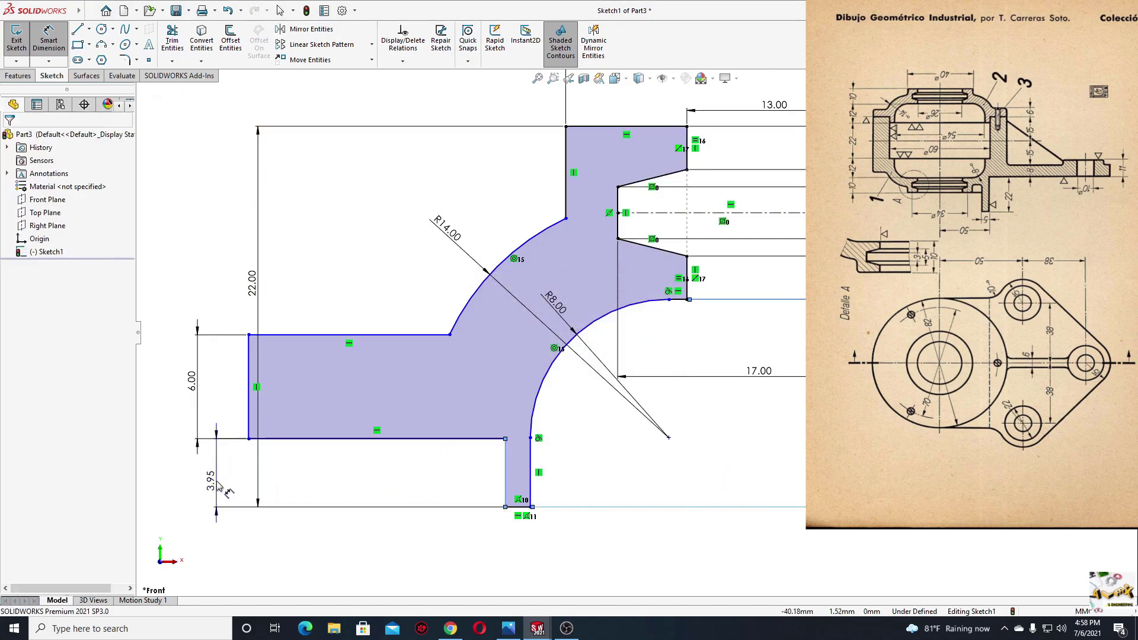
pyautogui.write('4.00mm')
pyautogui.press('Return')
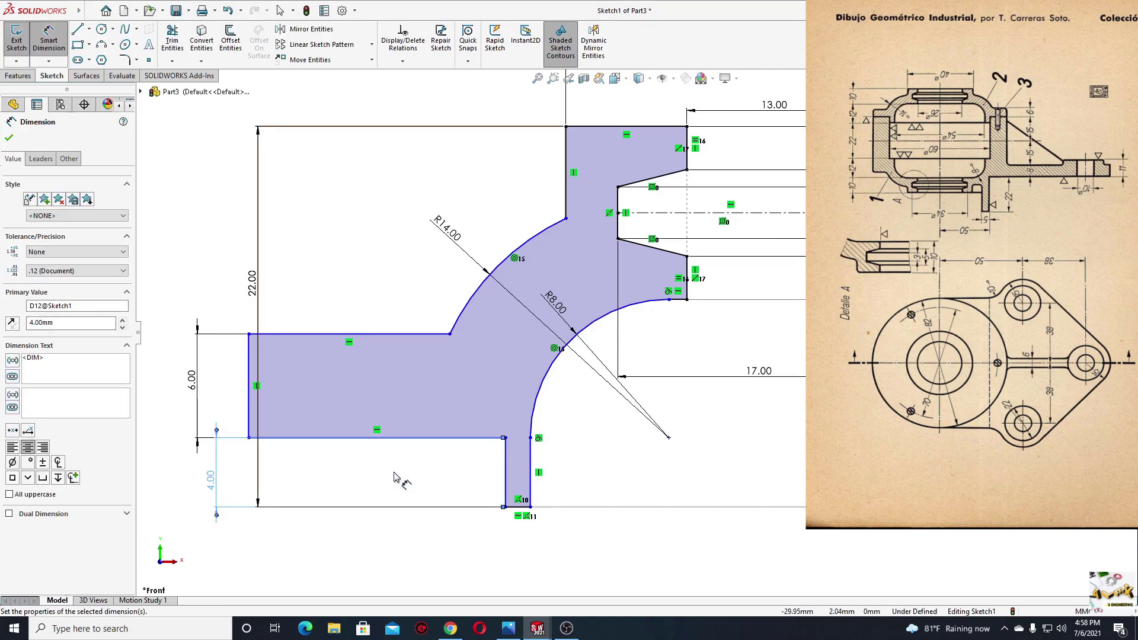
# Dimension the leg's right edge 27 from the vertical construction line.
pyautogui.click(517, 471)
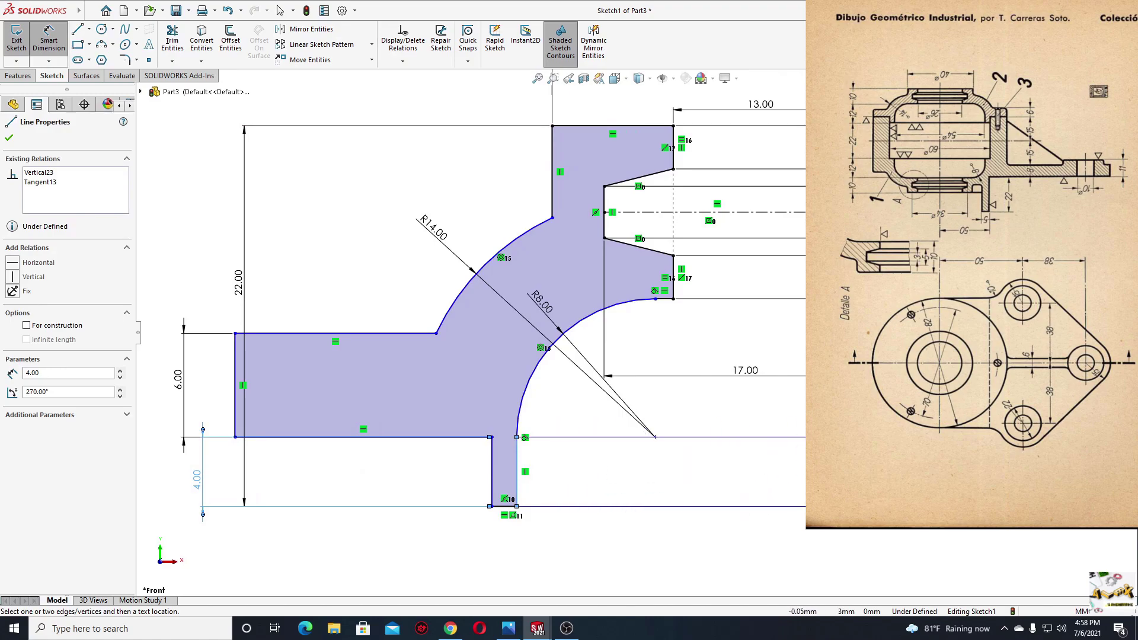
pyautogui.click(898, 477)
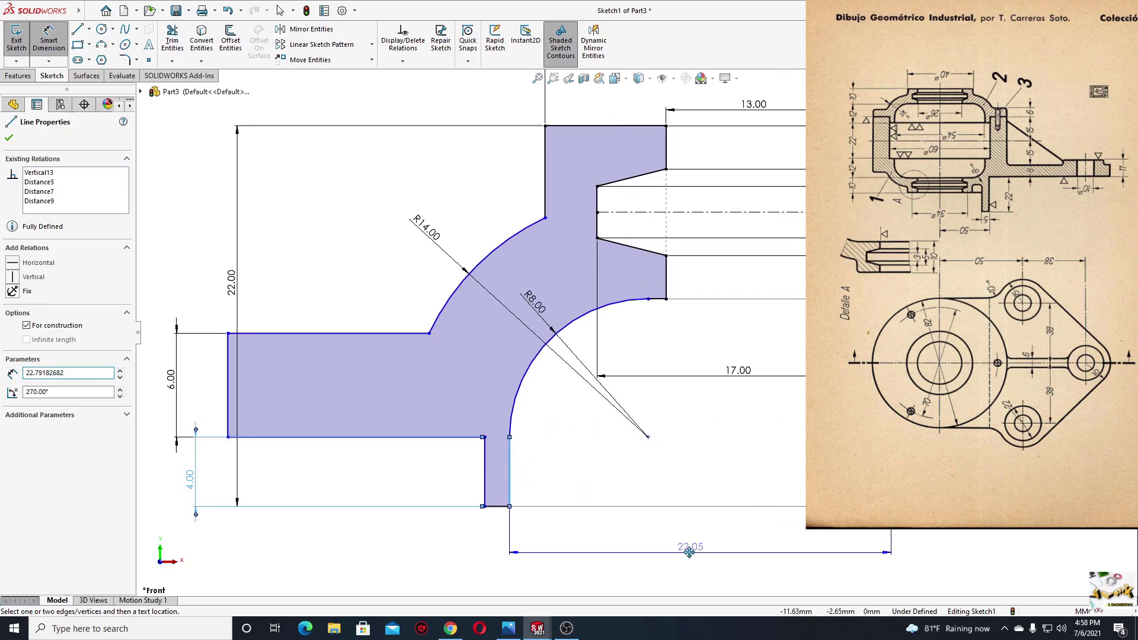
pyautogui.click(690, 551)
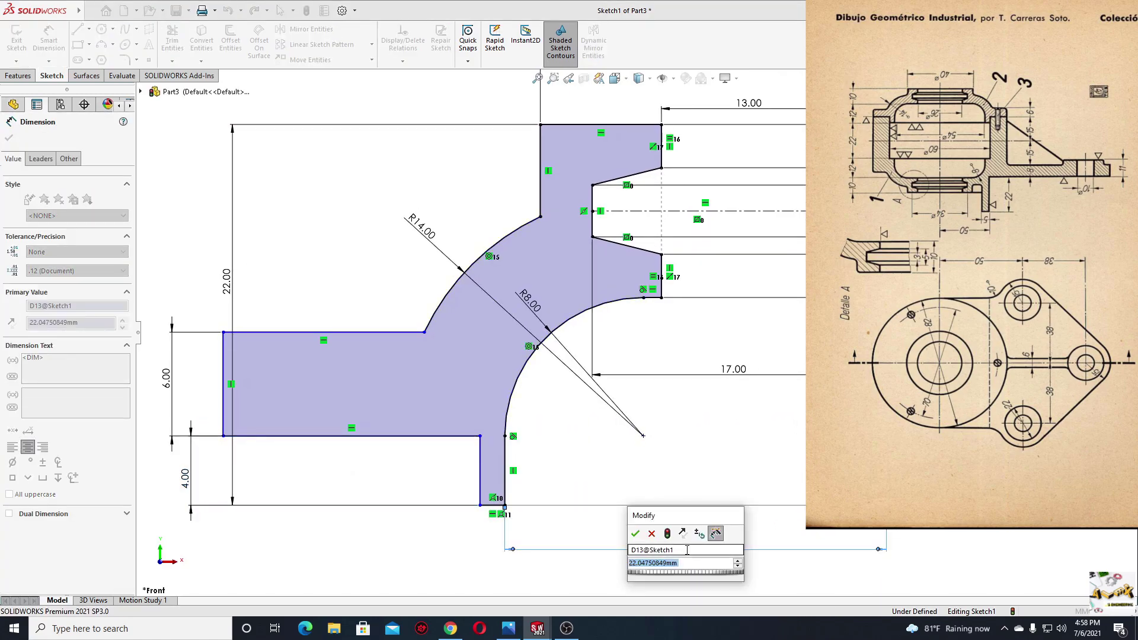
pyautogui.write('27')
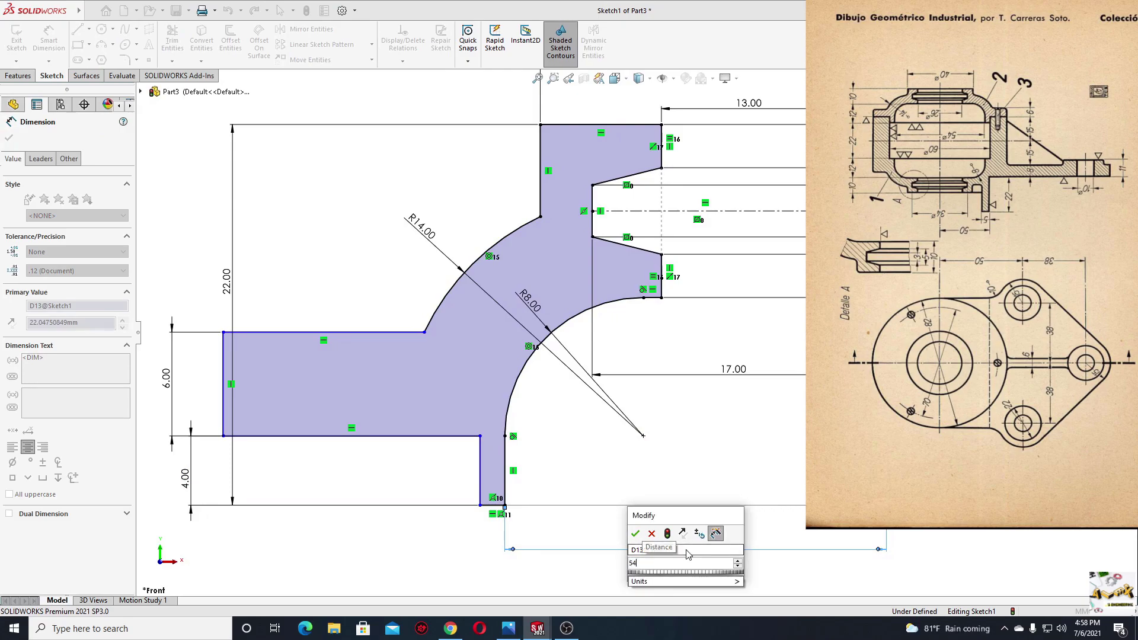
pyautogui.press('Return')
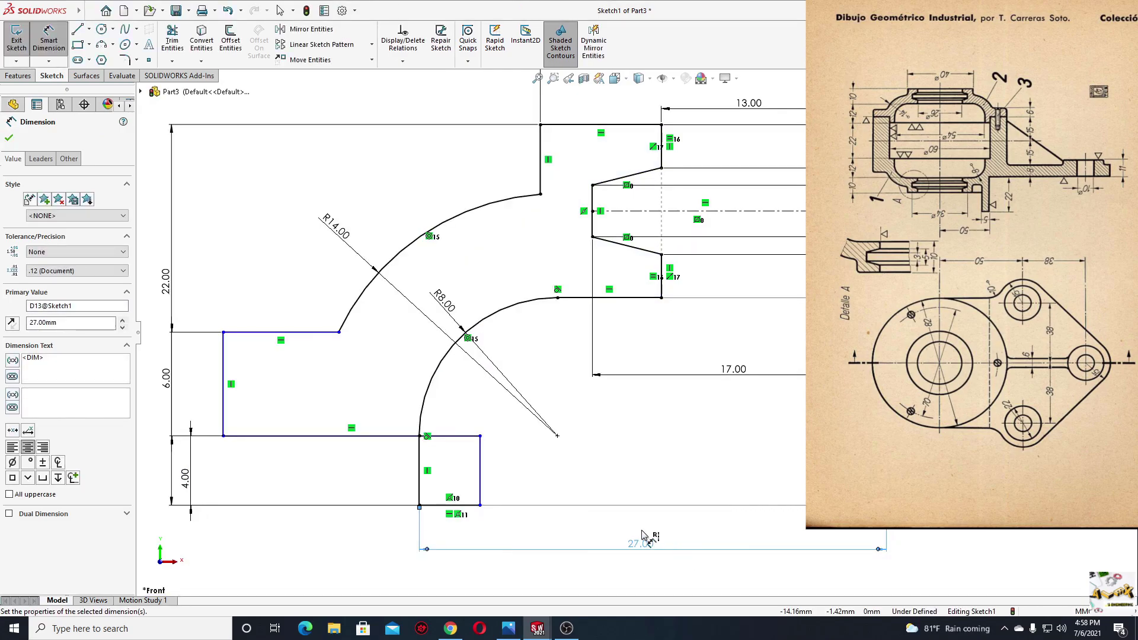
pyautogui.scroll(3, 652, 540)
pyautogui.rightClick(408, 474)
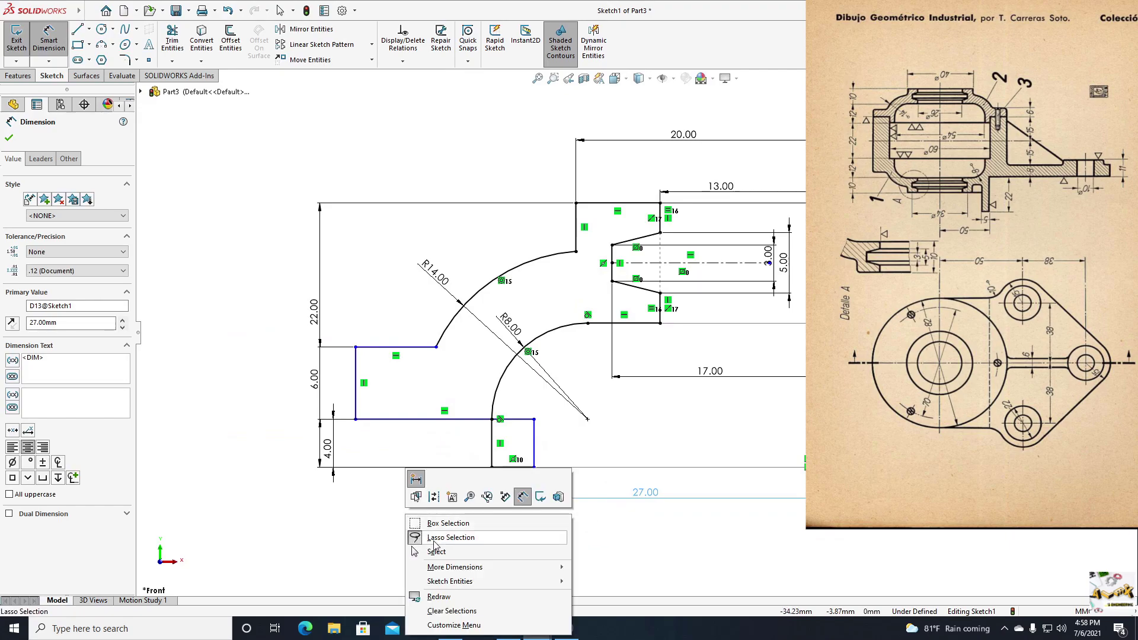
pyautogui.click(426, 522)
# Drag the short vertical 4.00 line left to close the profile.
pyautogui.click(500, 451)
pyautogui.moveTo(500, 450); pyautogui.dragTo(455, 449)
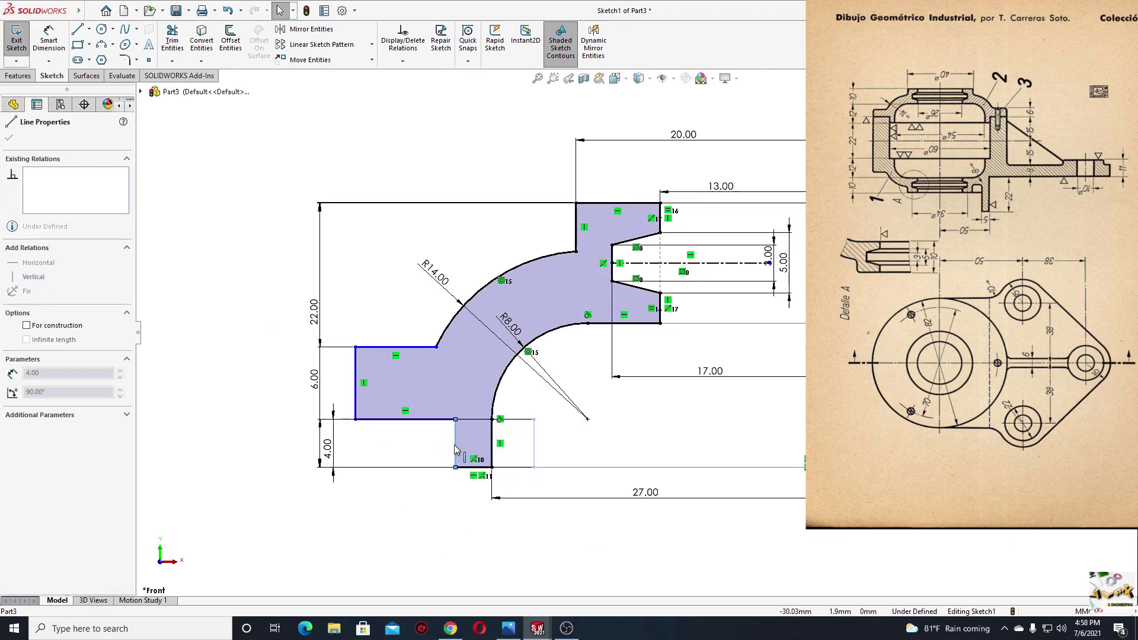
pyautogui.click(381, 528)
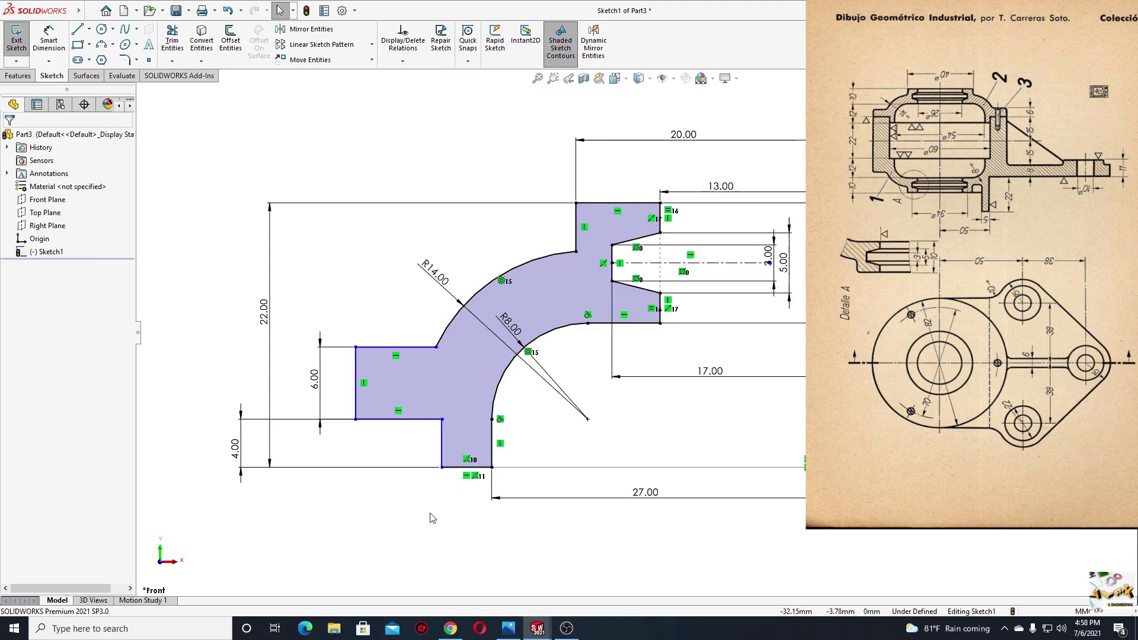
pyautogui.keyDown('ctrl'); pyautogui.moveTo(433, 518); pyautogui.dragTo(425, 523, button='middle'); pyautogui.keyUp('ctrl')
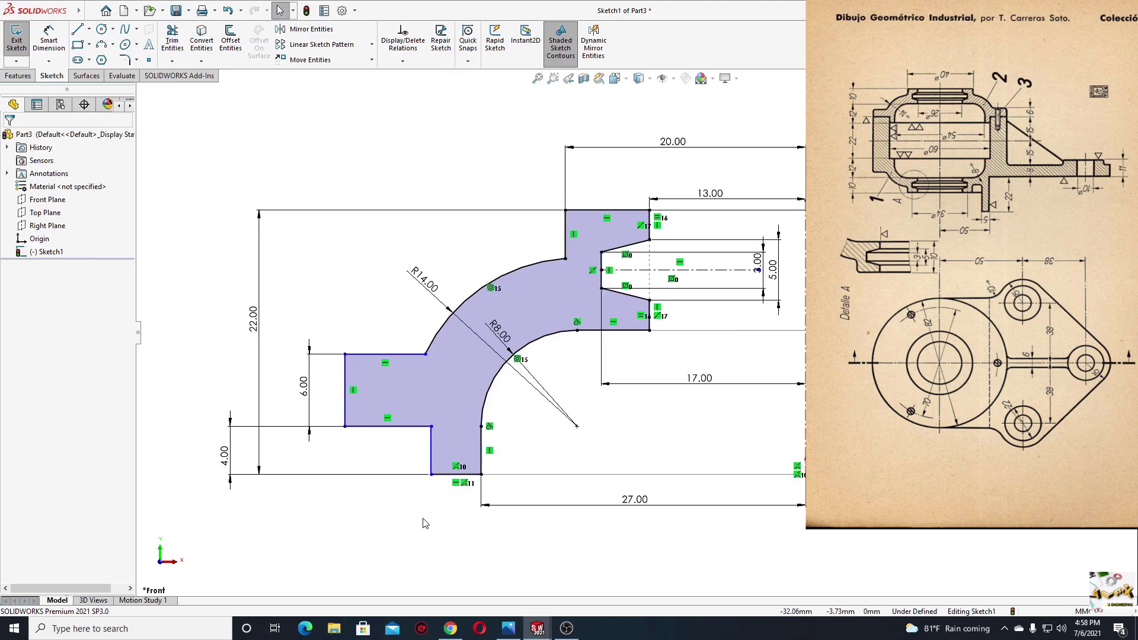
# Add the 30.00 bottom width and 41.00 overall width dimensions.
pyautogui.click(42, 41)
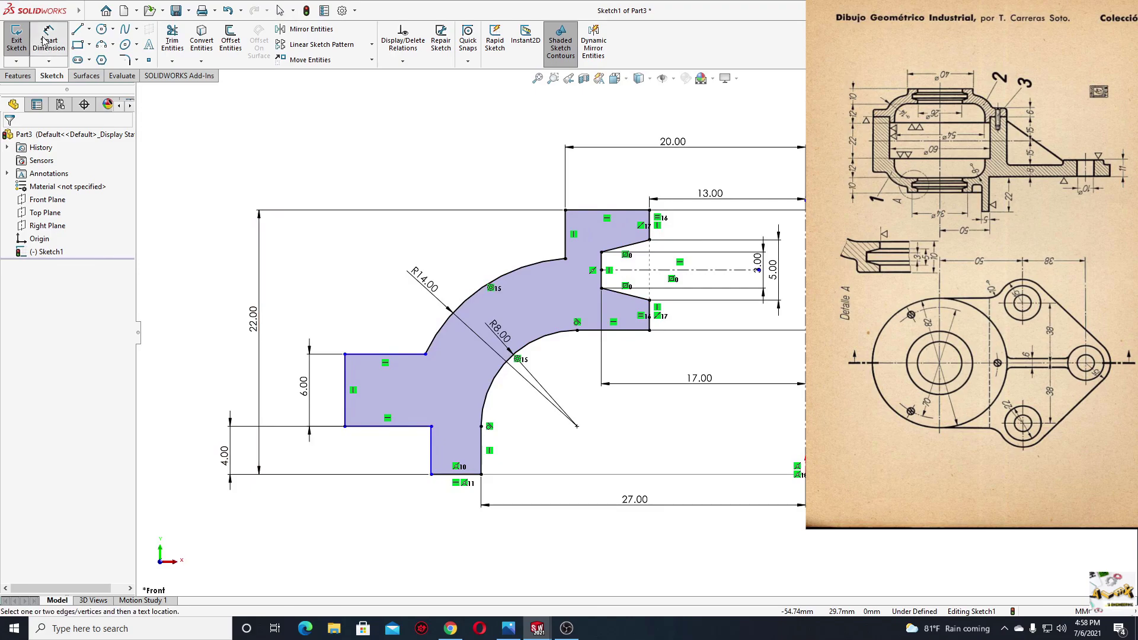
pyautogui.click(429, 453)
pyautogui.click(801, 450)
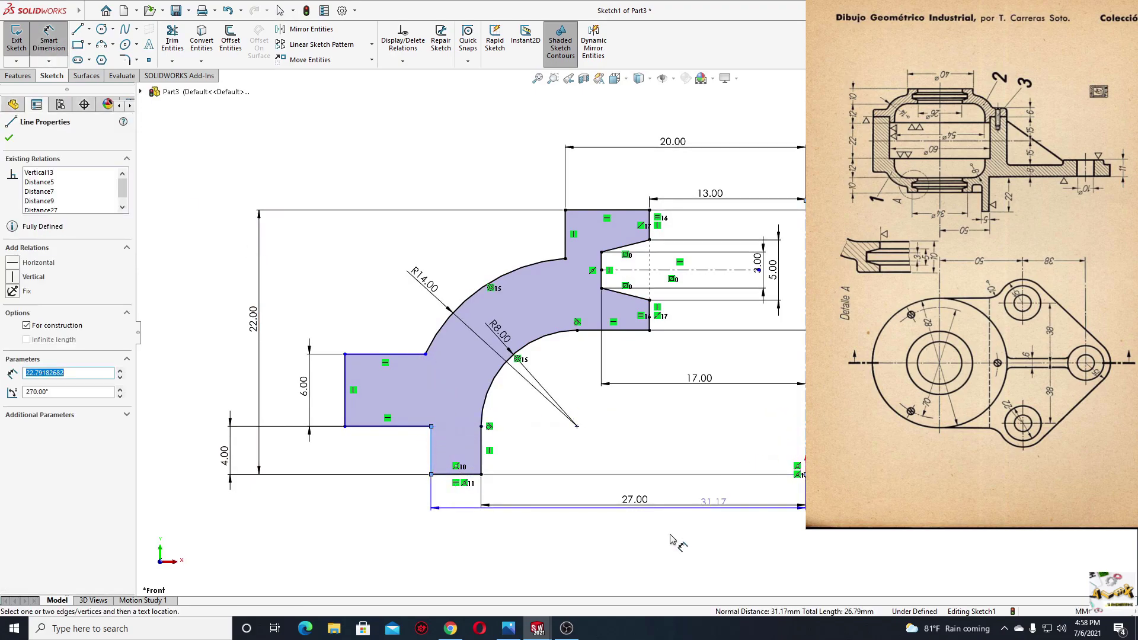
pyautogui.click(607, 555)
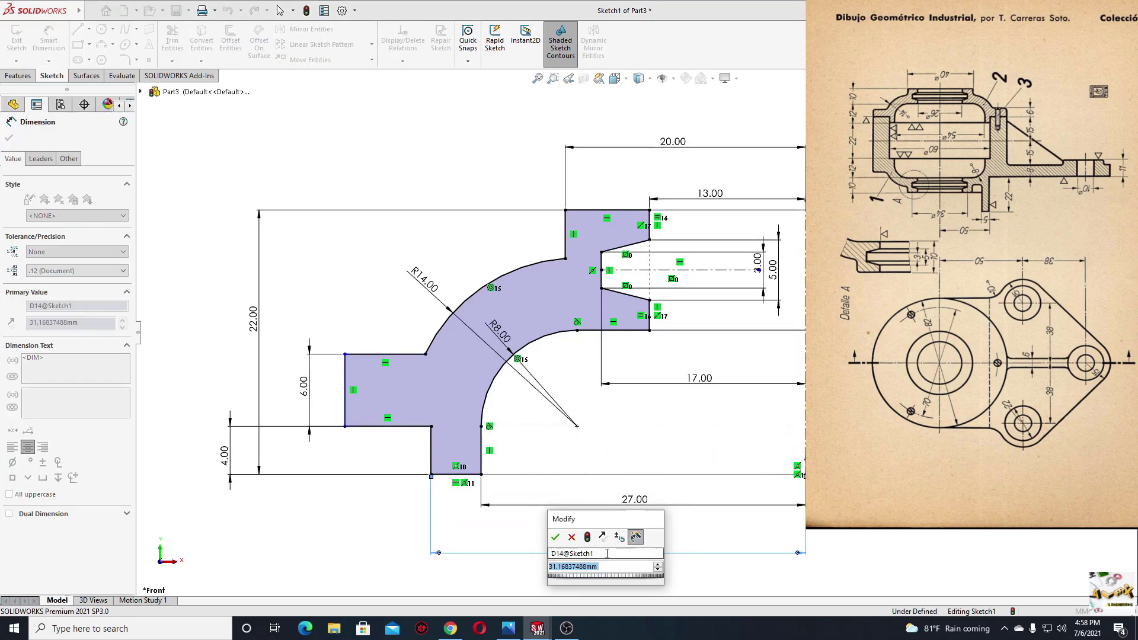
pyautogui.write('30')
pyautogui.press('Return')
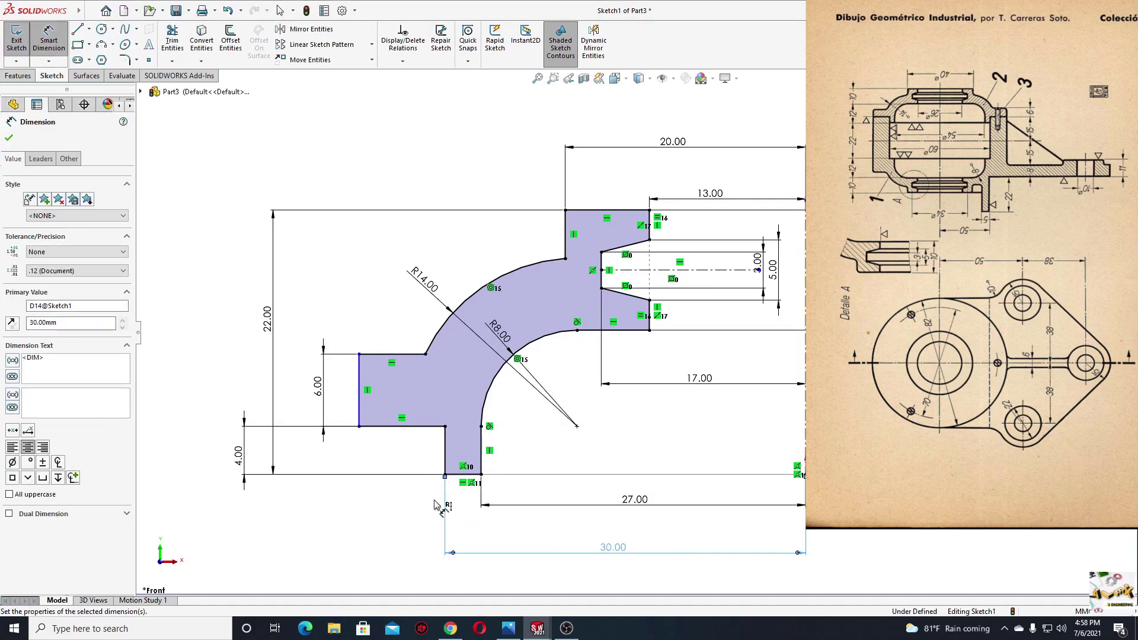
pyautogui.click(359, 403)
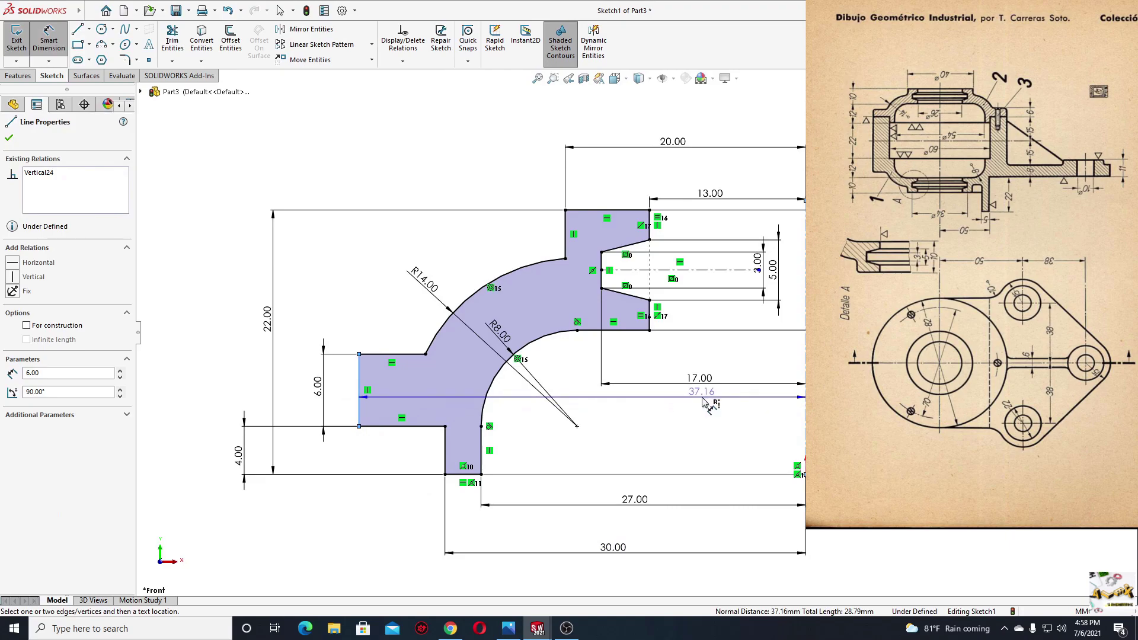
pyautogui.click(611, 117)
pyautogui.write('41')
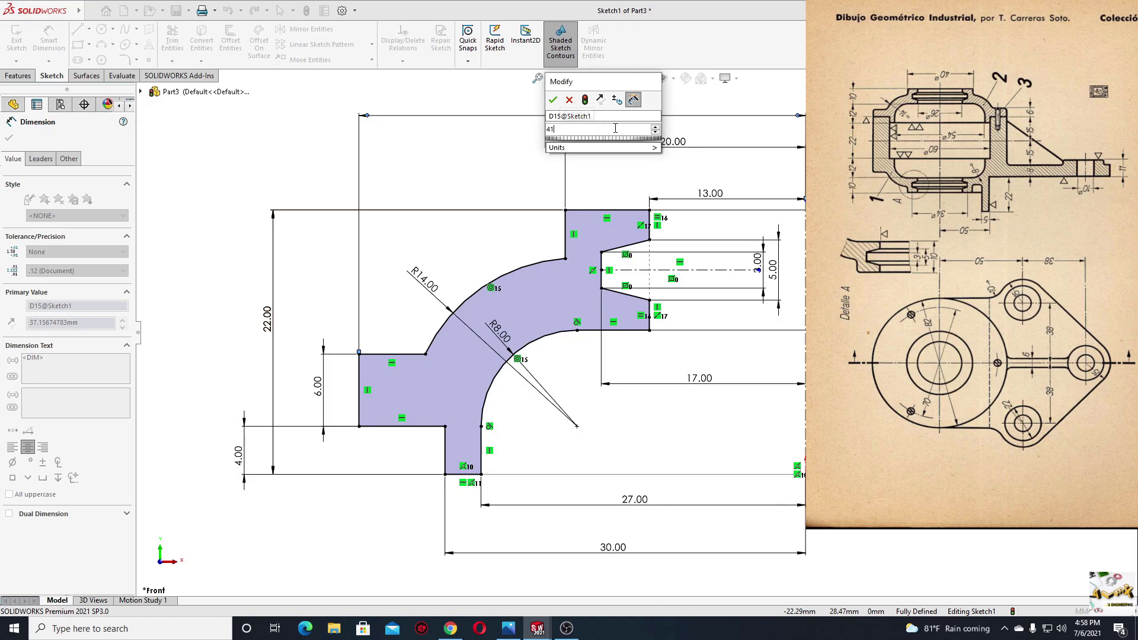
pyautogui.press('Return')
pyautogui.press('Return')
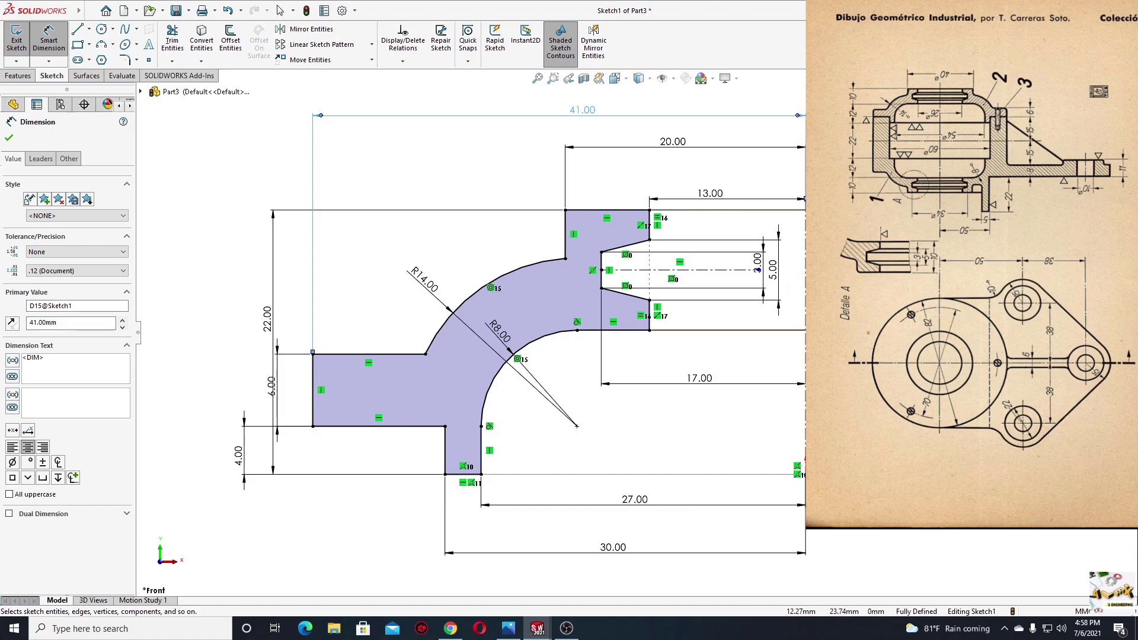
pyautogui.press('Escape')
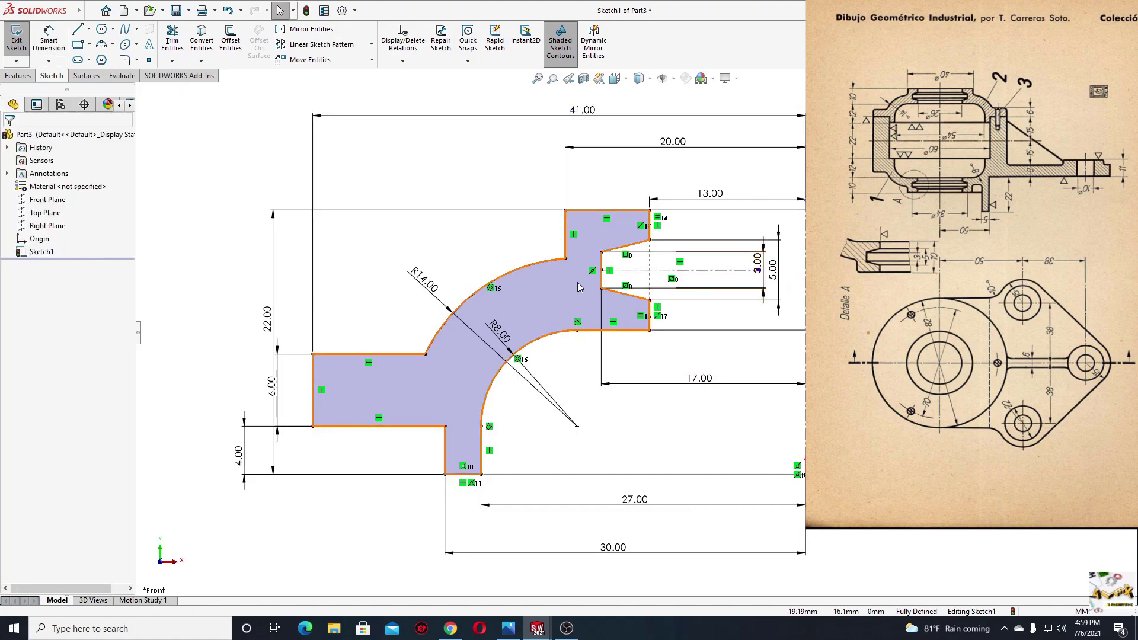
pyautogui.scroll(1, 622, 384)
pyautogui.scroll(1, 630, 399)
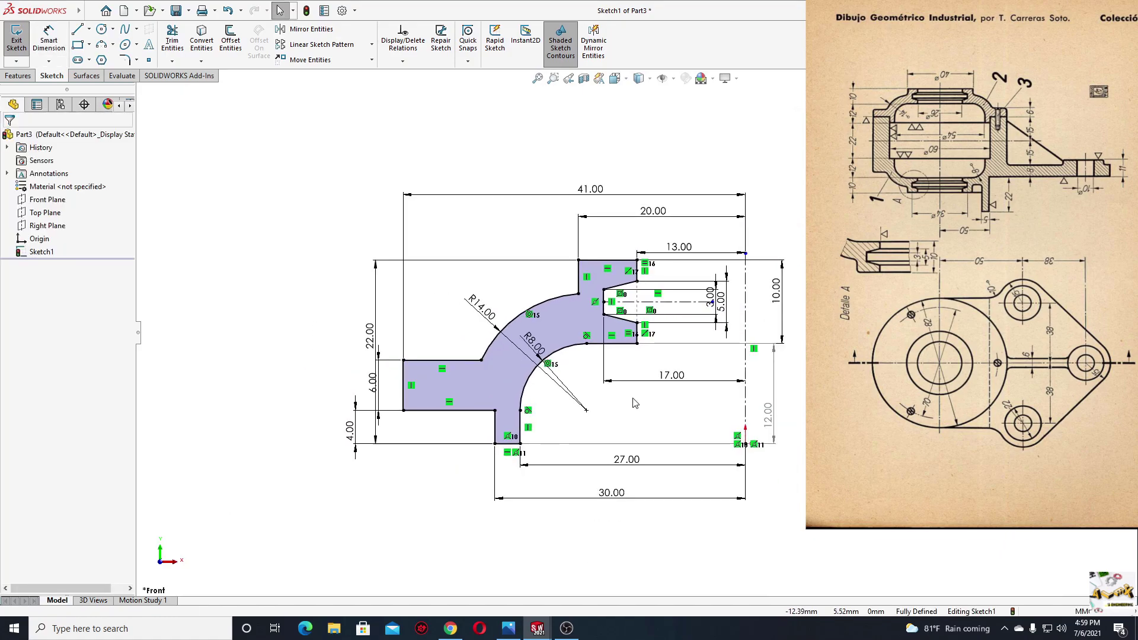
pyautogui.scroll(1, 631, 399)
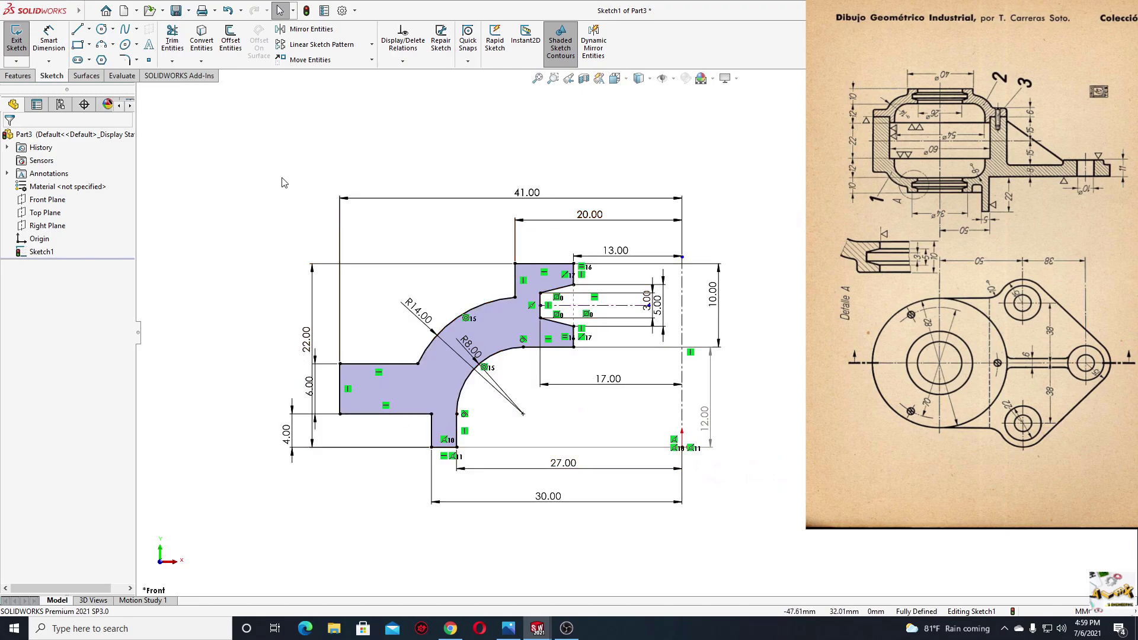
# Revolve the profile 360° about the centerline with Revolved Boss/Base.
pyautogui.click(28, 75)
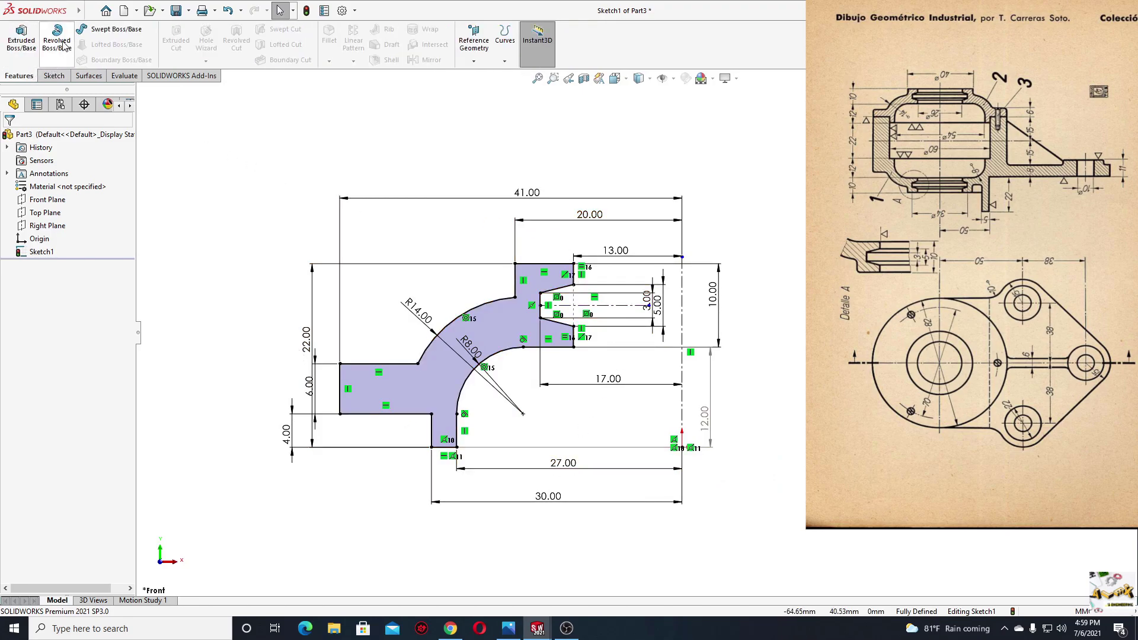
pyautogui.click(63, 45)
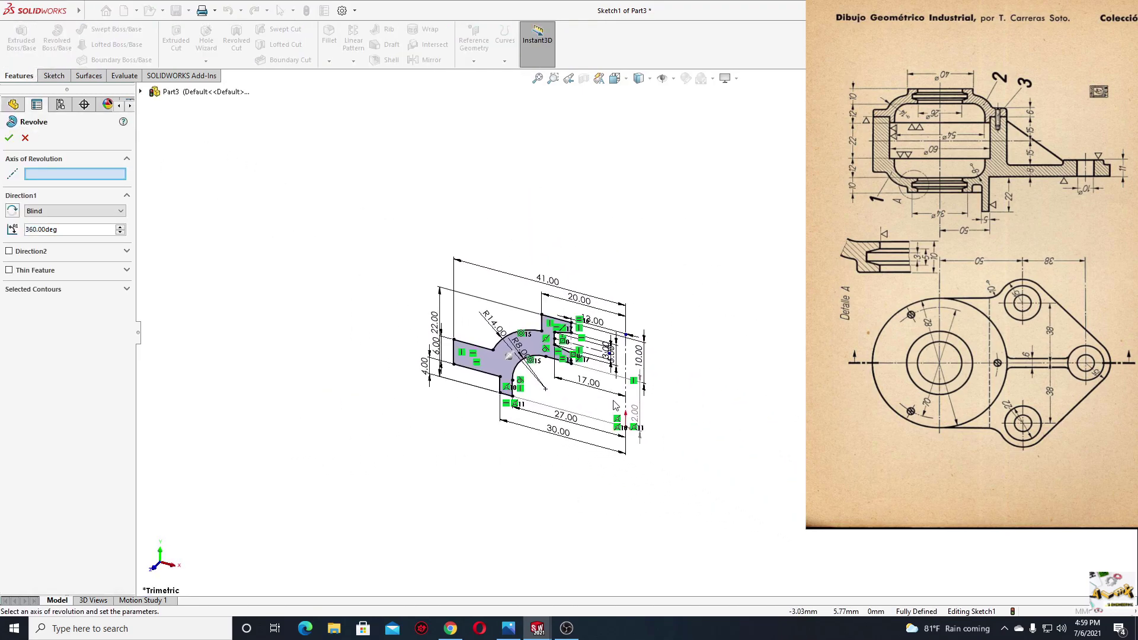
pyautogui.scroll(-3, 616, 405)
pyautogui.click(639, 372)
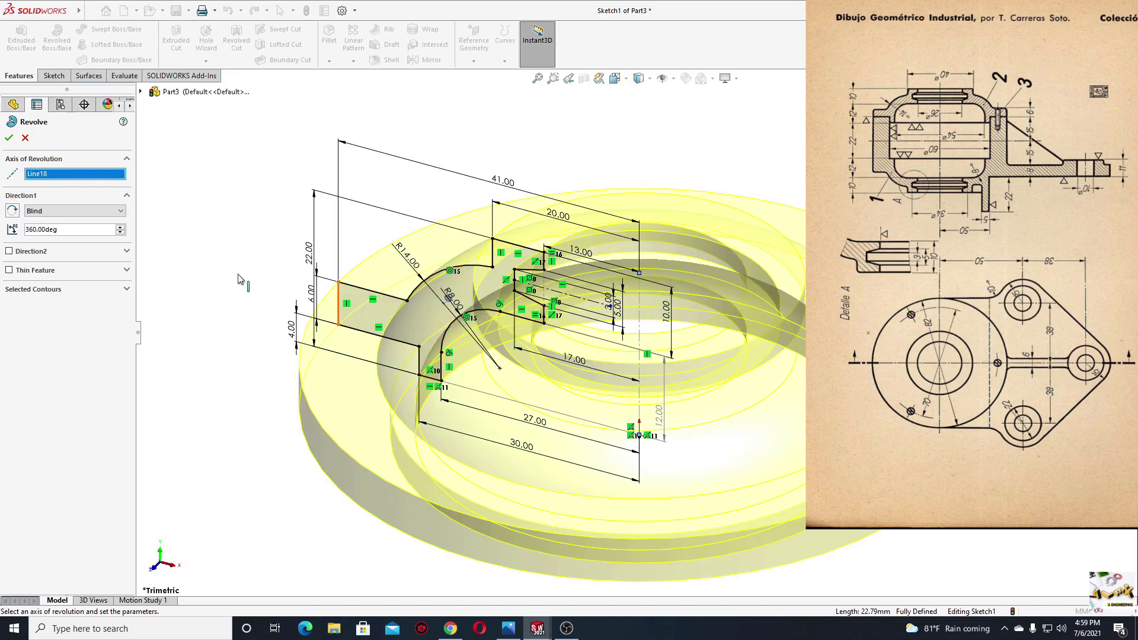
pyautogui.click(9, 139)
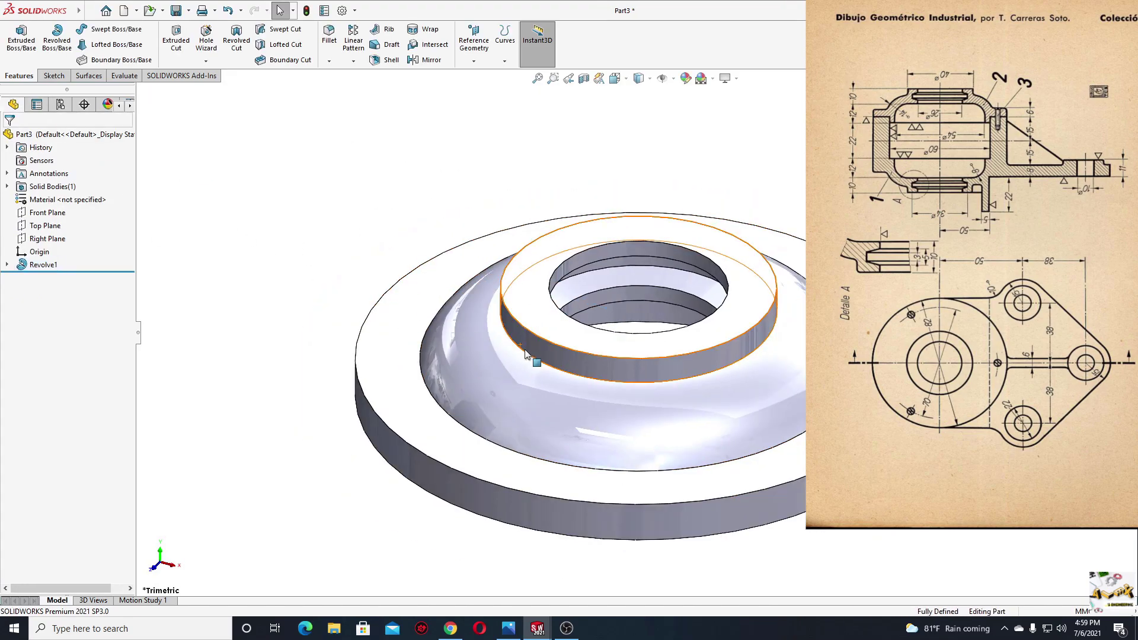
# Orbit the part and set the view Normal To the outer flange face.
pyautogui.moveTo(495, 435)
pyautogui.mouseDown(button='middle')
pyautogui.moveTo(429, 413)
pyautogui.moveTo(622, 389)
pyautogui.mouseUp(button='middle')
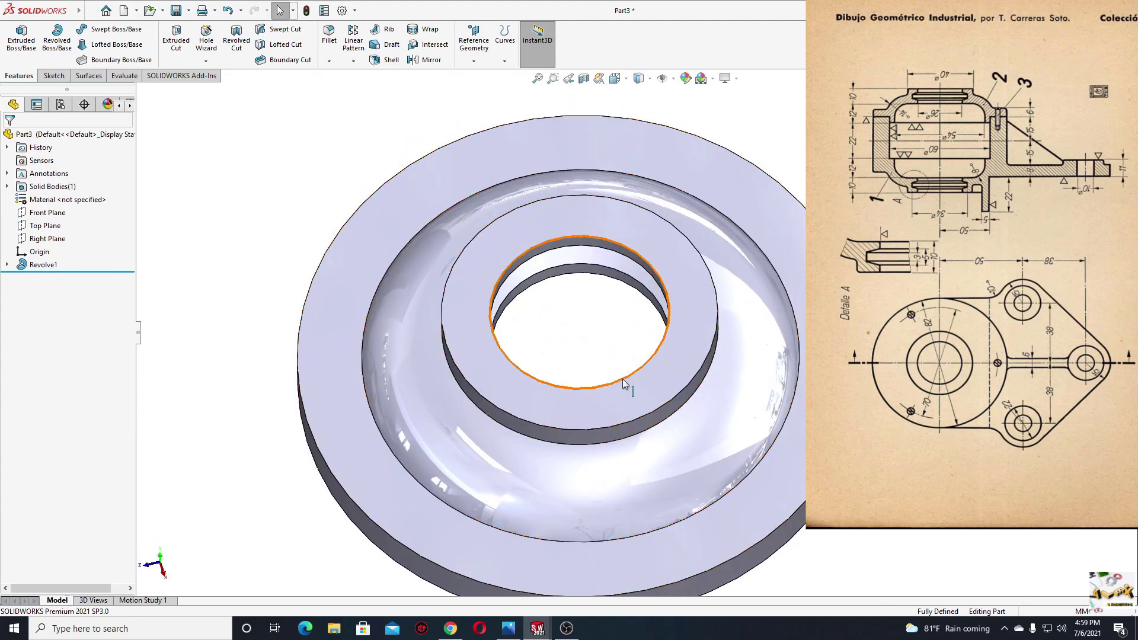
pyautogui.scroll(-2, 529, 359)
pyautogui.scroll(3, 530, 360)
pyautogui.moveTo(483, 322); pyautogui.dragTo(490, 212, button='middle')
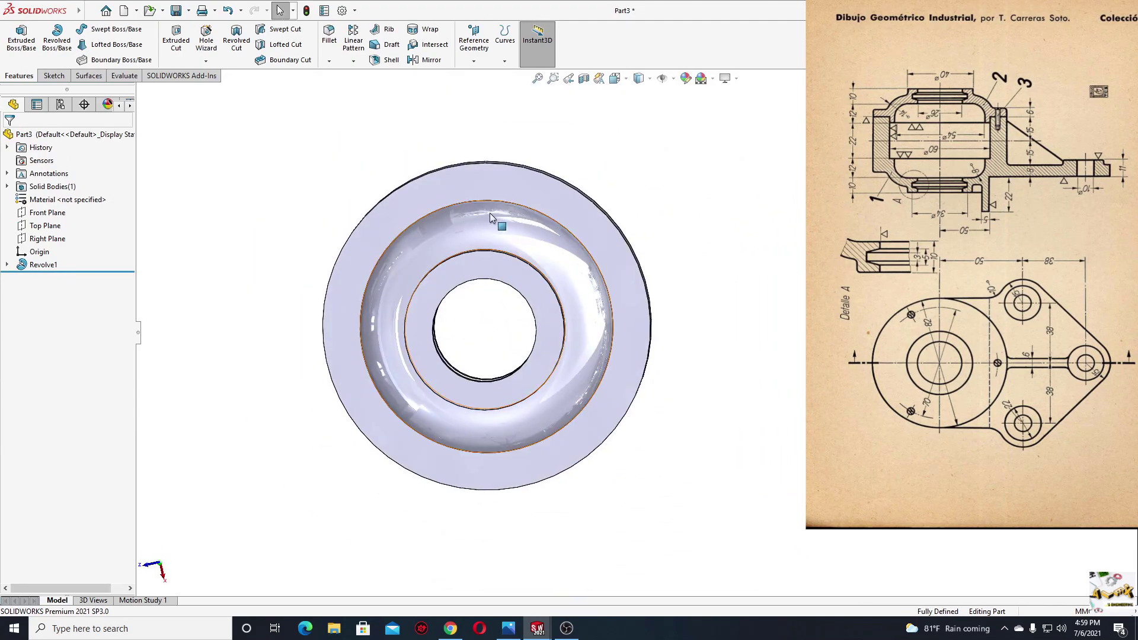
pyautogui.click(485, 179)
pyautogui.click(590, 144)
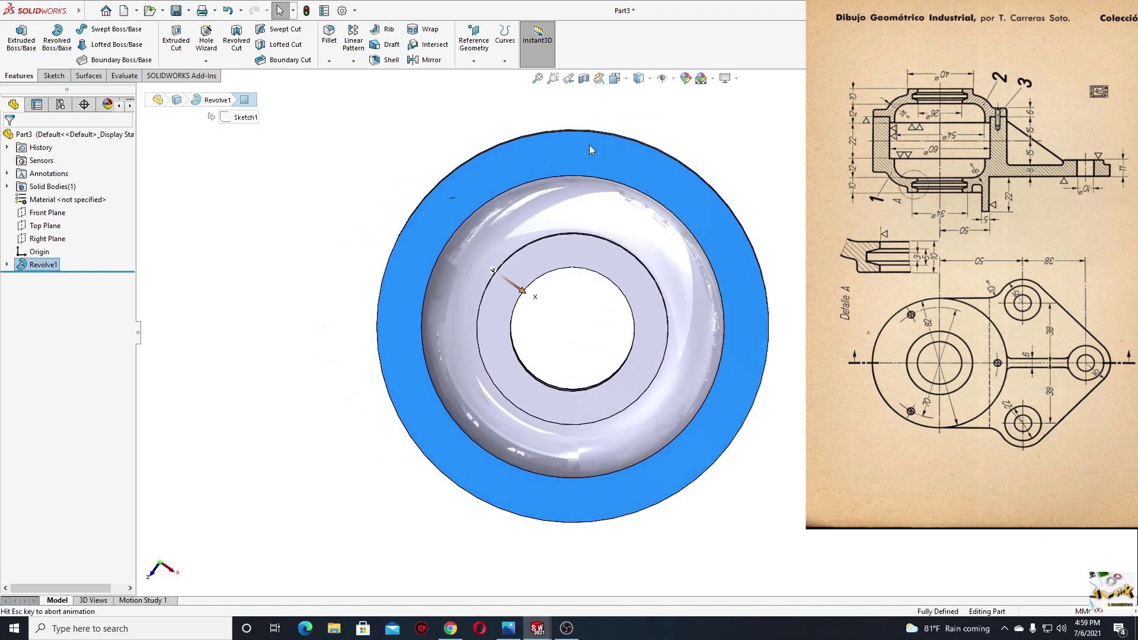
pyautogui.click(296, 180)
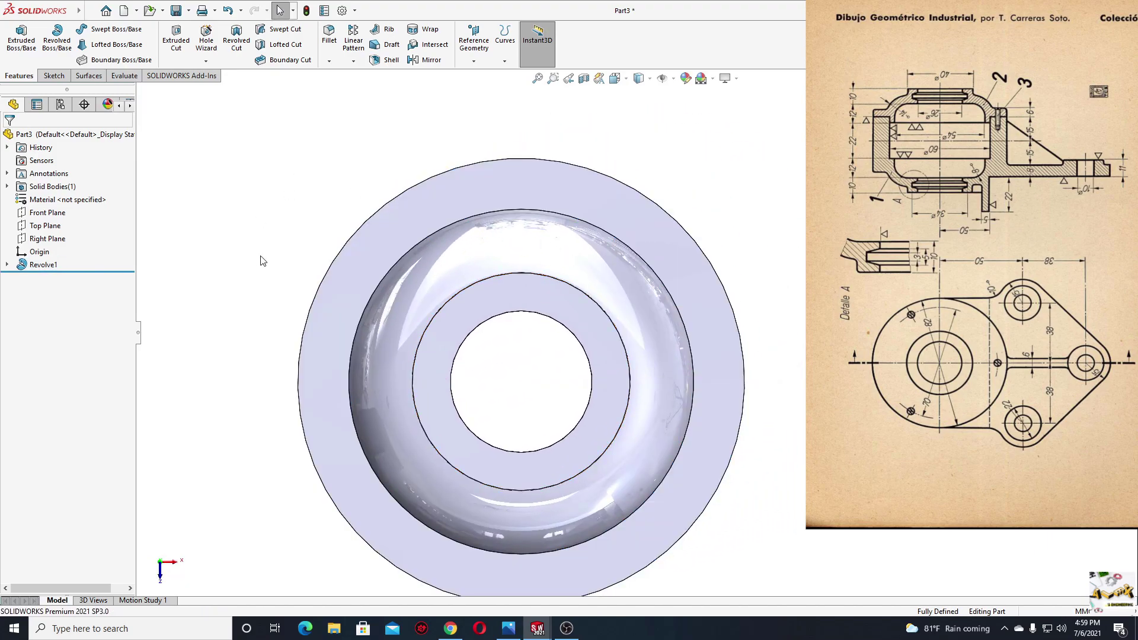
# Sketch a point on the flange face, horizontally aligned with the origin.
pyautogui.click(377, 239)
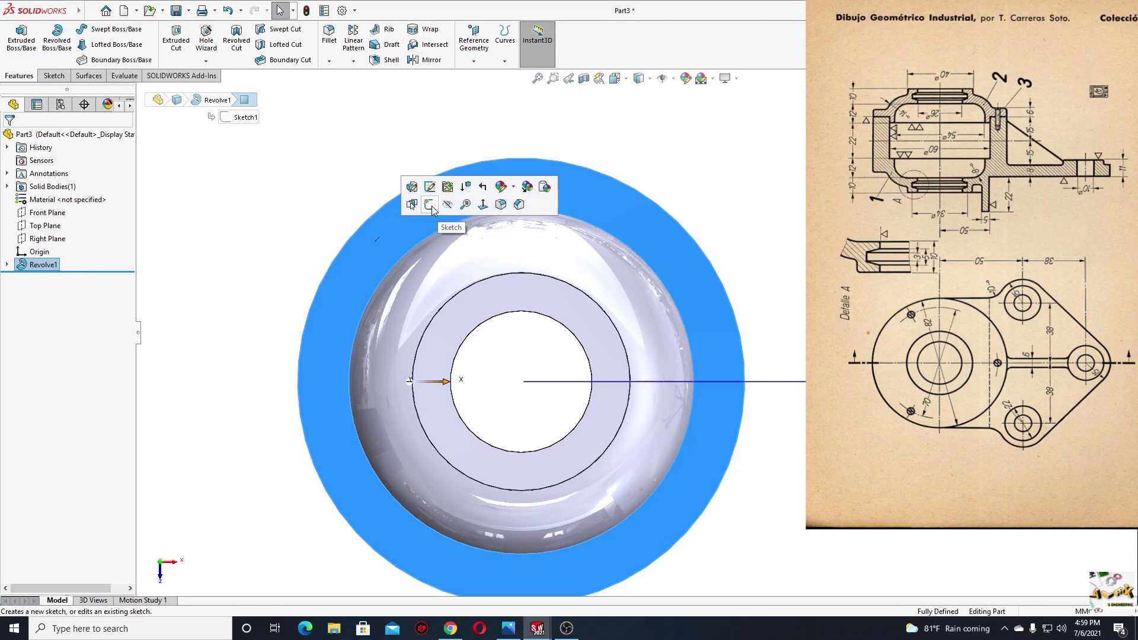
pyautogui.click(430, 205)
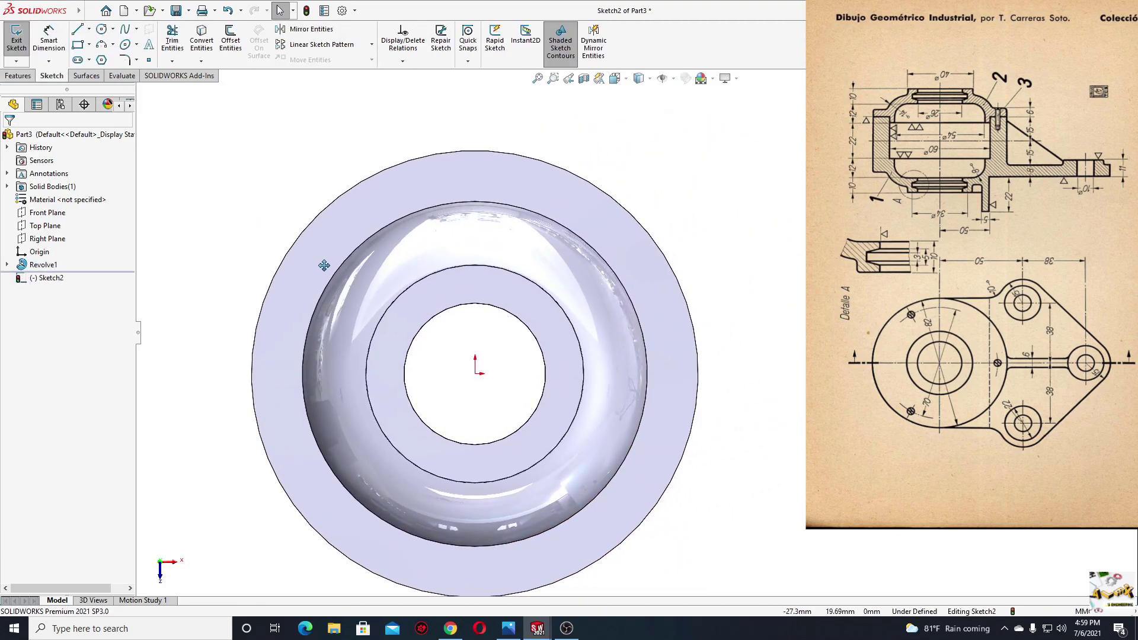
pyautogui.click(147, 60)
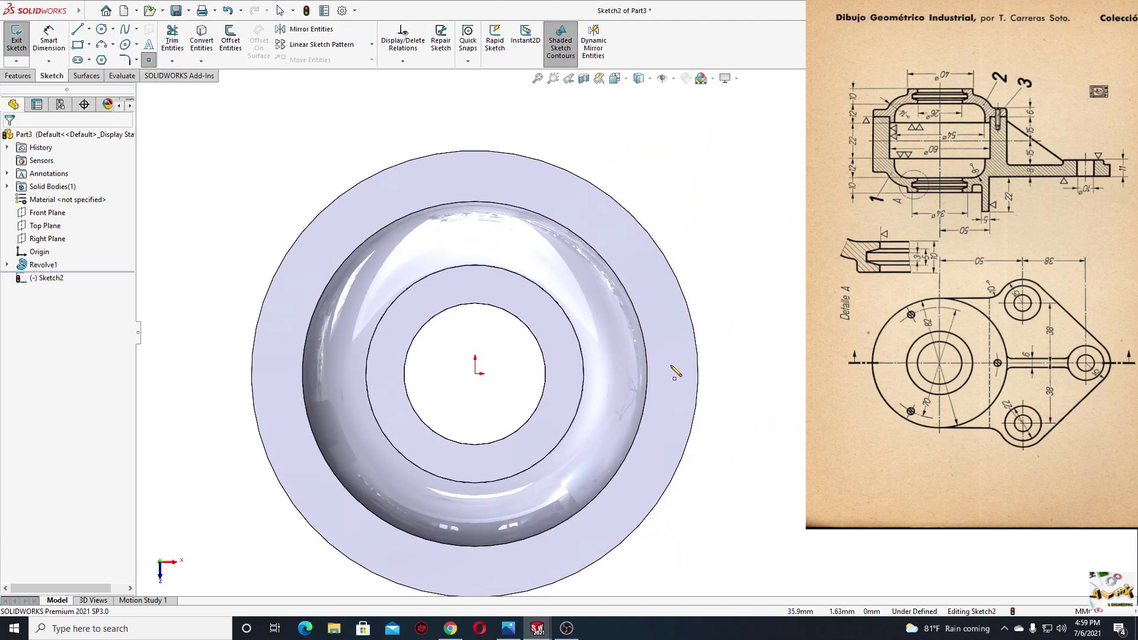
pyautogui.click(673, 374)
pyautogui.rightClick(674, 374)
pyautogui.click(748, 351)
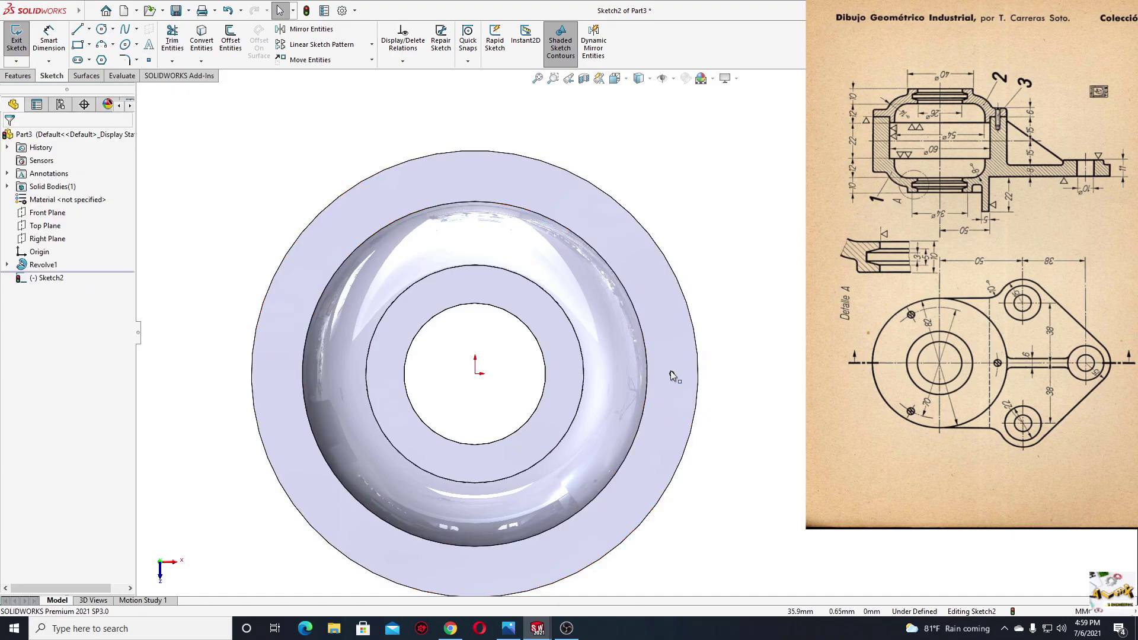
pyautogui.click(671, 374)
pyautogui.keyDown('ctrl'); pyautogui.click(477, 375); pyautogui.keyUp('ctrl')
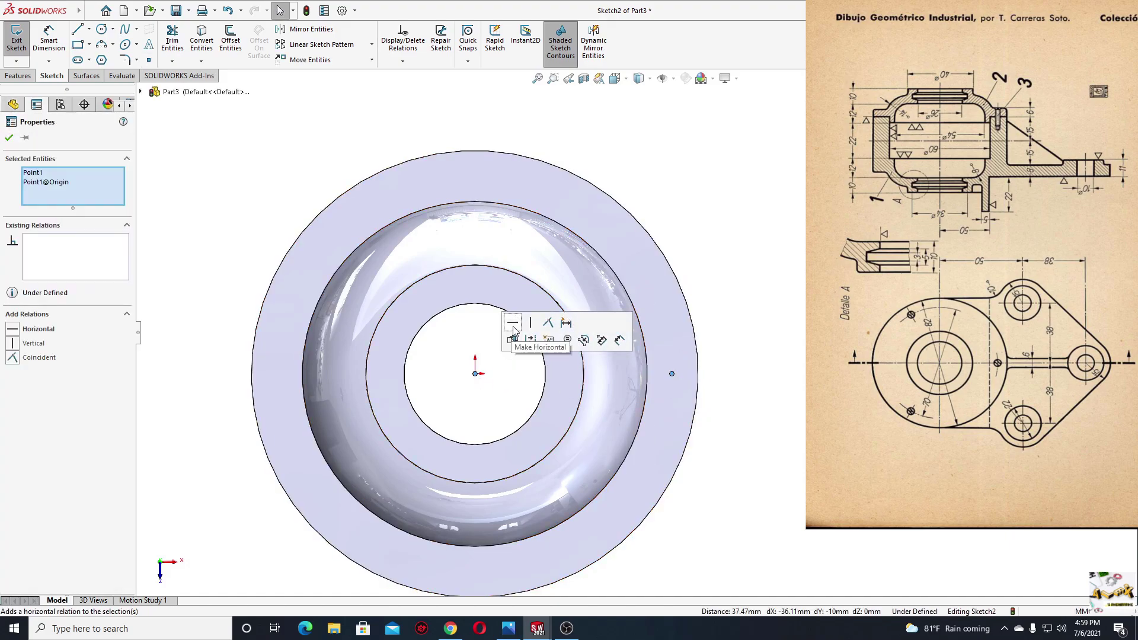
pyautogui.click(513, 323)
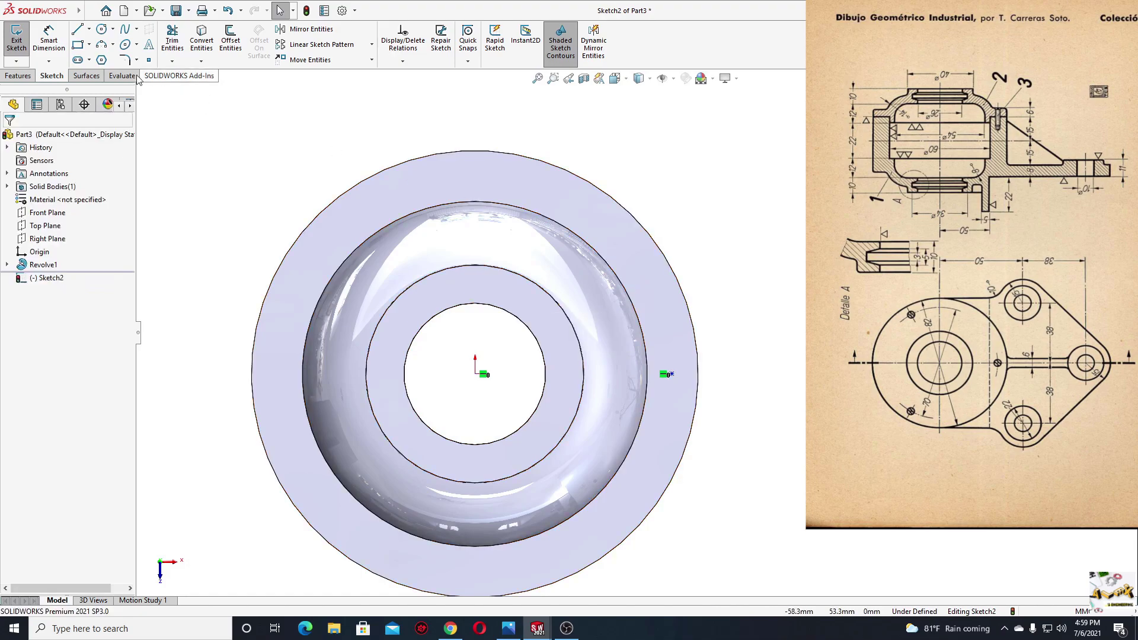
# Dimension the point 35 mm from the origin and exit the sketch.
pyautogui.click(49, 39)
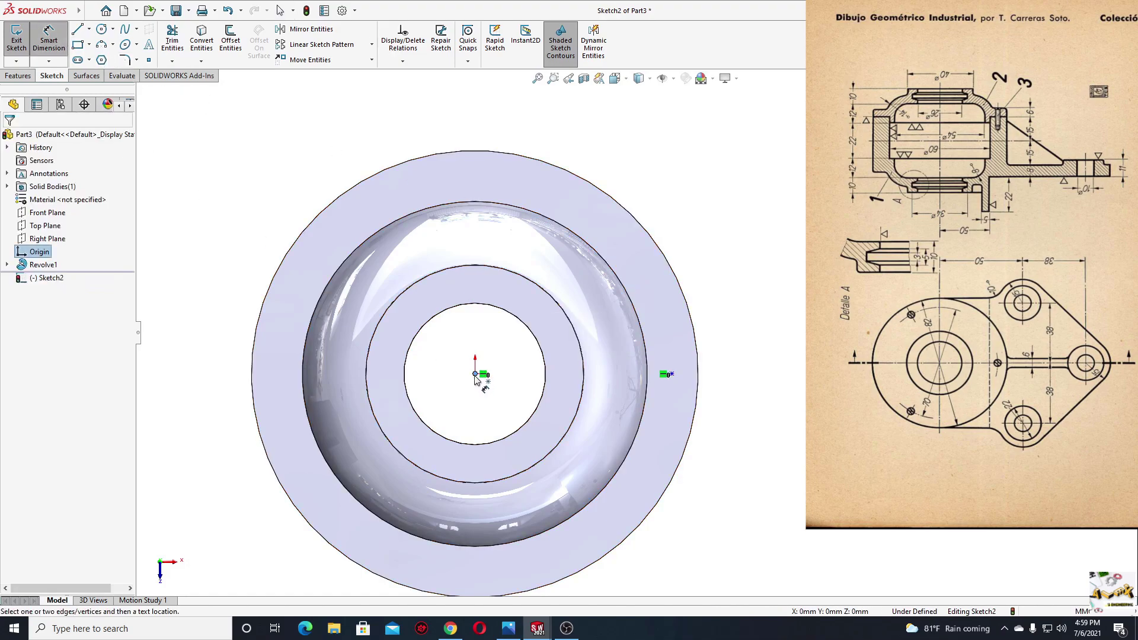
pyautogui.click(672, 374)
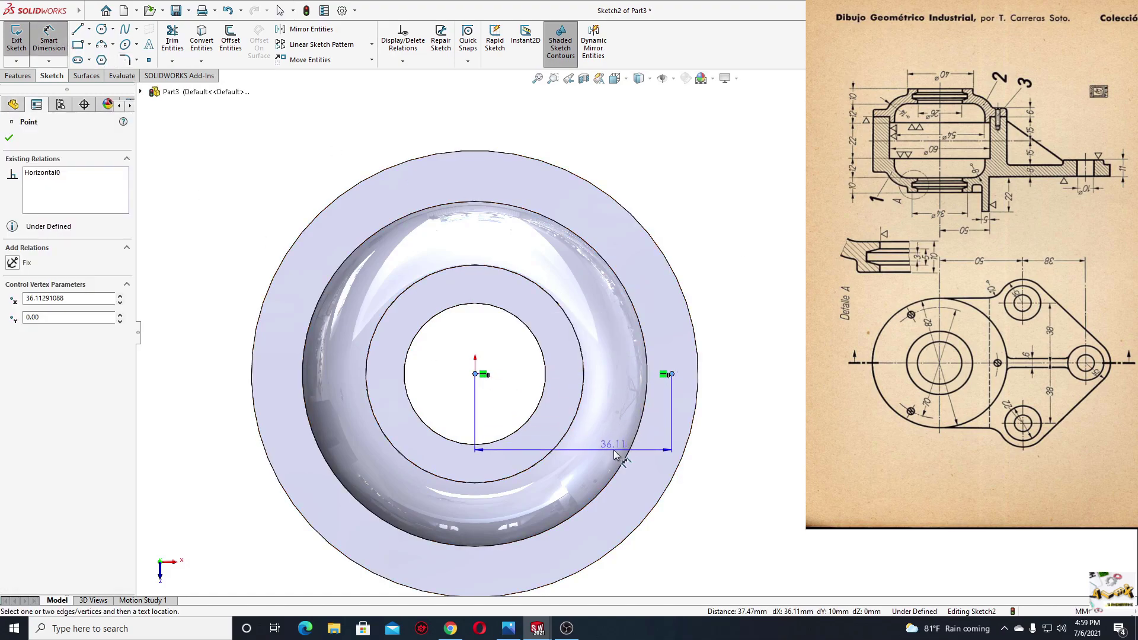
pyautogui.click(549, 425)
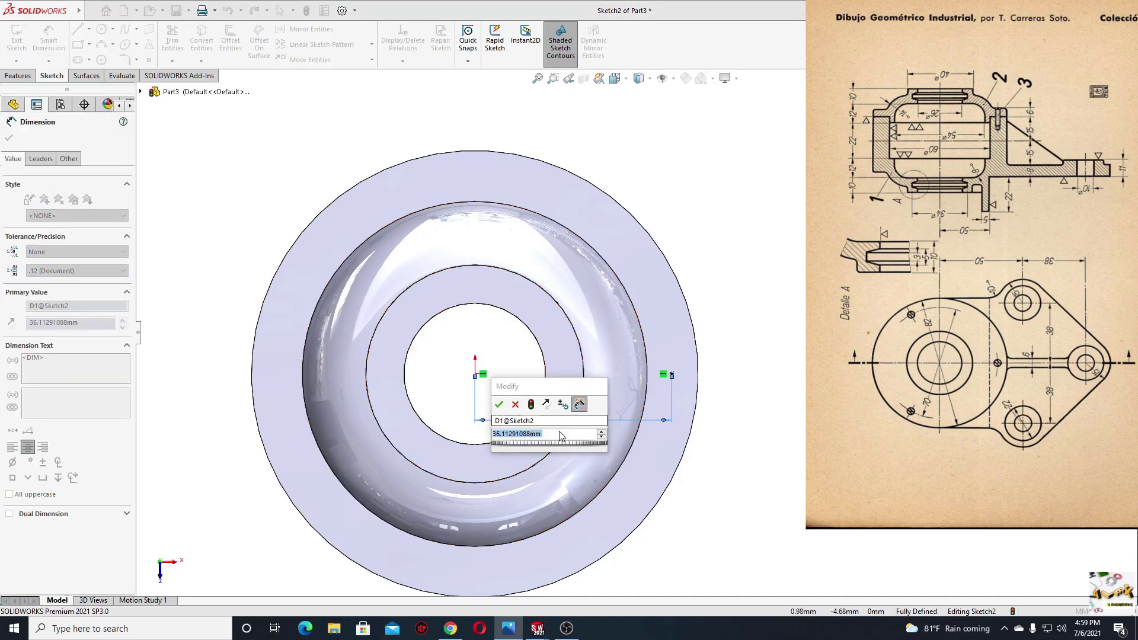
pyautogui.write('35')
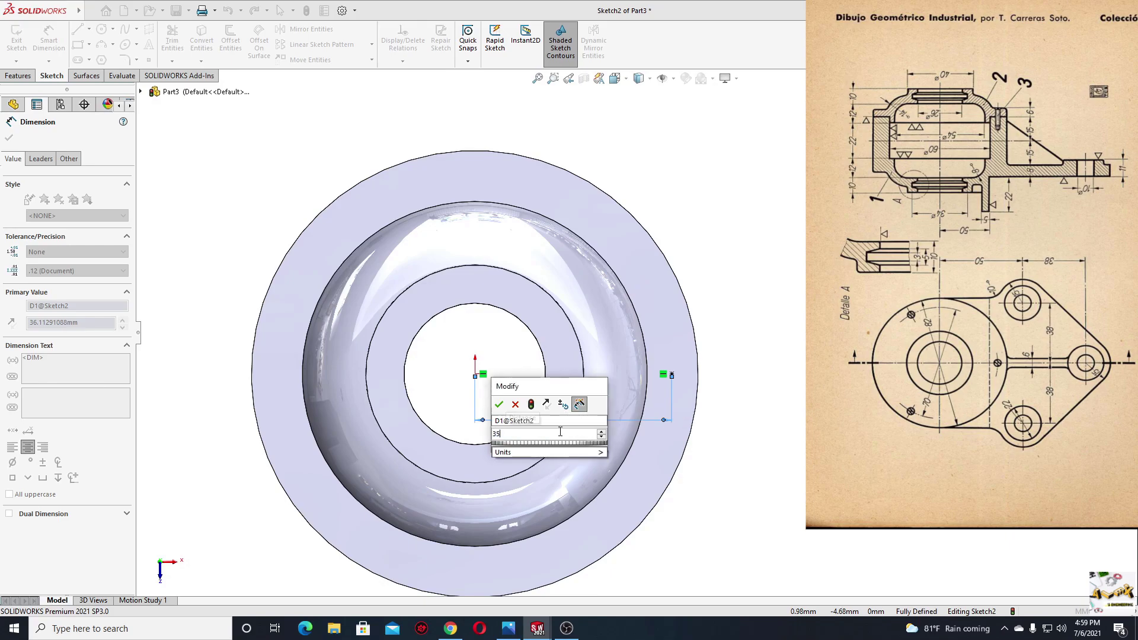
pyautogui.press('Return')
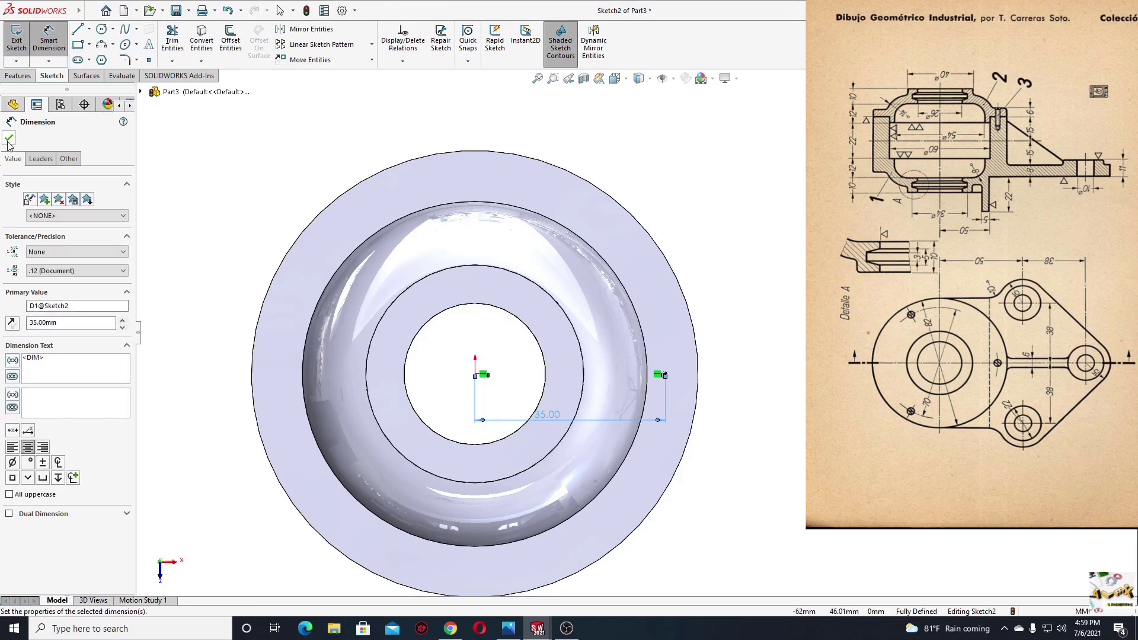
pyautogui.click(9, 140)
pyautogui.click(16, 37)
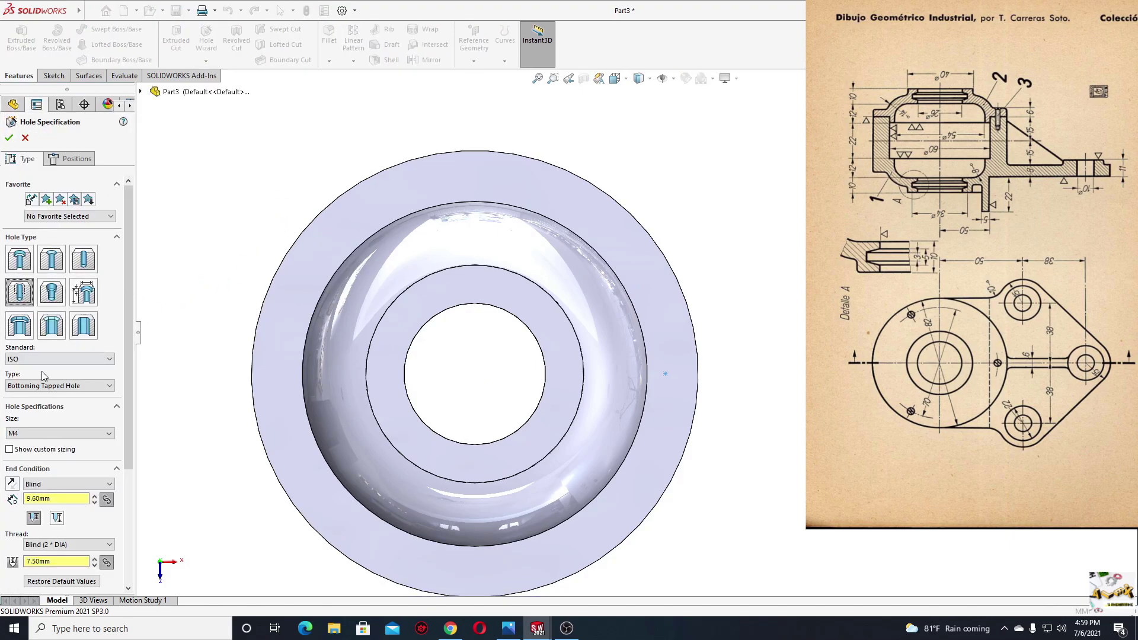
# Configure an M4 tapped hole, Up To Next, with a near-side countersink.
pyautogui.click(56, 385)
pyautogui.click(39, 418)
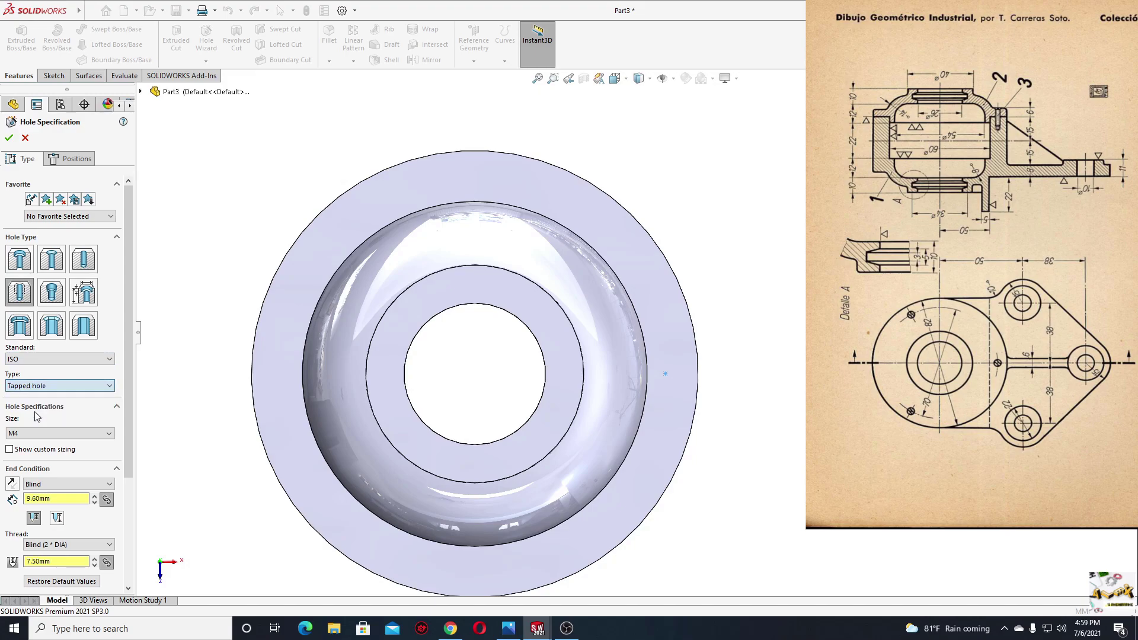
pyautogui.click(48, 436)
pyautogui.click(41, 446)
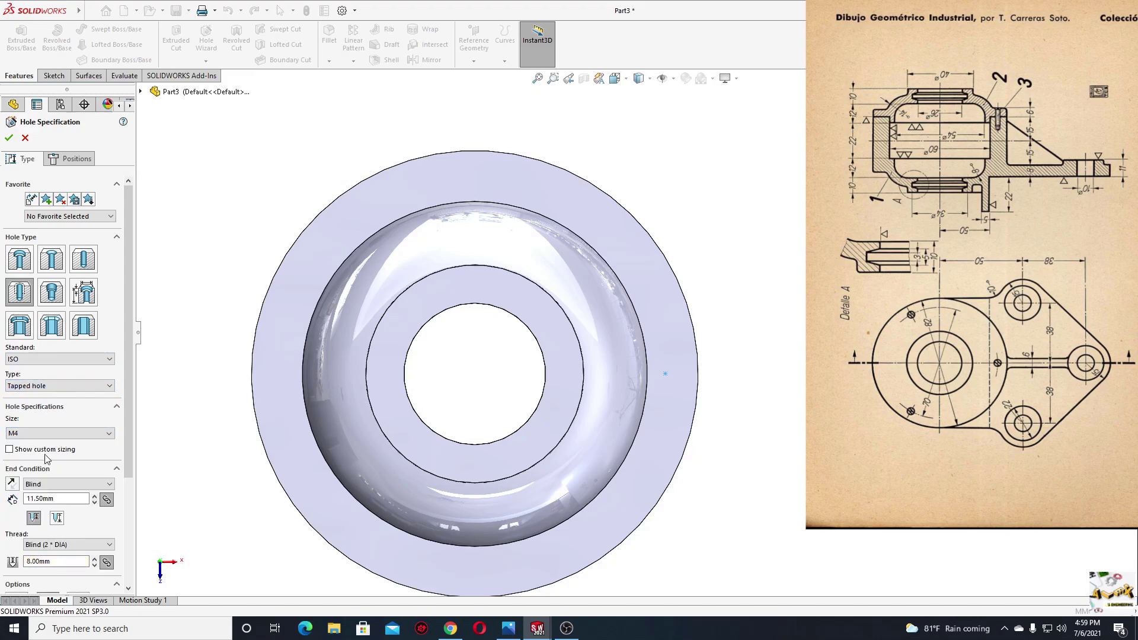
pyautogui.scroll(-2, 119, 461)
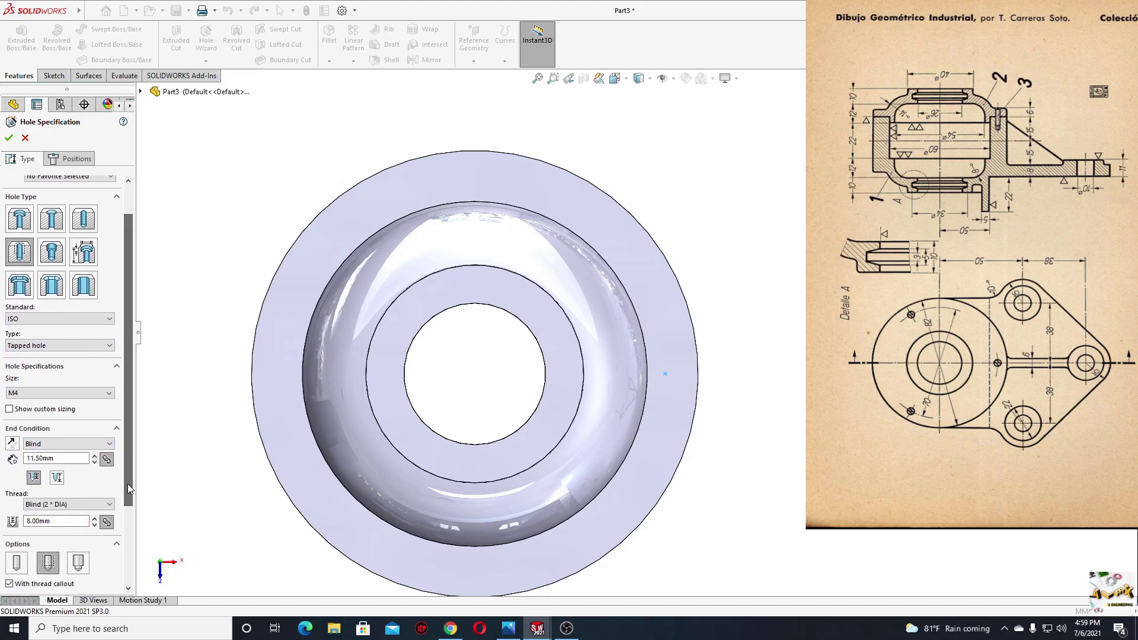
pyautogui.click(71, 444)
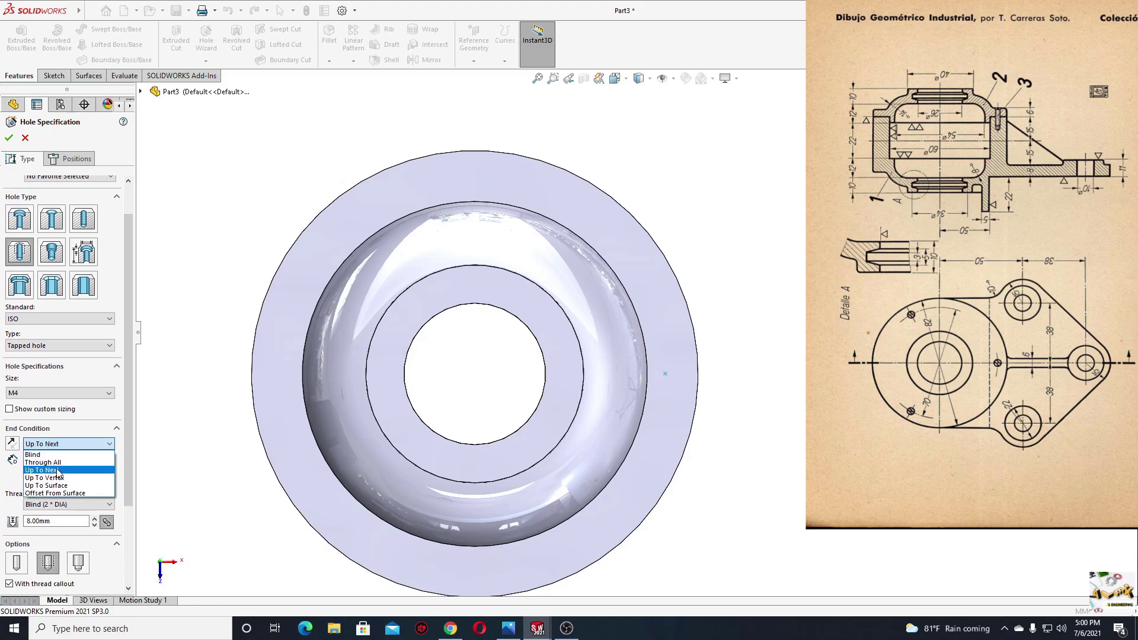
pyautogui.click(57, 471)
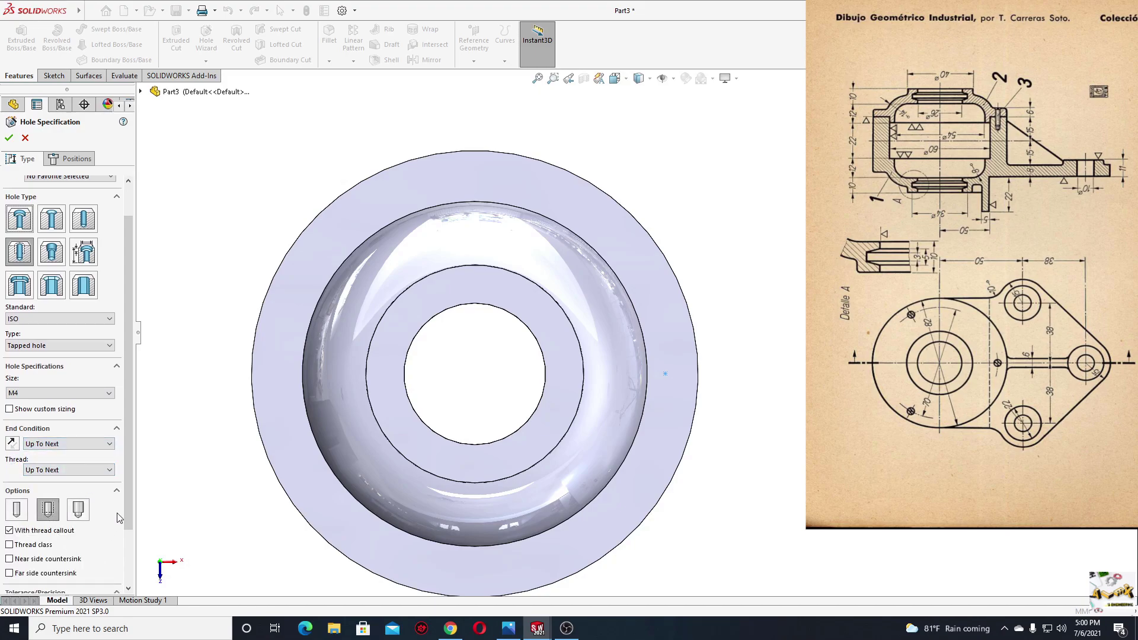
pyautogui.scroll(-1, 119, 517)
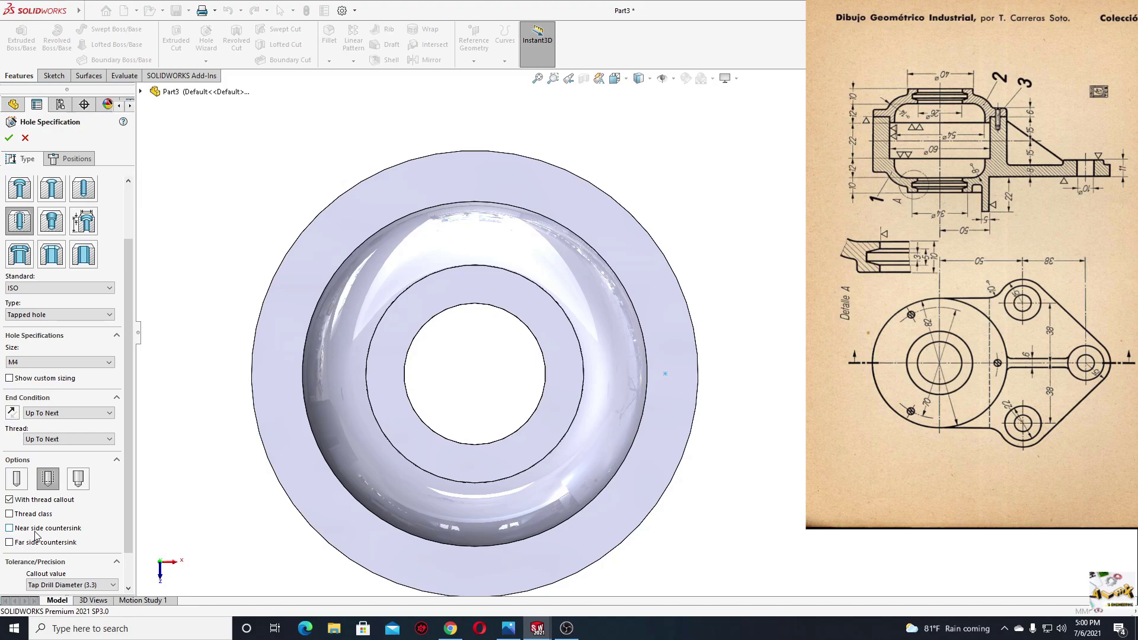
pyautogui.click(9, 528)
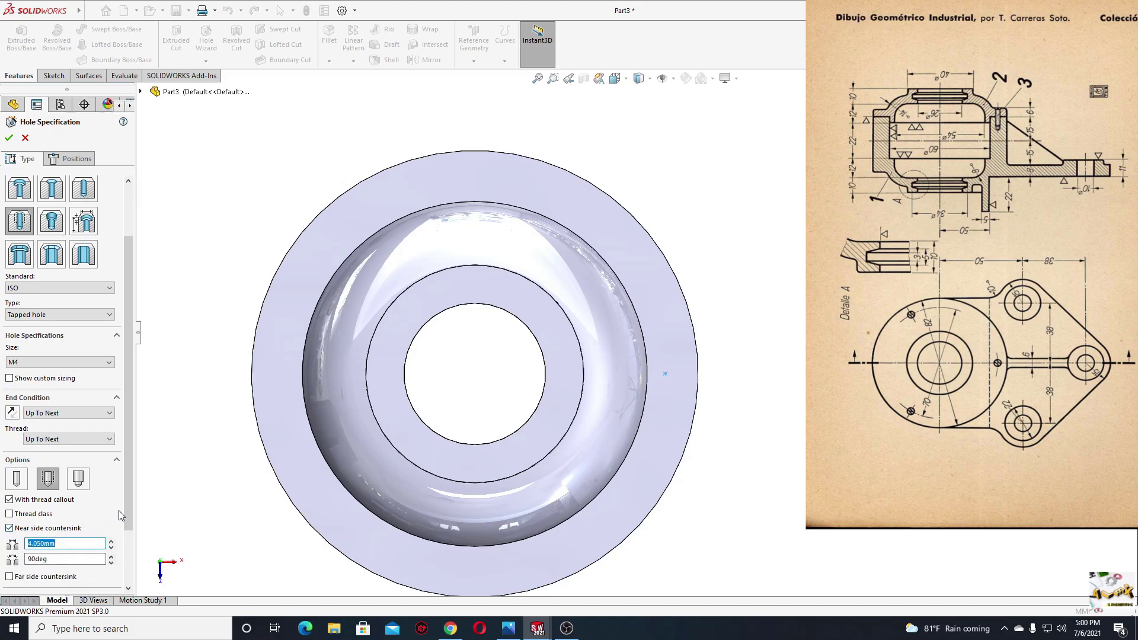
pyautogui.scroll(-2, 120, 514)
pyautogui.write('6')
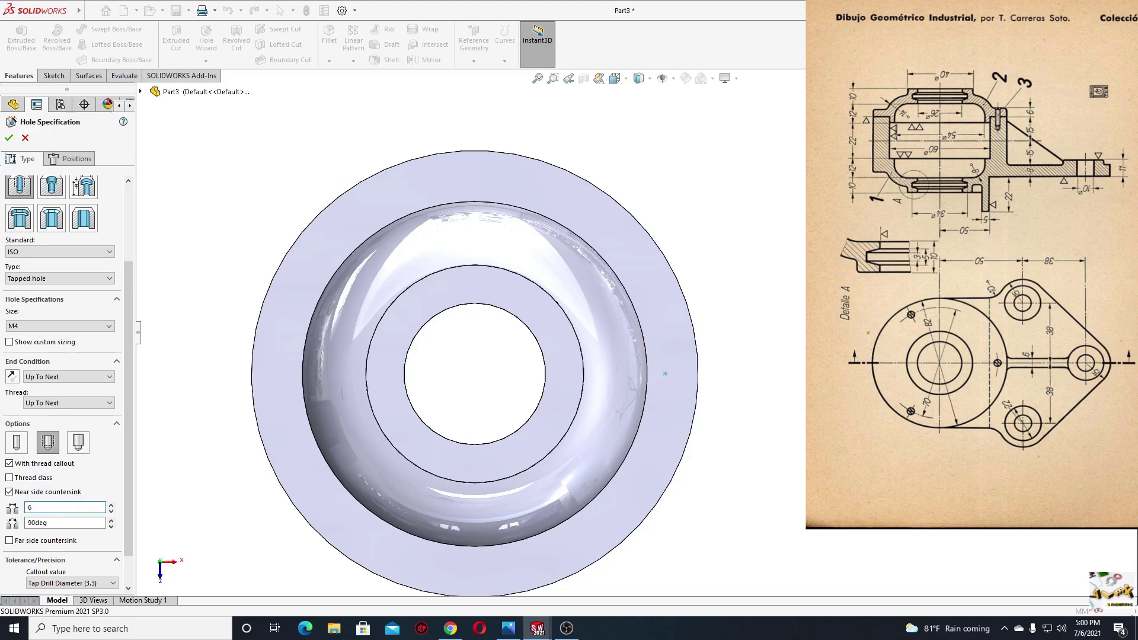
pyautogui.moveTo(129, 504); pyautogui.dragTo(137, 443)
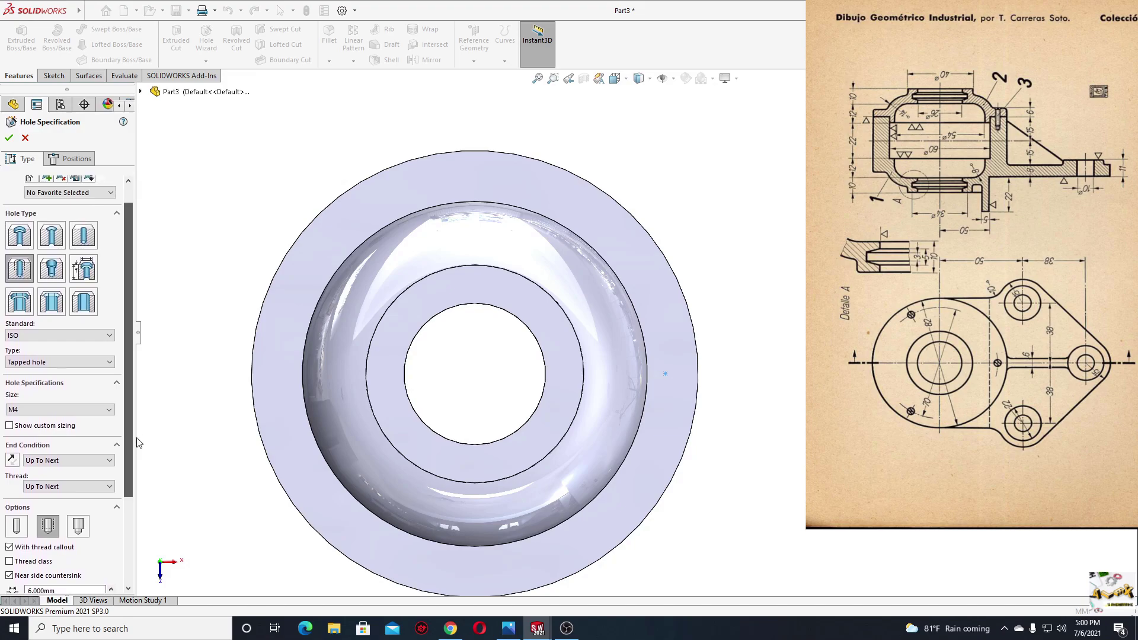
# Position the hole at the marked point on the flange face.
pyautogui.click(77, 159)
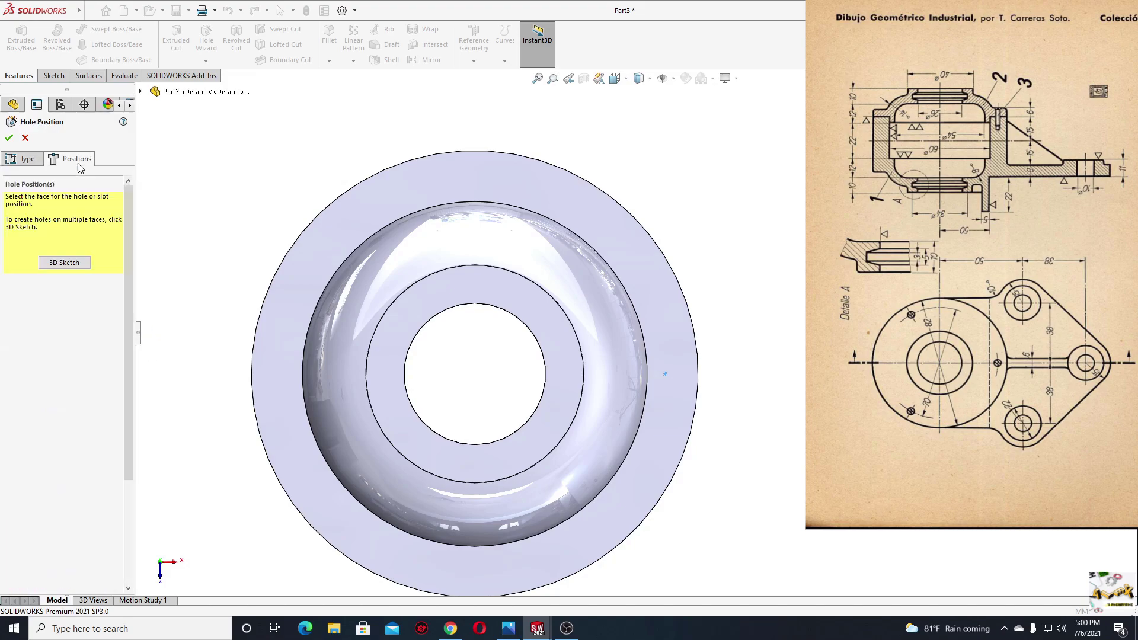
pyautogui.click(66, 263)
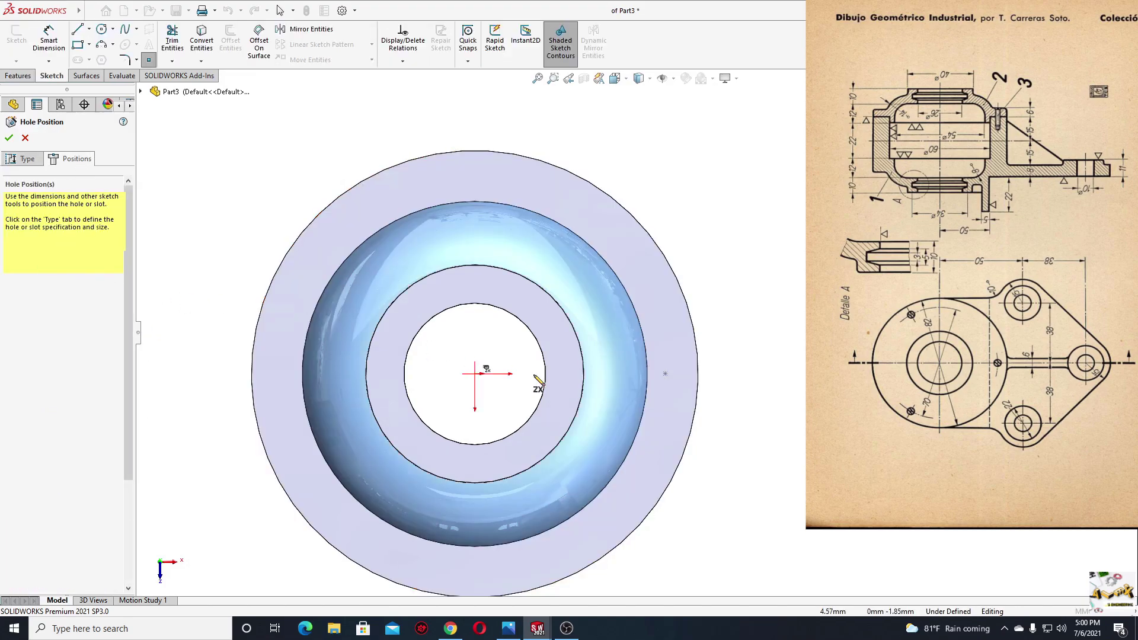
pyautogui.click(665, 373)
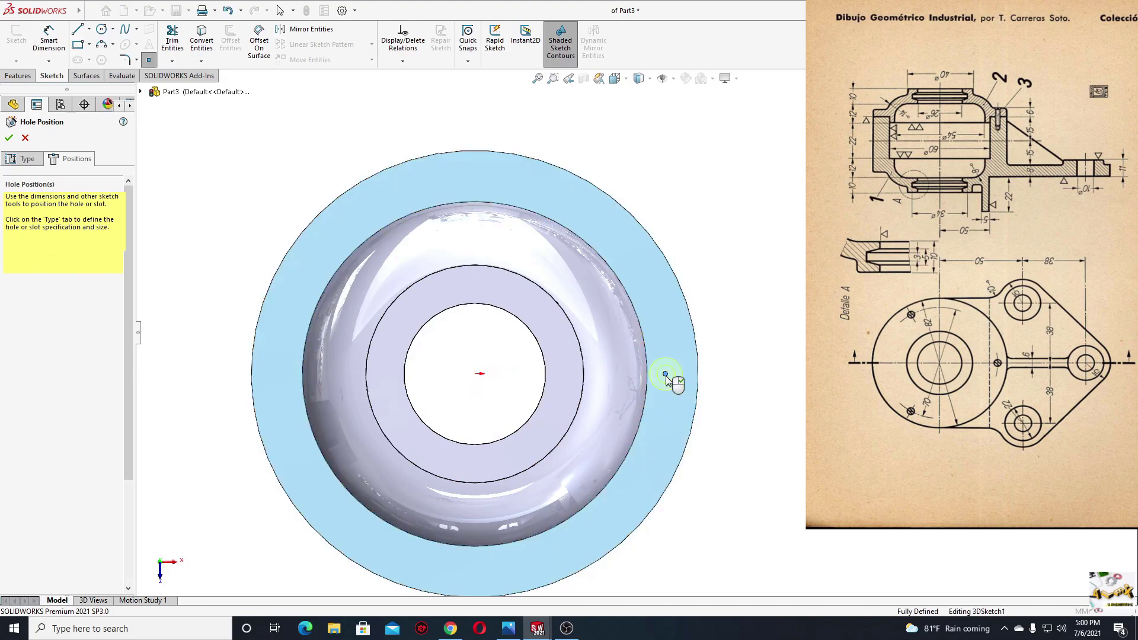
# Confirm M4 Tapped Hole1 and hide its positioning sketch, Sketch2.
pyautogui.click(9, 138)
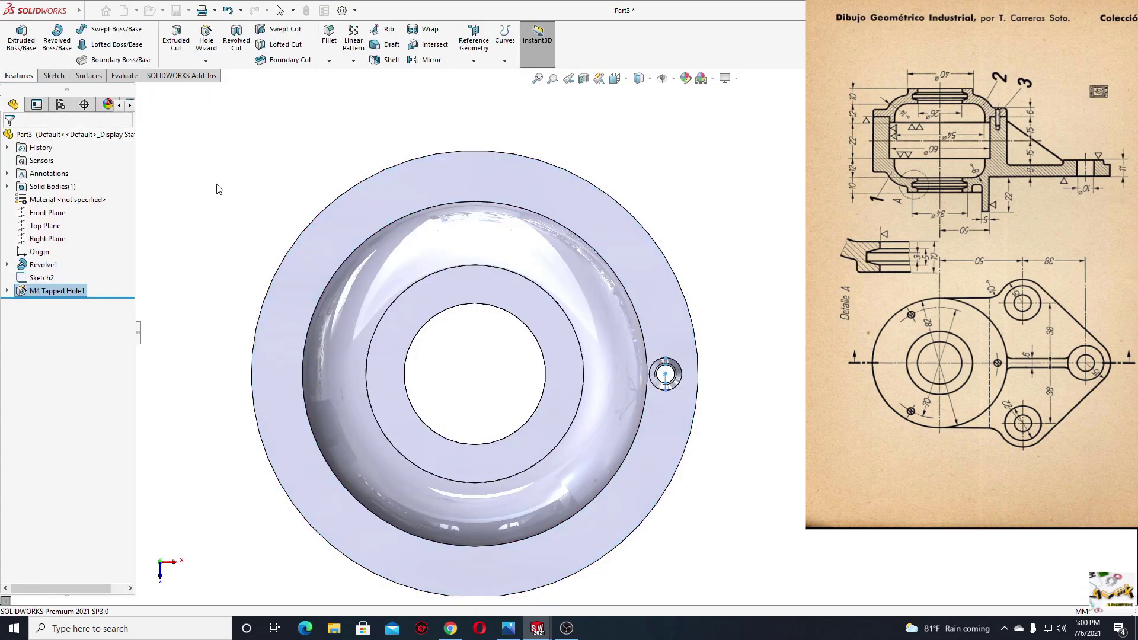
pyautogui.moveTo(505, 363)
pyautogui.mouseDown(button='middle')
pyautogui.moveTo(507, 282)
pyautogui.moveTo(652, 396)
pyautogui.mouseUp(button='middle')
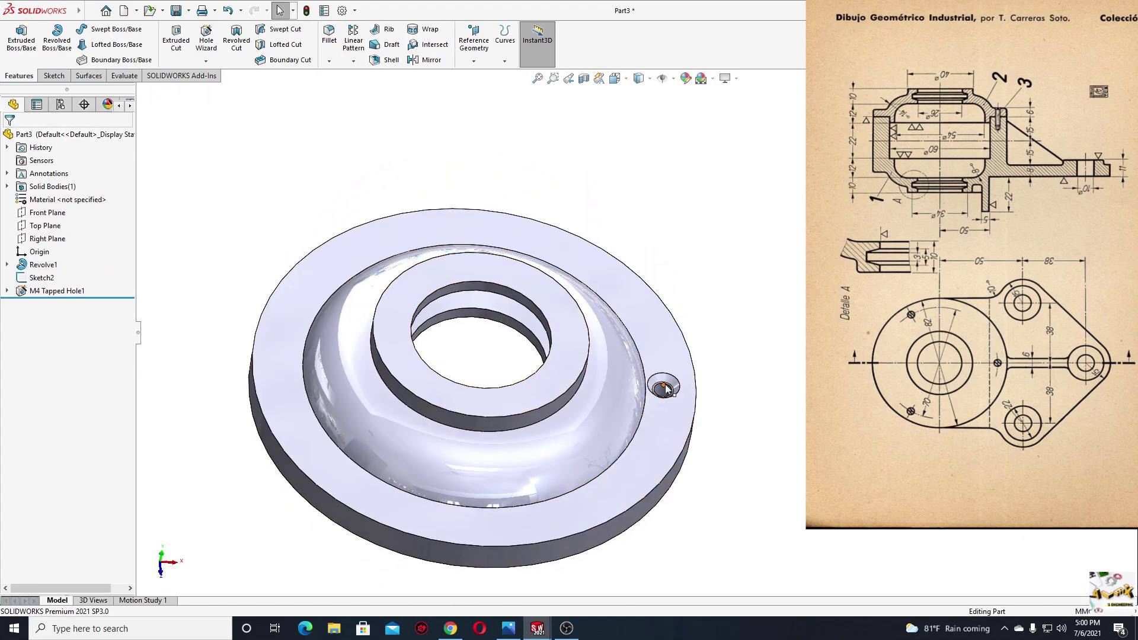
pyautogui.rightClick(666, 388)
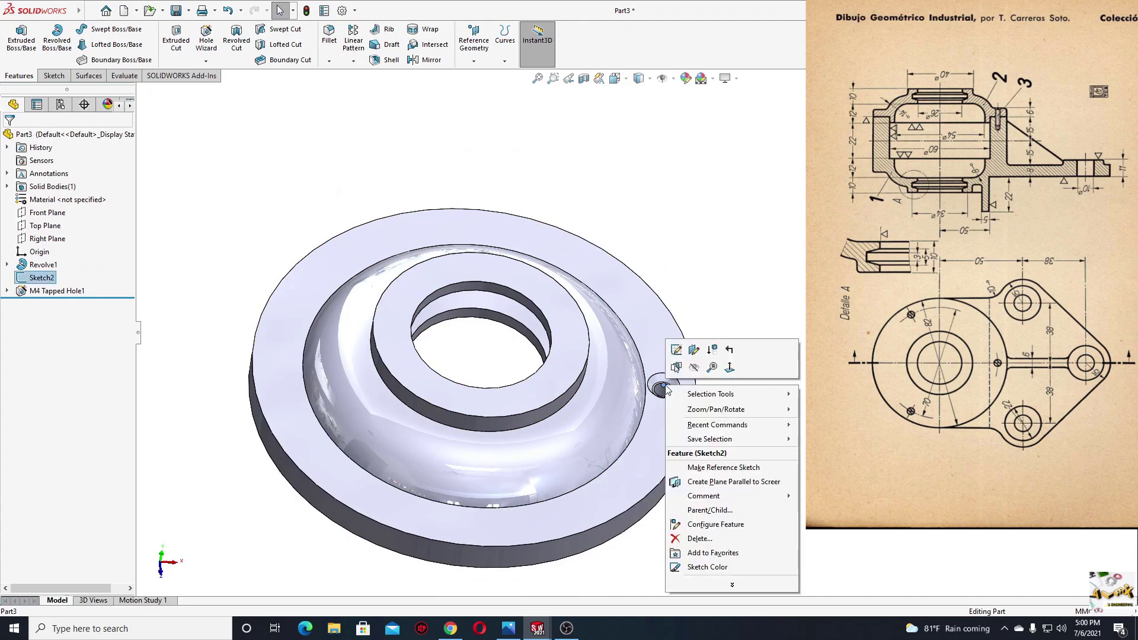
pyautogui.click(694, 368)
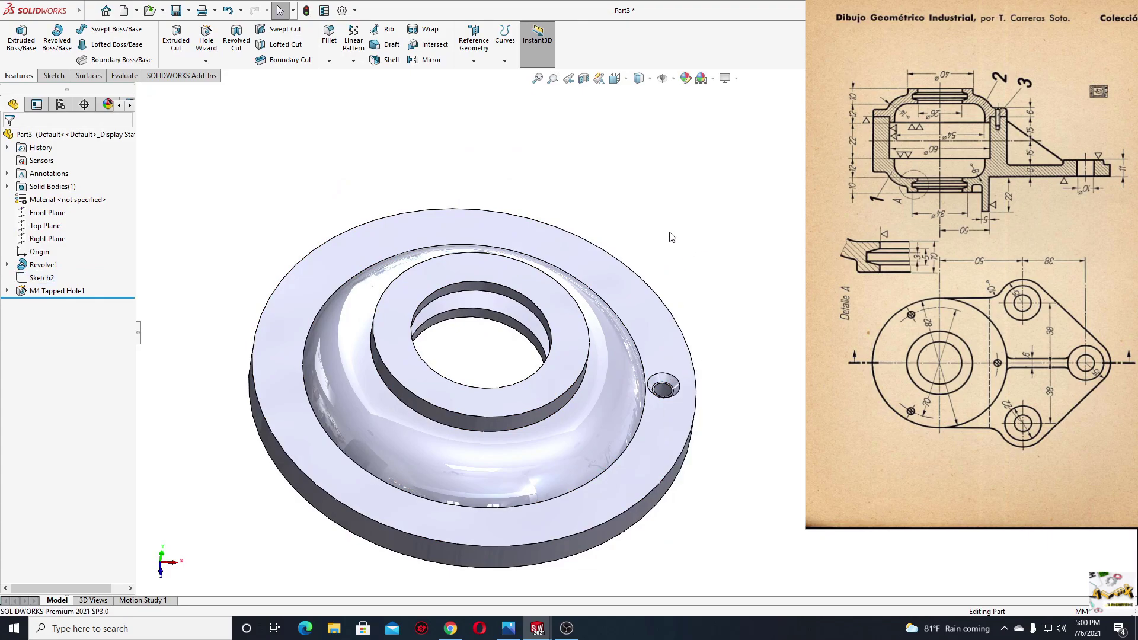
# Circular-pattern the M4 tapped hole 3 times over 360° about the flange's outer edge.
pyautogui.click(353, 61)
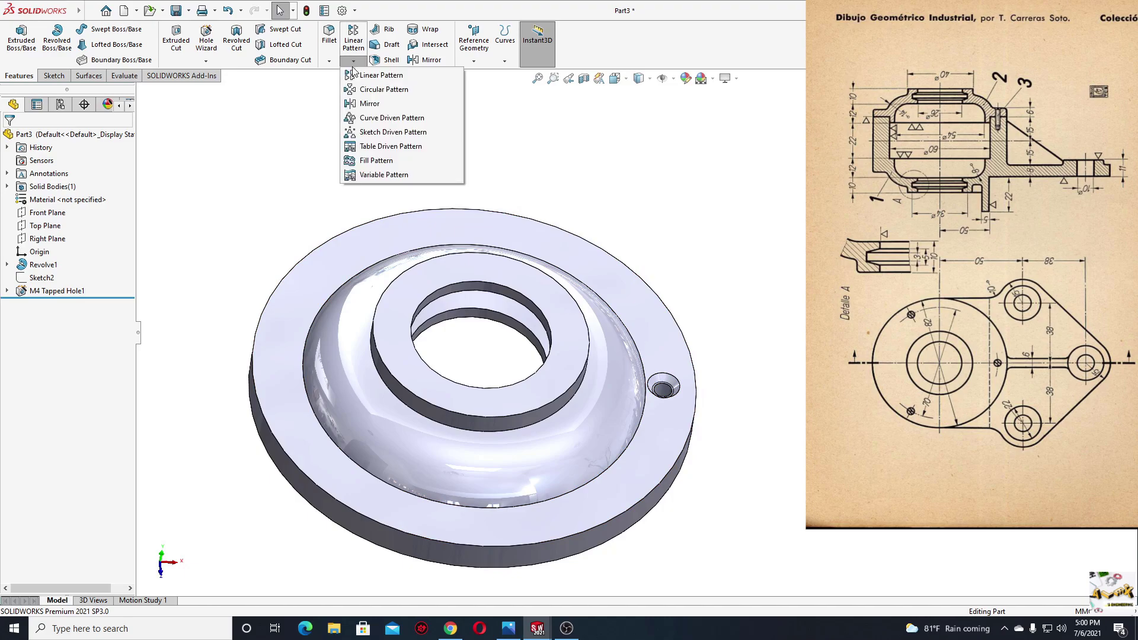
pyautogui.click(379, 93)
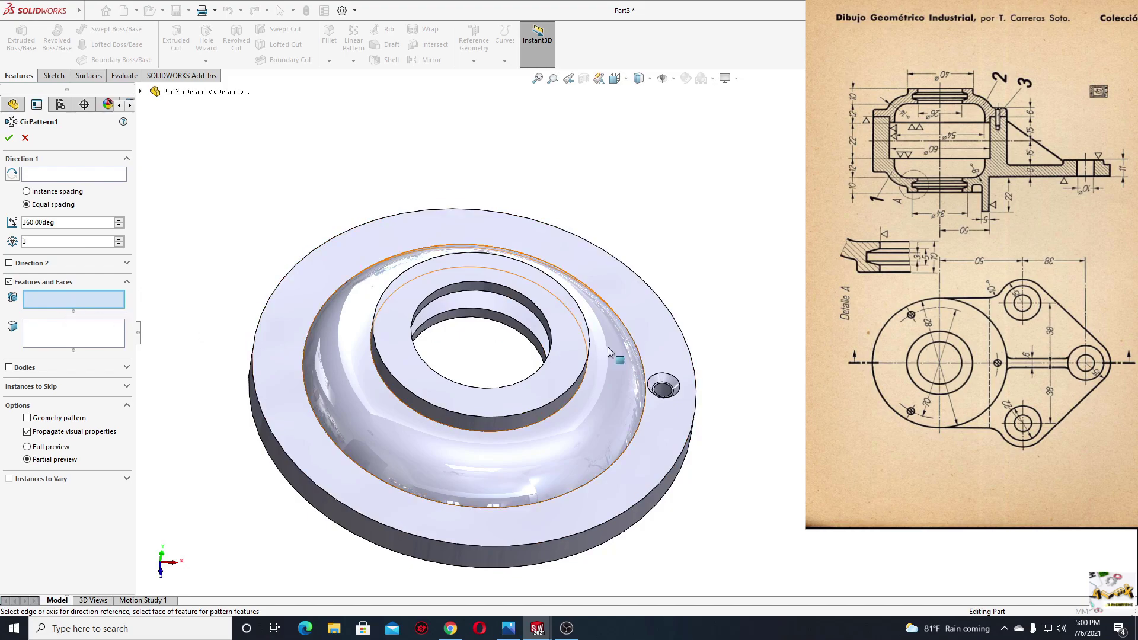
pyautogui.click(666, 390)
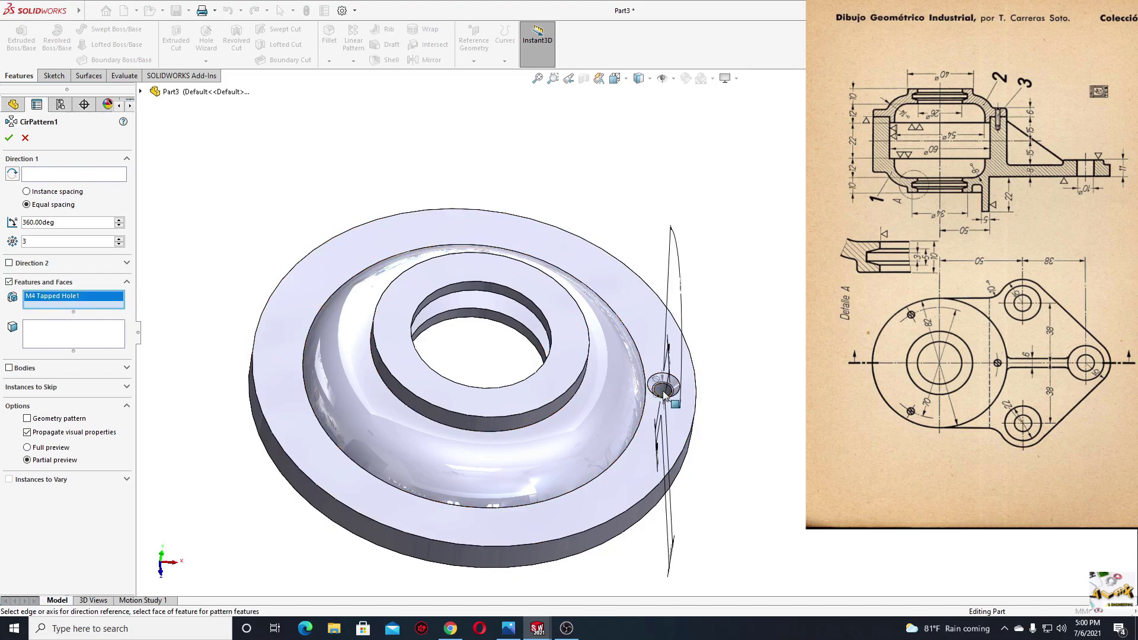
pyautogui.click(141, 93)
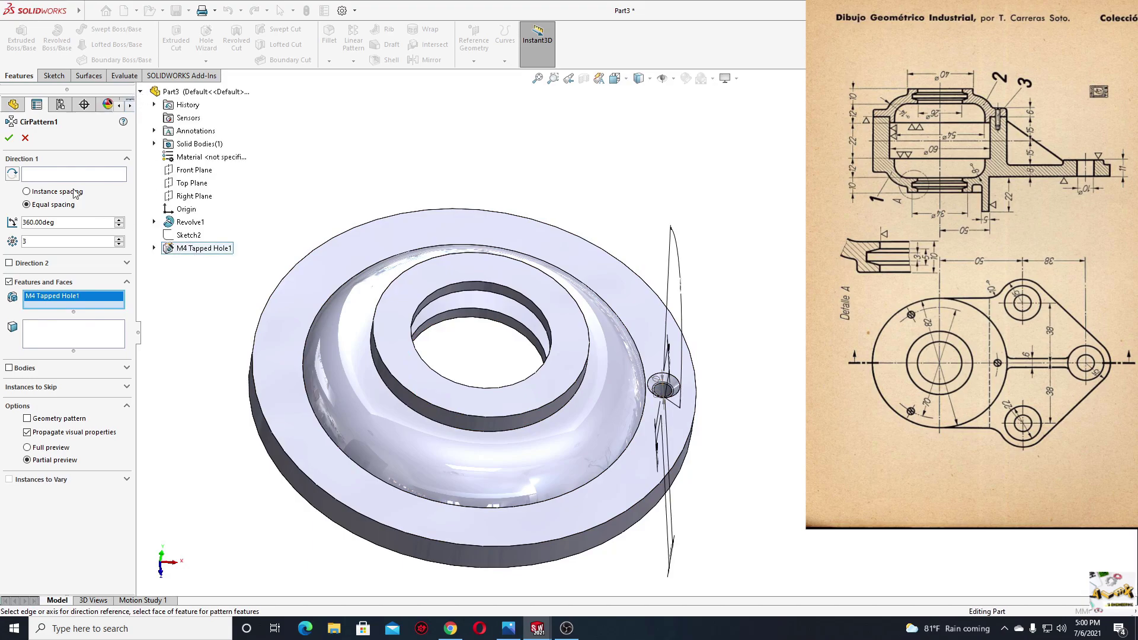
pyautogui.click(39, 175)
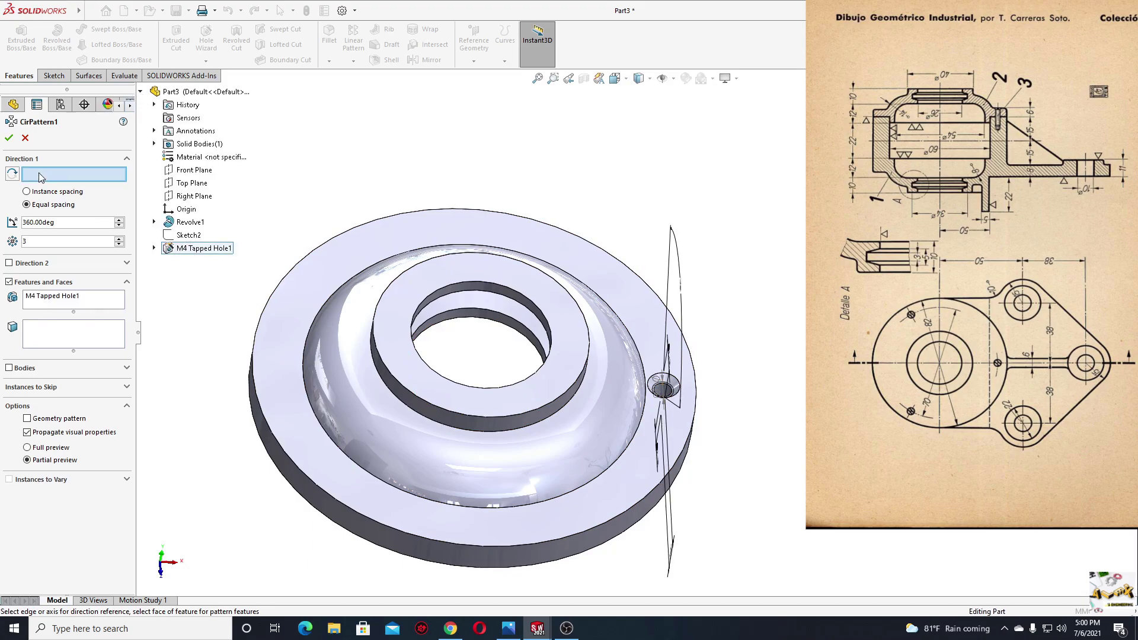
pyautogui.click(294, 268)
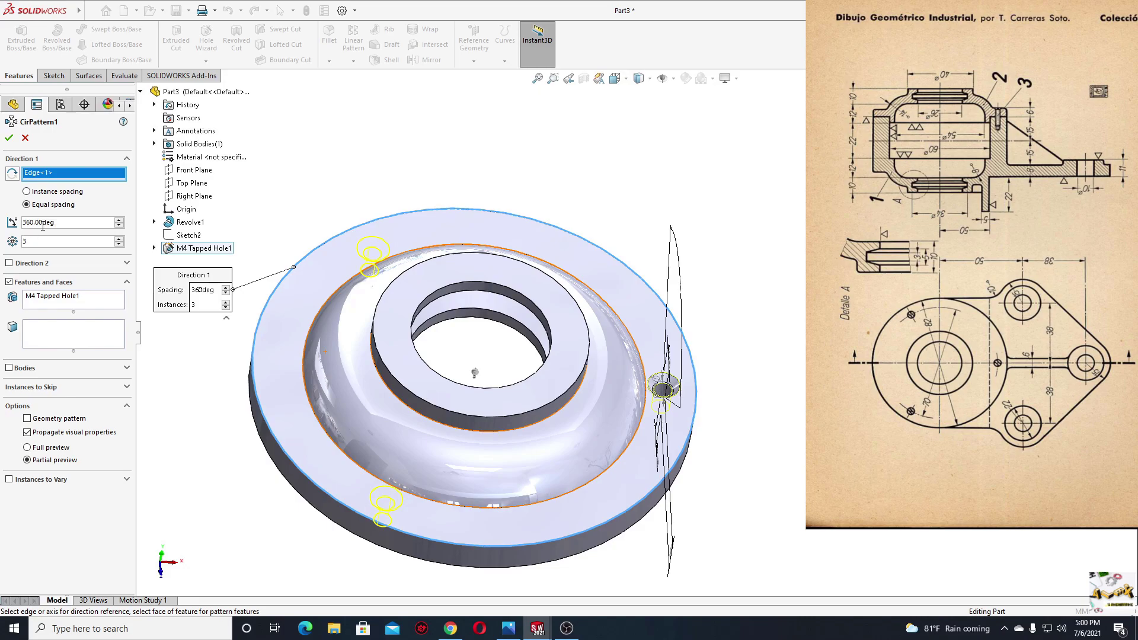
pyautogui.click(9, 139)
pyautogui.moveTo(261, 206)
pyautogui.mouseDown(button='middle')
pyautogui.moveTo(328, 479)
pyautogui.moveTo(323, 244)
pyautogui.moveTo(366, 320)
pyautogui.moveTo(391, 307)
pyautogui.moveTo(359, 313)
pyautogui.mouseUp(button='middle')
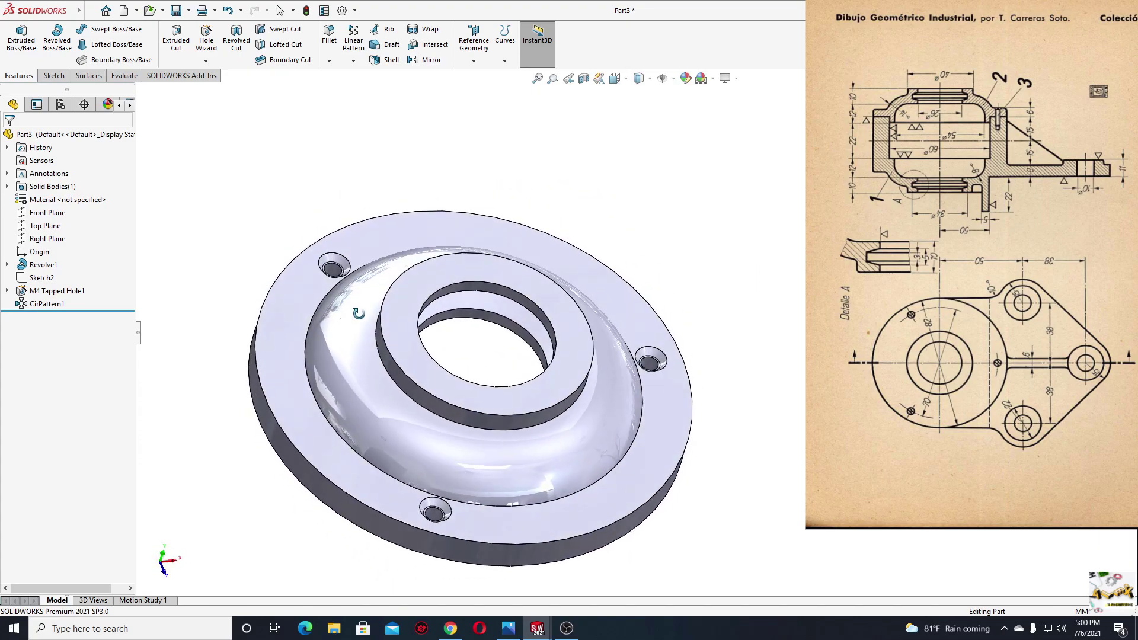
# Fillet the inner ring edge and outer dome edge with a 1 mm radius.
pyautogui.click(329, 34)
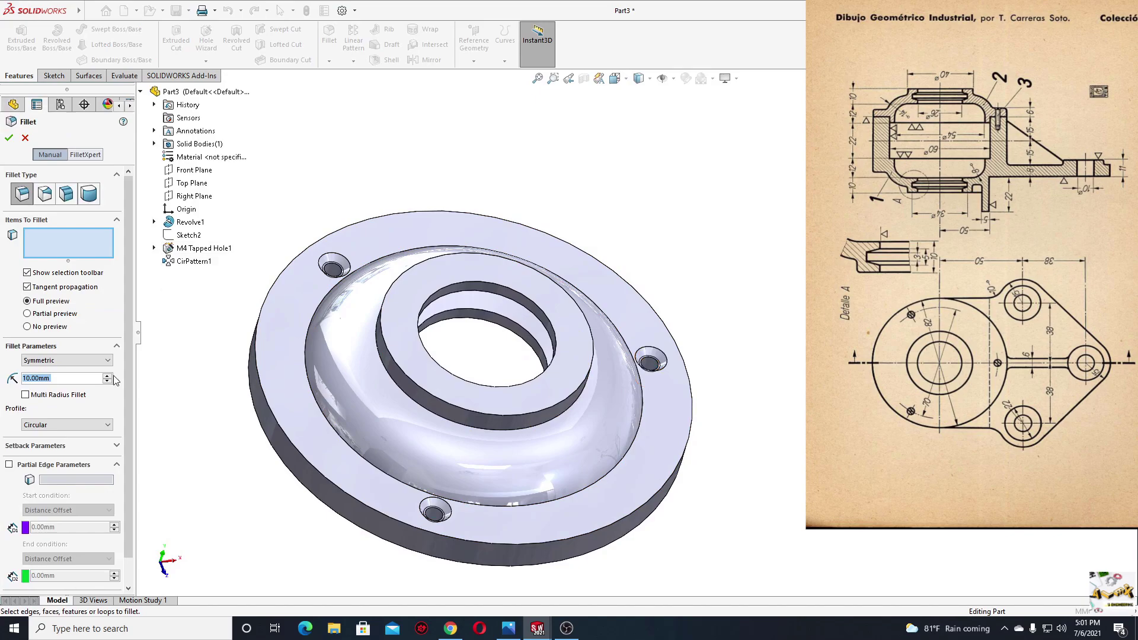
pyautogui.write('2')
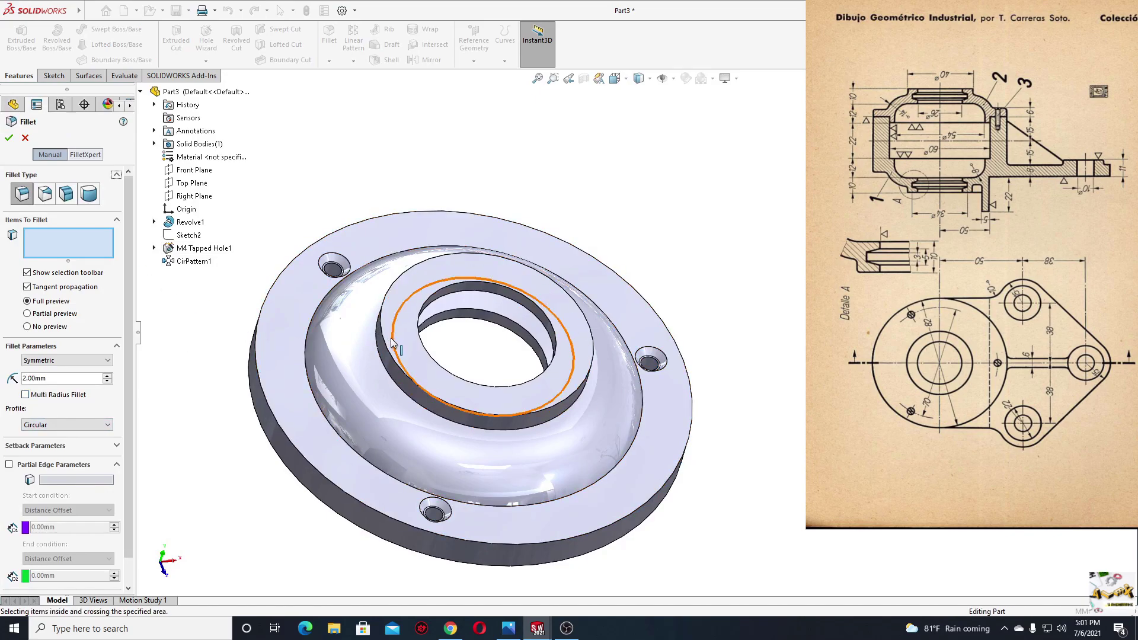
pyautogui.click(384, 363)
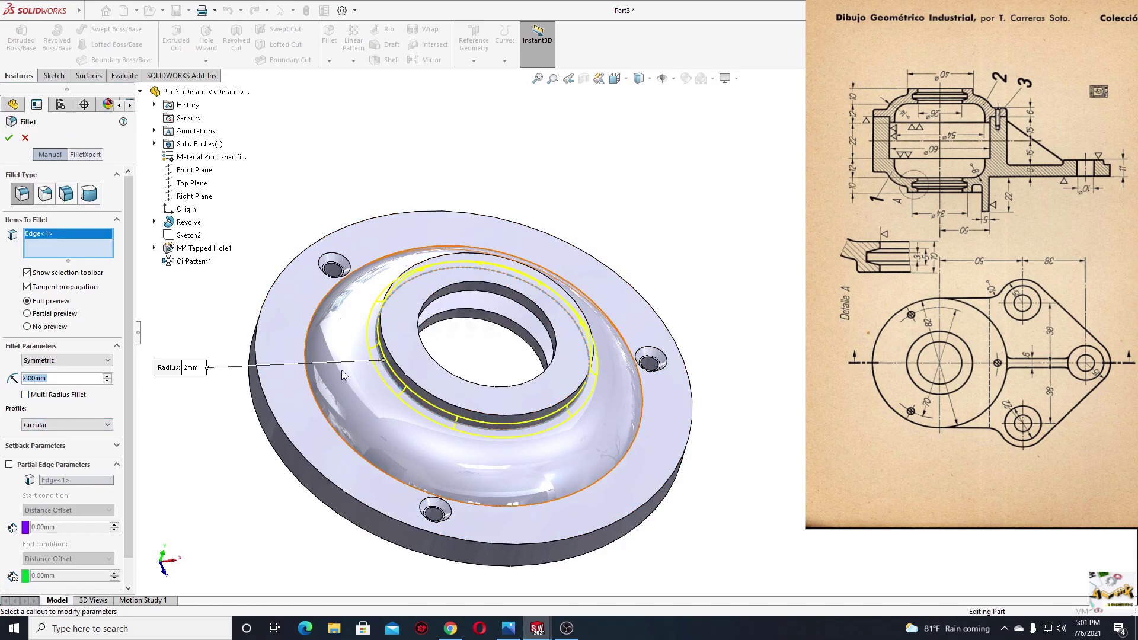
pyautogui.click(321, 417)
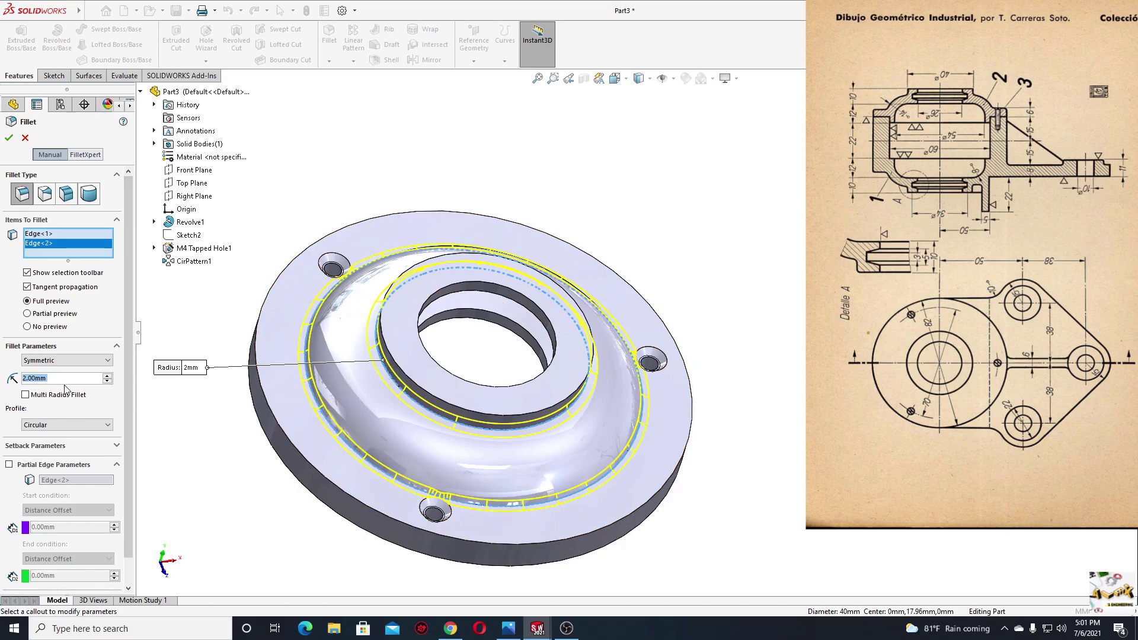
pyautogui.write('1')
pyautogui.press('Return')
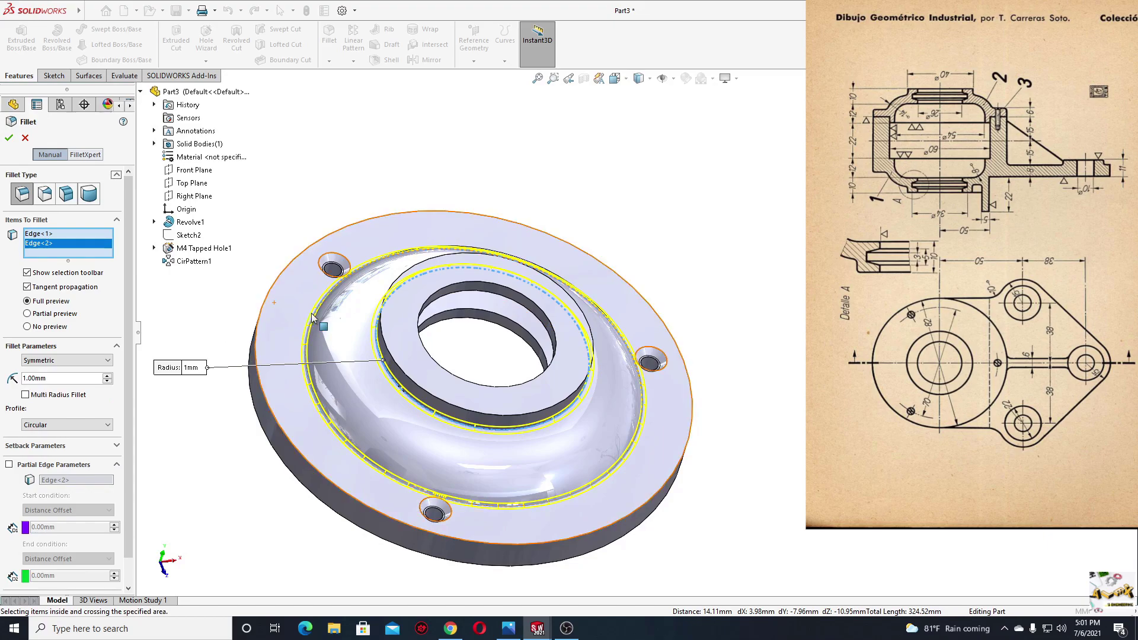
pyautogui.moveTo(189, 354)
pyautogui.mouseDown(button='middle')
pyautogui.moveTo(228, 355)
pyautogui.moveTo(219, 297)
pyautogui.mouseUp(button='middle')
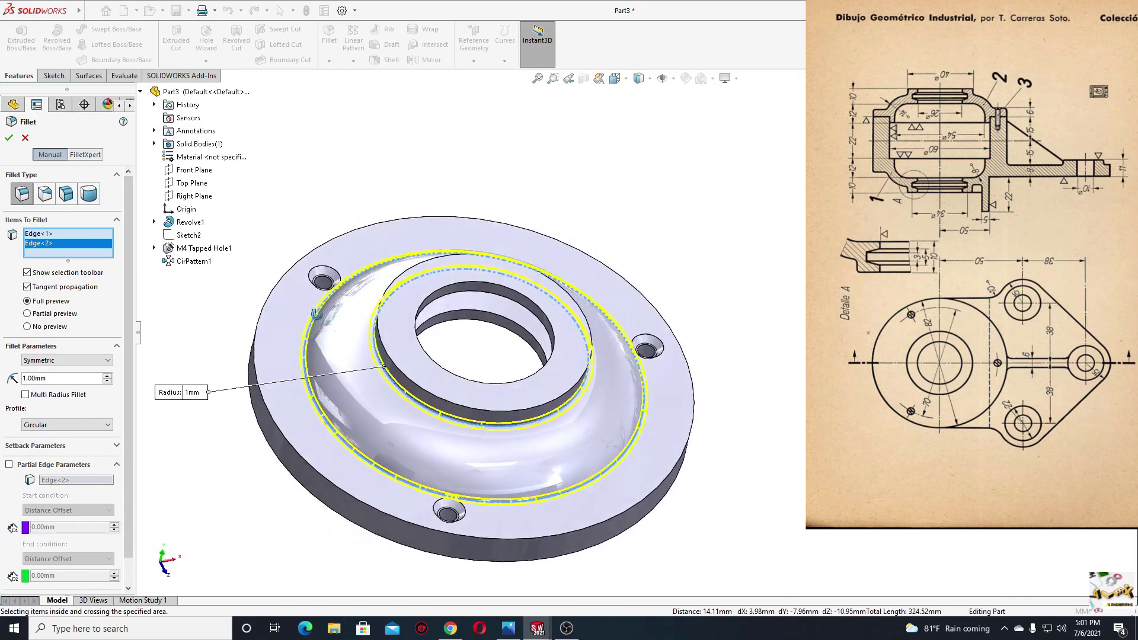
pyautogui.click(10, 139)
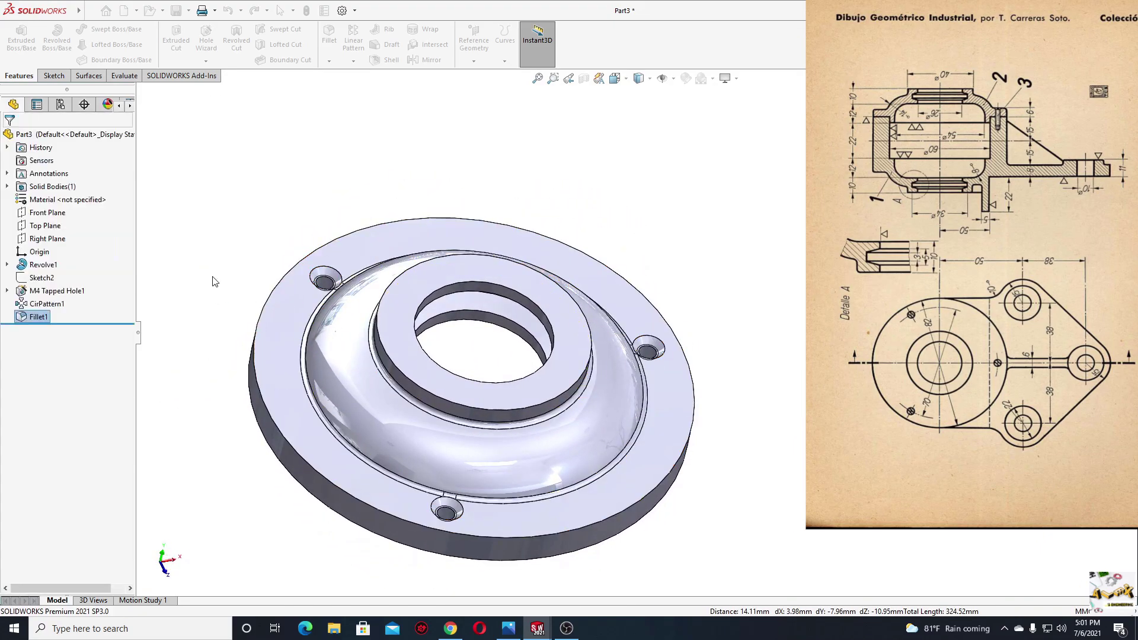
pyautogui.moveTo(284, 267)
pyautogui.mouseDown(button='middle')
pyautogui.moveTo(296, 140)
pyautogui.moveTo(249, 187)
pyautogui.moveTo(308, 459)
pyautogui.moveTo(305, 403)
pyautogui.mouseUp(button='middle')
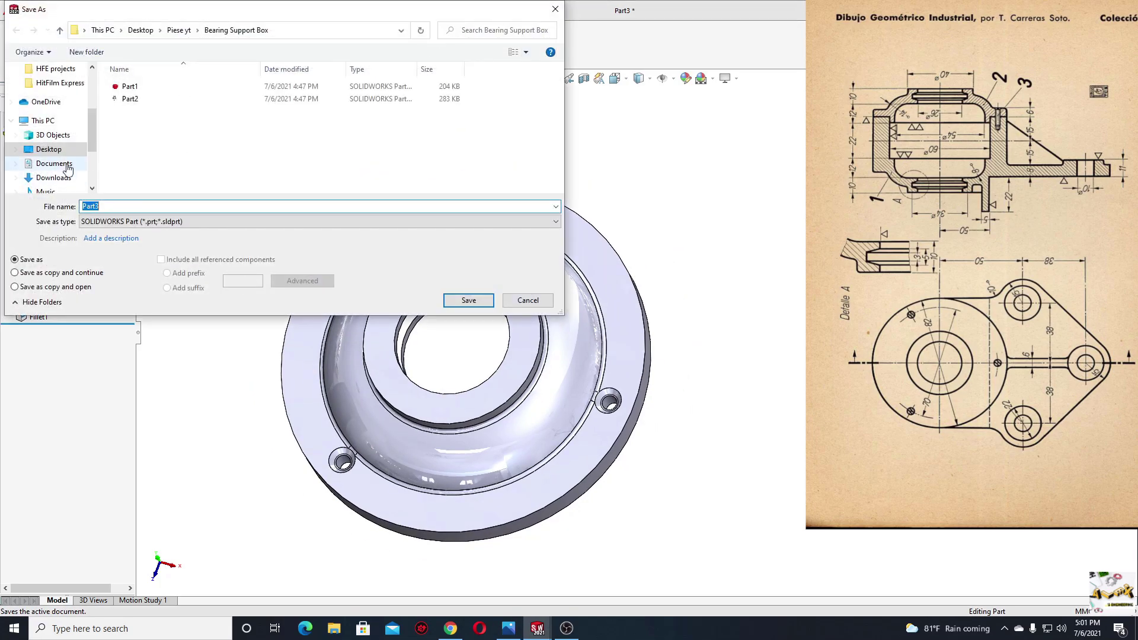
# Save the part to the Desktop as 'Part 1 cap'.
pyautogui.click(50, 150)
pyautogui.doubleClick(89, 206)
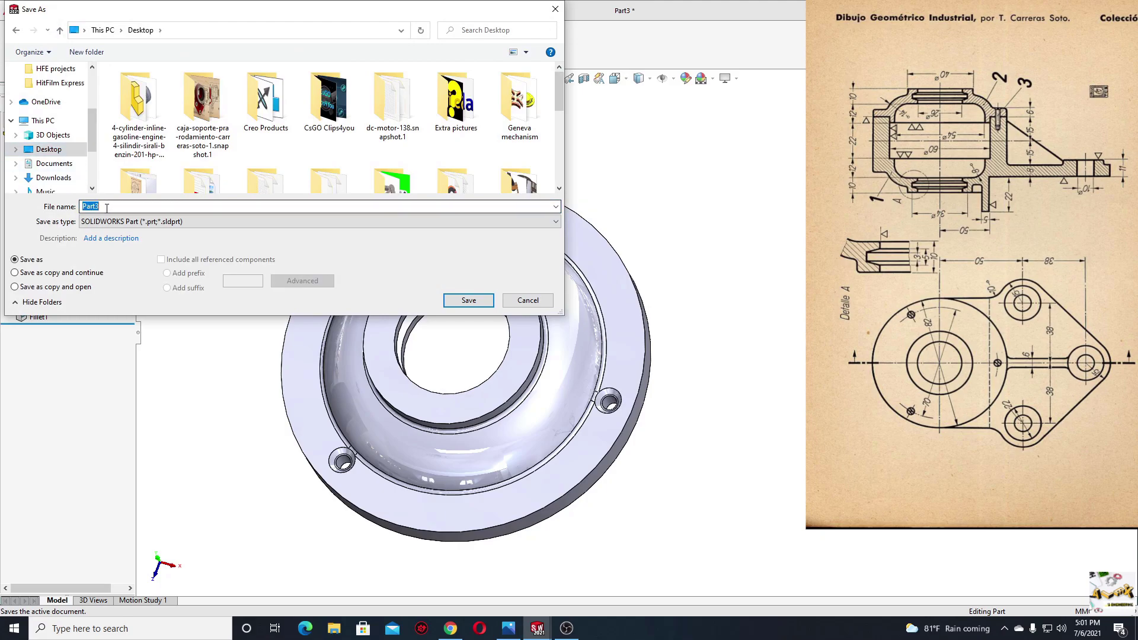
pyautogui.write('Pa')
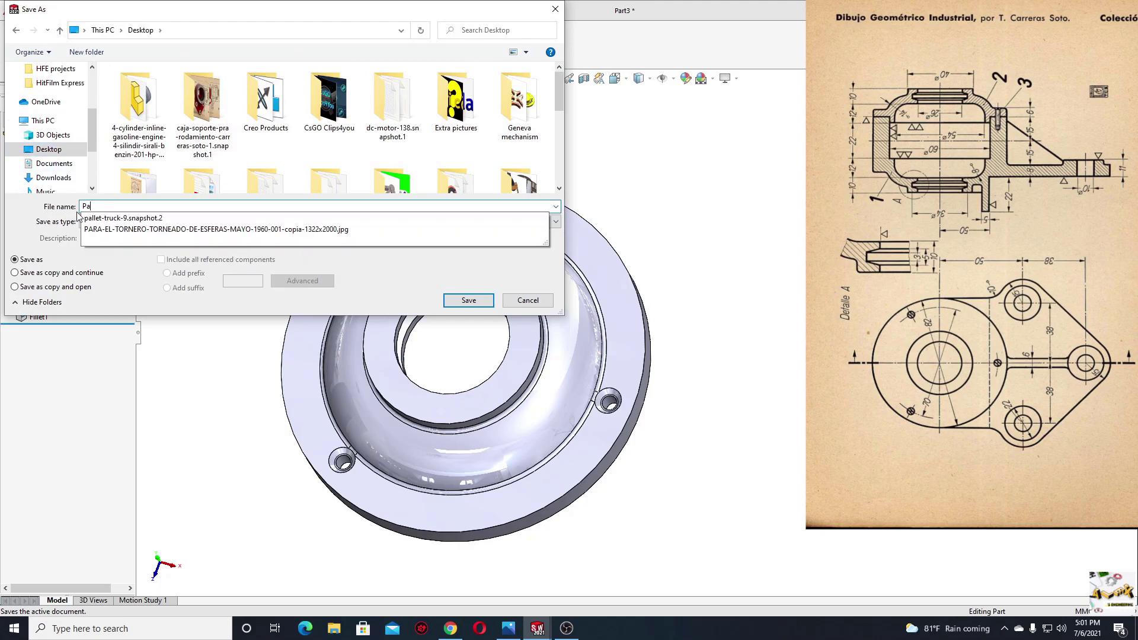
pyautogui.write('rt 1 cap')
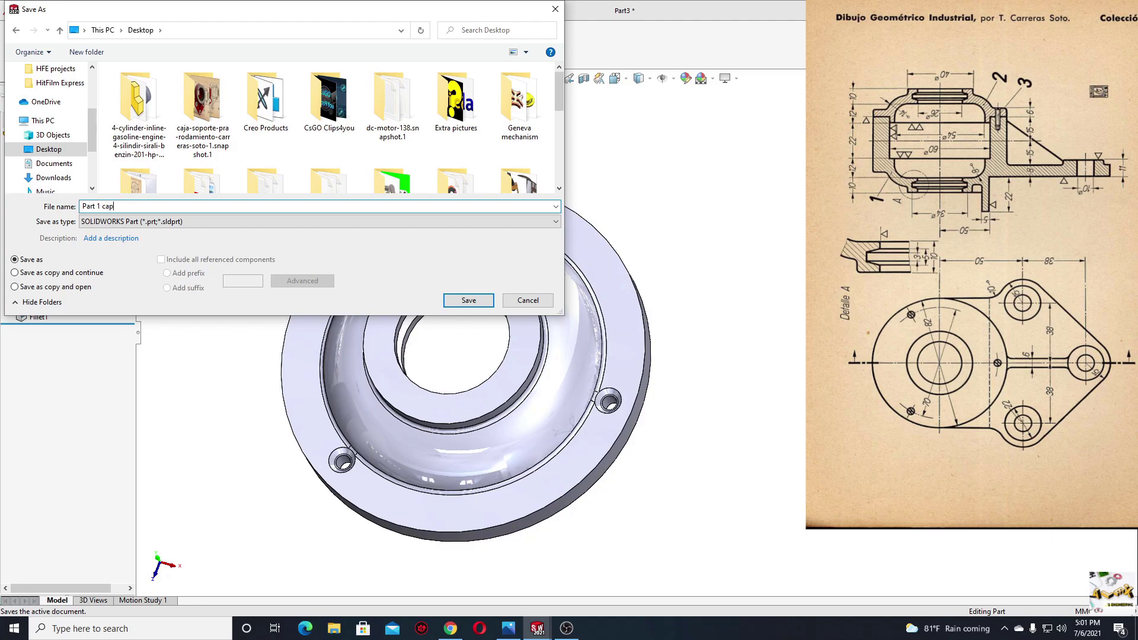
pyautogui.press('Return')
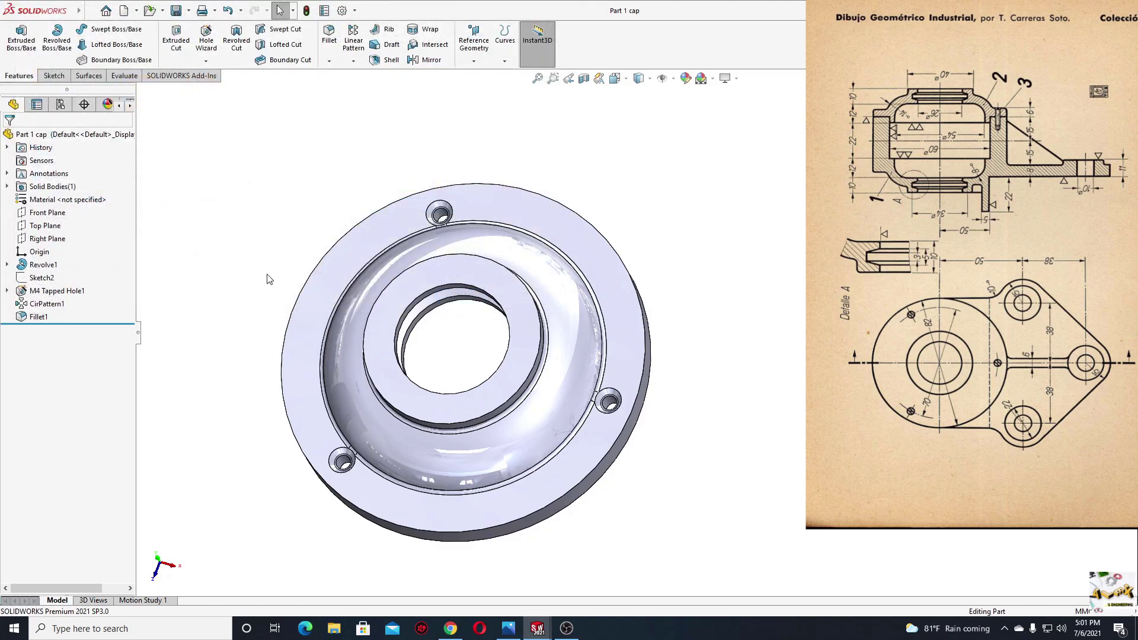
# Create a new blank part and apply the Plain White viewport scene.
pyautogui.click(123, 10)
pyautogui.click(474, 458)
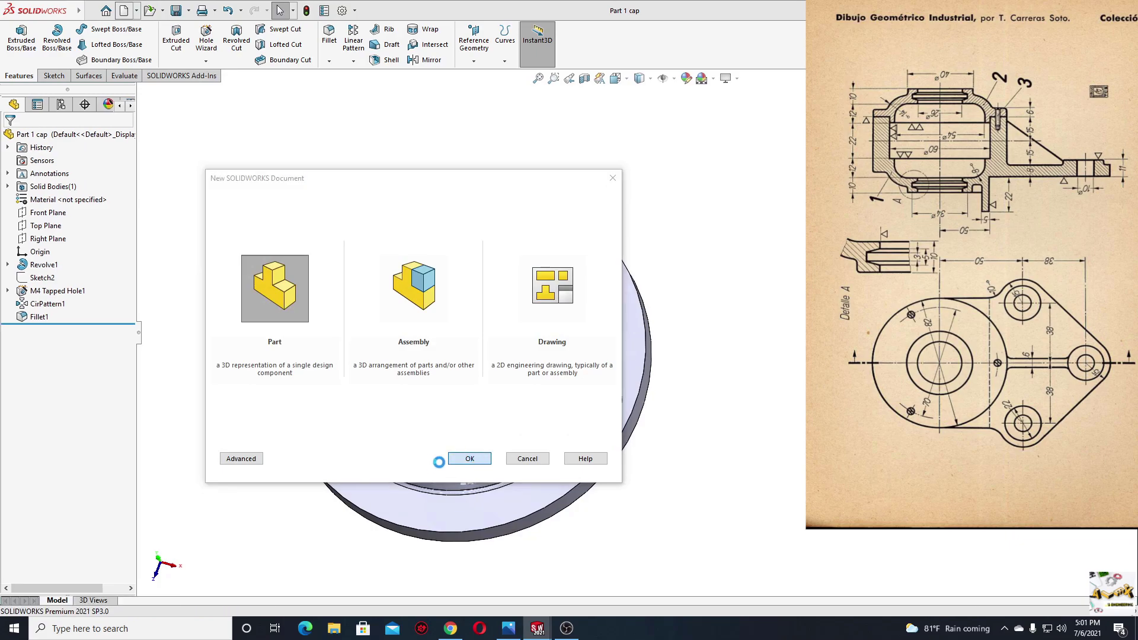
pyautogui.click(701, 78)
pyautogui.click(732, 109)
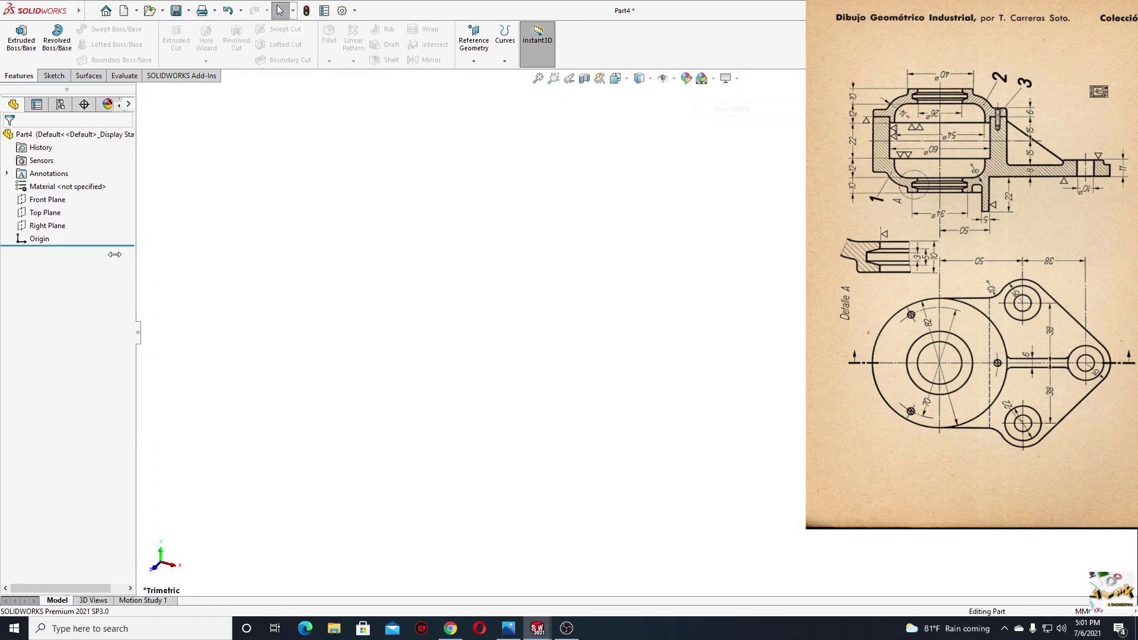
# Sketch on the Front Plane a vertical centerline rising from the origin.
pyautogui.click(51, 200)
pyautogui.click(237, 246)
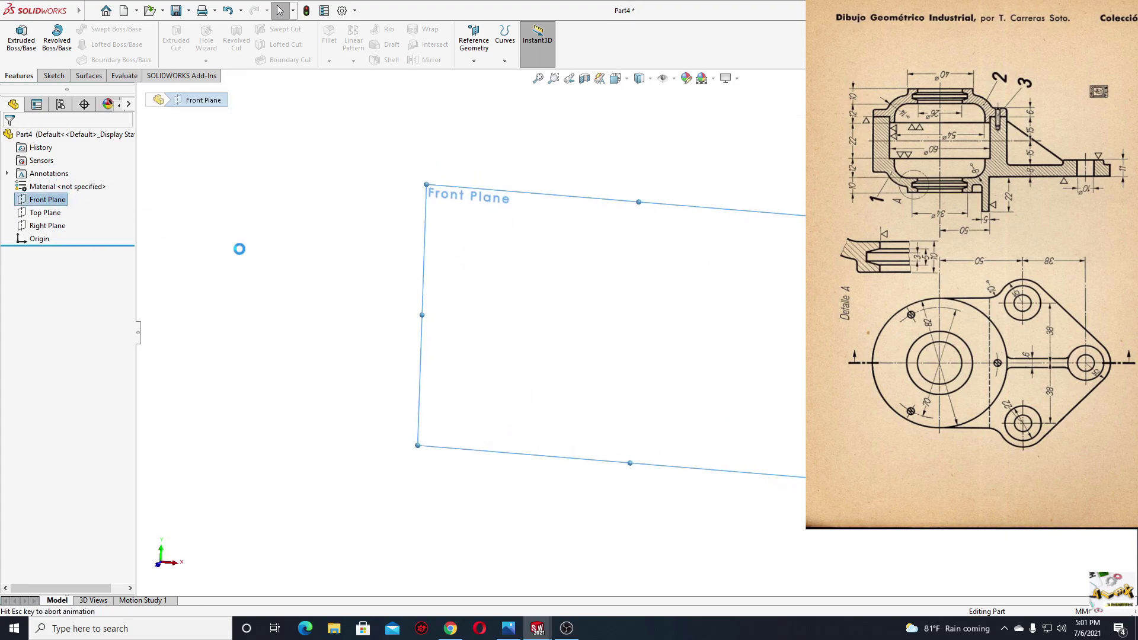
pyautogui.keyDown('ctrl'); pyautogui.moveTo(397, 320); pyautogui.dragTo(353, 347, button='middle'); pyautogui.keyUp('ctrl')
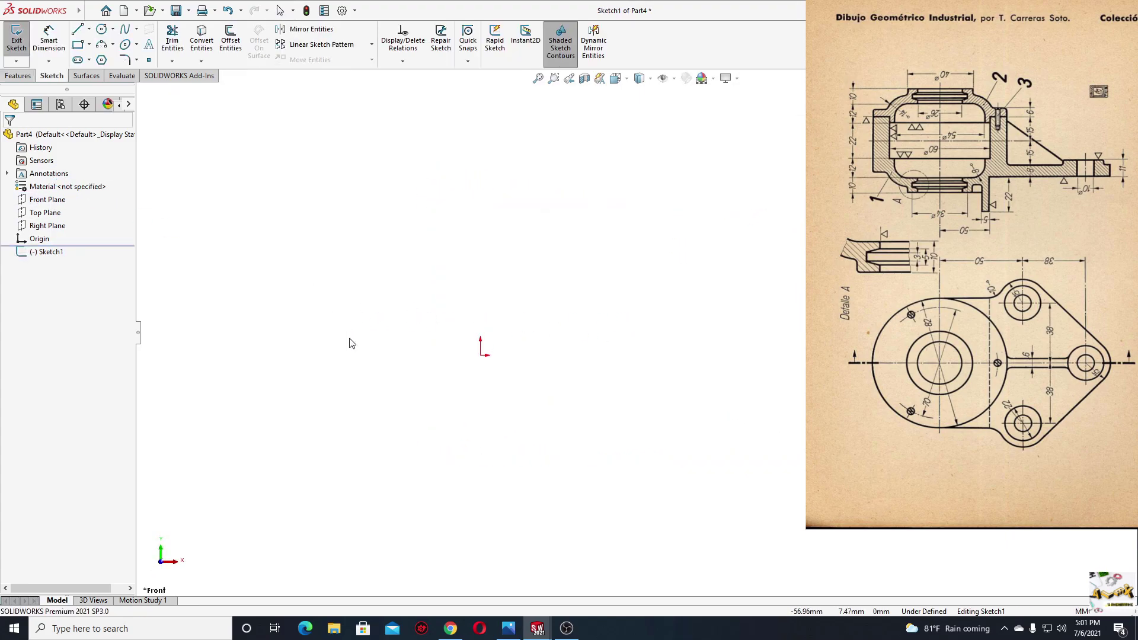
pyautogui.click(89, 29)
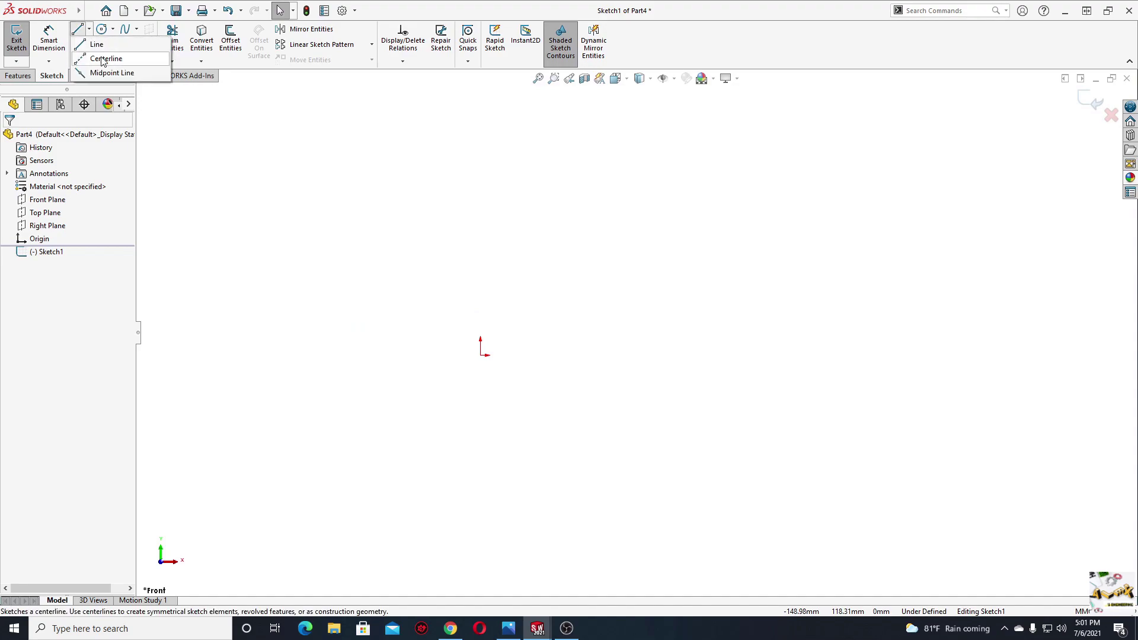
pyautogui.click(103, 56)
pyautogui.click(480, 201)
pyautogui.press('Escape')
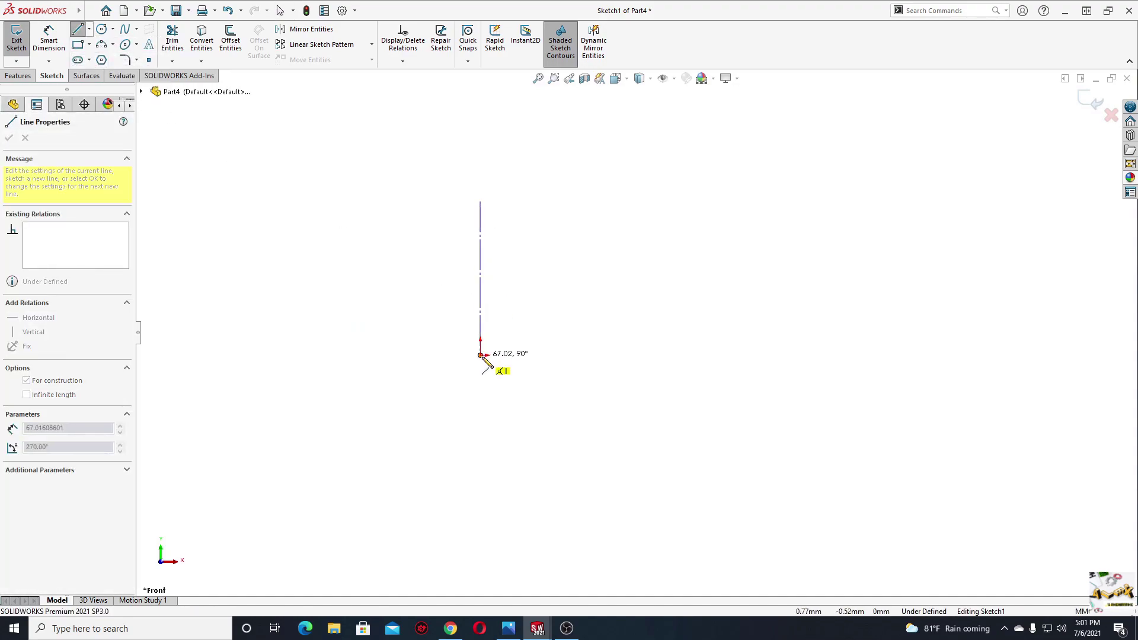
pyautogui.click(448, 350)
pyautogui.keyDown('ctrl'); pyautogui.moveTo(448, 351); pyautogui.dragTo(391, 374, button='middle'); pyautogui.keyUp('ctrl')
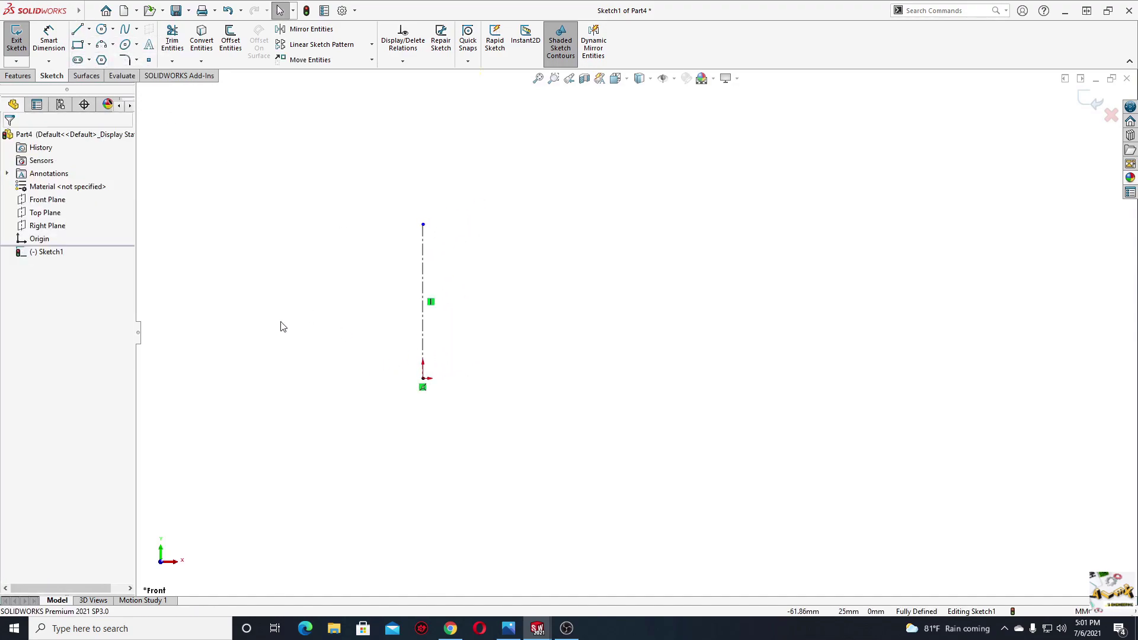
pyautogui.click(508, 628)
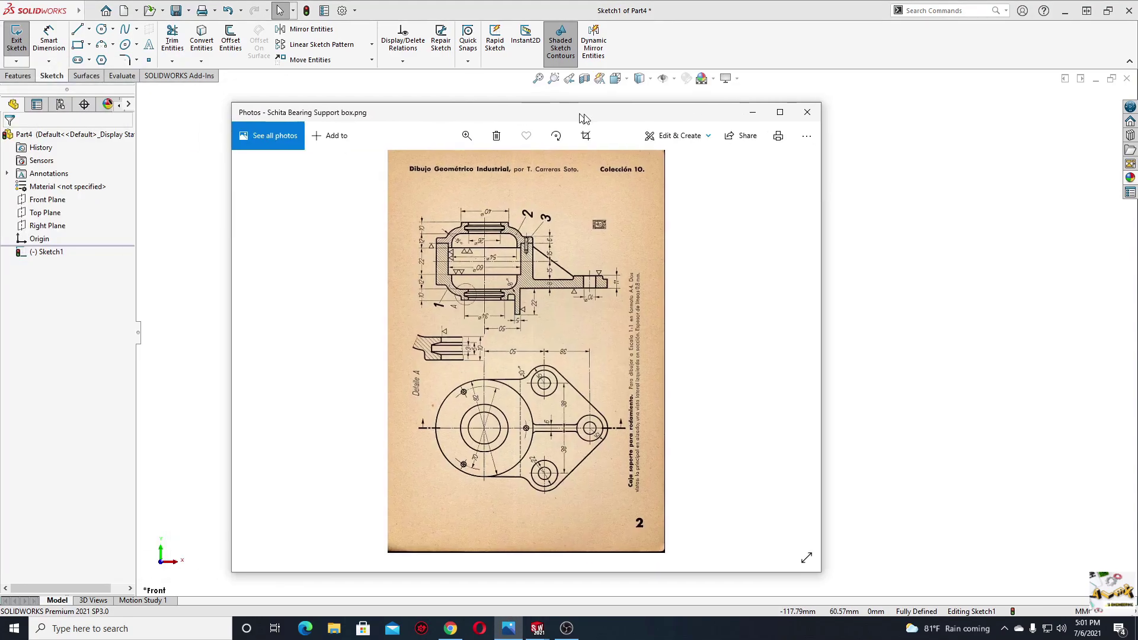
pyautogui.scroll(2, 629, 260)
pyautogui.scroll(1, 630, 259)
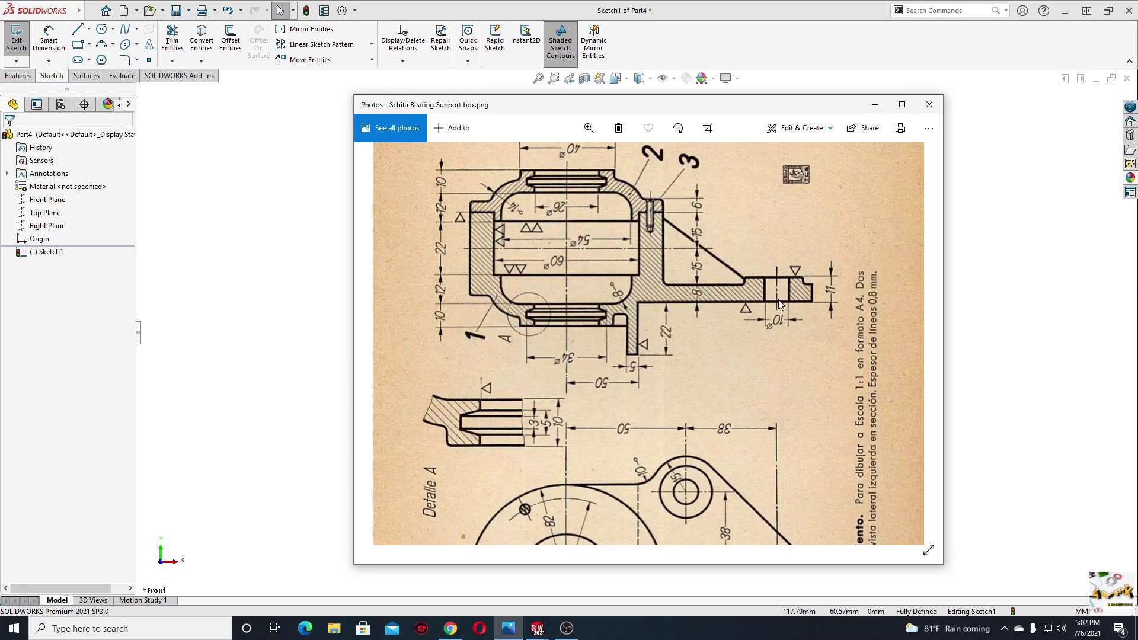
pyautogui.moveTo(652, 465); pyautogui.dragTo(649, 311)
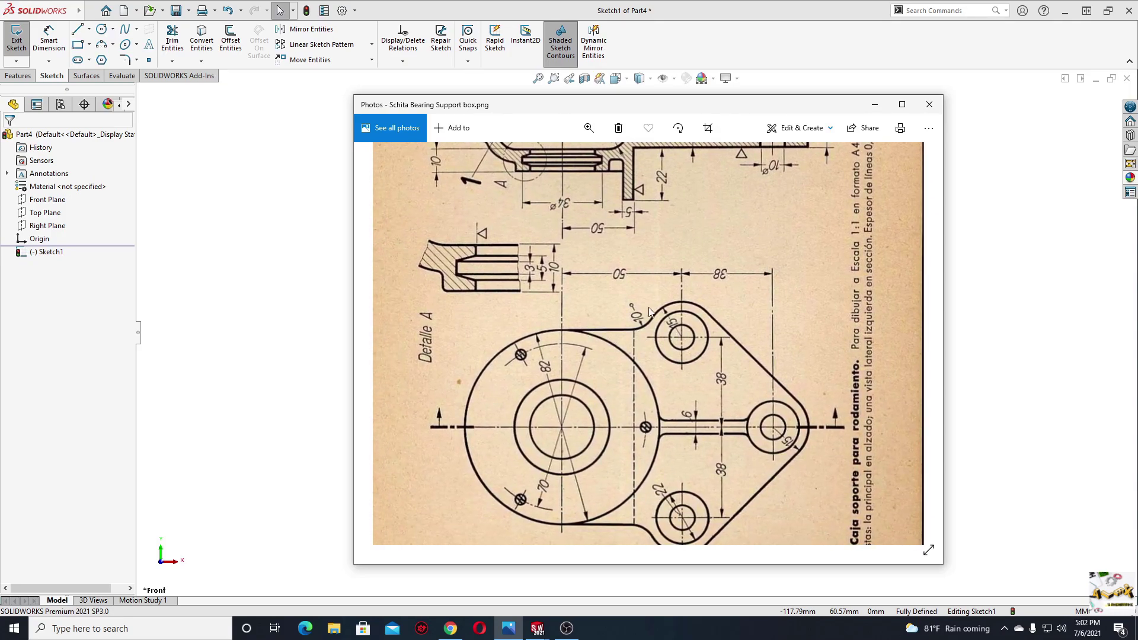
pyautogui.scroll(2, 699, 392)
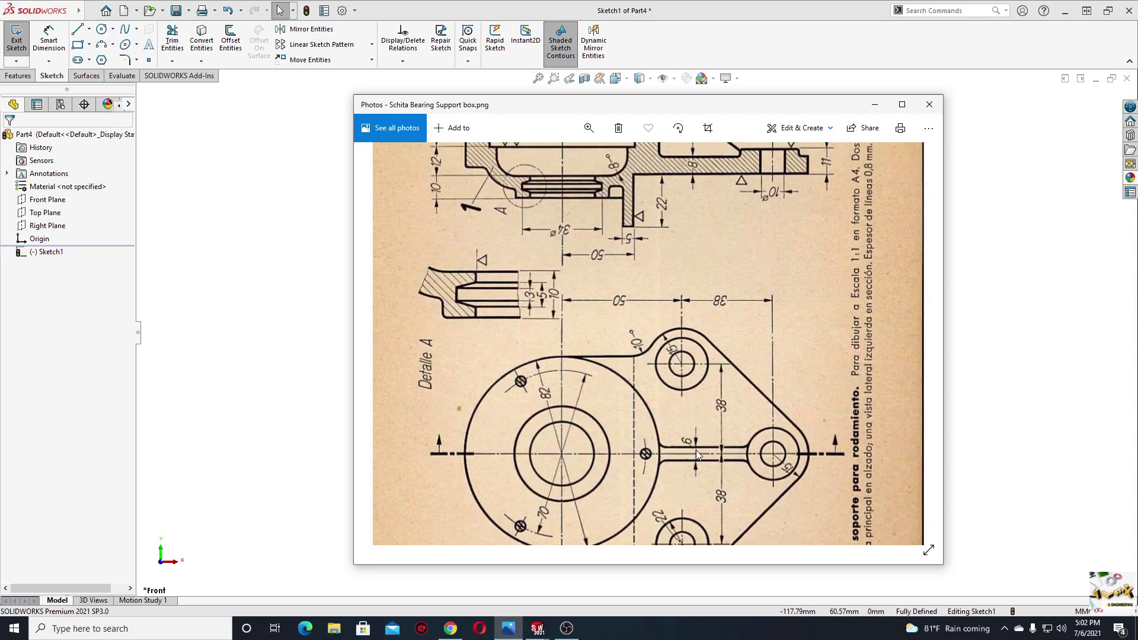
pyautogui.scroll(2, 681, 456)
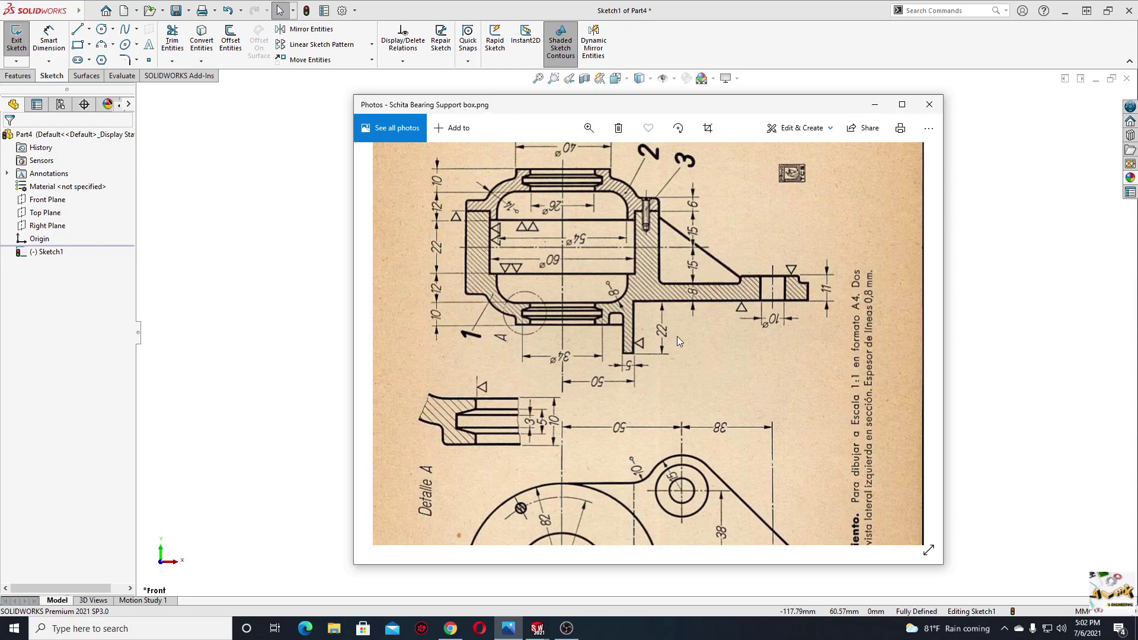
pyautogui.scroll(1, 677, 337)
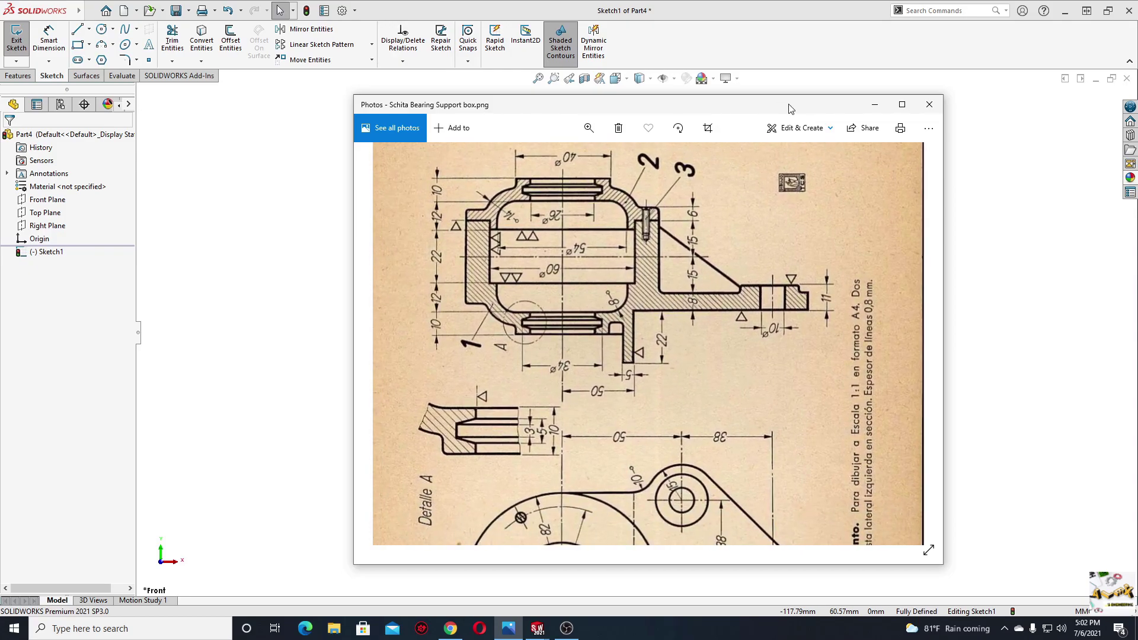
pyautogui.click(875, 104)
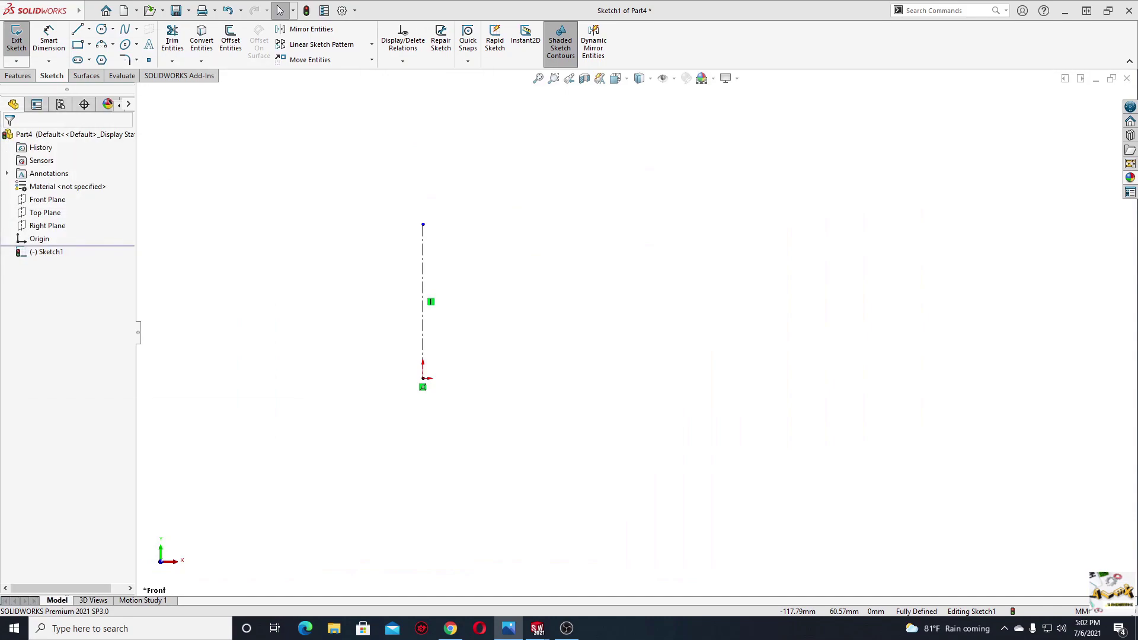
# Draw the profile's horizontal bottom edge and a short vertical step left of the centerline.
pyautogui.keyDown('ctrl'); pyautogui.moveTo(290, 279); pyautogui.dragTo(389, 296, button='middle'); pyautogui.keyUp('ctrl')
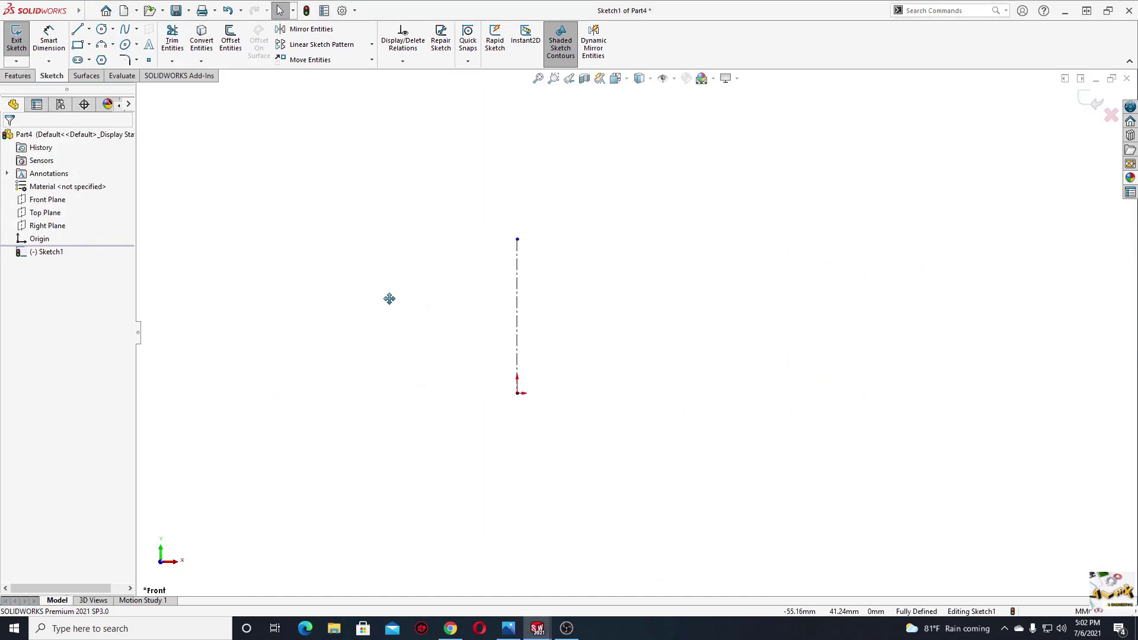
pyautogui.click(77, 31)
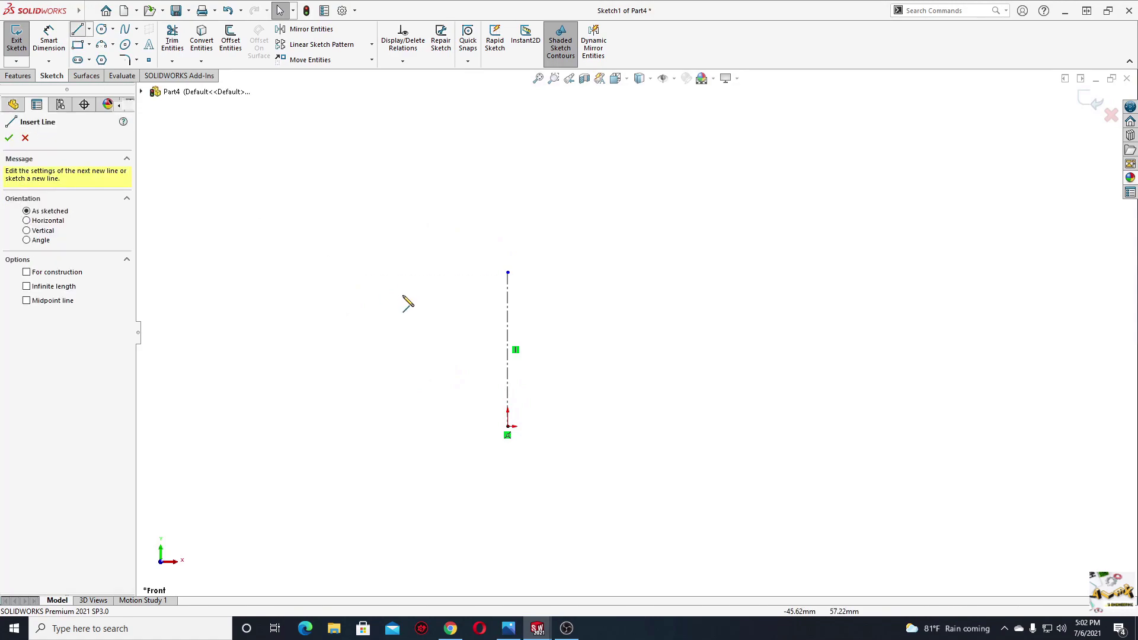
pyautogui.scroll(-1, 399, 358)
pyautogui.scroll(-2, 445, 402)
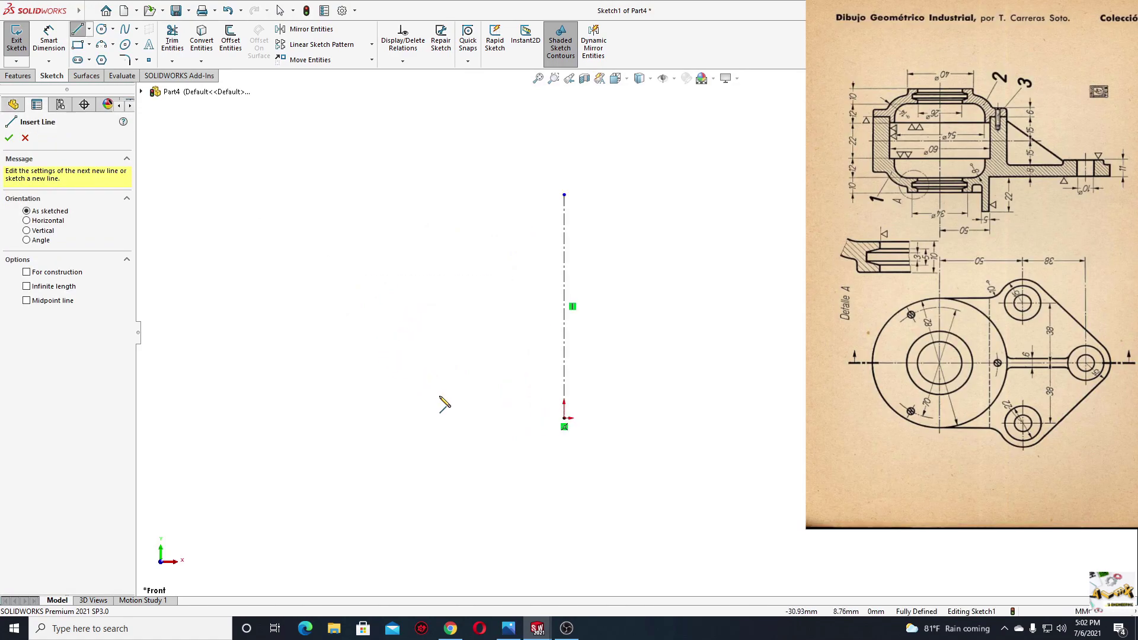
pyautogui.scroll(-1, 450, 406)
pyautogui.scroll(-1, 439, 433)
pyautogui.scroll(1, 434, 491)
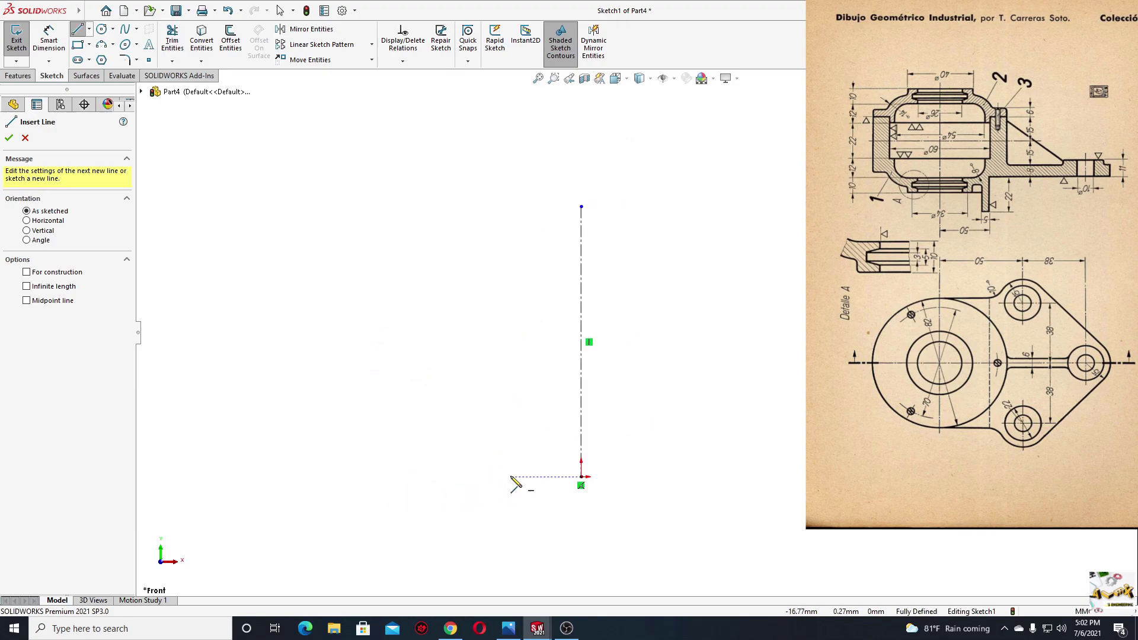
pyautogui.click(450, 477)
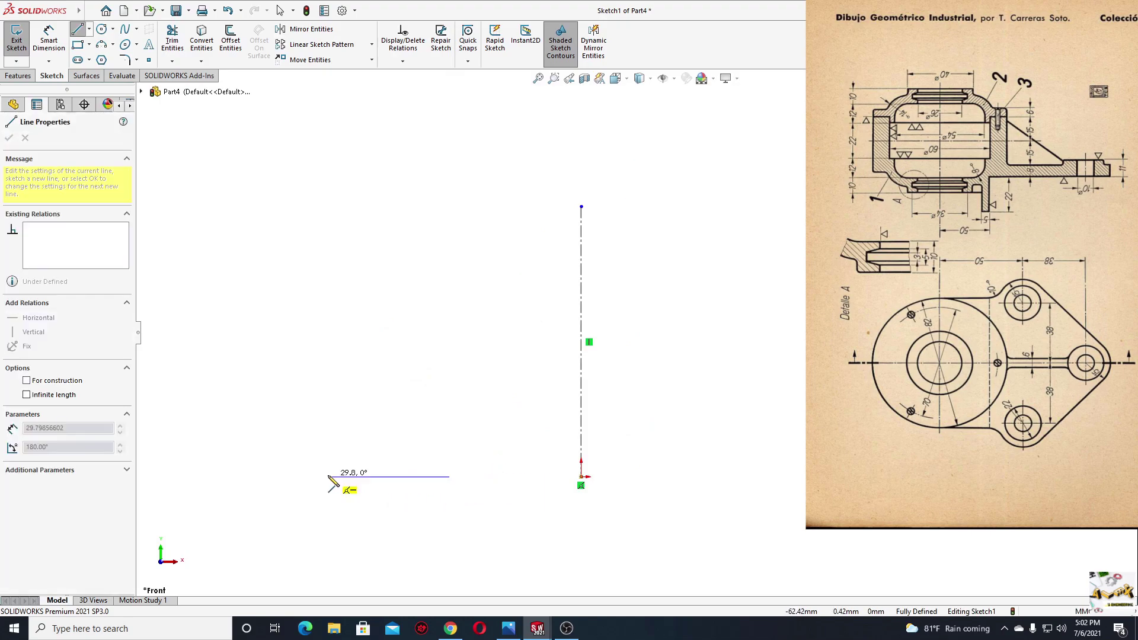
pyautogui.click(359, 476)
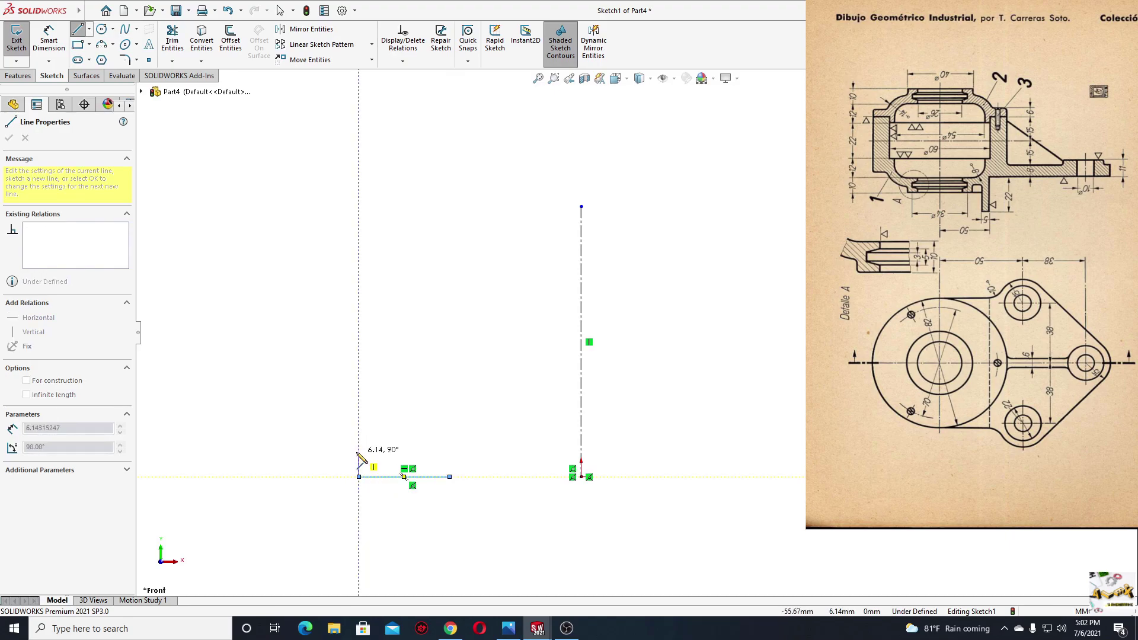
pyautogui.click(358, 452)
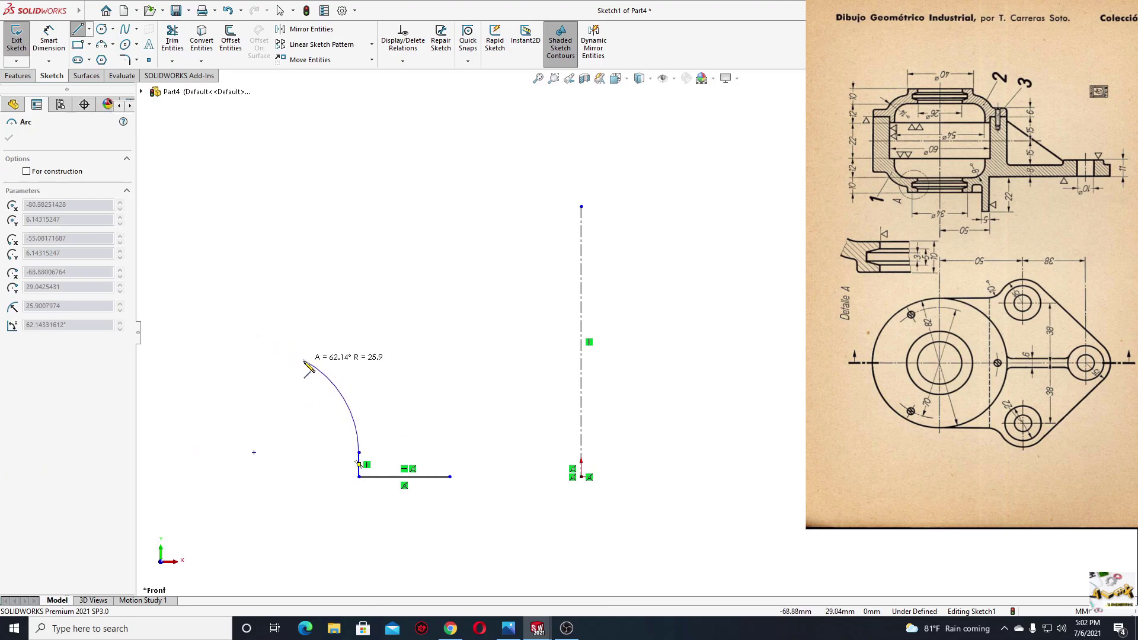
pyautogui.press('Escape')
# Add a three-point arc sweeping up and left from the top of the vertical step.
pyautogui.click(105, 47)
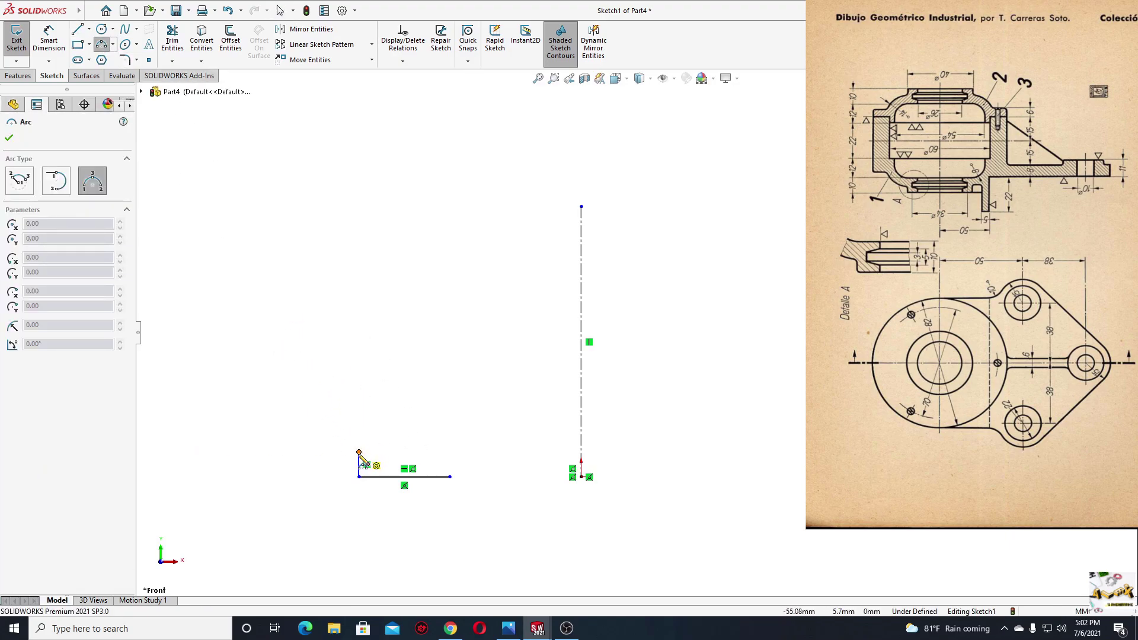
pyautogui.click(359, 453)
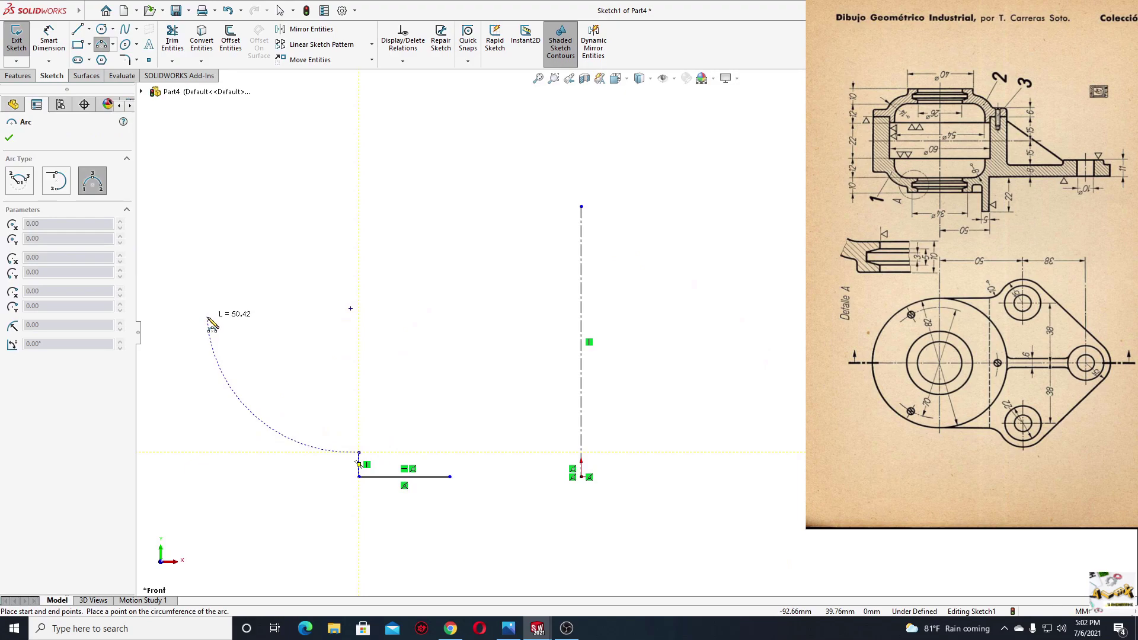
pyautogui.click(213, 323)
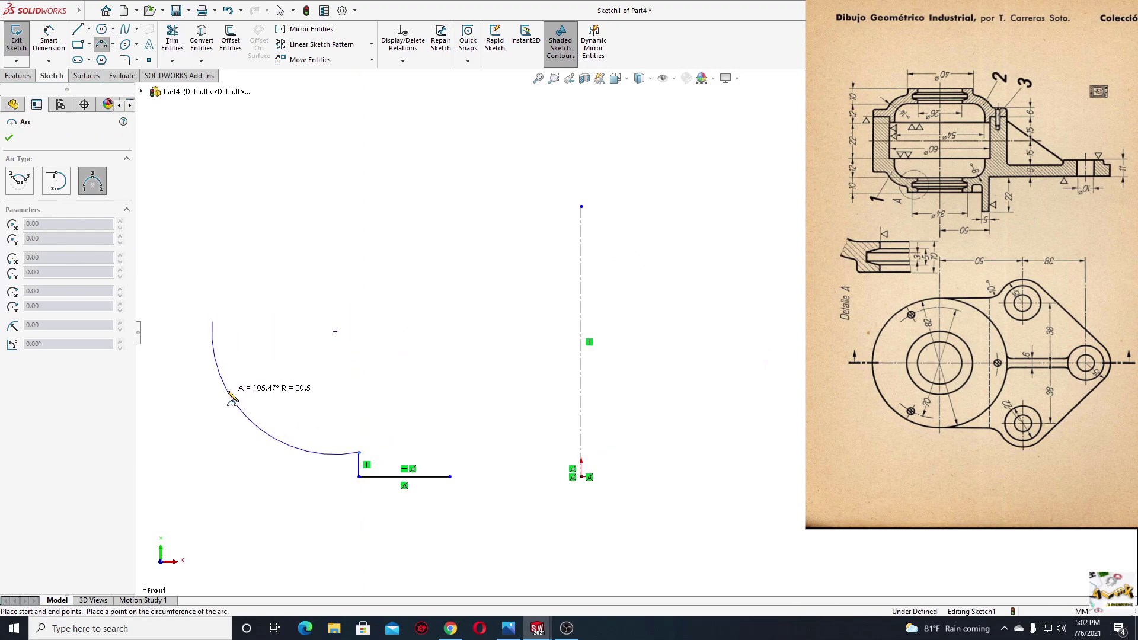
pyautogui.click(244, 413)
pyautogui.rightClick(246, 336)
pyautogui.click(272, 344)
# Nudge the arc's centre point upward and drag the arc into a flatter, larger-radius curve.
pyautogui.keyDown('ctrl'); pyautogui.moveTo(297, 409); pyautogui.dragTo(376, 442, button='middle'); pyautogui.keyUp('ctrl')
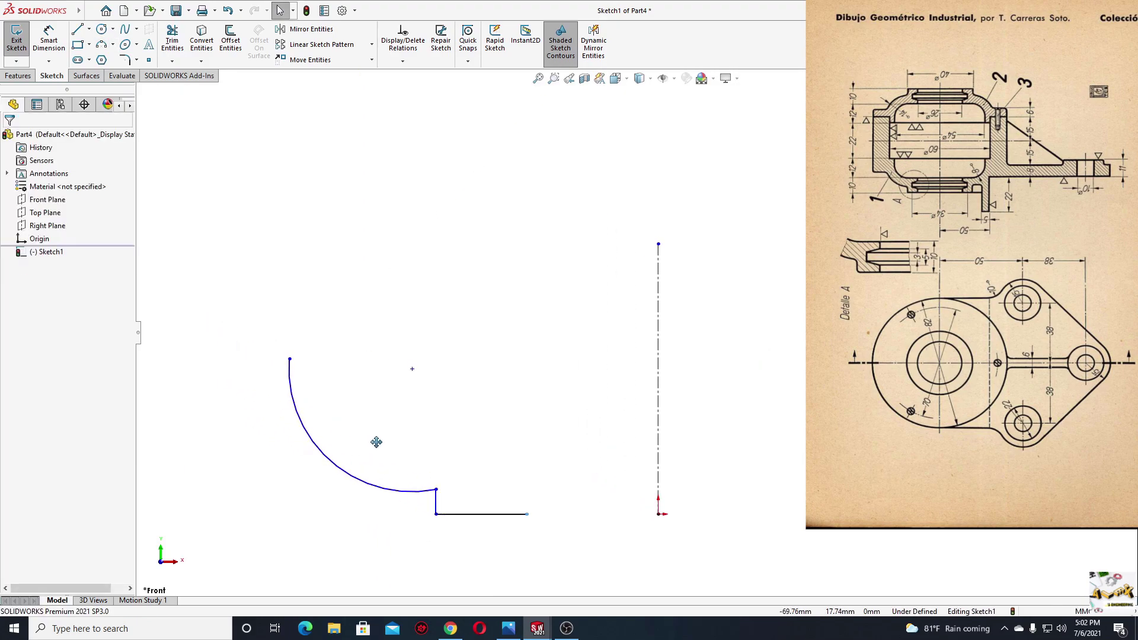
pyautogui.click(413, 369)
pyautogui.moveTo(414, 370); pyautogui.dragTo(413, 363)
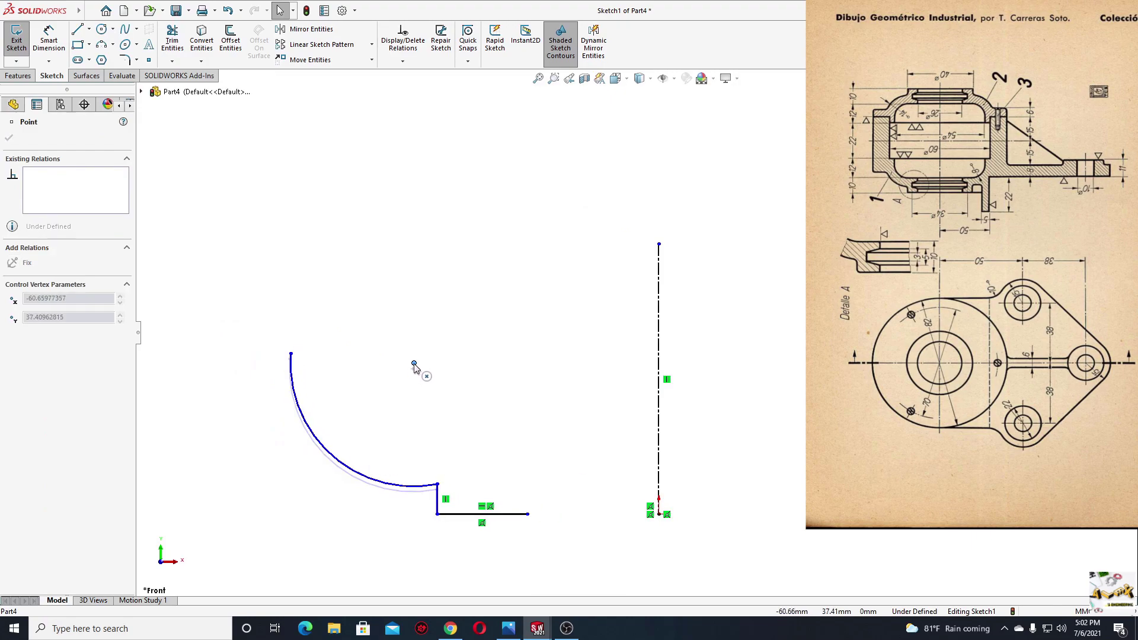
pyautogui.click(369, 399)
pyautogui.moveTo(334, 458); pyautogui.dragTo(355, 441)
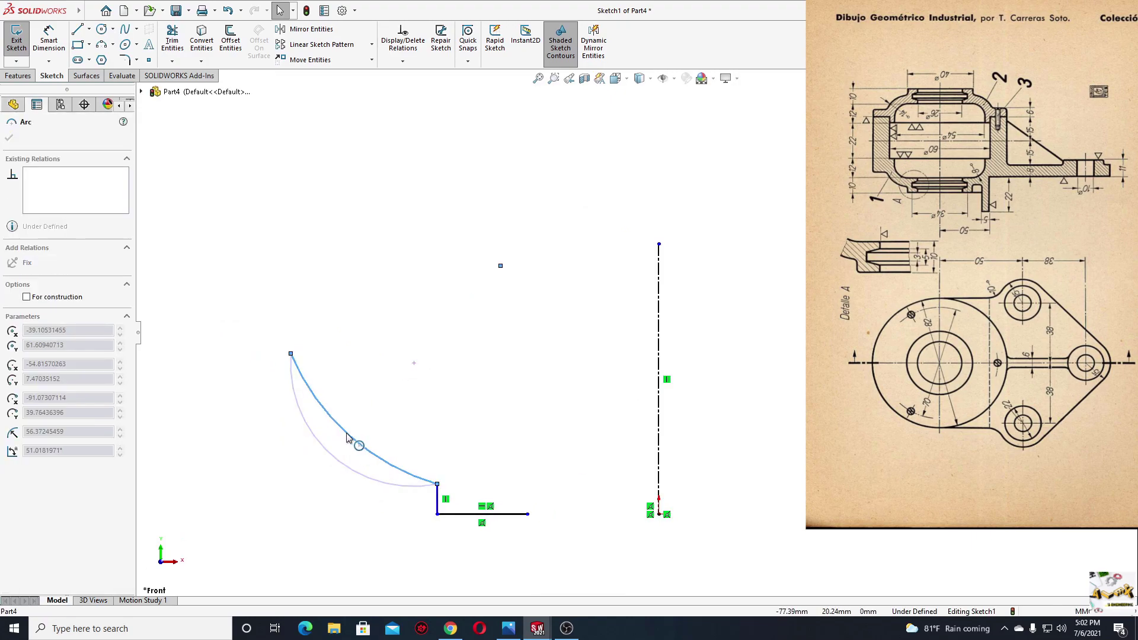
pyautogui.click(335, 320)
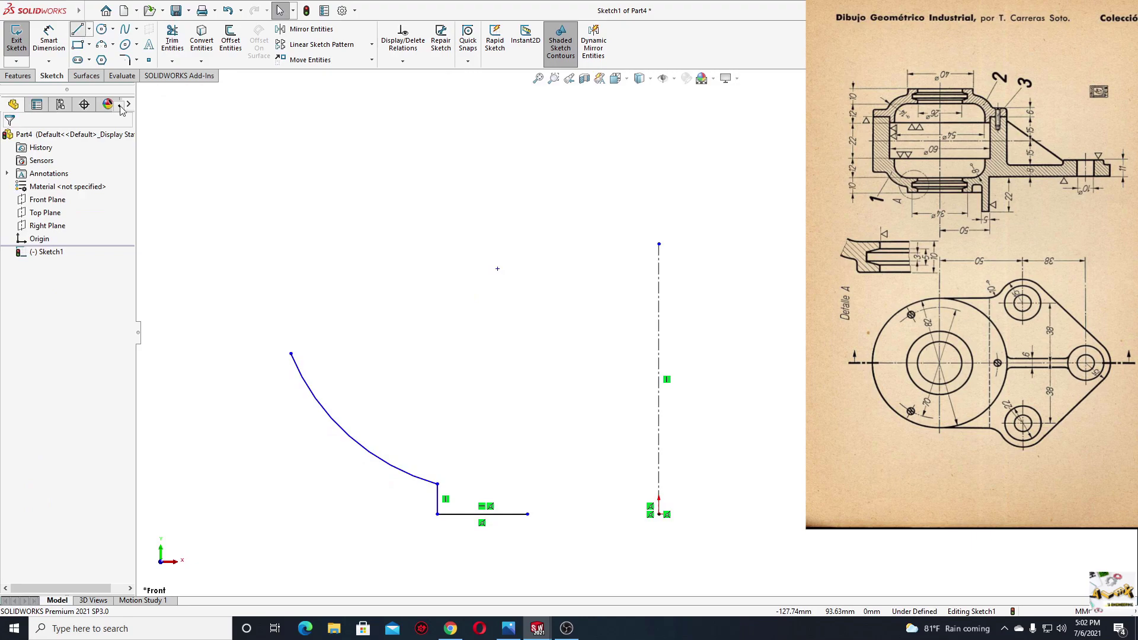
pyautogui.press('l')
pyautogui.keyDown('ctrl'); pyautogui.moveTo(304, 363); pyautogui.dragTo(336, 372, button='middle'); pyautogui.keyUp('ctrl')
# Draw the upper L-shaped wall: left edge, tall vertical, short top, long drop, step and small drop.
pyautogui.click(323, 362)
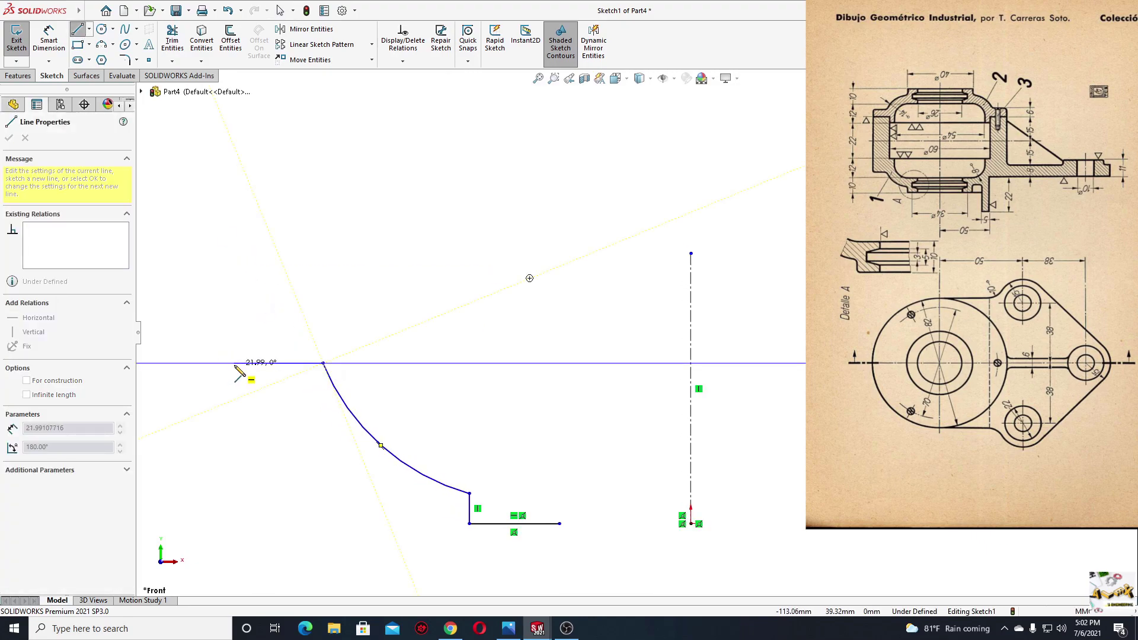
pyautogui.click(235, 363)
pyautogui.click(235, 150)
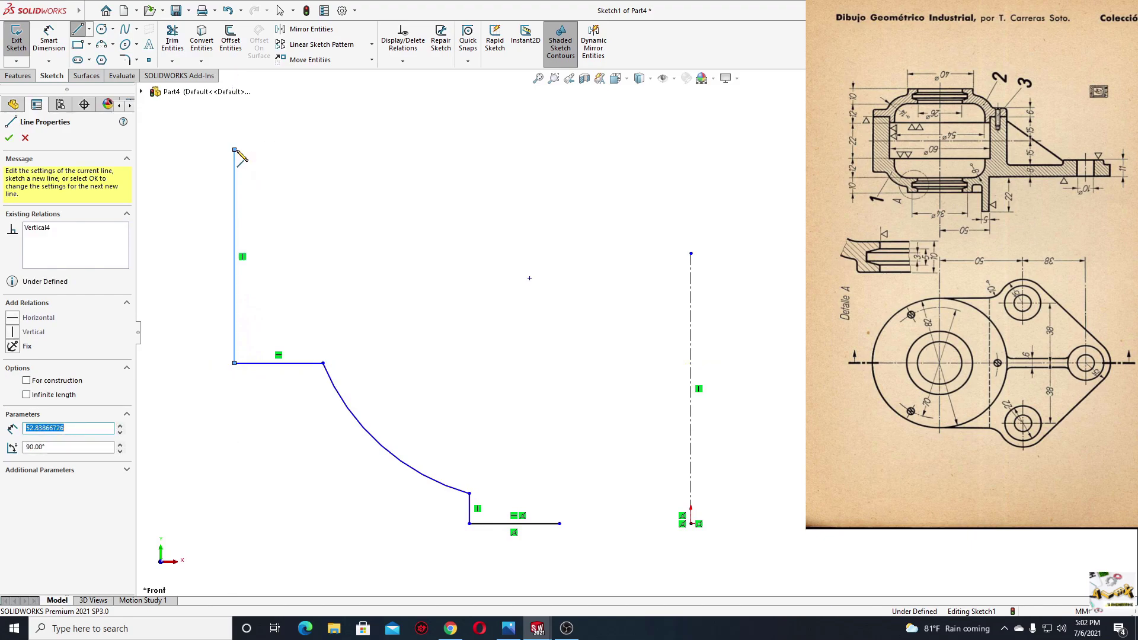
pyautogui.keyDown('ctrl'); pyautogui.moveTo(239, 155); pyautogui.dragTo(227, 233, button='middle'); pyautogui.keyUp('ctrl')
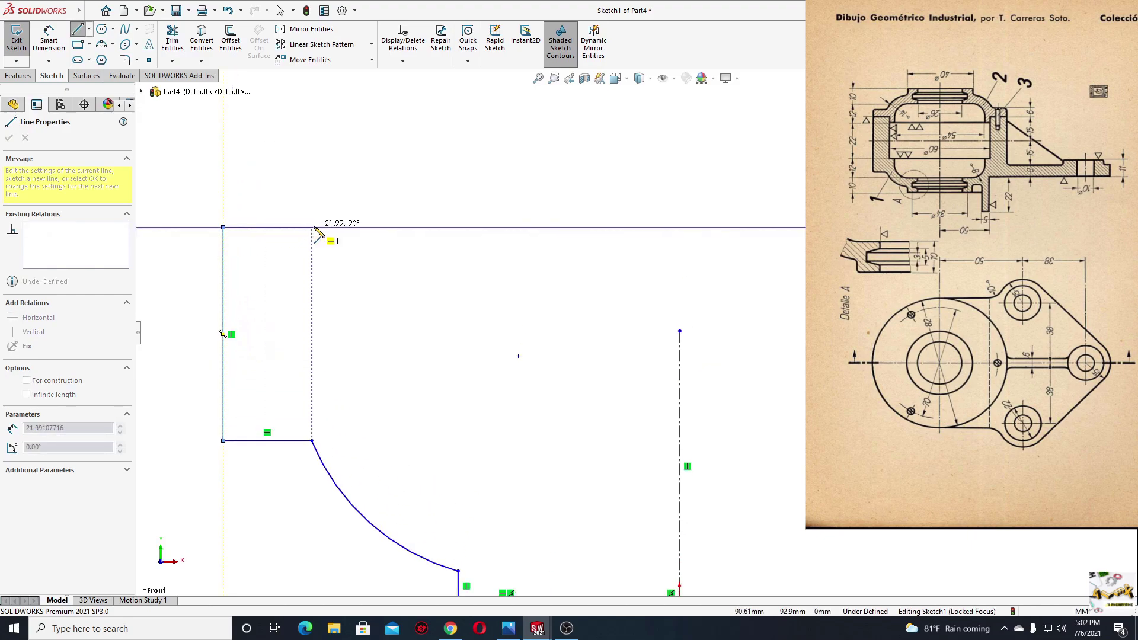
pyautogui.click(279, 228)
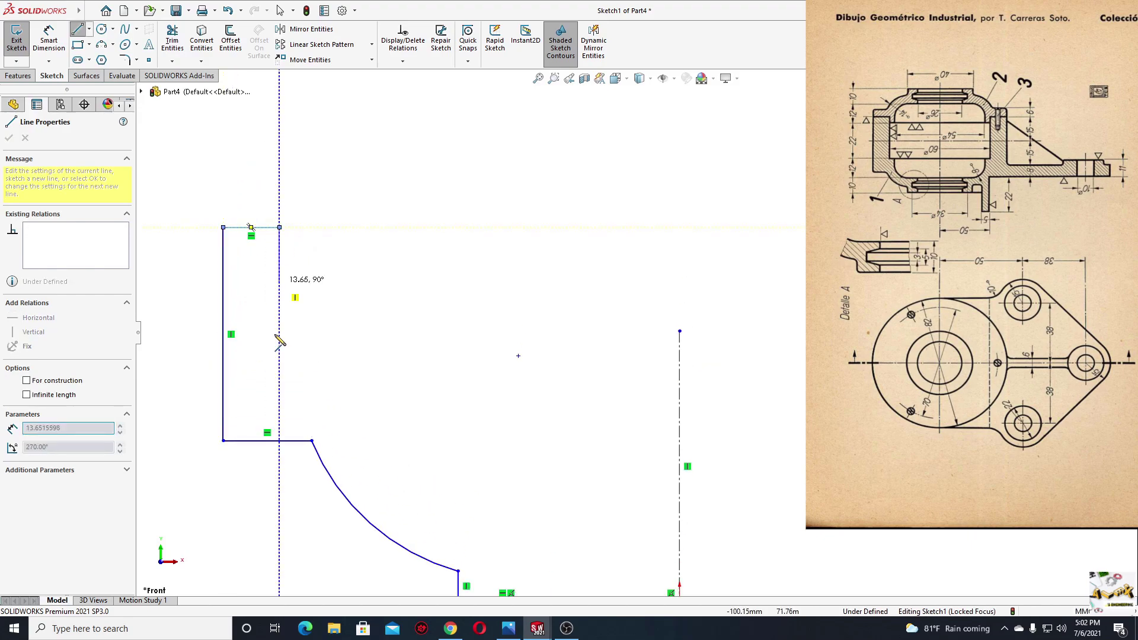
pyautogui.click(280, 391)
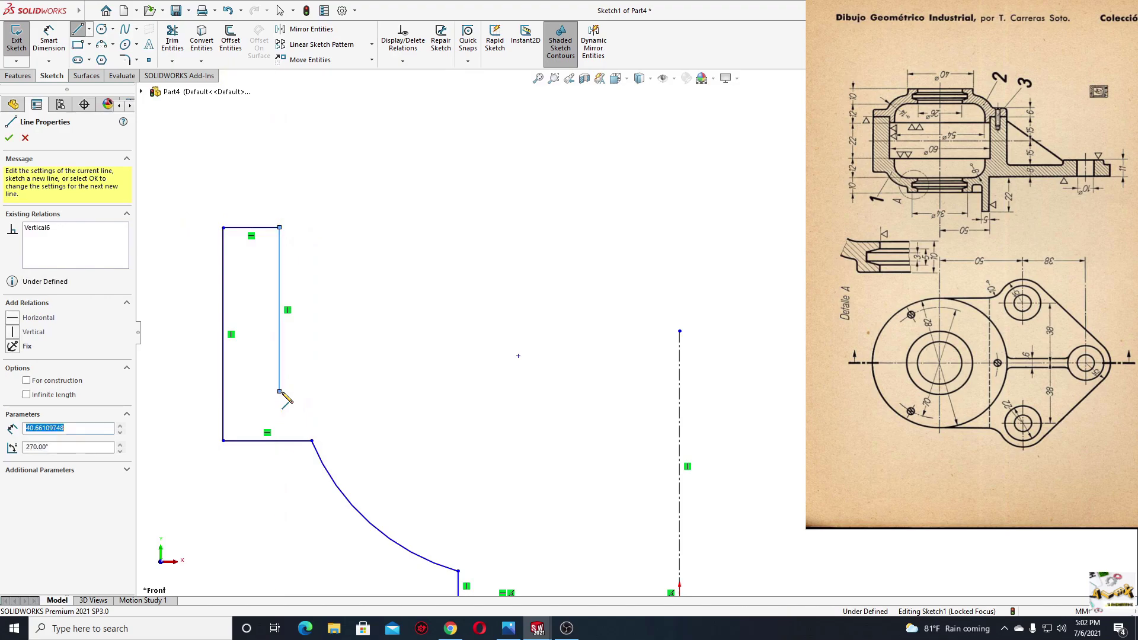
pyautogui.click(336, 392)
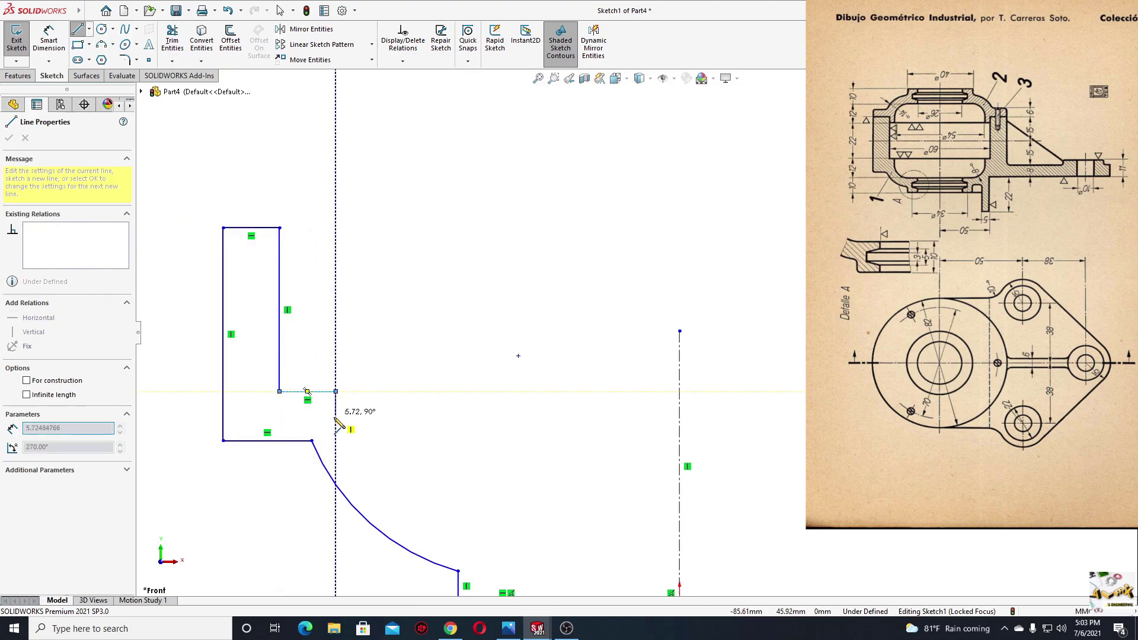
pyautogui.click(336, 417)
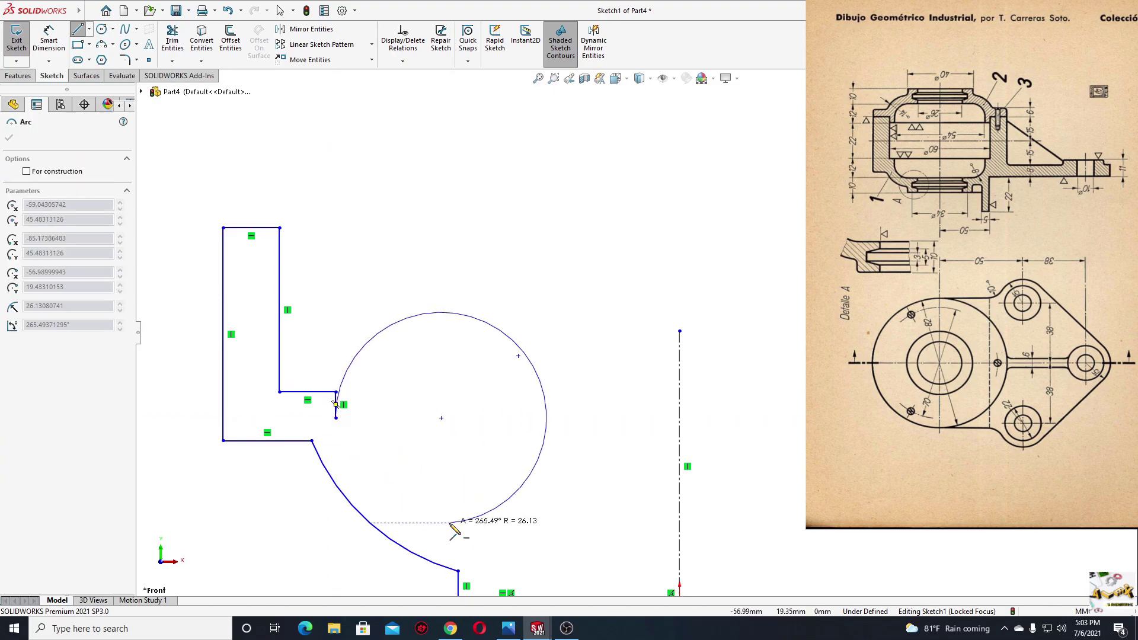
pyautogui.press('Escape')
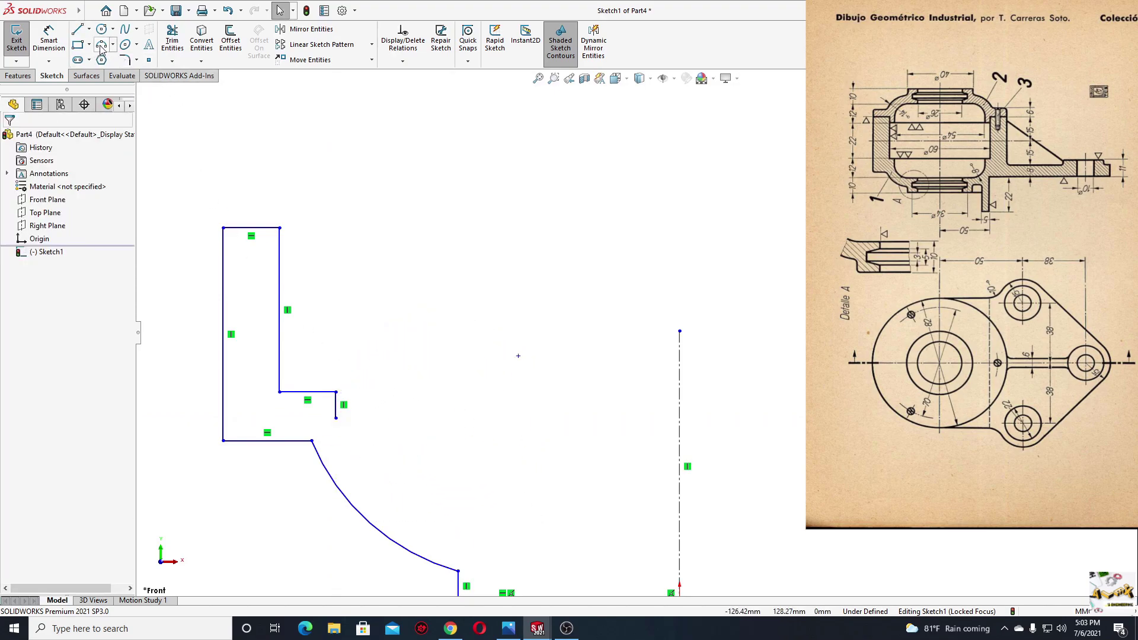
# Add a three-point inner arc curving from the short vertical edge down to the right.
pyautogui.click(101, 46)
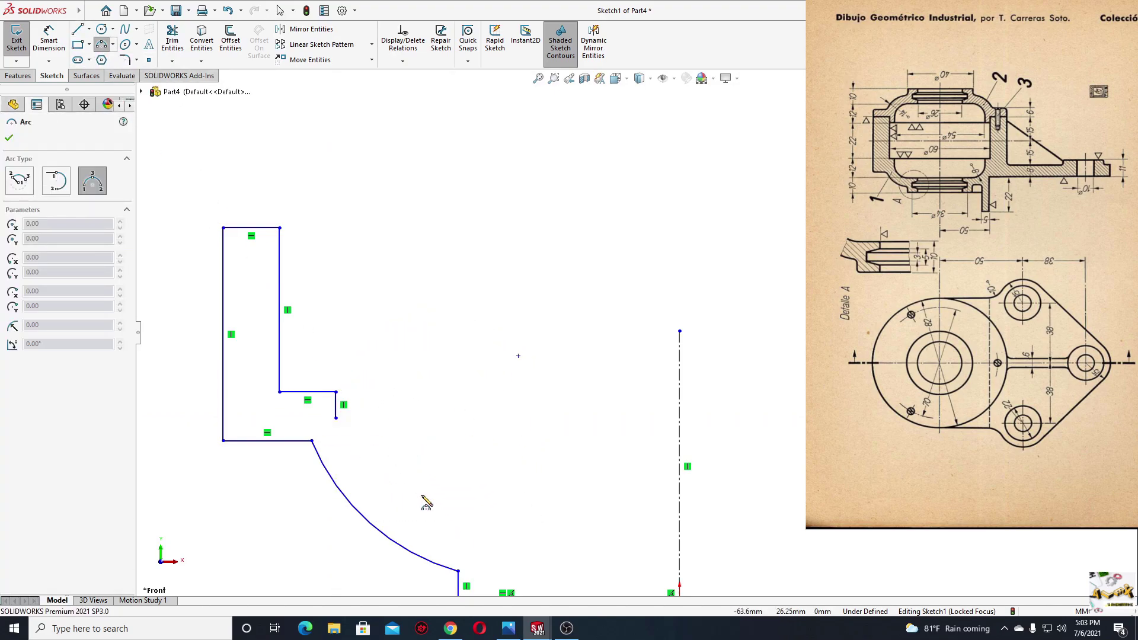
pyautogui.click(336, 418)
pyautogui.keyDown('ctrl'); pyautogui.moveTo(460, 498); pyautogui.dragTo(426, 453, button='middle'); pyautogui.keyUp('ctrl')
pyautogui.click(398, 456)
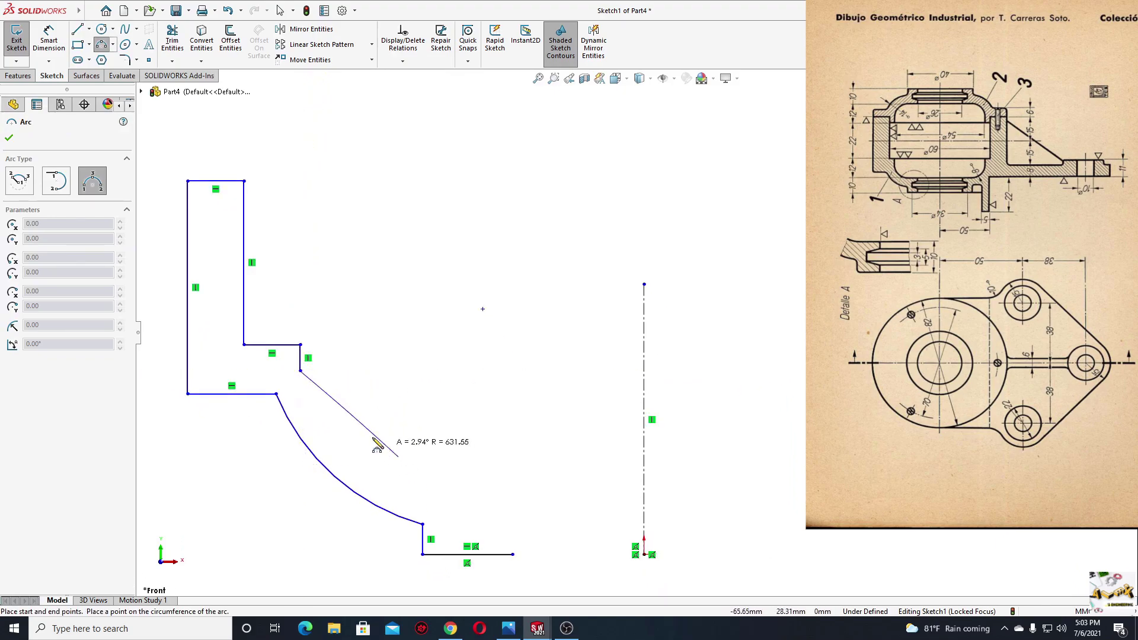
pyautogui.click(343, 441)
pyautogui.rightClick(348, 302)
pyautogui.click(361, 309)
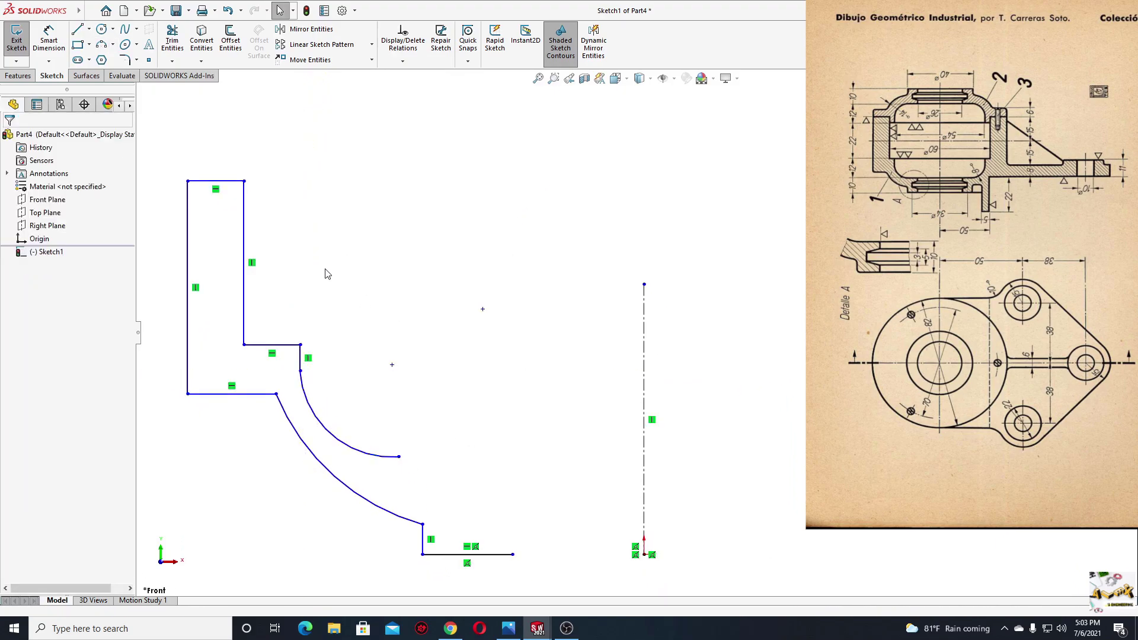
# Draw the notched right end with horizontal, vertical and diagonal edges to close the profile.
pyautogui.click(81, 33)
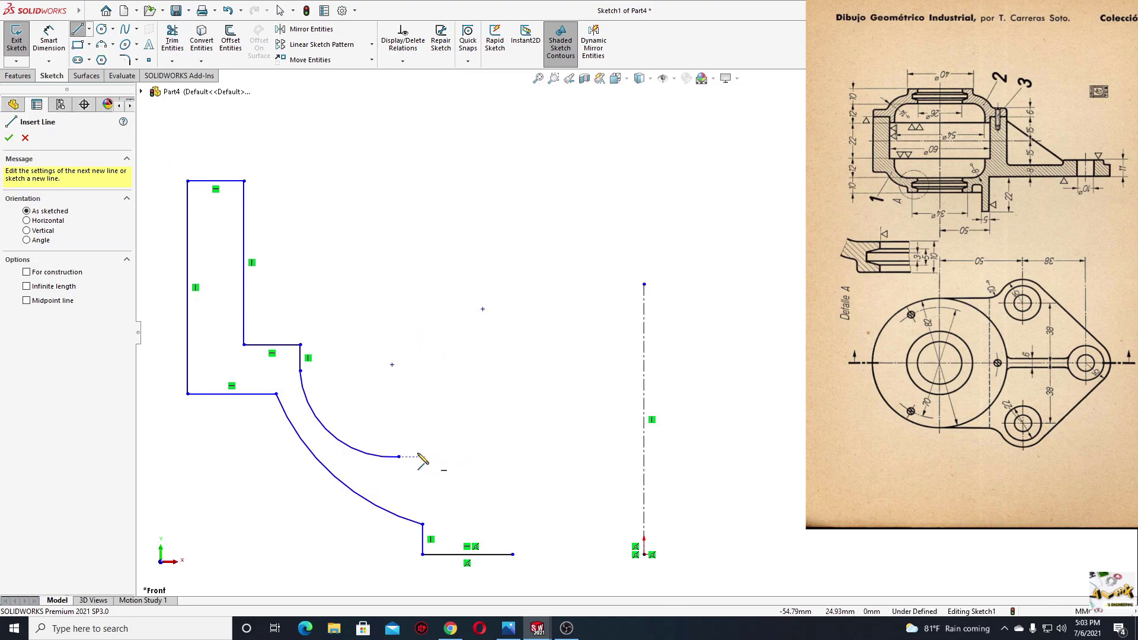
pyautogui.click(398, 457)
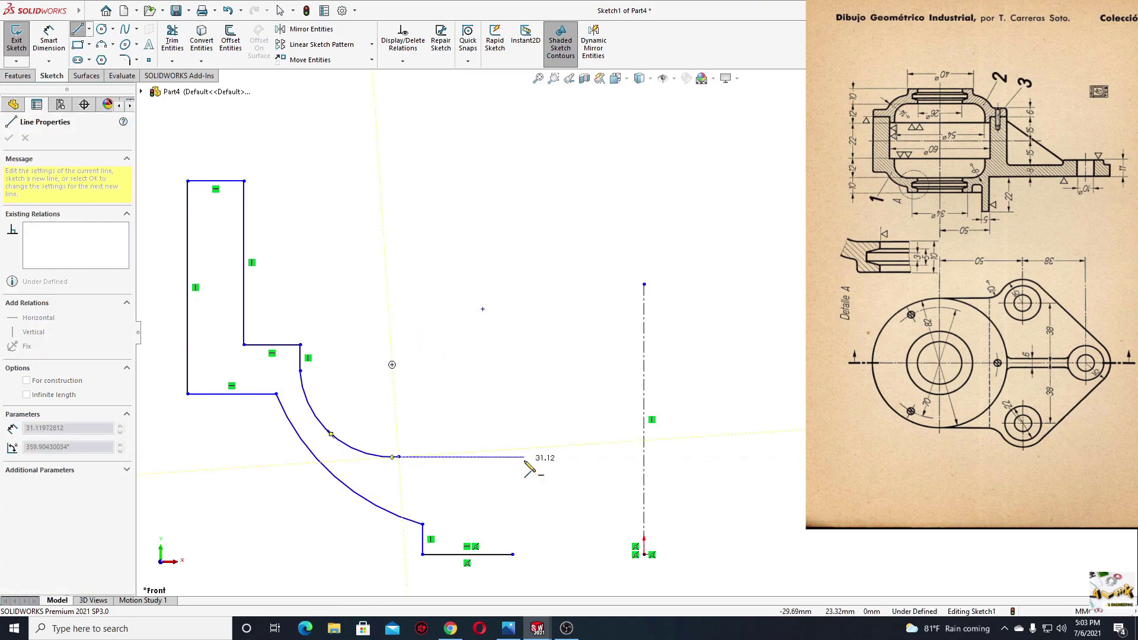
pyautogui.click(512, 456)
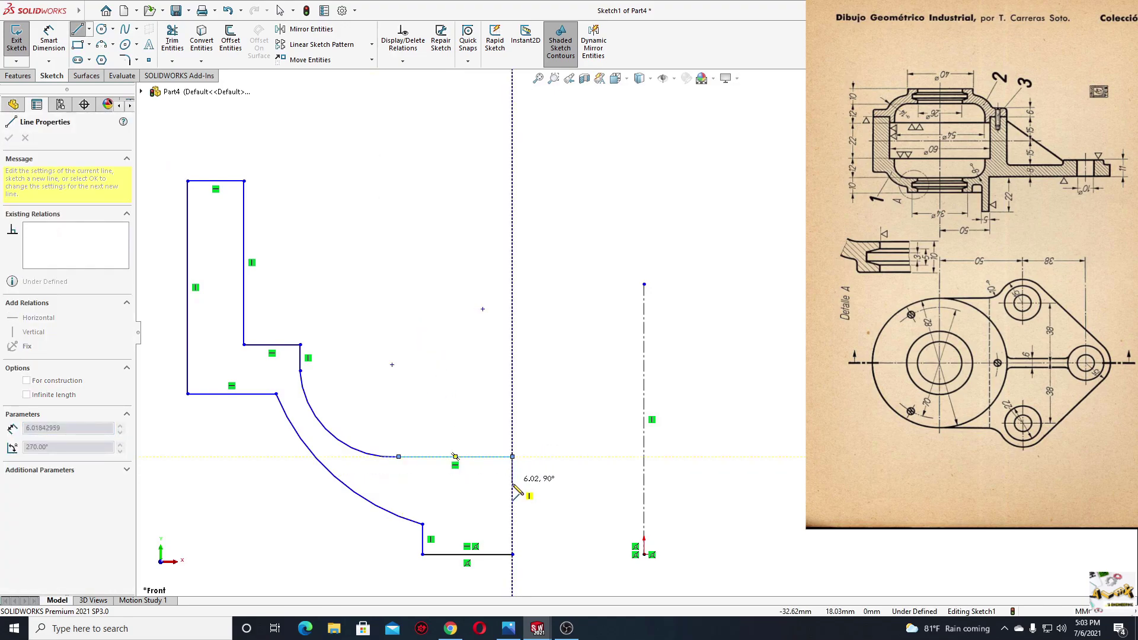
pyautogui.click(512, 486)
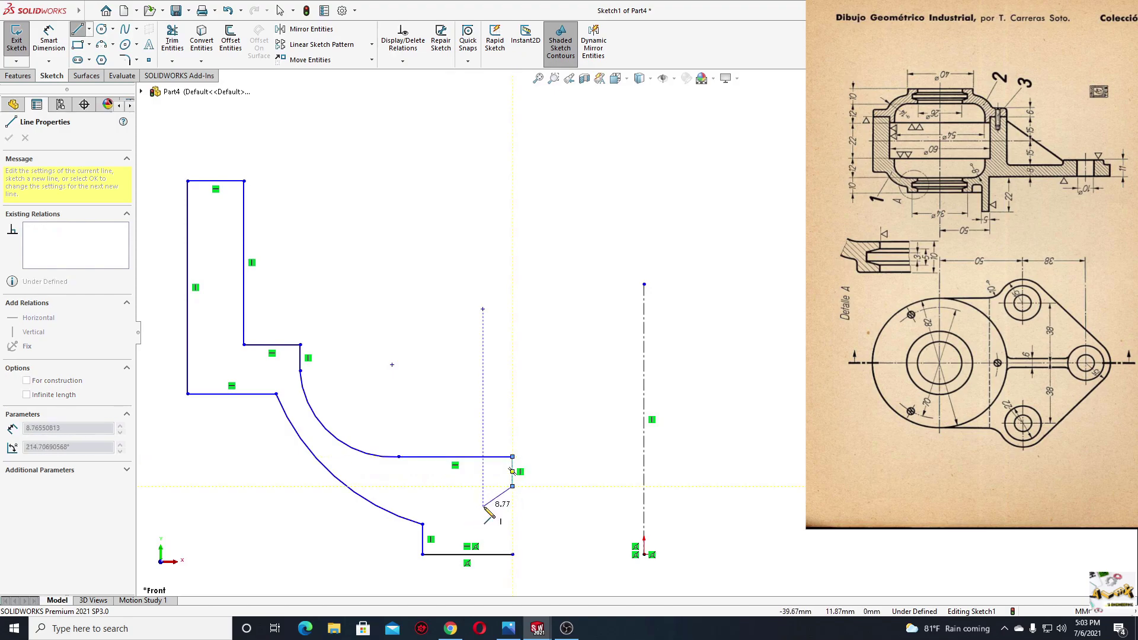
pyautogui.click(482, 509)
pyautogui.click(482, 524)
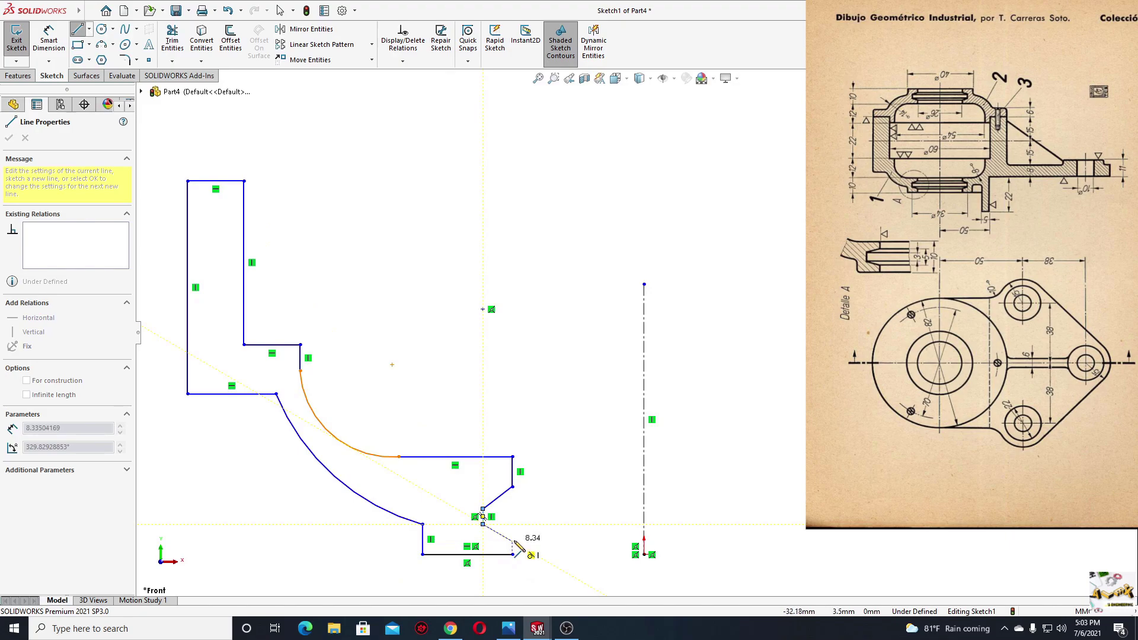
pyautogui.click(512, 541)
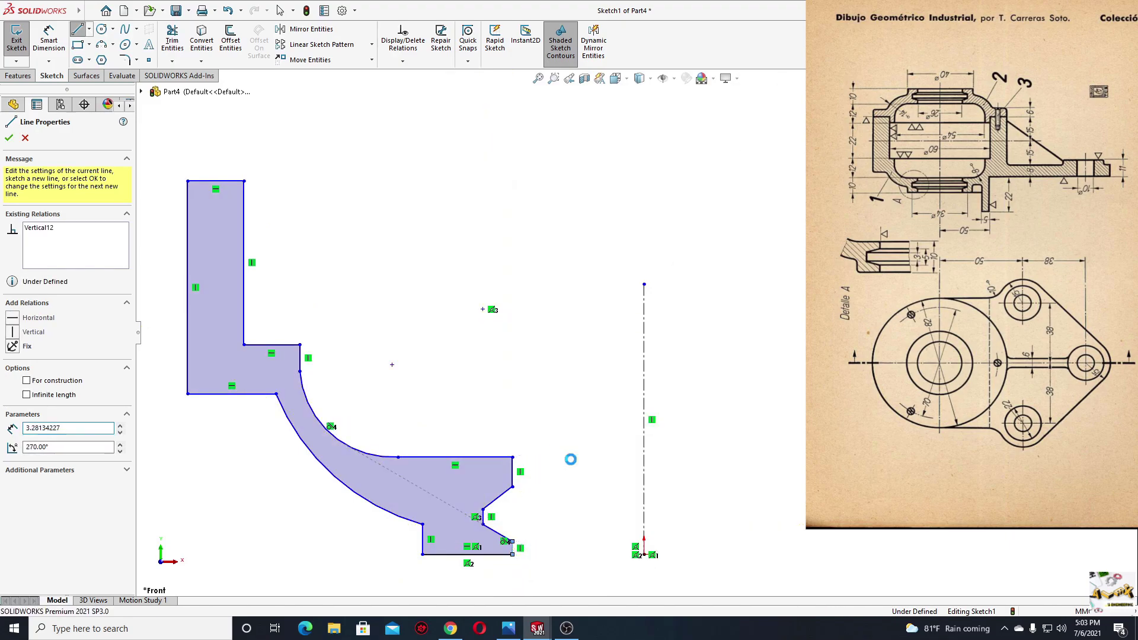
# Make the two right-end vertical edges collinear.
pyautogui.press('Escape')
pyautogui.click(535, 466)
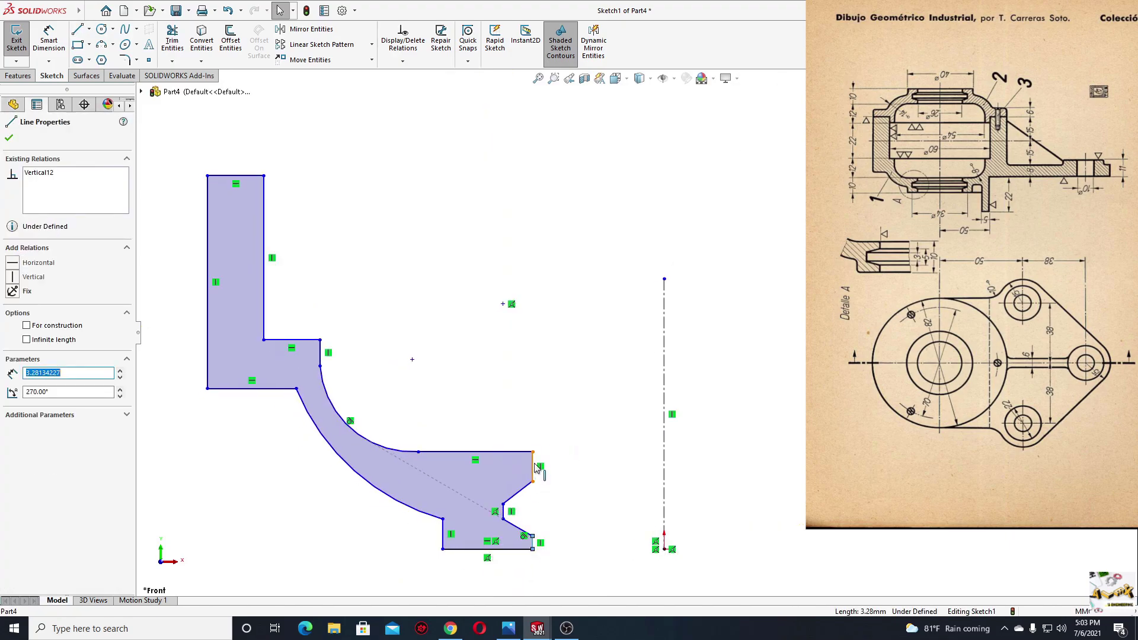
pyautogui.keyDown('ctrl'); pyautogui.click(533, 542); pyautogui.keyUp('ctrl')
pyautogui.click(662, 418)
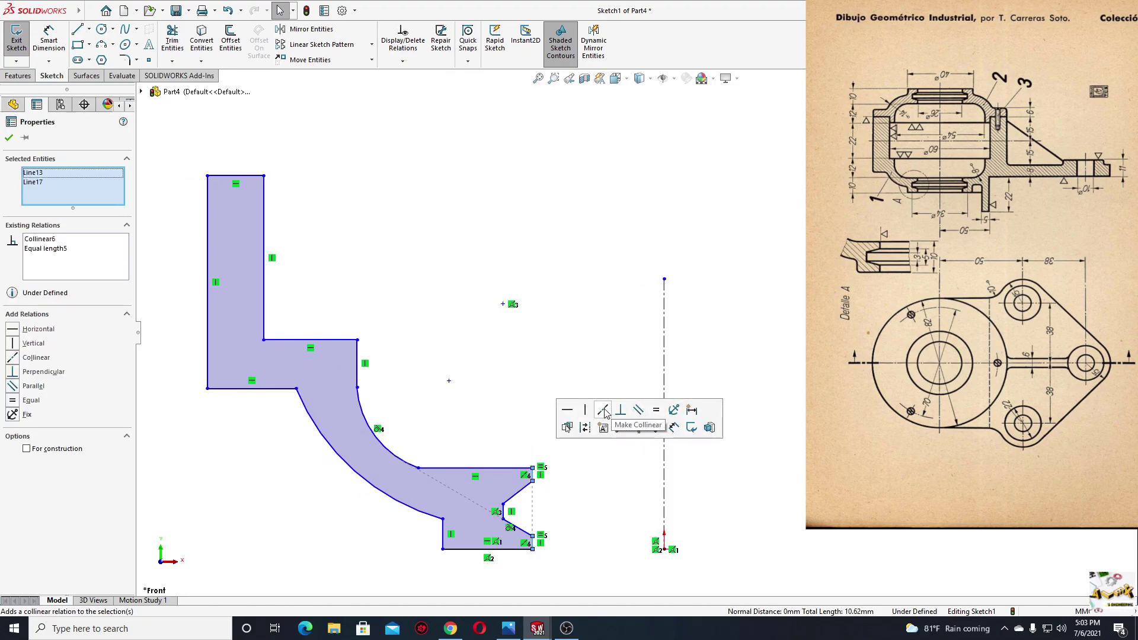
pyautogui.click(490, 435)
pyautogui.scroll(-1, 460, 543)
pyautogui.scroll(-1, 460, 543)
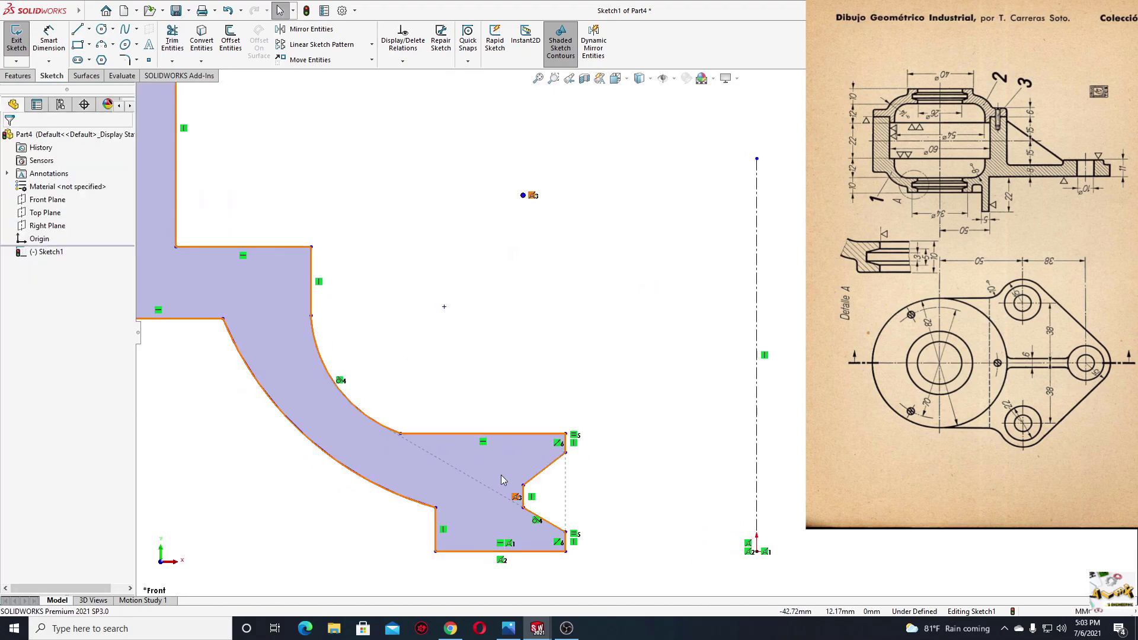
# Make the inner arc tangent to the top edge where they meet.
pyautogui.click(401, 435)
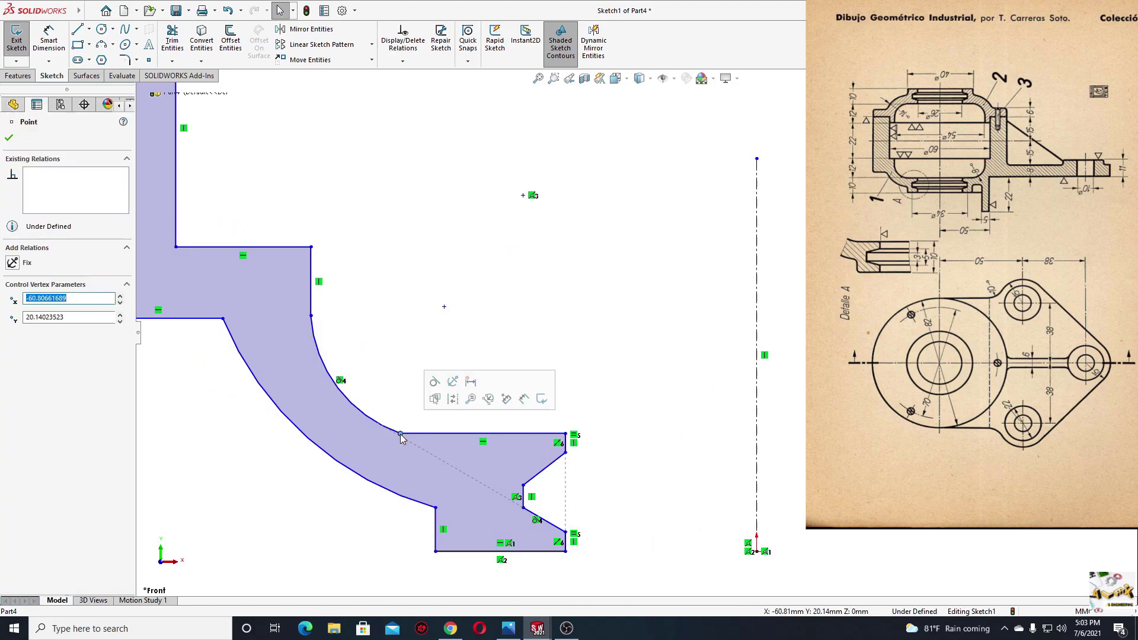
pyautogui.click(436, 396)
pyautogui.click(409, 346)
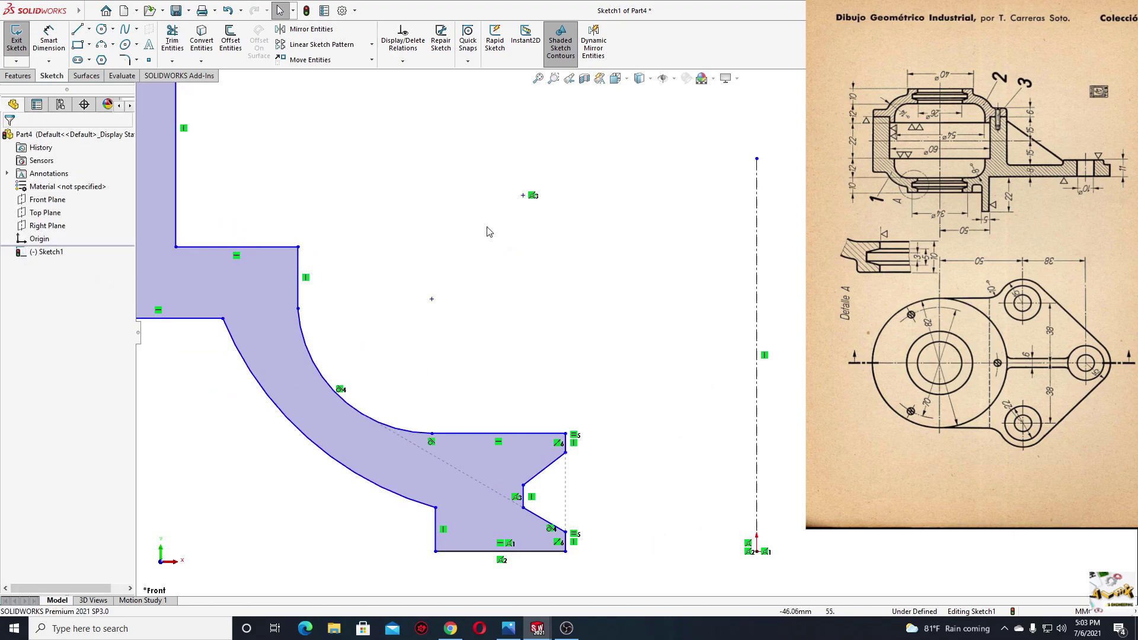
pyautogui.scroll(1, 507, 308)
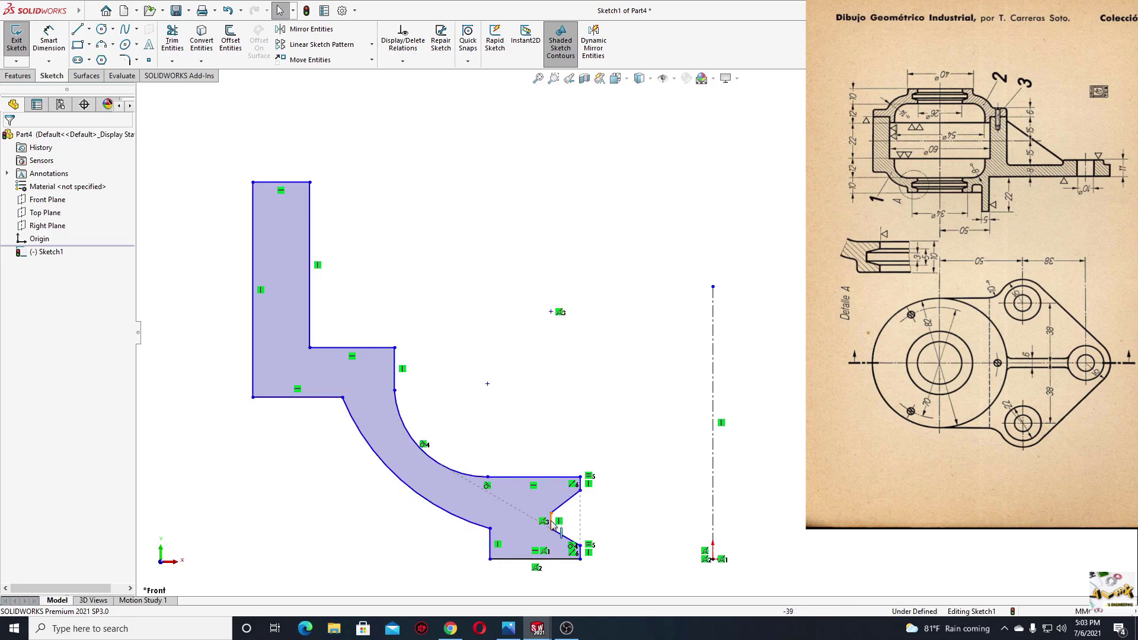
# Delete the stray notch relation and make the inner arc tangent to the vertical edge.
pyautogui.rightClick(561, 314)
pyautogui.click(592, 467)
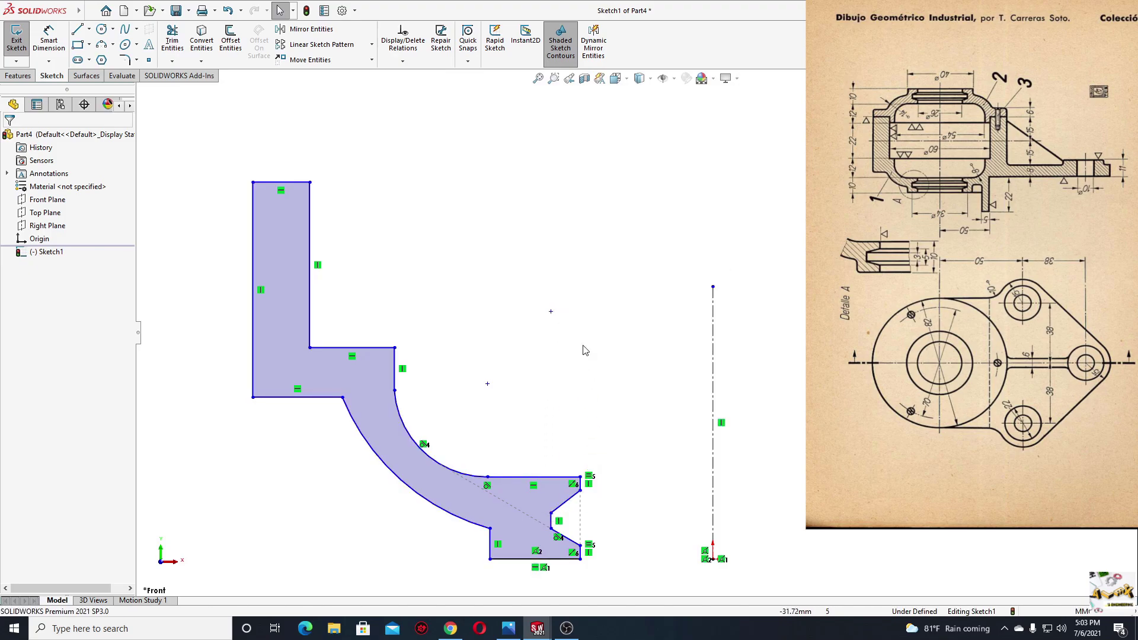
pyautogui.click(487, 385)
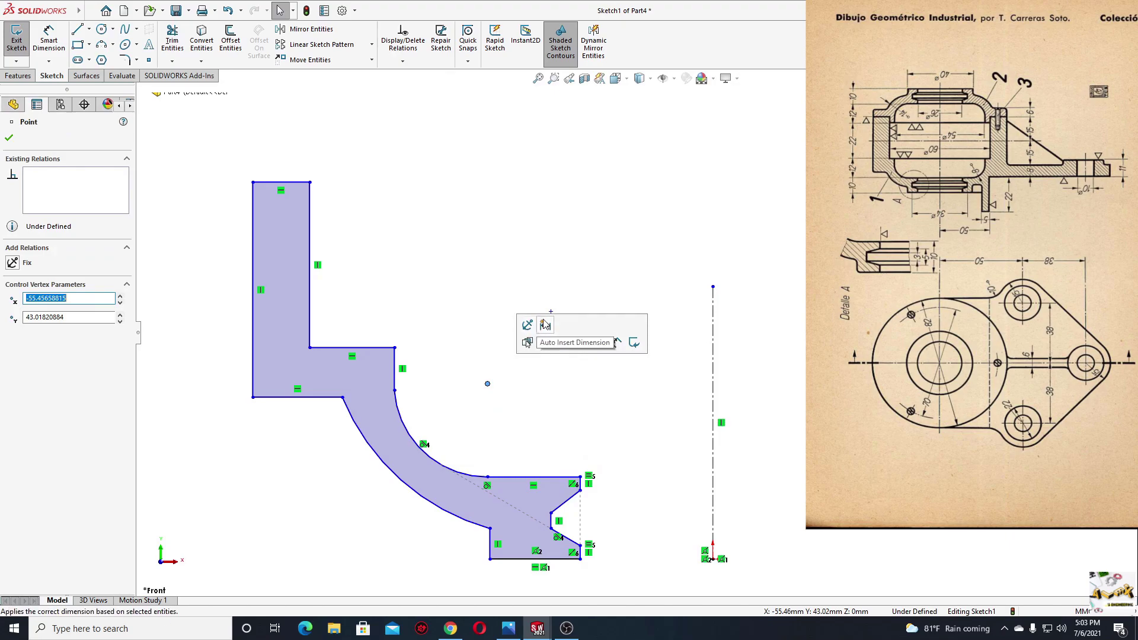
pyautogui.press('Escape')
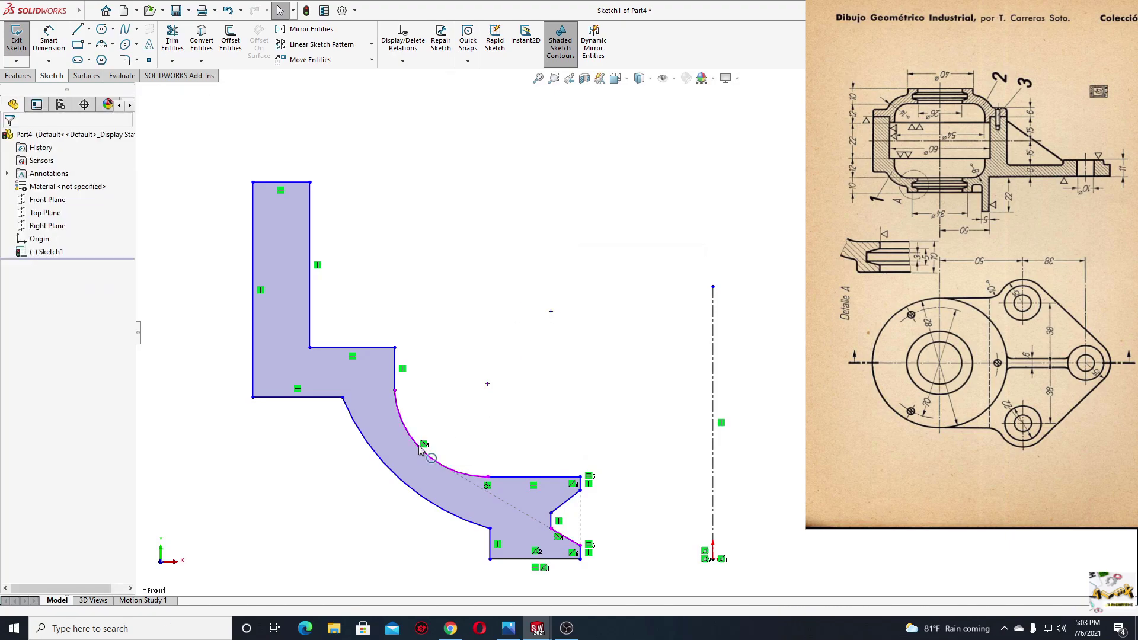
pyautogui.click(394, 392)
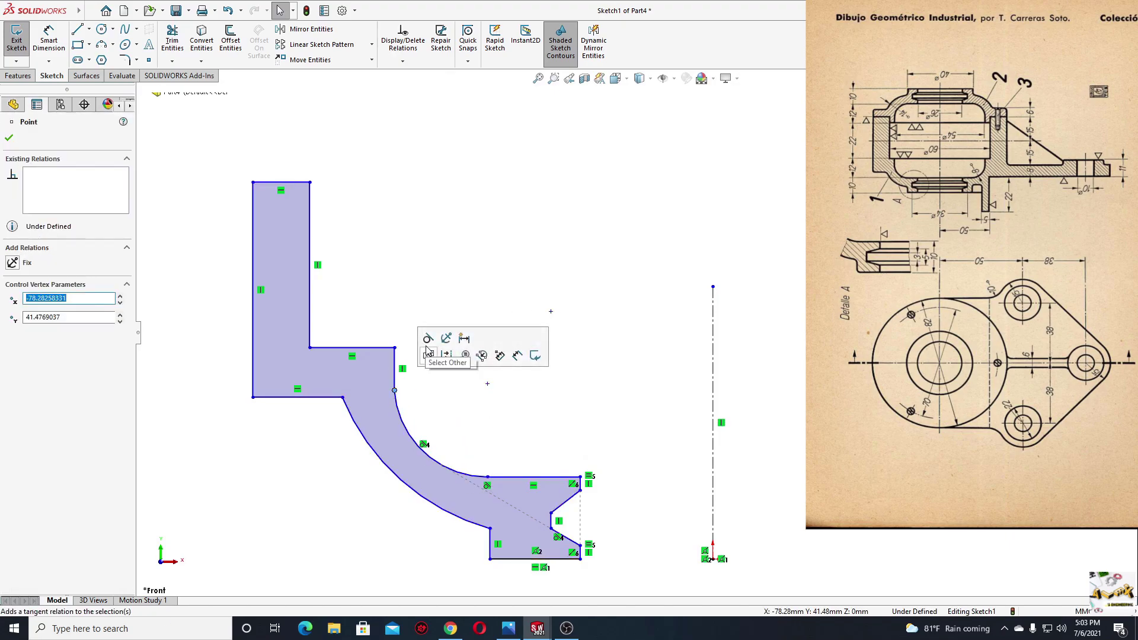
pyautogui.click(431, 351)
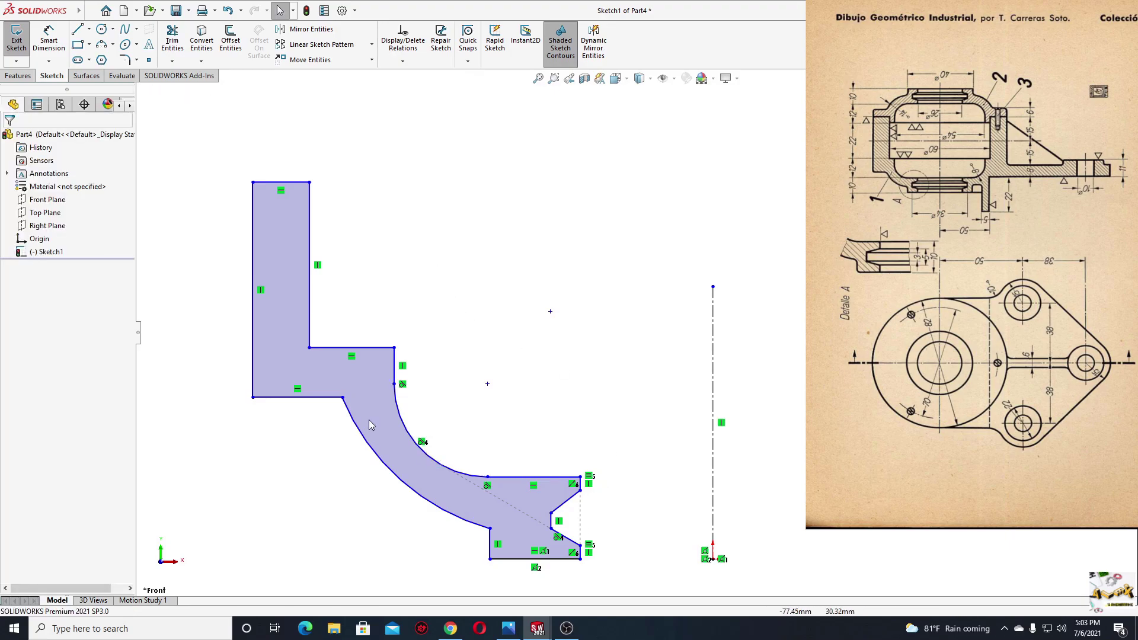
# Draw a horizontal centerline starting at the notch tip.
pyautogui.click(89, 28)
pyautogui.click(106, 55)
pyautogui.scroll(-3, 508, 505)
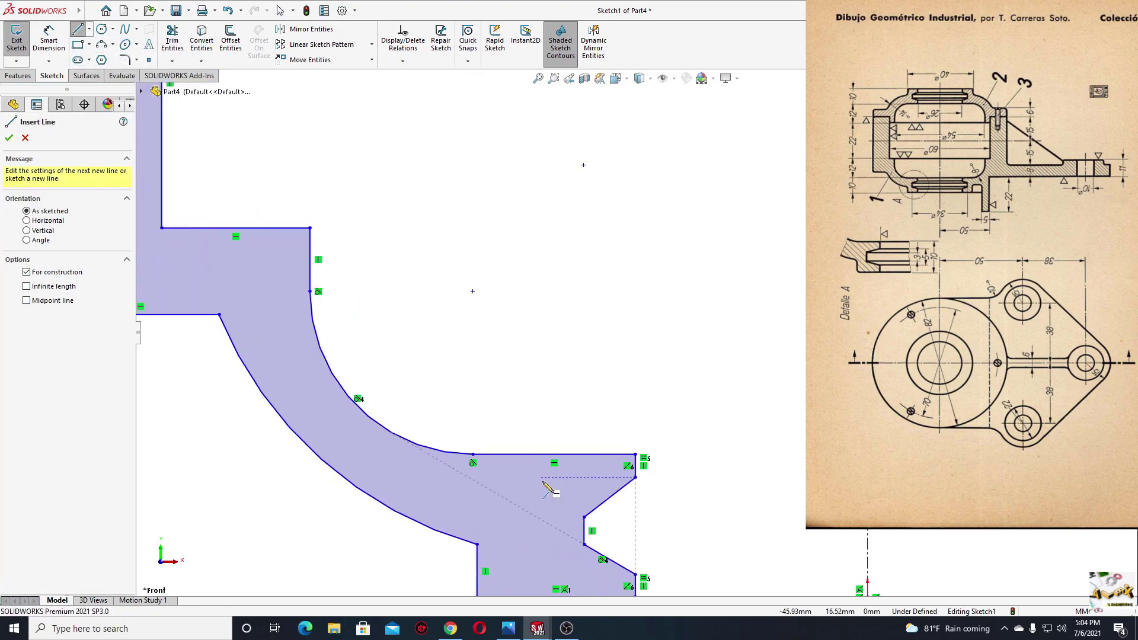
pyautogui.keyDown('ctrl'); pyautogui.moveTo(605, 548); pyautogui.dragTo(574, 440, button='middle'); pyautogui.keyUp('ctrl')
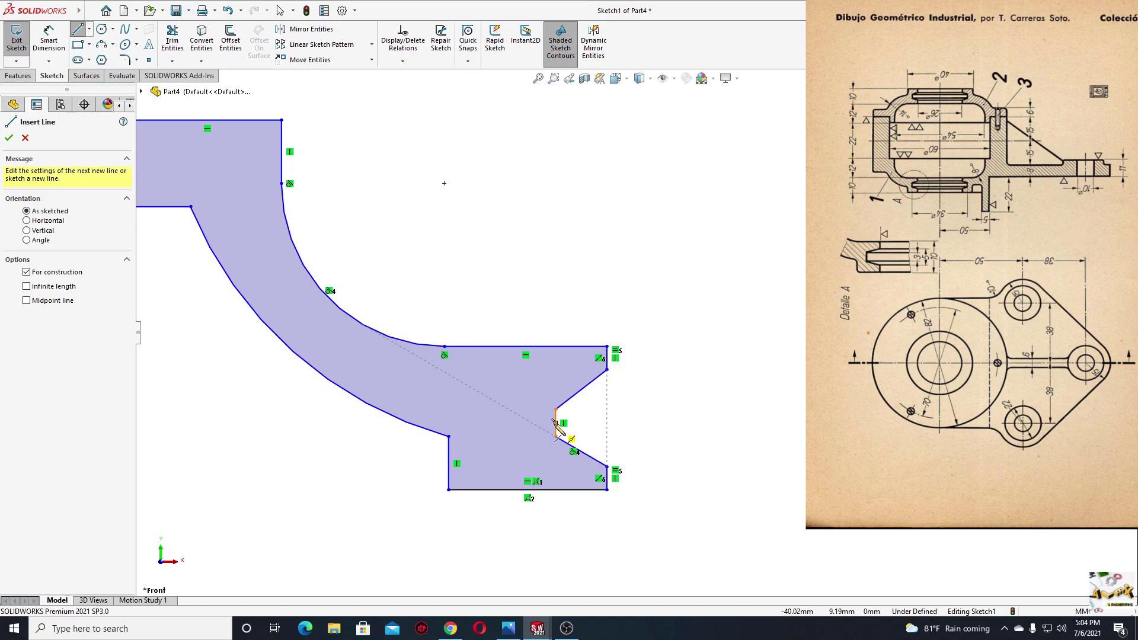
pyautogui.click(556, 423)
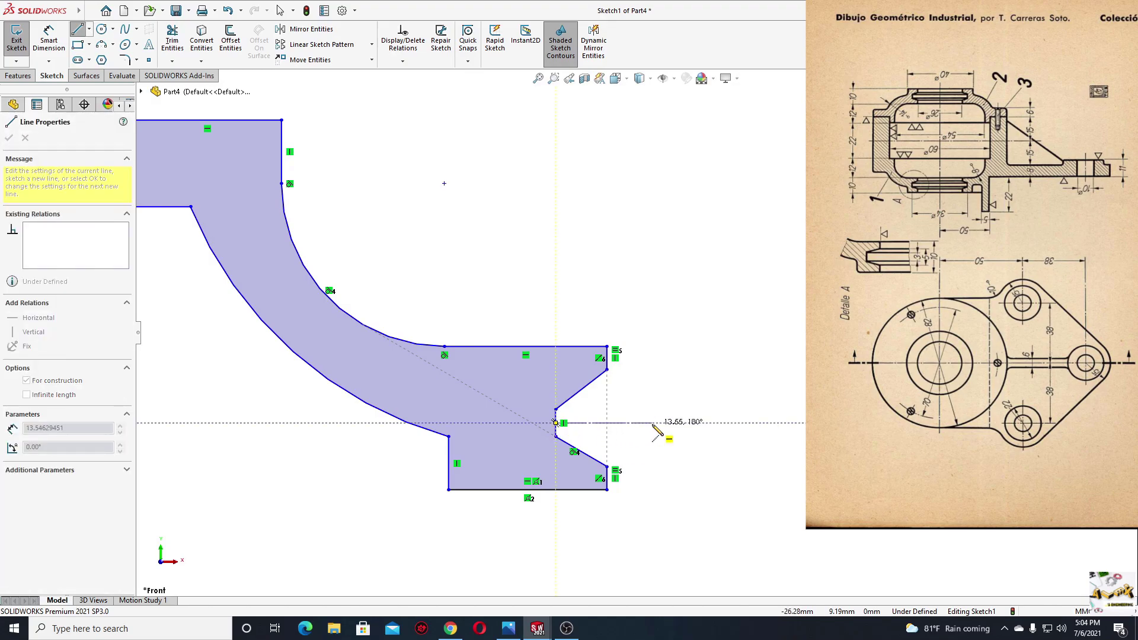
pyautogui.click(652, 423)
pyautogui.press('Escape')
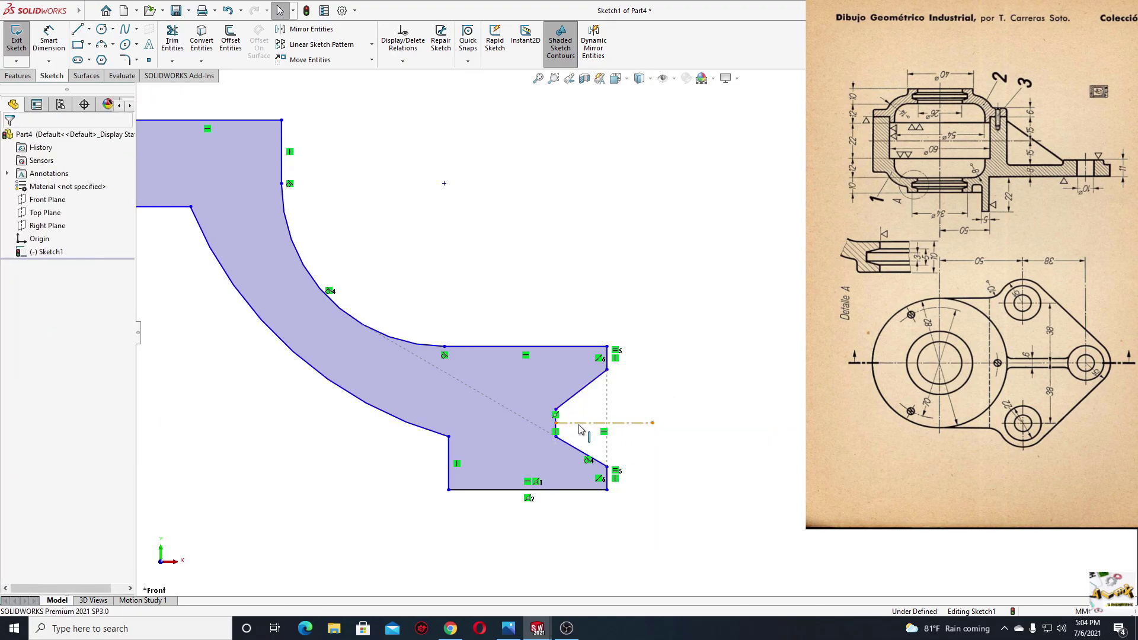
# Make the two slanted notch sides symmetric about the new centerline.
pyautogui.click(580, 424)
pyautogui.keyDown('ctrl'); pyautogui.click(581, 452); pyautogui.keyUp('ctrl')
pyautogui.keyDown('ctrl'); pyautogui.click(577, 393); pyautogui.keyUp('ctrl')
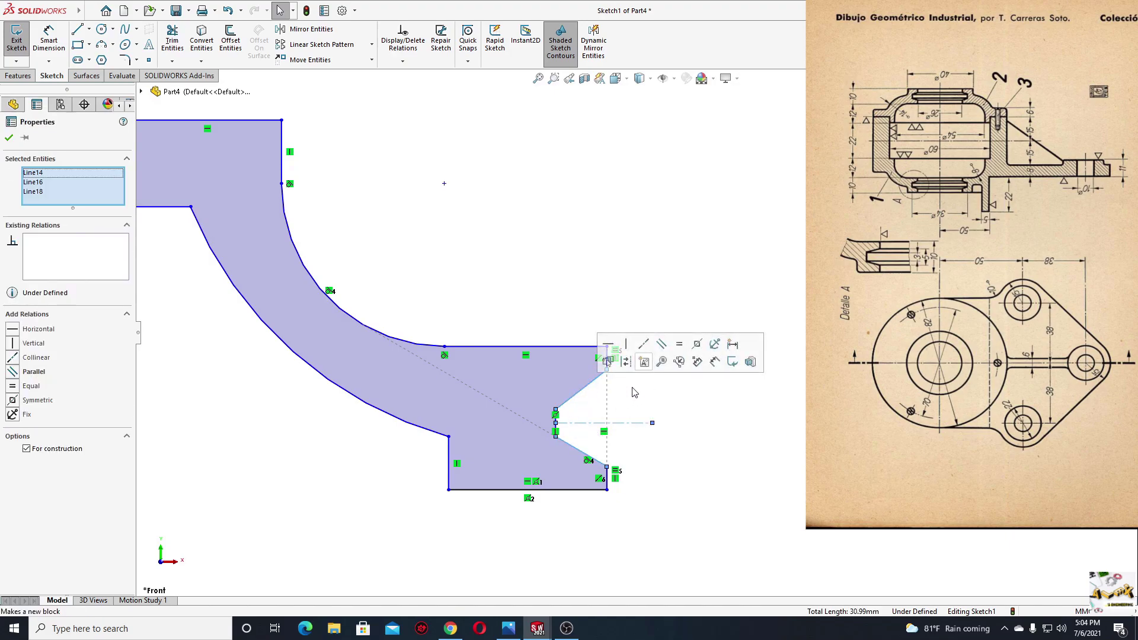
pyautogui.click(697, 345)
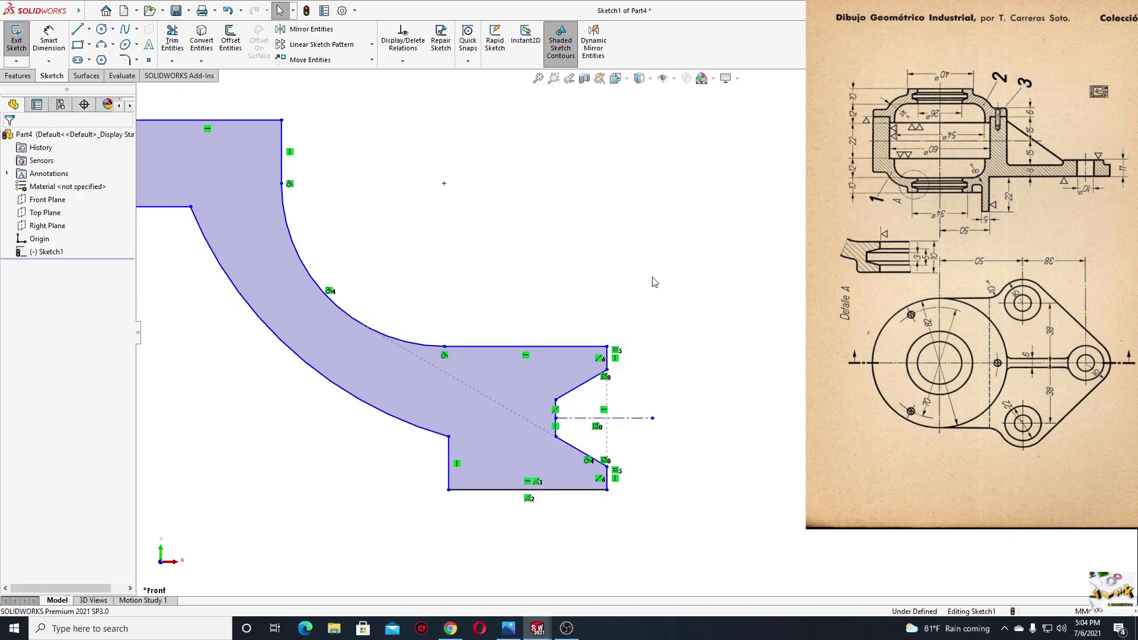
pyautogui.scroll(2, 474, 323)
pyautogui.click(521, 504)
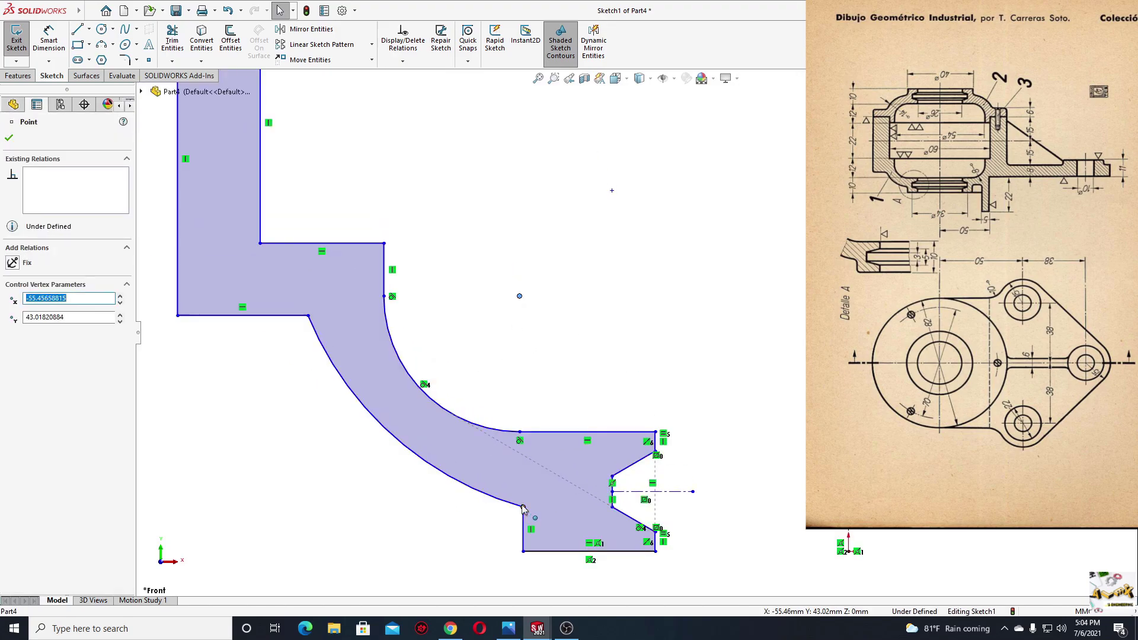
pyautogui.scroll(1, 521, 504)
pyautogui.scroll(1, 523, 510)
pyautogui.scroll(1, 527, 468)
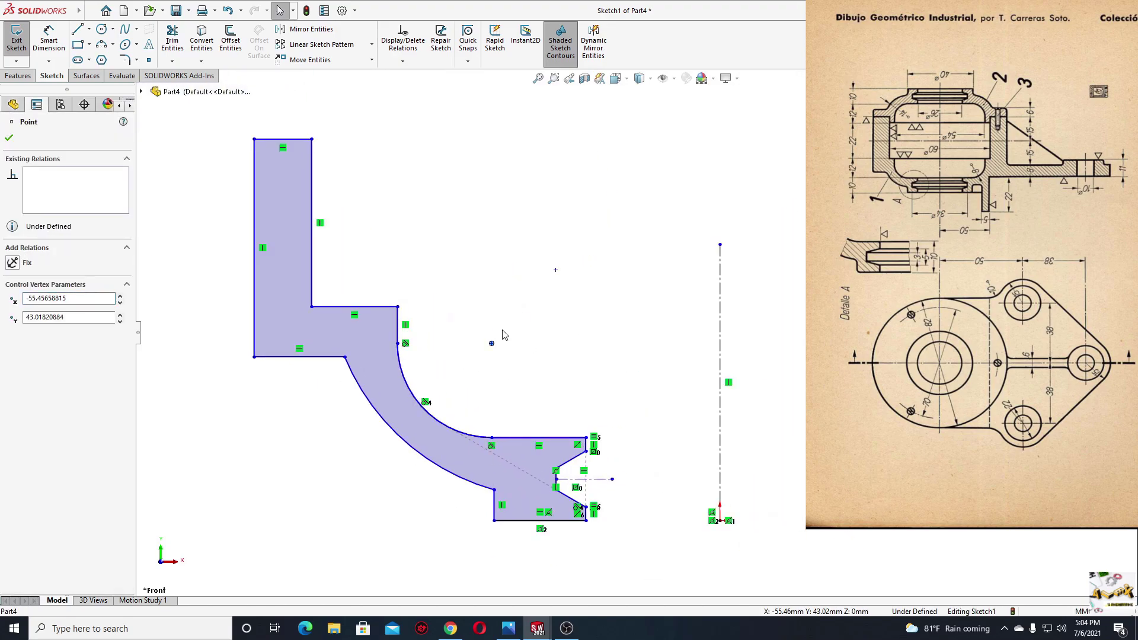
pyautogui.click(460, 279)
pyautogui.click(63, 41)
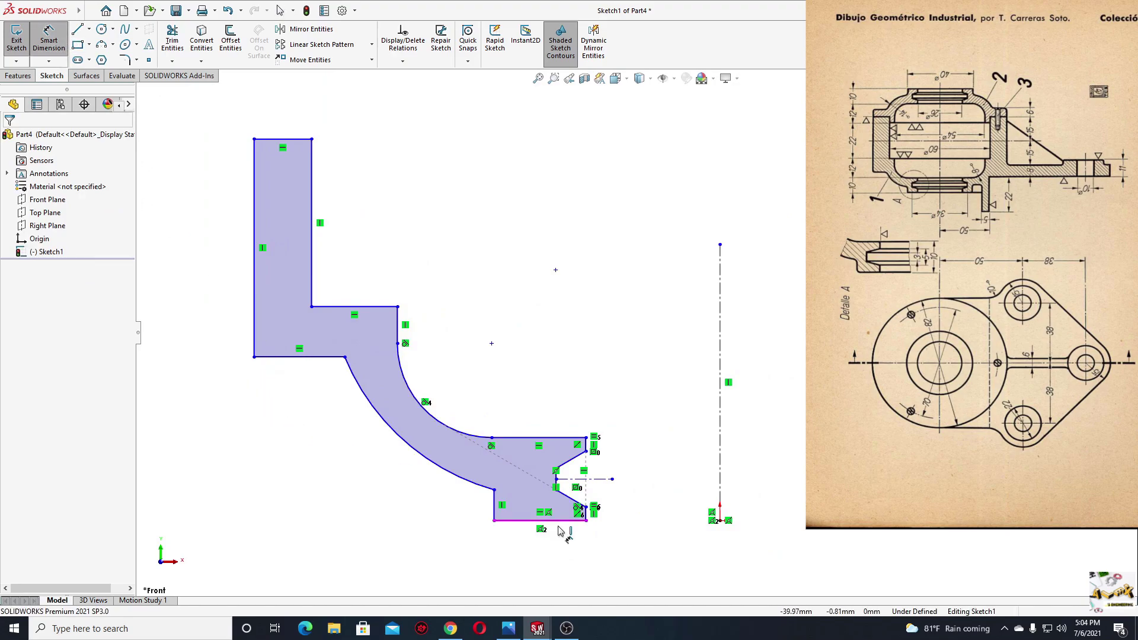
# Dimension the profile's overall height, bottom to top edge, as 48 mm.
pyautogui.click(519, 522)
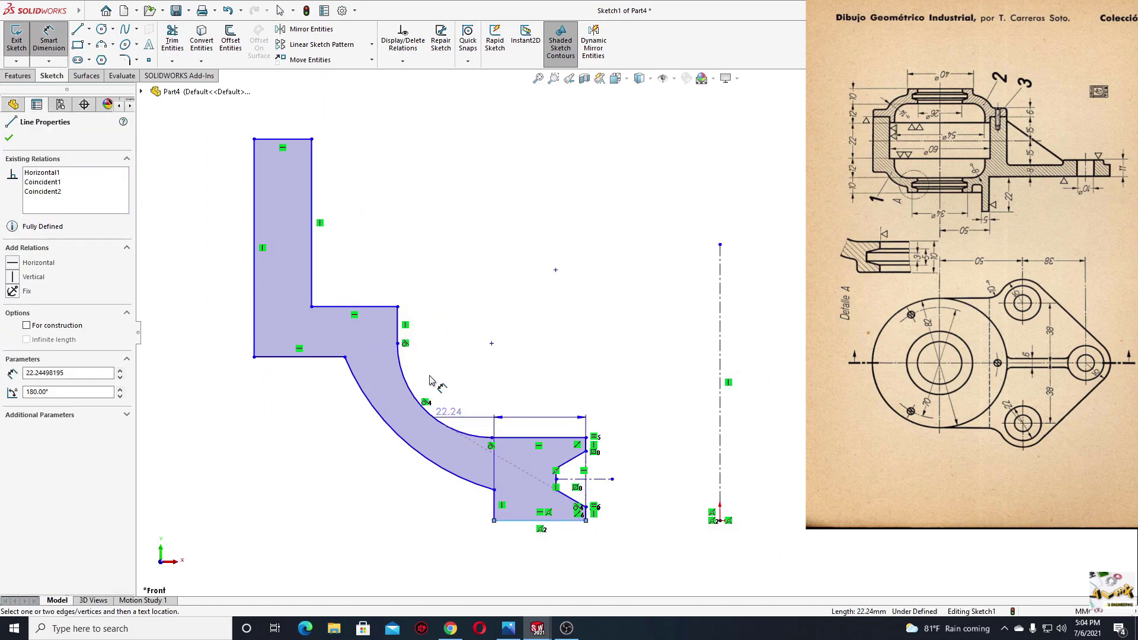
pyautogui.click(299, 139)
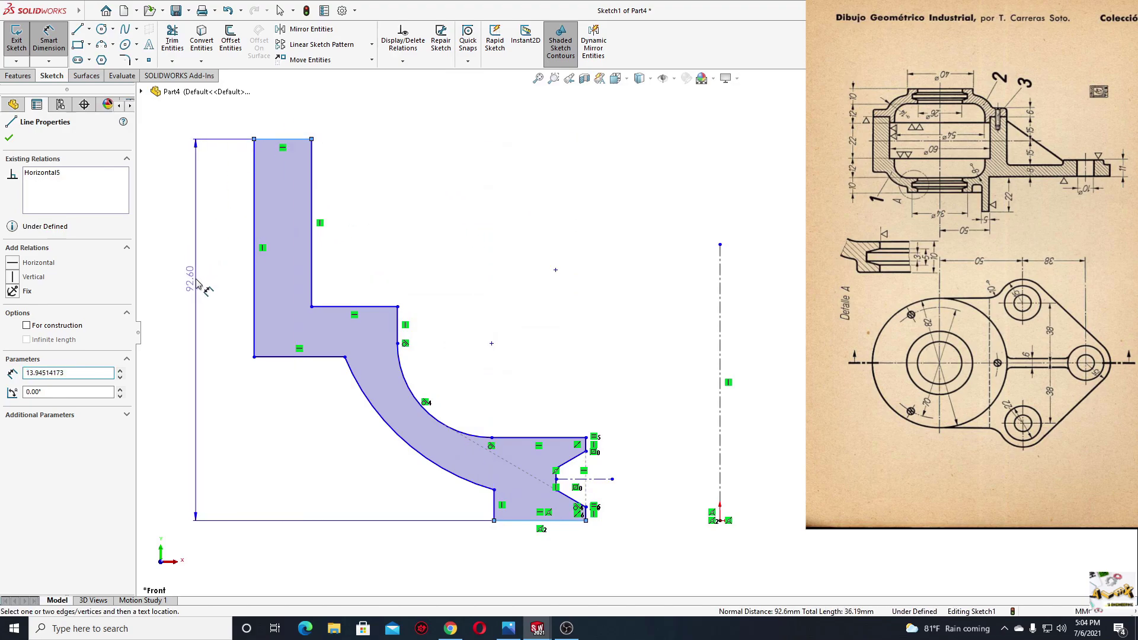
pyautogui.click(220, 320)
pyautogui.scroll(1, 220, 323)
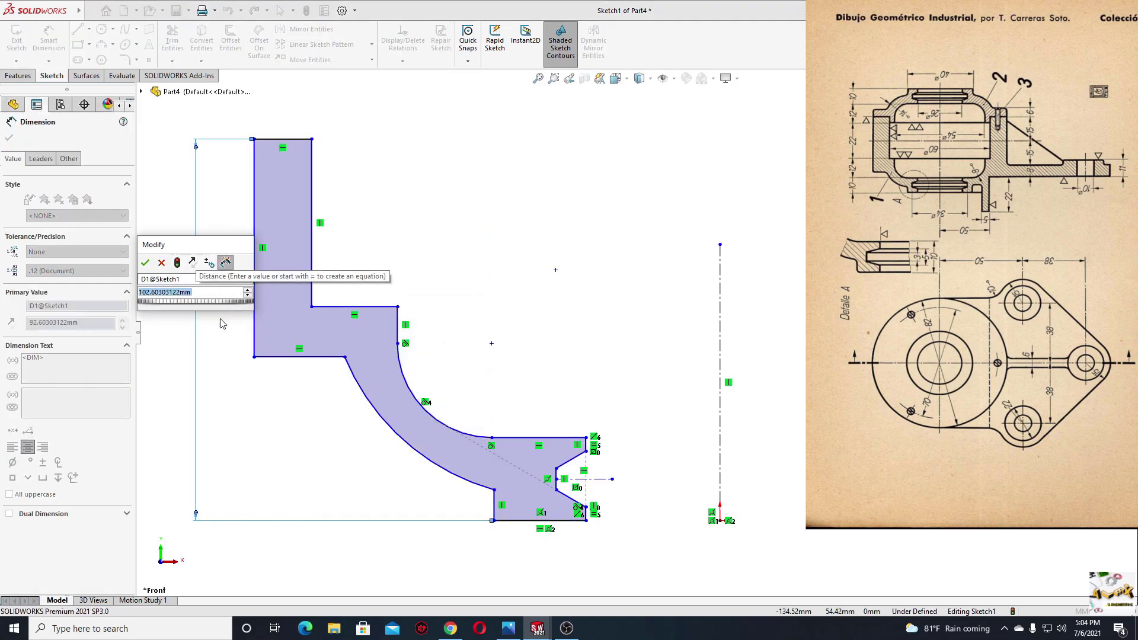
pyautogui.write('48')
pyautogui.press('Return')
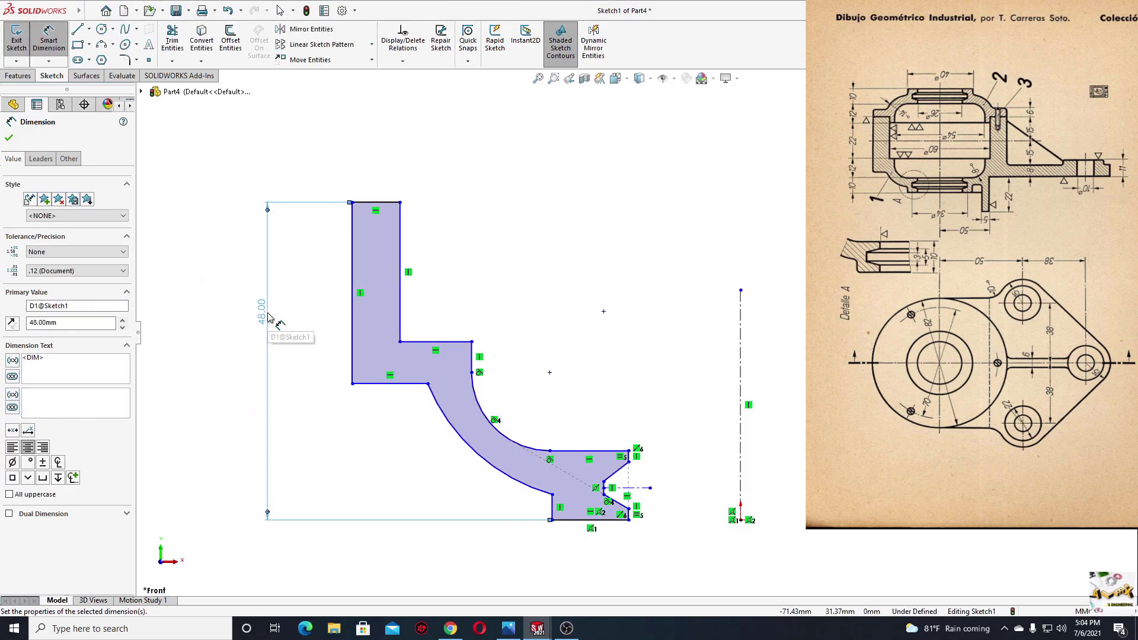
pyautogui.rightClick(503, 275)
pyautogui.click(550, 313)
# Reapply Symmetric to the slanted notch sides about the notch centerline.
pyautogui.scroll(-2, 655, 507)
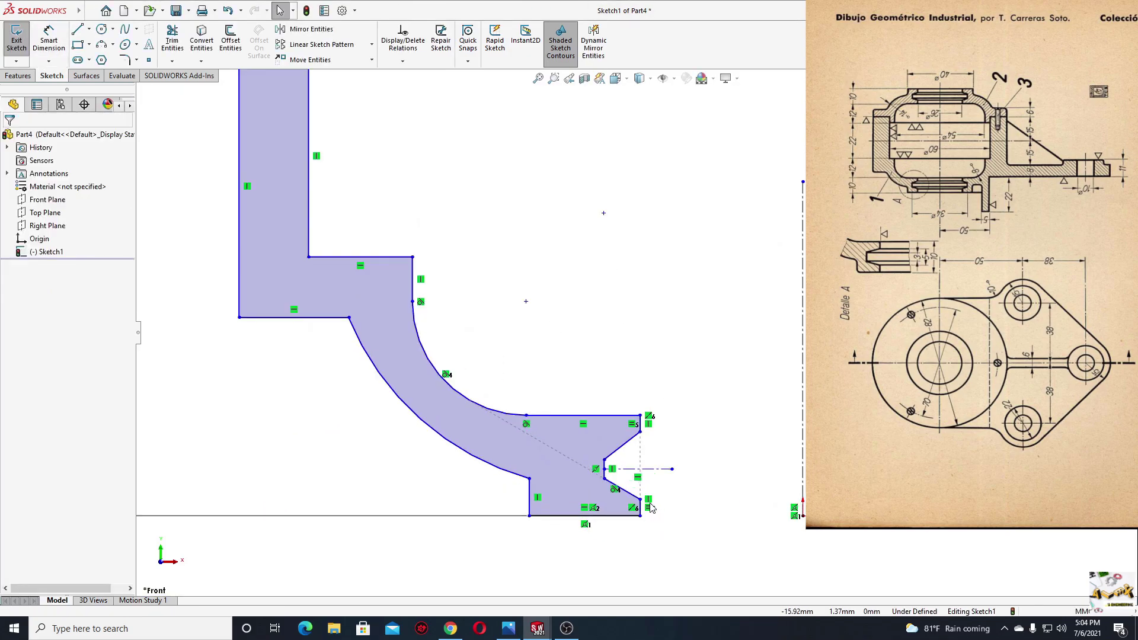
pyautogui.scroll(-1, 657, 498)
pyautogui.click(656, 475)
pyautogui.keyDown('ctrl'); pyautogui.click(633, 459); pyautogui.keyUp('ctrl')
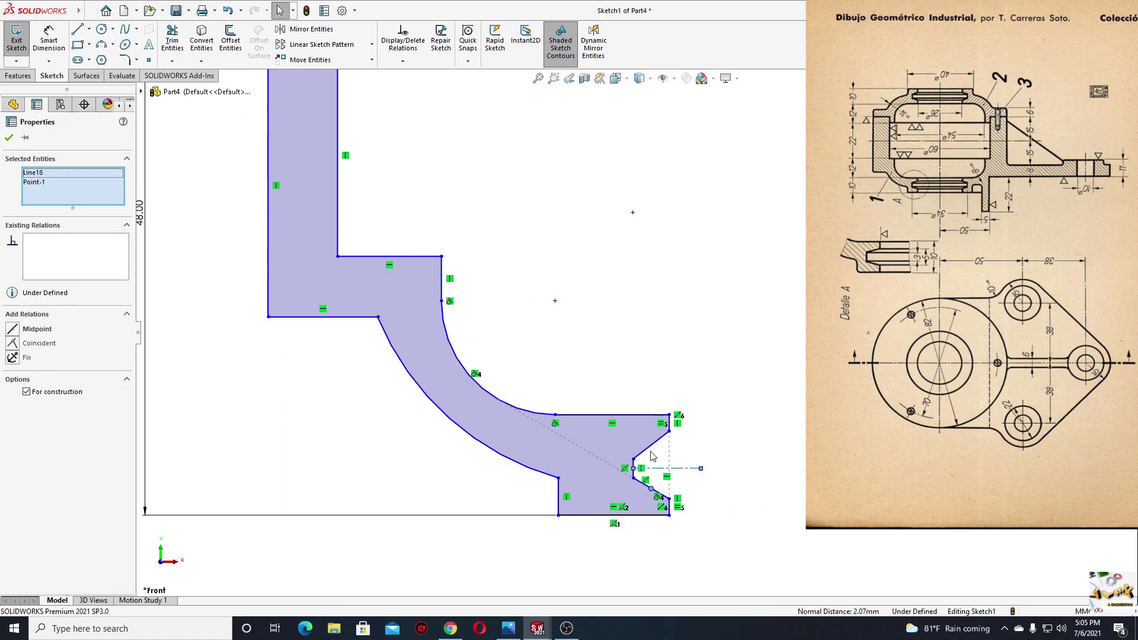
pyautogui.click(691, 376)
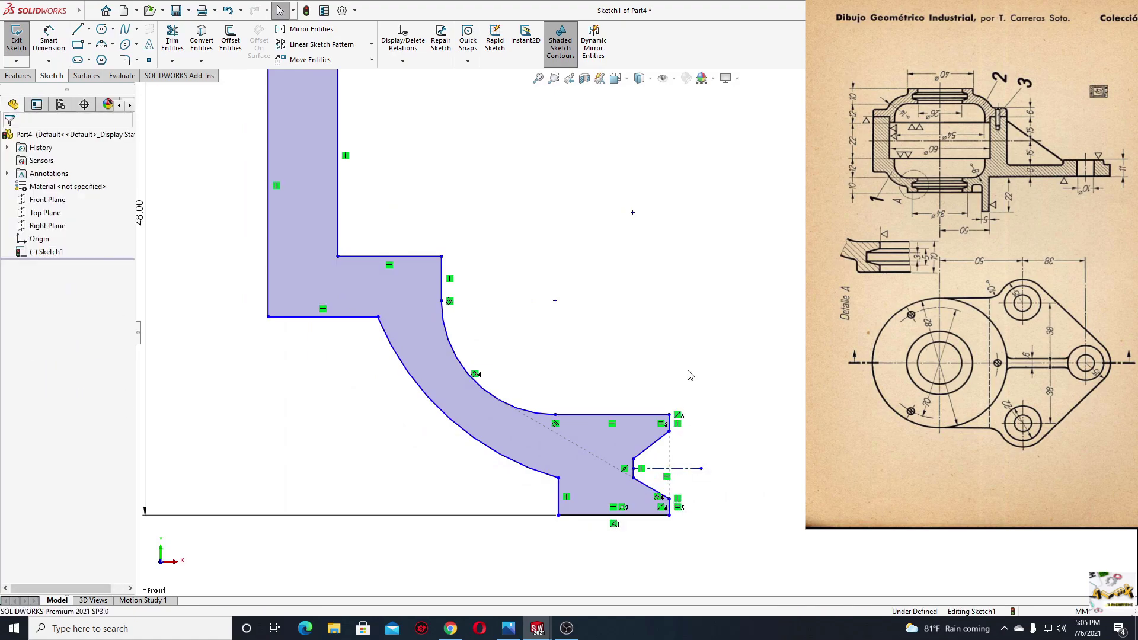
pyautogui.click(649, 491)
pyautogui.keyDown('ctrl'); pyautogui.click(681, 468); pyautogui.keyUp('ctrl')
pyautogui.keyDown('ctrl'); pyautogui.click(652, 444); pyautogui.keyUp('ctrl')
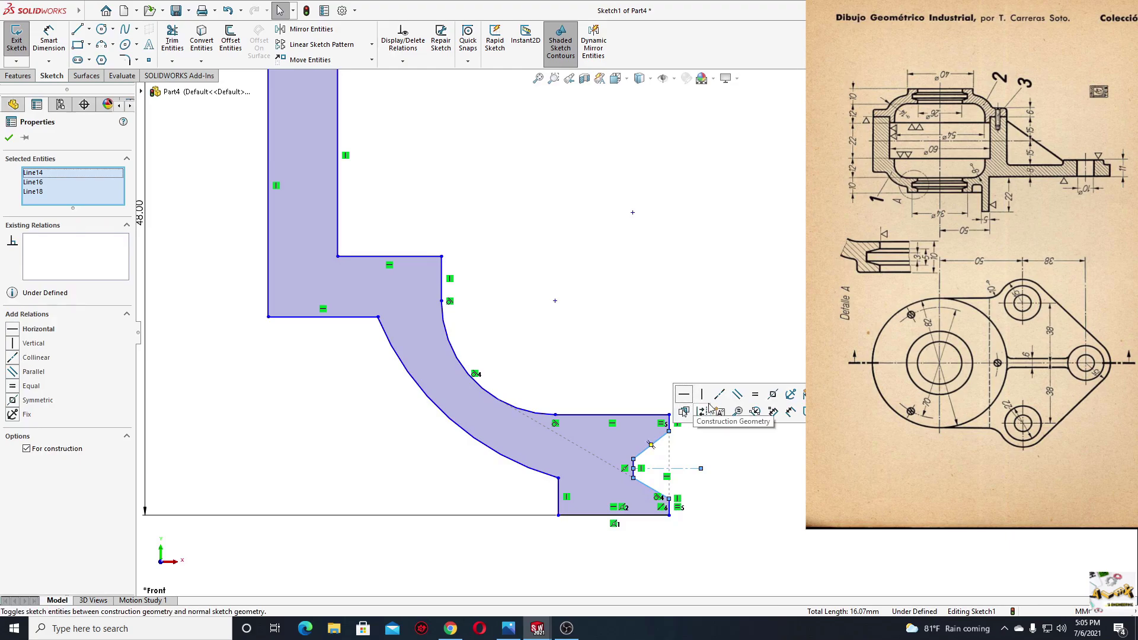
pyautogui.click(775, 397)
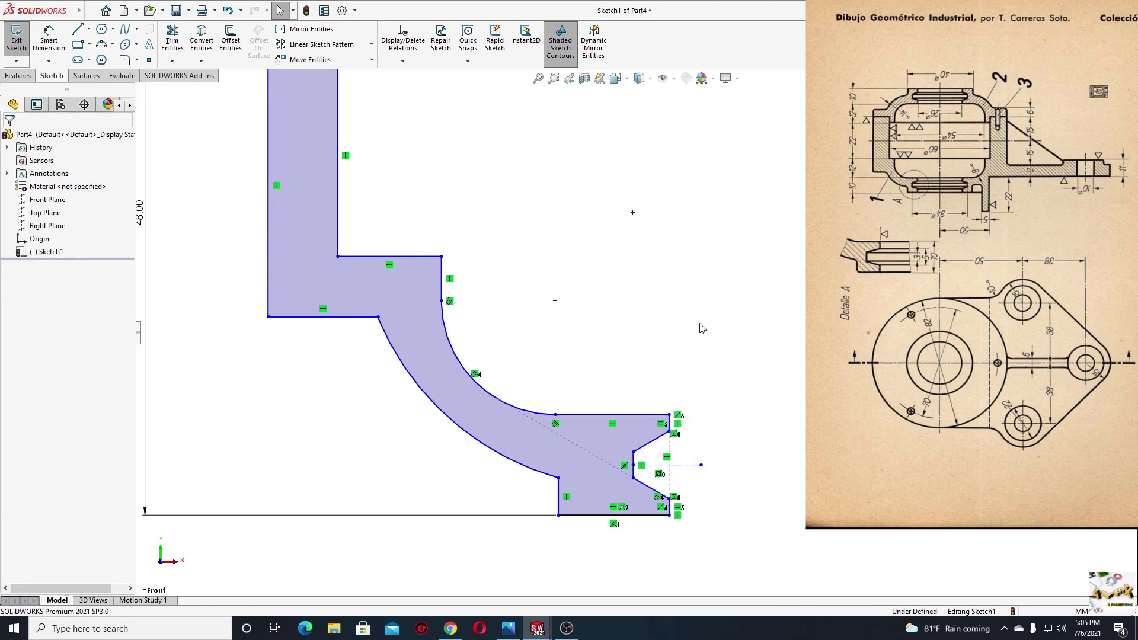
pyautogui.press('f')
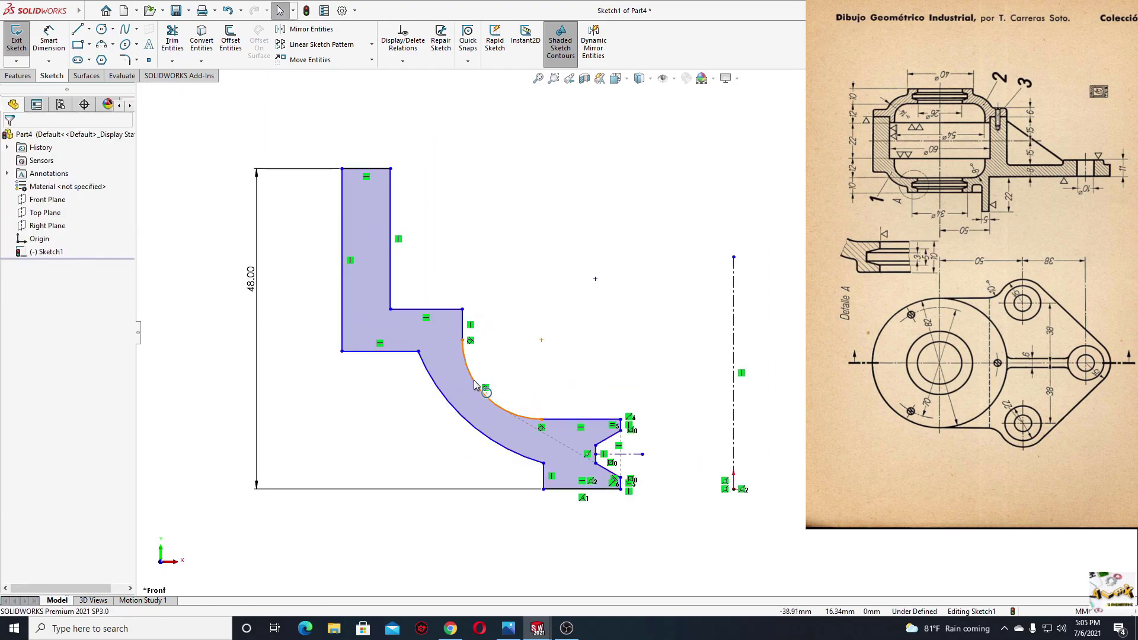
# Make the inner and outer arcs concentric and pull the outer arc's end onto the profile.
pyautogui.click(475, 384)
pyautogui.keyDown('ctrl'); pyautogui.click(450, 404); pyautogui.keyUp('ctrl')
pyautogui.click(524, 355)
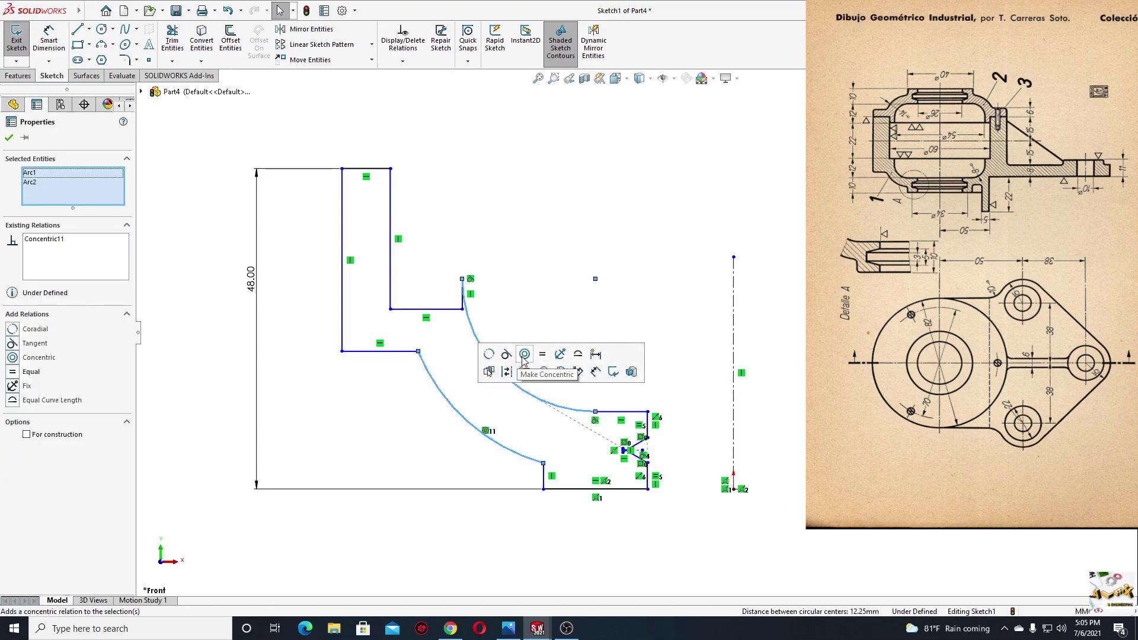
pyautogui.click(518, 266)
pyautogui.moveTo(463, 279); pyautogui.dragTo(463, 328)
pyautogui.click(557, 347)
# Merge the loose notch point with its vertex so the profile closes and shades.
pyautogui.scroll(-5, 654, 457)
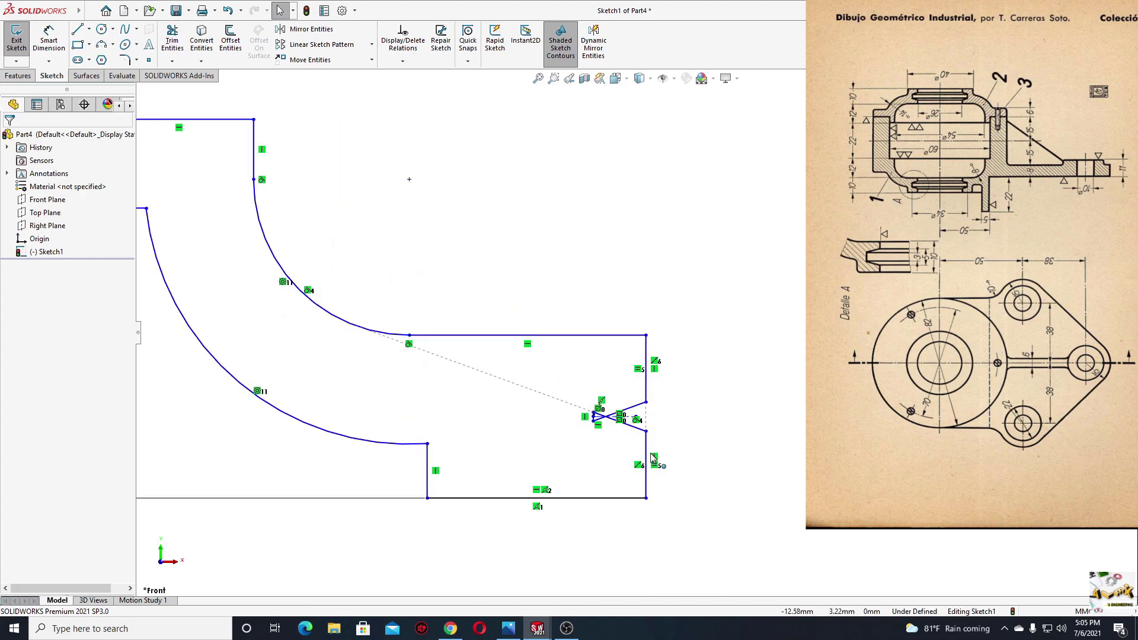
pyautogui.scroll(-3, 654, 456)
pyautogui.moveTo(548, 376); pyautogui.dragTo(548, 368)
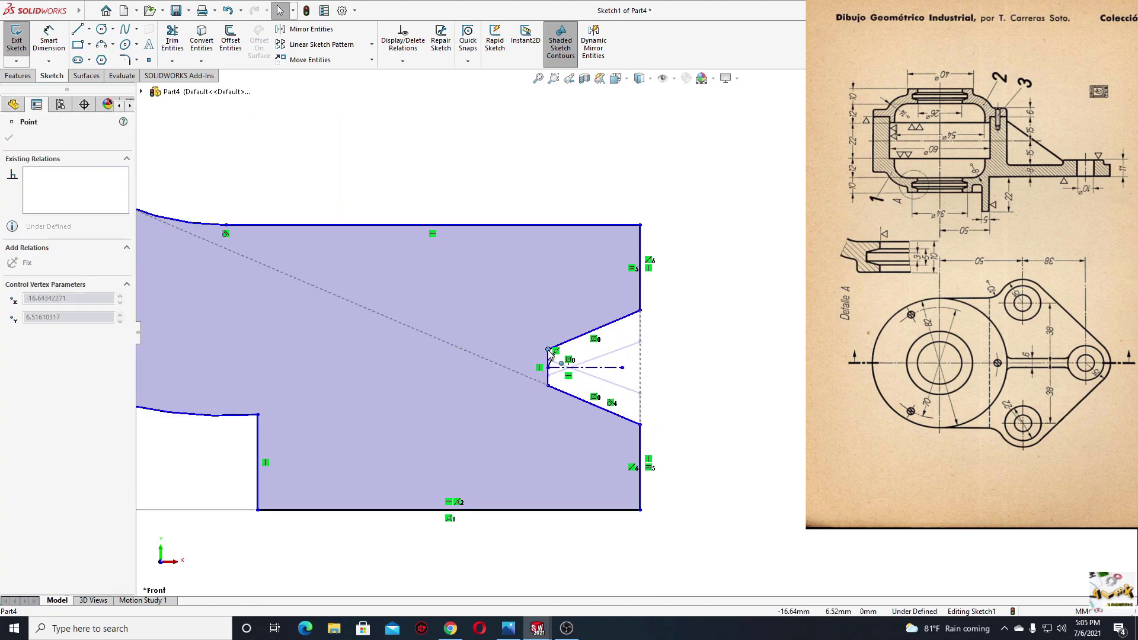
pyautogui.click(432, 152)
pyautogui.scroll(3, 475, 262)
pyautogui.scroll(2, 474, 262)
pyautogui.scroll(2, 551, 330)
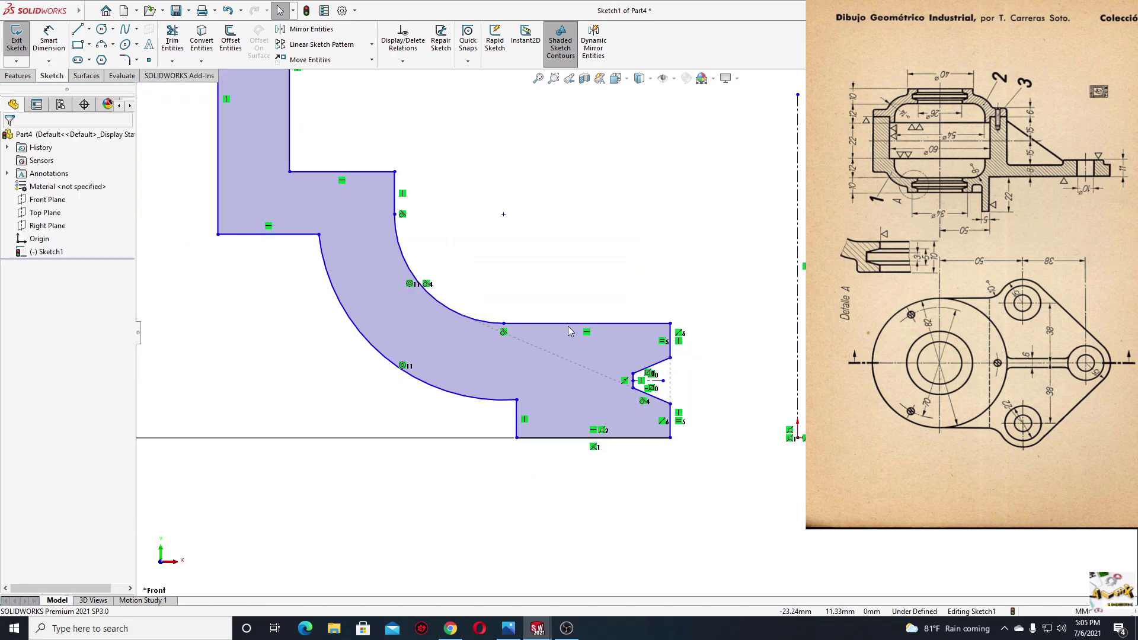
pyautogui.scroll(2, 568, 326)
pyautogui.scroll(1, 484, 388)
pyautogui.click(49, 42)
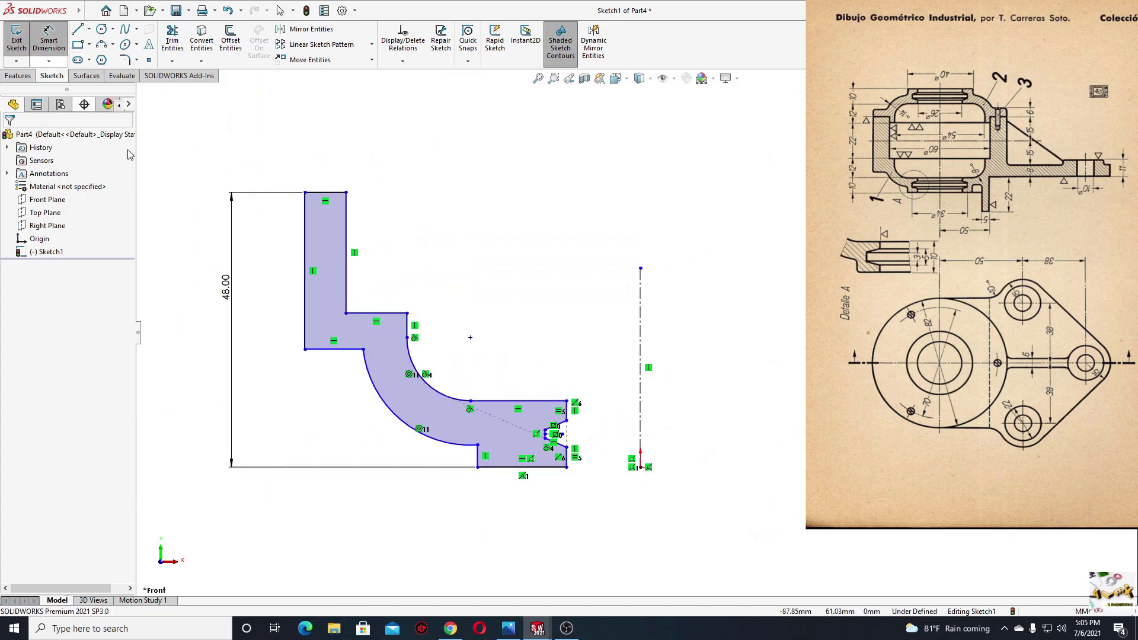
pyautogui.scroll(-2, 584, 450)
pyautogui.scroll(-3, 582, 445)
# Dimension the notch opening as 5 mm and its inner line as 3 mm.
pyautogui.keyDown('ctrl'); pyautogui.moveTo(584, 444); pyautogui.dragTo(588, 449, button='middle'); pyautogui.keyUp('ctrl')
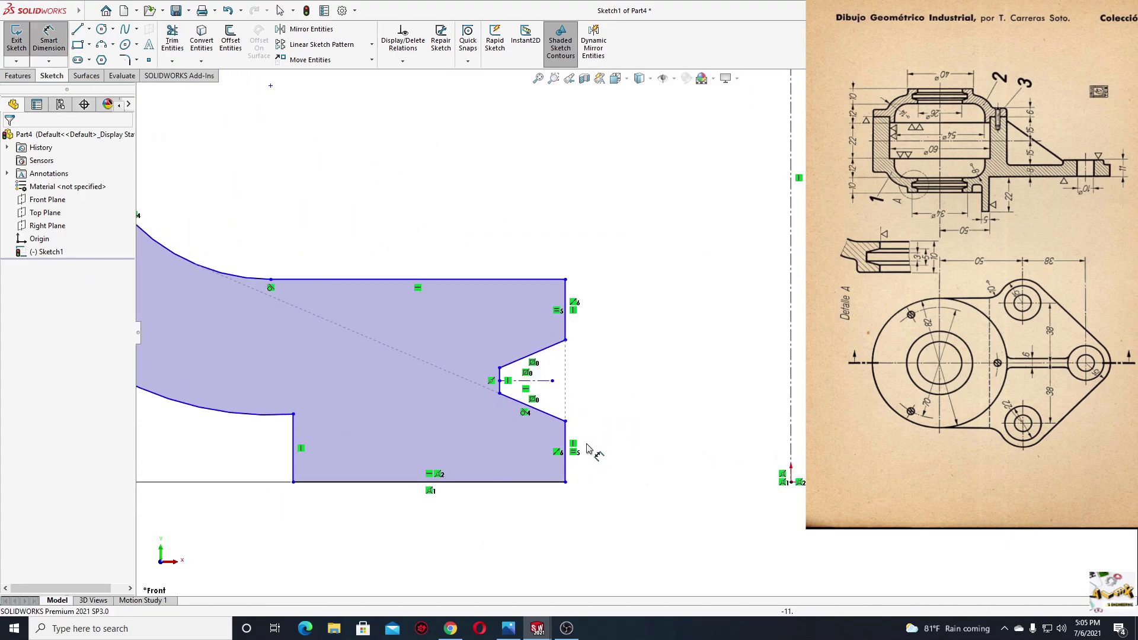
pyautogui.click(564, 421)
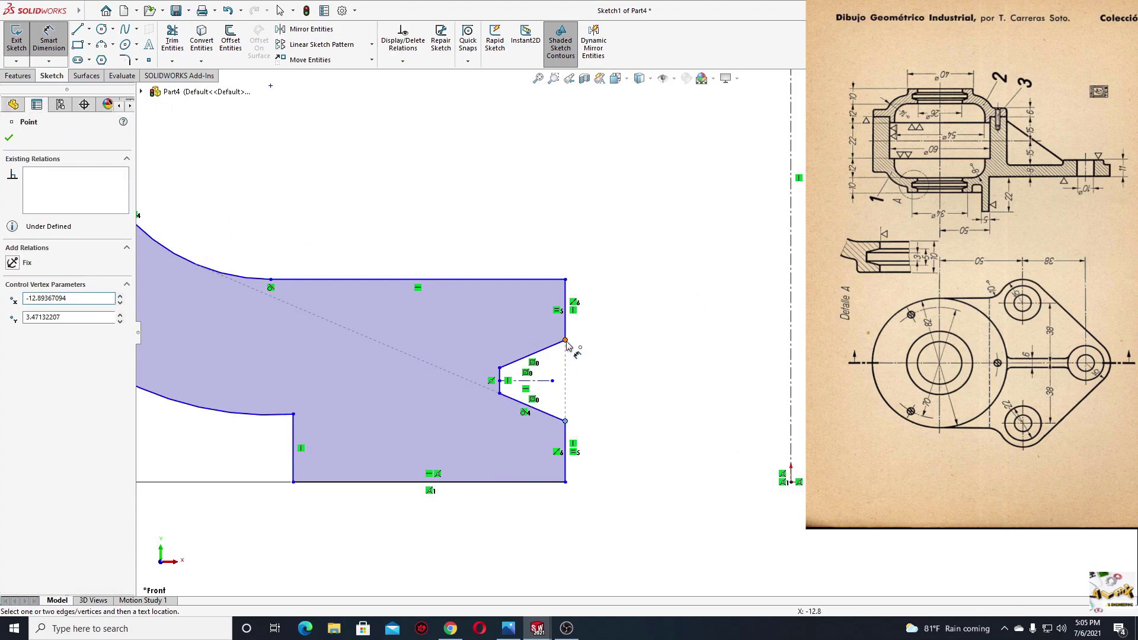
pyautogui.click(566, 341)
pyautogui.click(639, 379)
pyautogui.write('5')
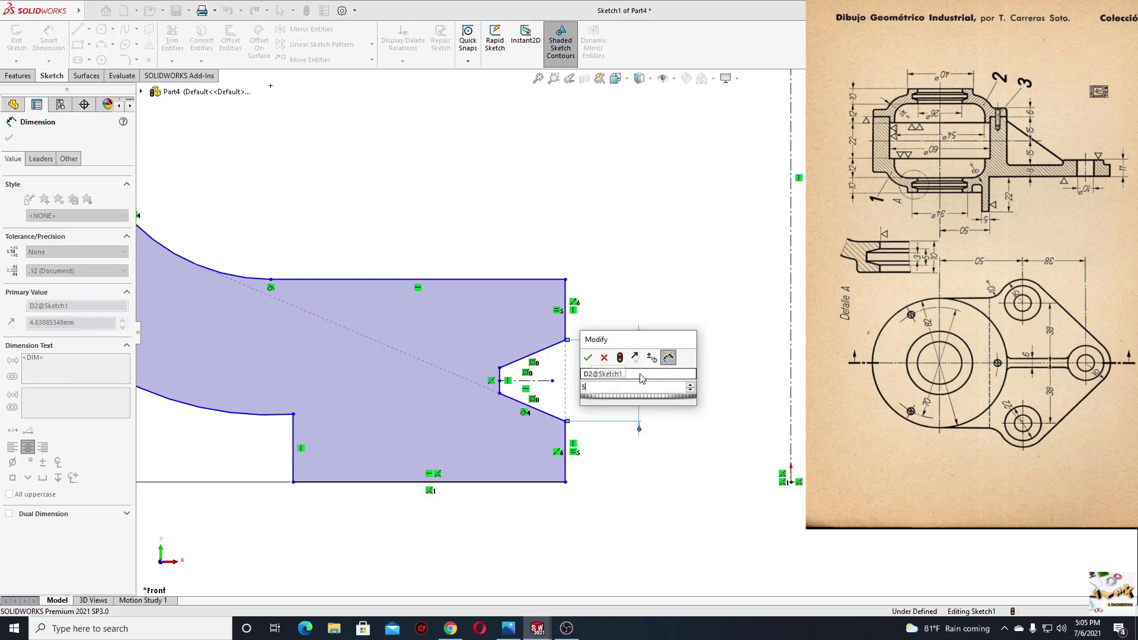
pyautogui.press('Return')
pyautogui.click(499, 382)
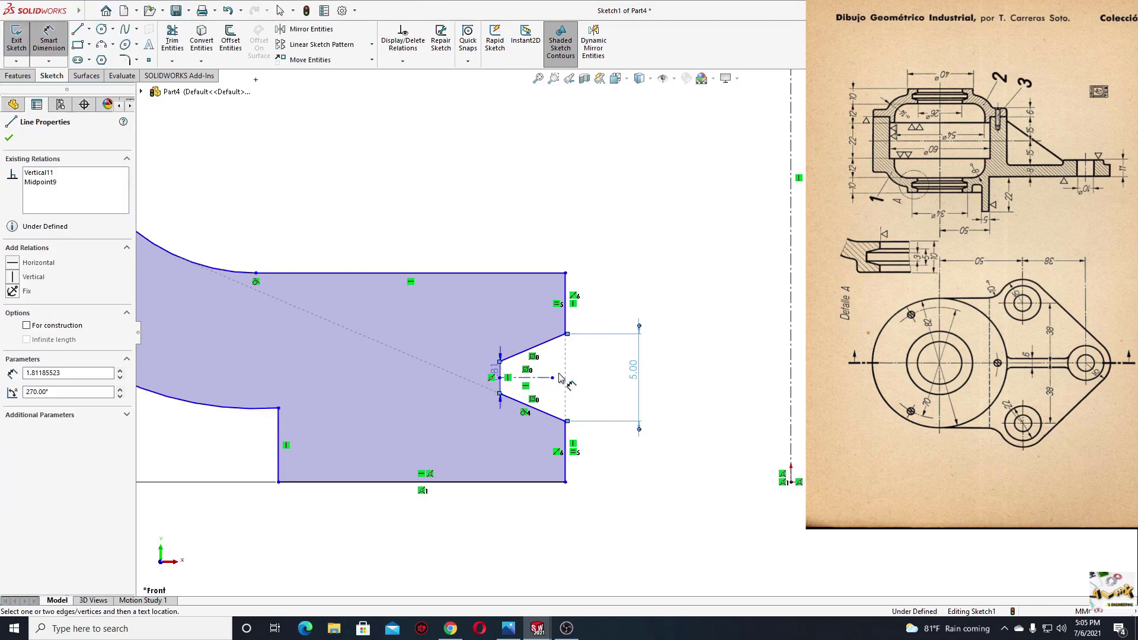
pyautogui.click(593, 382)
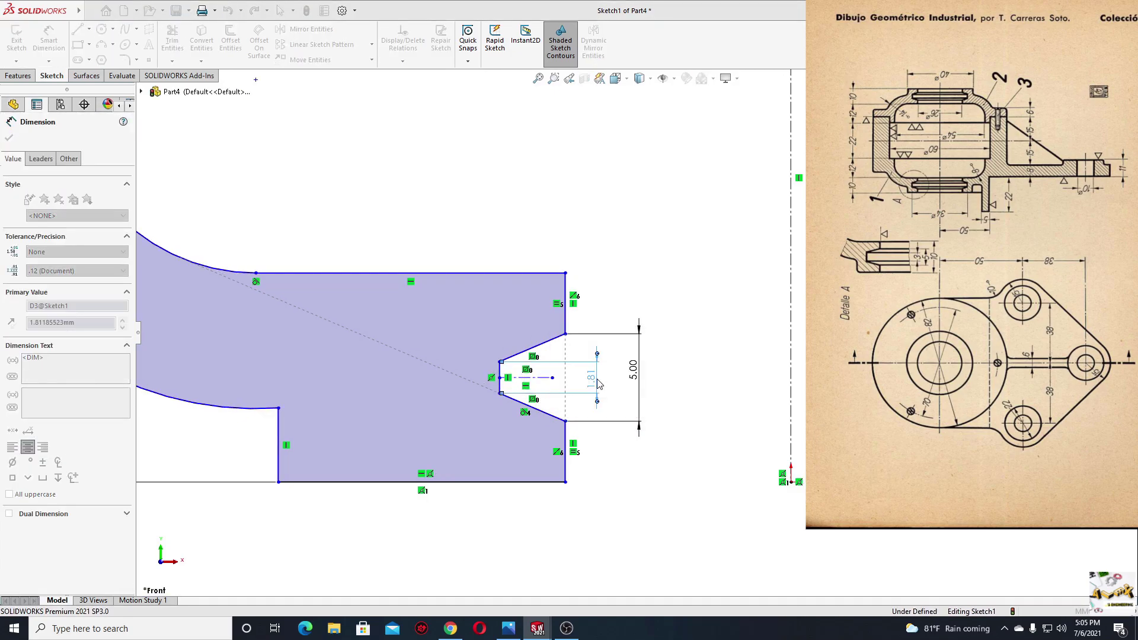
pyautogui.write('3')
pyautogui.press('Return')
# Dimension the end edge 10 mm tall and 13 mm from the centerline.
pyautogui.click(565, 481)
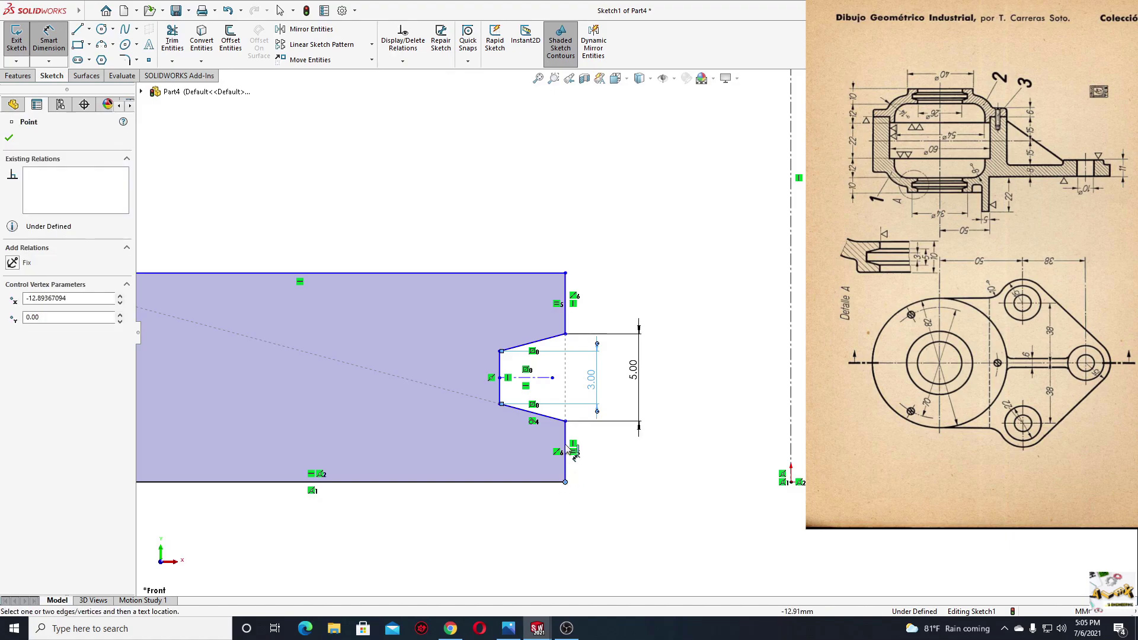
pyautogui.click(566, 274)
pyautogui.click(724, 368)
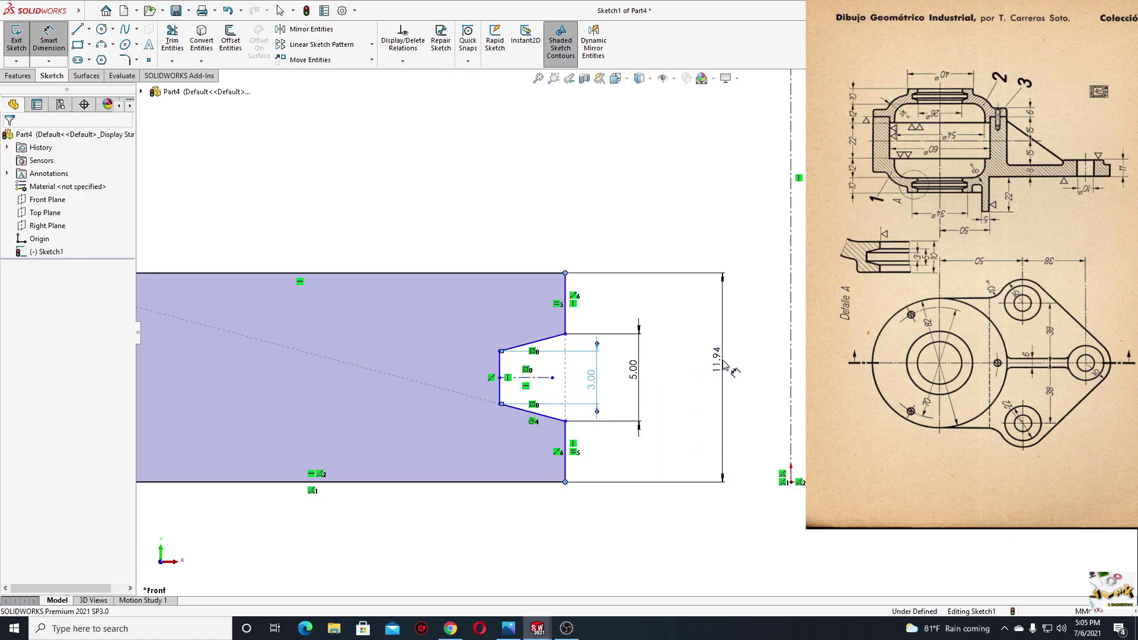
pyautogui.write('10')
pyautogui.press('Return')
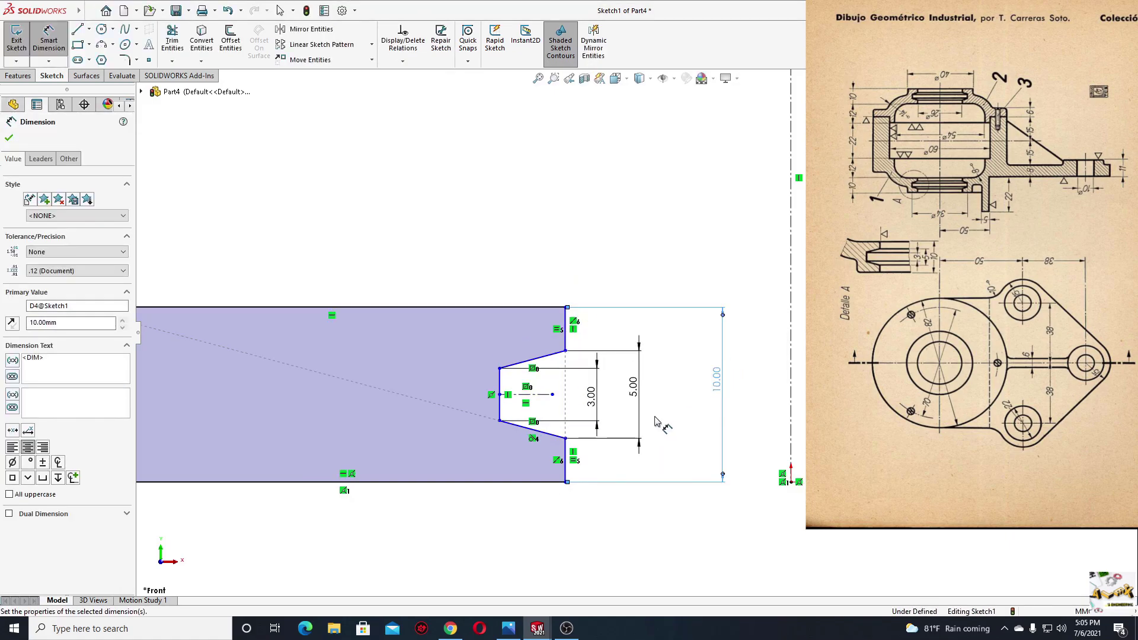
pyautogui.click(566, 471)
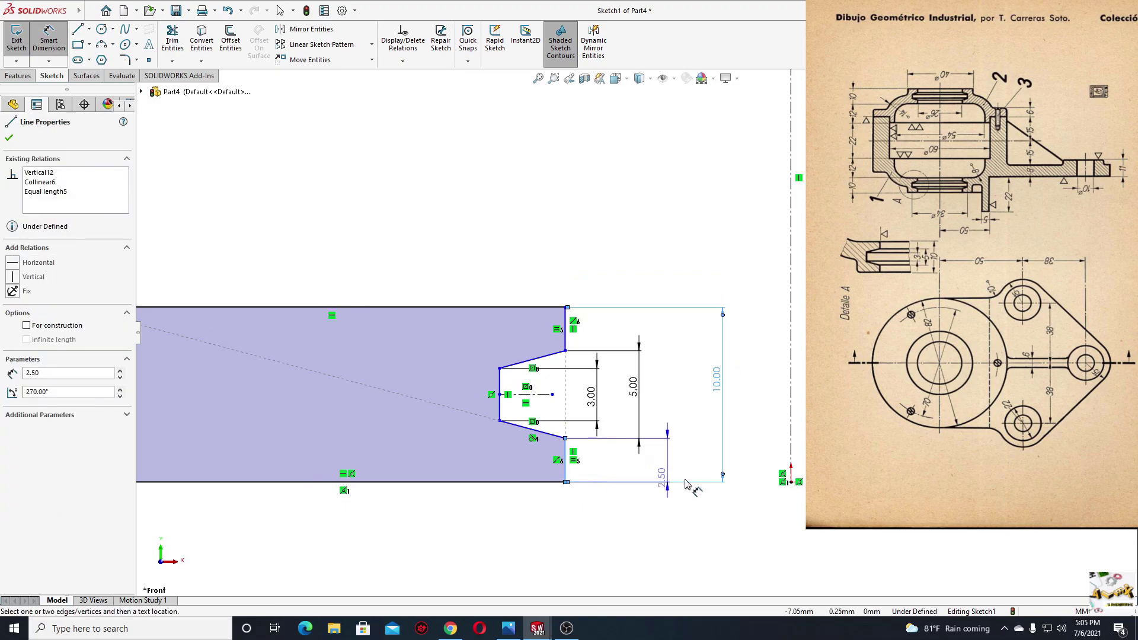
pyautogui.click(791, 455)
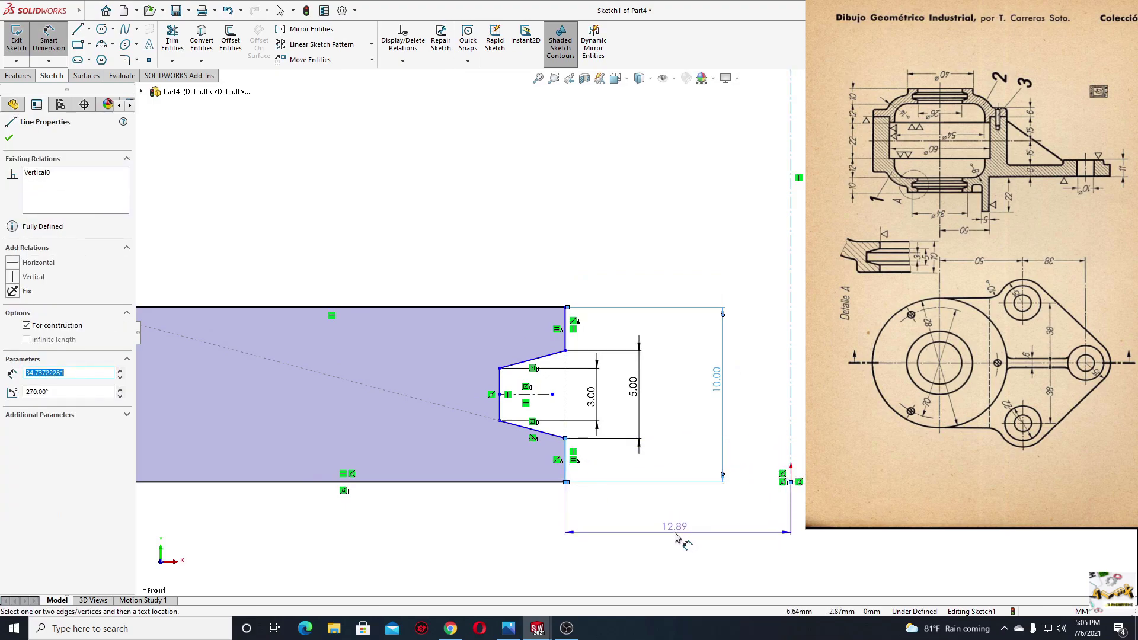
pyautogui.click(676, 535)
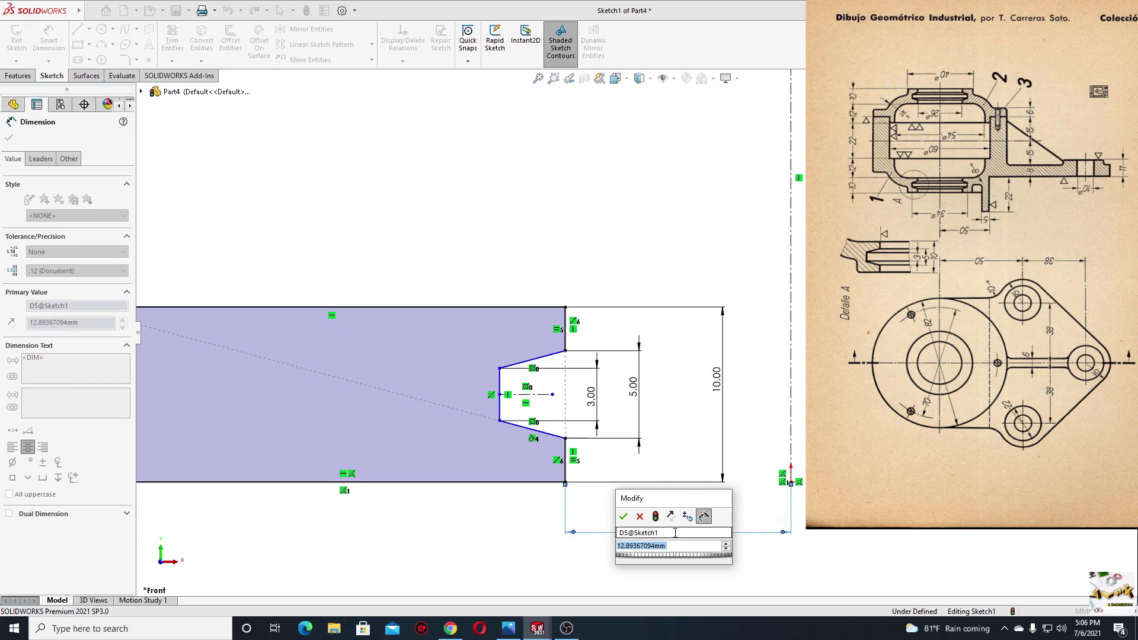
pyautogui.write('13')
pyautogui.press('Return')
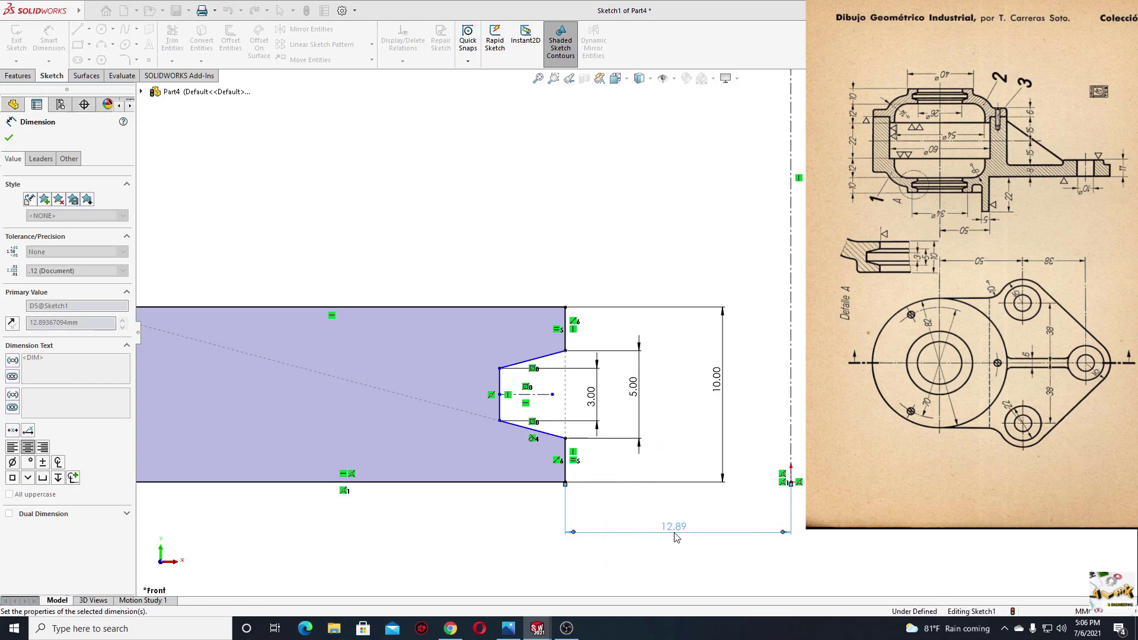
# Set the notch inner line 17 mm and the step line 20 mm from the axis.
pyautogui.click(499, 383)
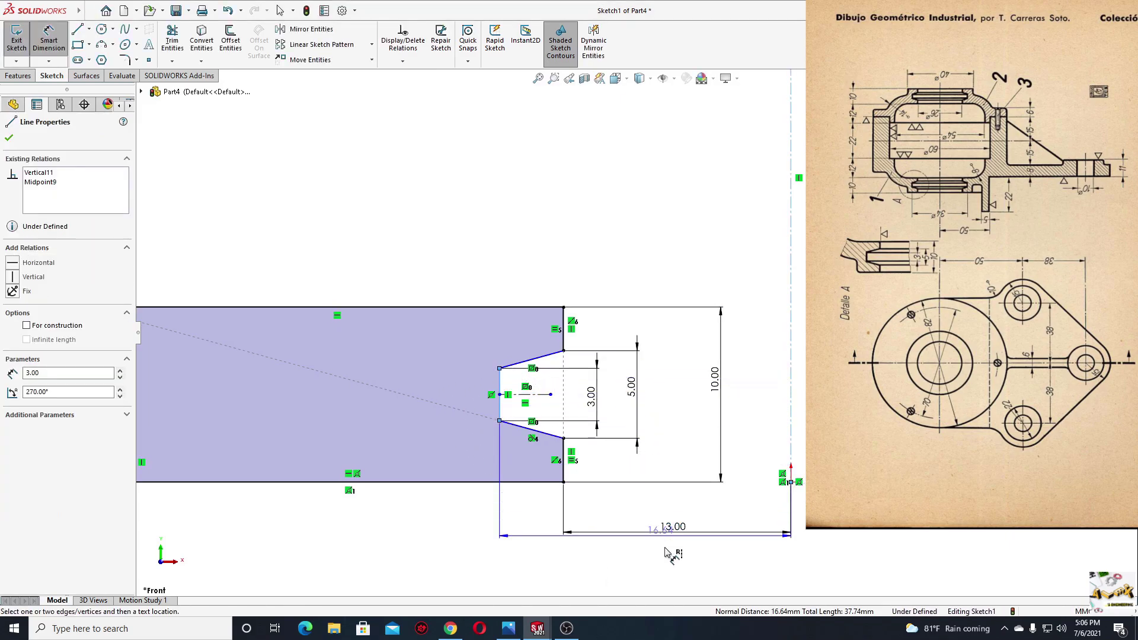
pyautogui.click(666, 573)
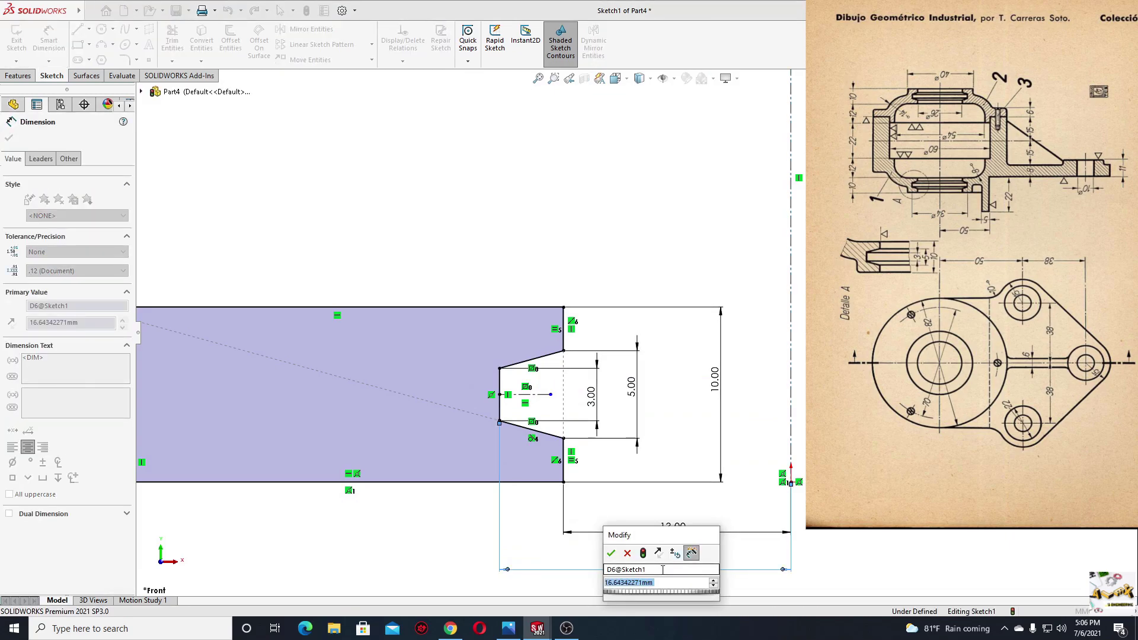
pyautogui.write('17')
pyautogui.press('Return')
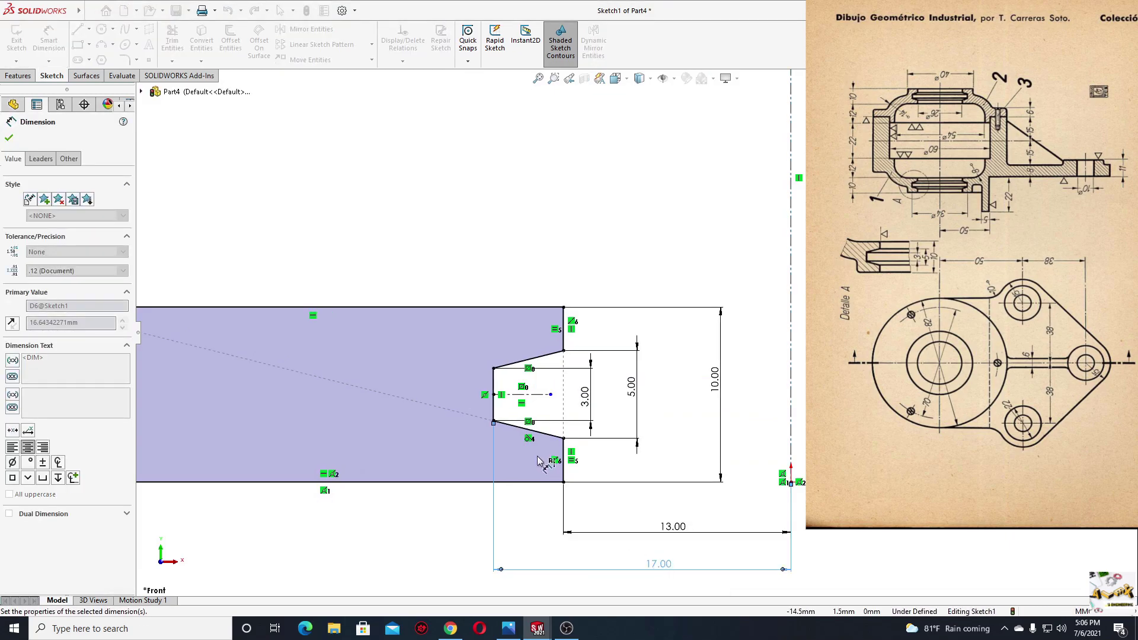
pyautogui.scroll(3, 632, 333)
pyautogui.scroll(2, 540, 451)
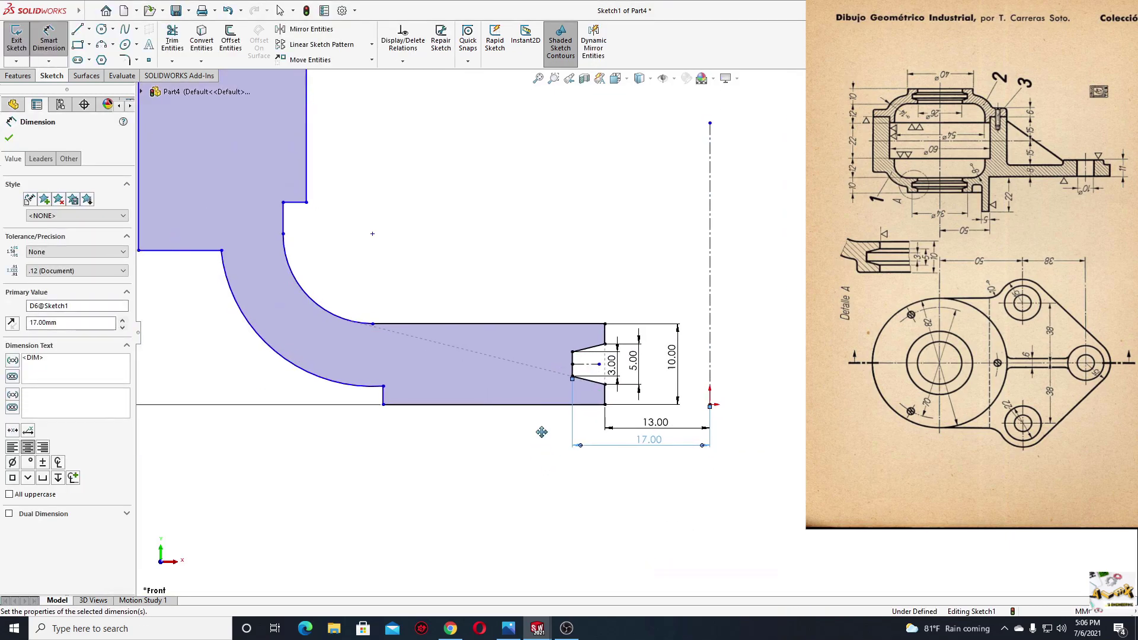
pyautogui.click(389, 409)
pyautogui.click(718, 403)
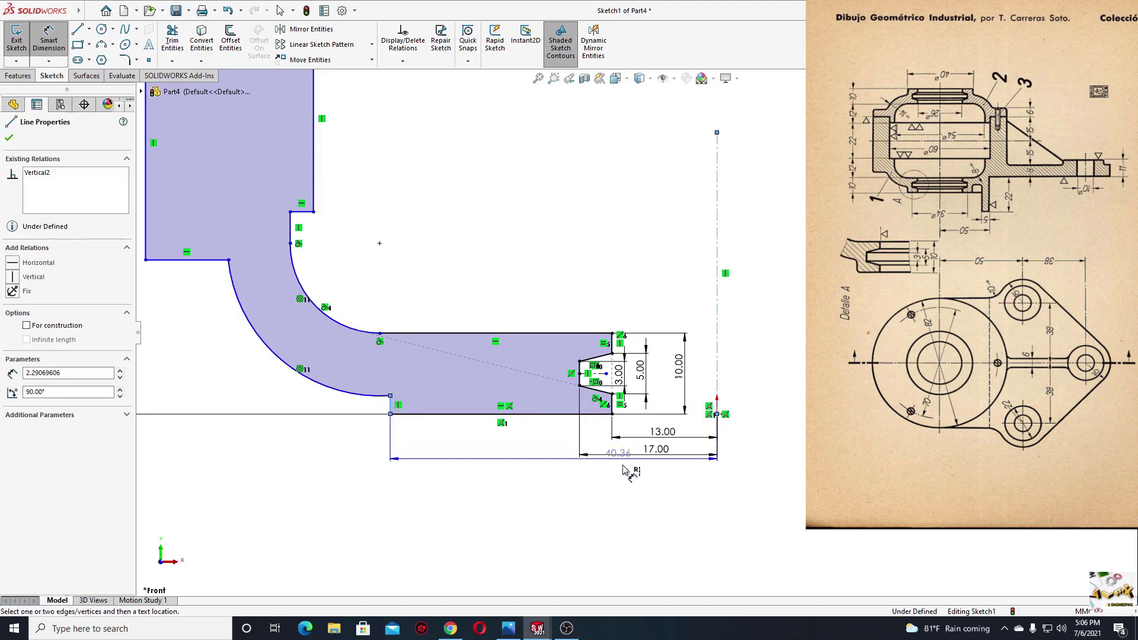
pyautogui.click(604, 510)
pyautogui.write('20')
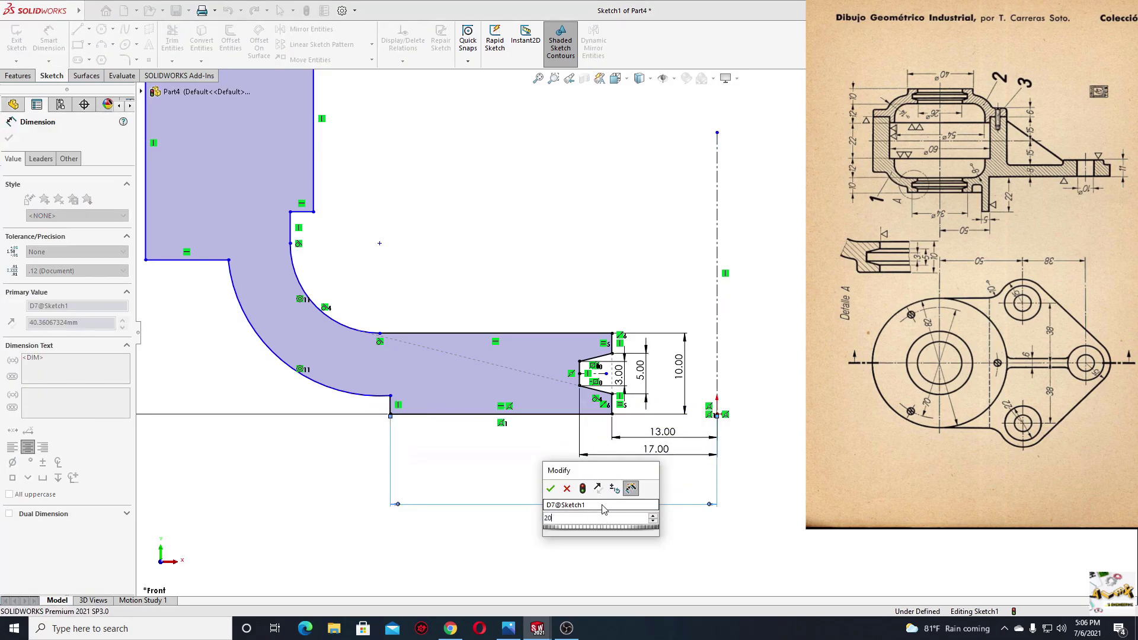
pyautogui.press('Return')
pyautogui.keyDown('ctrl'); pyautogui.moveTo(458, 255); pyautogui.dragTo(510, 290, button='middle'); pyautogui.keyUp('ctrl')
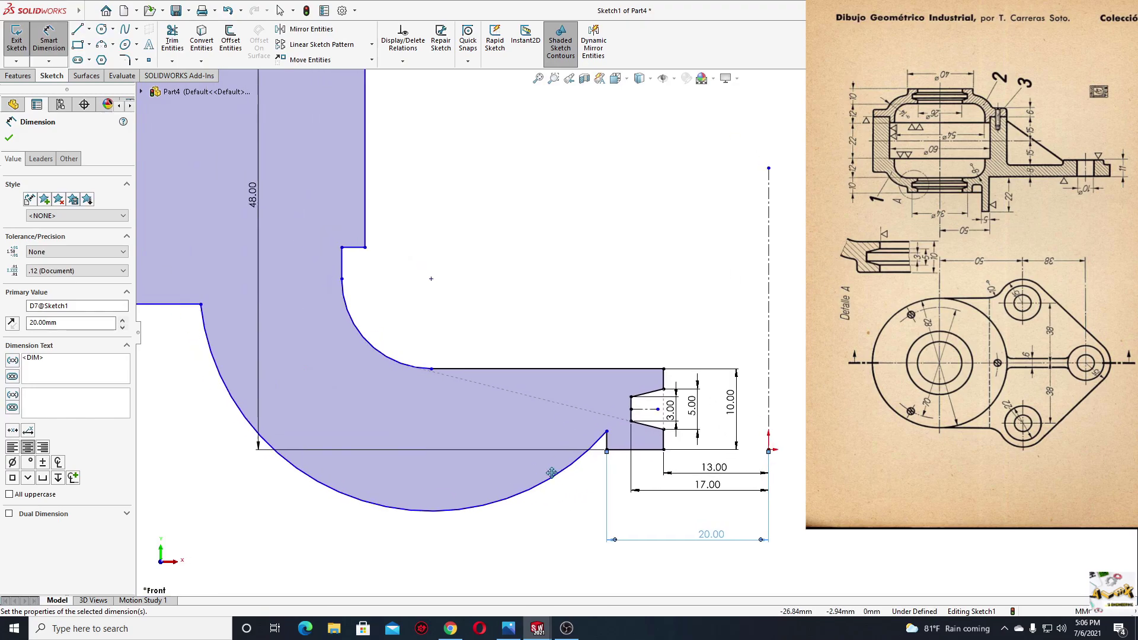
pyautogui.rightClick(509, 290)
# Delete the Tangent relation on the elbow arc.
pyautogui.click(538, 329)
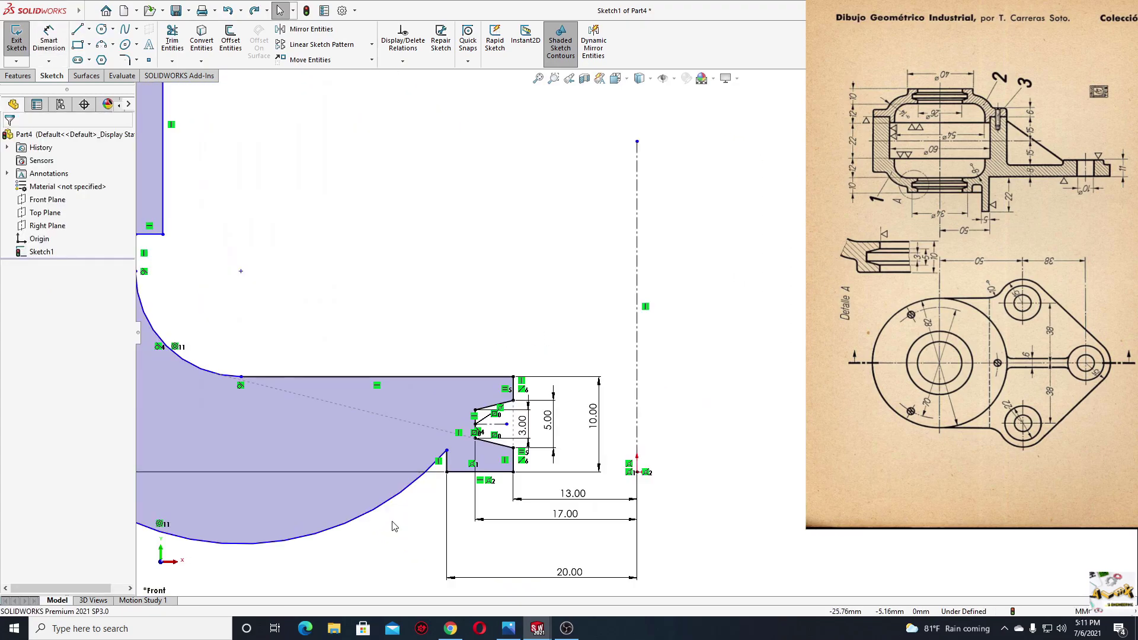
pyautogui.scroll(3, 394, 526)
pyautogui.scroll(1, 415, 509)
pyautogui.scroll(2, 451, 474)
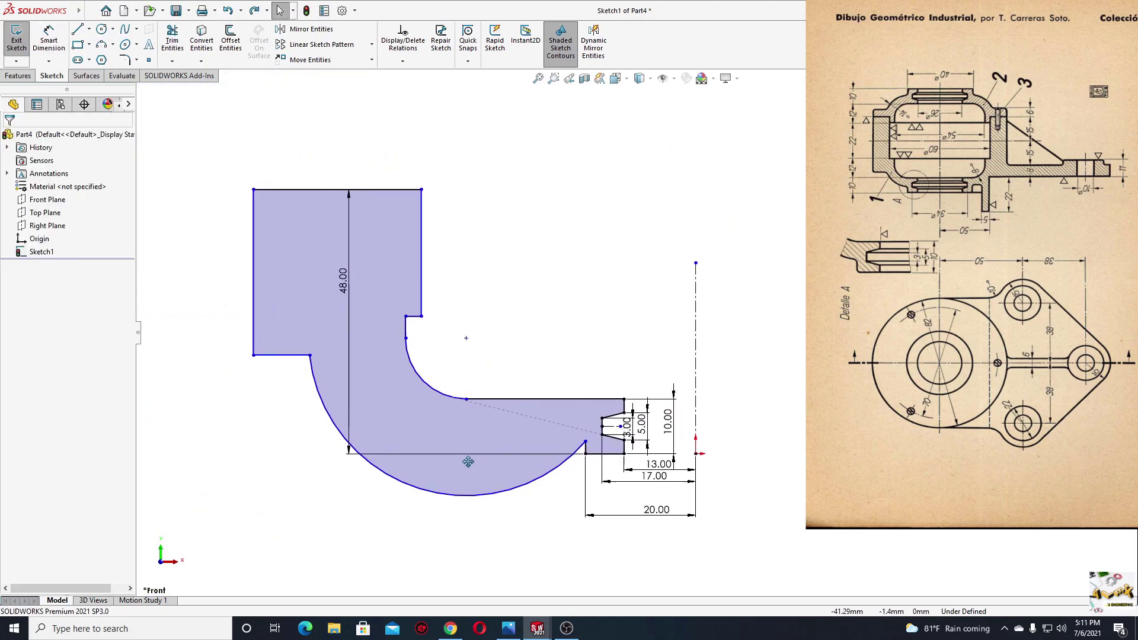
pyautogui.scroll(-5, 482, 443)
pyautogui.keyDown('ctrl'); pyautogui.moveTo(480, 439); pyautogui.dragTo(482, 452, button='middle'); pyautogui.keyUp('ctrl')
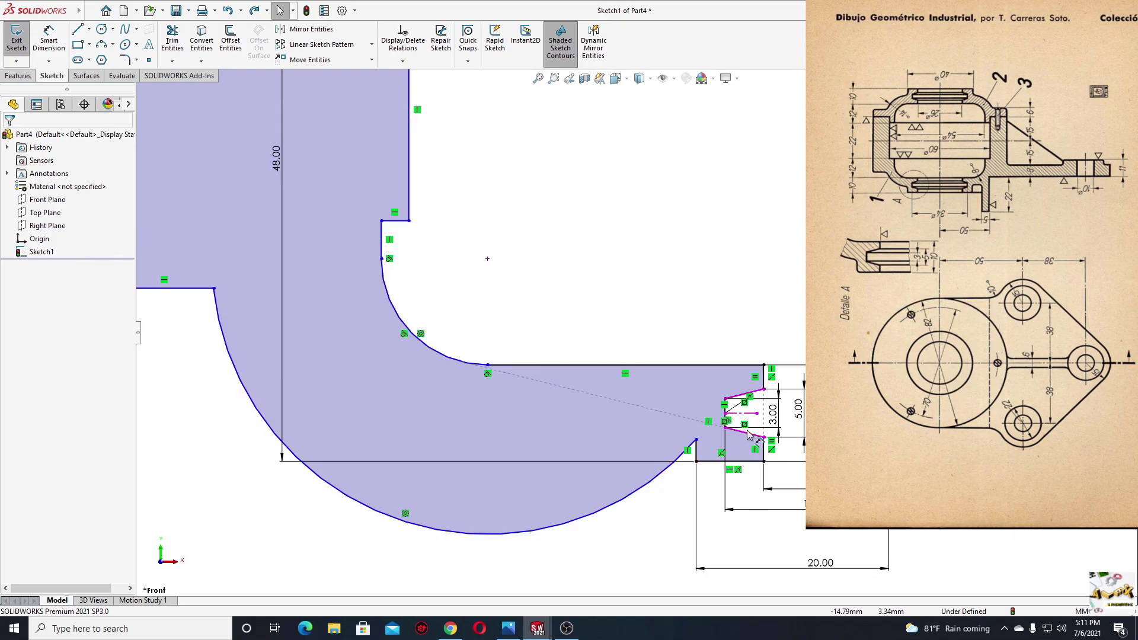
pyautogui.rightClick(403, 336)
pyautogui.click(438, 488)
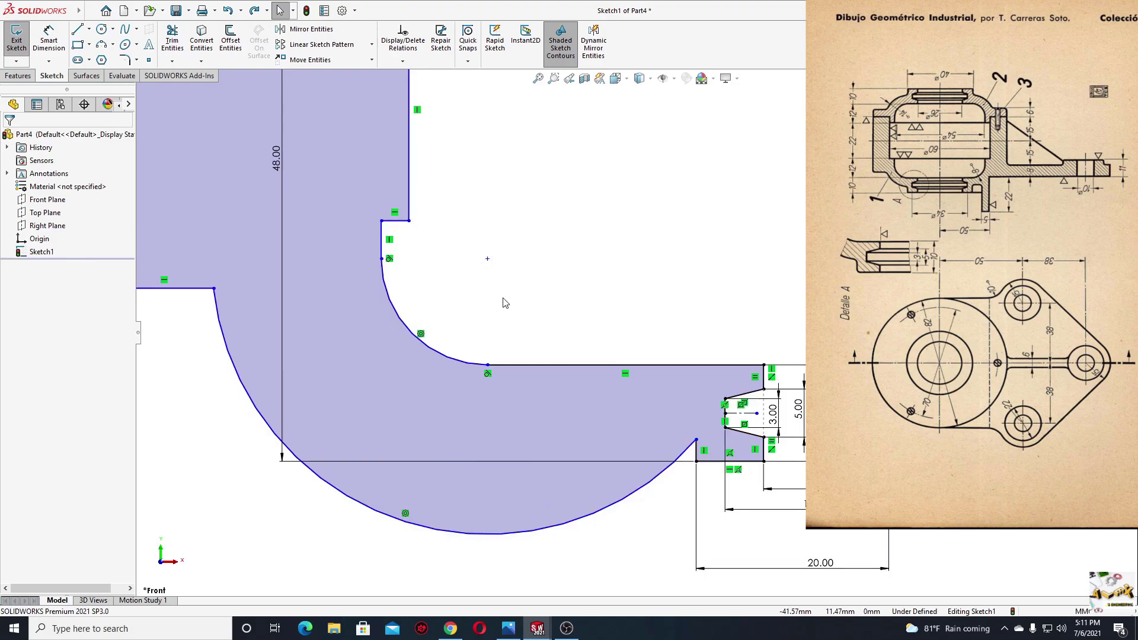
pyautogui.press('f')
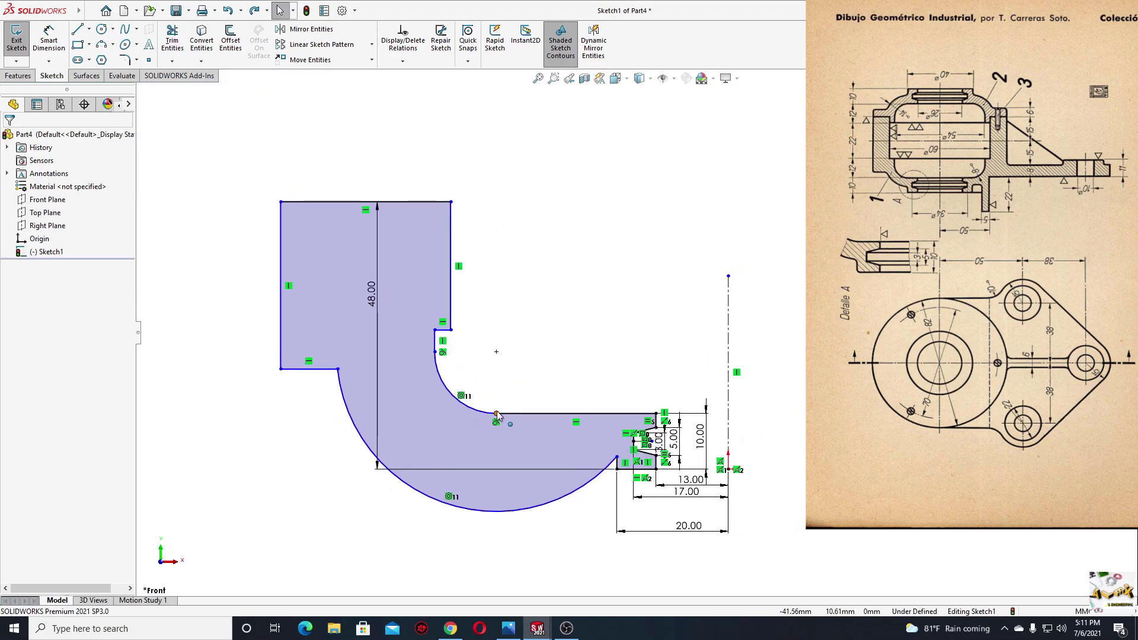
# Drag the arc endpoints and junction to make the curved elbow thinner.
pyautogui.moveTo(496, 414); pyautogui.dragTo(562, 413)
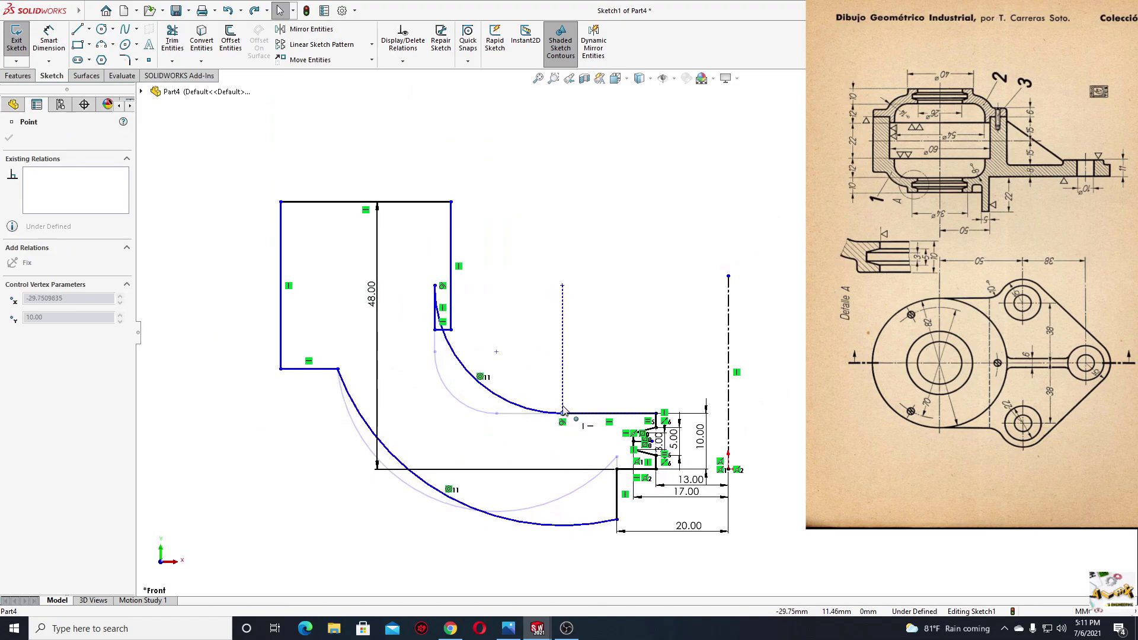
pyautogui.press('Escape')
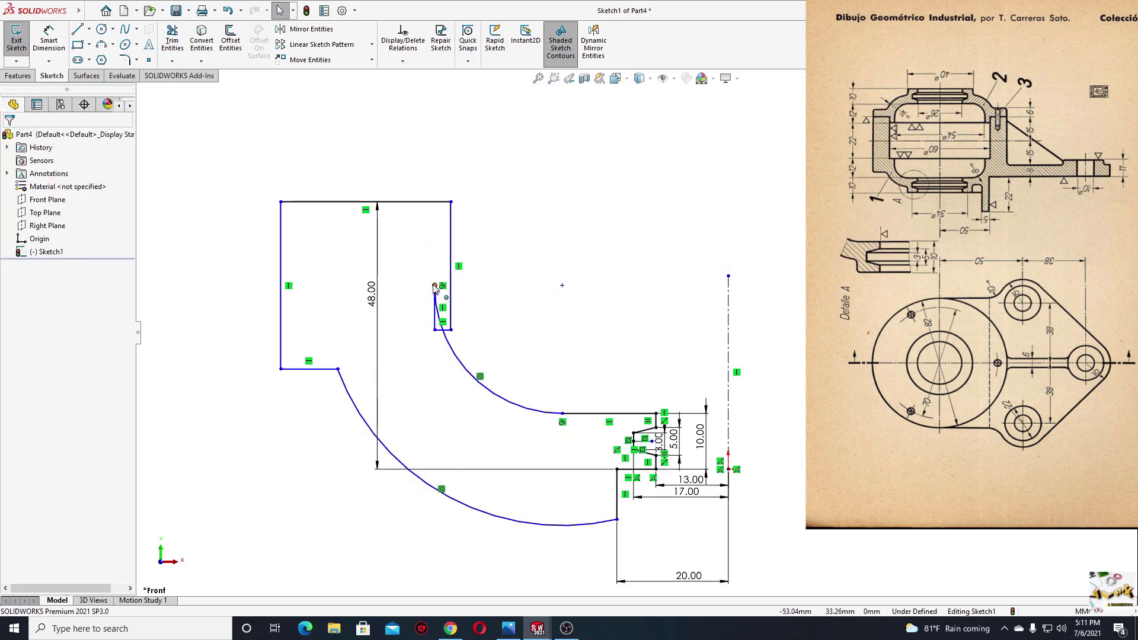
pyautogui.moveTo(435, 287); pyautogui.dragTo(531, 351)
pyautogui.moveTo(617, 521); pyautogui.dragTo(611, 446)
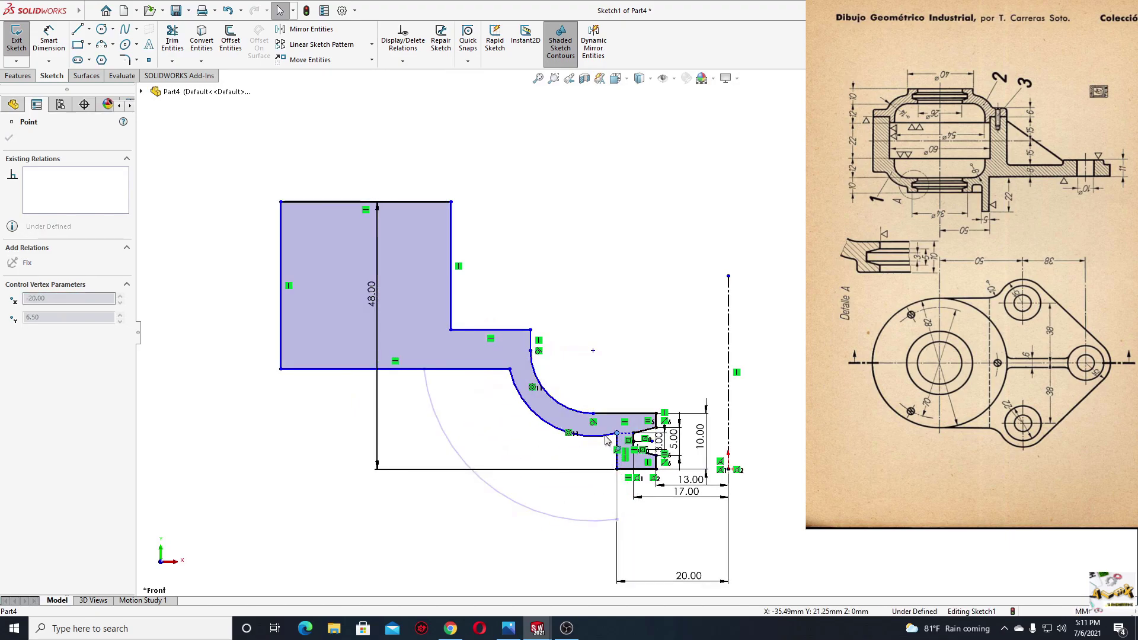
pyautogui.moveTo(607, 441); pyautogui.dragTo(610, 445)
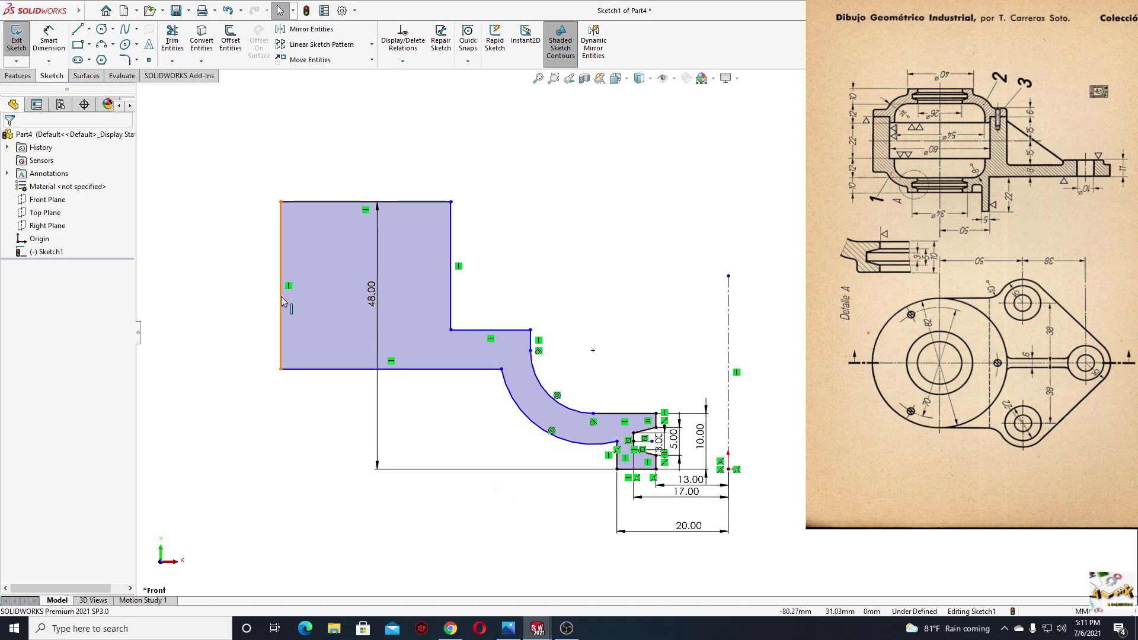
# Drag the upright arm's vertical edges rightward into a narrow strip.
pyautogui.moveTo(281, 297); pyautogui.dragTo(423, 296)
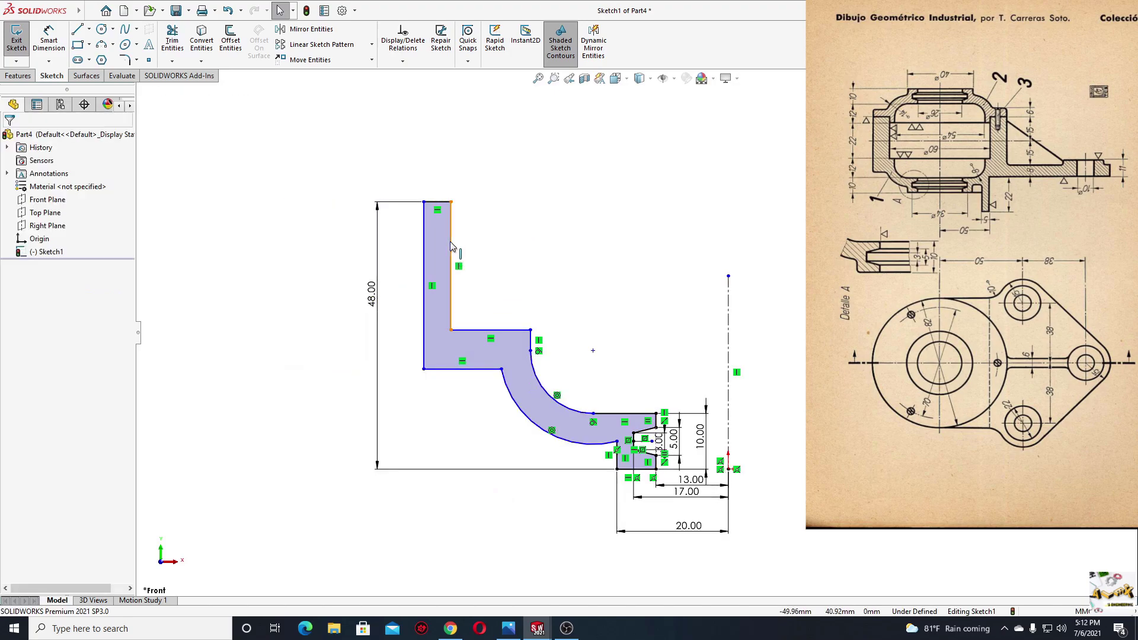
pyautogui.moveTo(450, 246); pyautogui.dragTo(515, 246)
pyautogui.moveTo(424, 261); pyautogui.dragTo(462, 260)
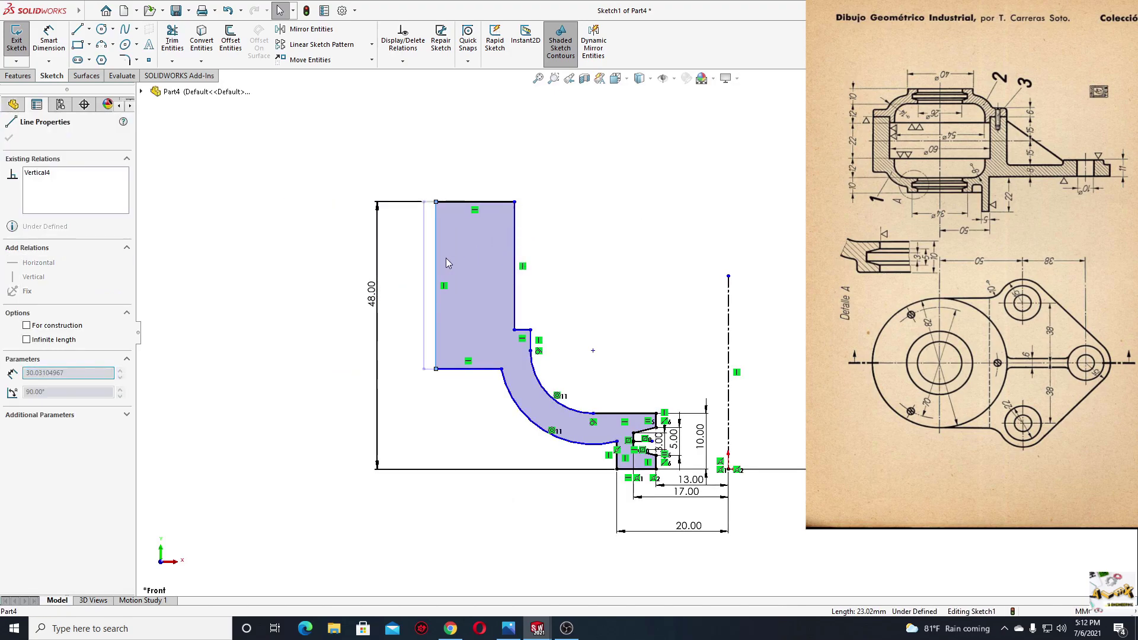
pyautogui.click(302, 262)
pyautogui.scroll(-2, 569, 355)
pyautogui.scroll(-2, 578, 391)
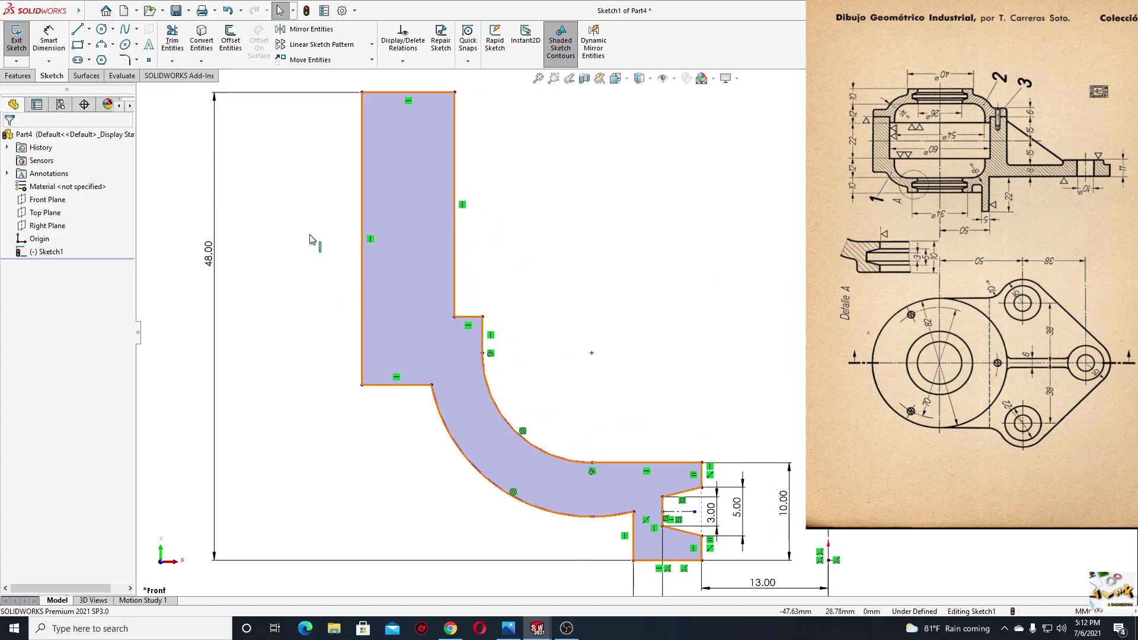
# Dimension the inner elbow arc with an R8 radius.
pyautogui.press('d')
pyautogui.keyDown('ctrl'); pyautogui.moveTo(674, 345); pyautogui.dragTo(584, 372, button='middle'); pyautogui.keyUp('ctrl')
pyautogui.scroll(2, 583, 373)
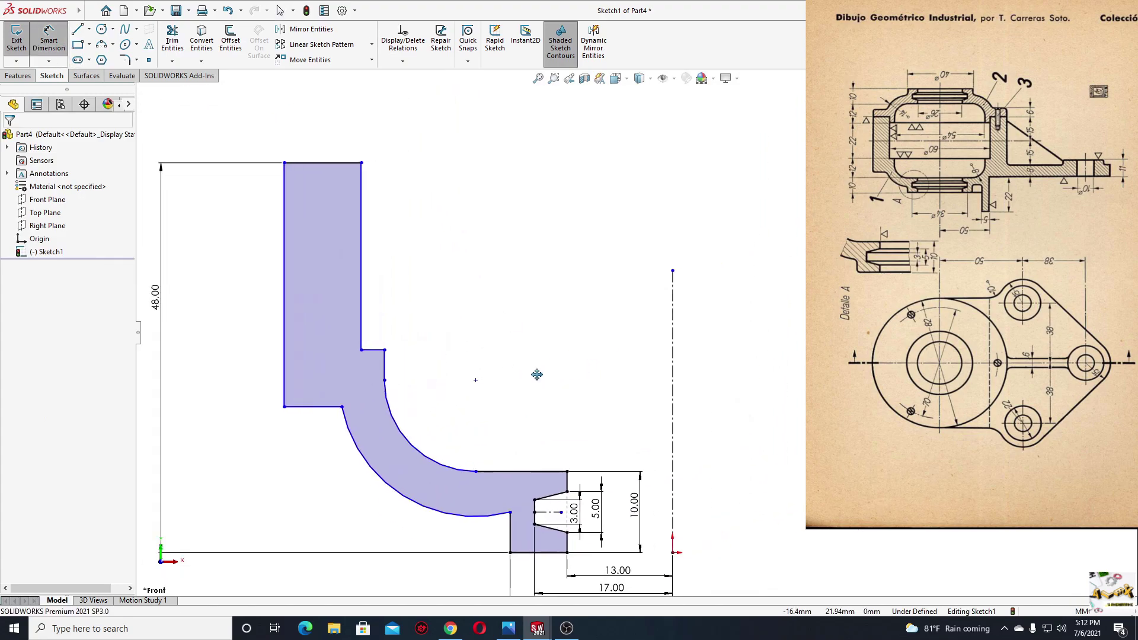
pyautogui.click(373, 412)
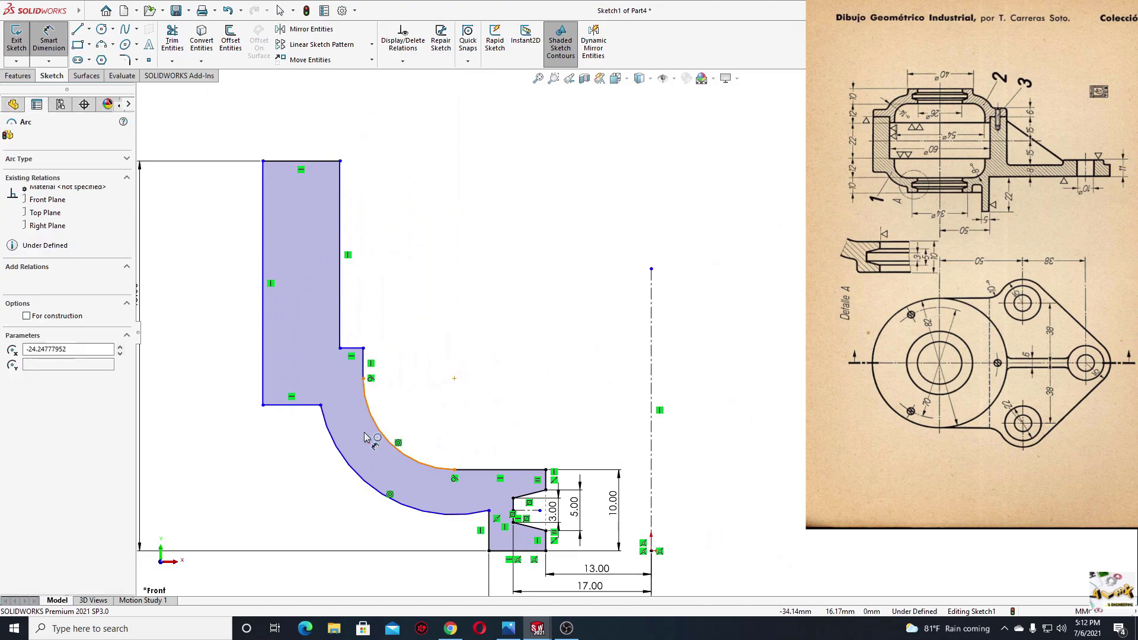
pyautogui.click(305, 477)
pyautogui.write('8')
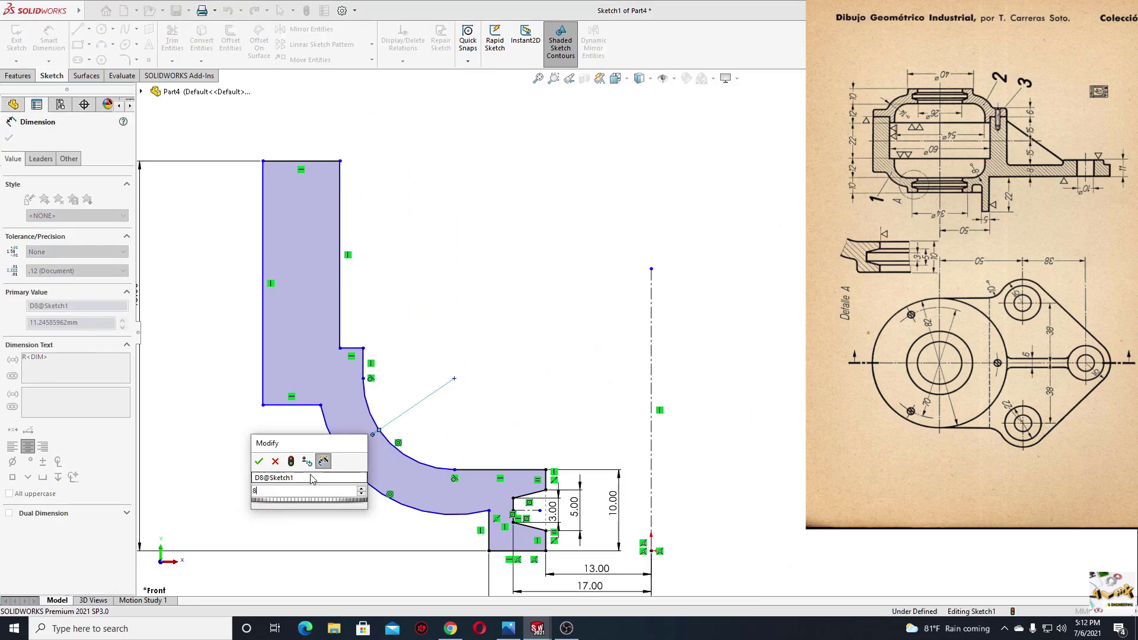
pyautogui.press('Return')
pyautogui.scroll(1, 586, 376)
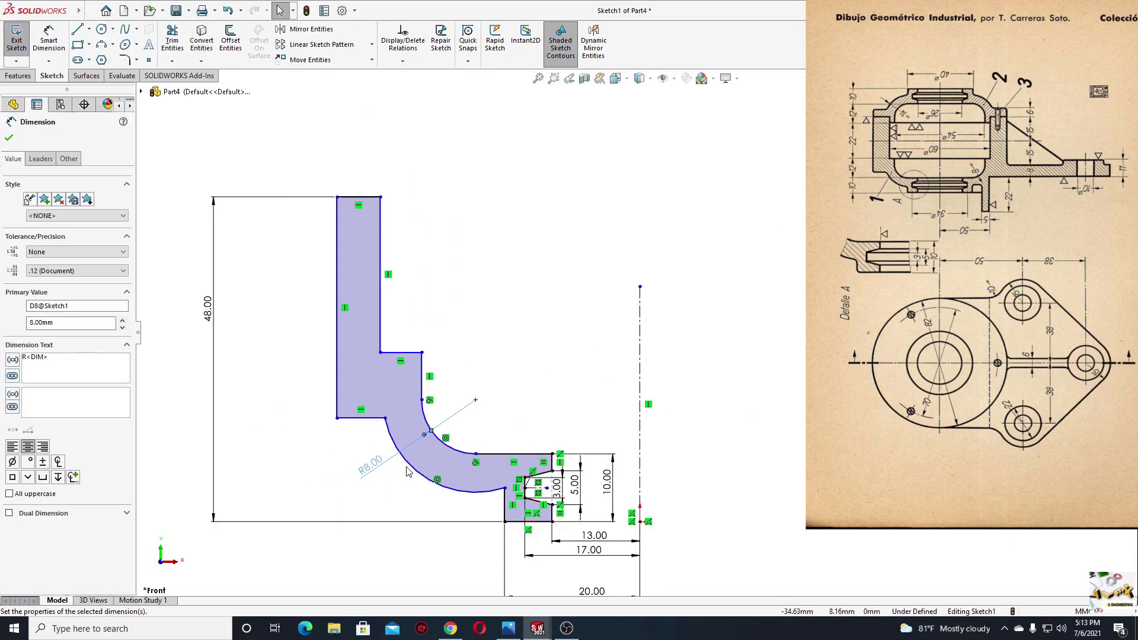
pyautogui.press('Escape')
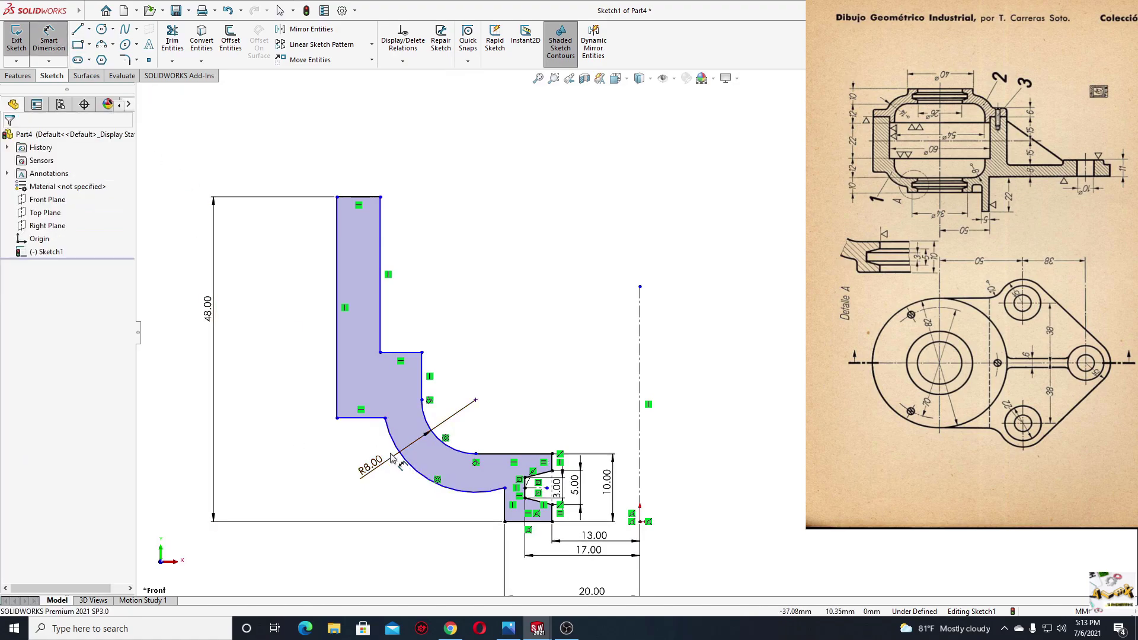
# Give the outer elbow arc an R14 radius and tidy its endpoint.
pyautogui.click(412, 470)
pyautogui.click(376, 510)
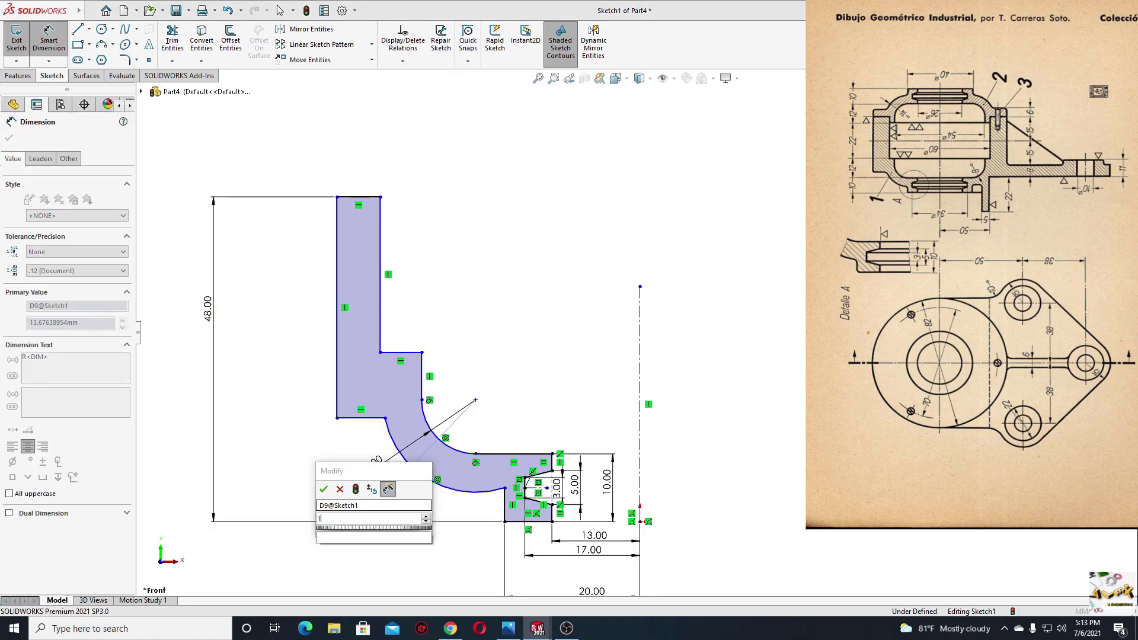
pyautogui.write('14')
pyautogui.press('Return')
pyautogui.rightClick(502, 361)
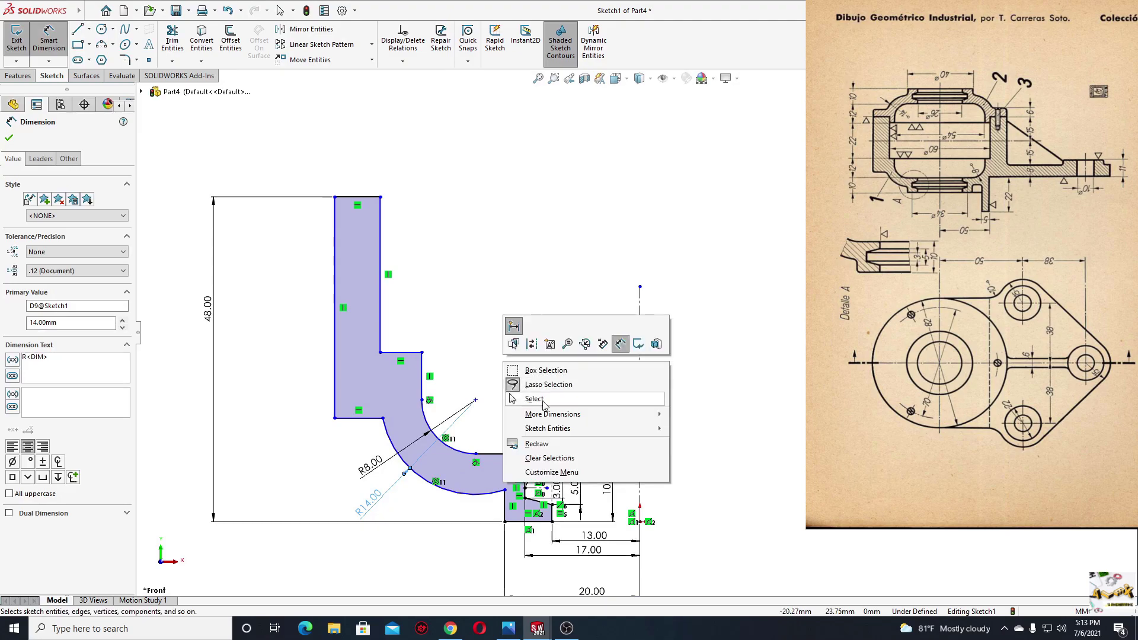
pyautogui.press('Escape')
pyautogui.press('Escape')
pyautogui.moveTo(505, 490); pyautogui.dragTo(504, 490)
pyautogui.click(495, 335)
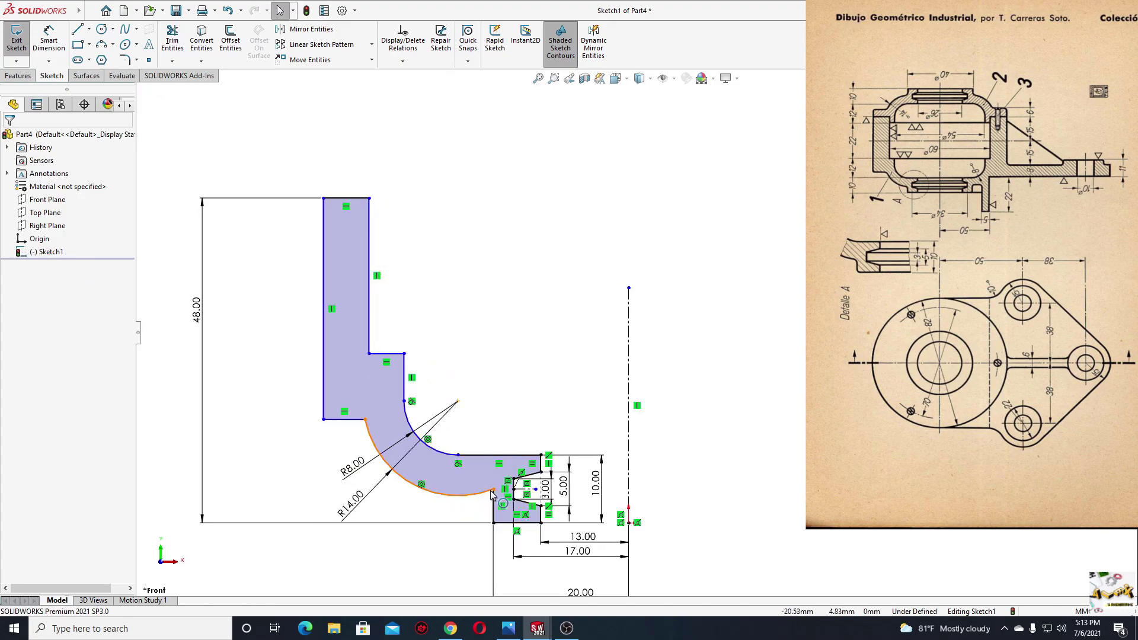
pyautogui.click(494, 490)
pyautogui.click(483, 310)
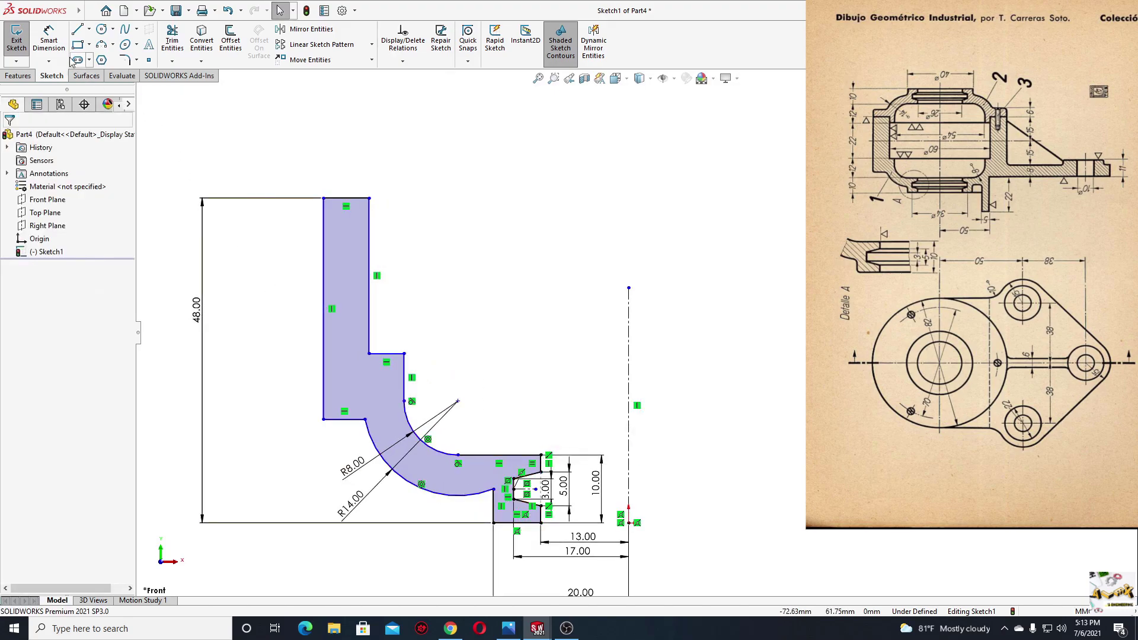
# Dimension the wall edges 27 and 30 mm from the axis, plus the 41 mm overall width.
pyautogui.press('d')
pyautogui.click(404, 389)
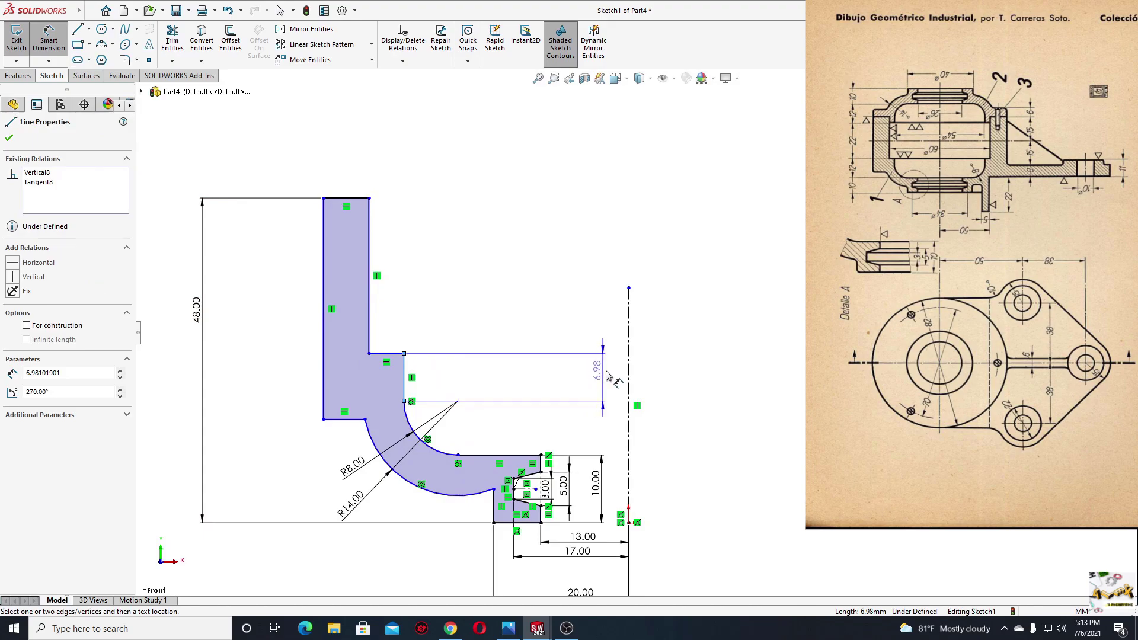
pyautogui.click(629, 376)
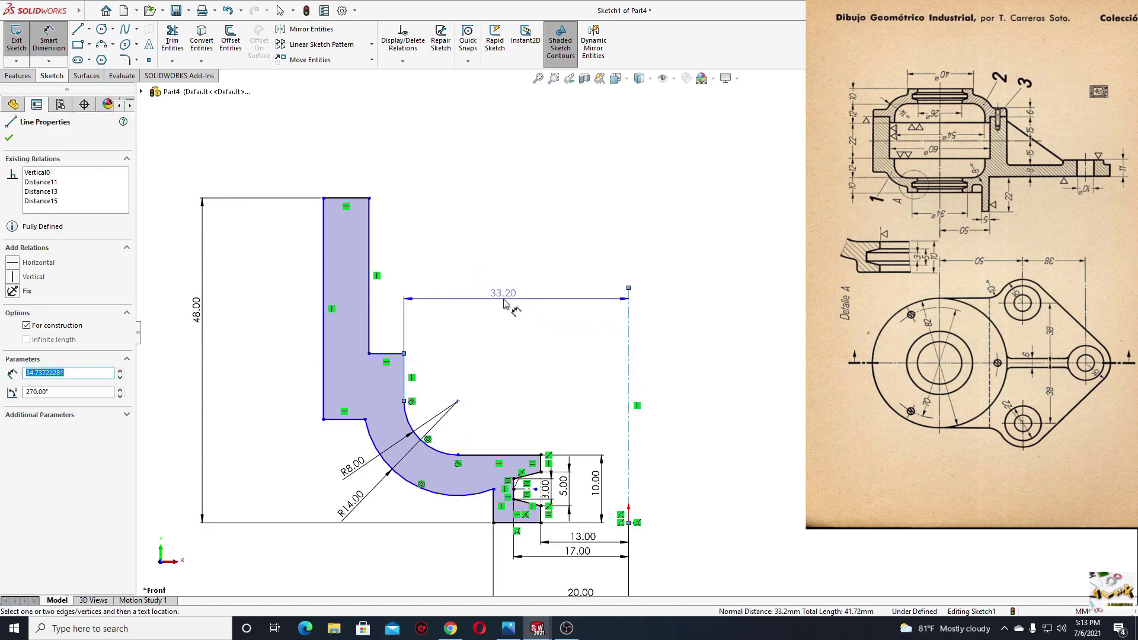
pyautogui.click(505, 302)
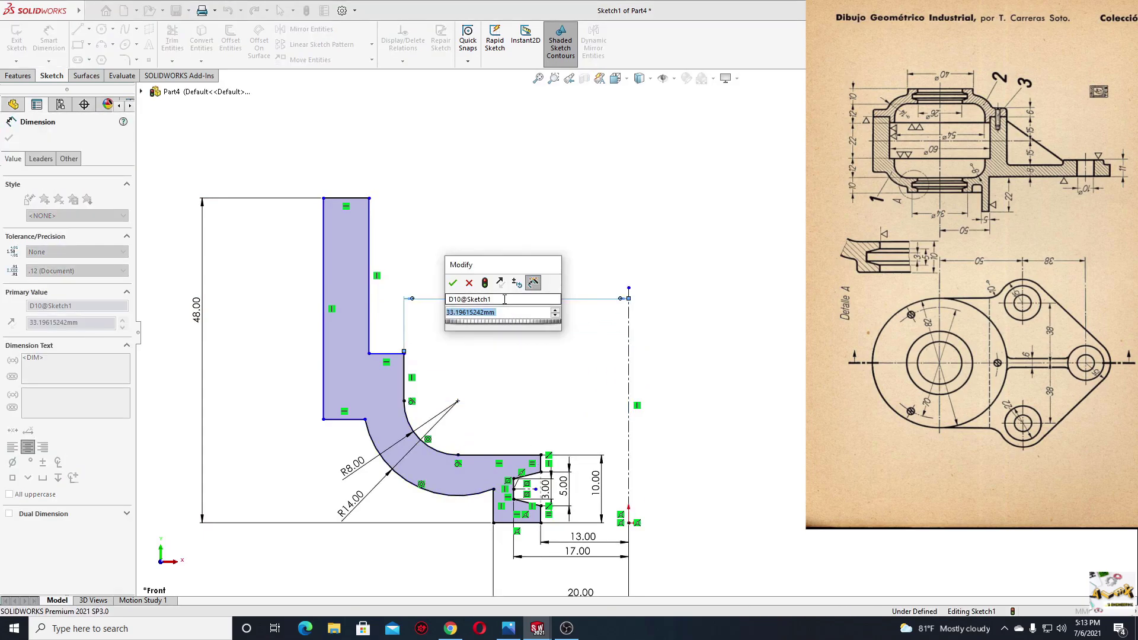
pyautogui.press('Return')
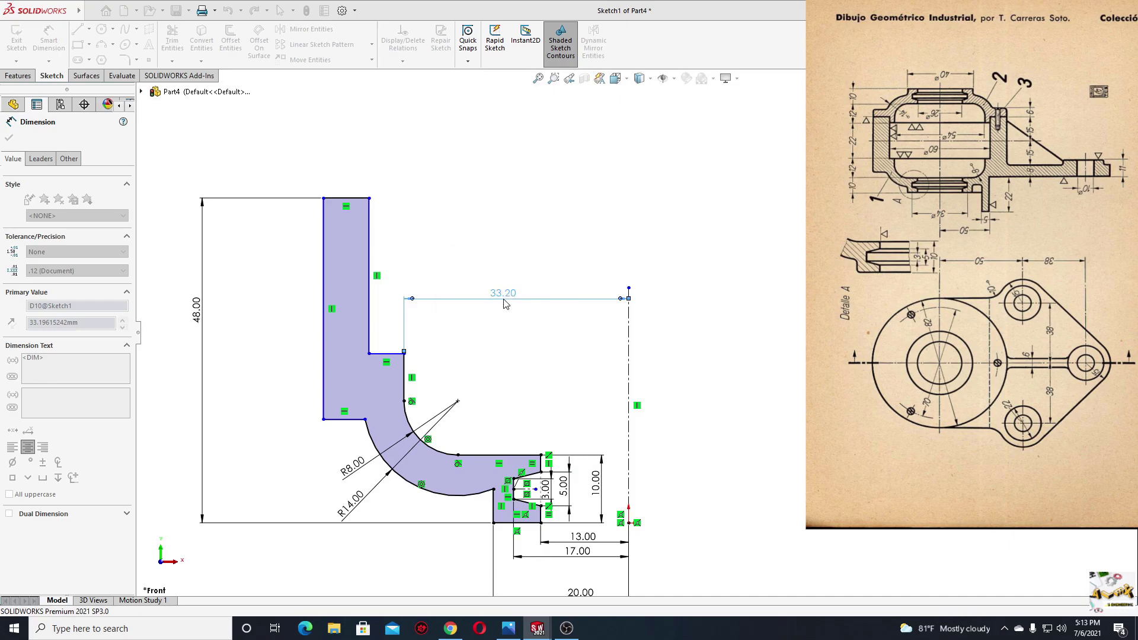
pyautogui.click(368, 285)
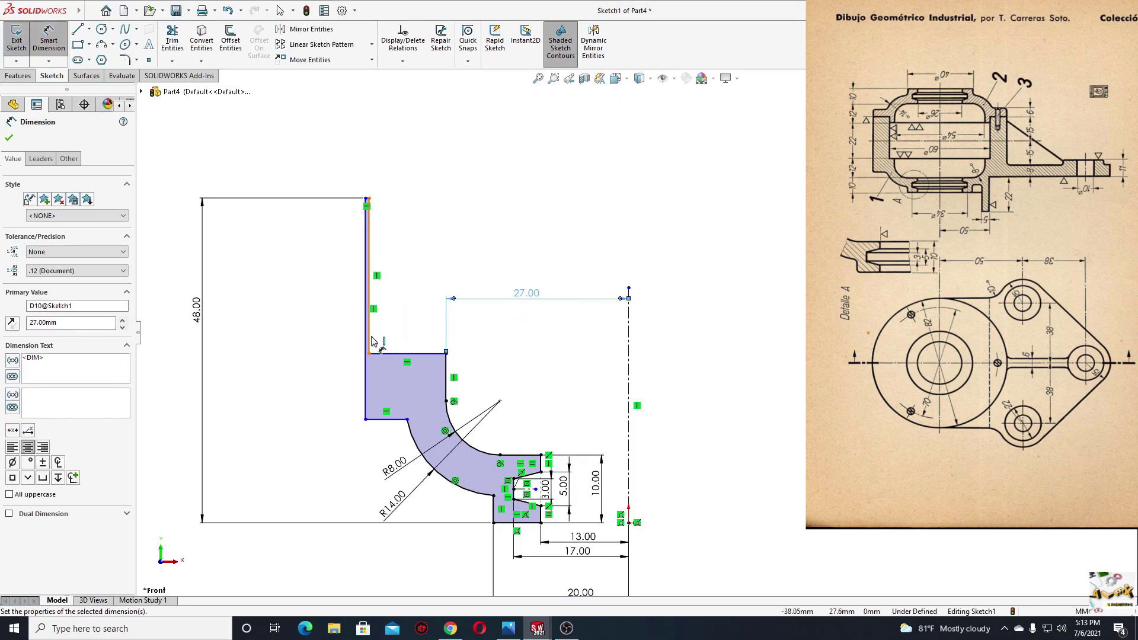
pyautogui.click(530, 171)
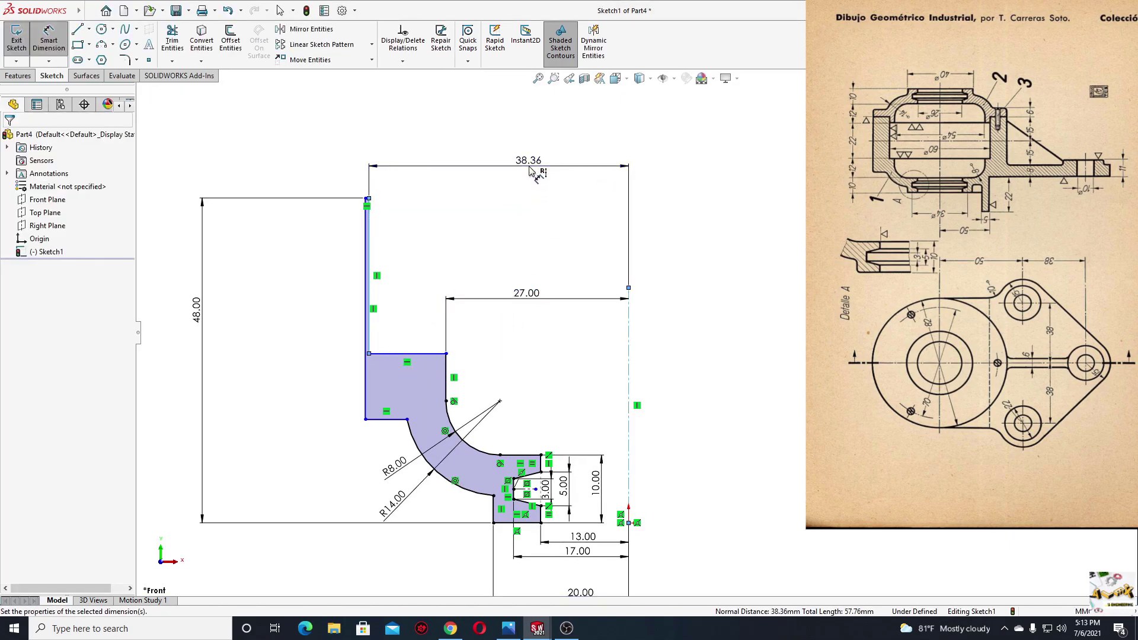
pyautogui.write('30')
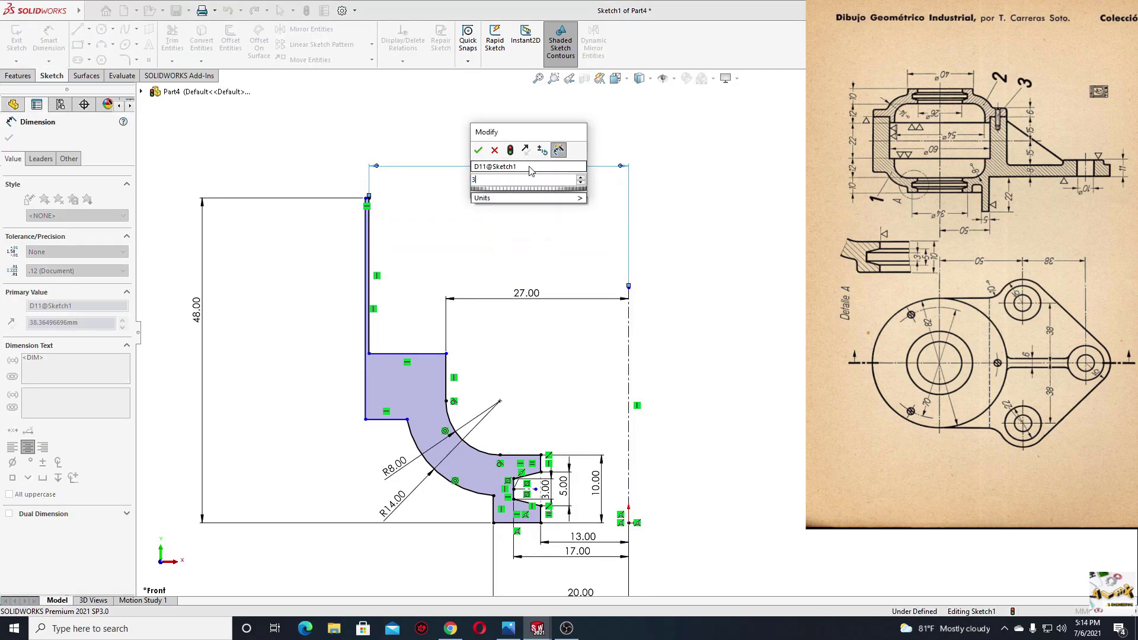
pyautogui.press('Return')
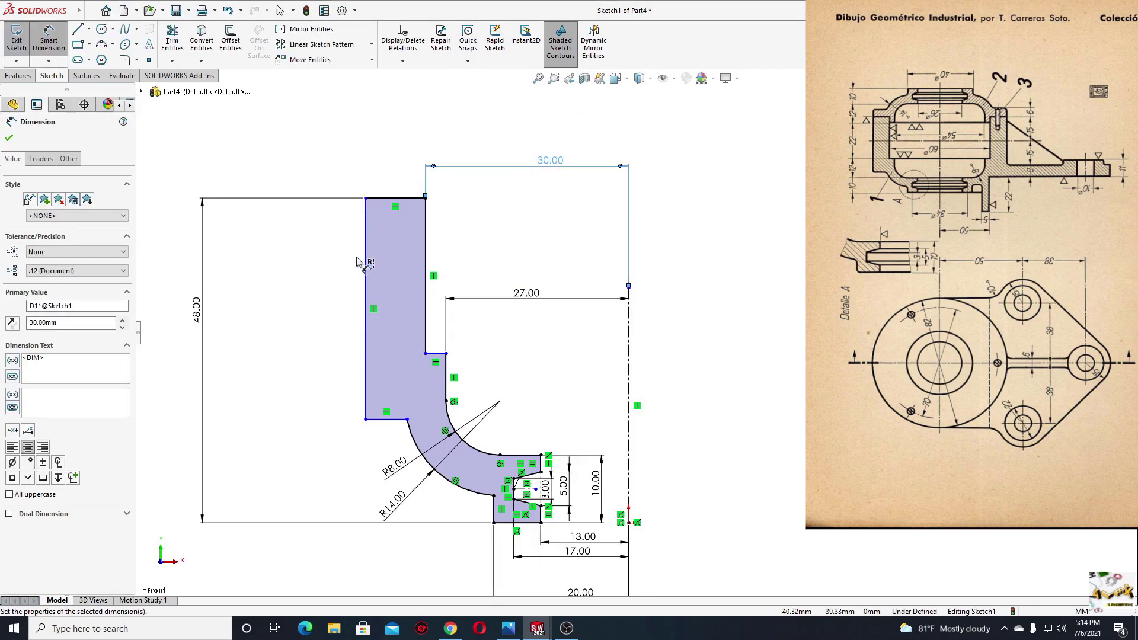
pyautogui.click(366, 261)
pyautogui.click(493, 133)
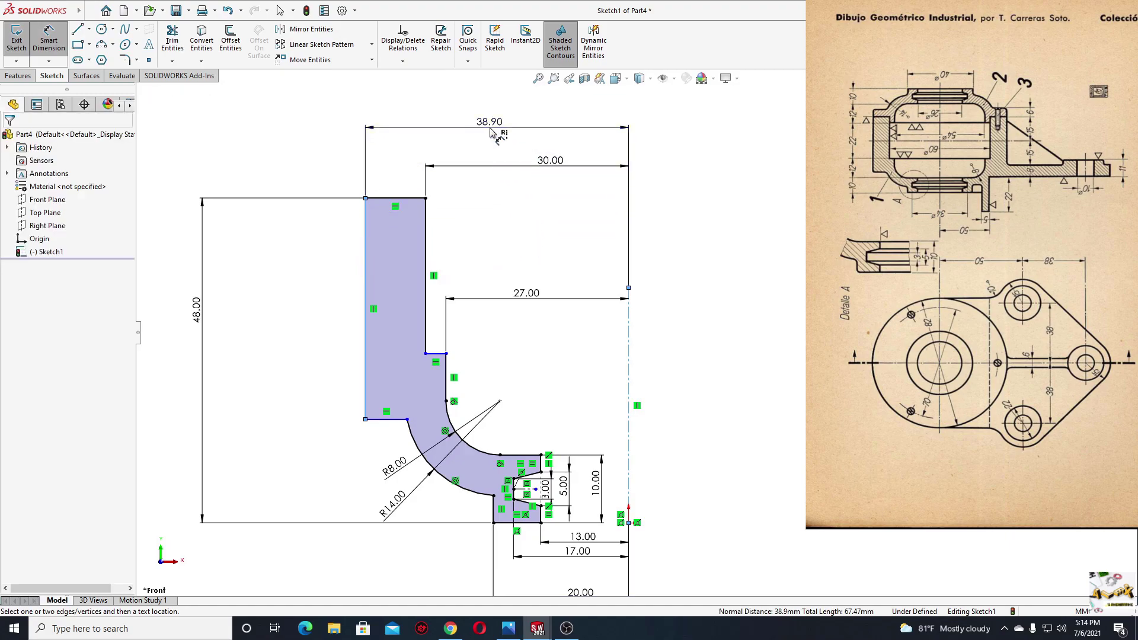
pyautogui.write('41')
pyautogui.press('Return')
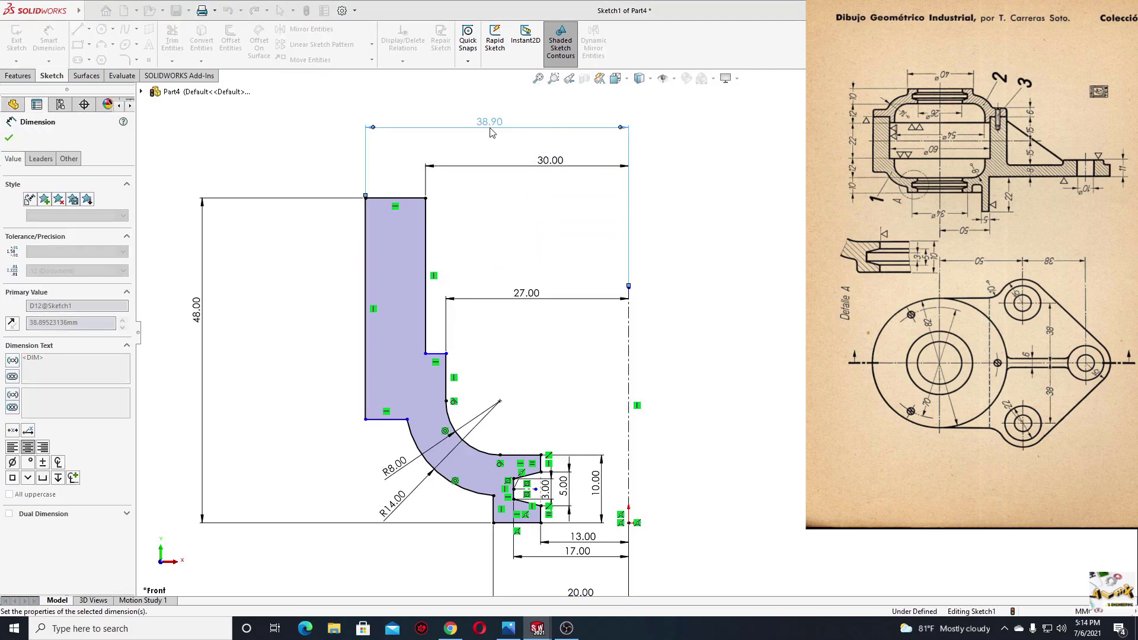
# Add the 12 mm vertical step distance and the 10 mm wall-base height.
pyautogui.scroll(-2, 521, 458)
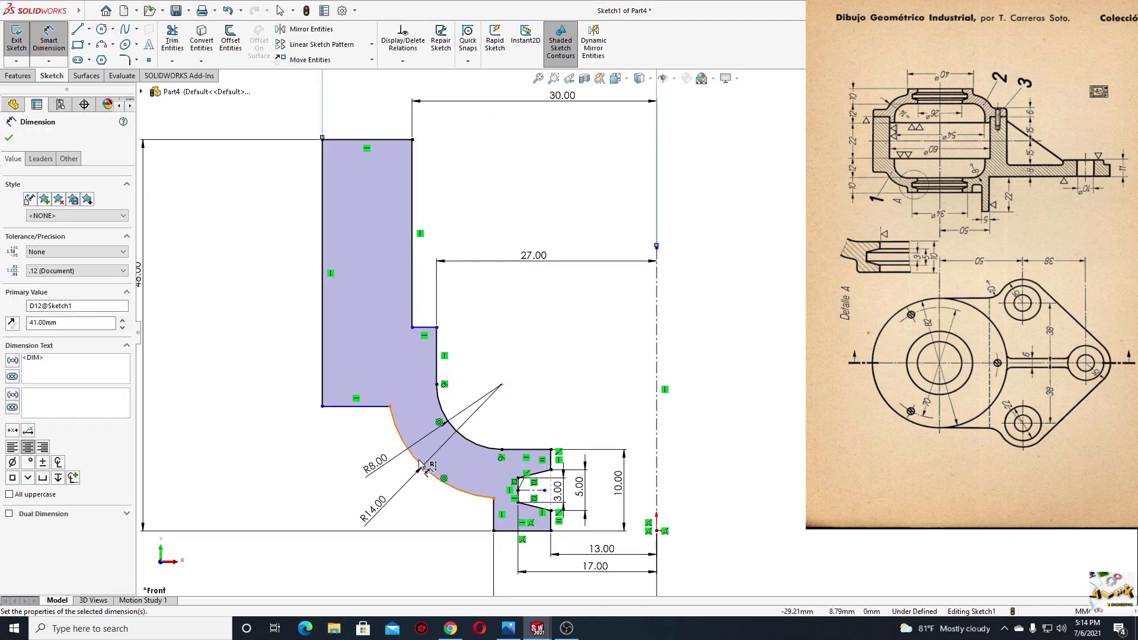
pyautogui.click(525, 450)
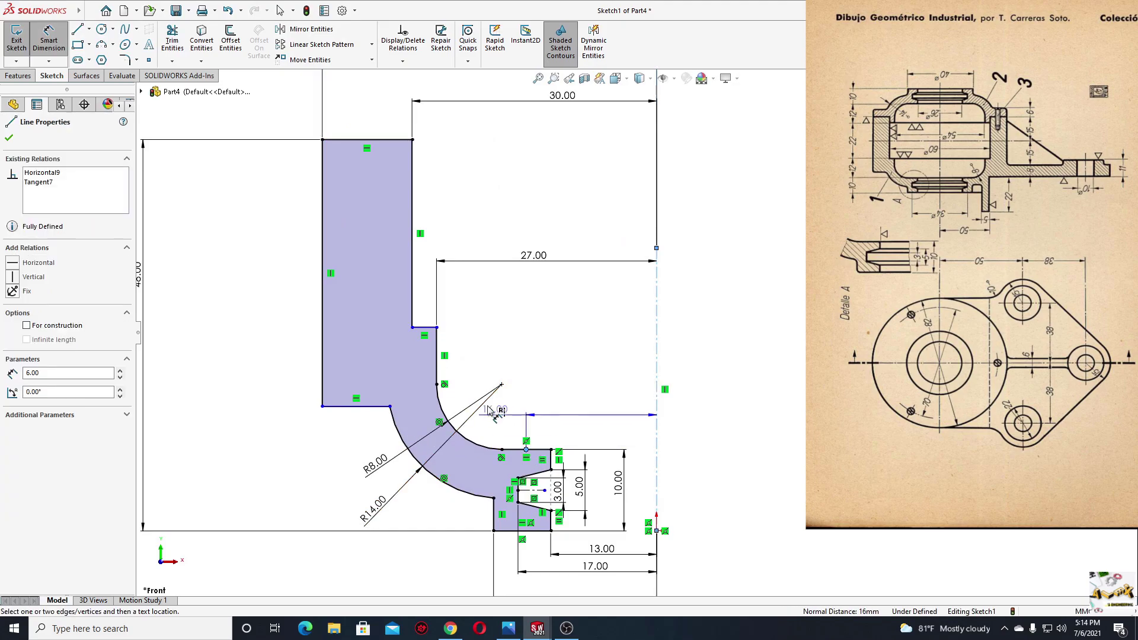
pyautogui.click(425, 327)
pyautogui.click(733, 391)
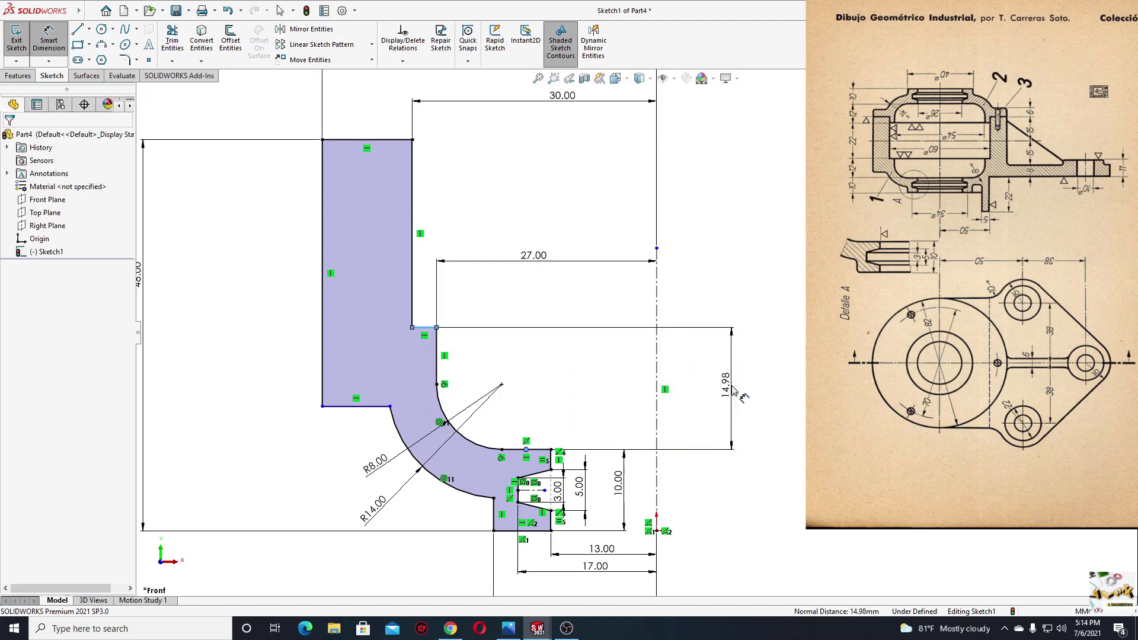
pyautogui.write('12')
pyautogui.press('Return')
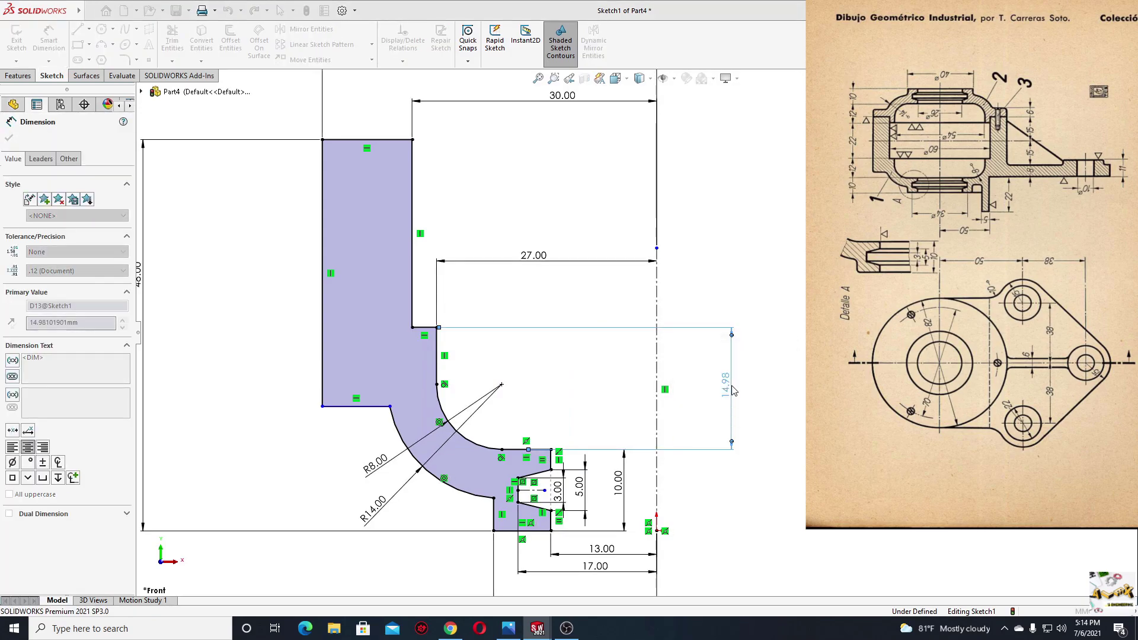
pyautogui.click(371, 408)
pyautogui.click(287, 380)
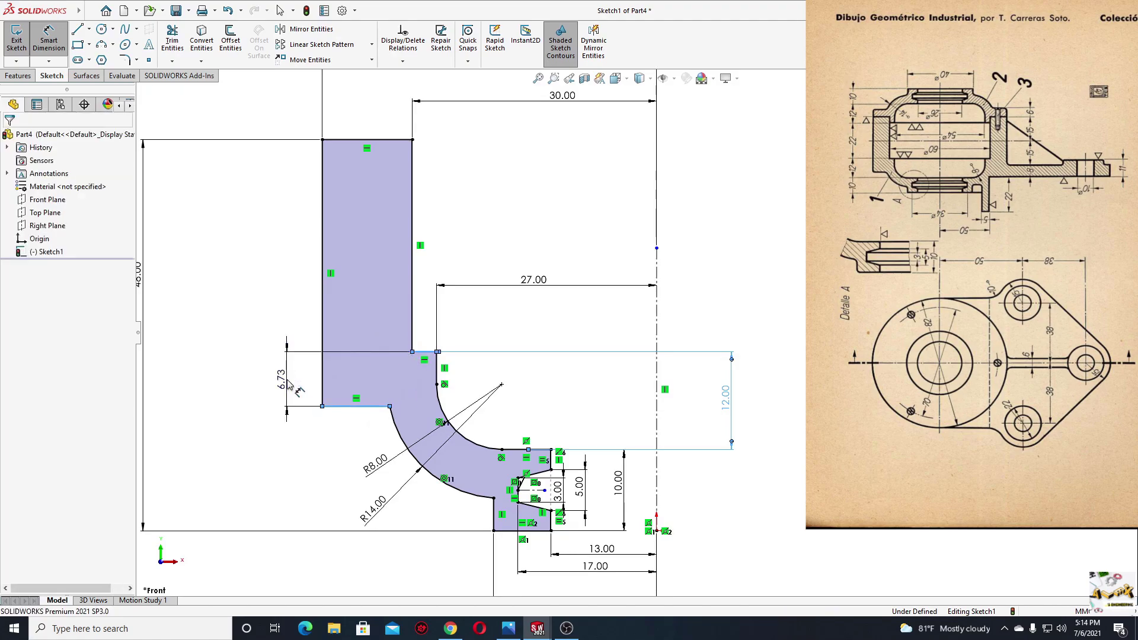
pyautogui.write('10')
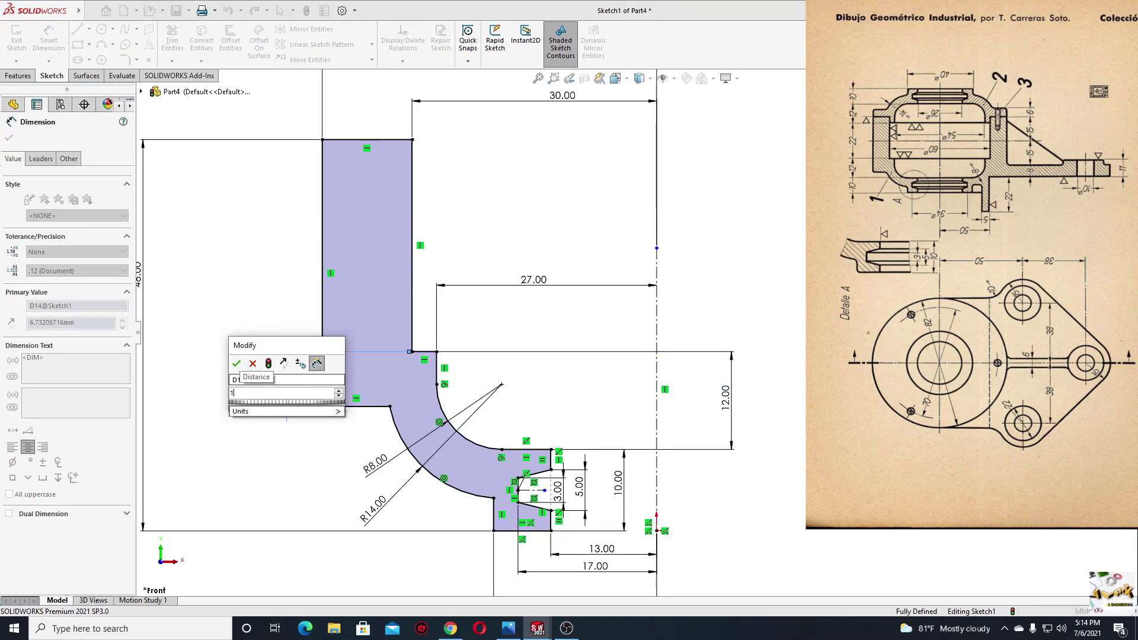
pyautogui.press('Return')
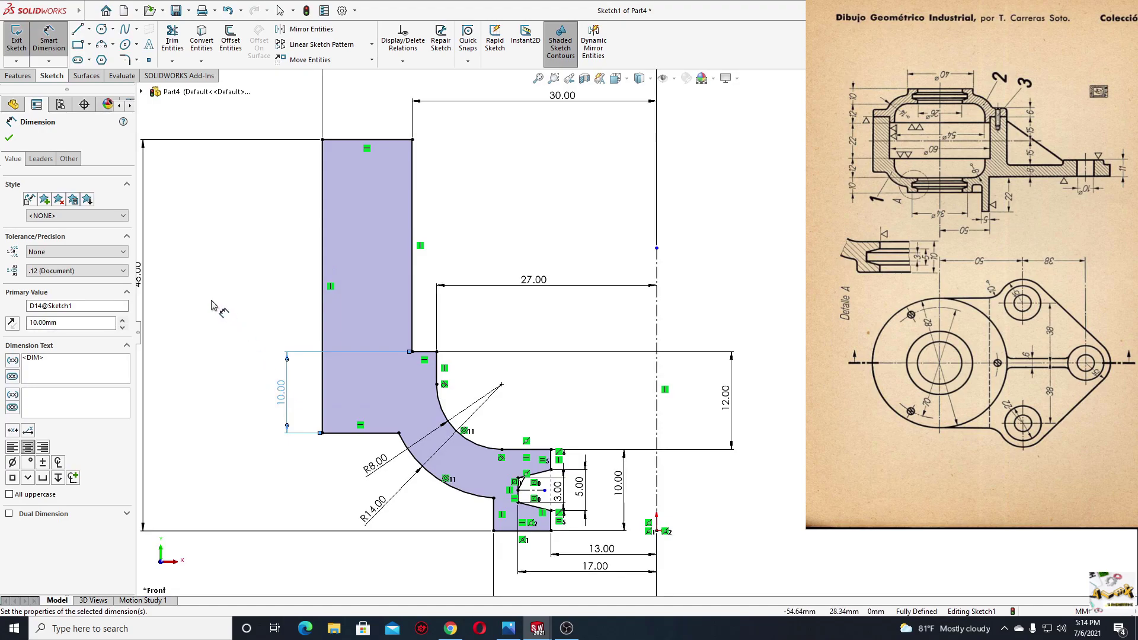
# Exit dimensioning and move the 10.00, 3.00 and 17.00 dimensions clear of the profile.
pyautogui.rightClick(290, 299)
pyautogui.press('Escape')
pyautogui.press('f')
pyautogui.keyDown('ctrl'); pyautogui.moveTo(460, 358); pyautogui.dragTo(382, 395, button='middle'); pyautogui.keyUp('ctrl')
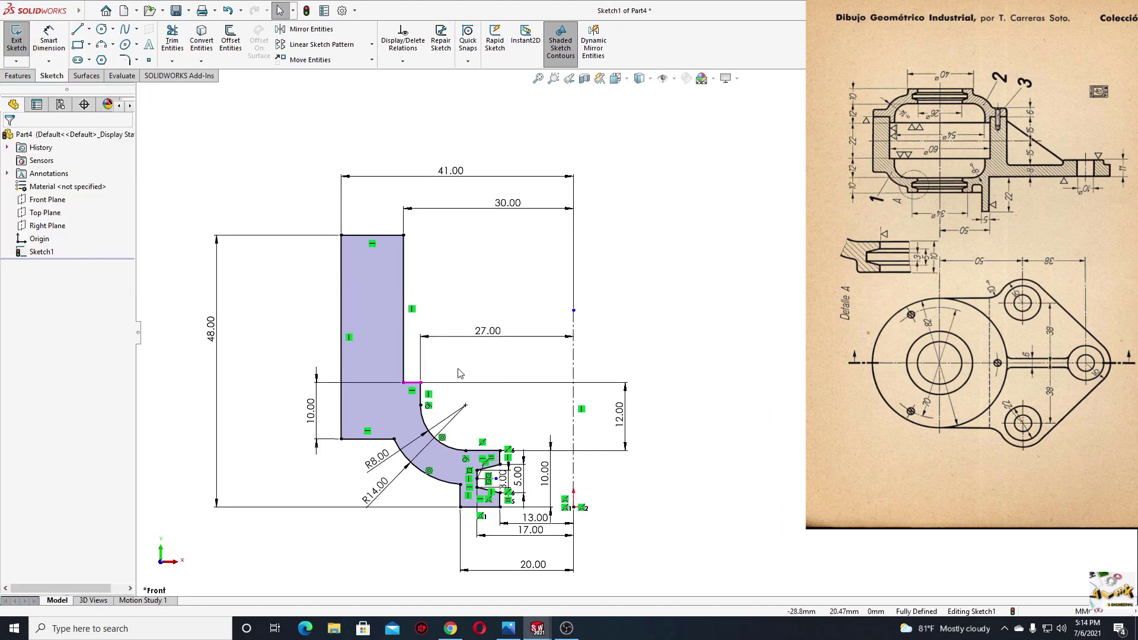
pyautogui.moveTo(551, 484); pyautogui.dragTo(652, 477)
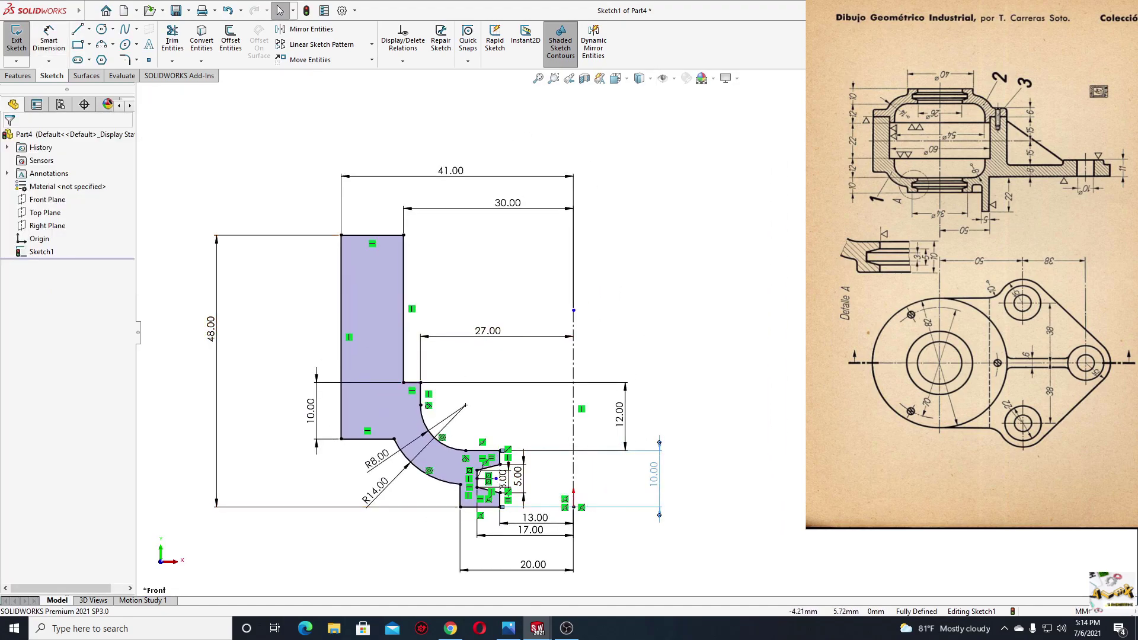
pyautogui.moveTo(501, 480); pyautogui.dragTo(584, 485)
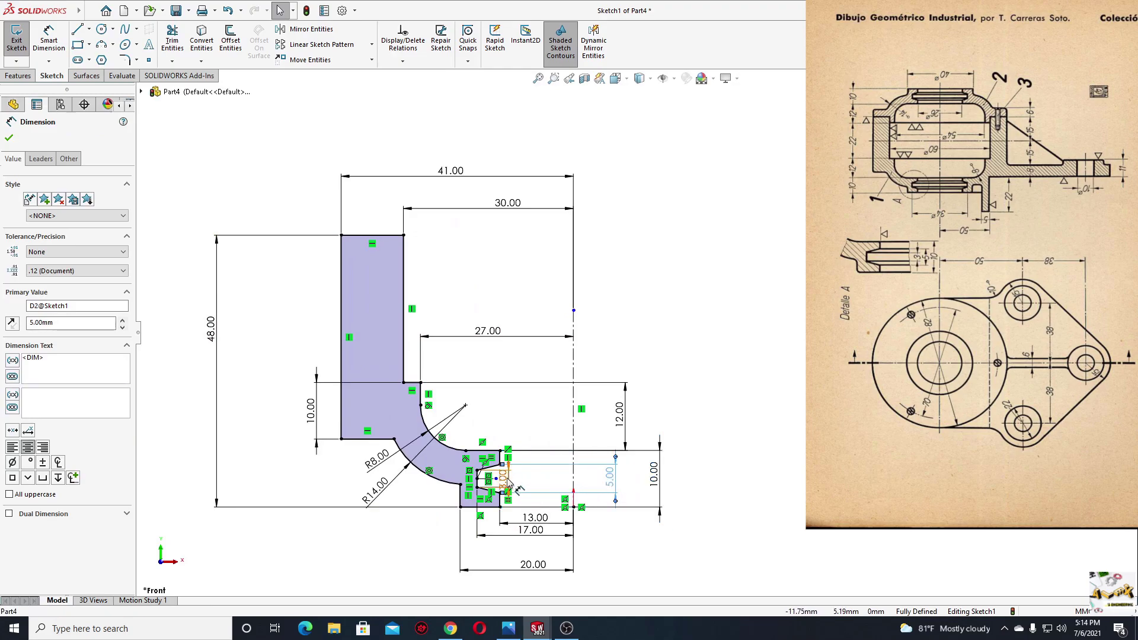
pyautogui.click(698, 554)
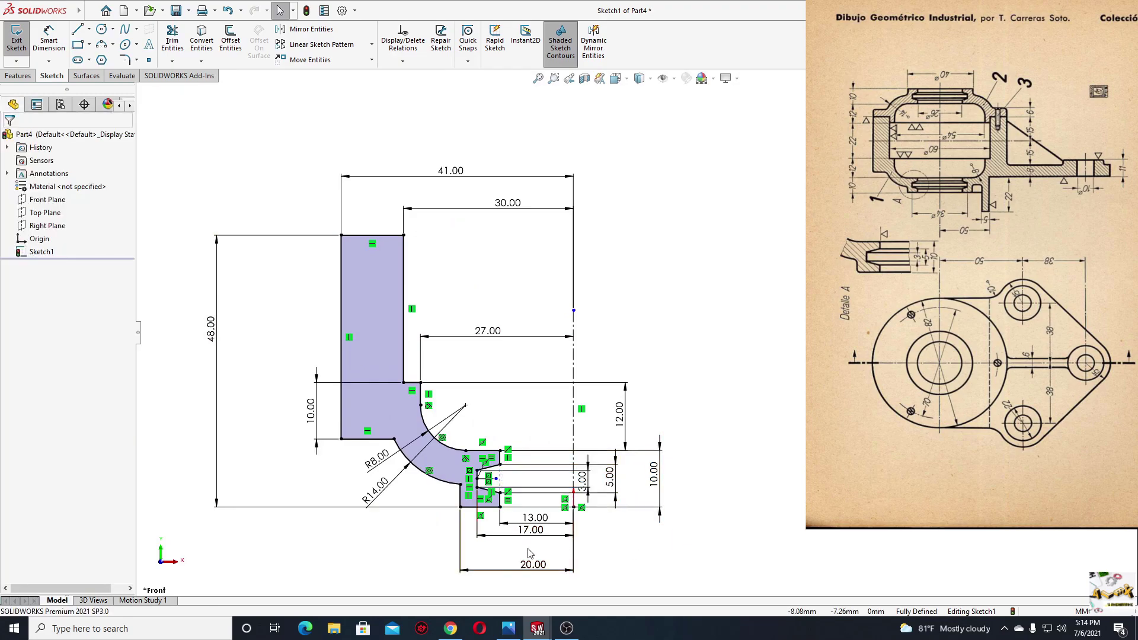
pyautogui.moveTo(531, 529); pyautogui.dragTo(529, 554)
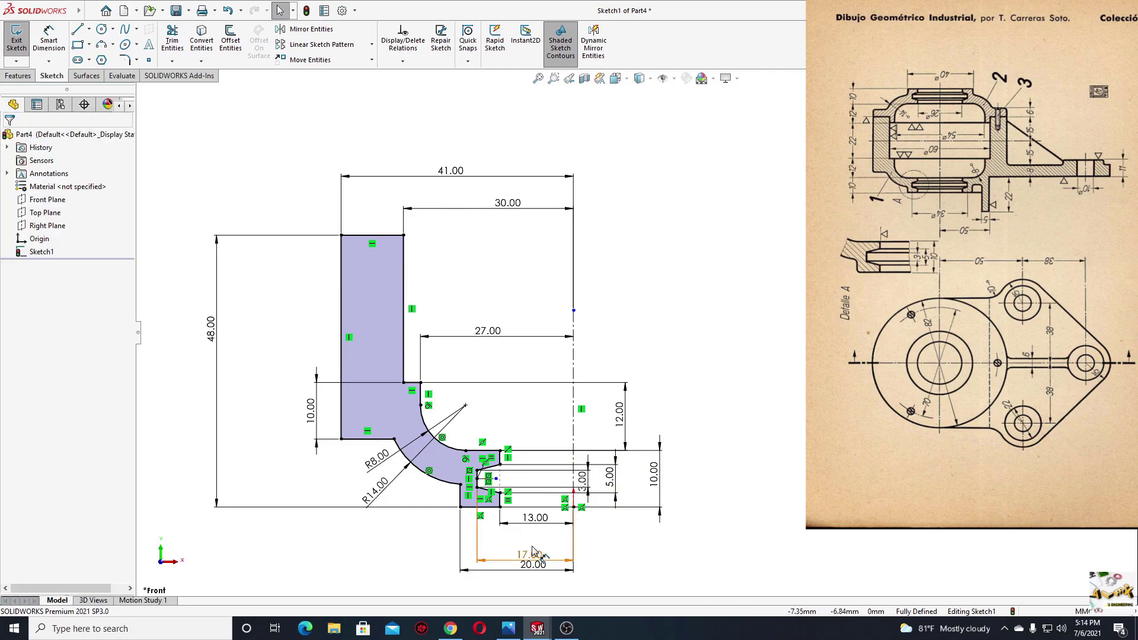
pyautogui.click(532, 557)
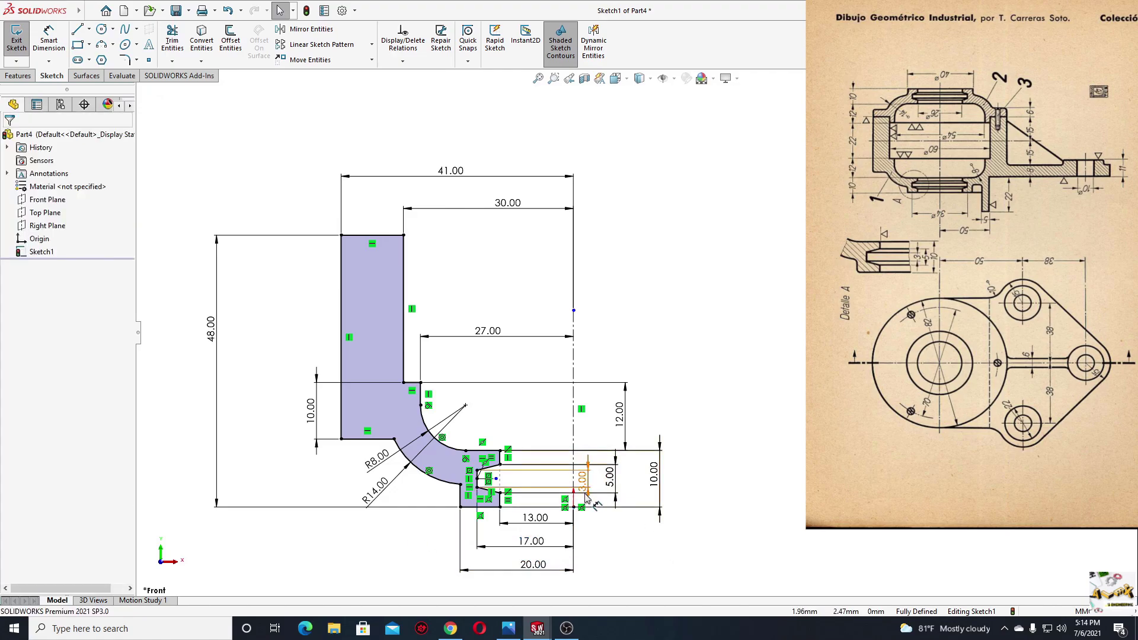
pyautogui.click(264, 286)
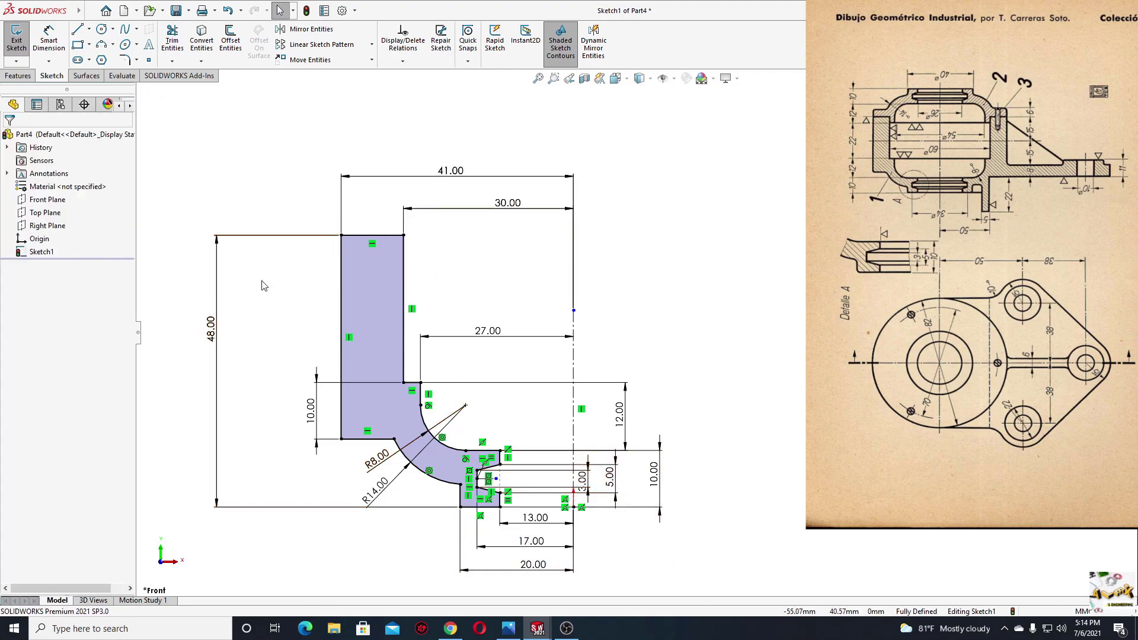
# Revolve the half-profile a full 360° about the vertical centerline to create Revolve1.
pyautogui.click(18, 80)
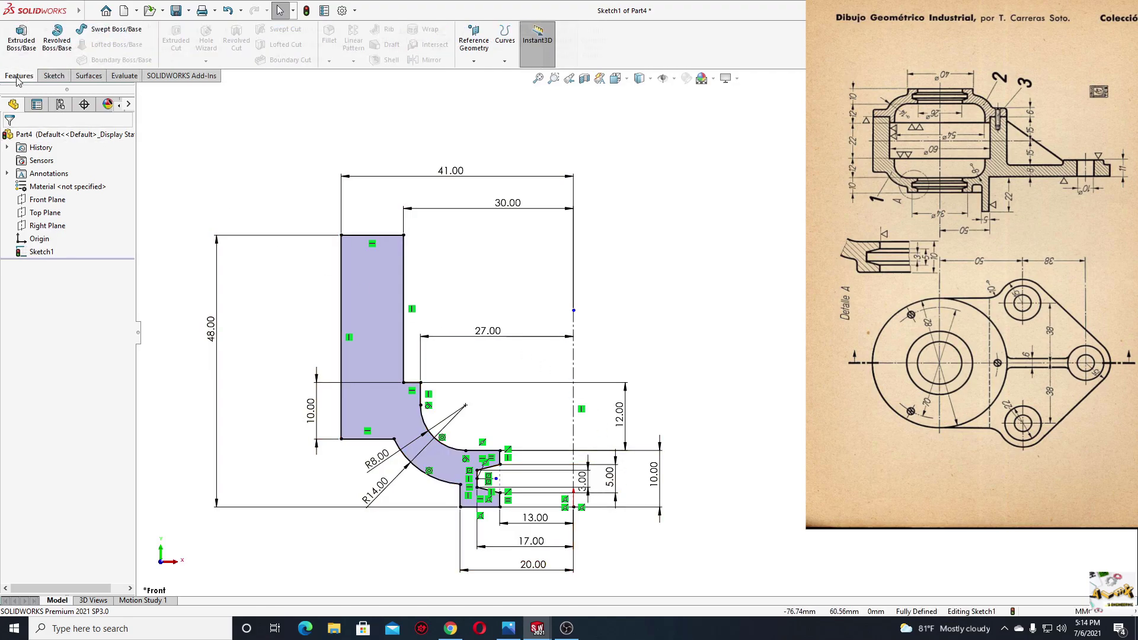
pyautogui.click(60, 37)
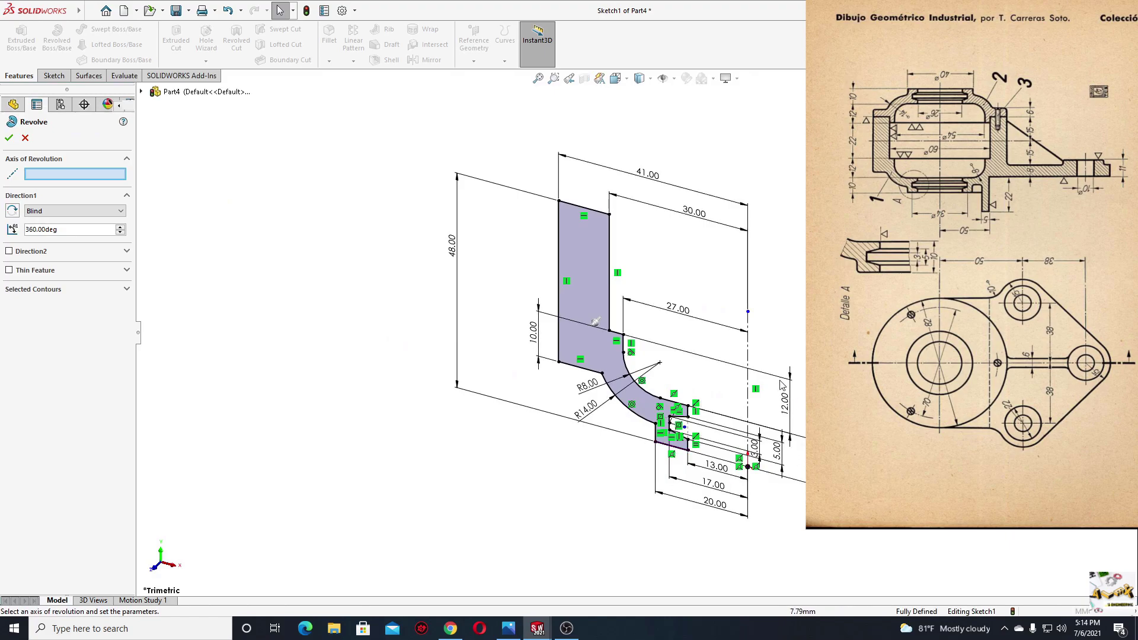
pyautogui.click(747, 389)
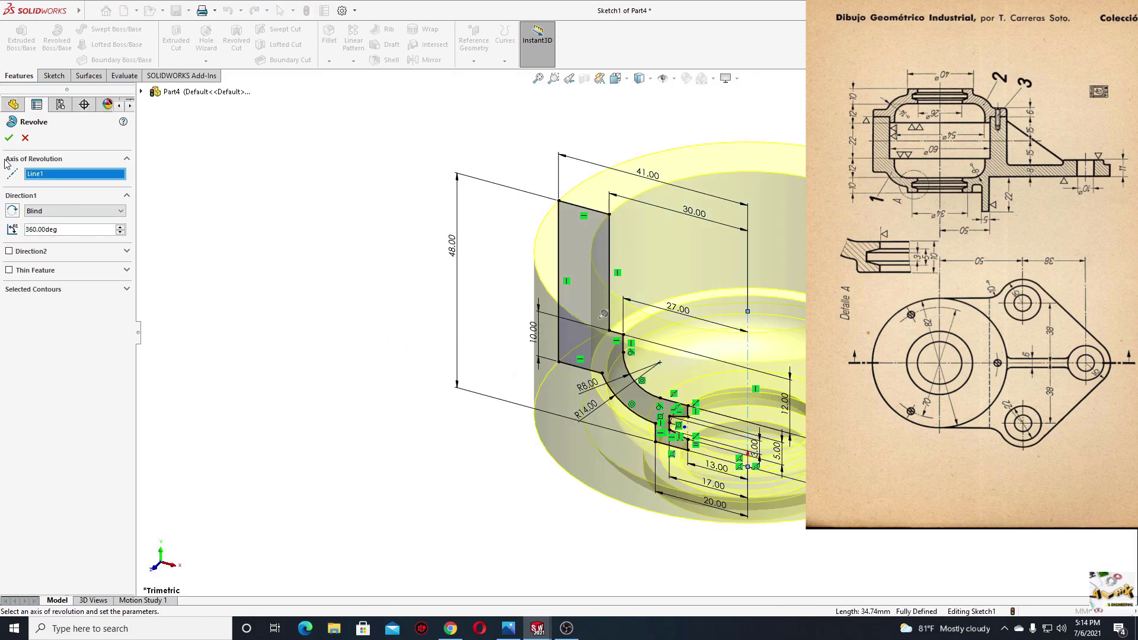
pyautogui.click(8, 138)
pyautogui.moveTo(325, 295)
pyautogui.mouseDown(button='middle')
pyautogui.moveTo(508, 348)
pyautogui.moveTo(412, 407)
pyautogui.moveTo(381, 504)
pyautogui.moveTo(355, 537)
pyautogui.moveTo(439, 502)
pyautogui.moveTo(437, 381)
pyautogui.moveTo(508, 330)
pyautogui.moveTo(348, 314)
pyautogui.mouseUp(button='middle')
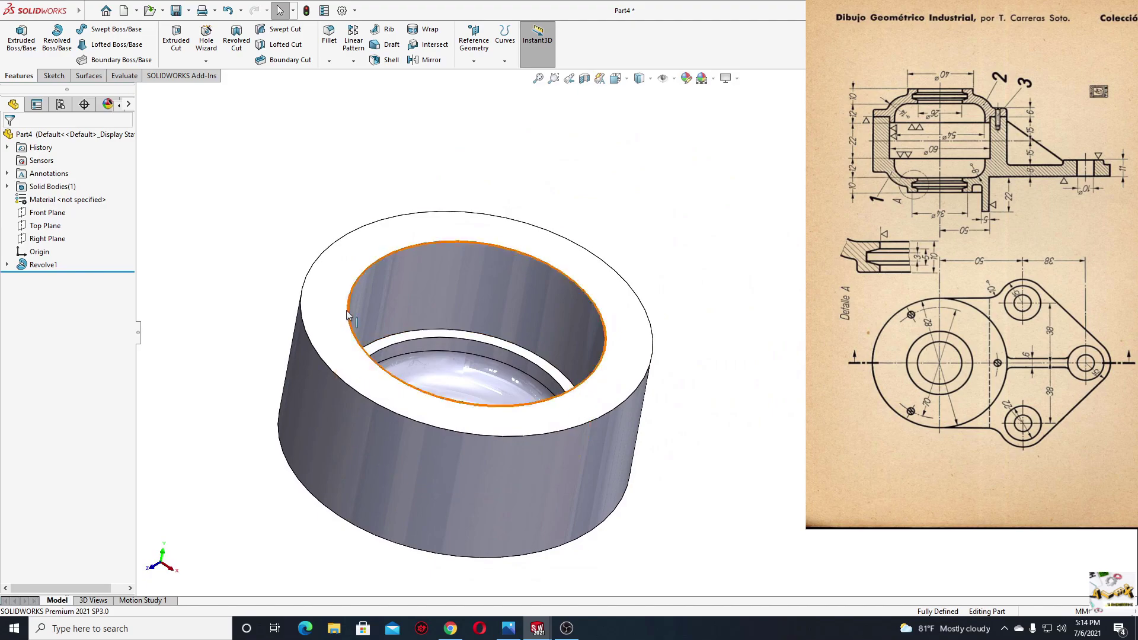
pyautogui.click(348, 314)
# Sketch on the top face a point right of the bore, horizontal with the origin.
pyautogui.click(395, 252)
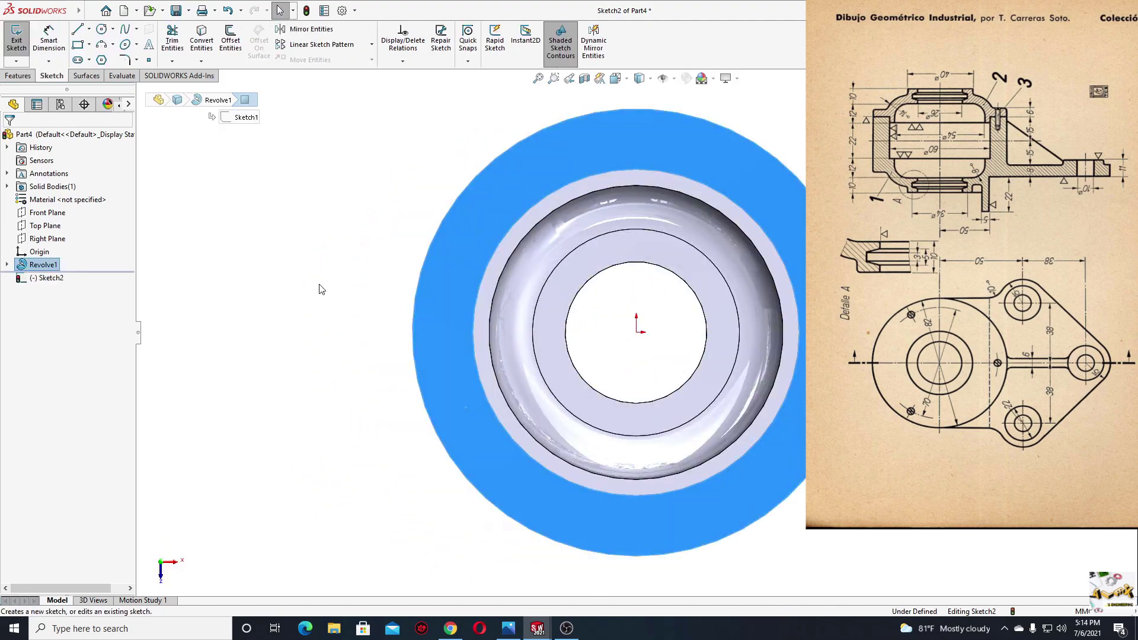
pyautogui.click(319, 289)
pyautogui.click(149, 60)
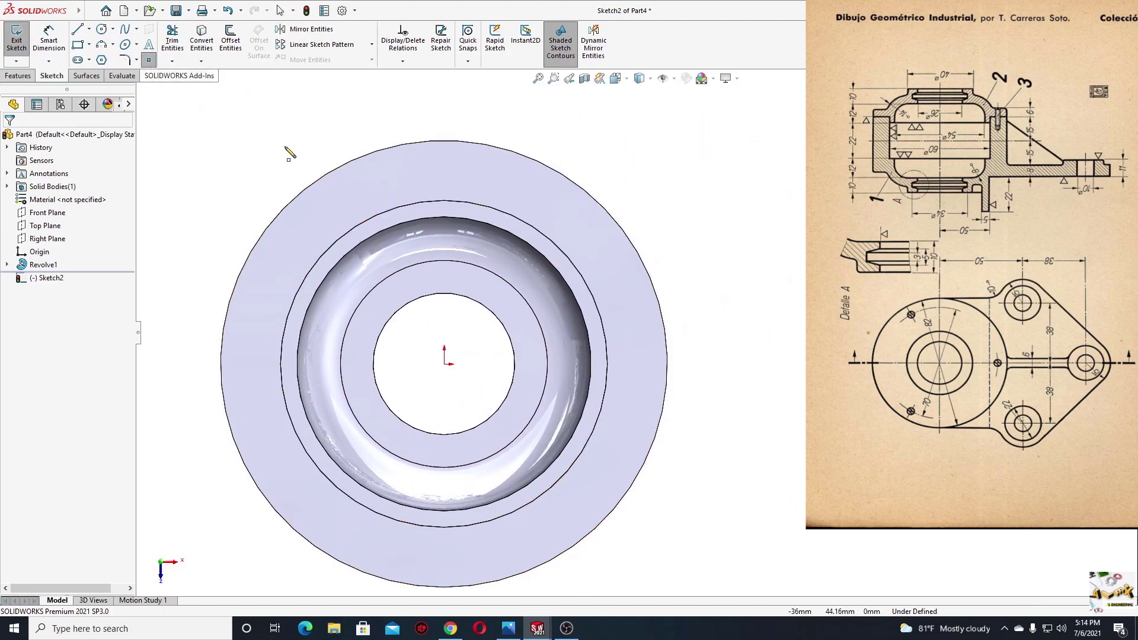
pyautogui.click(636, 363)
pyautogui.press('Escape')
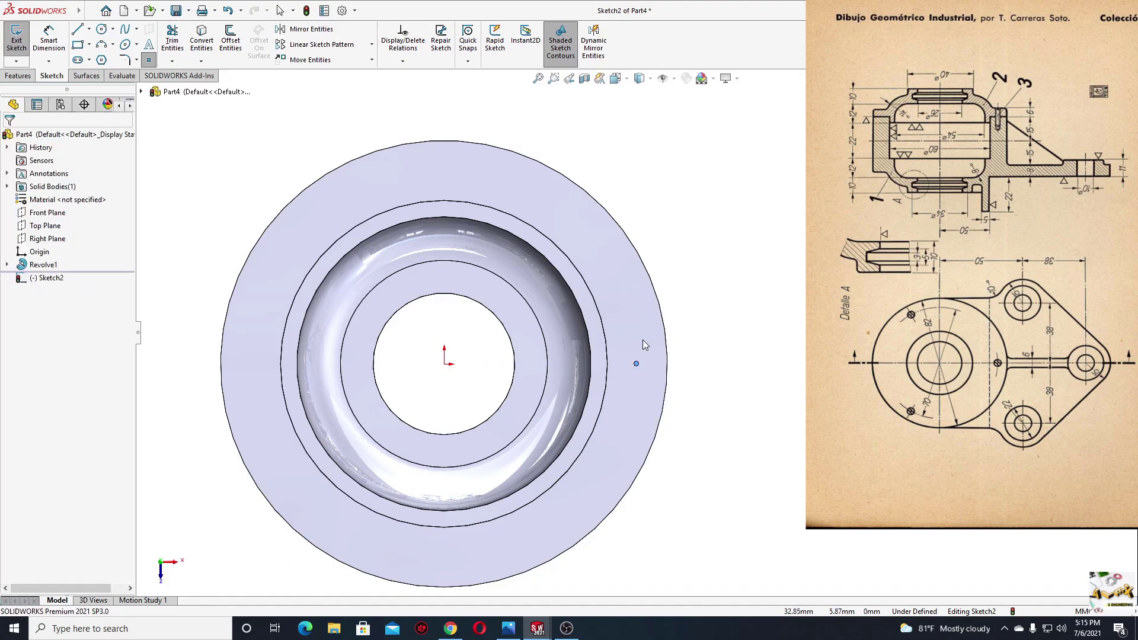
pyautogui.click(636, 363)
pyautogui.keyDown('ctrl'); pyautogui.click(445, 364); pyautogui.keyUp('ctrl')
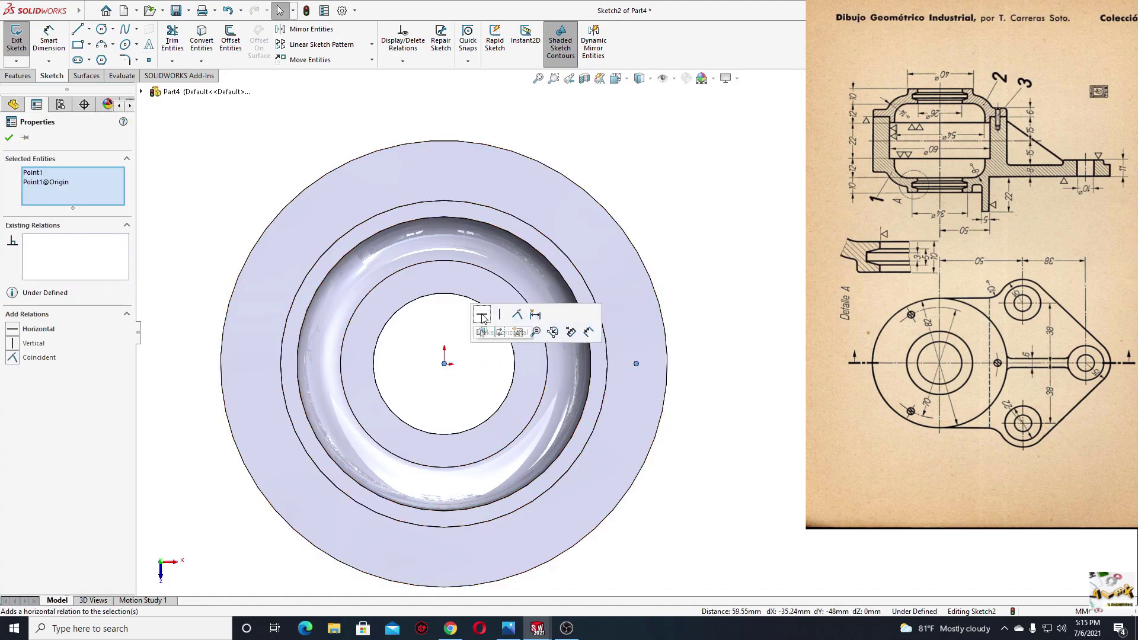
pyautogui.click(533, 324)
pyautogui.press('Escape')
# Dimension the point 35 mm from the origin and close the sketch.
pyautogui.click(49, 38)
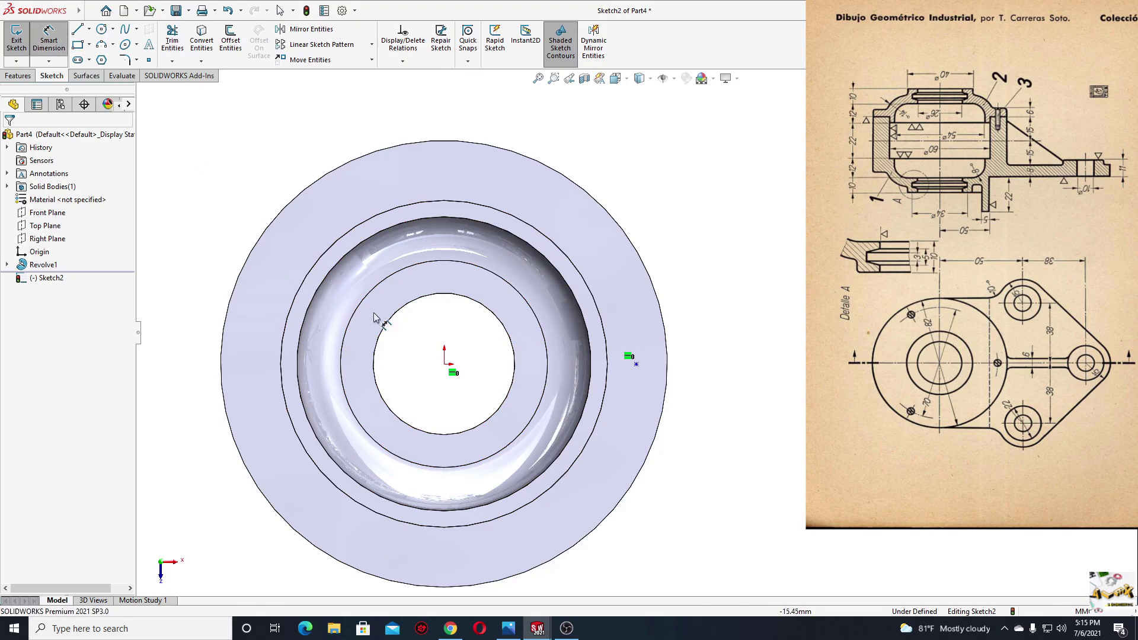
pyautogui.click(446, 365)
pyautogui.click(636, 368)
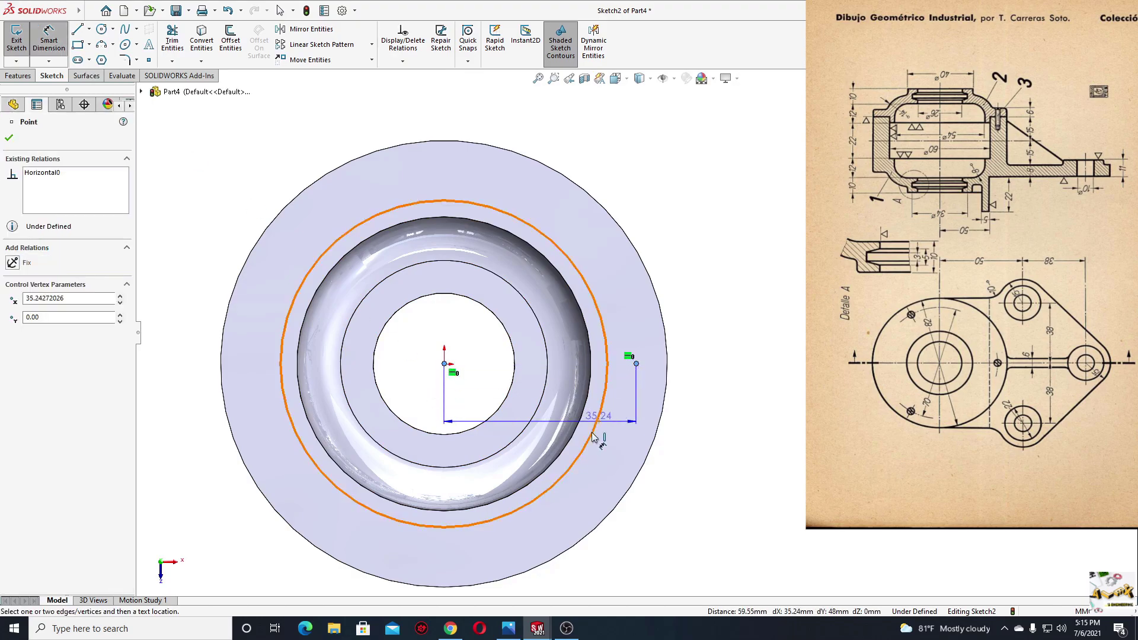
pyautogui.click(573, 500)
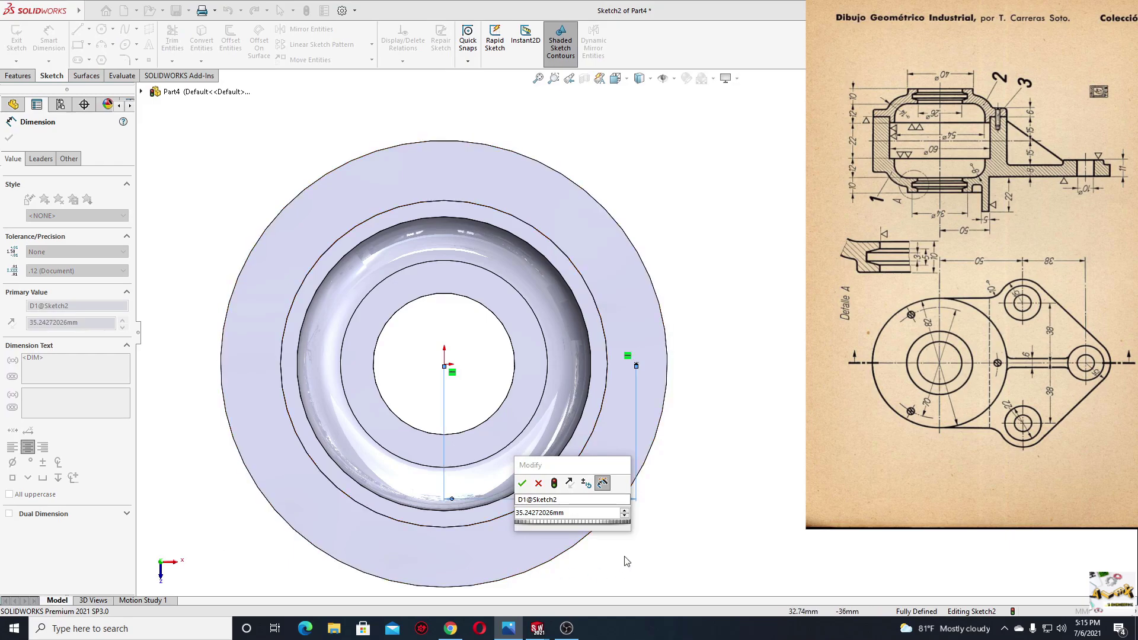
pyautogui.write('35')
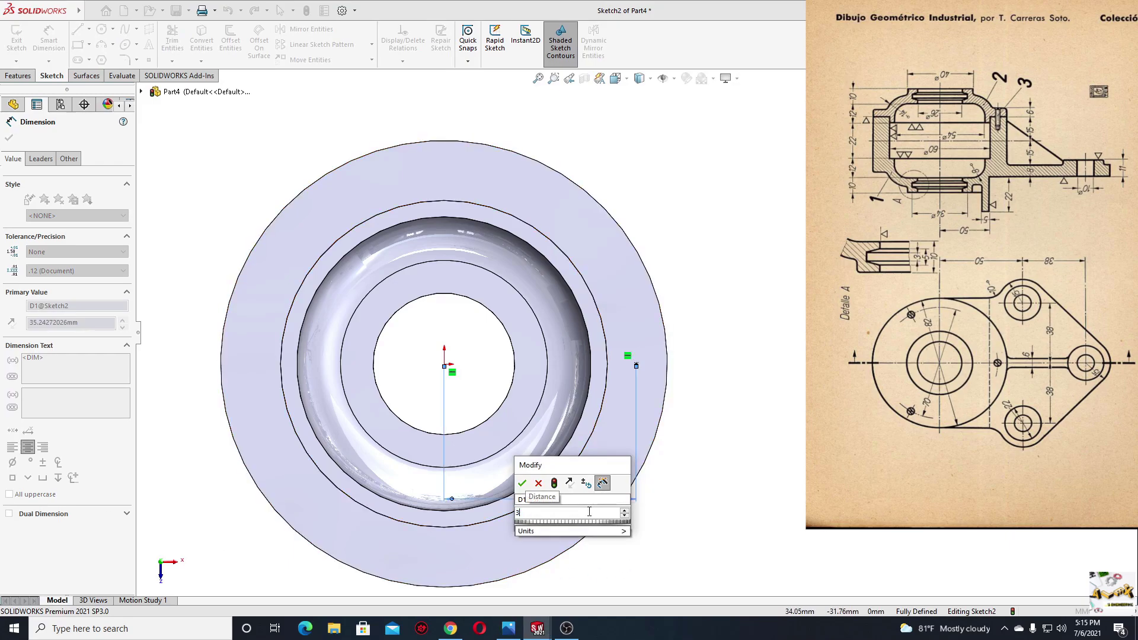
pyautogui.press('Escape')
pyautogui.press('Escape')
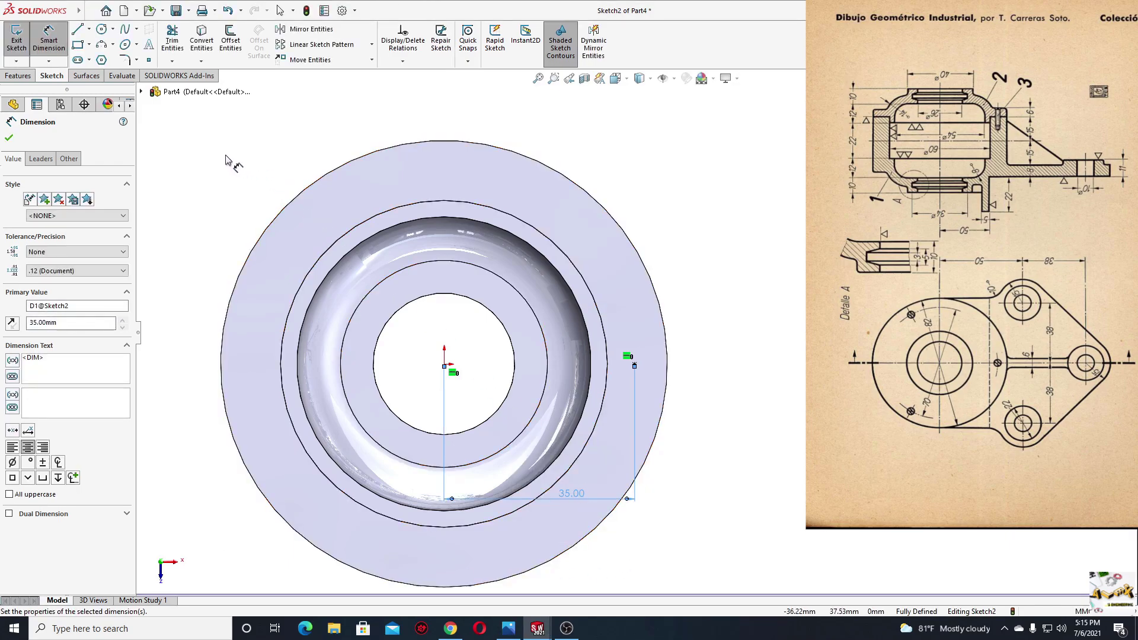
pyautogui.click(16, 38)
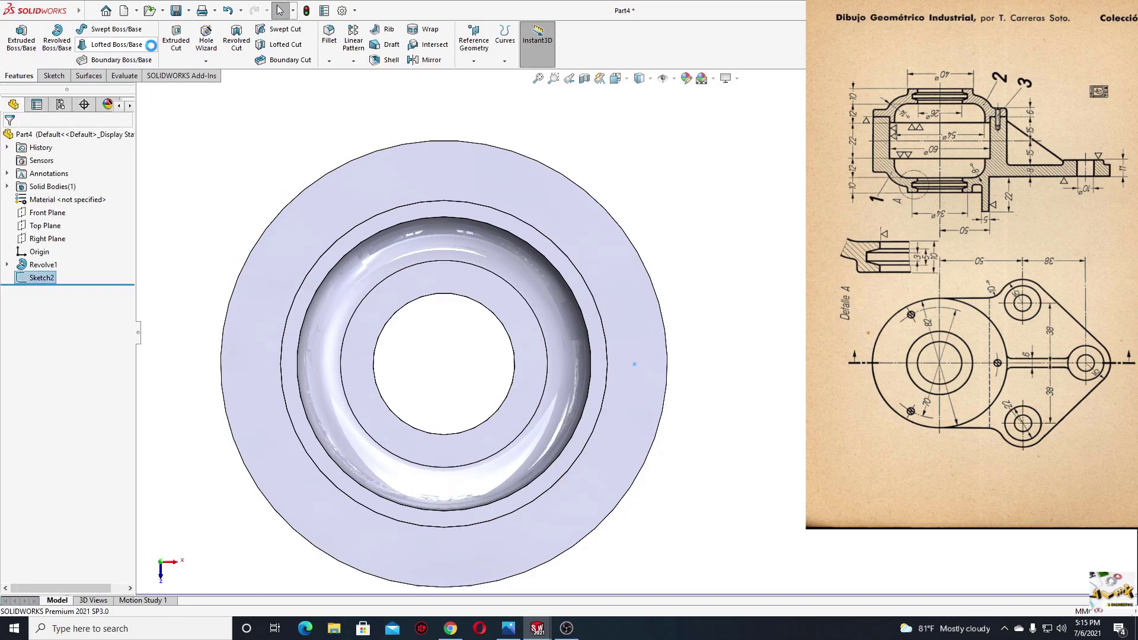
# Add an ISO M4 tapped hole, blind 8 mm deep, no near-side countersink, at the sketch point.
pyautogui.click(204, 38)
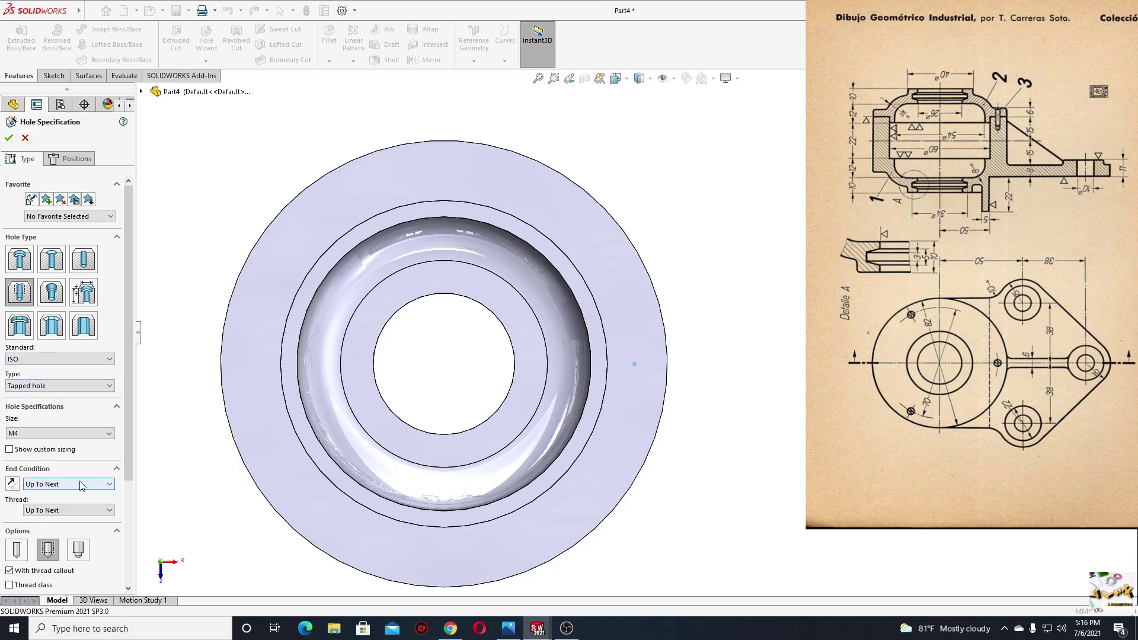
pyautogui.scroll(-3, 39, 477)
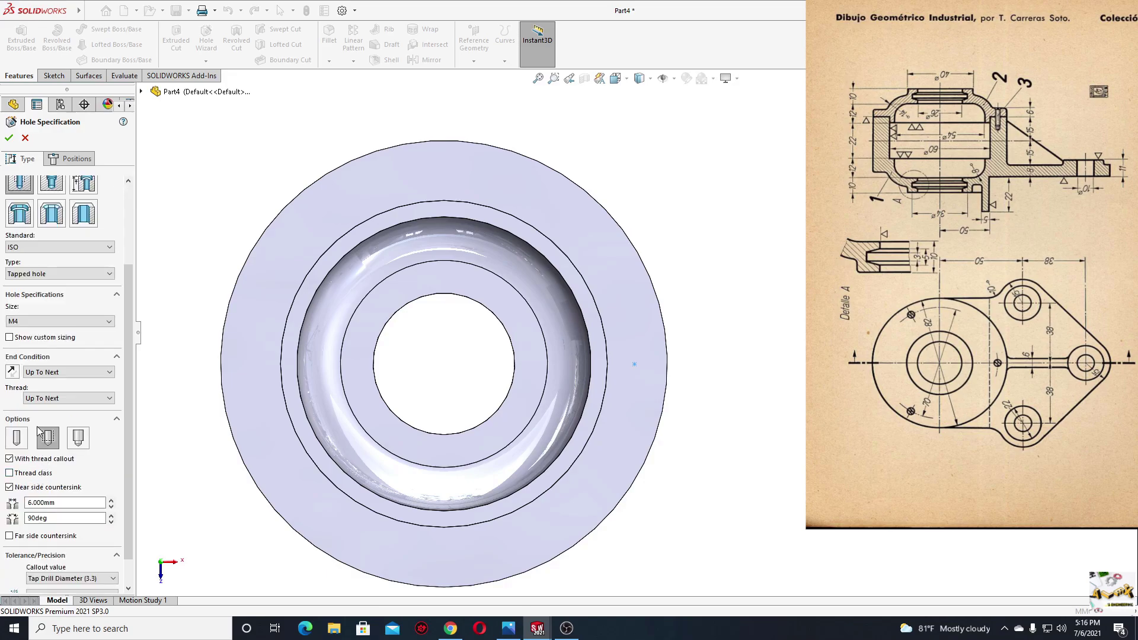
pyautogui.click(9, 487)
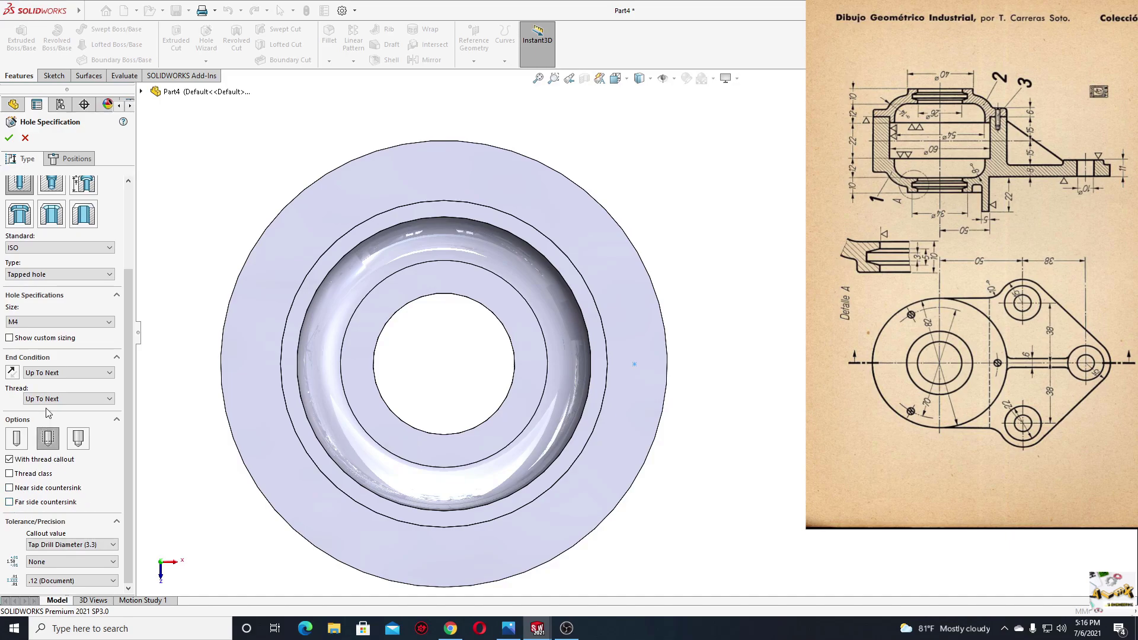
pyautogui.click(55, 373)
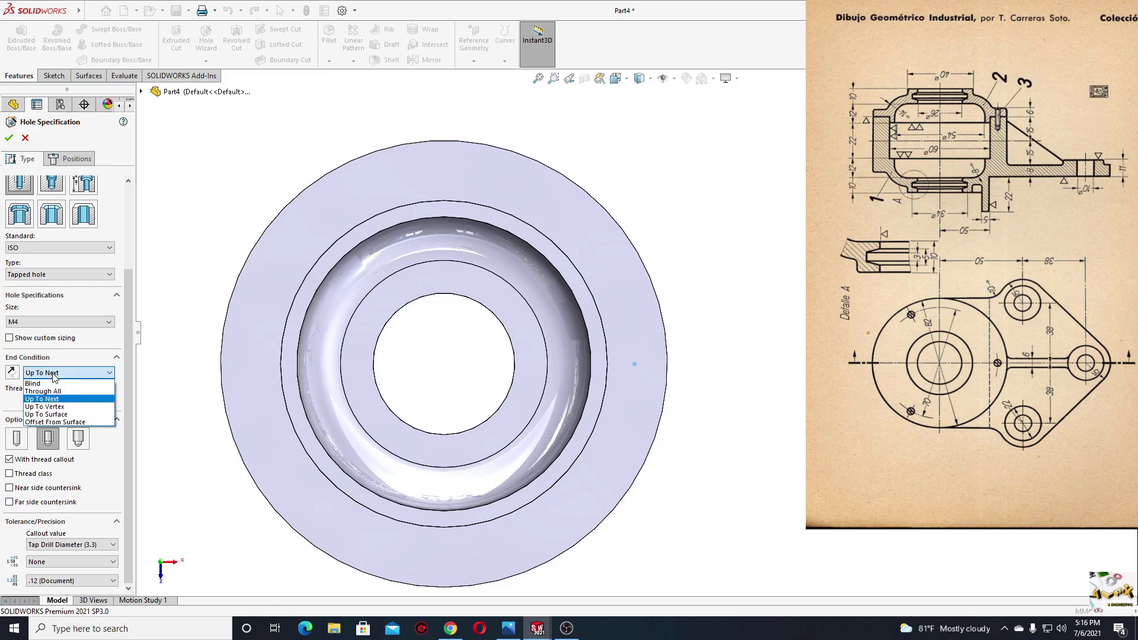
pyautogui.click(47, 383)
pyautogui.write('8')
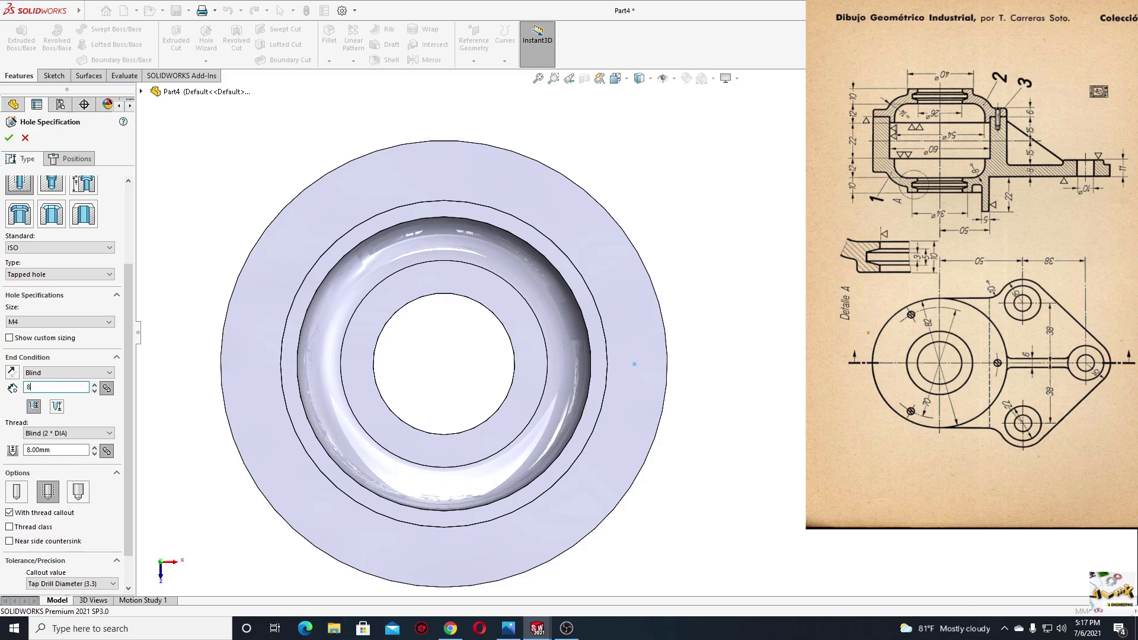
pyautogui.press('Tab')
pyautogui.write('7.5')
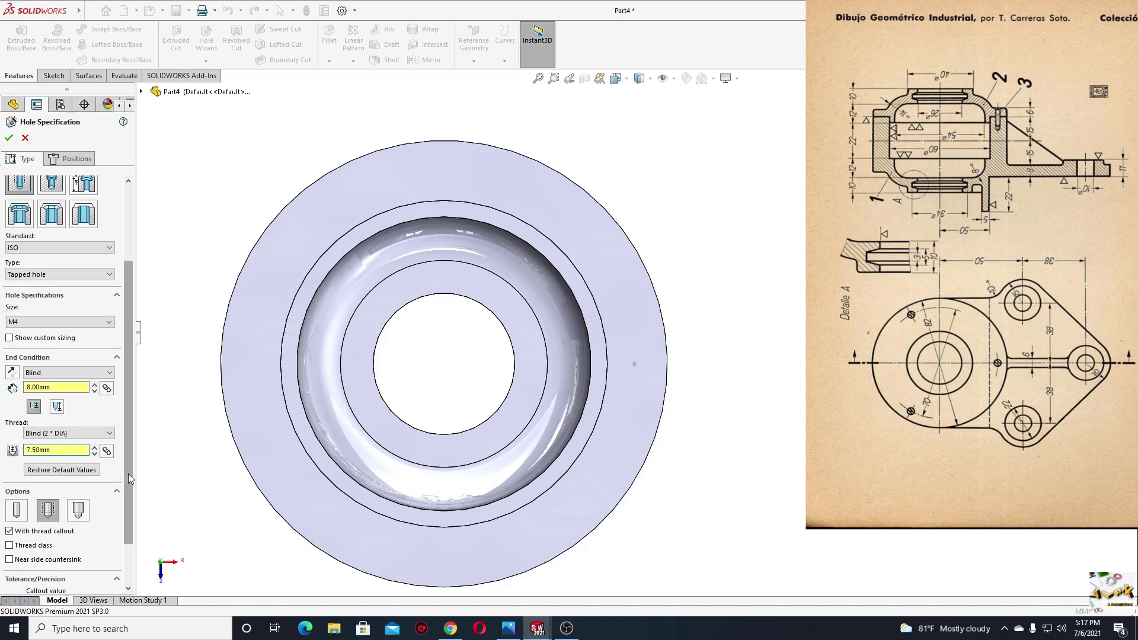
pyautogui.scroll(3, 131, 480)
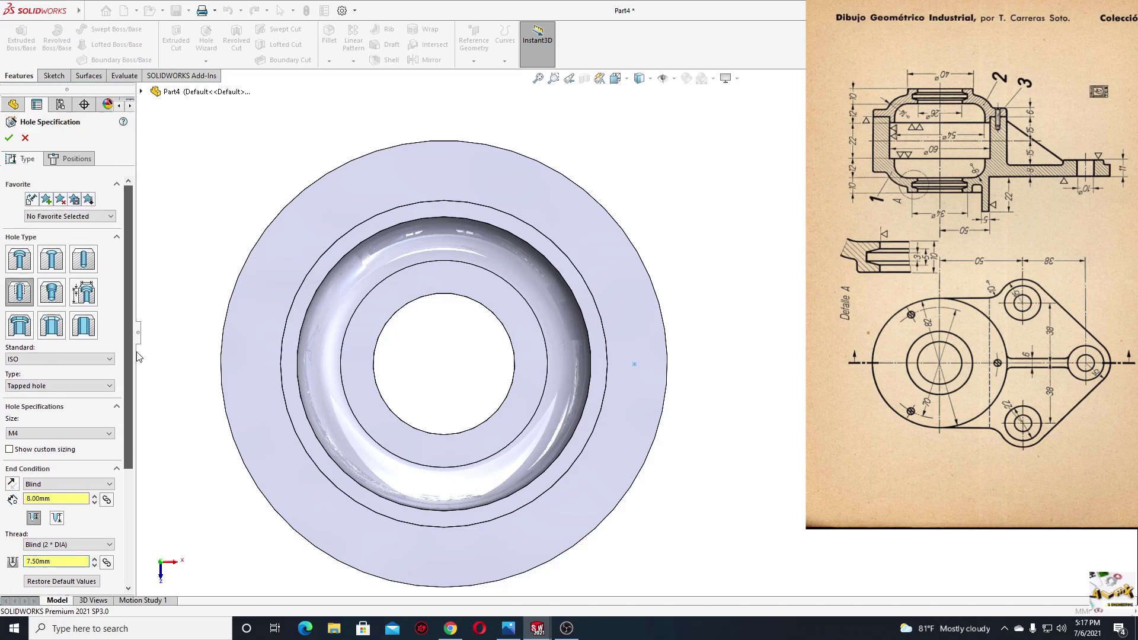
pyautogui.click(77, 159)
pyautogui.click(634, 364)
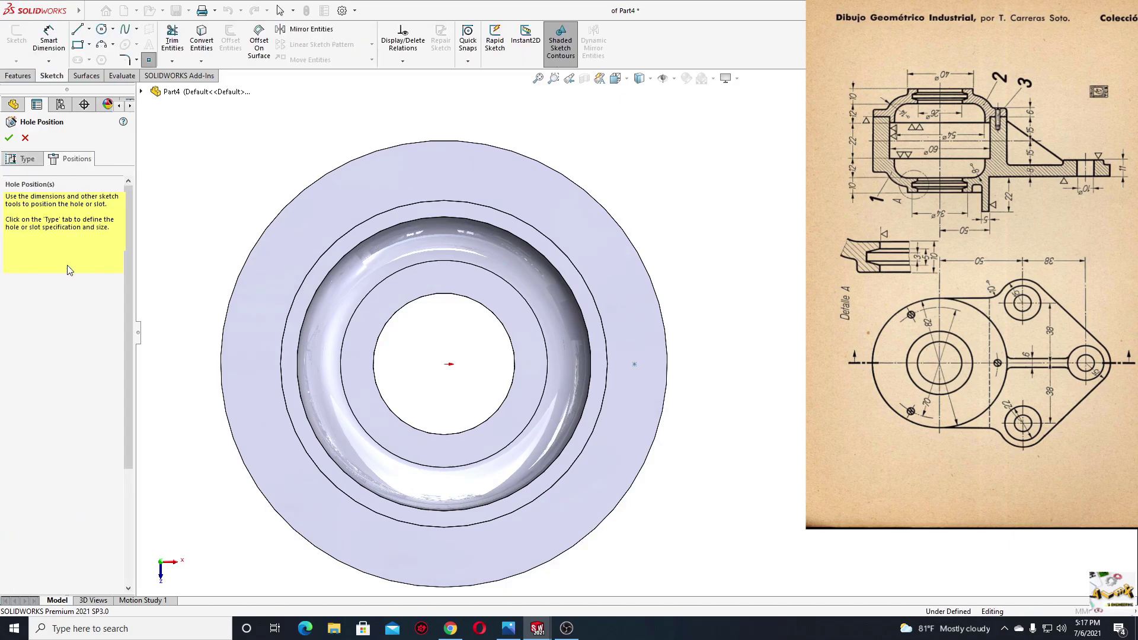
pyautogui.click(634, 364)
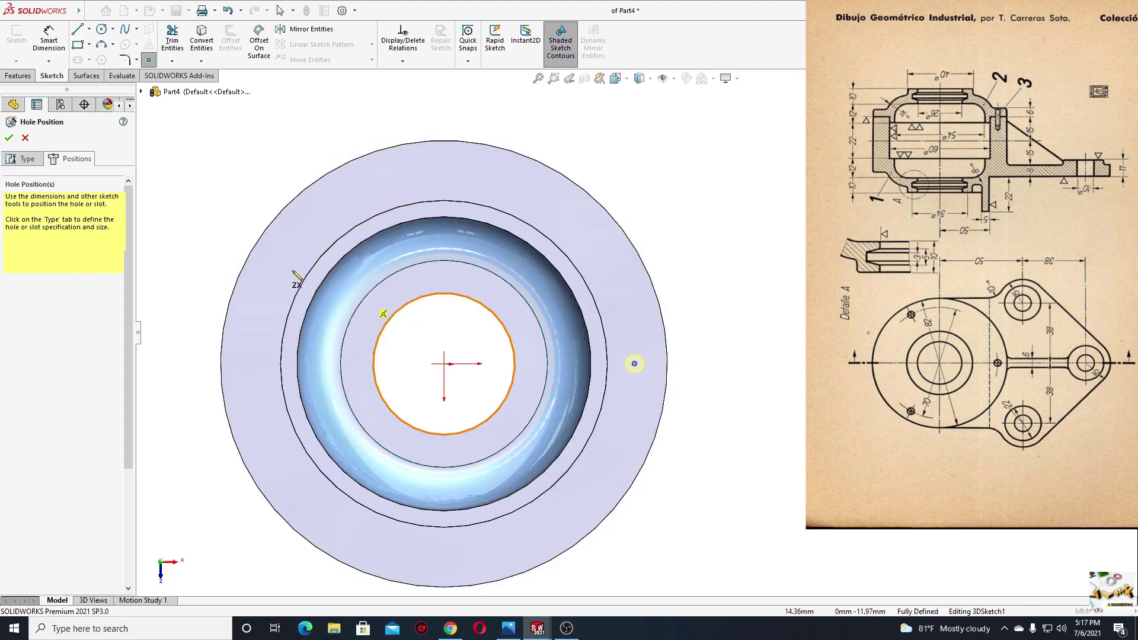
pyautogui.click(9, 140)
pyautogui.moveTo(450, 308); pyautogui.dragTo(529, 407, button='middle')
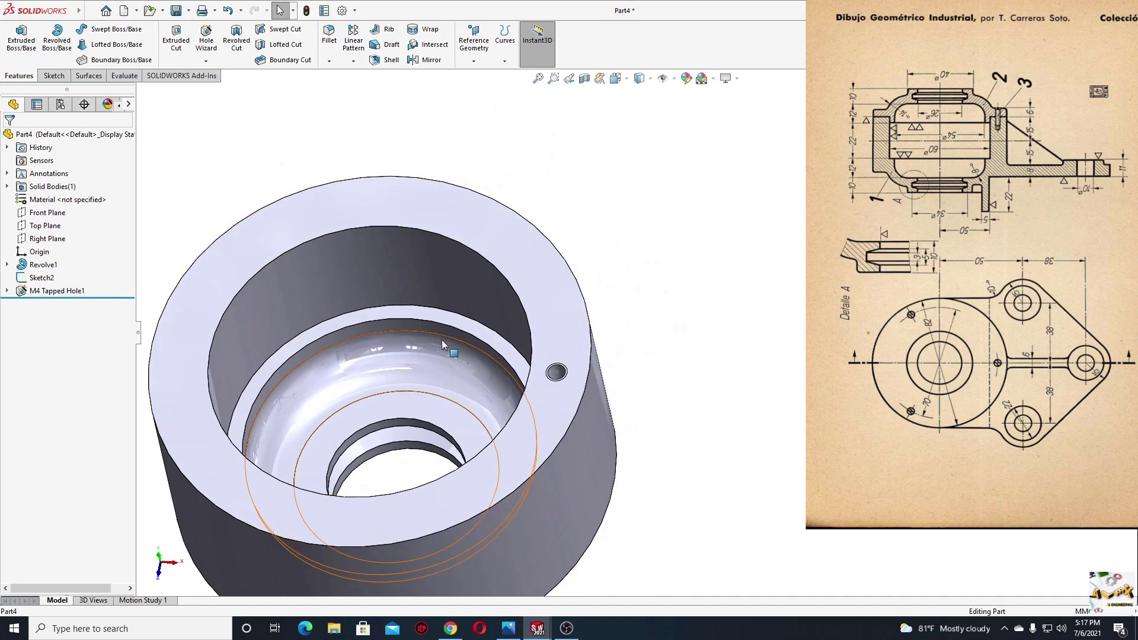
# Circular-pattern M4 Tapped Hole1 three times over 360° about the circular top edge.
pyautogui.click(354, 61)
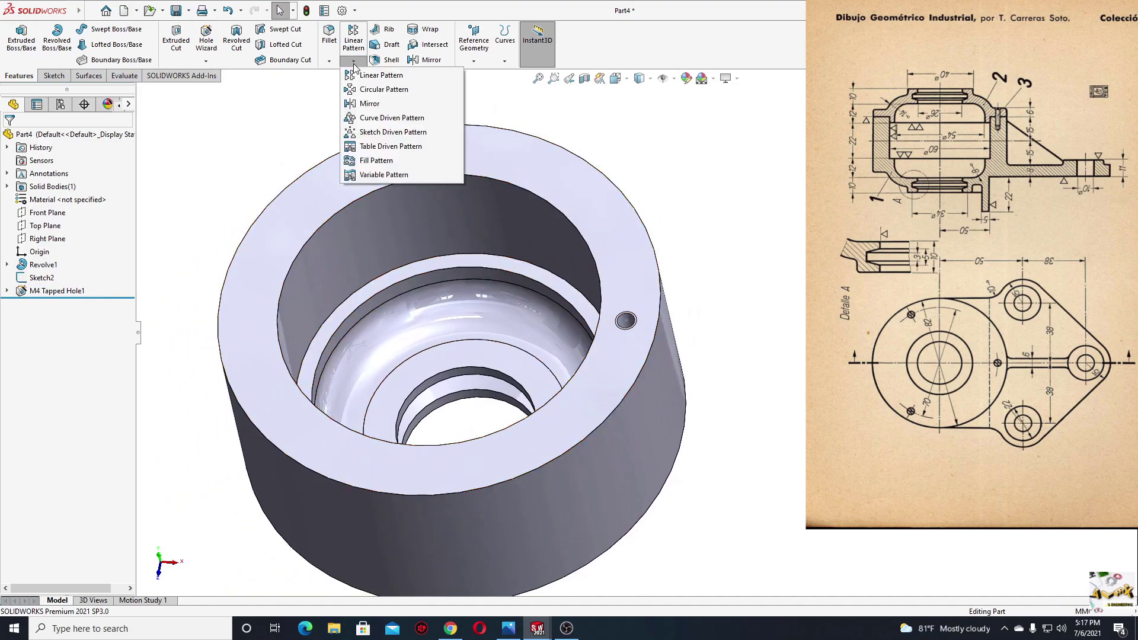
pyautogui.click(375, 91)
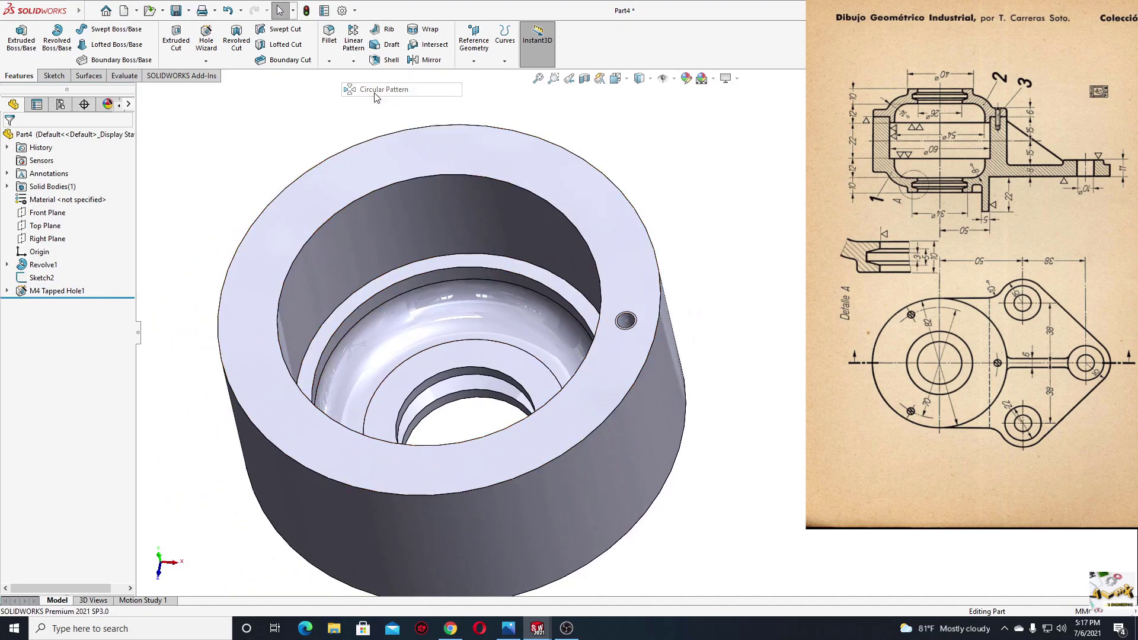
pyautogui.click(631, 323)
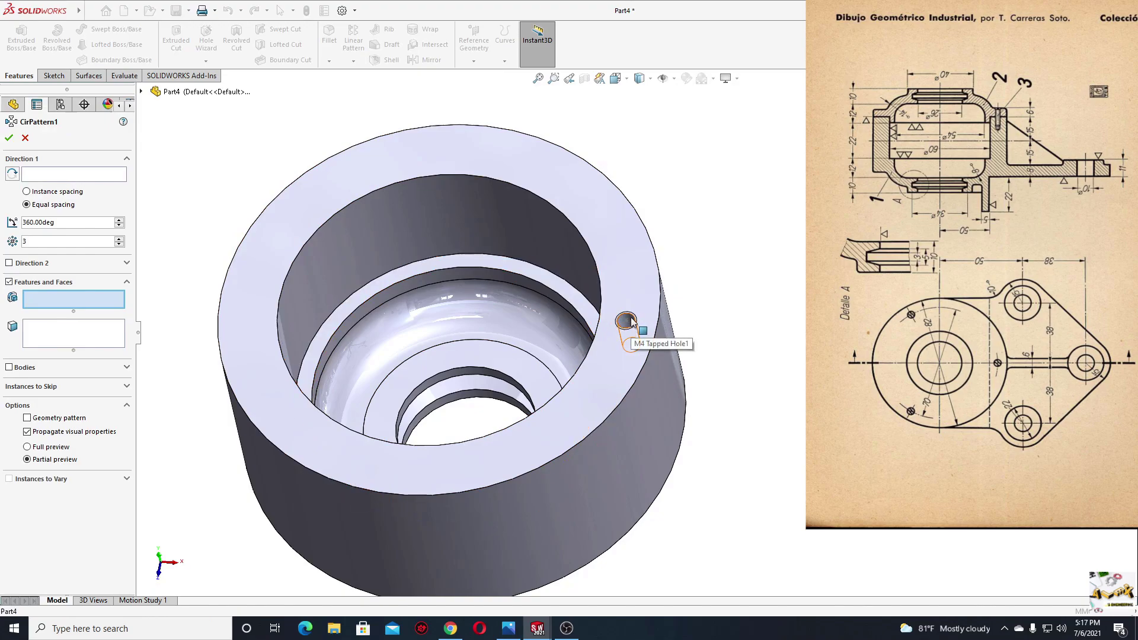
pyautogui.click(64, 176)
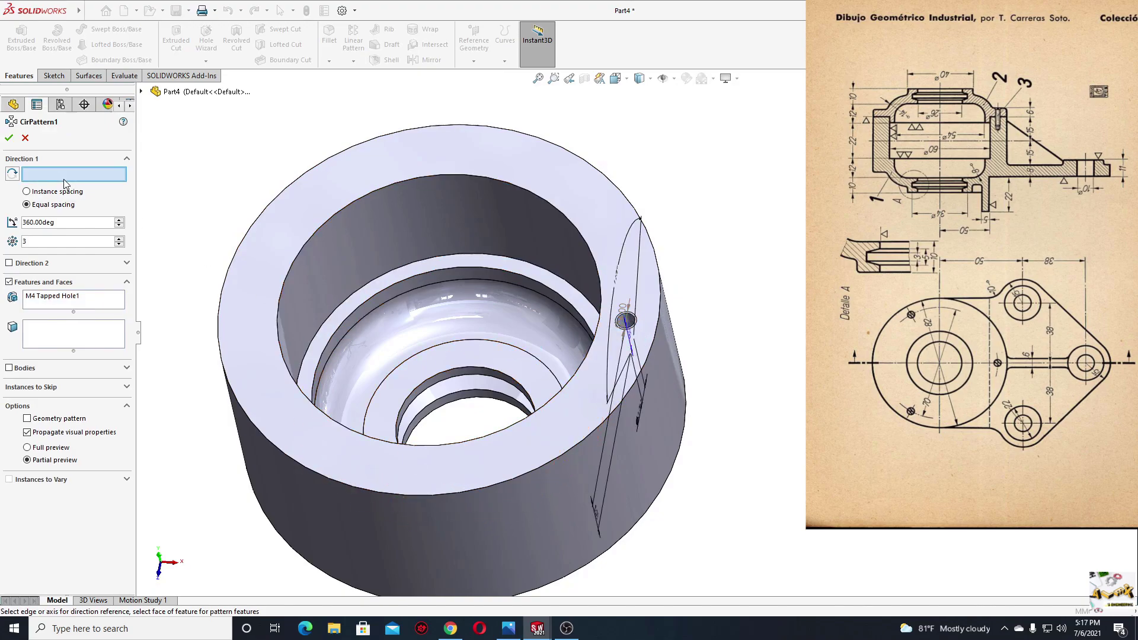
pyautogui.click(250, 231)
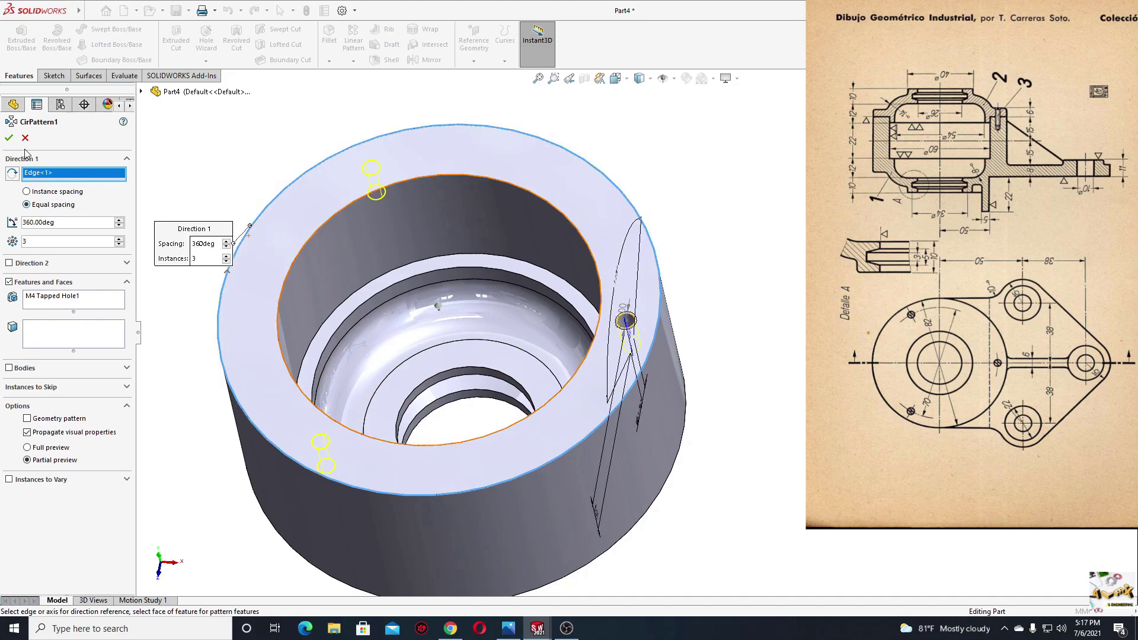
pyautogui.click(9, 137)
# Turn on shaded cosmetic threads in Document Properties > Detailing and orbit to inspect the holes.
pyautogui.moveTo(474, 332); pyautogui.dragTo(578, 324, button='middle')
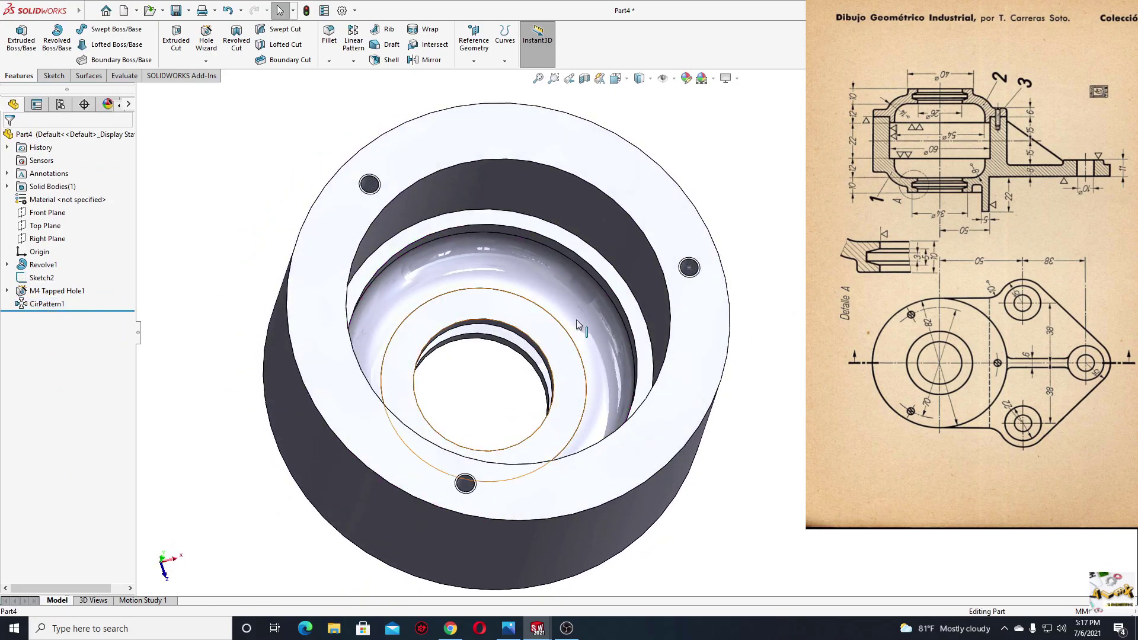
pyautogui.rightClick(690, 261)
pyautogui.click(676, 361)
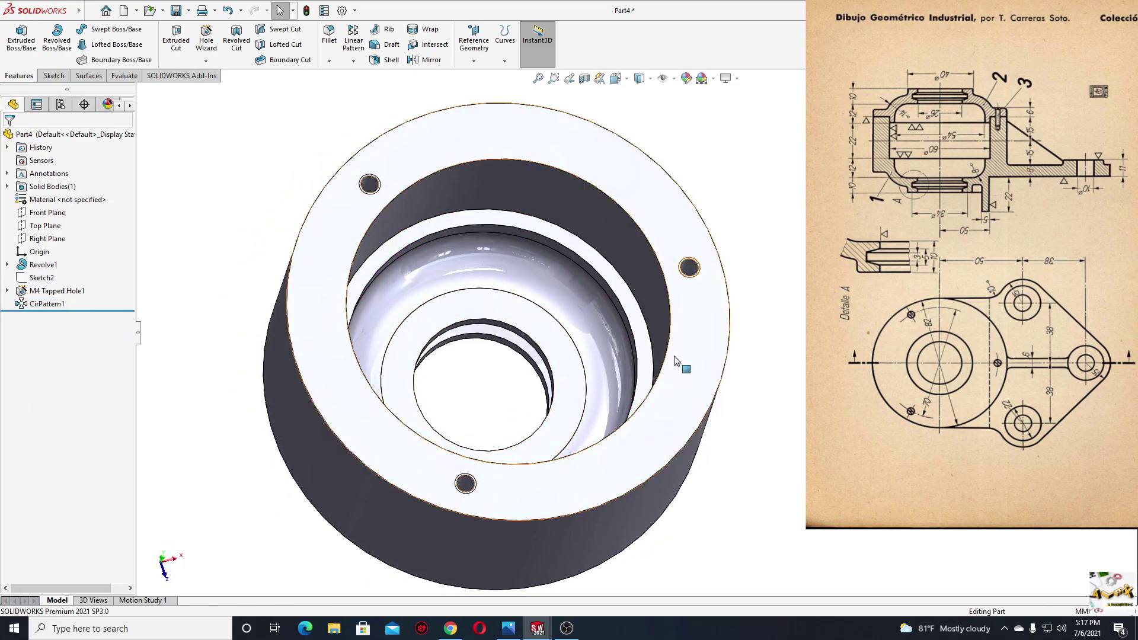
pyautogui.moveTo(676, 360); pyautogui.dragTo(543, 180, button='middle')
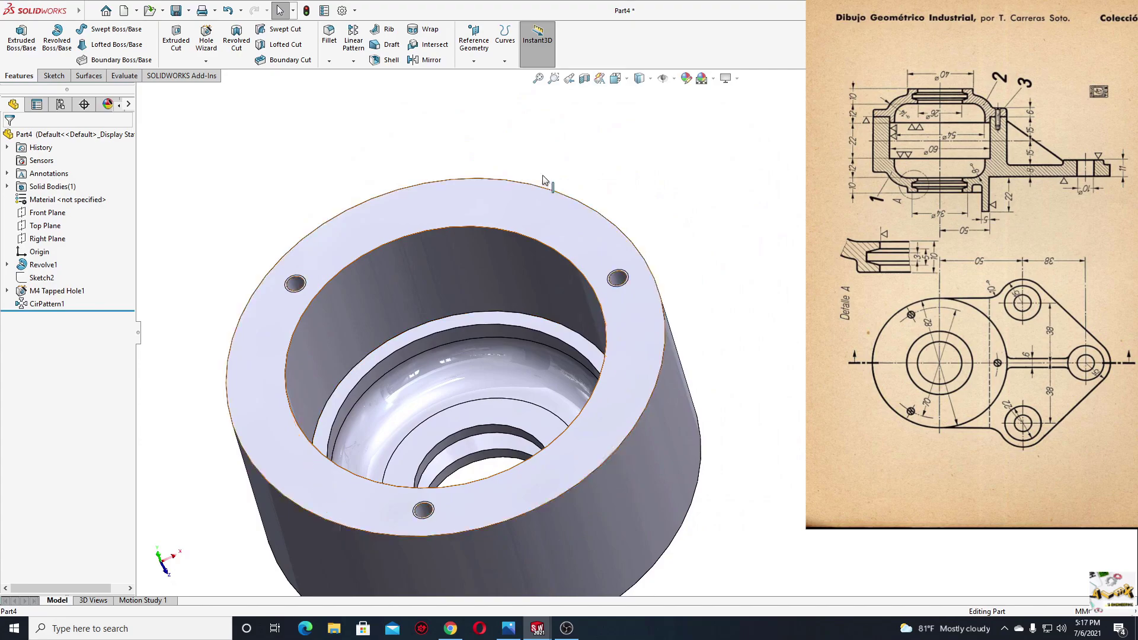
pyautogui.click(344, 11)
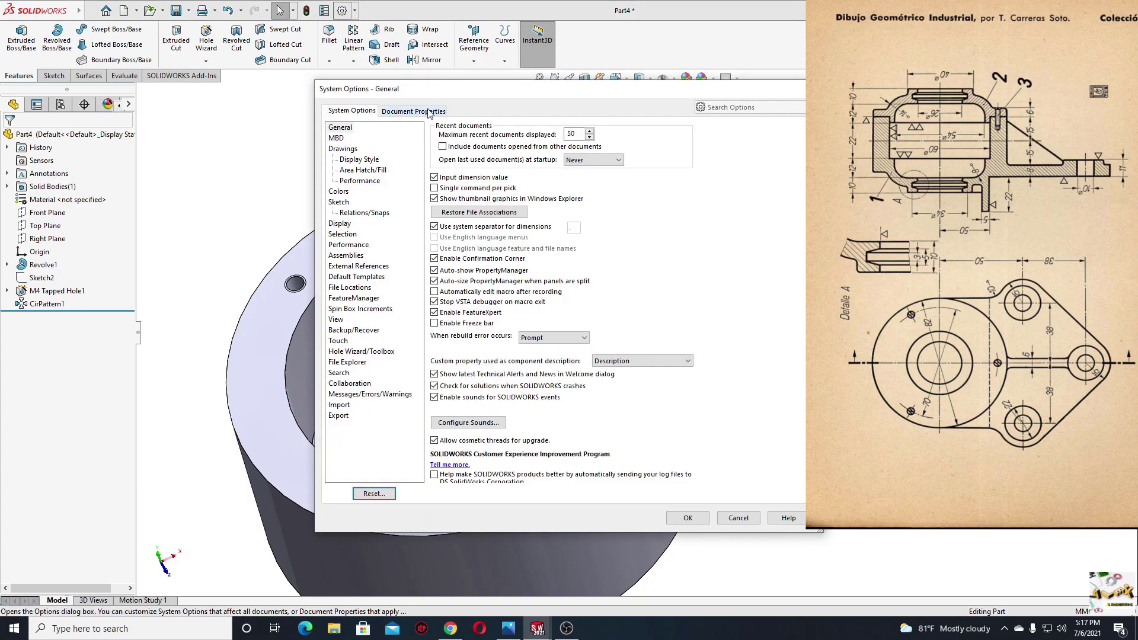
pyautogui.click(425, 112)
pyautogui.click(347, 193)
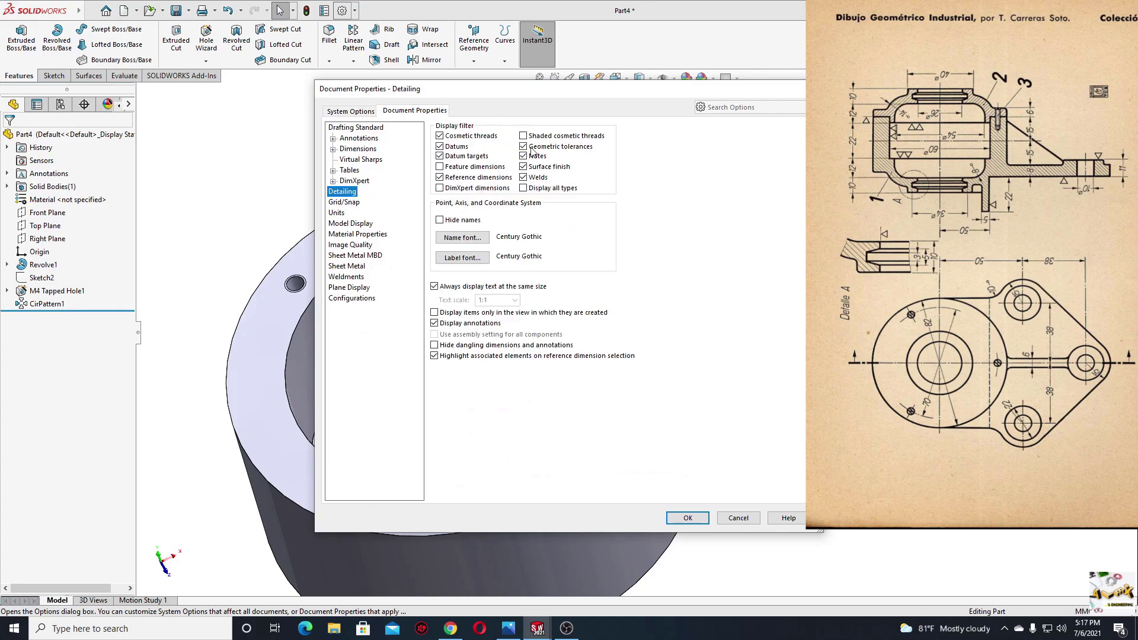
pyautogui.click(687, 518)
pyautogui.scroll(-3, 616, 272)
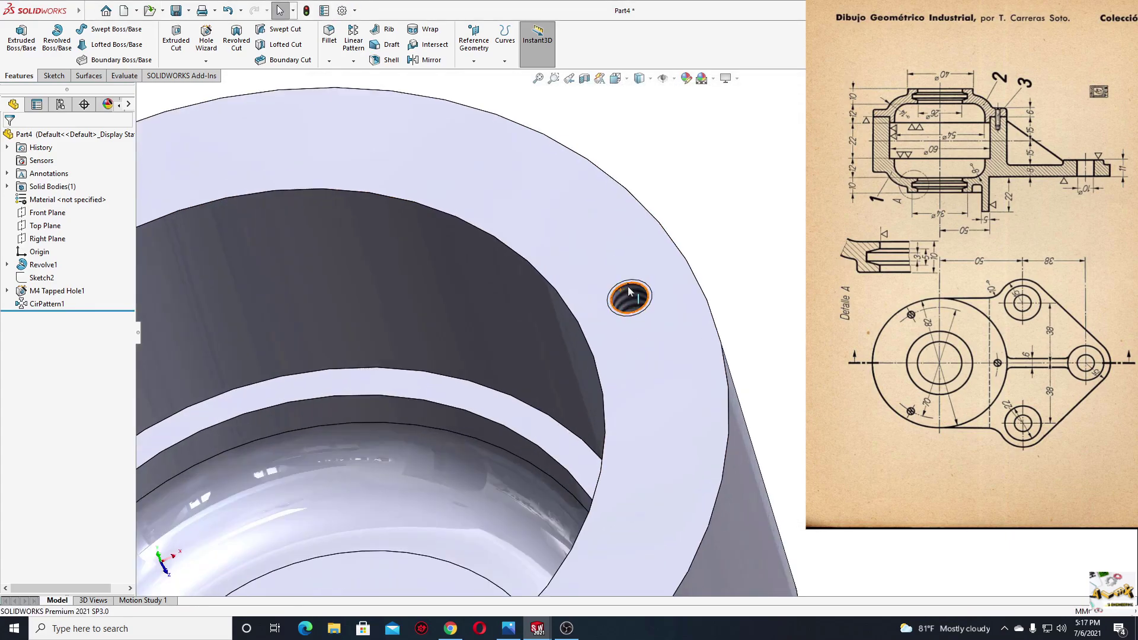
pyautogui.scroll(5, 630, 313)
pyautogui.moveTo(593, 332)
pyautogui.mouseDown(button='middle')
pyautogui.moveTo(513, 350)
pyautogui.moveTo(410, 318)
pyautogui.moveTo(411, 286)
pyautogui.mouseUp(button='middle')
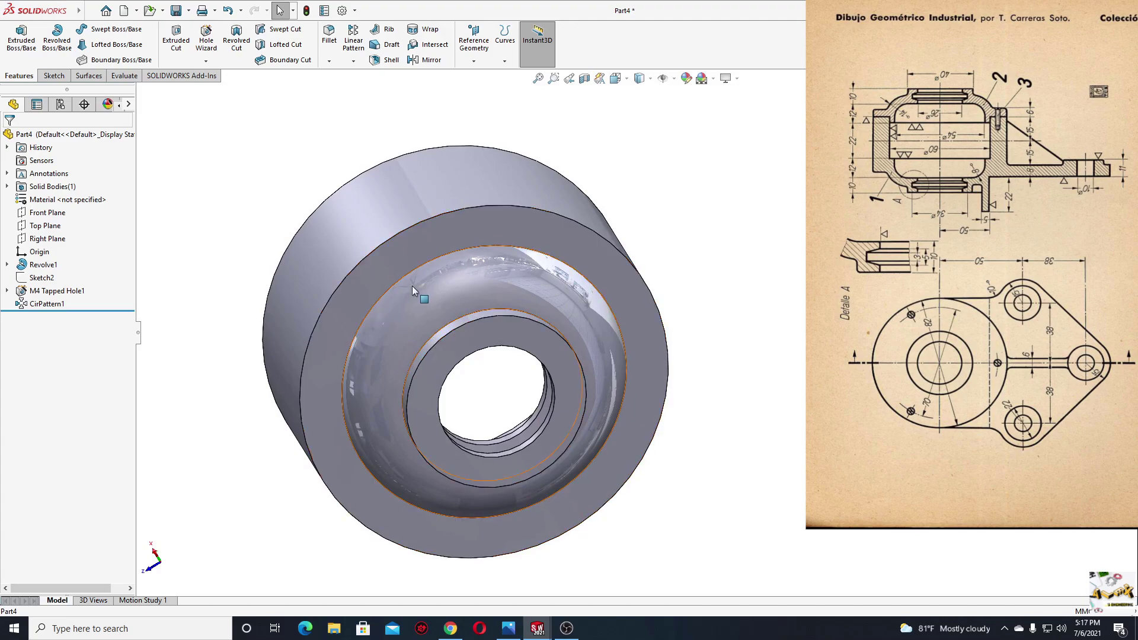
# Round the inner bore edge with a 1 mm fillet.
pyautogui.click(329, 36)
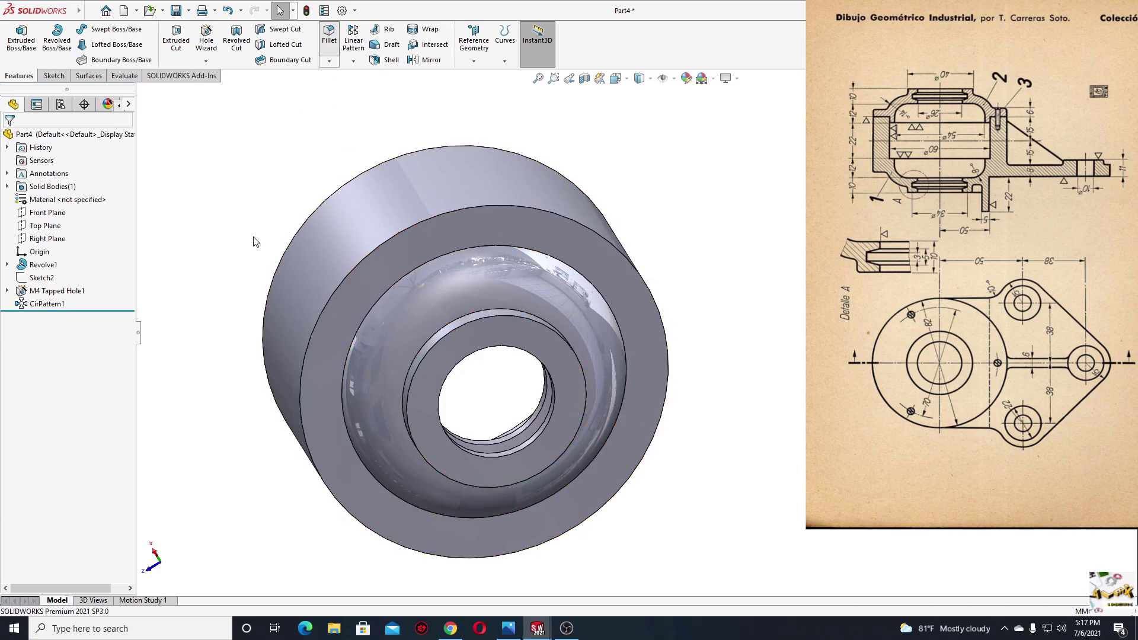
pyautogui.write('1.00mm')
pyautogui.press('Return')
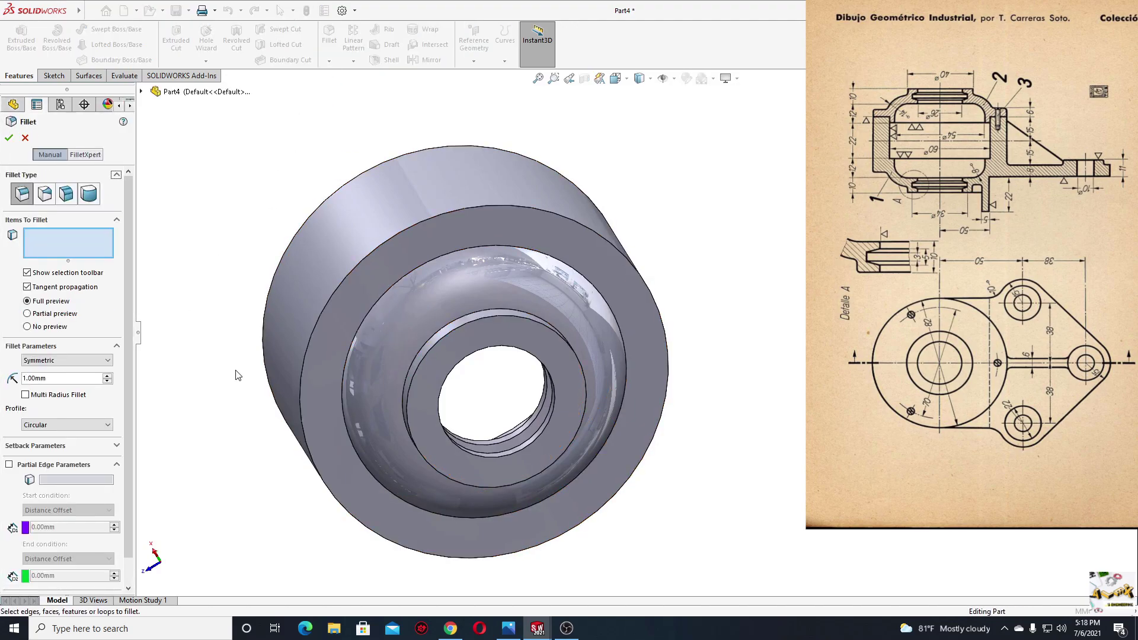
pyautogui.click(348, 355)
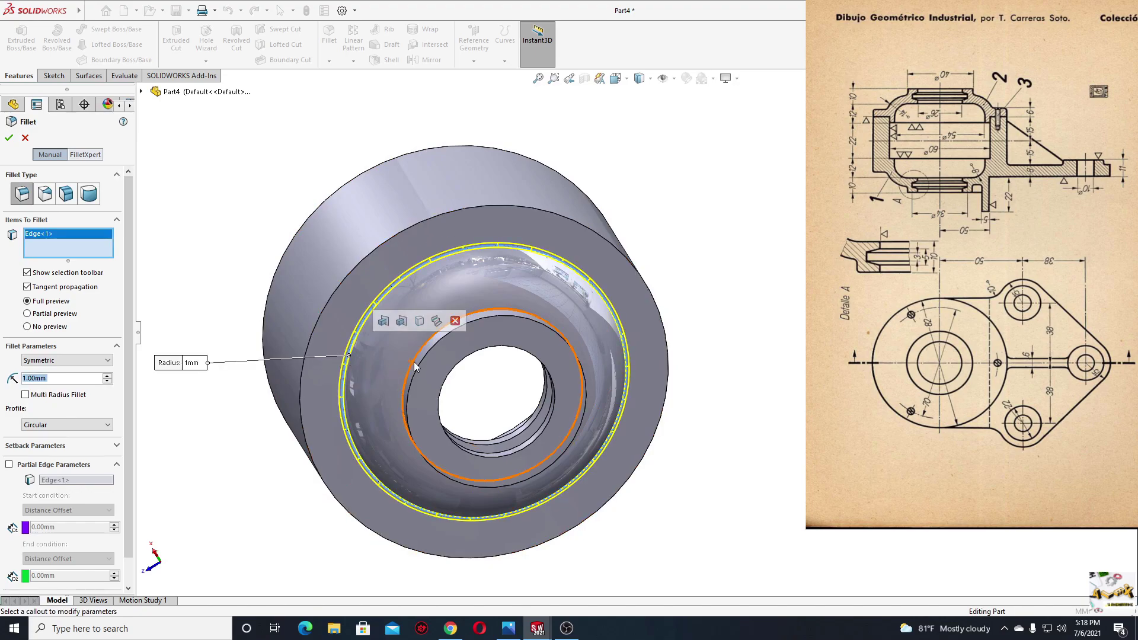
pyautogui.press('Return')
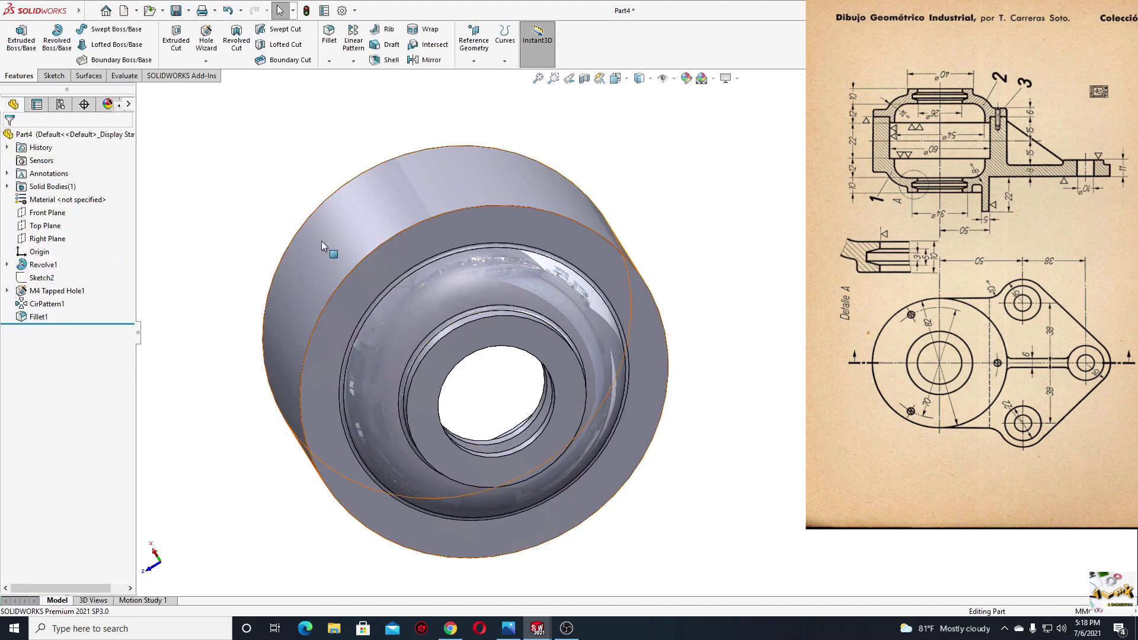
pyautogui.moveTo(321, 240)
pyautogui.mouseDown(button='middle')
pyautogui.moveTo(372, 423)
pyautogui.moveTo(452, 457)
pyautogui.moveTo(387, 451)
pyautogui.mouseUp(button='middle')
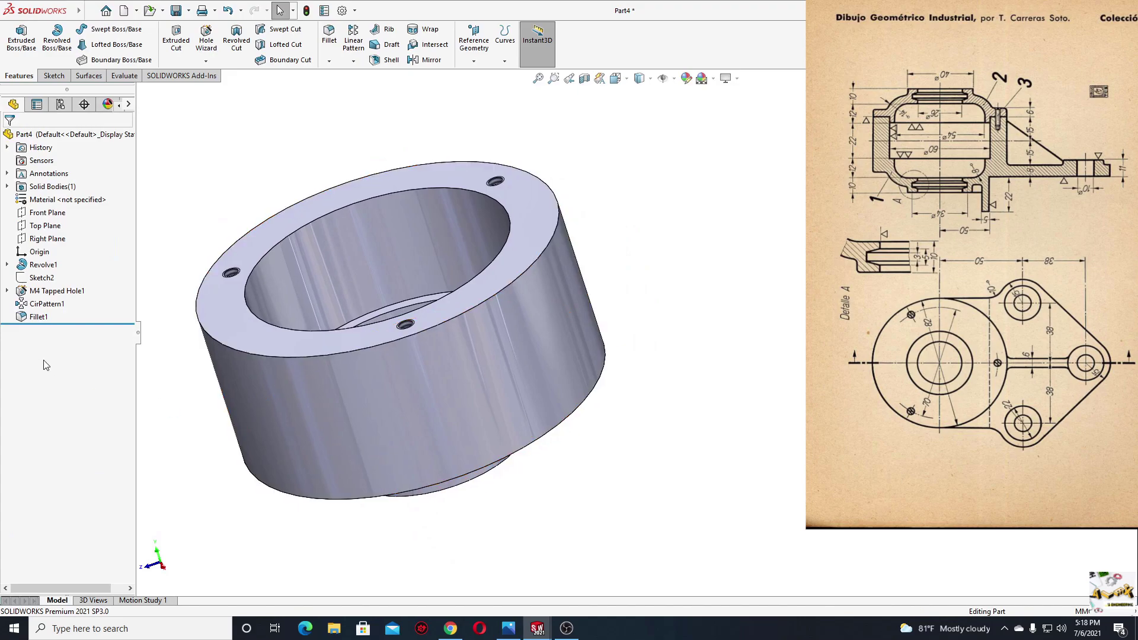
pyautogui.moveTo(299, 334); pyautogui.dragTo(282, 271, button='middle')
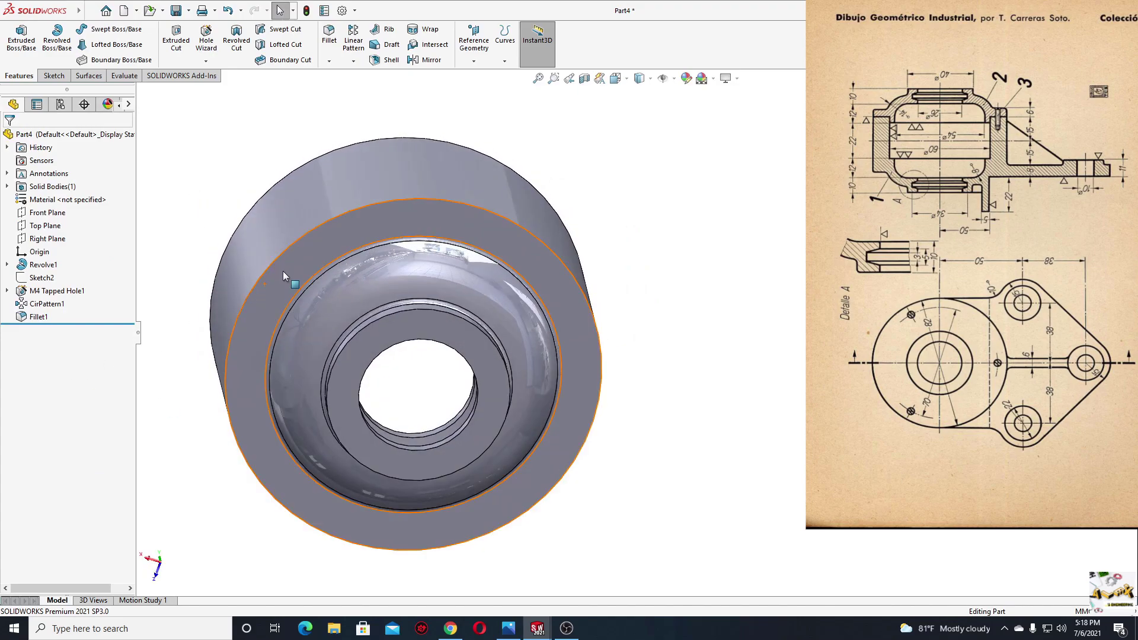
pyautogui.click(282, 281)
# Sketch a horizontal centerline rightward from the origin on the end face and make it the dynamic mirror line.
pyautogui.click(335, 246)
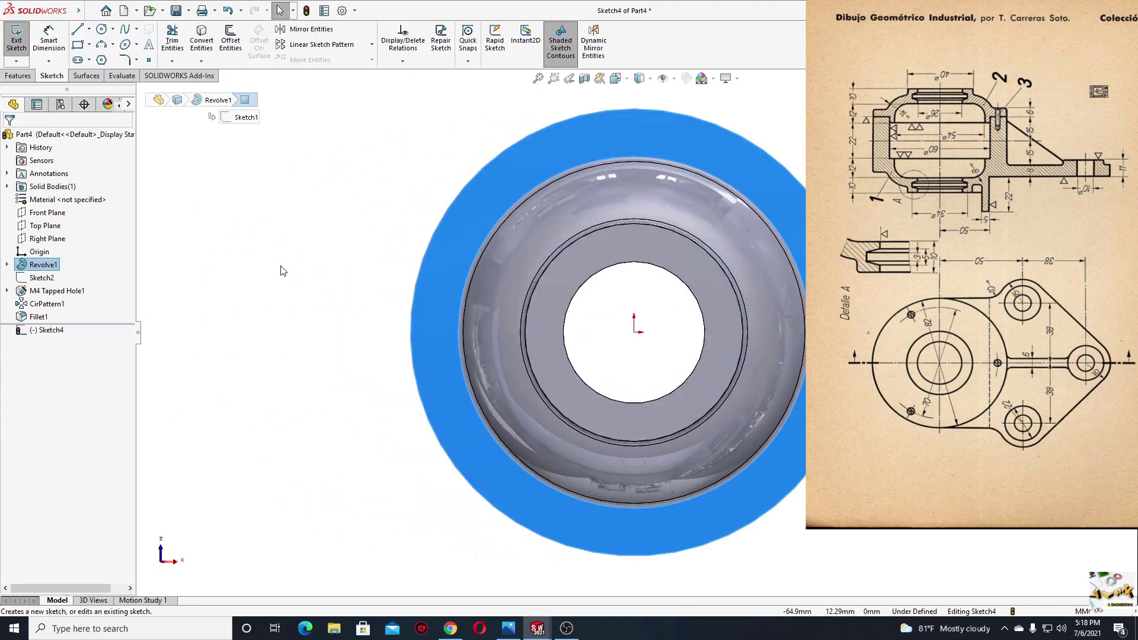
pyautogui.scroll(5, 359, 354)
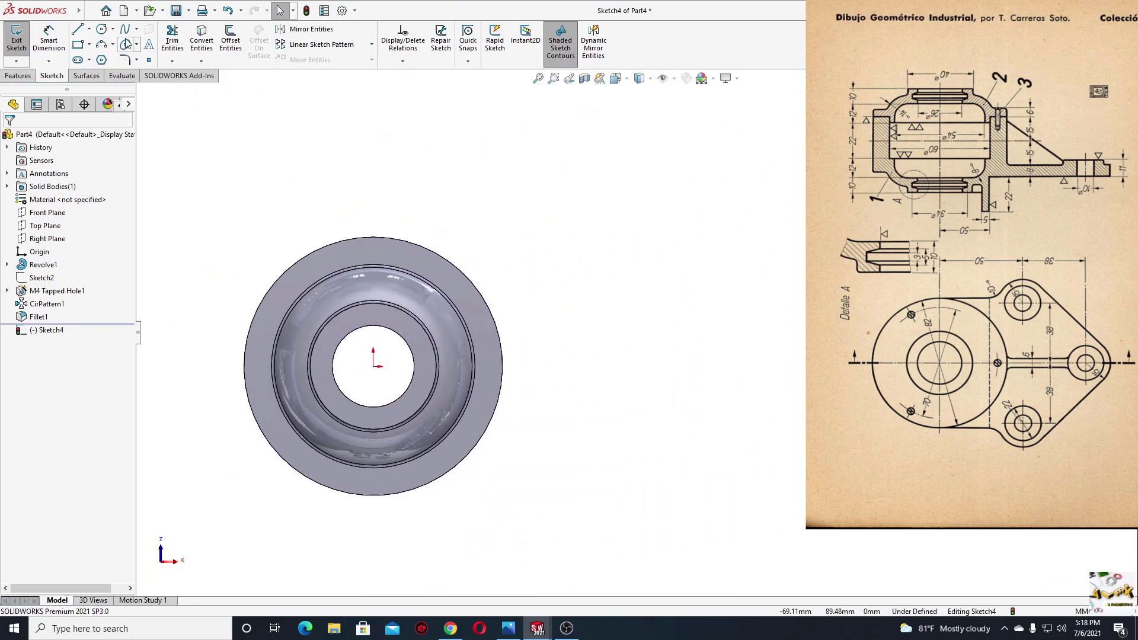
pyautogui.click(89, 29)
pyautogui.click(107, 58)
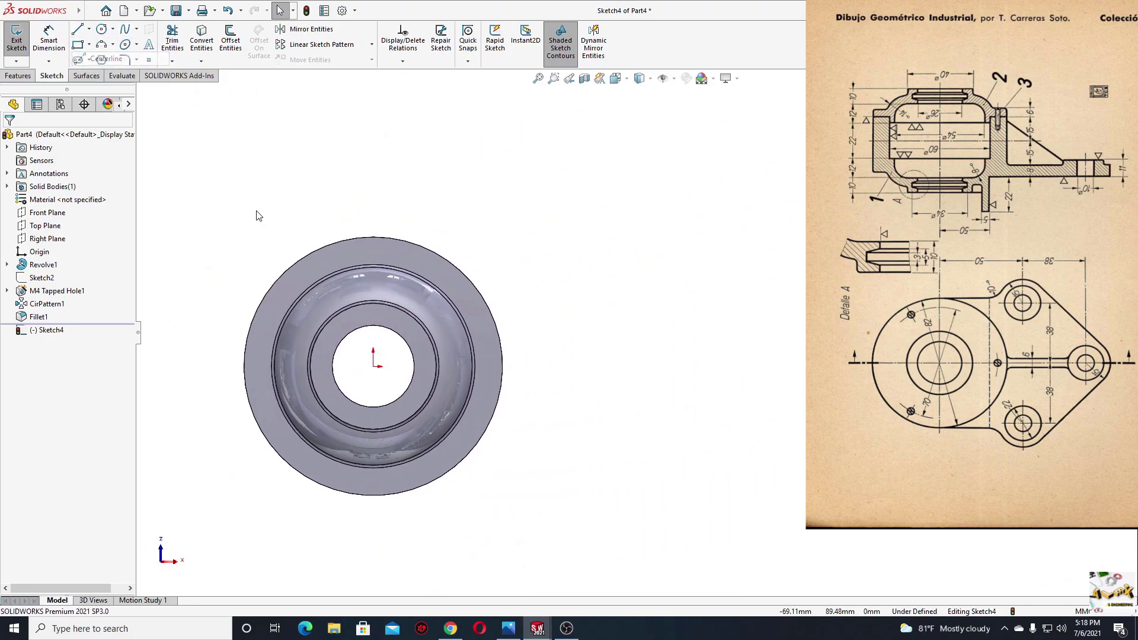
pyautogui.click(373, 365)
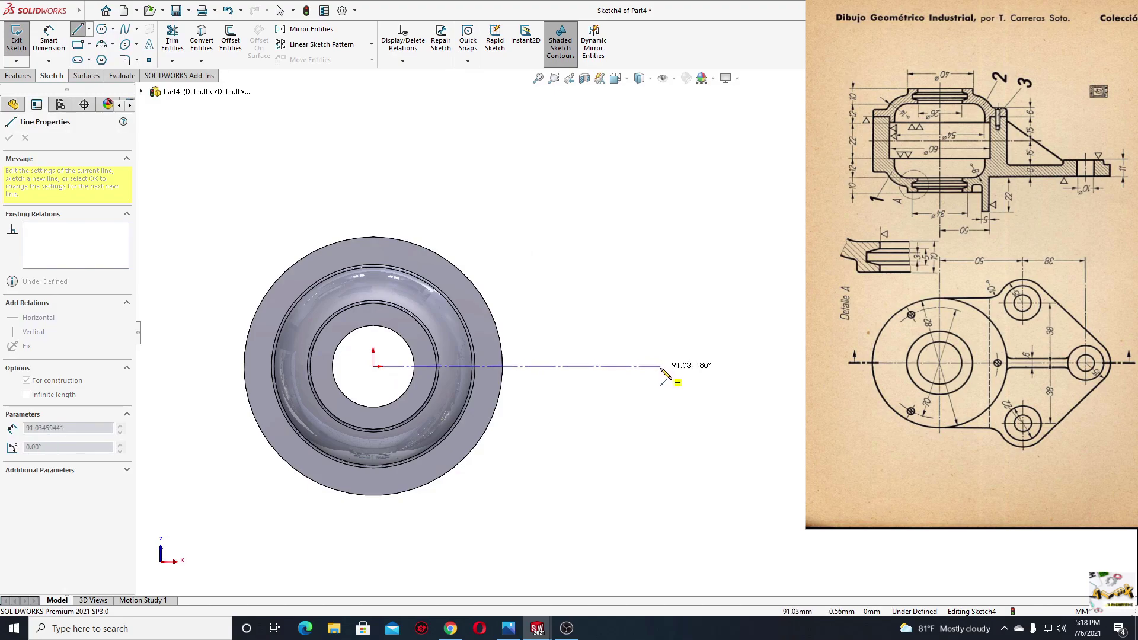
pyautogui.click(660, 366)
pyautogui.press('Escape')
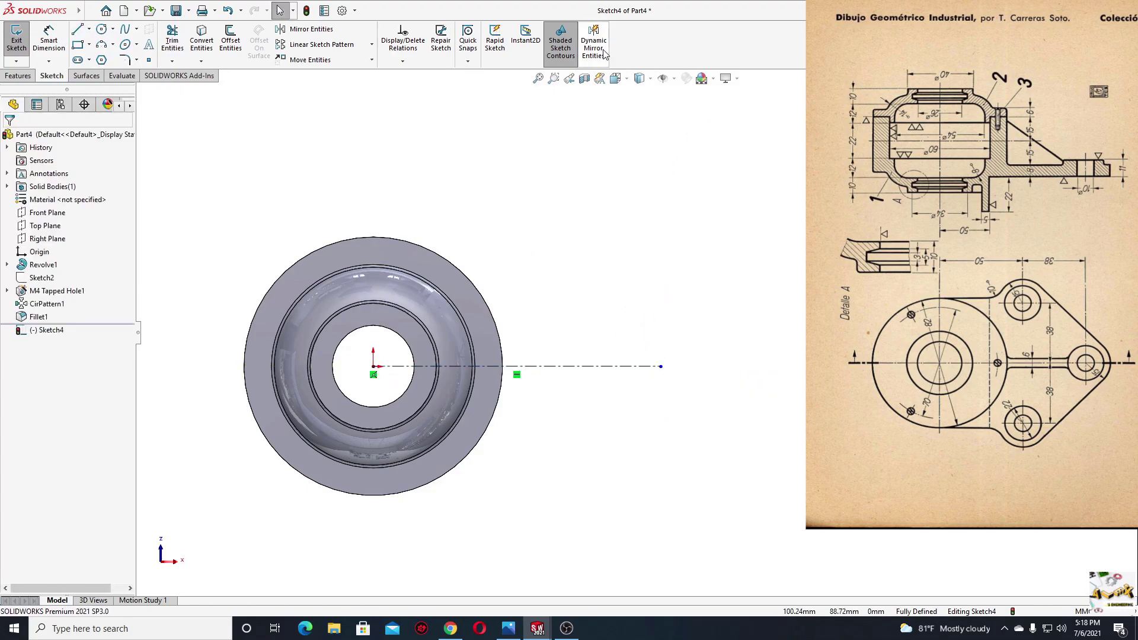
pyautogui.click(594, 44)
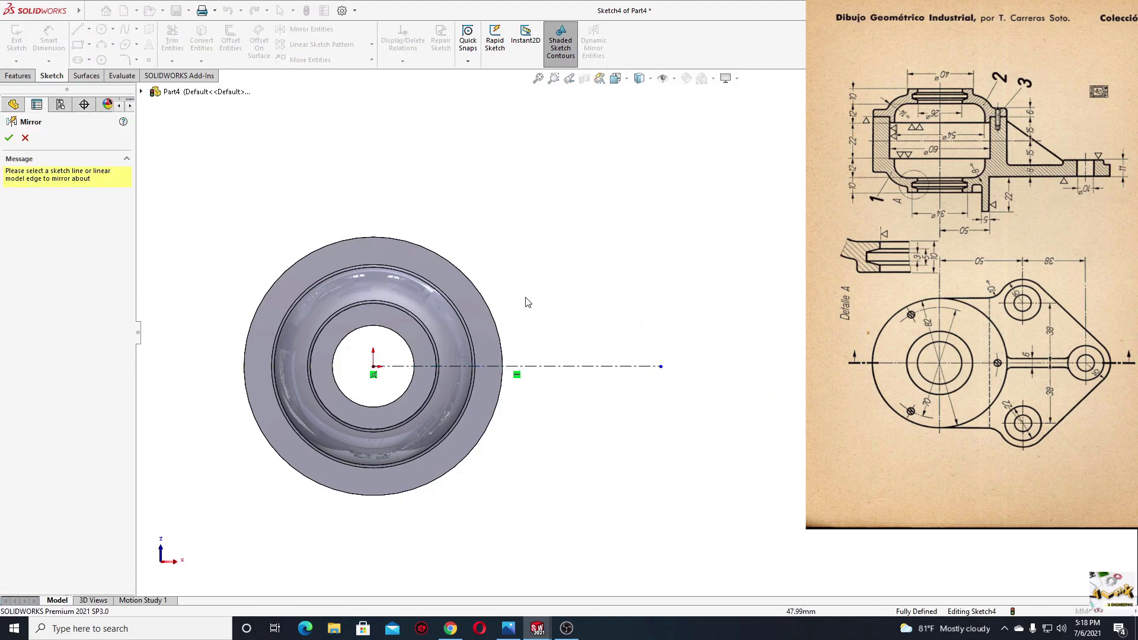
pyautogui.click(547, 368)
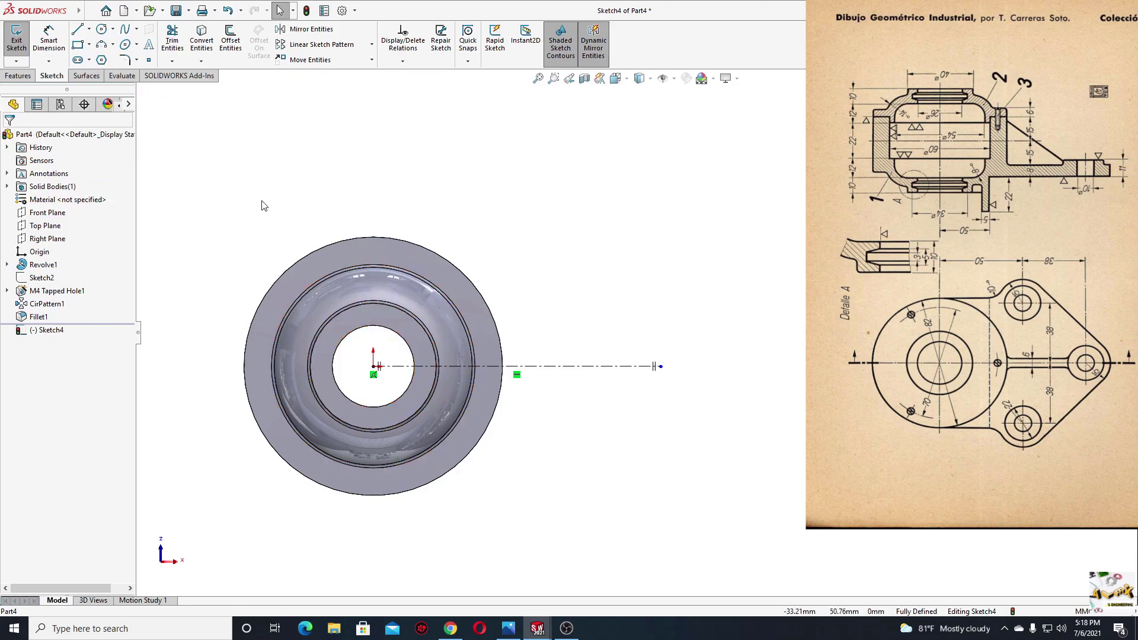
# Draw the lobe's upper edge from the circle top: a line, tangent arcs and an angled line, mirrored below.
pyautogui.click(77, 33)
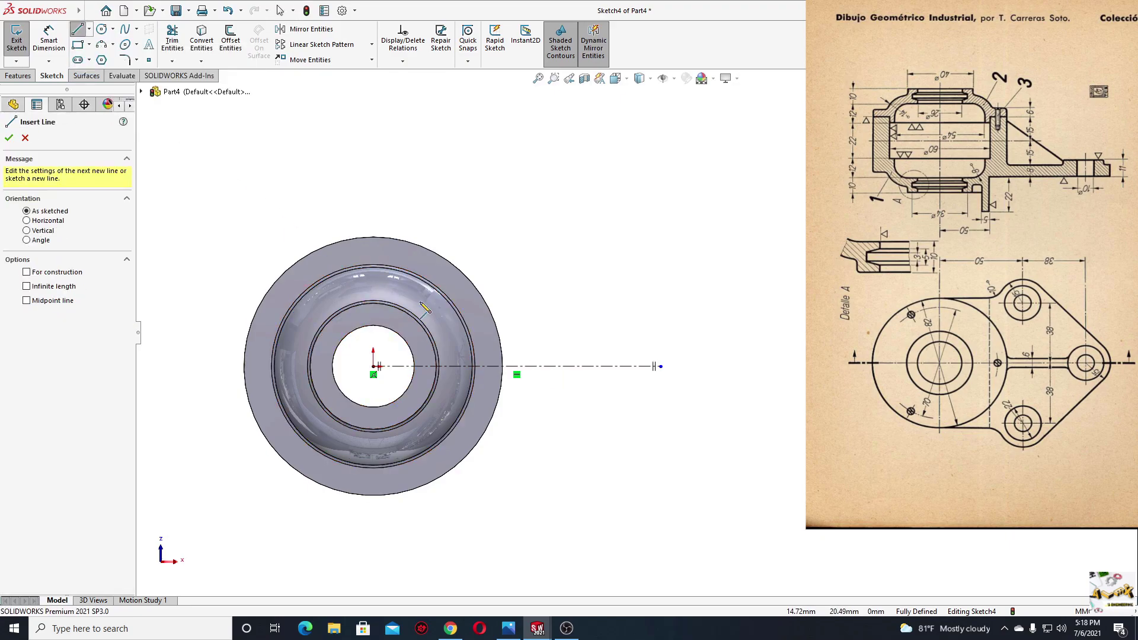
pyautogui.scroll(-3, 311, 262)
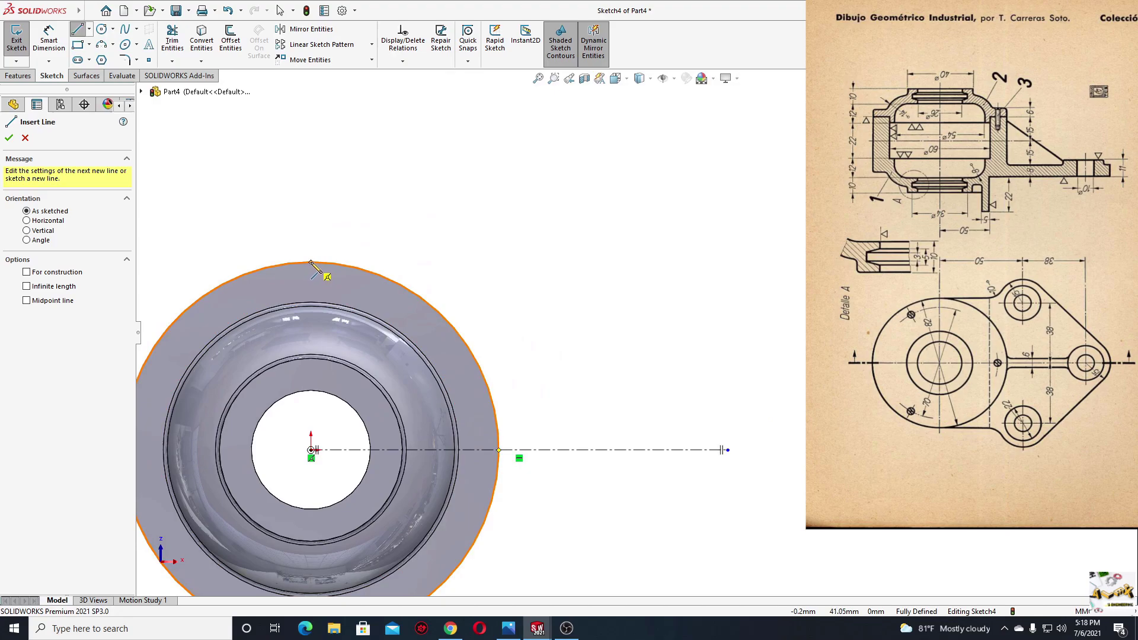
pyautogui.click(311, 262)
pyautogui.click(499, 262)
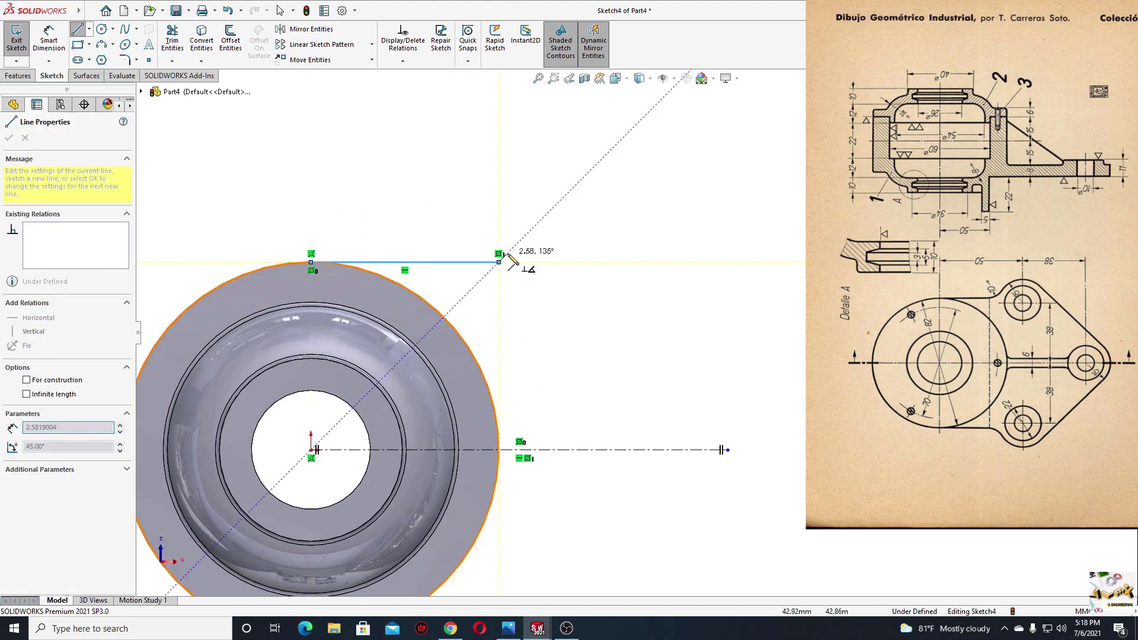
pyautogui.keyDown('ctrl'); pyautogui.moveTo(498, 263); pyautogui.dragTo(490, 228, button='middle'); pyautogui.keyUp('ctrl')
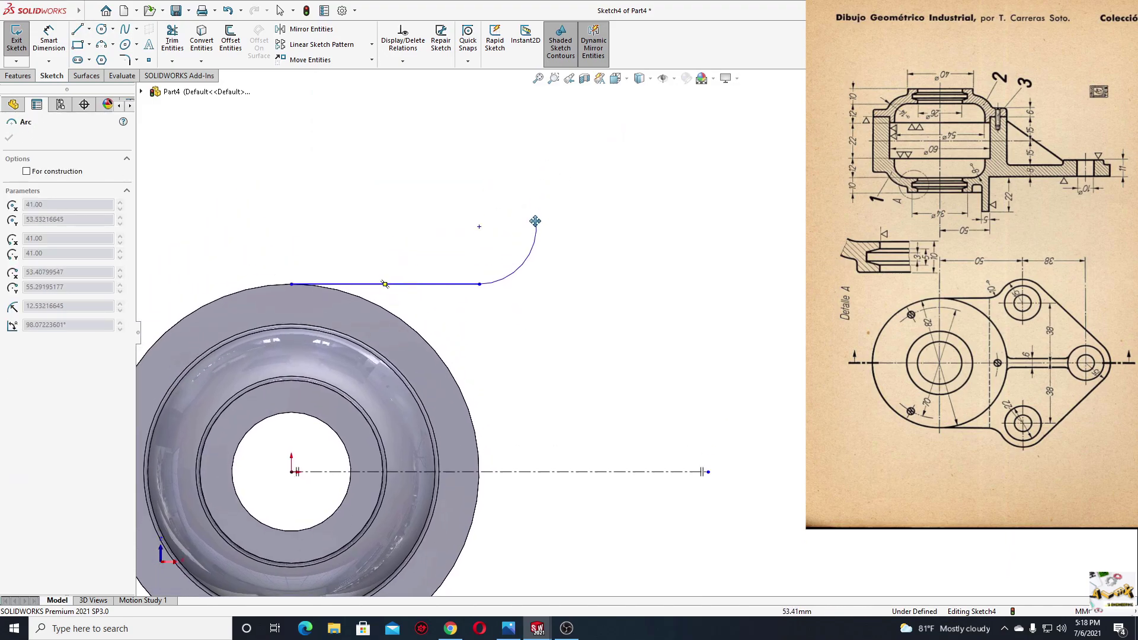
pyautogui.keyDown('ctrl'); pyautogui.moveTo(544, 172); pyautogui.dragTo(532, 230, button='middle'); pyautogui.keyUp('ctrl')
pyautogui.click(516, 262)
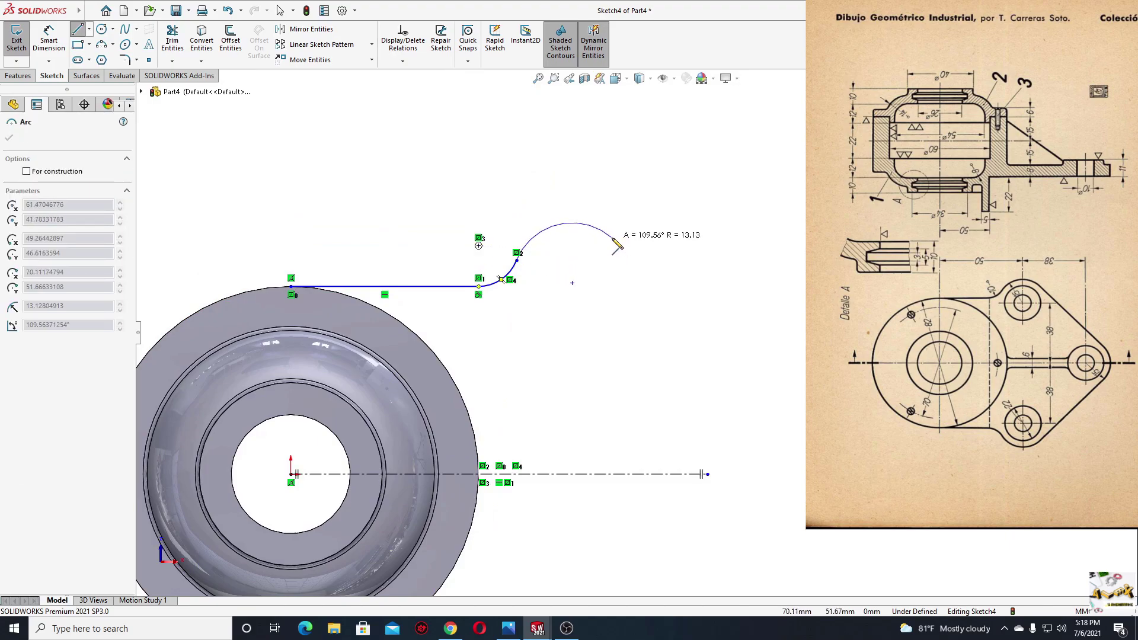
pyautogui.click(612, 238)
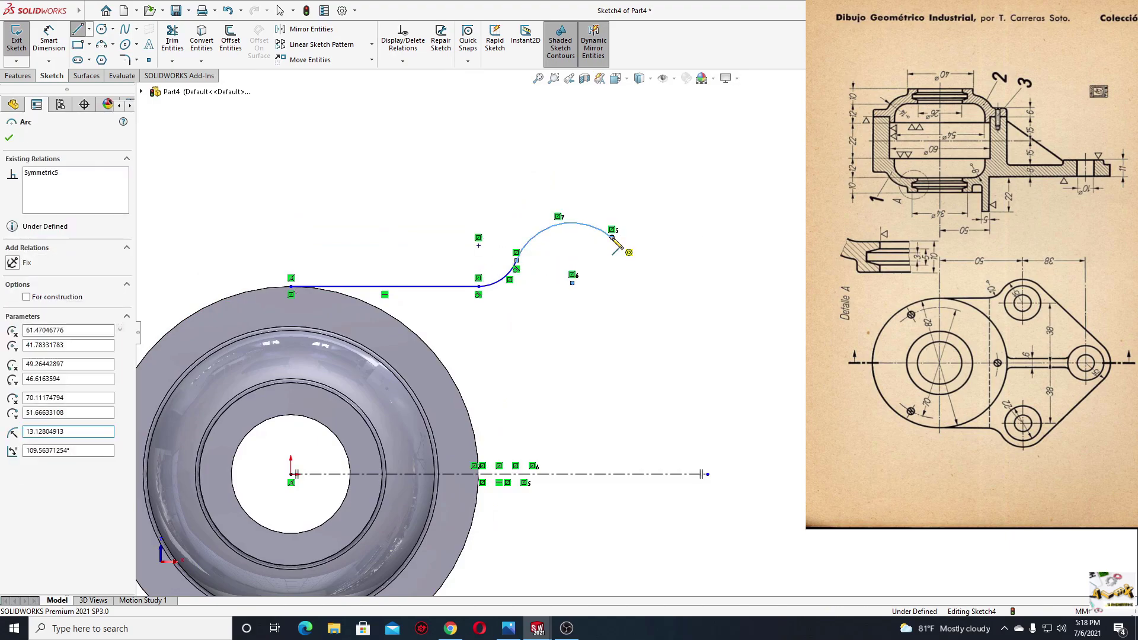
pyautogui.click(774, 428)
pyautogui.press('Escape')
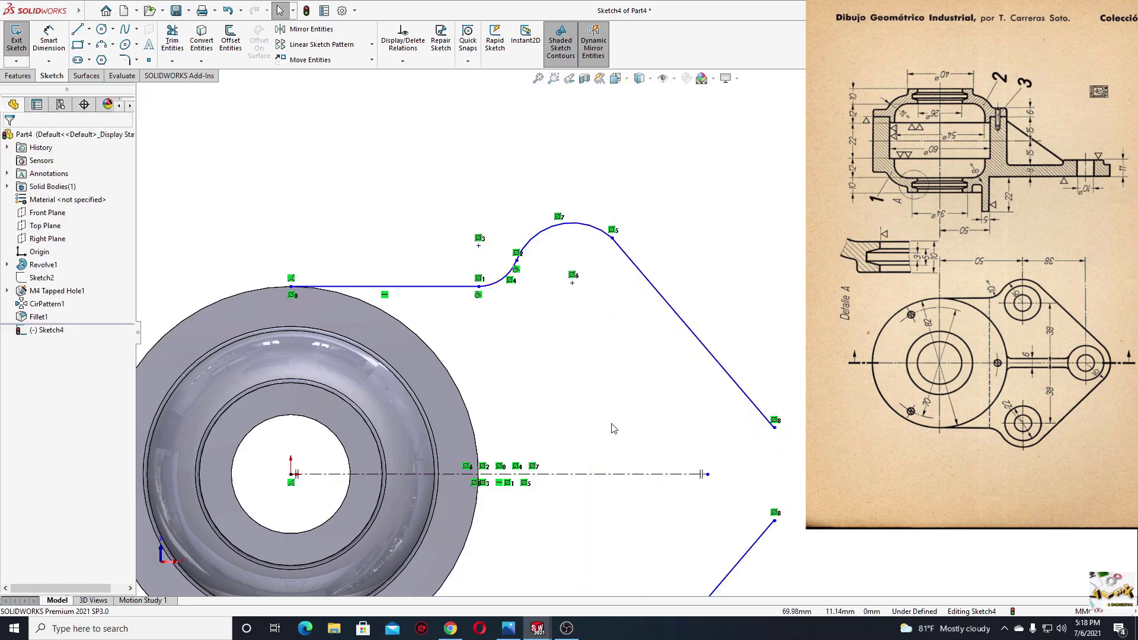
pyautogui.press('f')
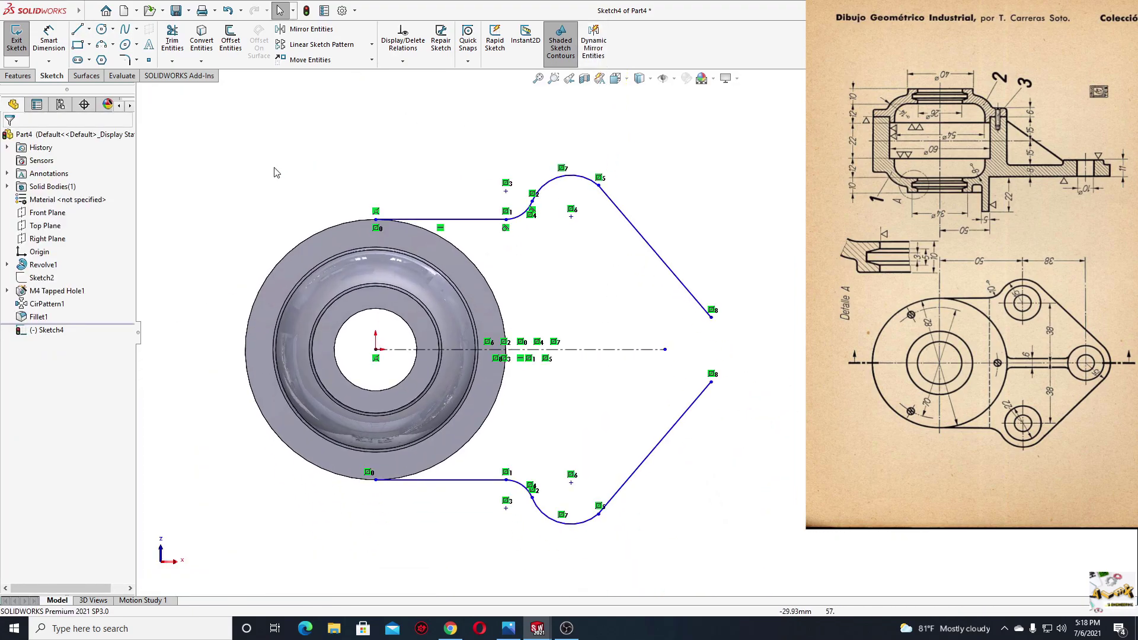
# Close the lobe tip with a three-point arc and display the sketch relations.
pyautogui.click(102, 46)
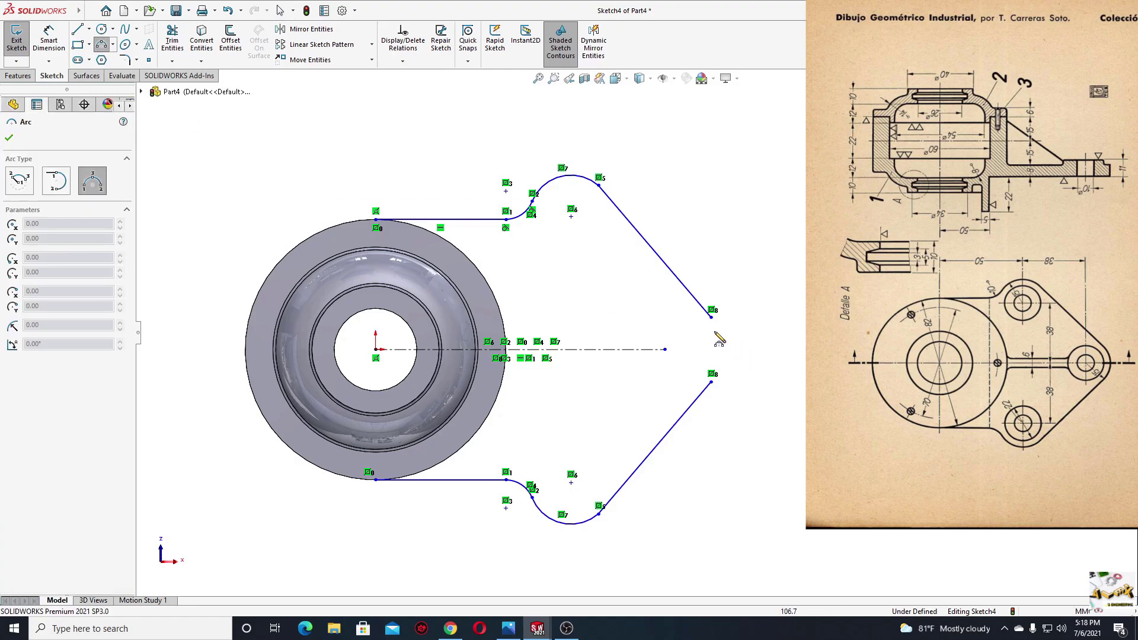
pyautogui.click(711, 382)
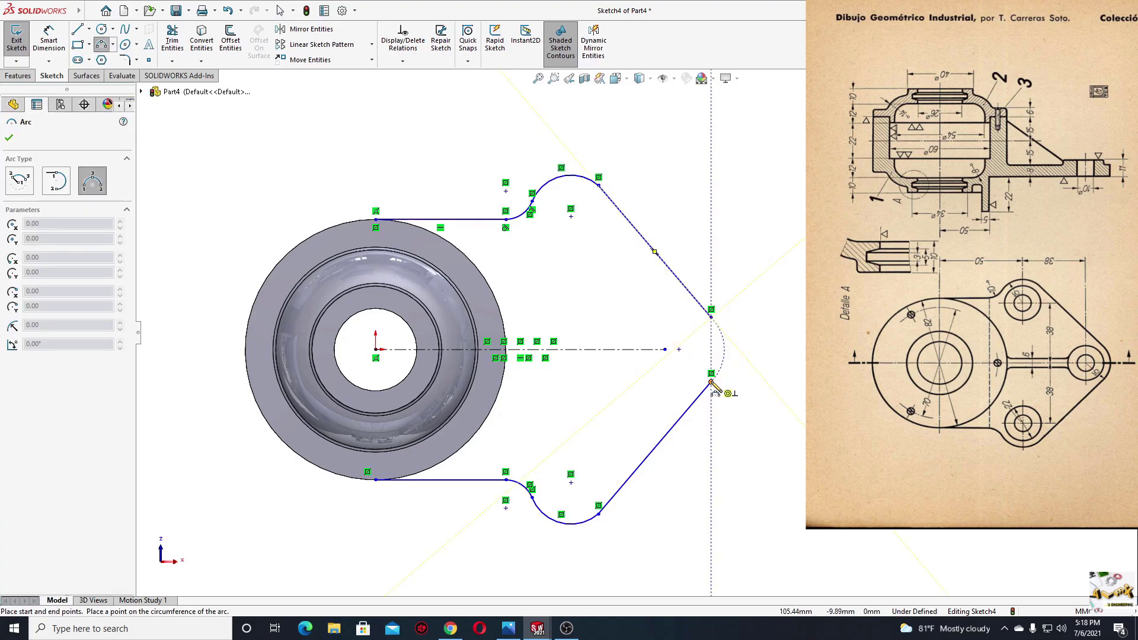
pyautogui.click(729, 355)
pyautogui.rightClick(647, 291)
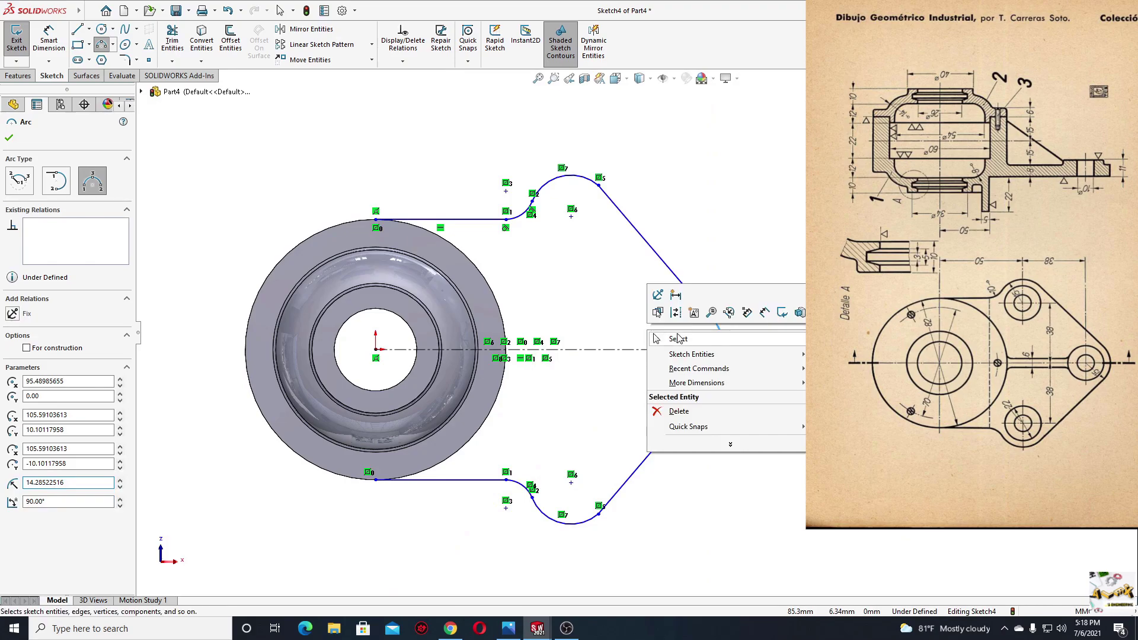
pyautogui.click(676, 355)
pyautogui.scroll(-2, 680, 357)
pyautogui.scroll(1, 703, 365)
pyautogui.click(150, 60)
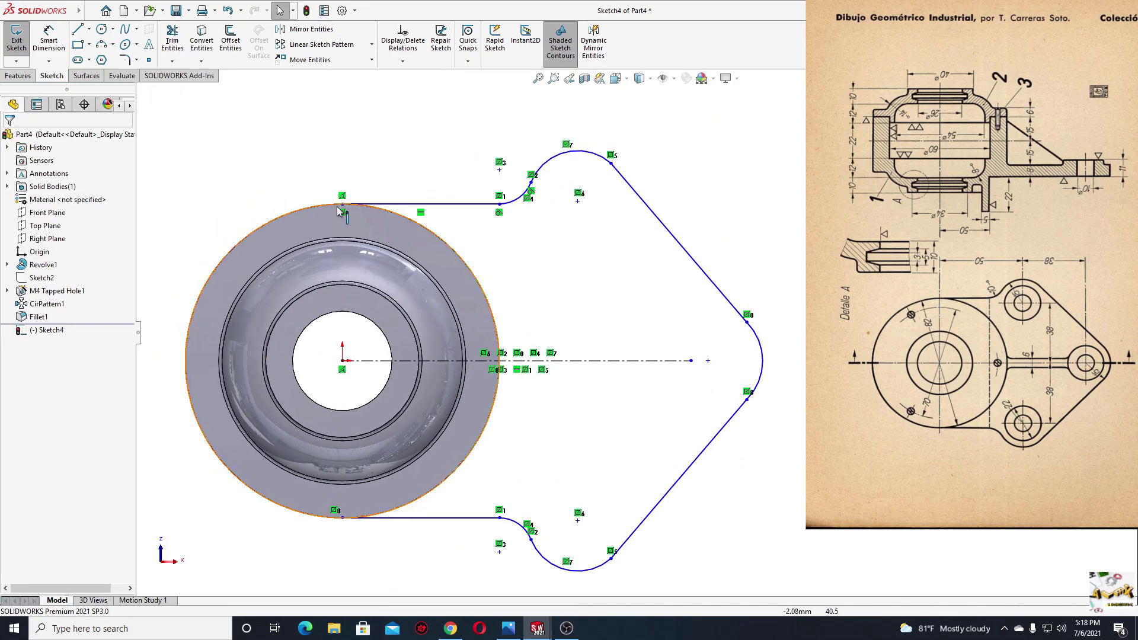
# Convert the bushing's outer circular edge into the sketch and trim the outline.
pyautogui.click(201, 39)
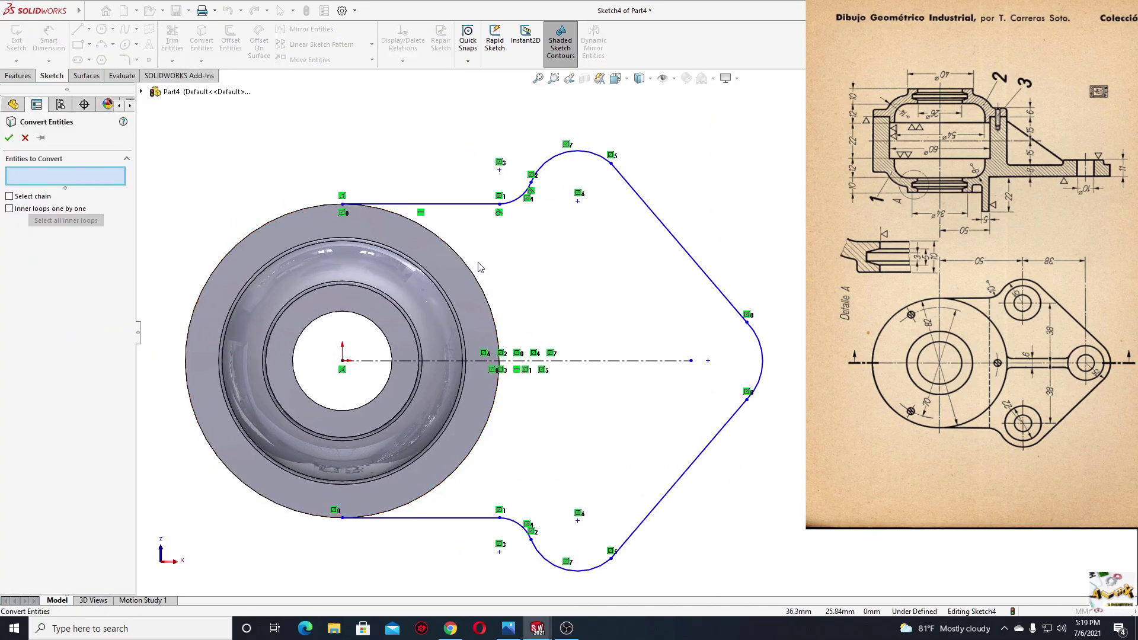
pyautogui.click(479, 285)
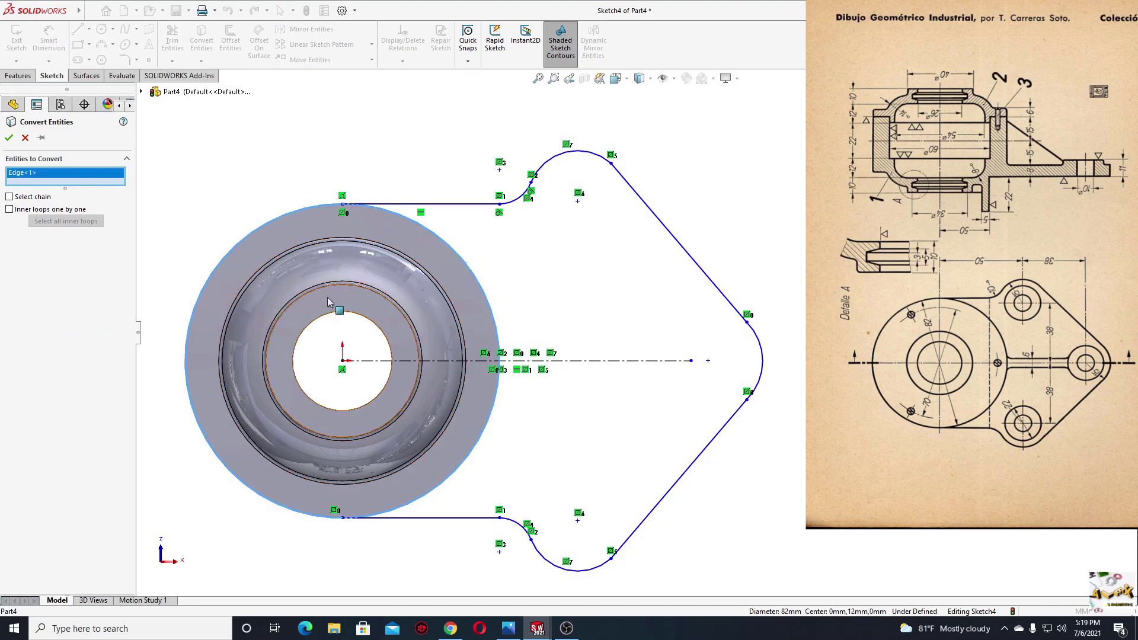
pyautogui.click(9, 138)
pyautogui.click(178, 47)
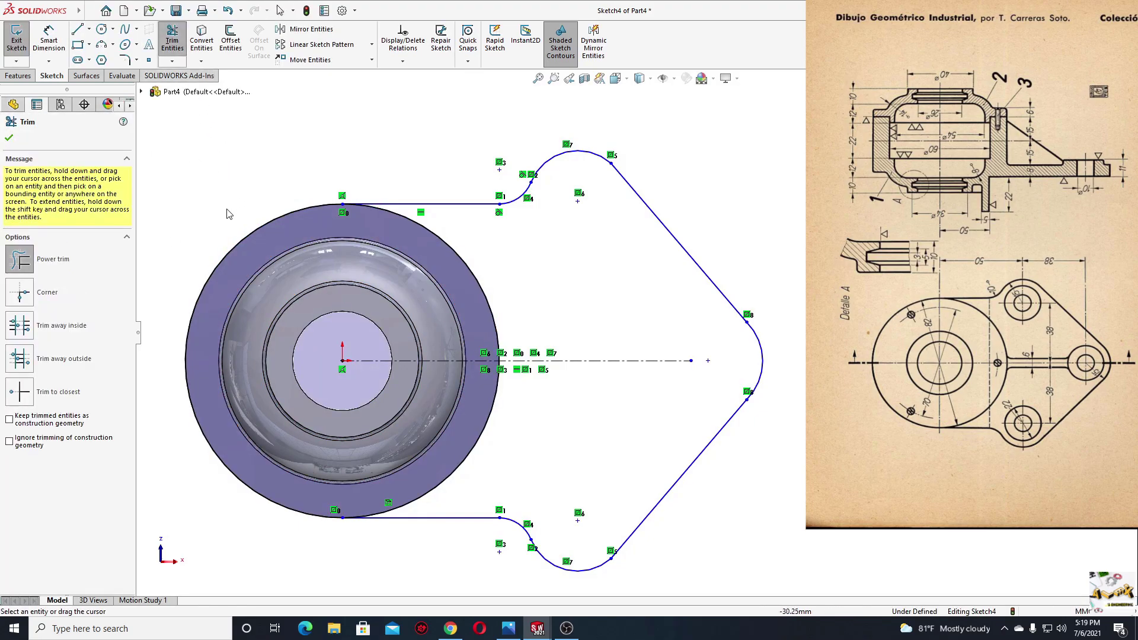
pyautogui.click(9, 138)
pyautogui.keyDown('ctrl'); pyautogui.moveTo(338, 178); pyautogui.dragTo(282, 170, button='middle'); pyautogui.keyUp('ctrl')
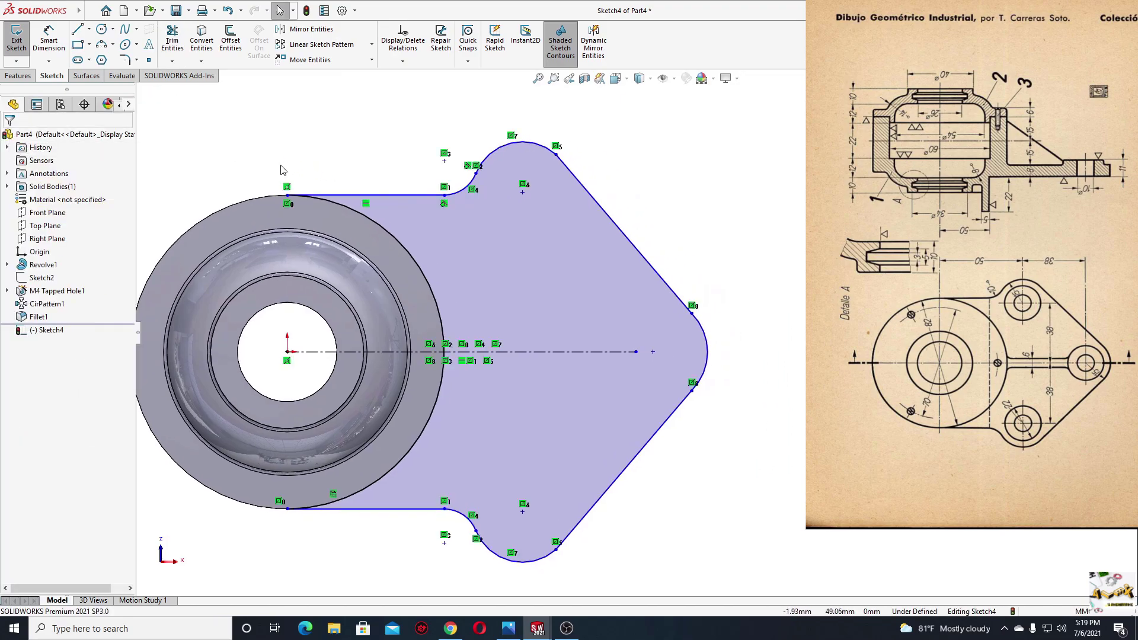
# Draw circles in the upper, right and lower lobes and make all three equal.
pyautogui.click(104, 30)
pyautogui.click(523, 192)
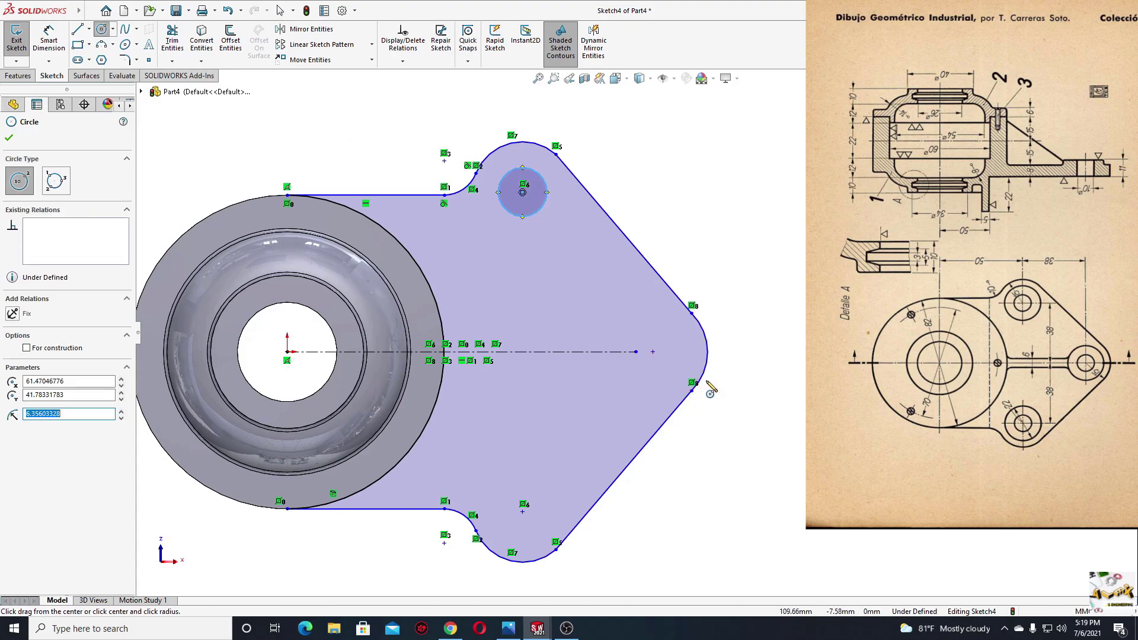
pyautogui.click(653, 352)
pyautogui.click(667, 363)
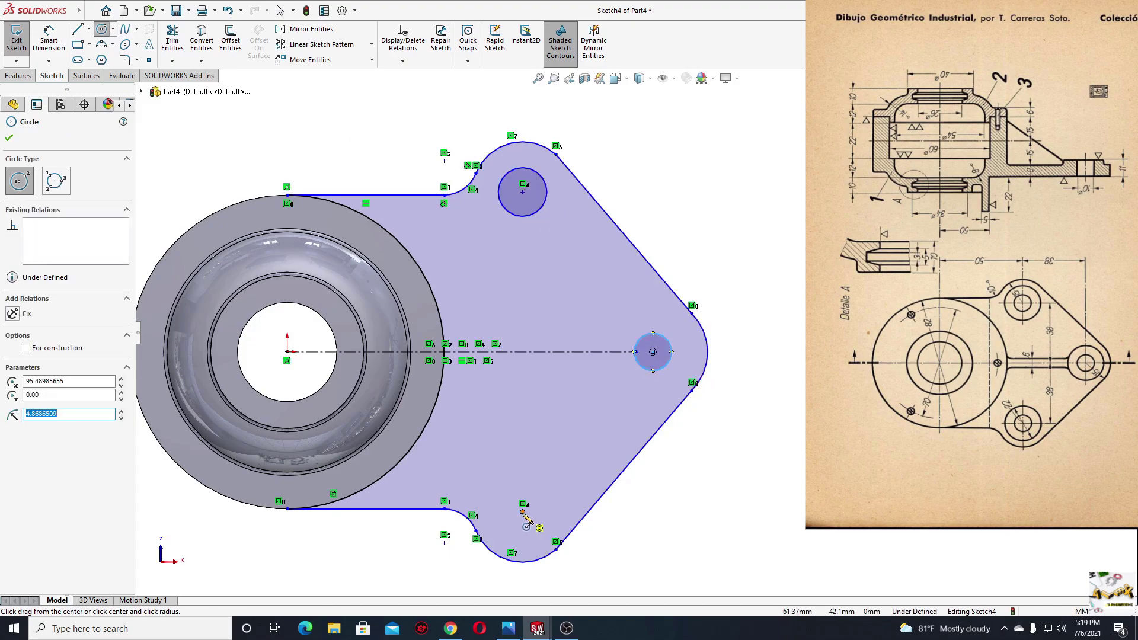
pyautogui.click(523, 511)
pyautogui.click(551, 483)
pyautogui.press('Escape')
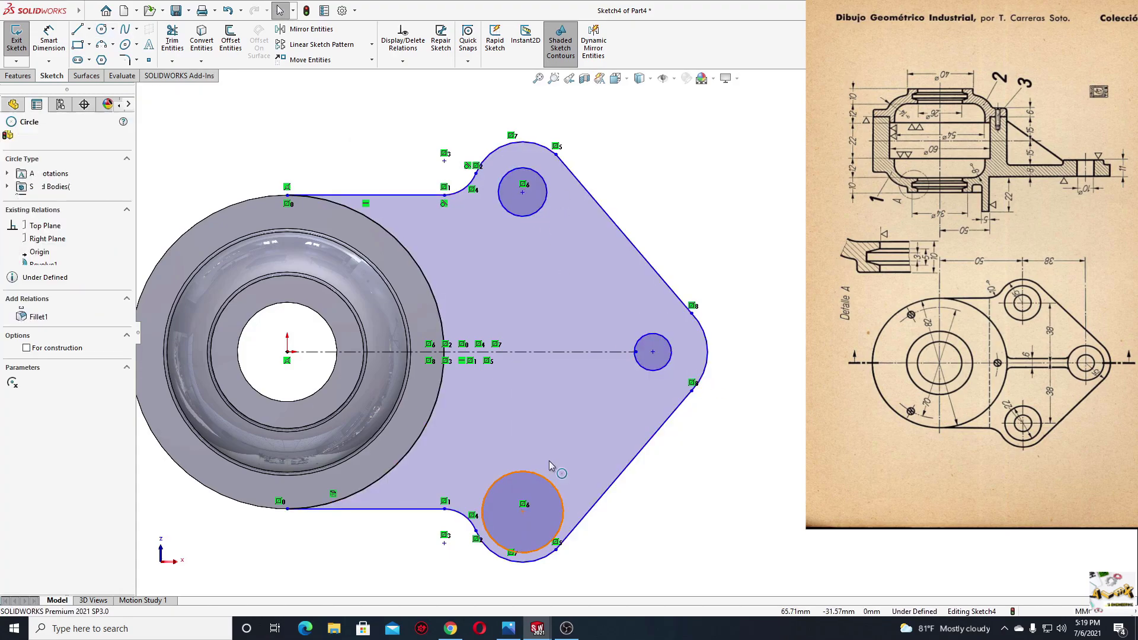
pyautogui.click(552, 468)
pyautogui.keyDown('ctrl'); pyautogui.click(652, 366); pyautogui.keyUp('ctrl')
pyautogui.keyDown('ctrl'); pyautogui.click(537, 210); pyautogui.keyUp('ctrl')
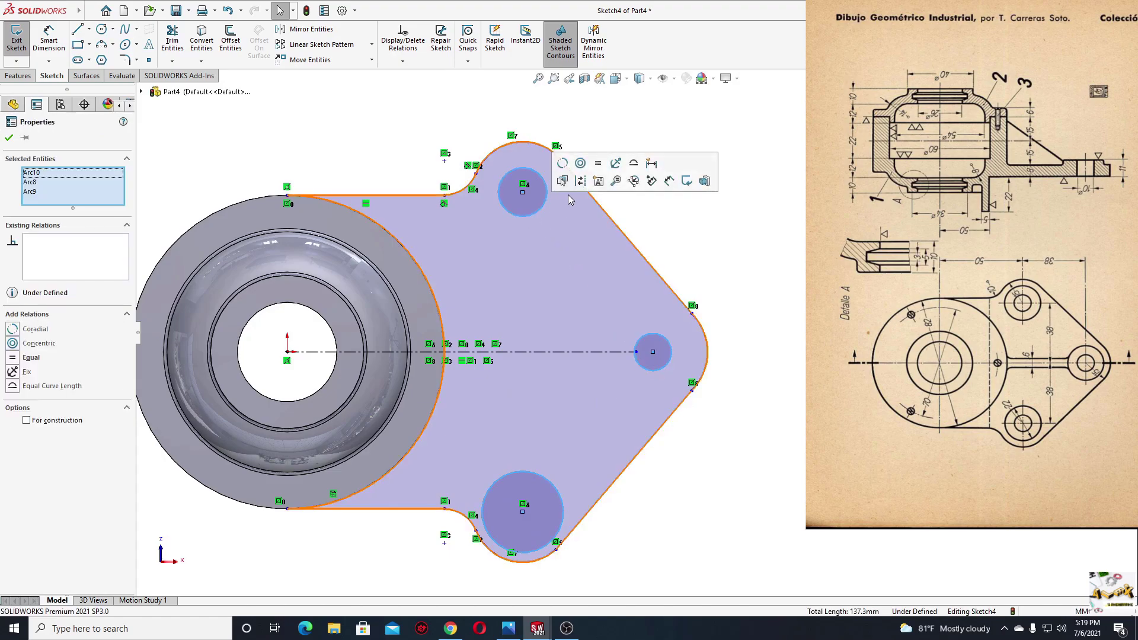
pyautogui.click(598, 163)
pyautogui.click(770, 305)
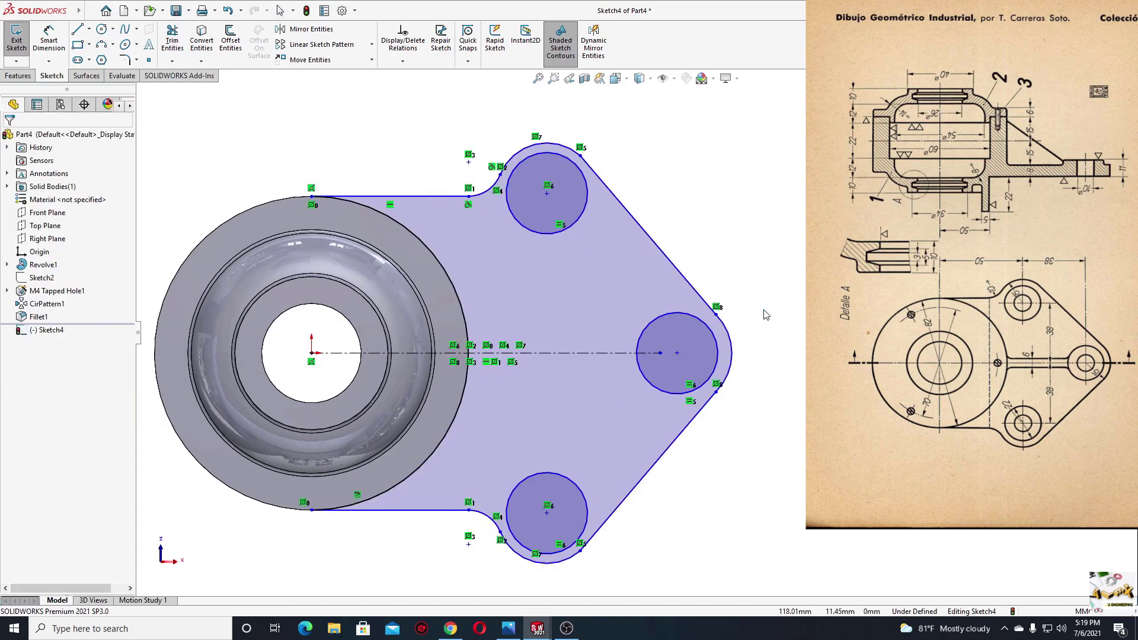
pyautogui.click(715, 316)
# Make the right, lower-right and top-right lobe arc ends tangent to their adjoining curves.
pyautogui.click(746, 265)
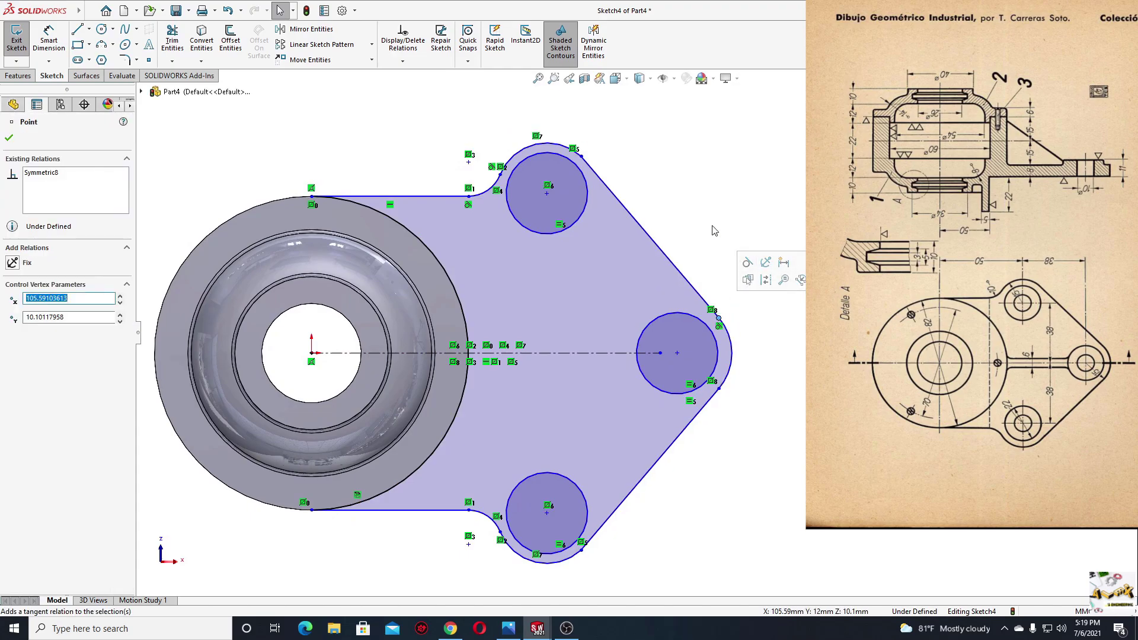
pyautogui.click(739, 378)
pyautogui.click(719, 390)
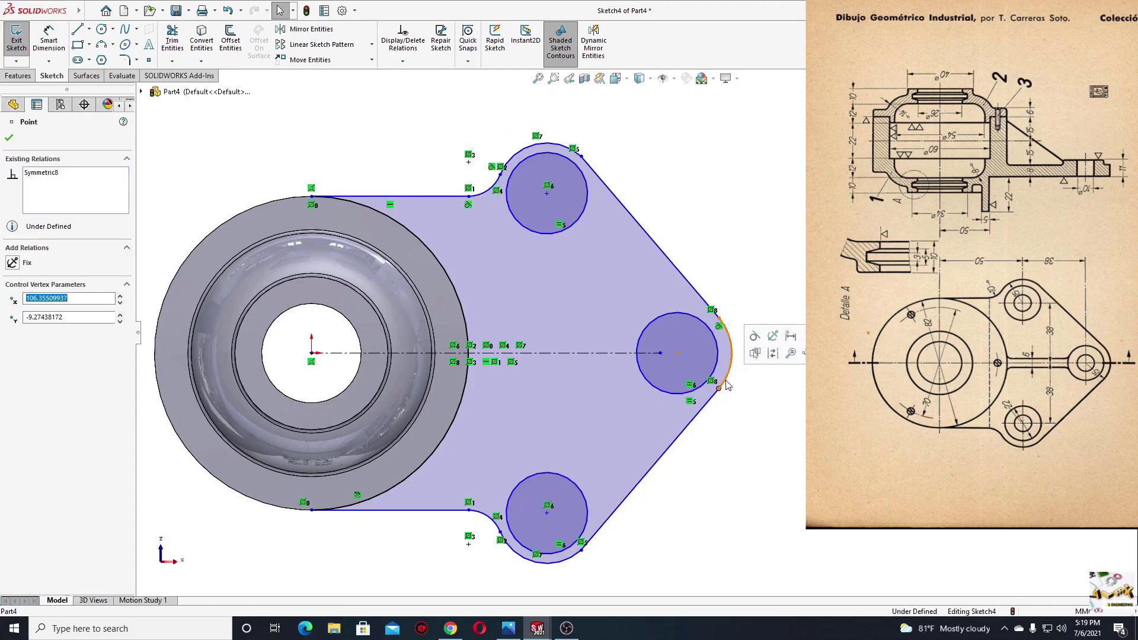
pyautogui.click(754, 338)
pyautogui.click(581, 157)
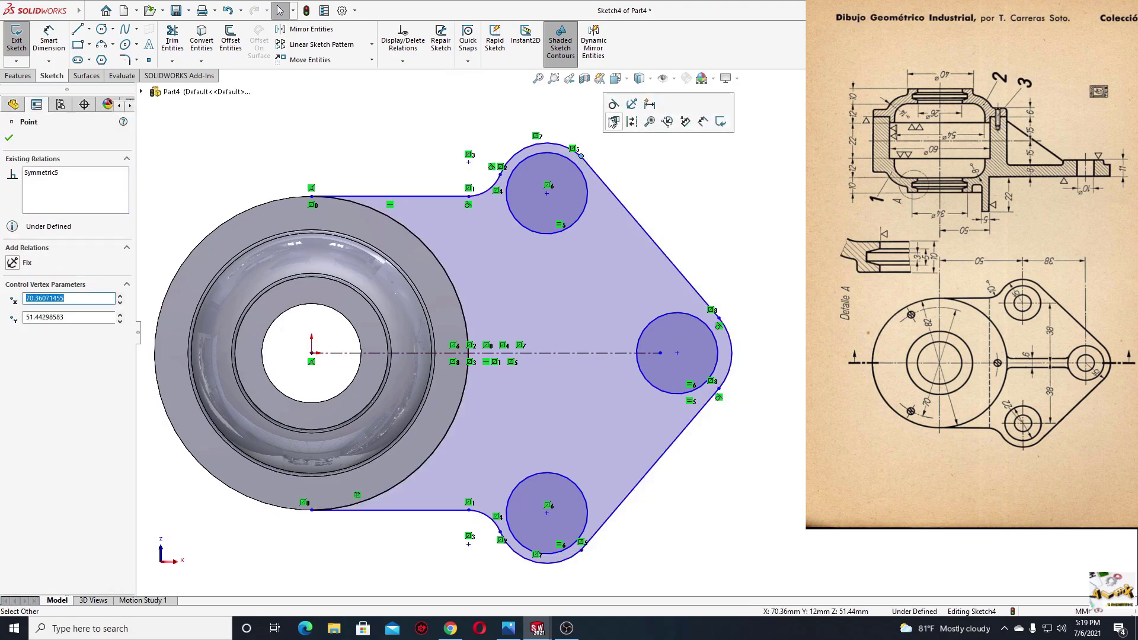
pyautogui.click(616, 106)
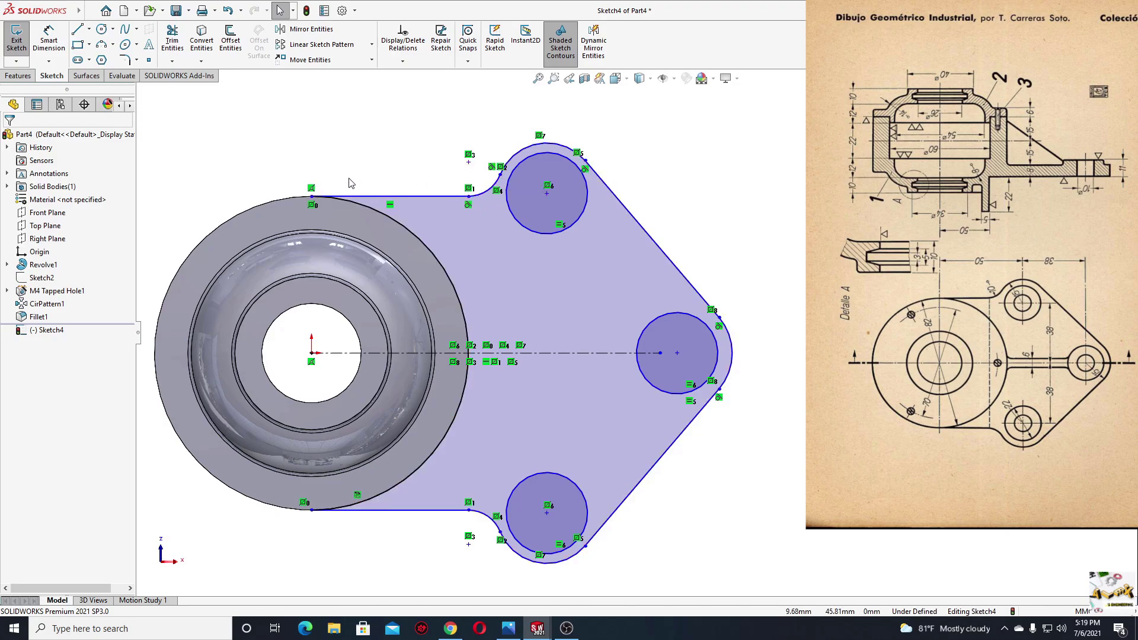
# Make the top straight flange edge tangent to the bushing's outer circle.
pyautogui.click(349, 198)
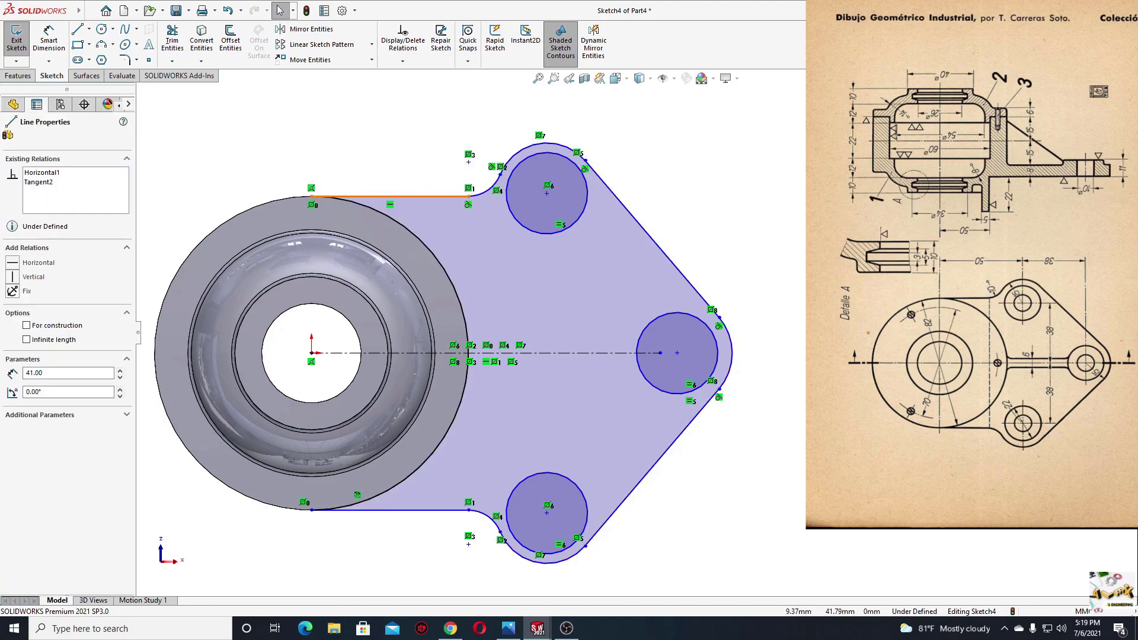
pyautogui.keyDown('ctrl'); pyautogui.click(294, 202); pyautogui.keyUp('ctrl')
pyautogui.click(249, 164)
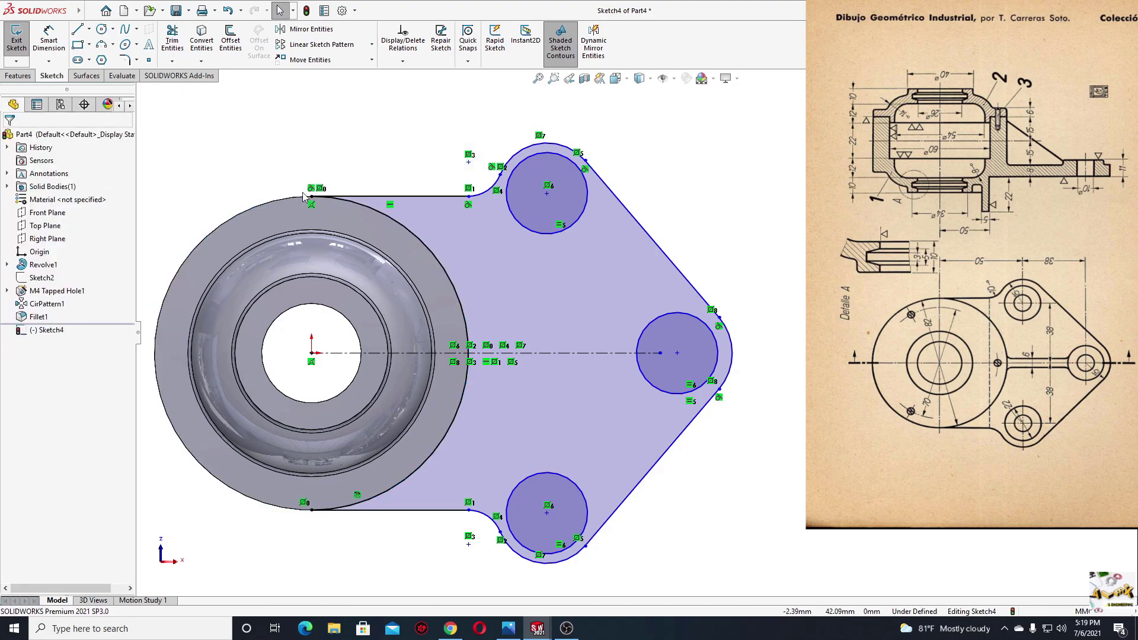
pyautogui.click(63, 35)
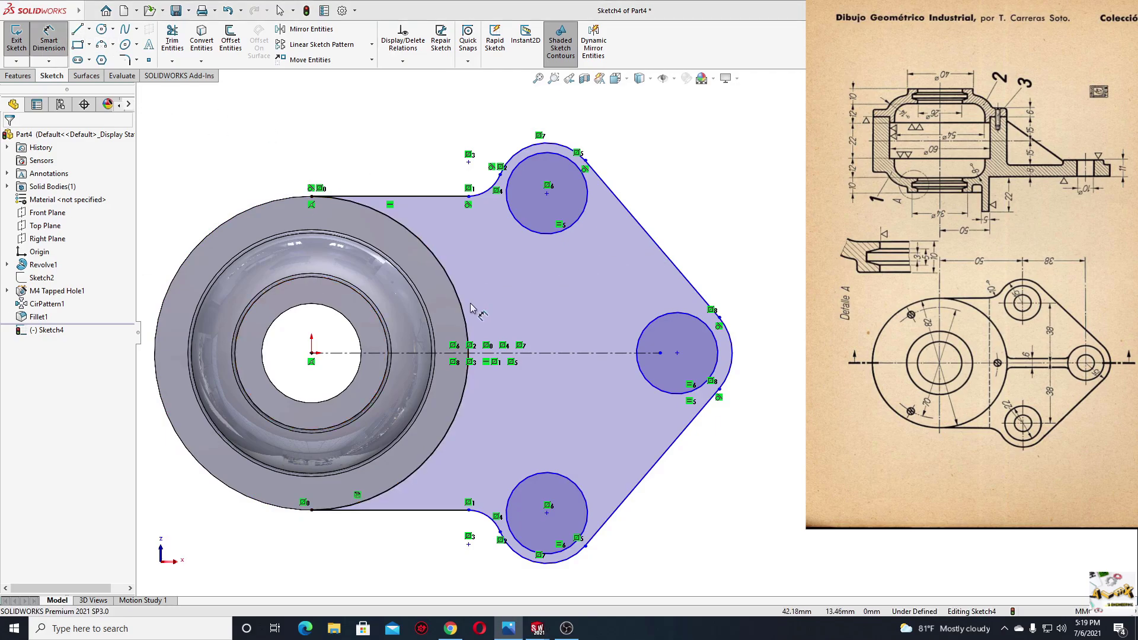
# Dimension the upper lobe circle's centre 50 mm horizontally from the origin.
pyautogui.click(311, 353)
pyautogui.click(547, 193)
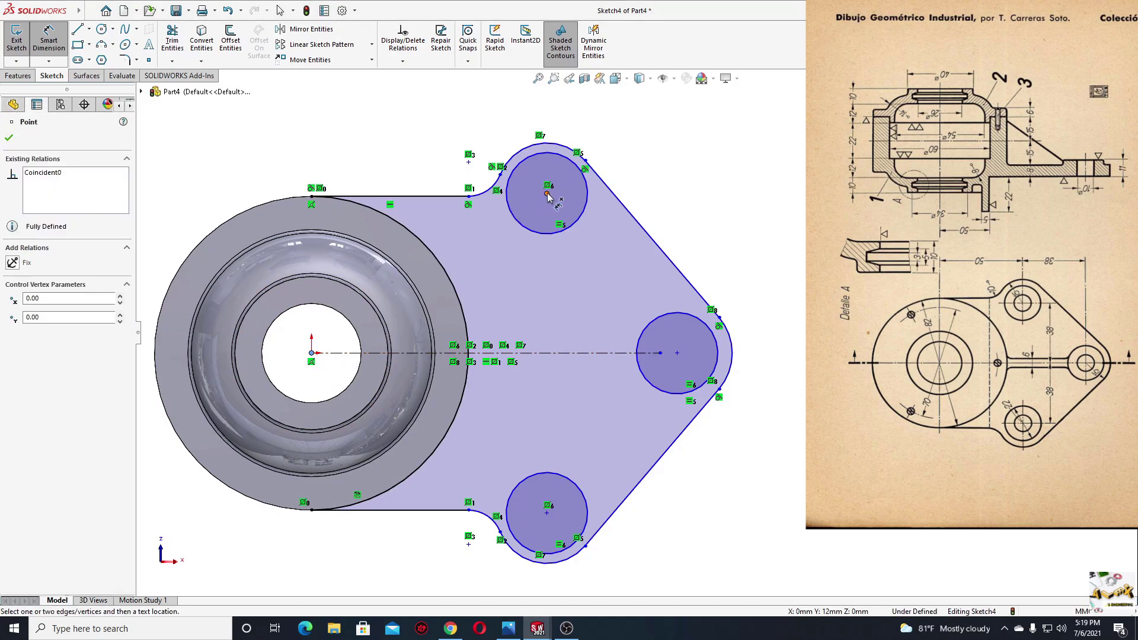
pyautogui.click(388, 132)
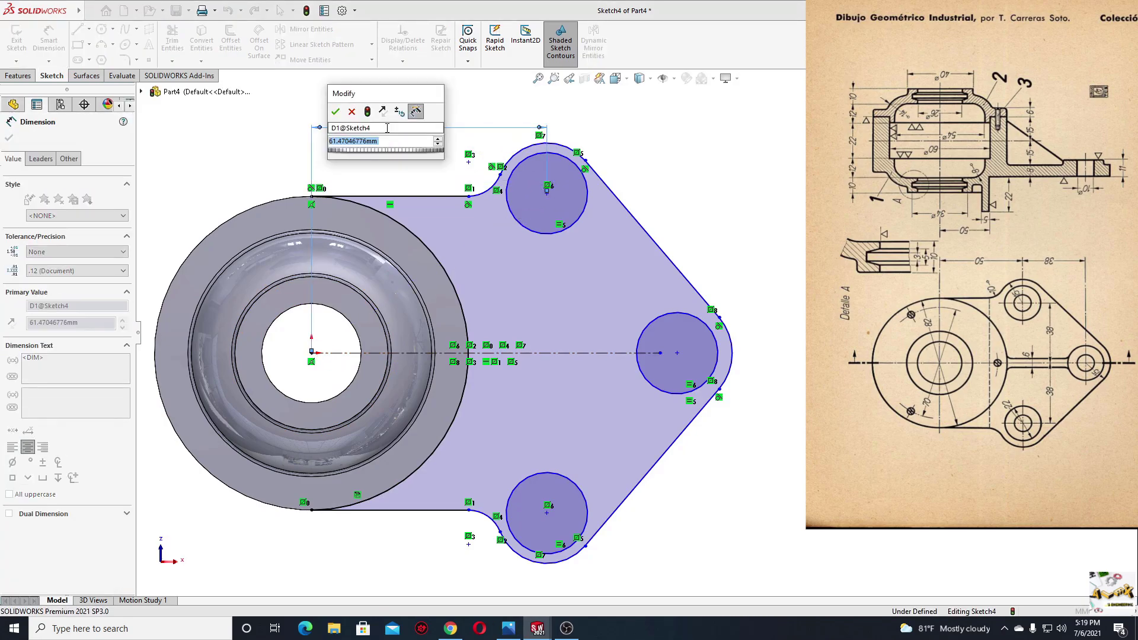
pyautogui.write('50')
pyautogui.press('Return')
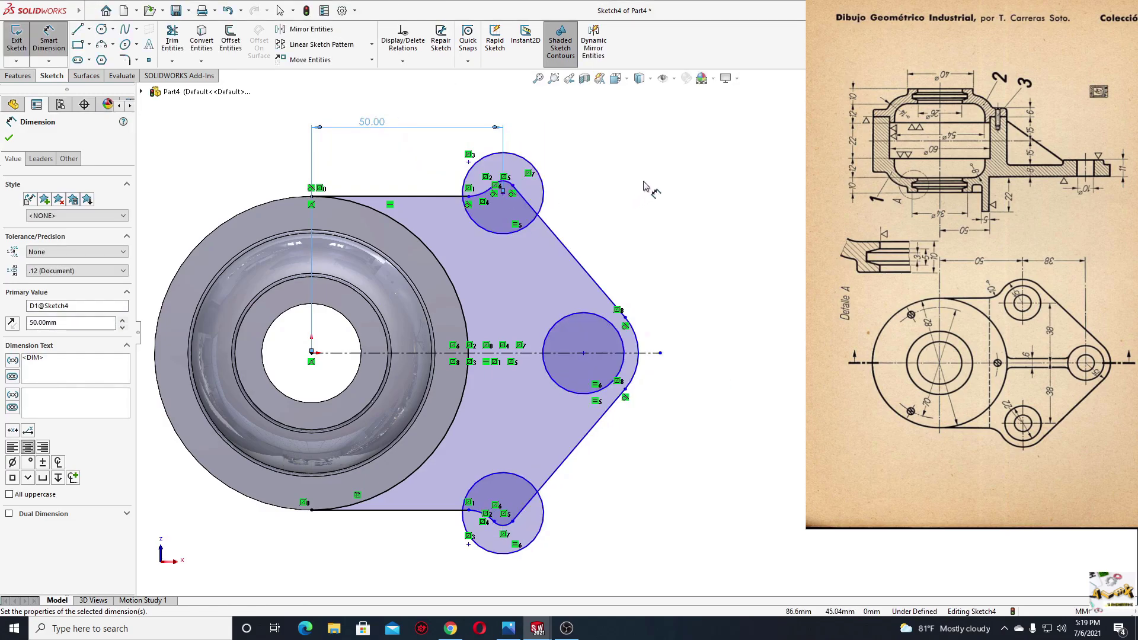
# Set the lobe circle diameter to 10 and its centre 38 above the centreline.
pyautogui.click(546, 192)
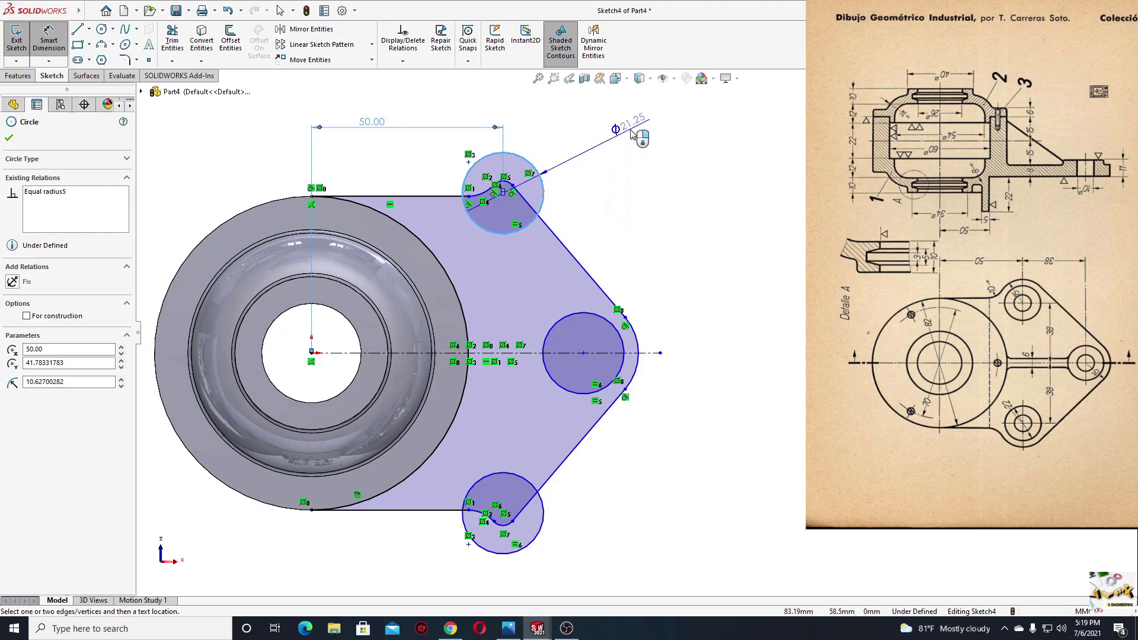
pyautogui.click(632, 133)
pyautogui.write('10')
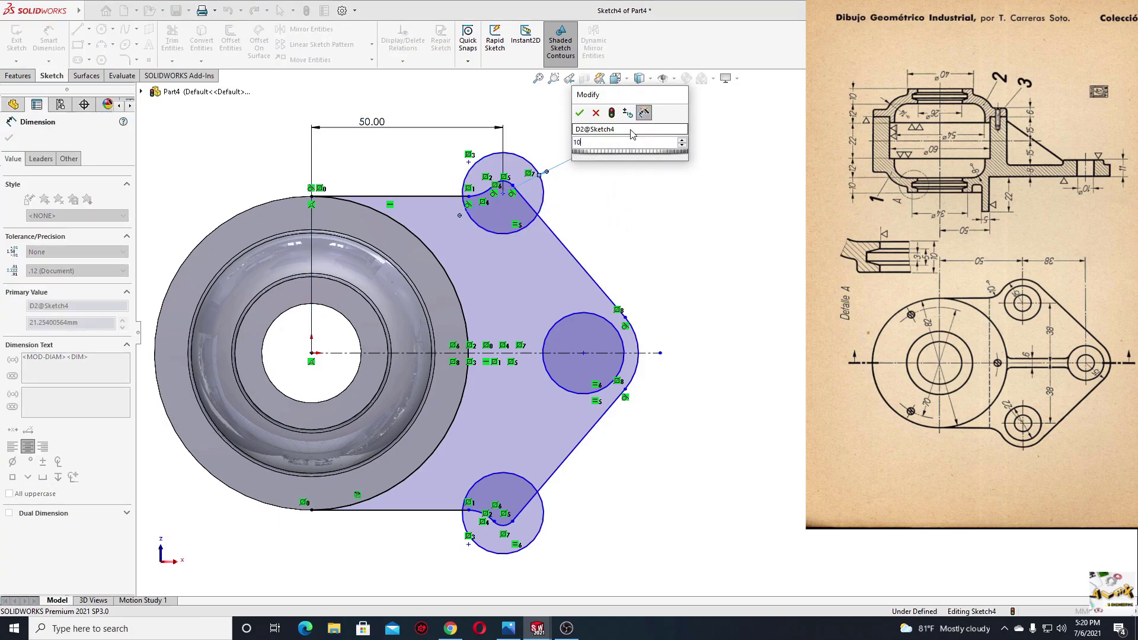
pyautogui.press('Return')
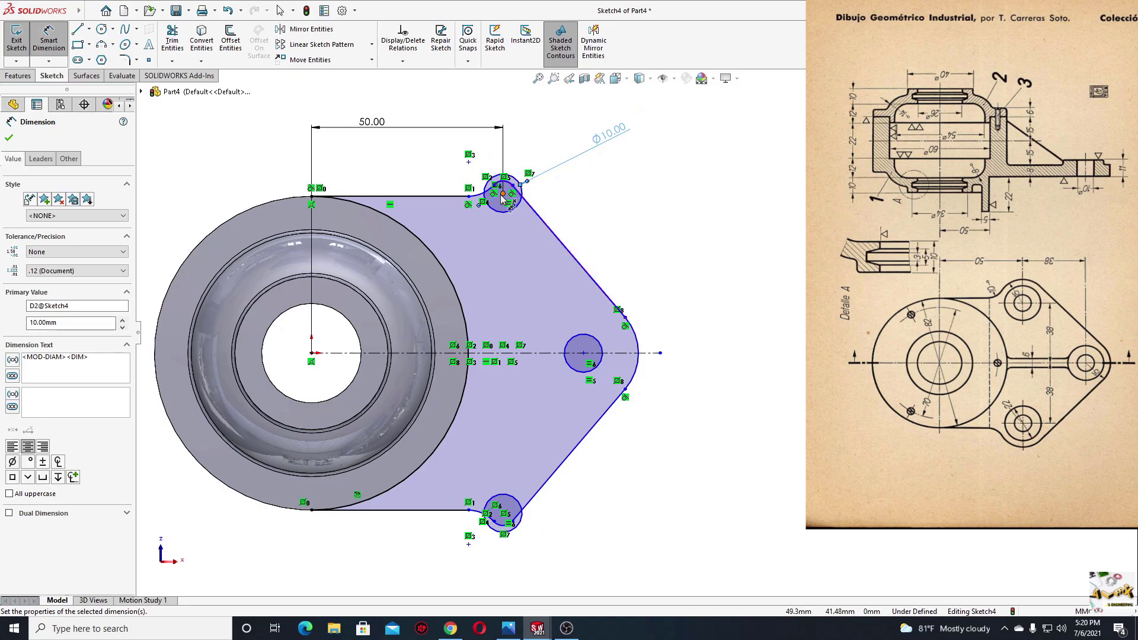
pyautogui.click(503, 194)
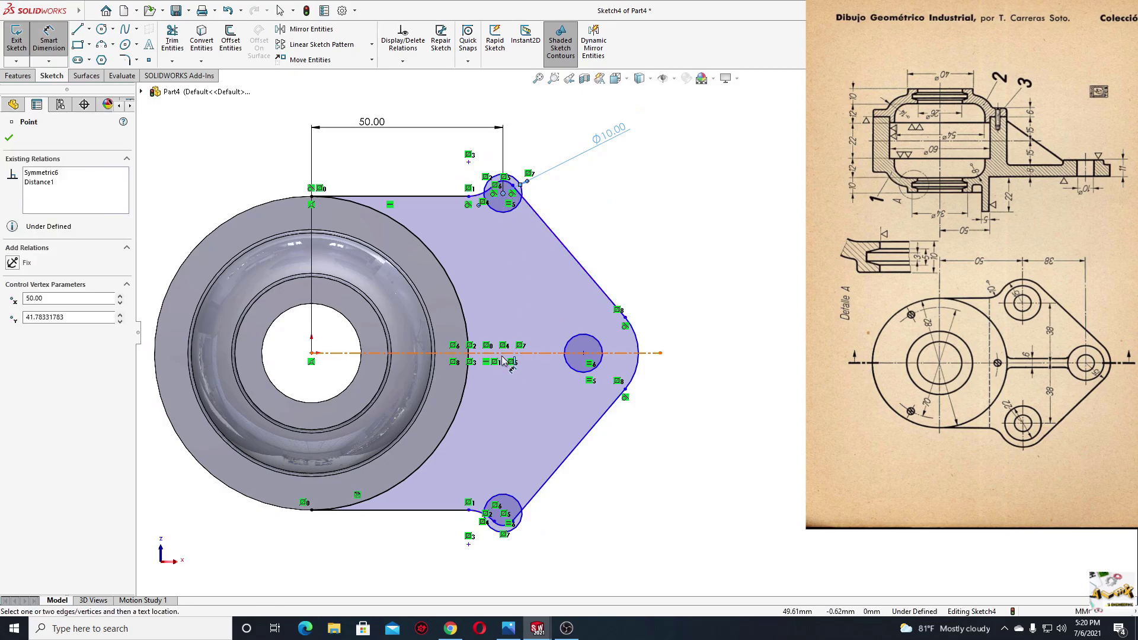
pyautogui.click(502, 355)
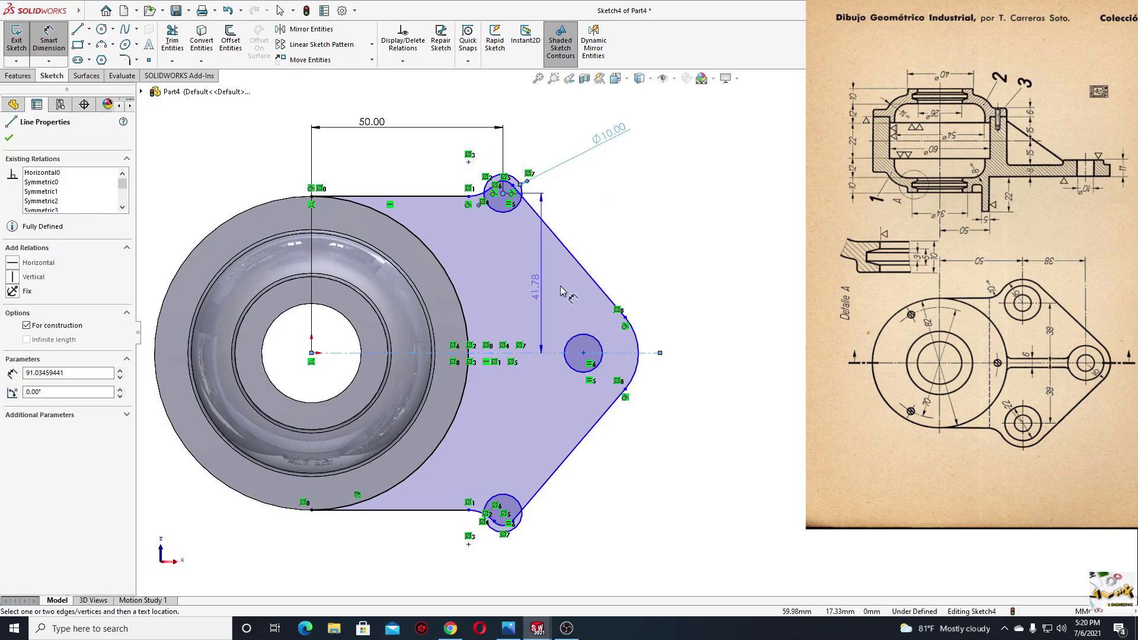
pyautogui.click(708, 296)
pyautogui.write('38')
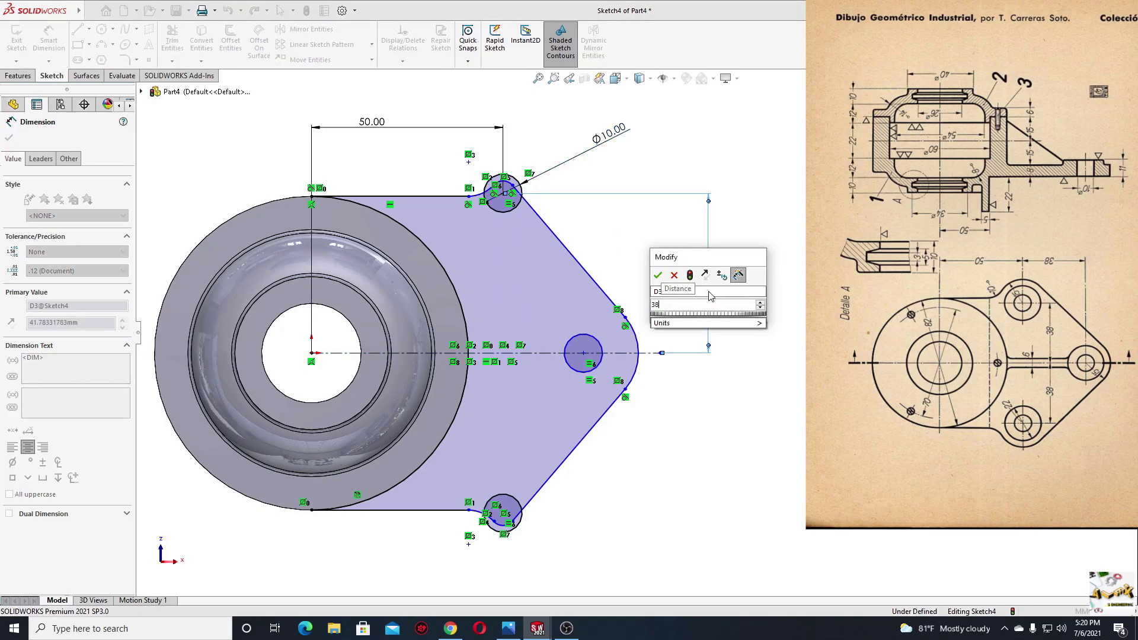
pyautogui.press('Return')
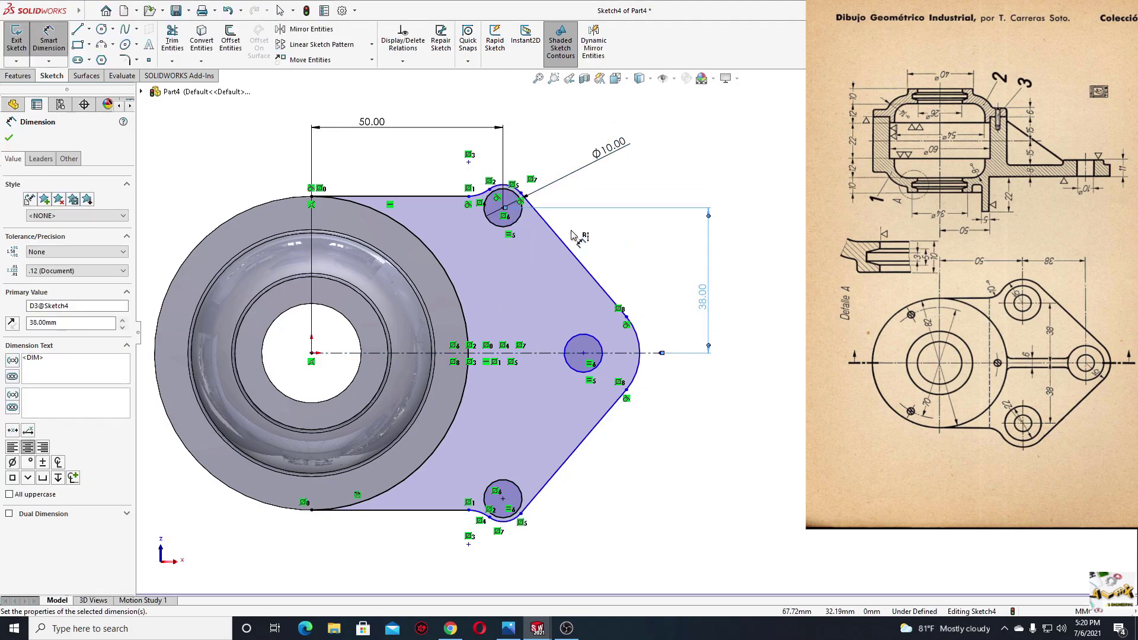
# Dimension the blend arc beside the upper circle R10 and the top lobe arc R15.
pyautogui.scroll(-3, 555, 204)
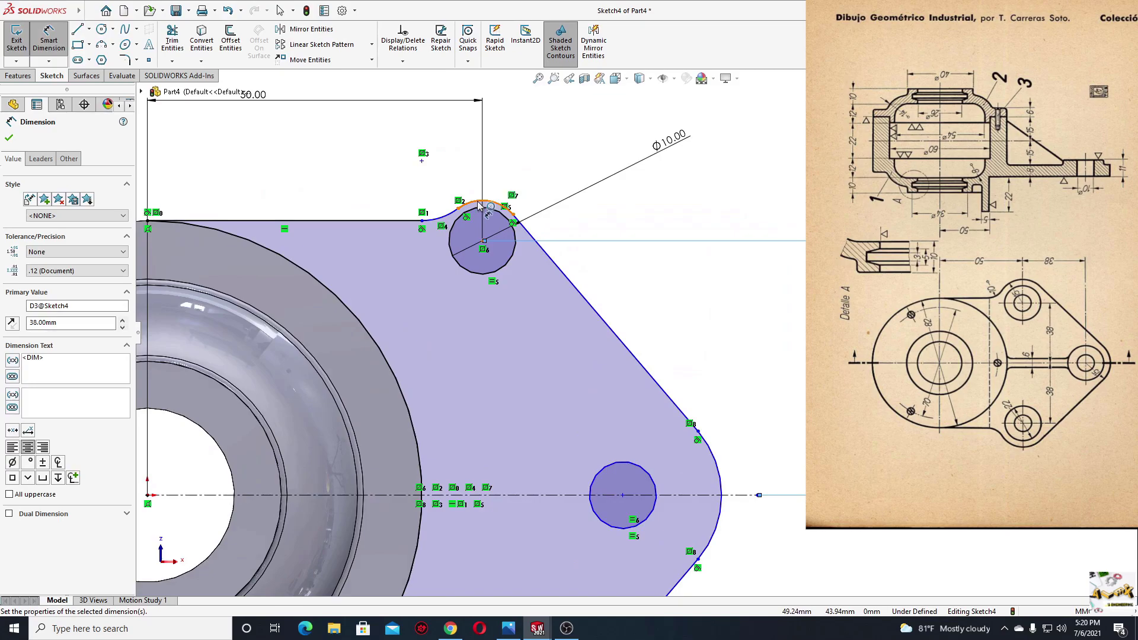
pyautogui.click(442, 219)
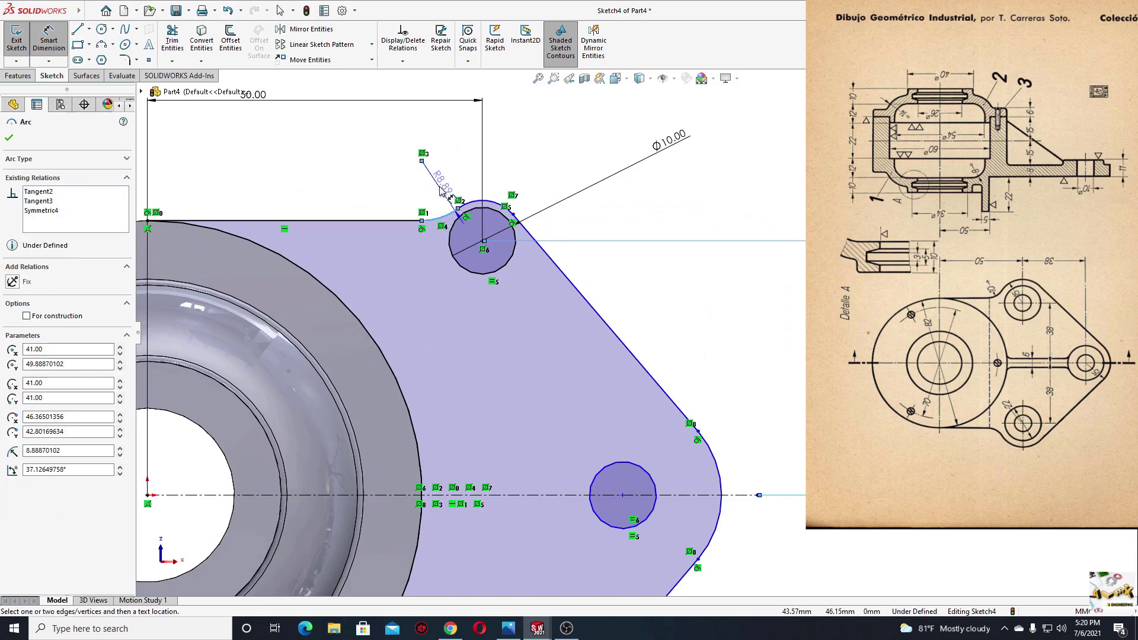
pyautogui.click(442, 191)
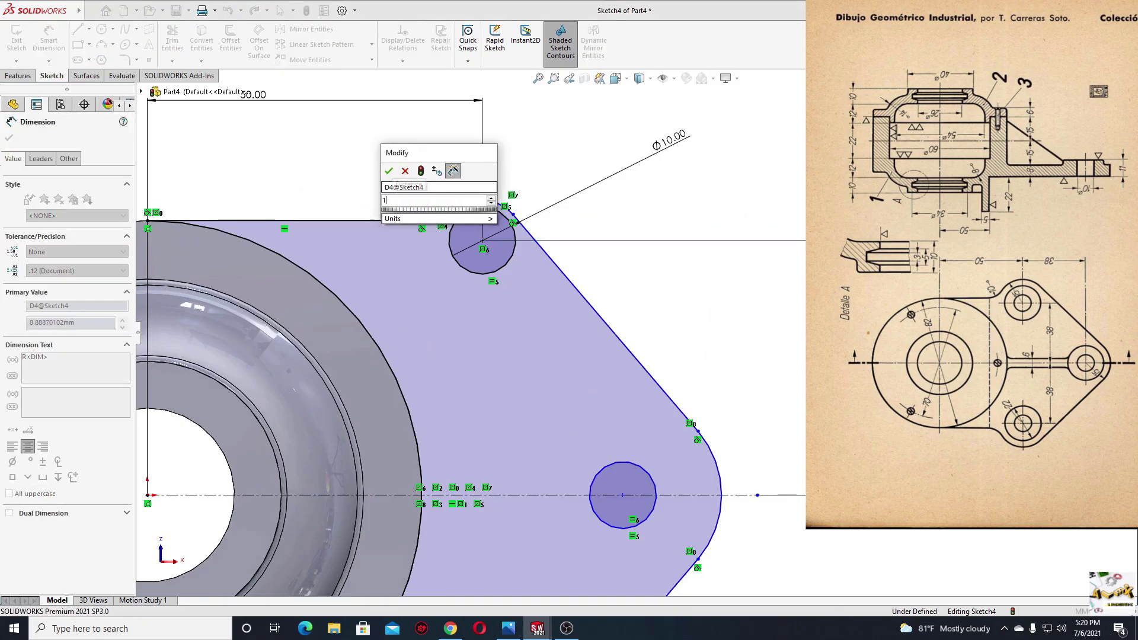
pyautogui.write('10')
pyautogui.press('Return')
pyautogui.click(478, 203)
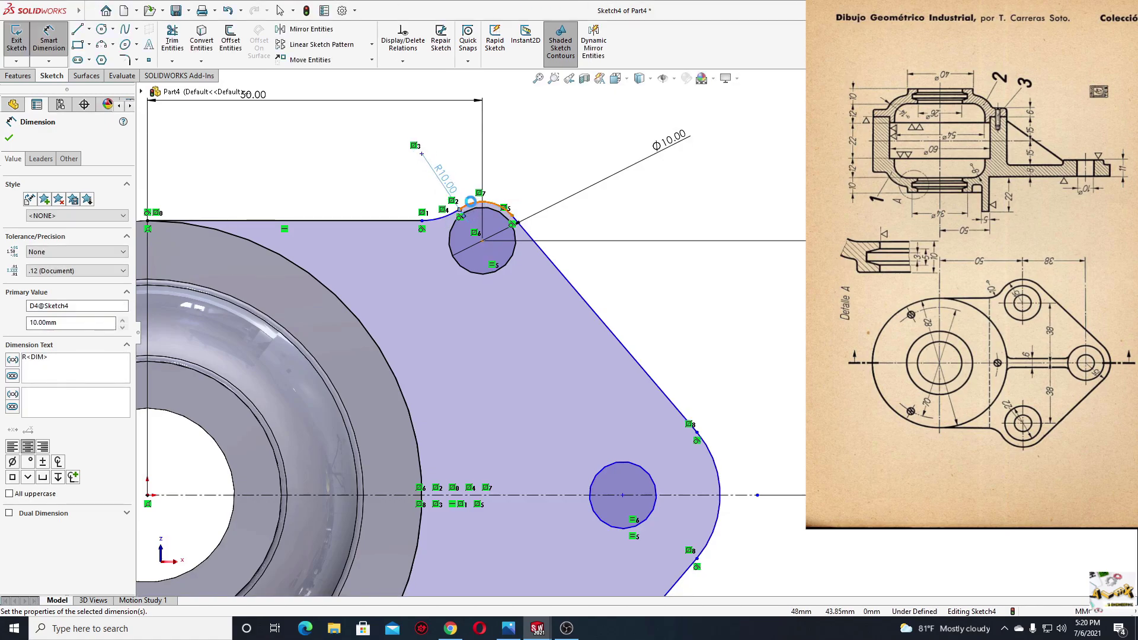
pyautogui.click(469, 167)
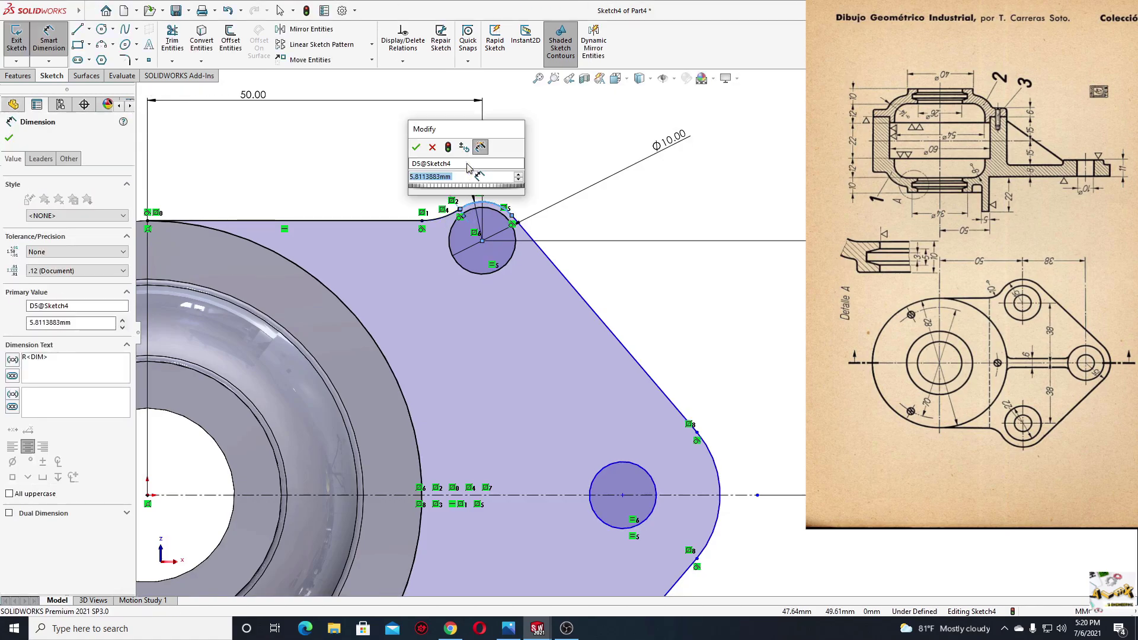
pyautogui.write('15')
pyautogui.press('Return')
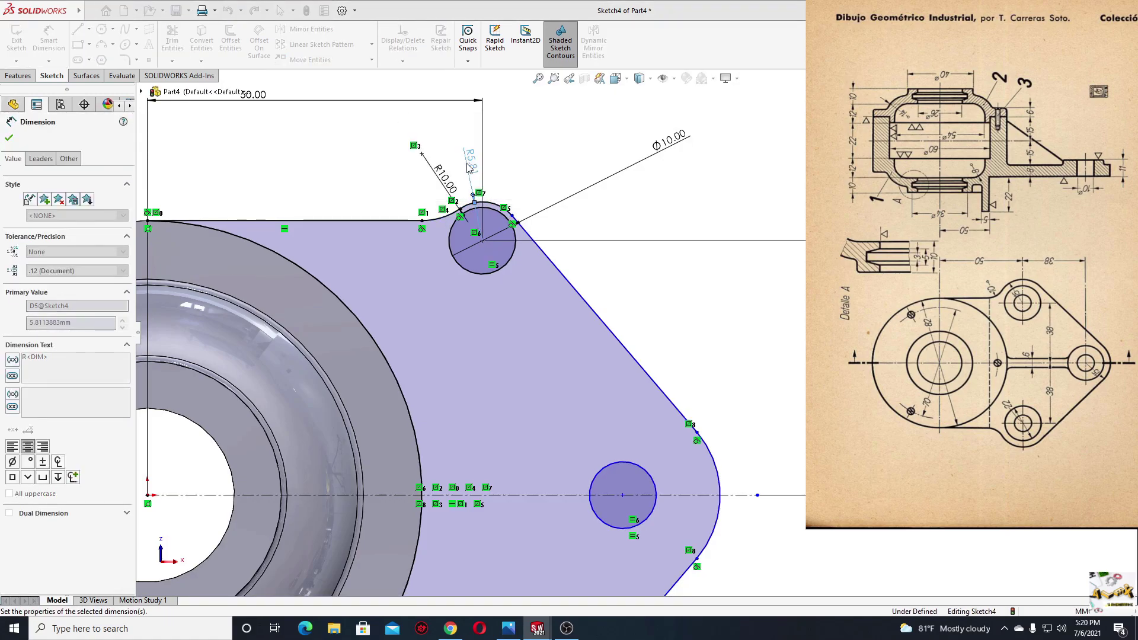
# Set the right lobe's arc radius to R15.
pyautogui.scroll(2, 655, 367)
pyautogui.keyDown('ctrl'); pyautogui.moveTo(655, 367); pyautogui.dragTo(612, 275, button='middle'); pyautogui.keyUp('ctrl')
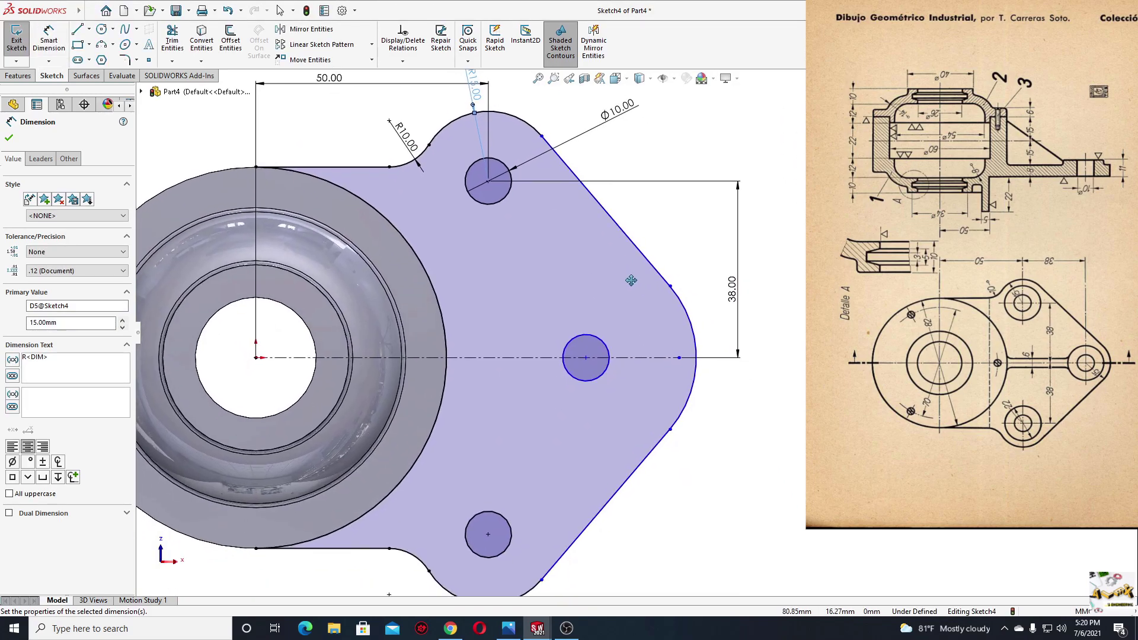
pyautogui.click(694, 331)
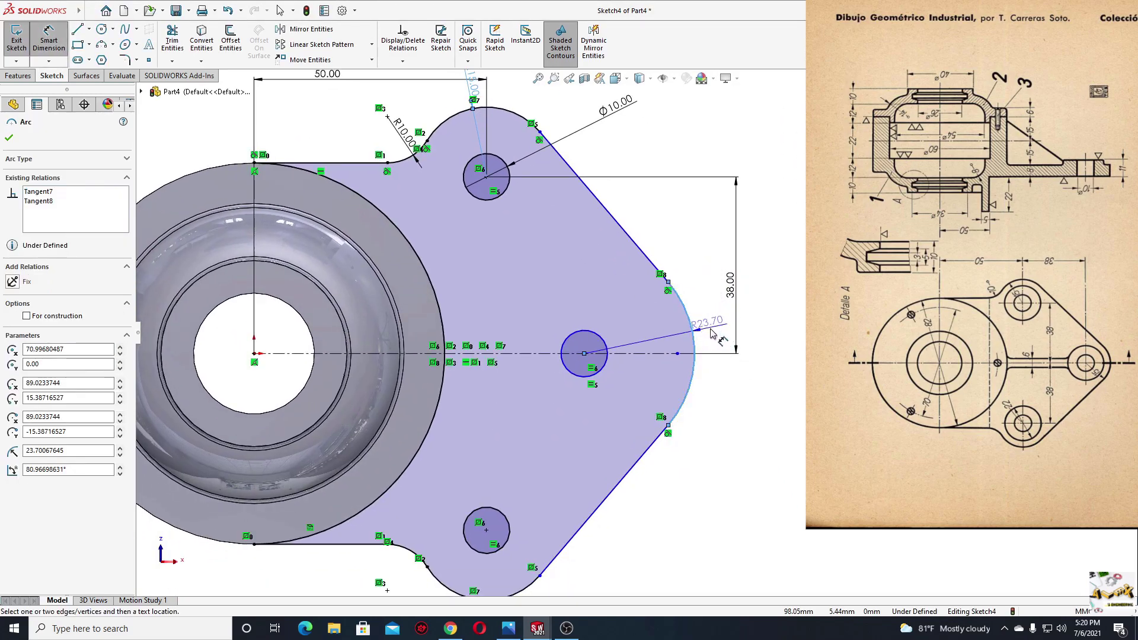
pyautogui.click(715, 333)
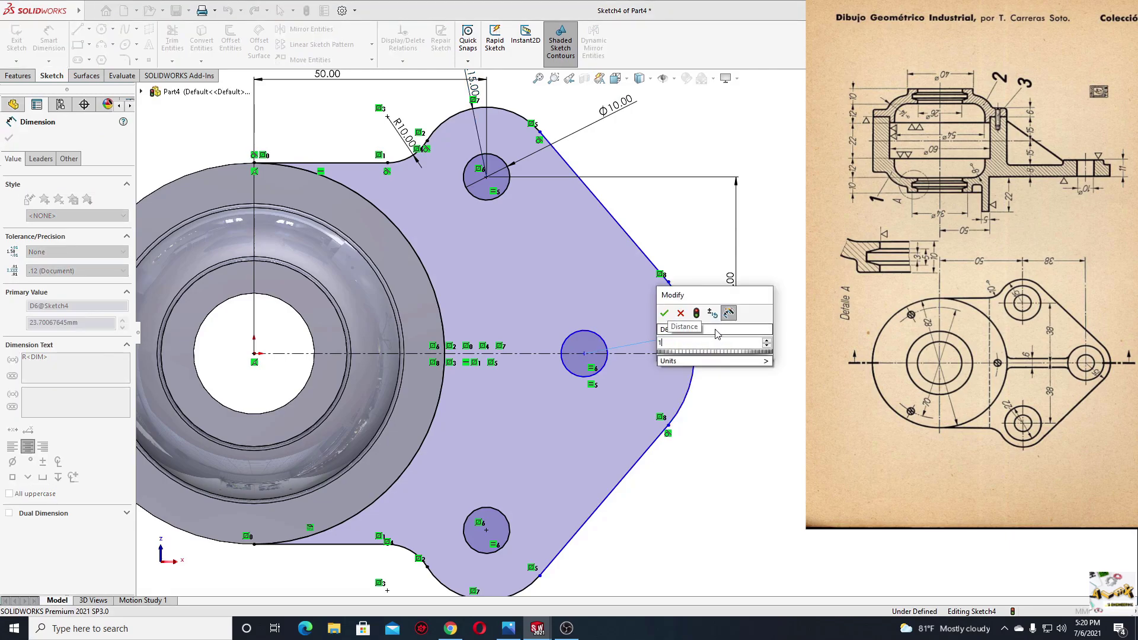
pyautogui.write('15')
pyautogui.press('Return')
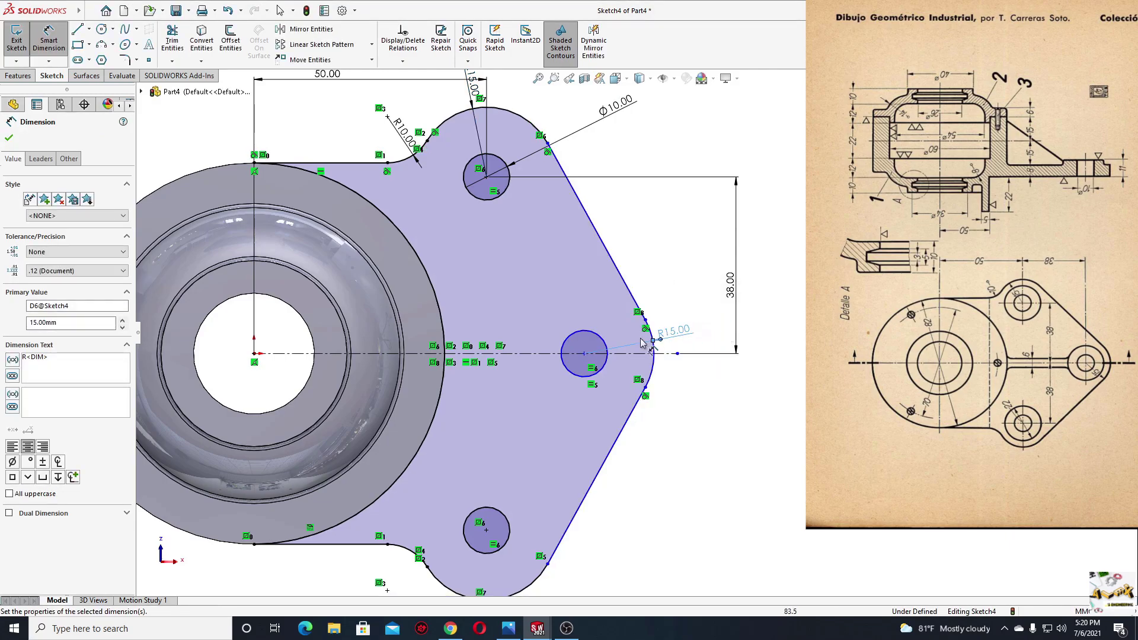
# Add a 38 mm horizontal dimension between the top and right hole centres.
pyautogui.press('f')
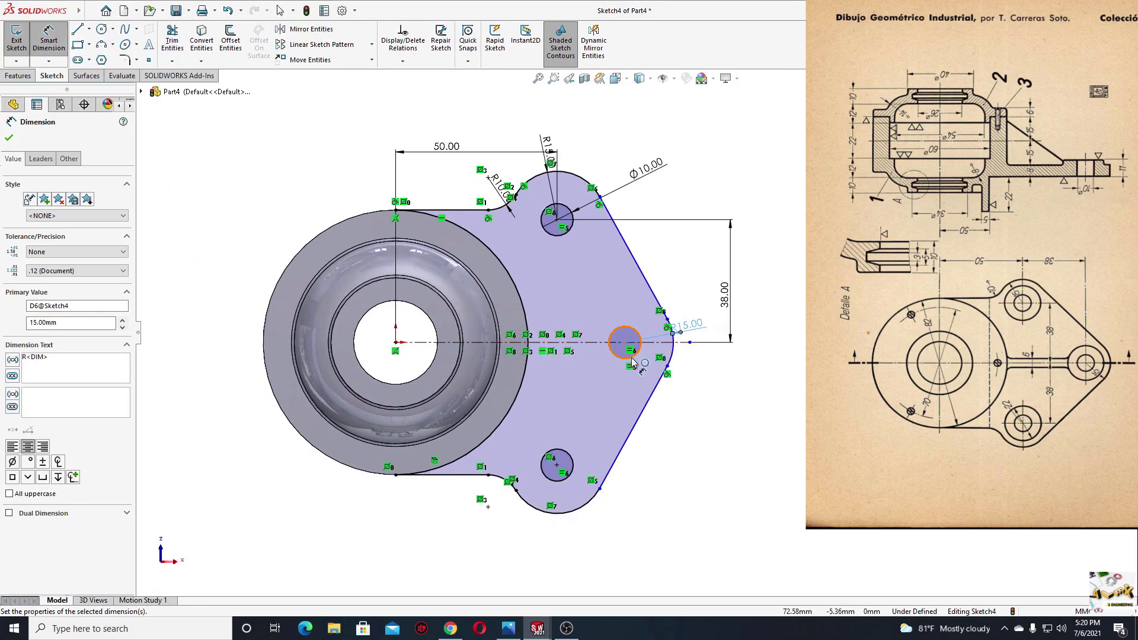
pyautogui.click(624, 343)
pyautogui.click(557, 221)
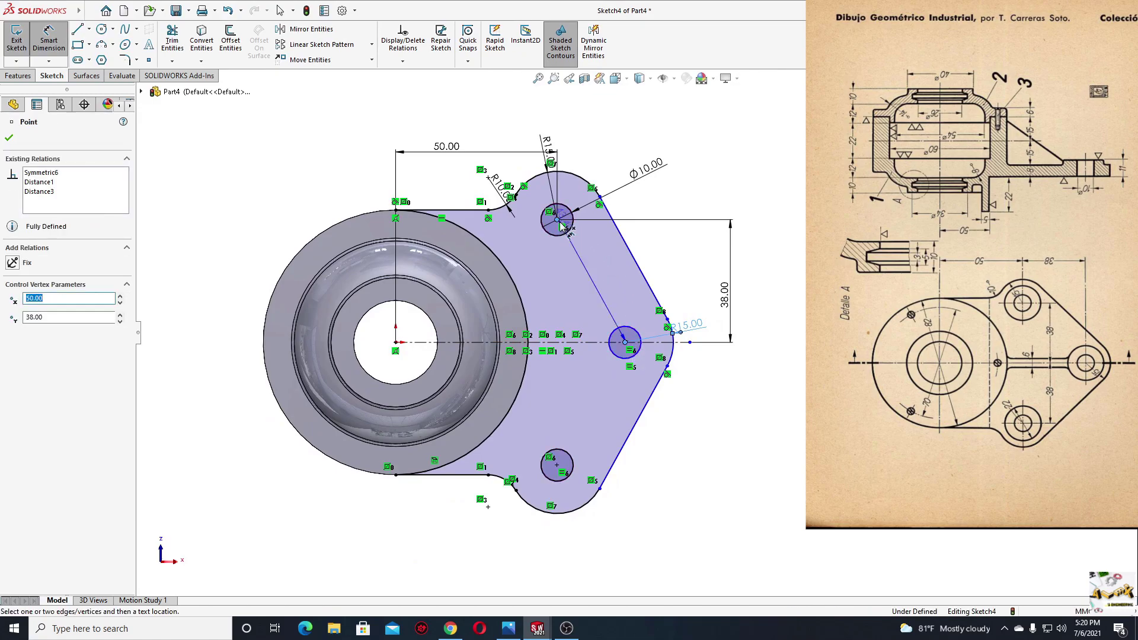
pyautogui.click(595, 558)
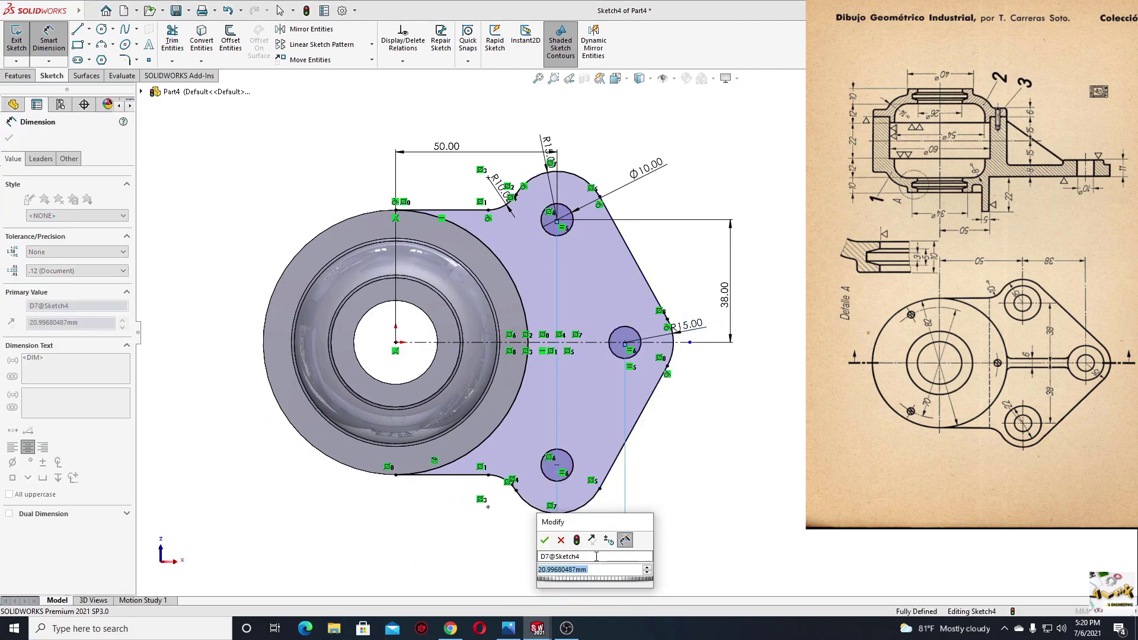
pyautogui.press('Return')
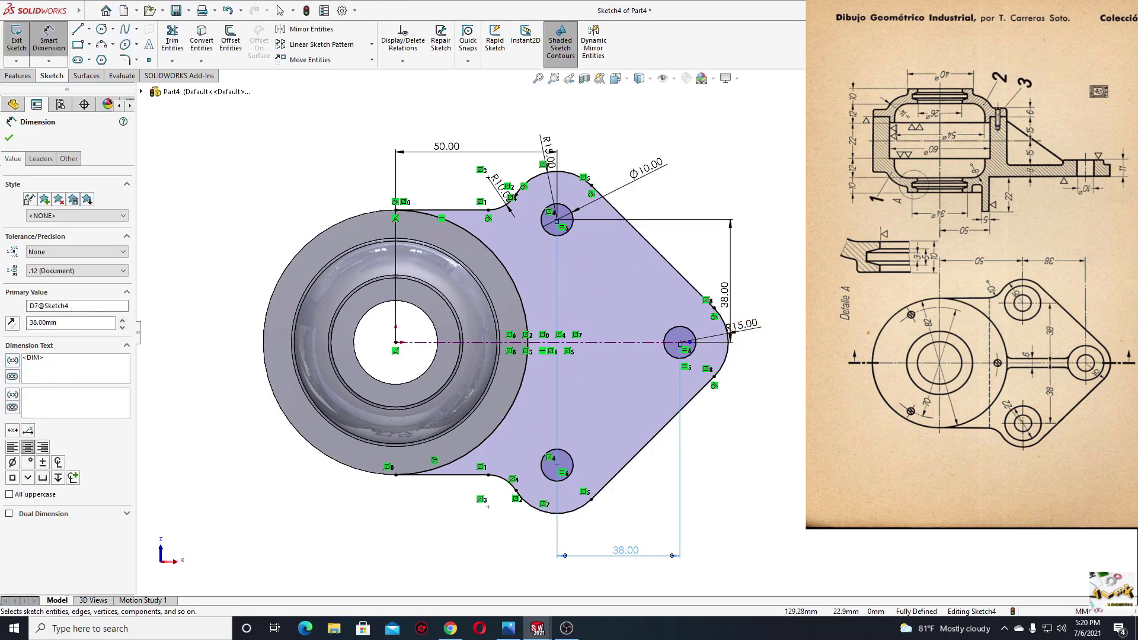
pyautogui.press('Escape')
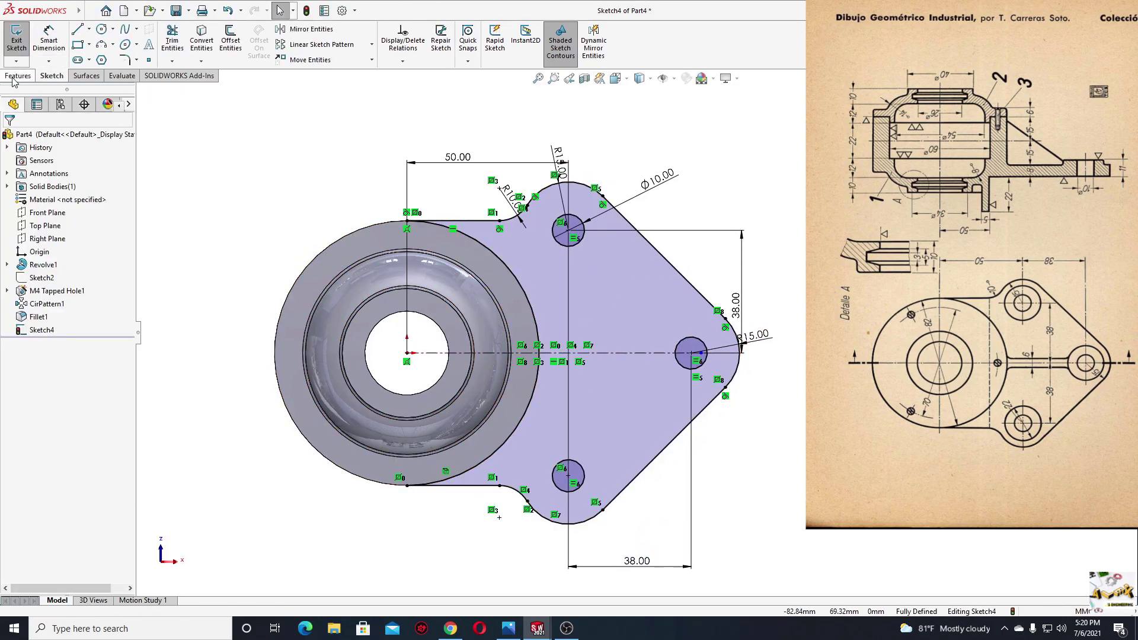
# Extrude the flange sketch downward 8 mm as Boss-Extrude1, then orbit to view it.
pyautogui.click(17, 75)
pyautogui.click(21, 38)
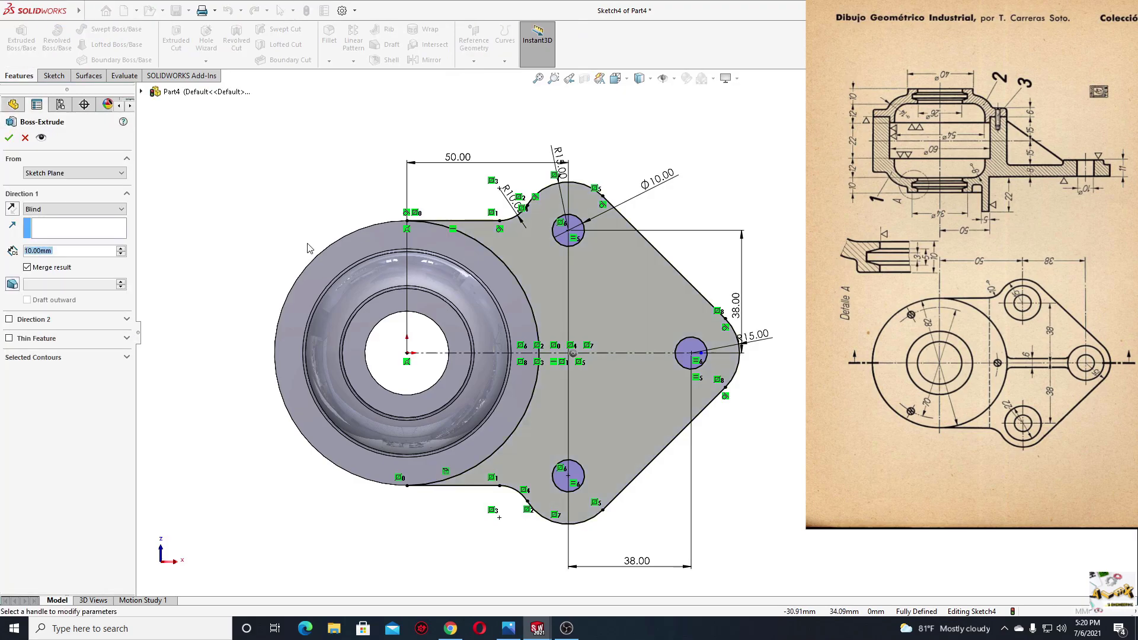
pyautogui.hotkey('alt', 'Tab')
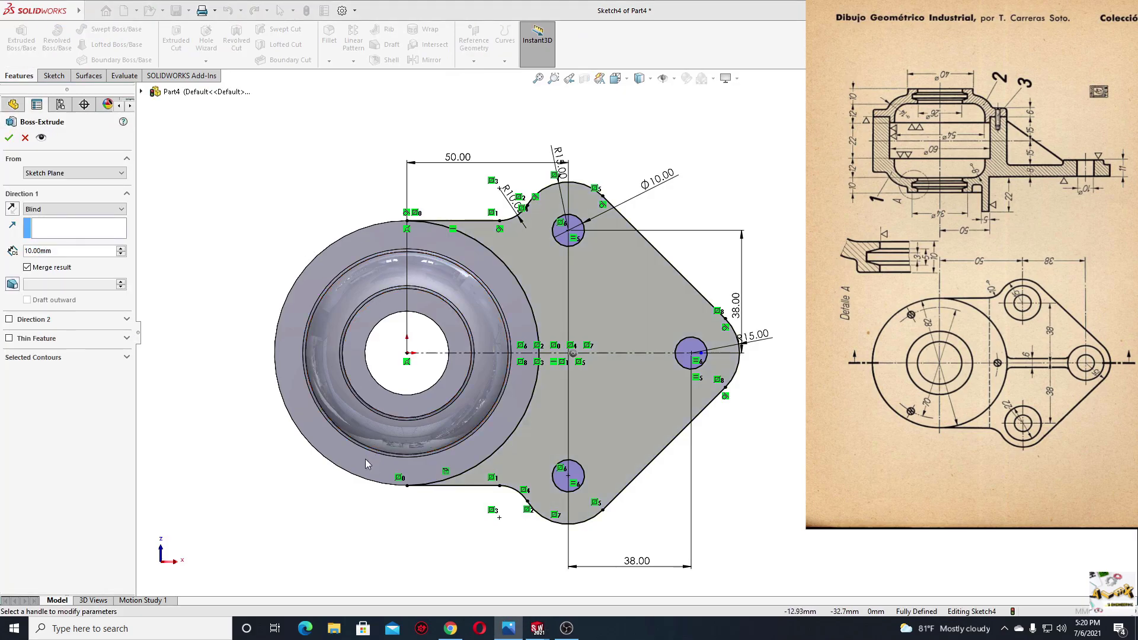
pyautogui.moveTo(365, 459); pyautogui.dragTo(424, 381, button='middle')
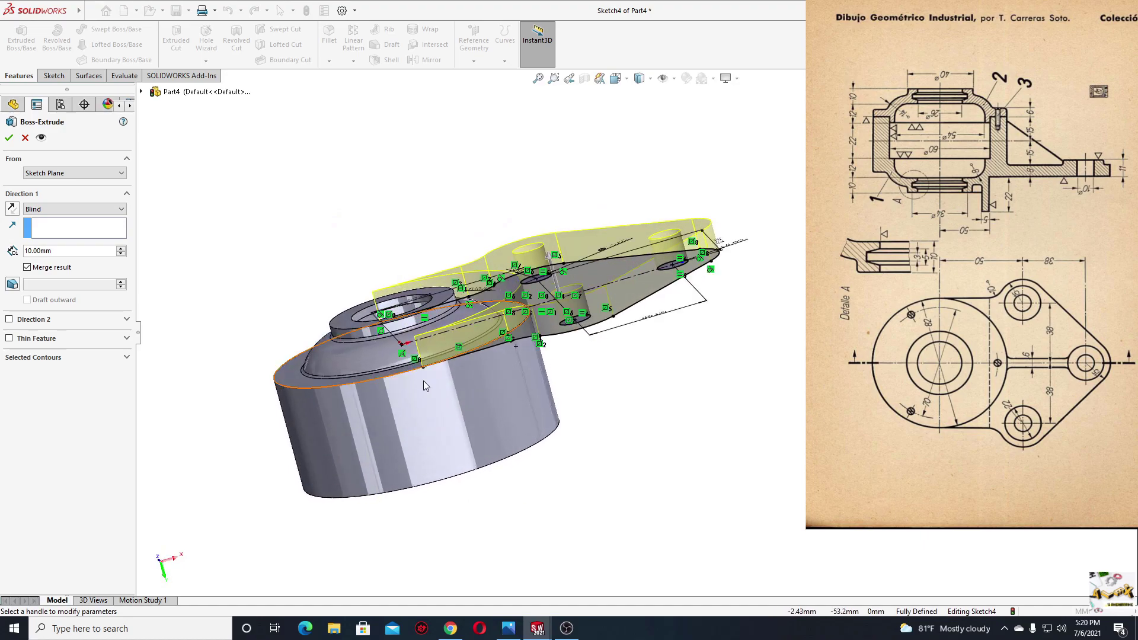
pyautogui.click(11, 209)
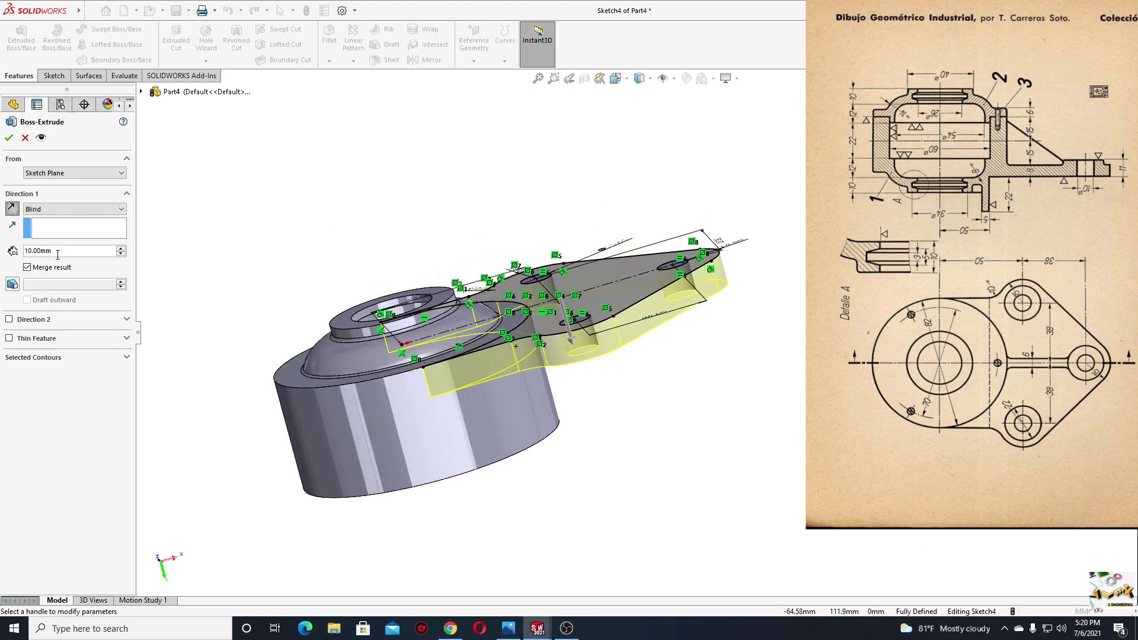
pyautogui.write('8')
pyautogui.press('Return')
pyautogui.click(7, 140)
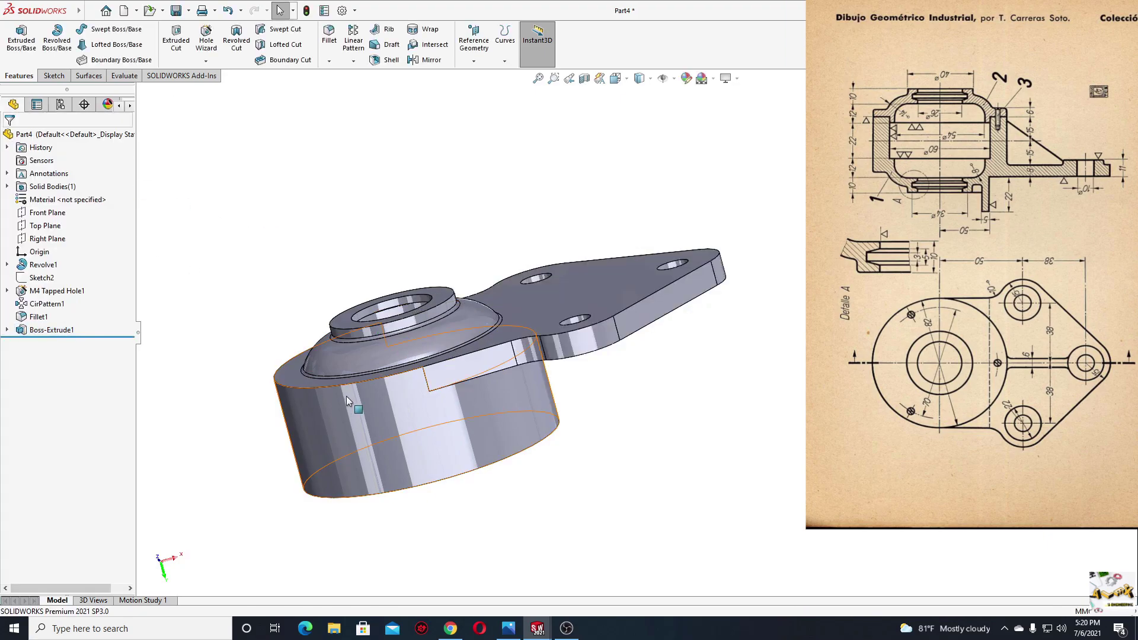
pyautogui.moveTo(271, 239)
pyautogui.mouseDown(button='middle')
pyautogui.moveTo(413, 217)
pyautogui.moveTo(498, 465)
pyautogui.mouseUp(button='middle')
# Start a sketch on the flange's top face and convert the three hole edges.
pyautogui.click(566, 379)
pyautogui.click(618, 326)
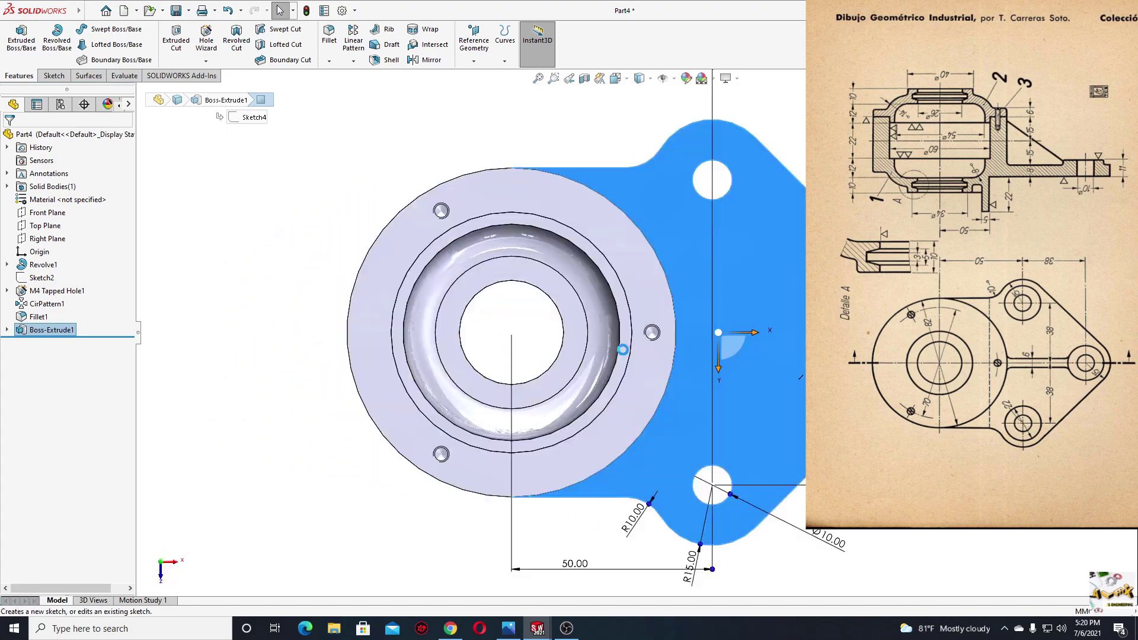
pyautogui.click(201, 40)
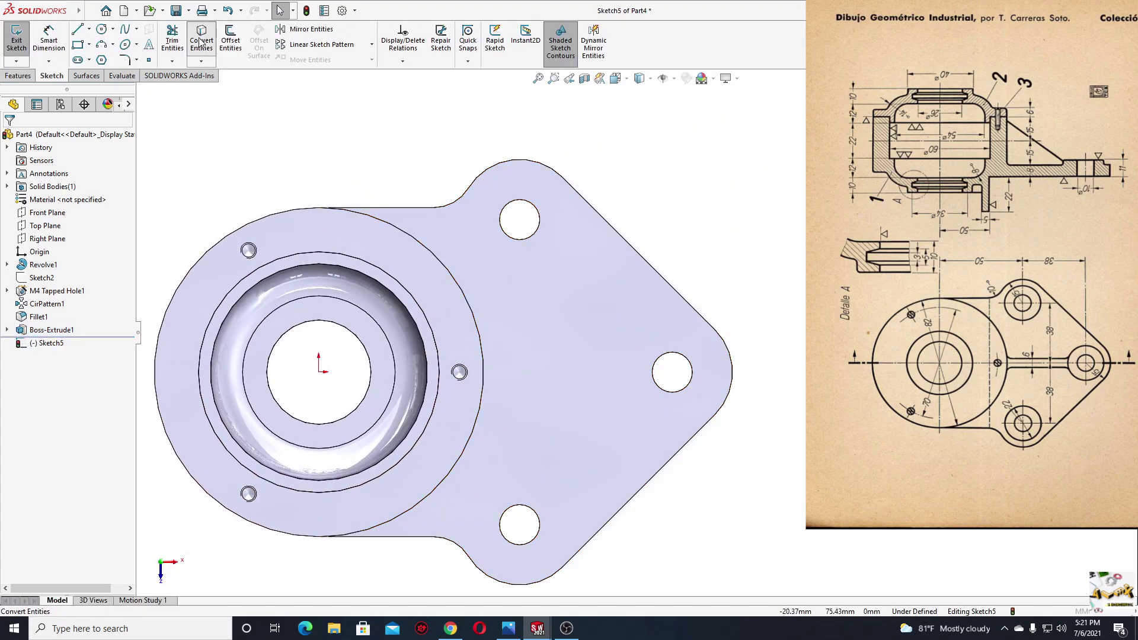
pyautogui.click(515, 212)
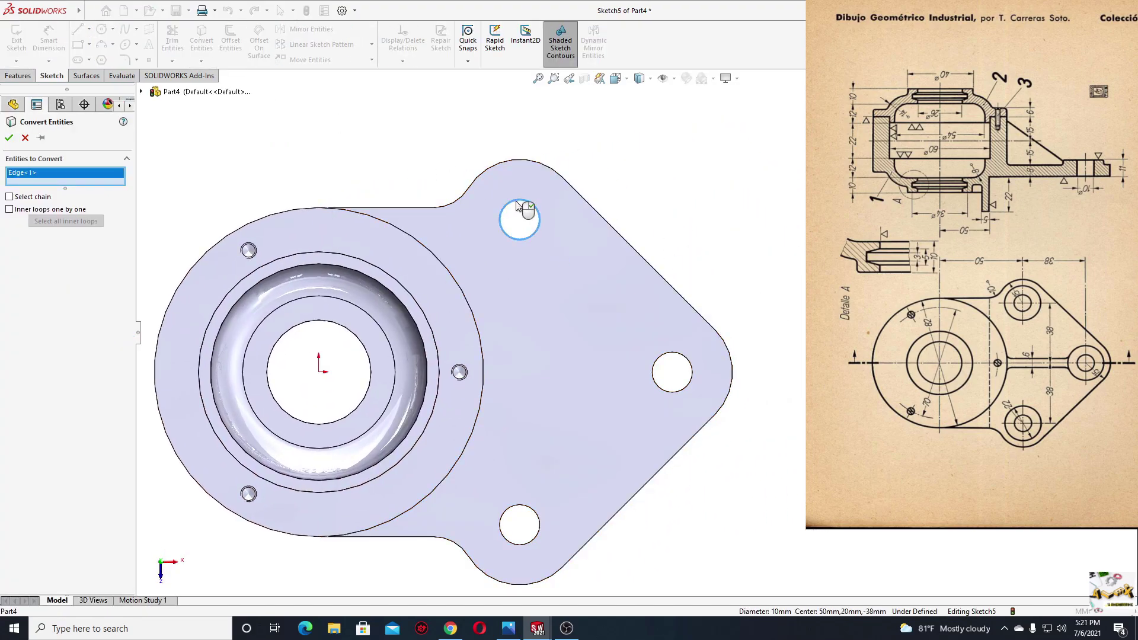
pyautogui.click(664, 358)
pyautogui.click(520, 508)
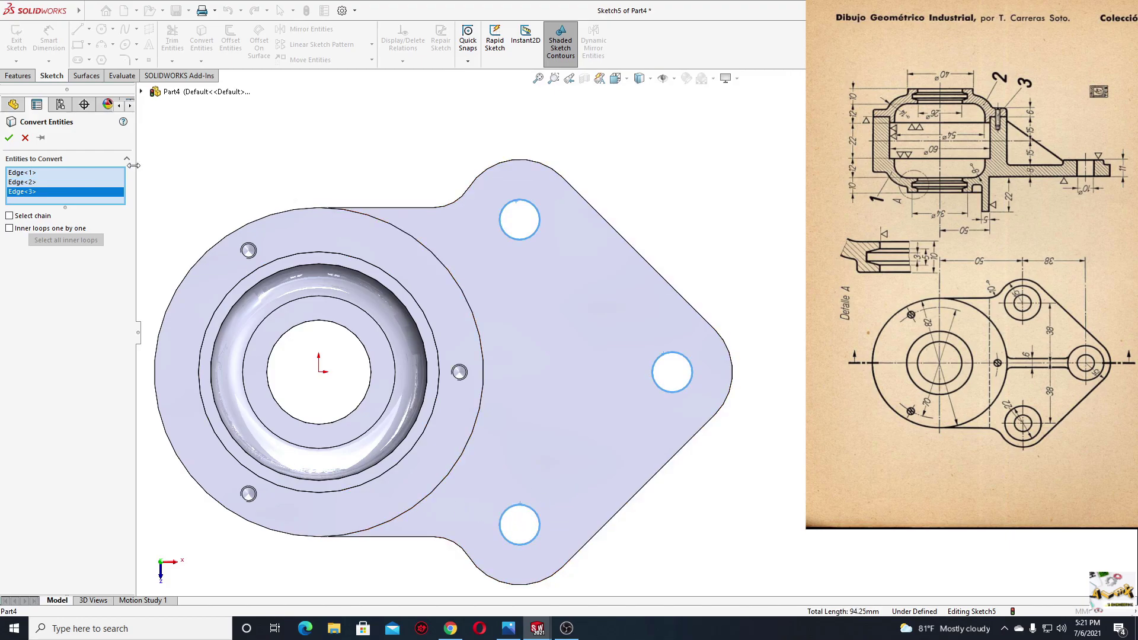
pyautogui.click(9, 138)
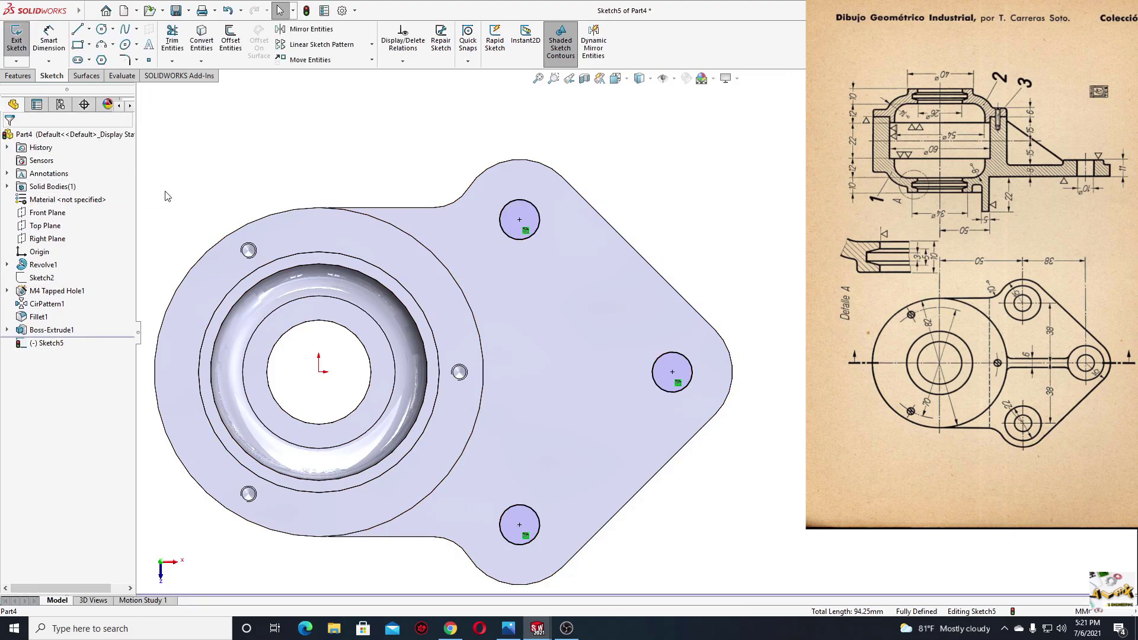
# Draw three circles concentric with the top, right and bottom holes.
pyautogui.click(102, 29)
pyautogui.click(519, 219)
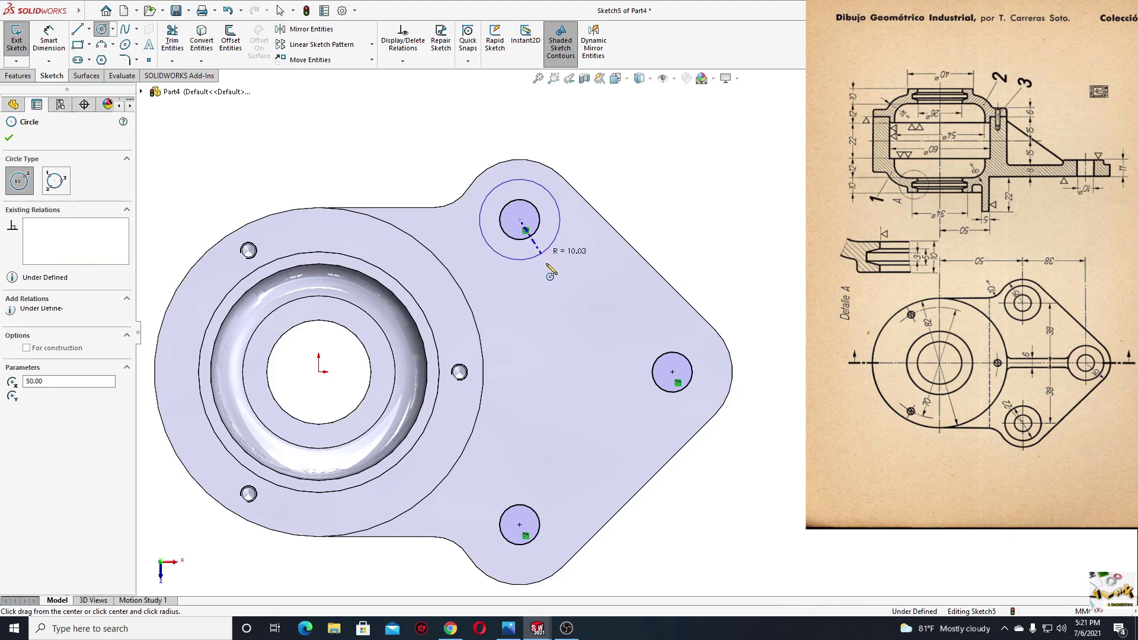
pyautogui.click(543, 252)
pyautogui.click(672, 372)
pyautogui.click(711, 409)
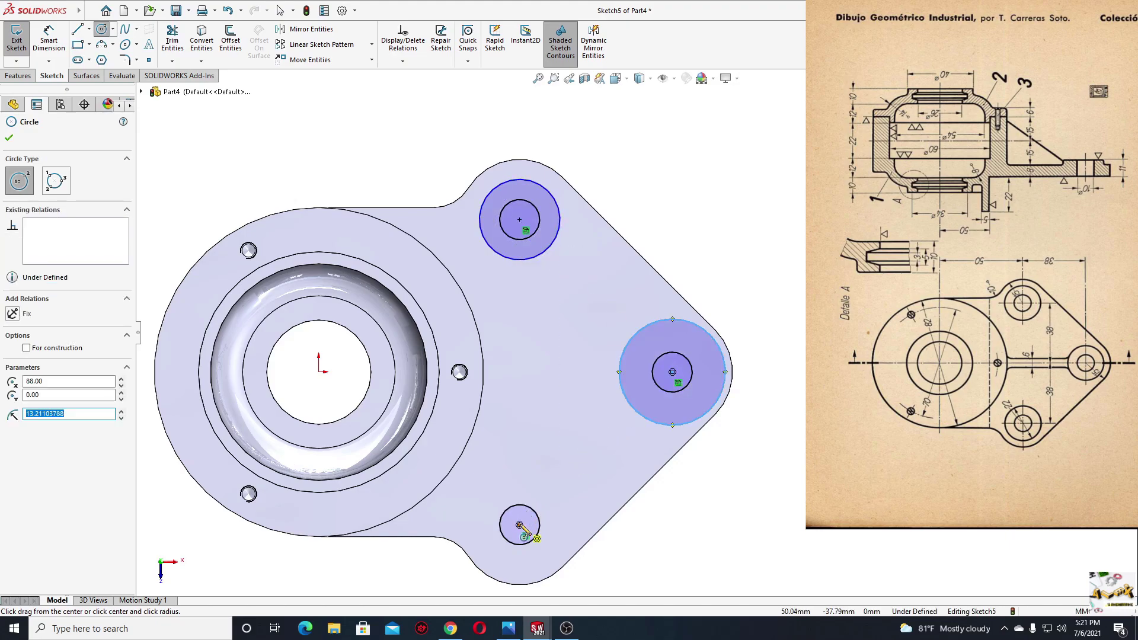
pyautogui.click(519, 524)
pyautogui.click(534, 481)
pyautogui.press('Escape')
# Make the three outer circles equal and dimension one at Ø22.
pyautogui.click(534, 492)
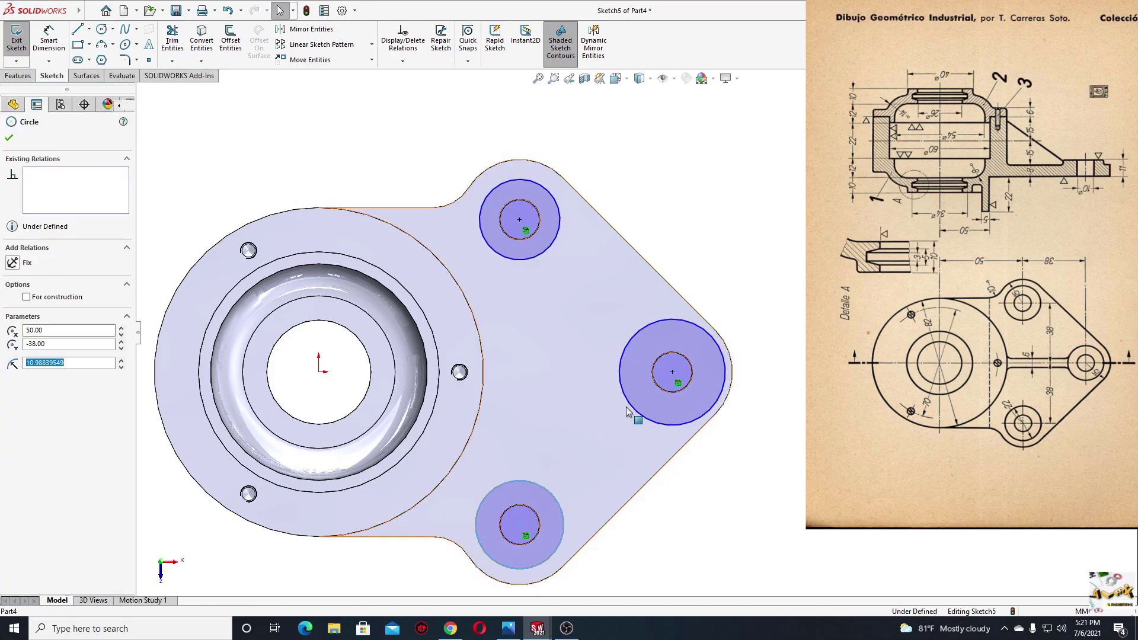
pyautogui.keyDown('ctrl'); pyautogui.click(632, 408); pyautogui.keyUp('ctrl')
pyautogui.keyDown('ctrl'); pyautogui.click(528, 258); pyautogui.keyUp('ctrl')
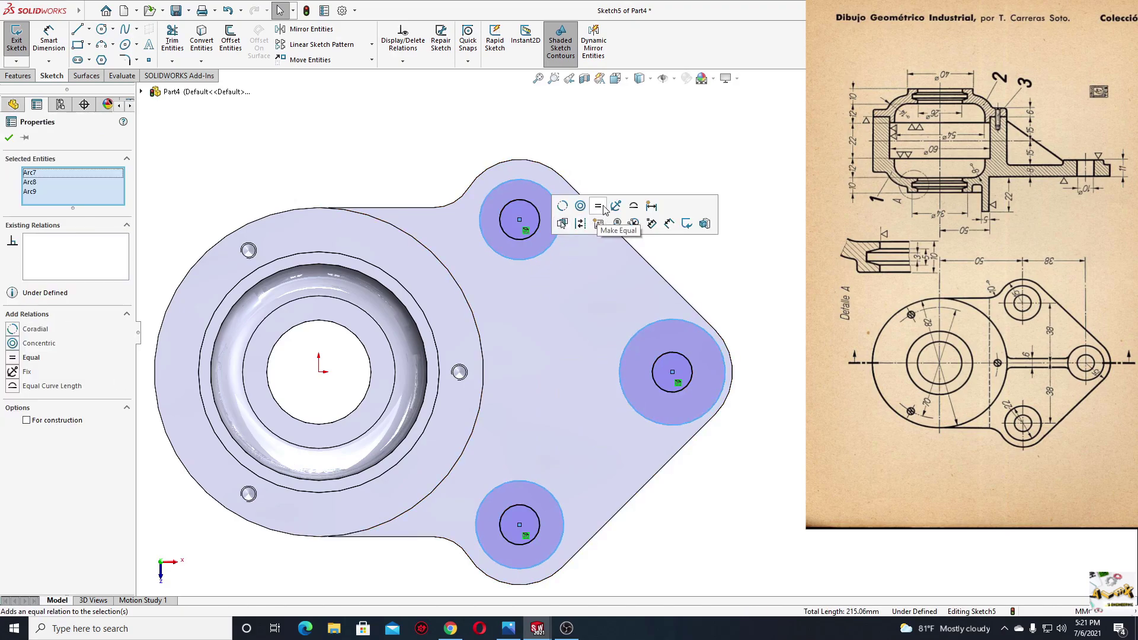
pyautogui.click(598, 224)
pyautogui.click(49, 40)
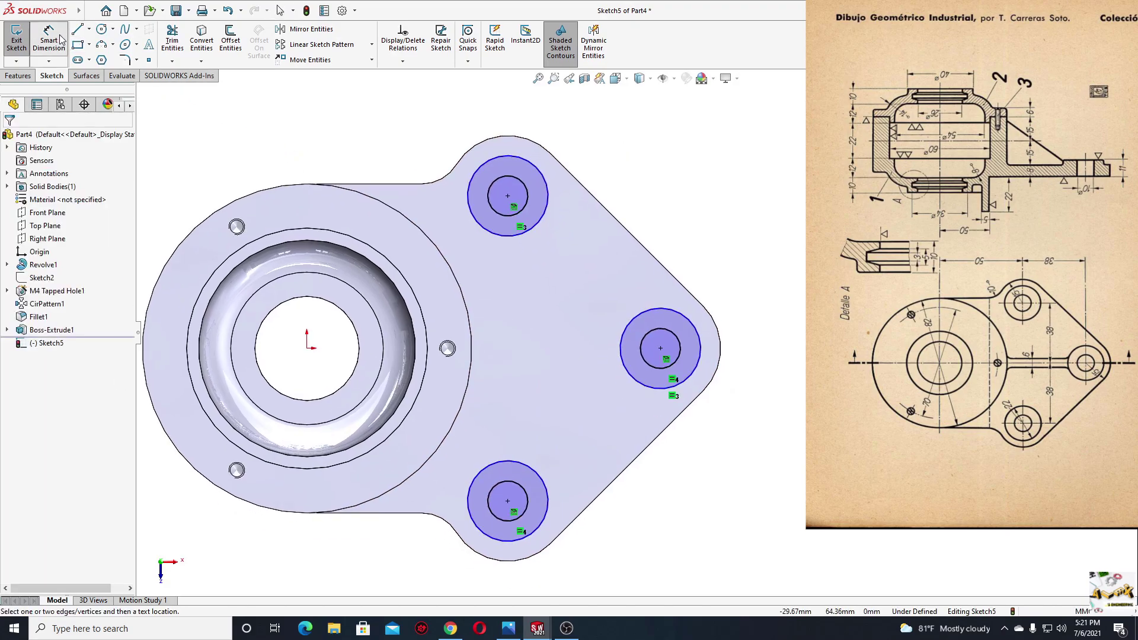
pyautogui.click(538, 173)
pyautogui.click(636, 155)
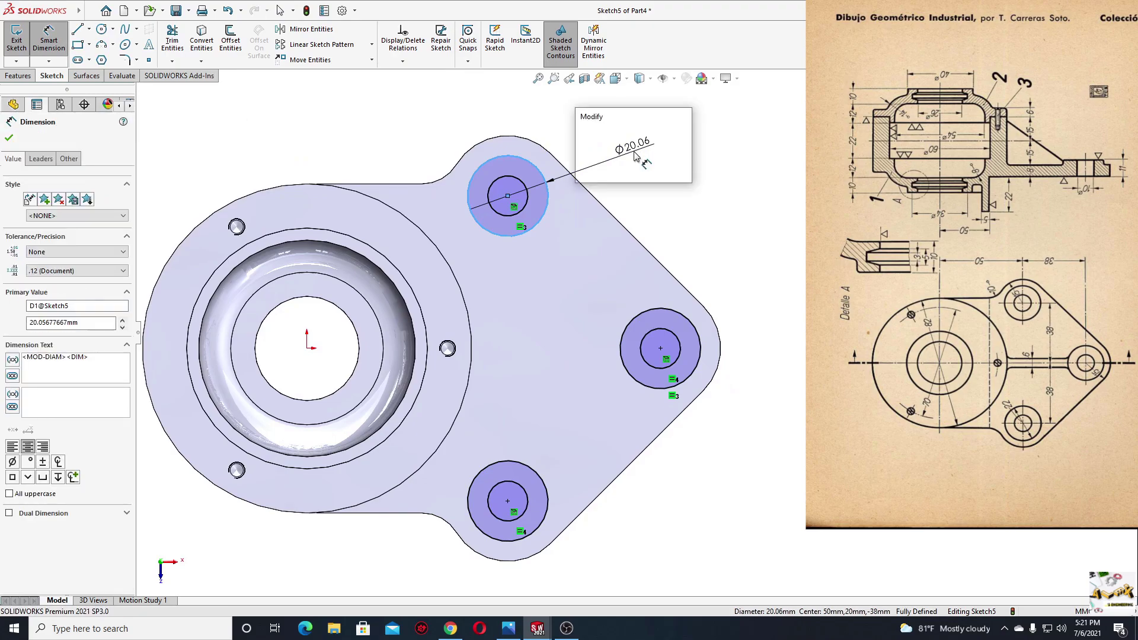
pyautogui.press('Return')
pyautogui.rightClick(709, 156)
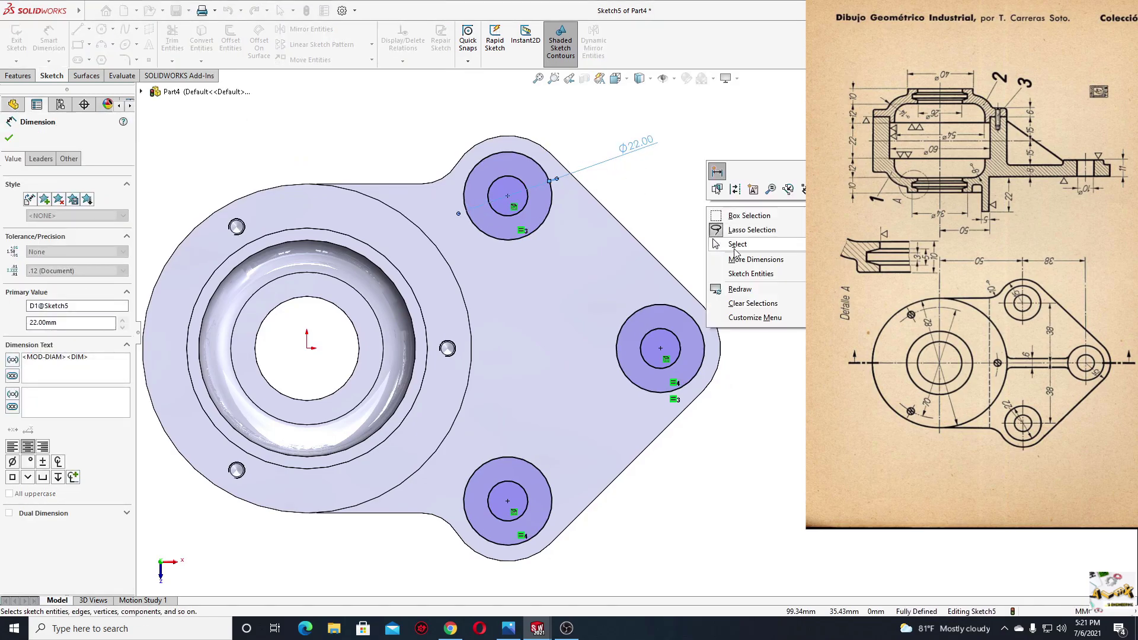
pyautogui.click(735, 167)
pyautogui.click(17, 75)
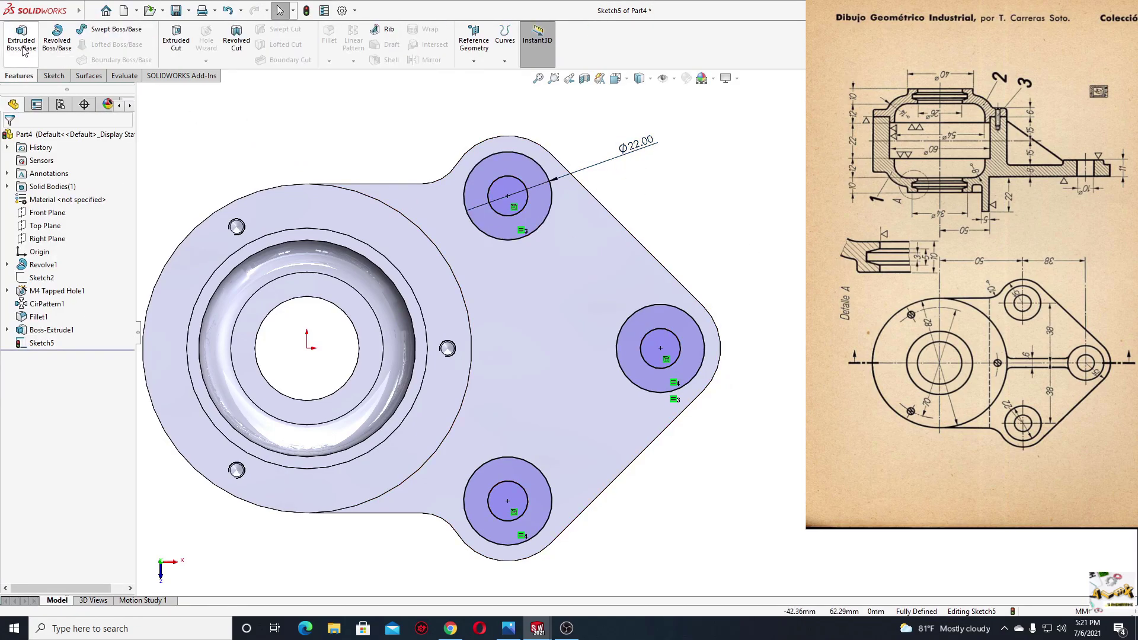
# Extrude the three boss circles 3 mm high around the flange holes.
pyautogui.click(22, 40)
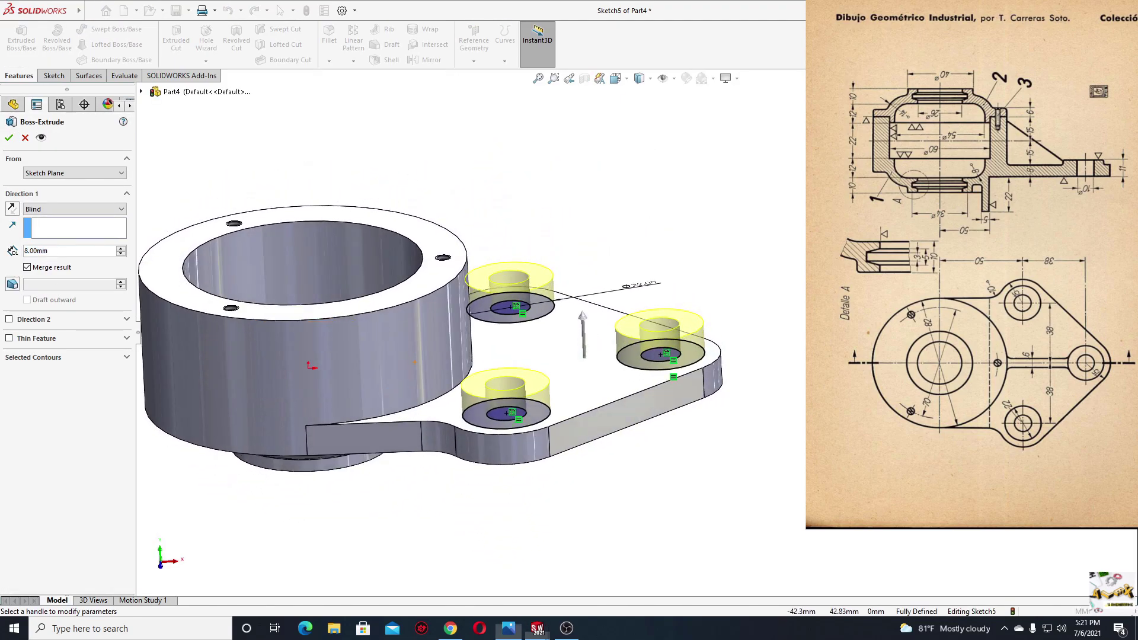
pyautogui.doubleClick(68, 251)
pyautogui.write('32')
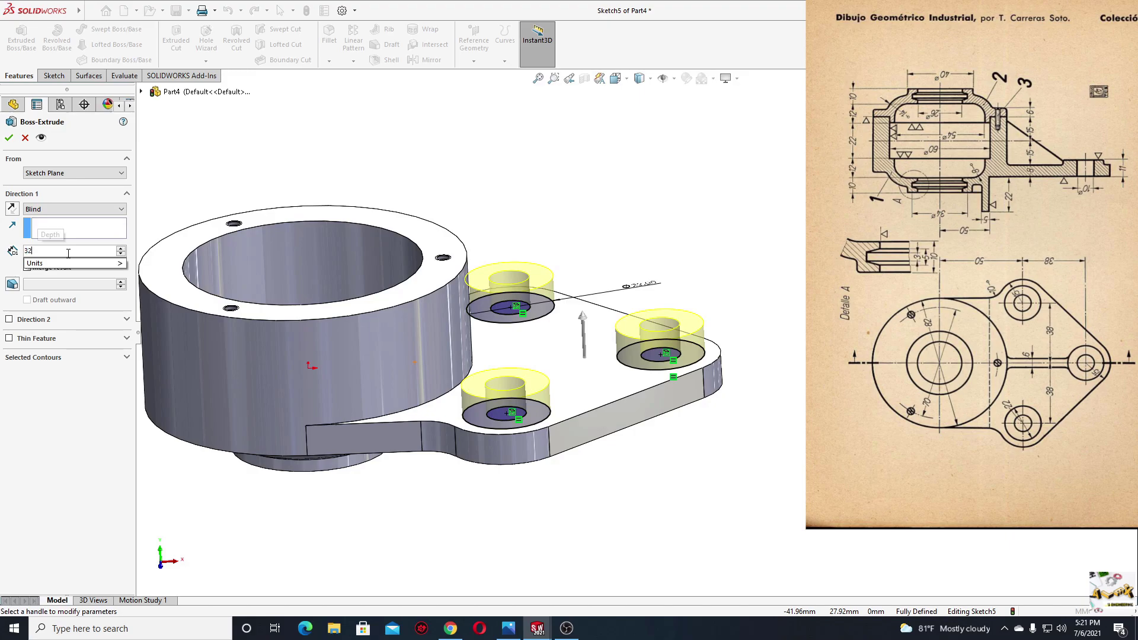
pyautogui.press('BackSpace')
pyautogui.press('Return')
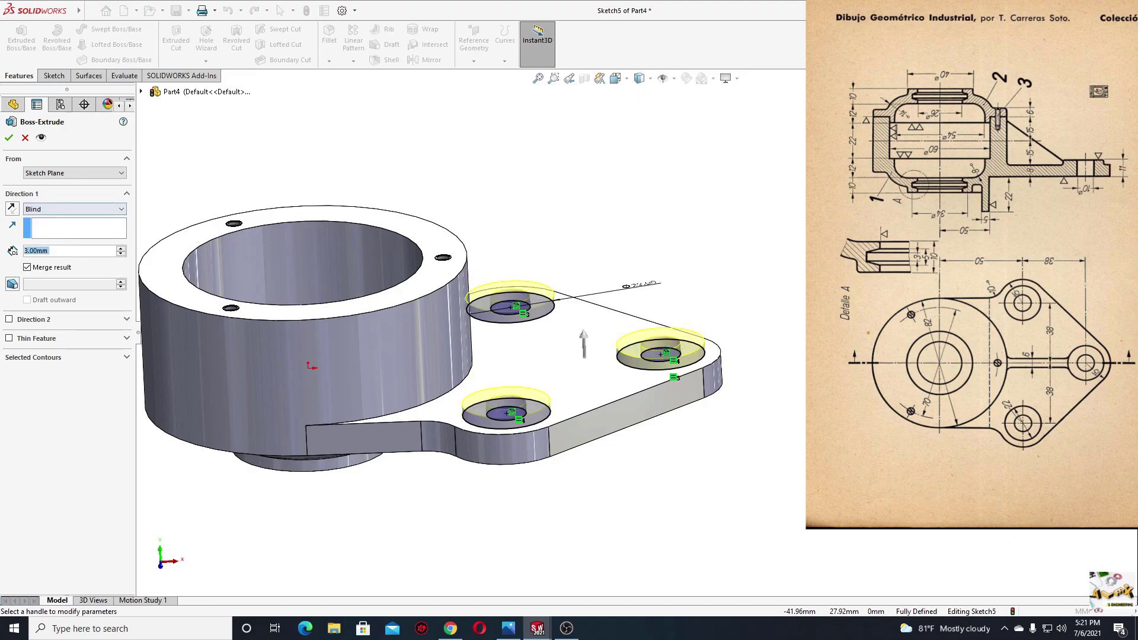
pyautogui.press('Return')
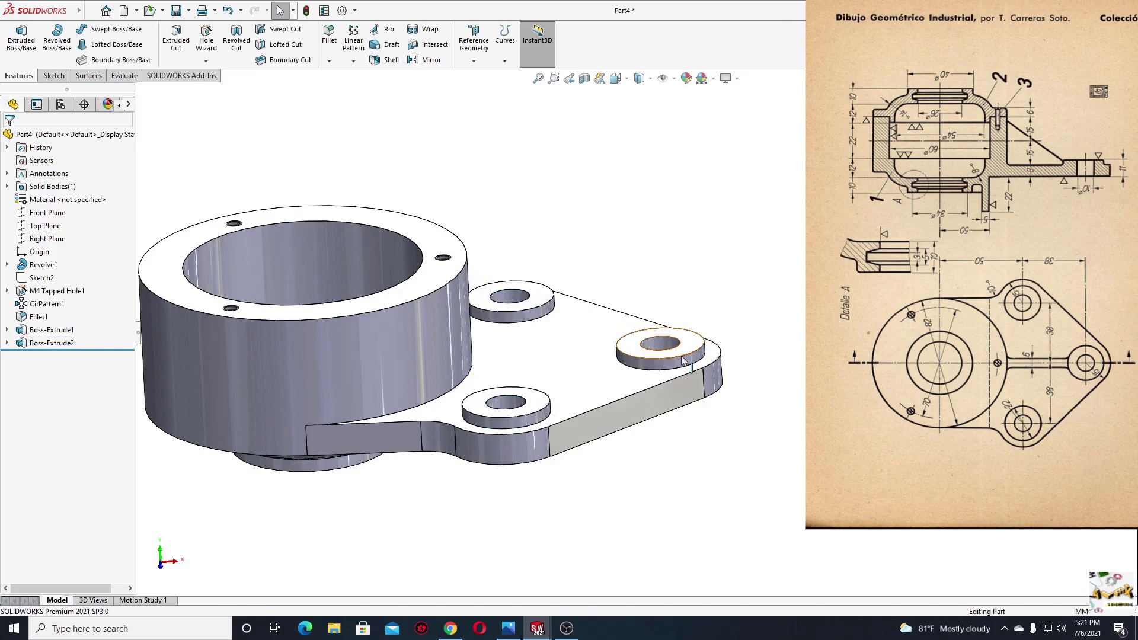
pyautogui.moveTo(664, 372)
pyautogui.keyDown('ctrl'); pyautogui.mouseDown(button='middle')
pyautogui.moveTo(800, 370)
pyautogui.moveTo(729, 399)
pyautogui.moveTo(663, 385)
pyautogui.mouseUp(button='middle'); pyautogui.keyUp('ctrl')
pyautogui.keyDown('ctrl'); pyautogui.moveTo(689, 311); pyautogui.dragTo(656, 315, button='middle'); pyautogui.keyUp('ctrl')
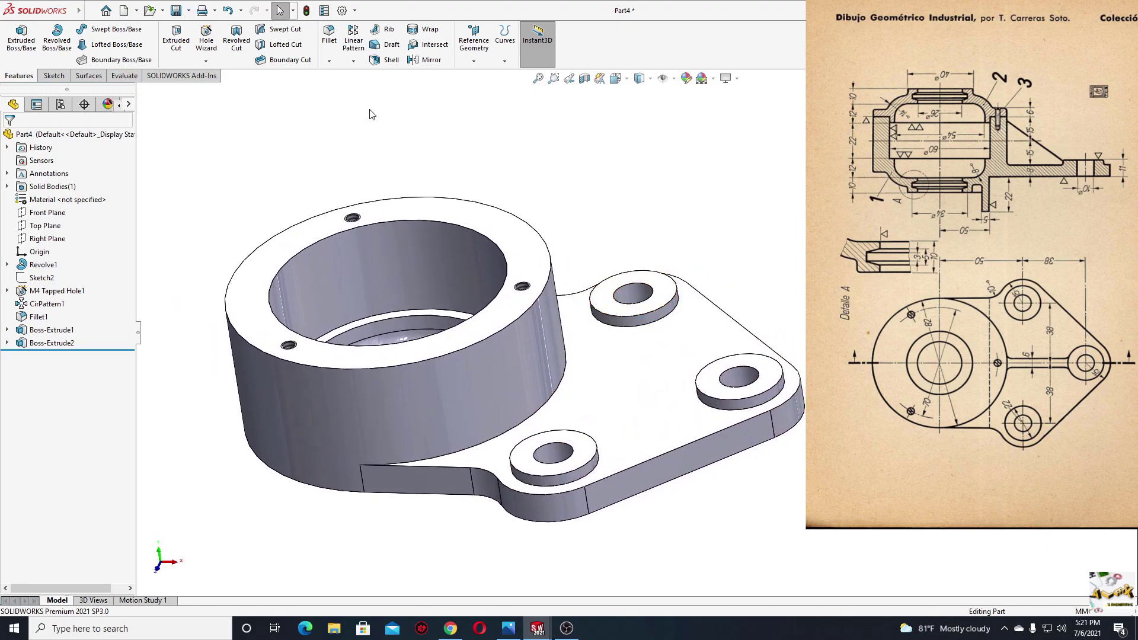
# Fillet the base edges of all three ring bosses with a 1 mm radius.
pyautogui.press('f')
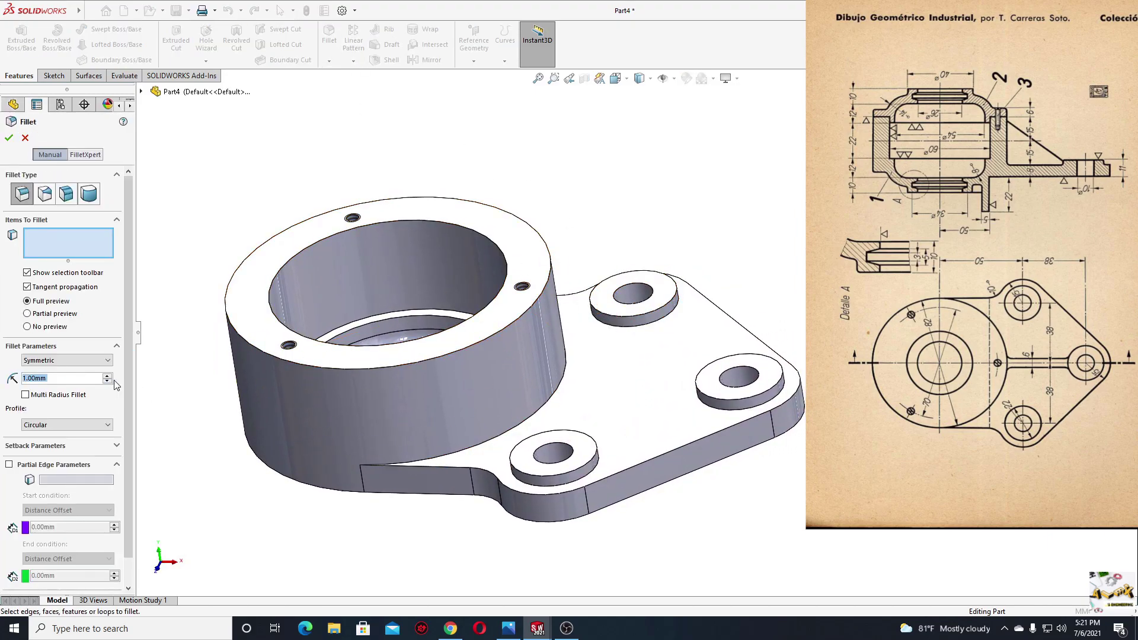
pyautogui.click(646, 328)
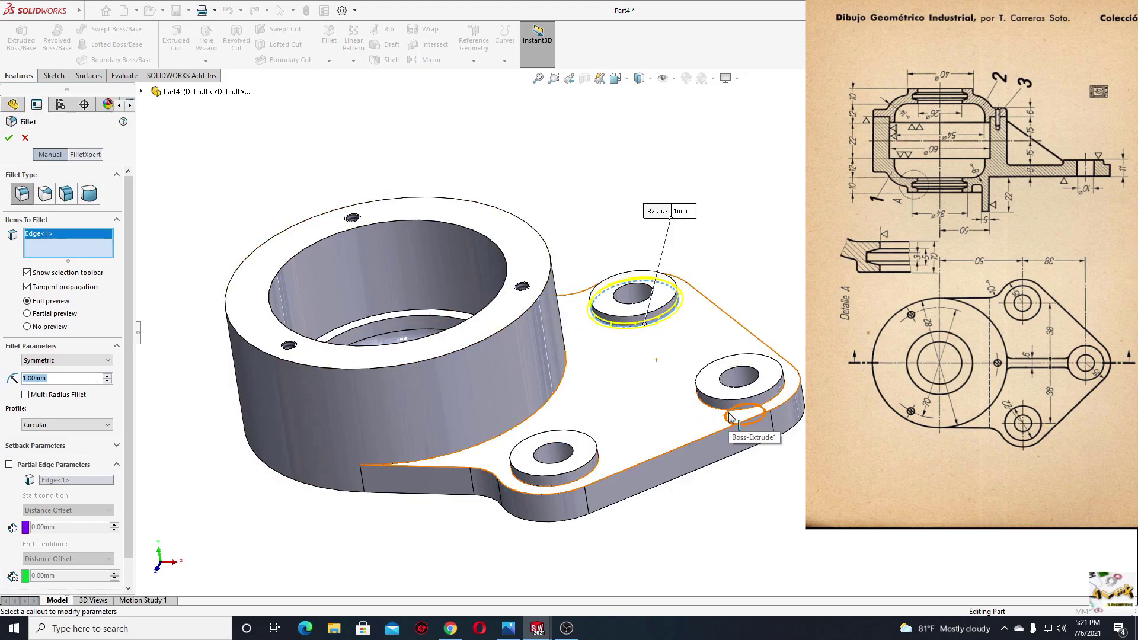
pyautogui.click(741, 409)
pyautogui.click(584, 480)
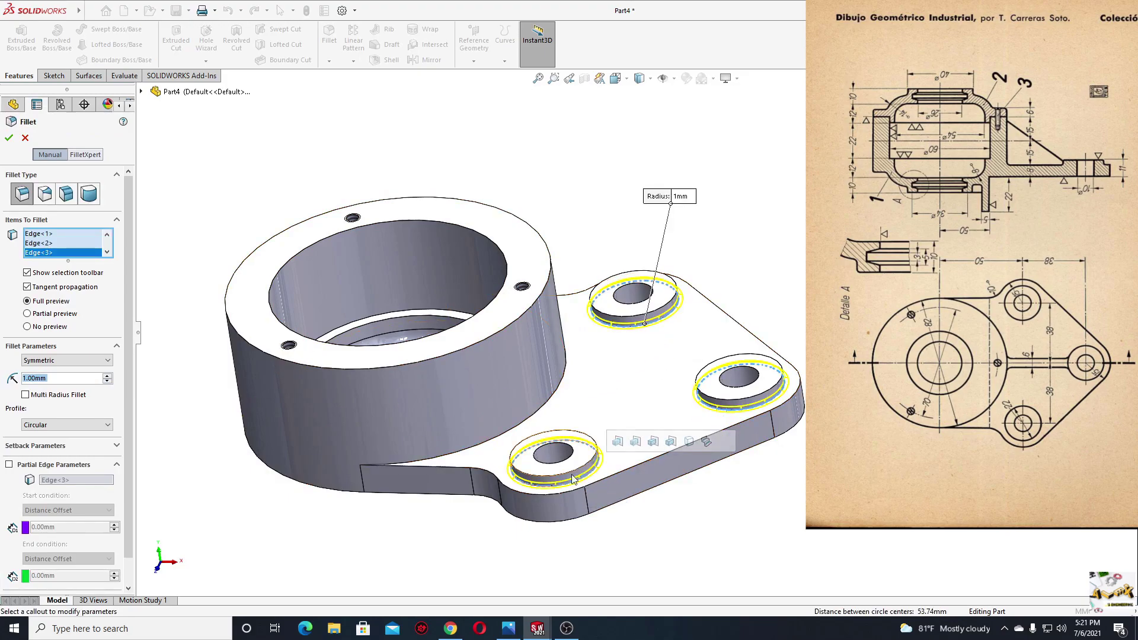
pyautogui.press('Return')
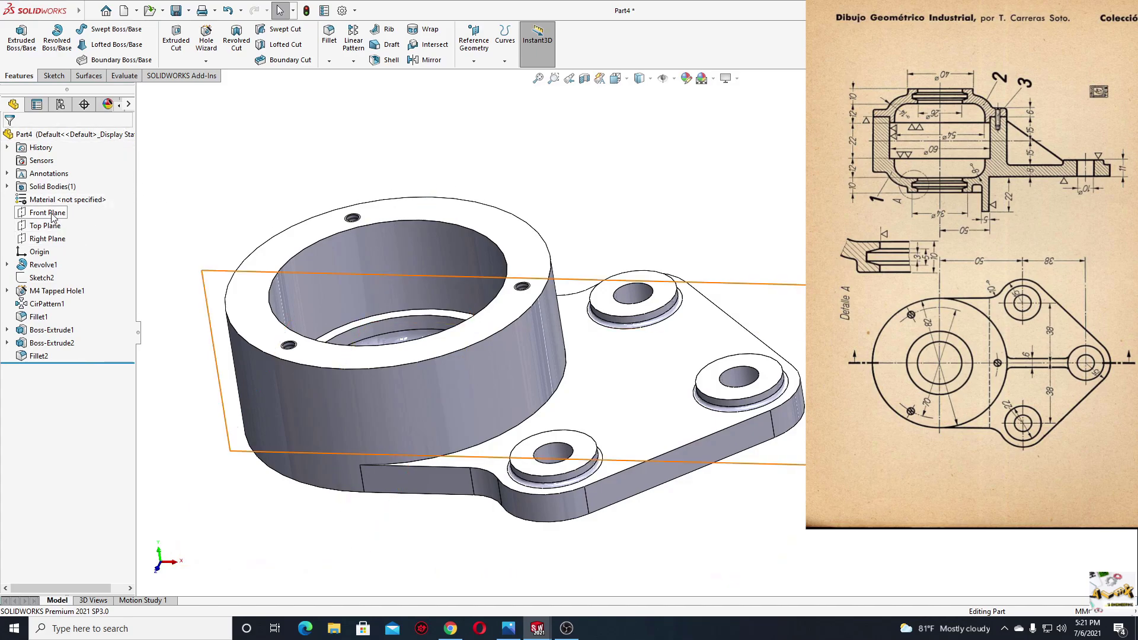
# On the Front Plane, sketch a short horizontal line and an angled line down to the boss.
pyautogui.click(57, 212)
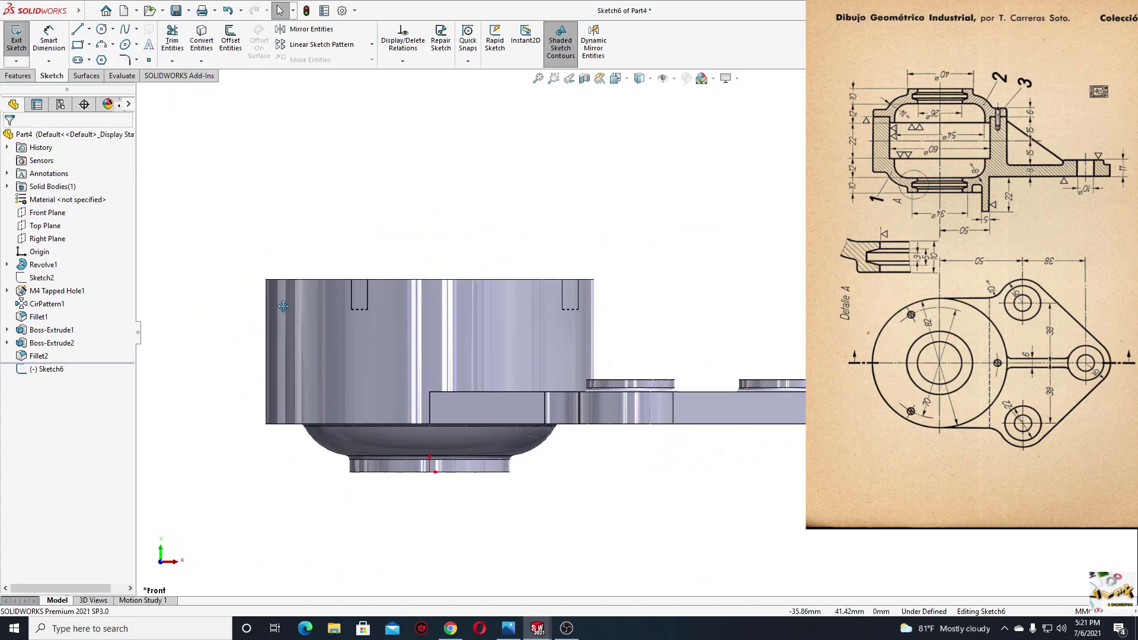
pyautogui.scroll(-1, 532, 256)
pyautogui.scroll(-1, 545, 269)
pyautogui.scroll(-1, 572, 287)
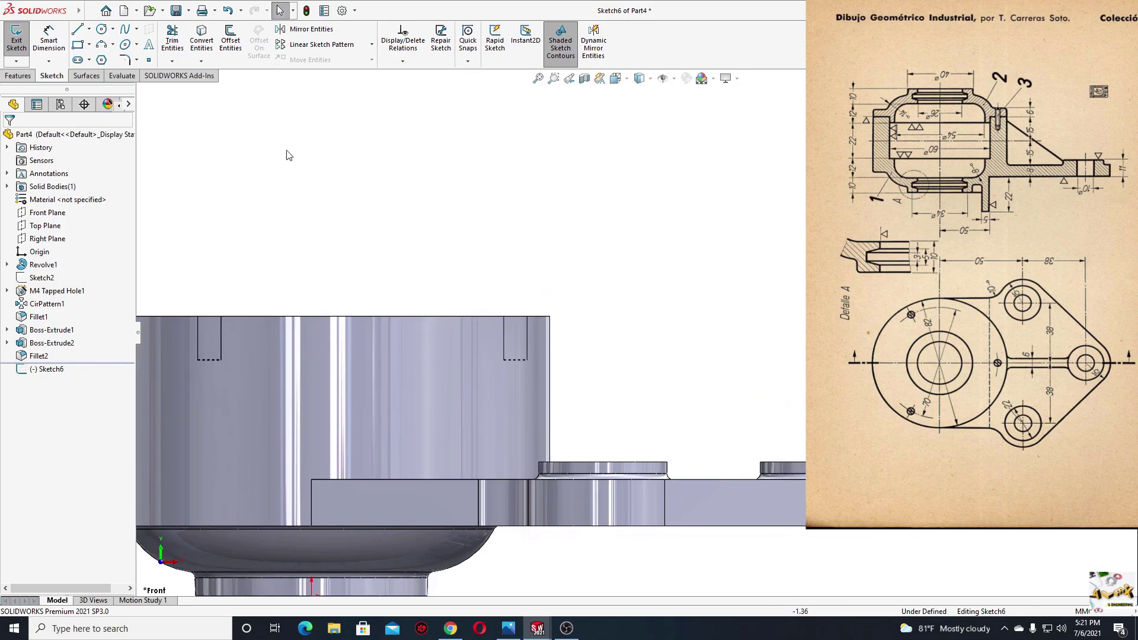
pyautogui.click(80, 30)
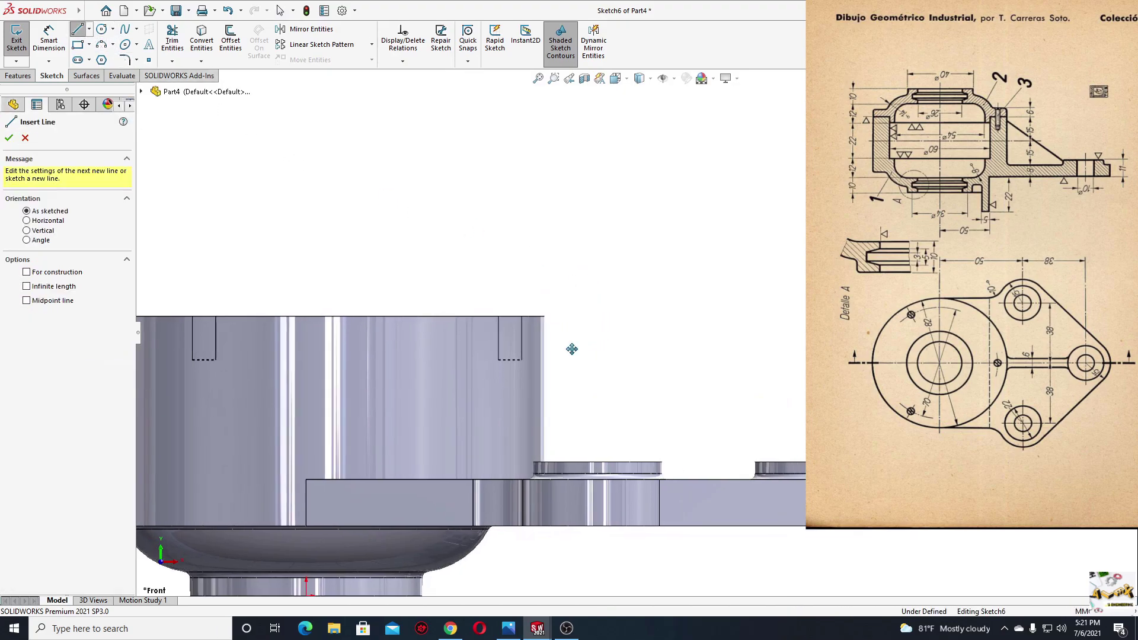
pyautogui.keyDown('ctrl'); pyautogui.moveTo(571, 348); pyautogui.dragTo(538, 345, button='middle'); pyautogui.keyUp('ctrl')
pyautogui.moveTo(512, 329); pyautogui.dragTo(522, 331)
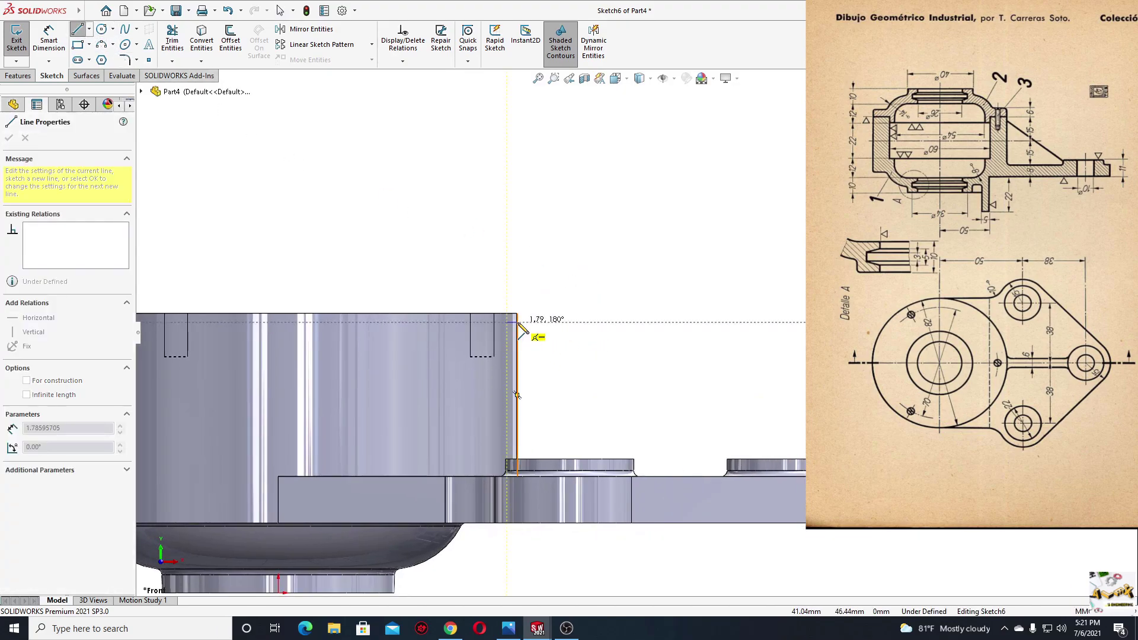
pyautogui.click(518, 324)
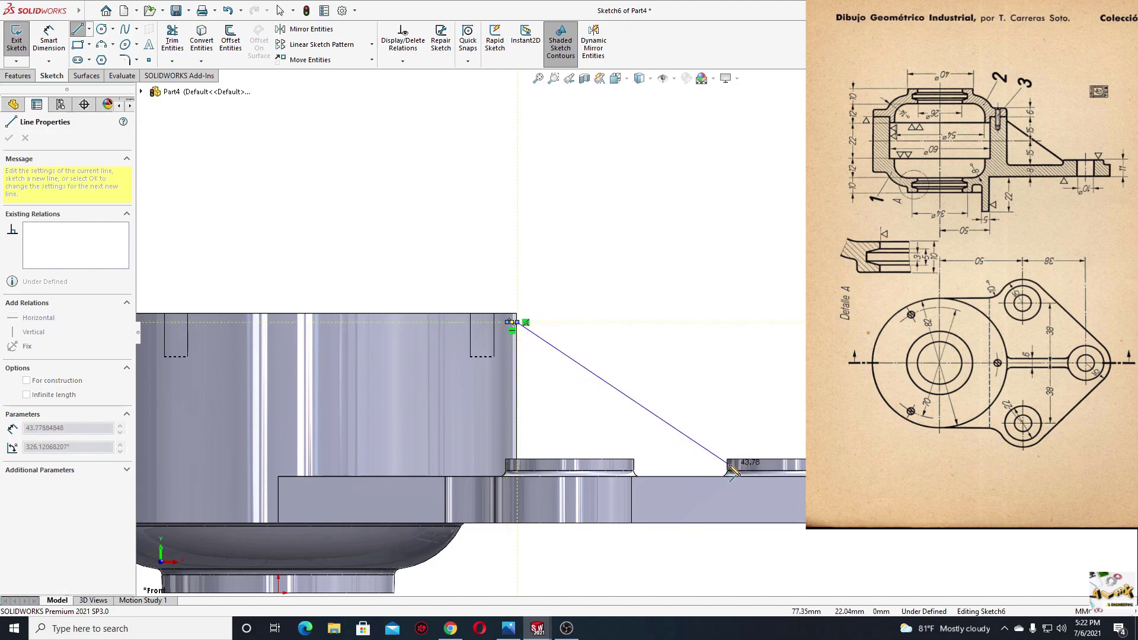
pyautogui.click(731, 463)
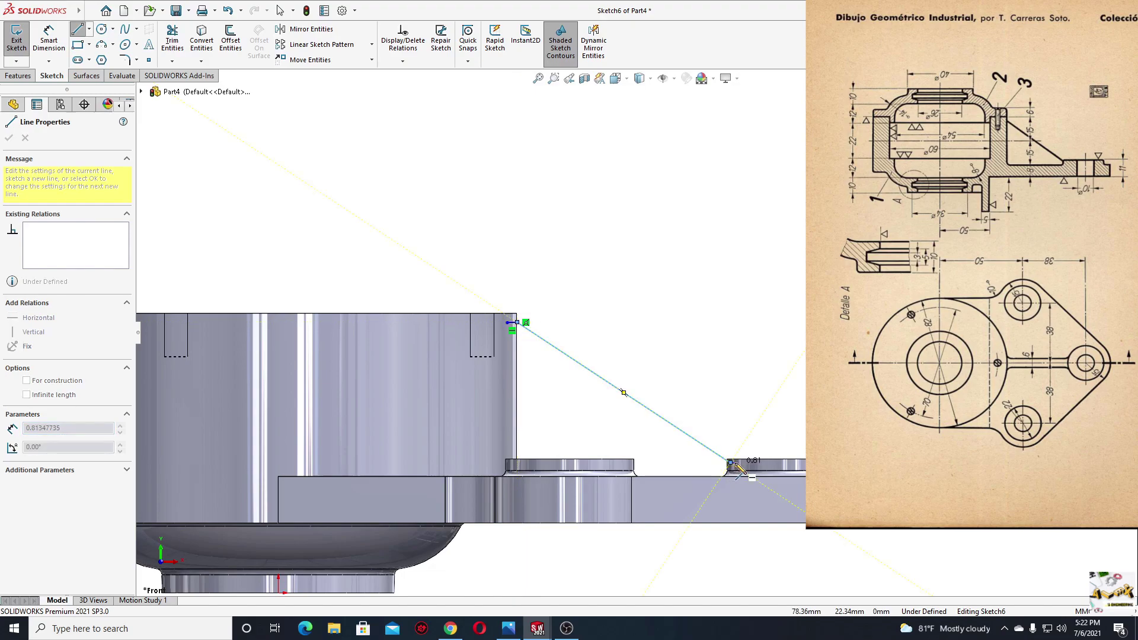
pyautogui.rightClick(735, 466)
pyautogui.click(748, 419)
# Suppress the short line's endpoint relation and drag the endpoint inward off the edge.
pyautogui.scroll(-5, 415, 234)
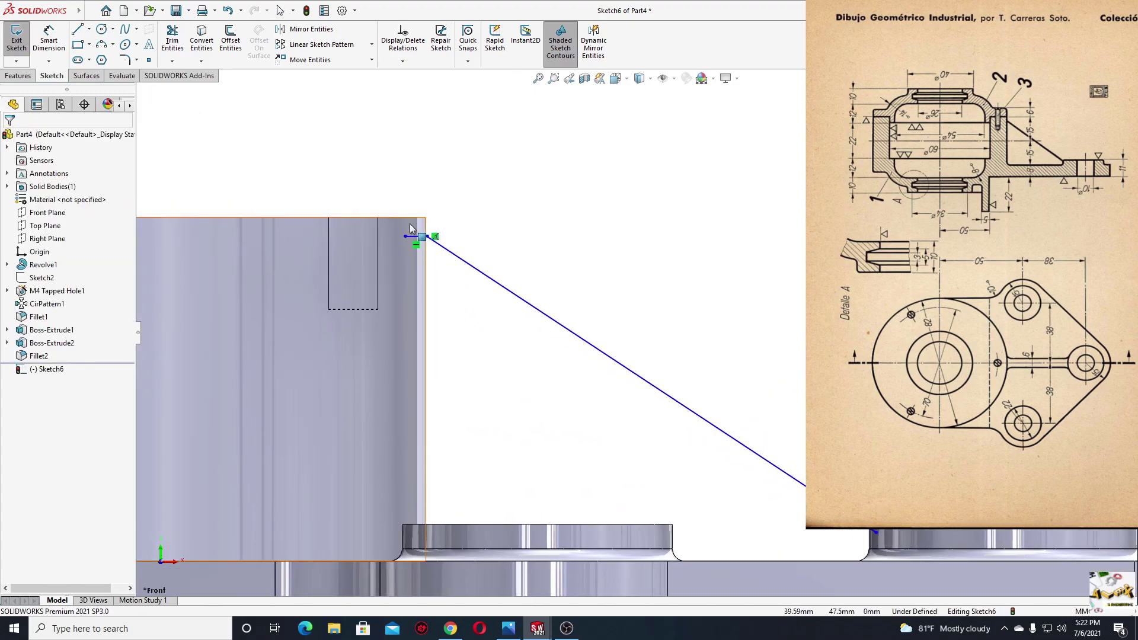
pyautogui.scroll(-3, 368, 204)
pyautogui.moveTo(492, 272); pyautogui.dragTo(474, 261)
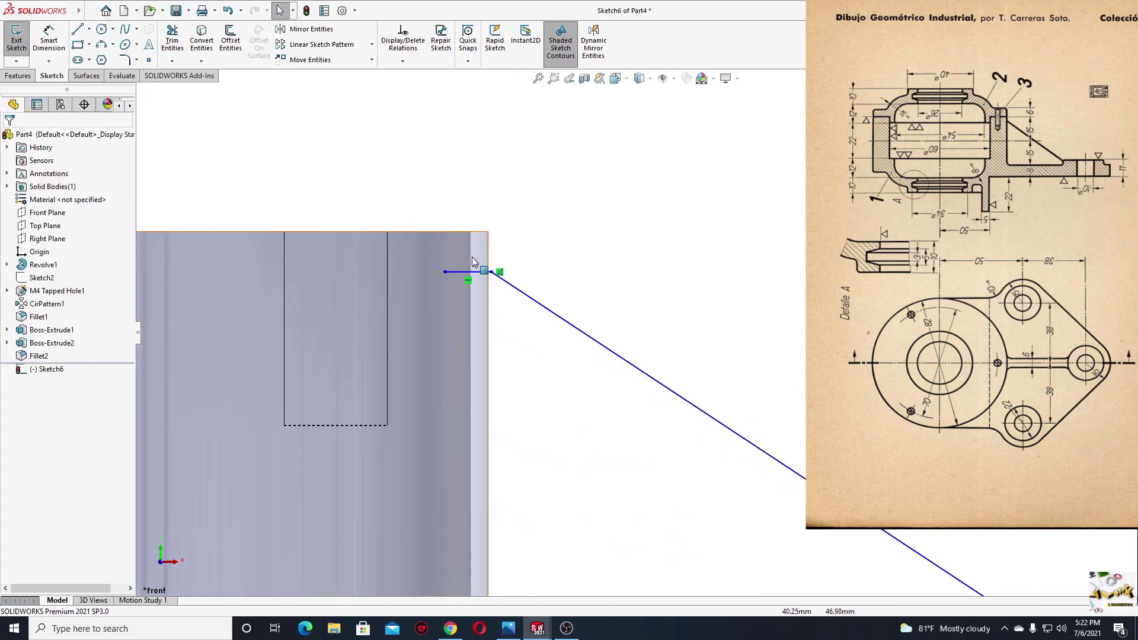
pyautogui.rightClick(497, 274)
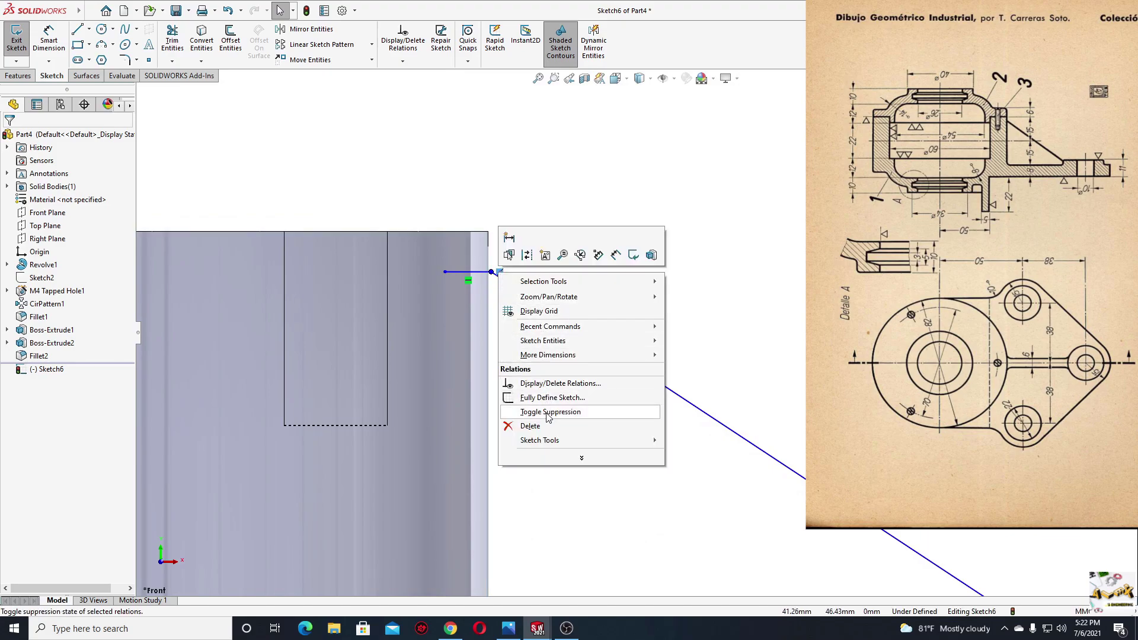
pyautogui.click(534, 506)
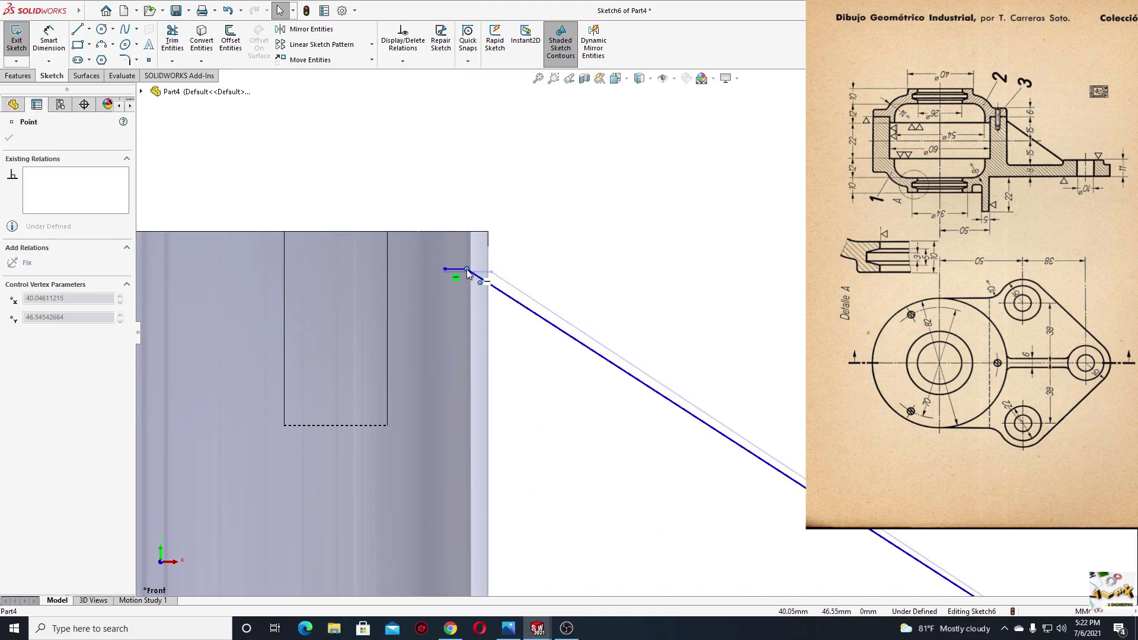
pyautogui.moveTo(491, 272); pyautogui.dragTo(469, 271)
# Dimension the short line 4 mm below the cylinder's top edge.
pyautogui.click(50, 42)
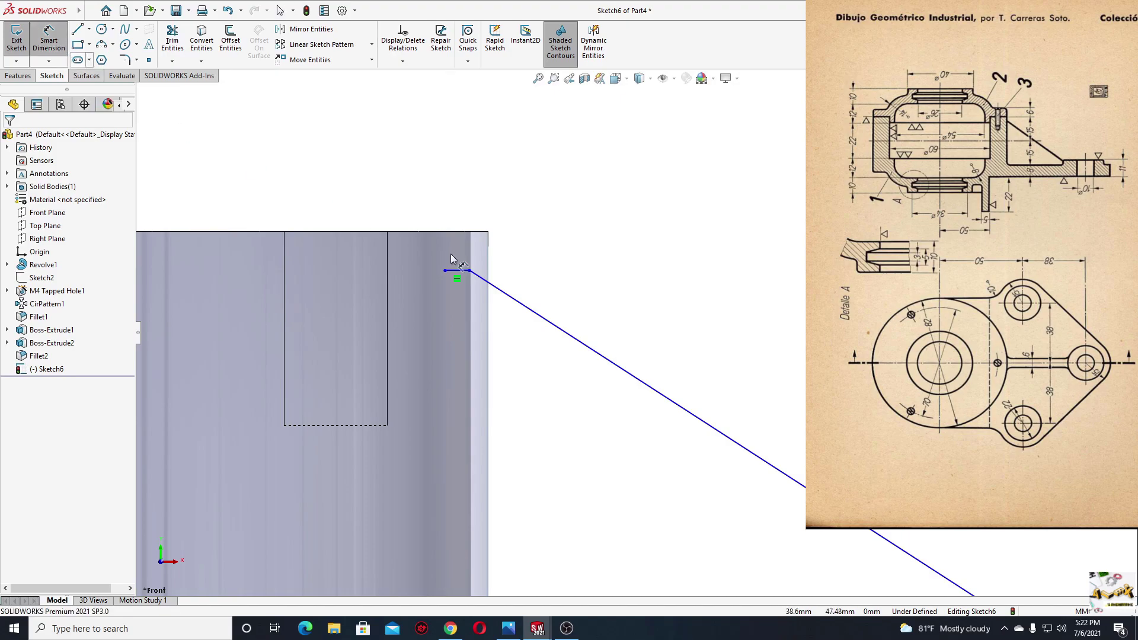
pyautogui.click(459, 274)
pyautogui.click(450, 233)
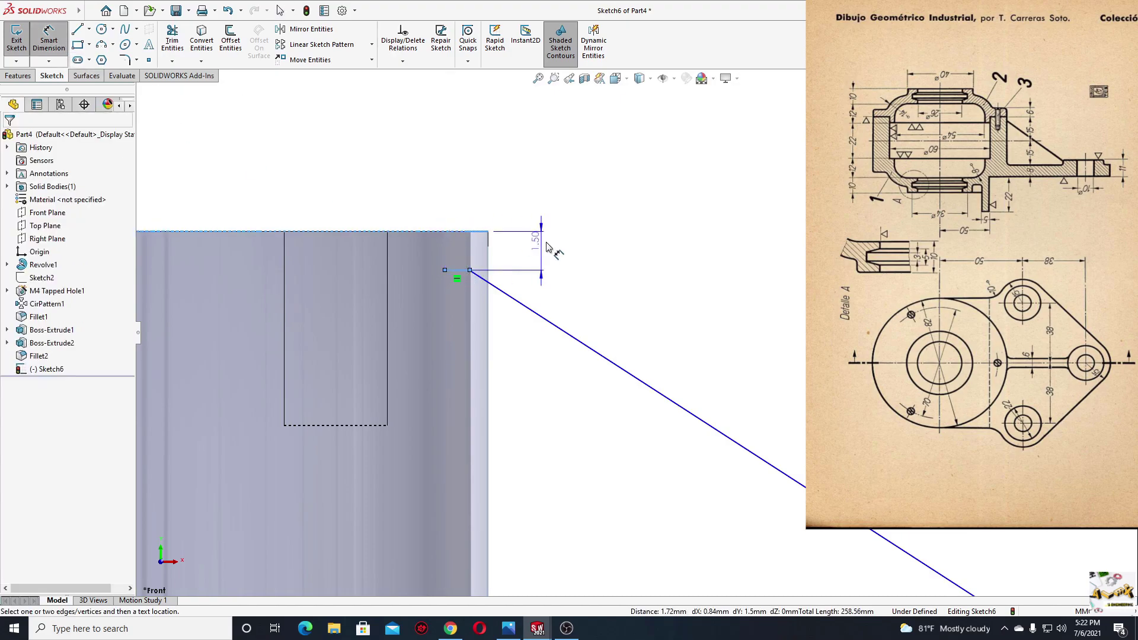
pyautogui.click(579, 247)
pyautogui.write('4')
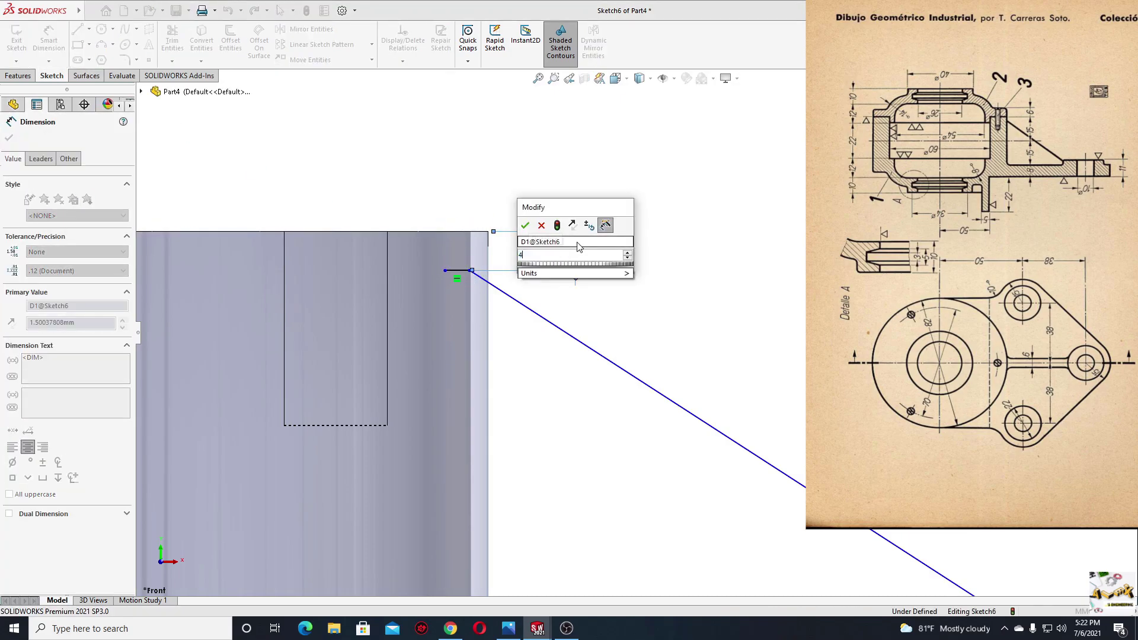
pyautogui.press('Return')
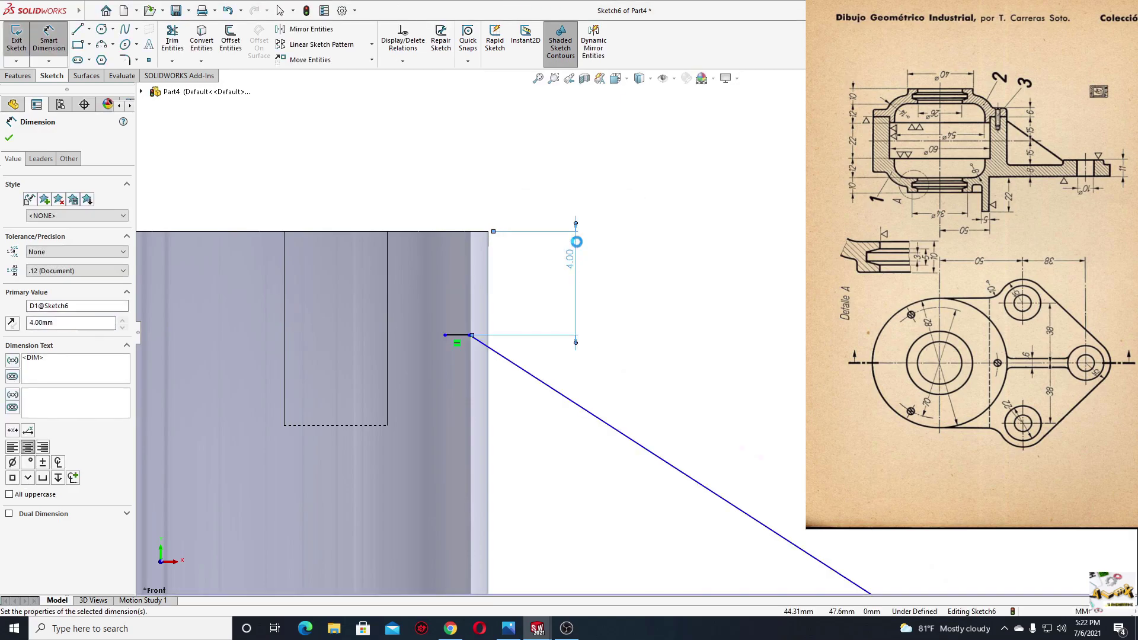
pyautogui.scroll(3, 643, 332)
pyautogui.keyDown('ctrl'); pyautogui.moveTo(778, 384); pyautogui.dragTo(661, 386, button='middle'); pyautogui.keyUp('ctrl')
pyautogui.scroll(-3, 691, 356)
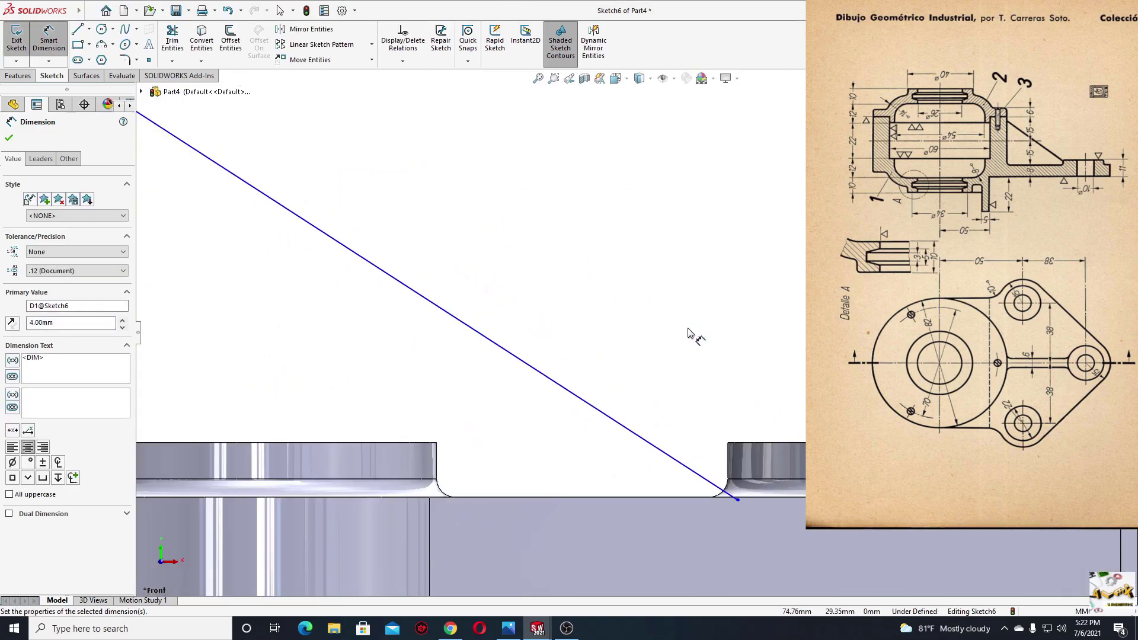
pyautogui.rightClick(689, 329)
pyautogui.click(708, 361)
# Move the angled line's lower end onto the boss and dimension it 0.50 mm above.
pyautogui.moveTo(738, 502); pyautogui.dragTo(735, 459)
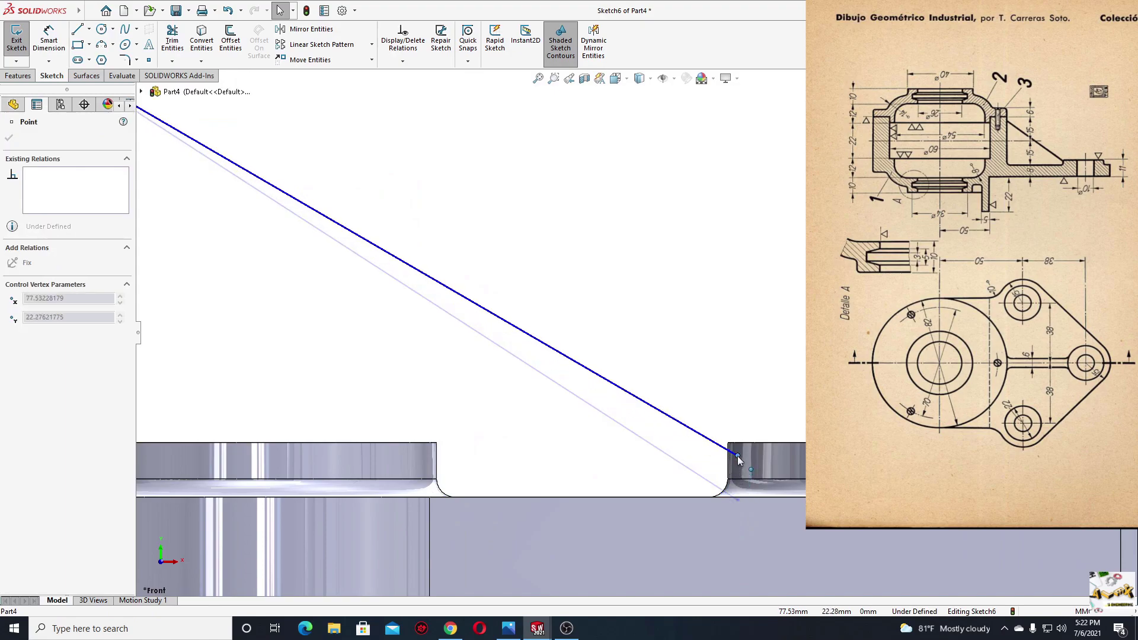
pyautogui.click(48, 37)
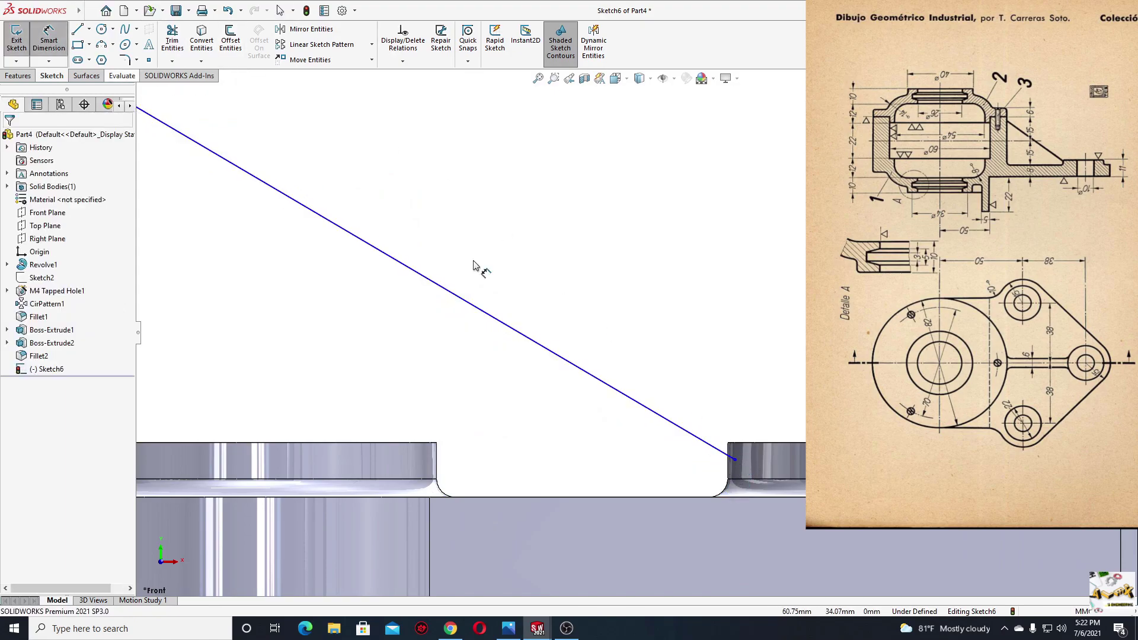
pyautogui.click(736, 460)
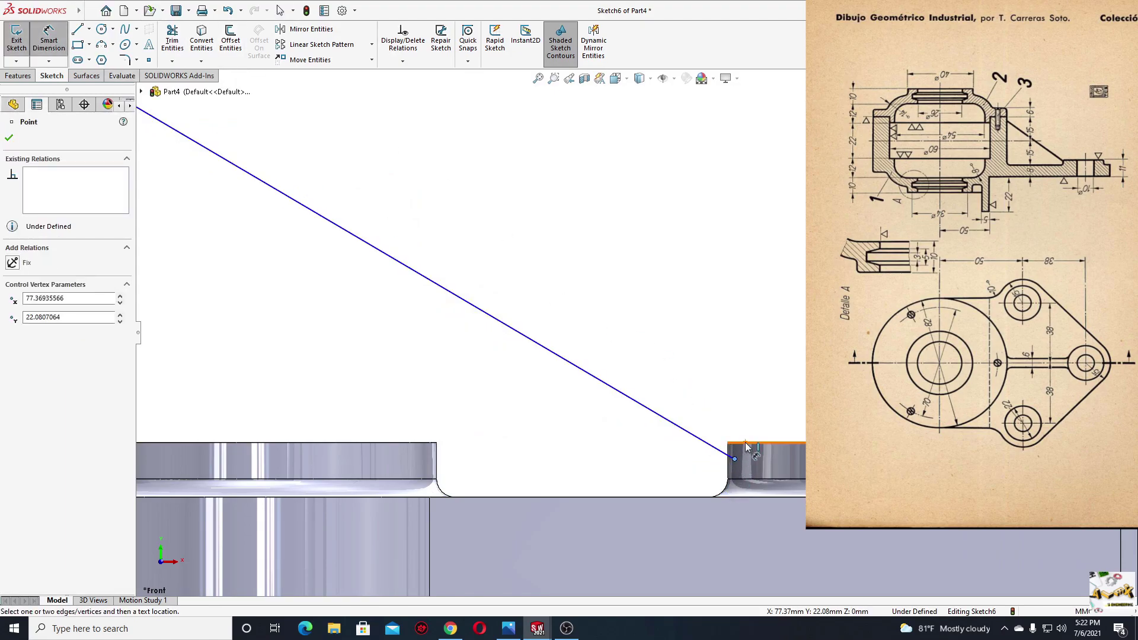
pyautogui.click(754, 395)
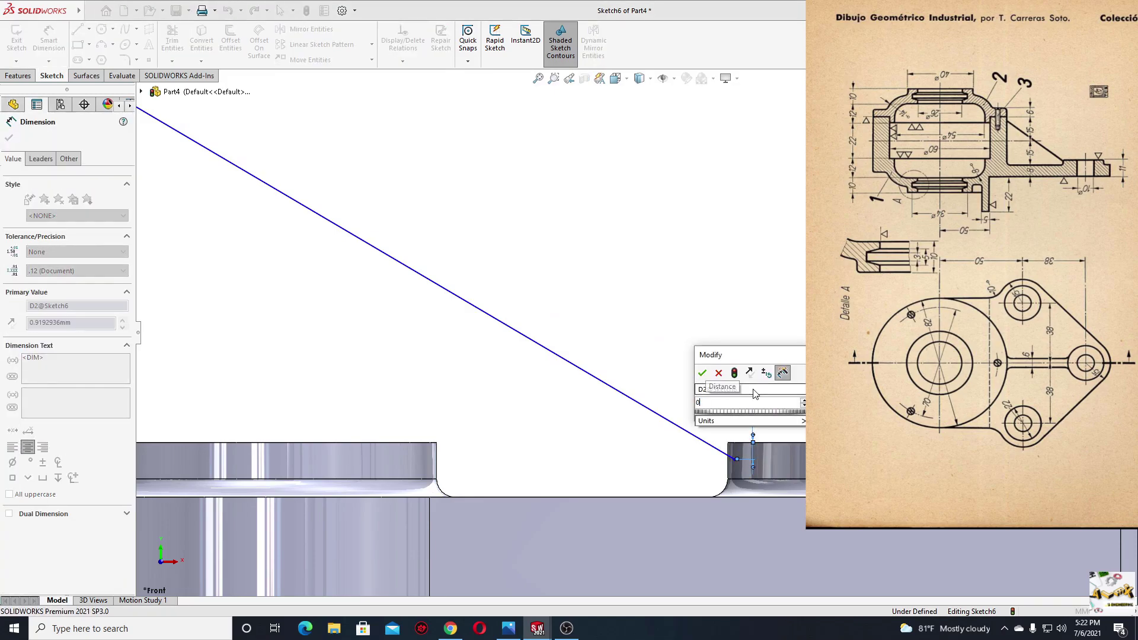
pyautogui.write('0.5')
pyautogui.press('Return')
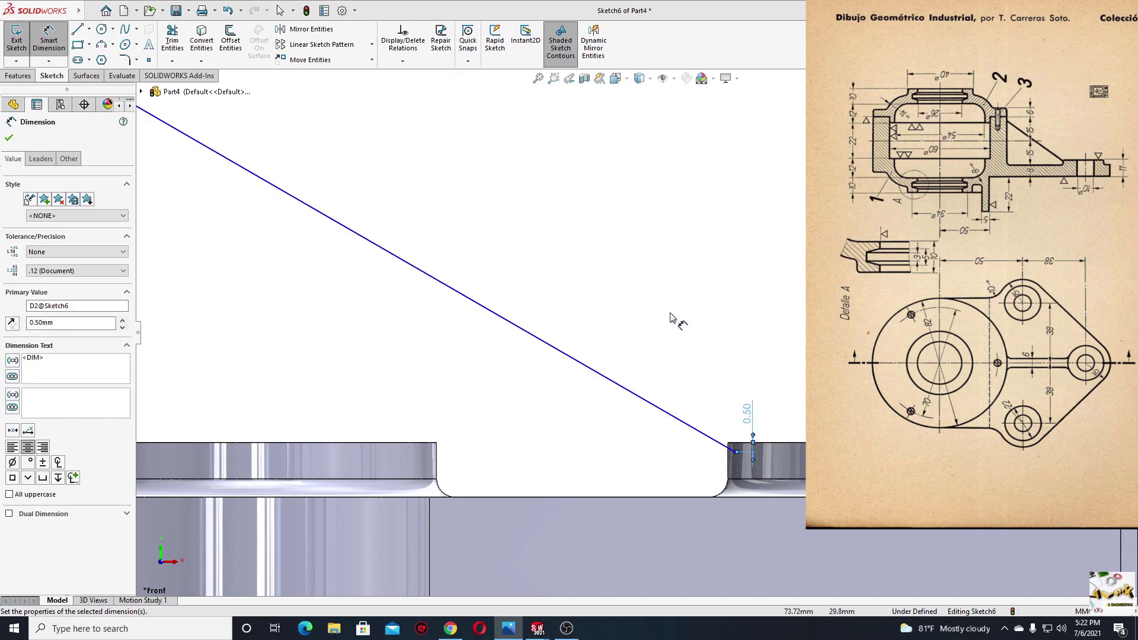
pyautogui.rightClick(691, 293)
pyautogui.click(704, 310)
# Preview a 10 mm Rib along the angled line and orbit to inspect it.
pyautogui.scroll(3, 634, 282)
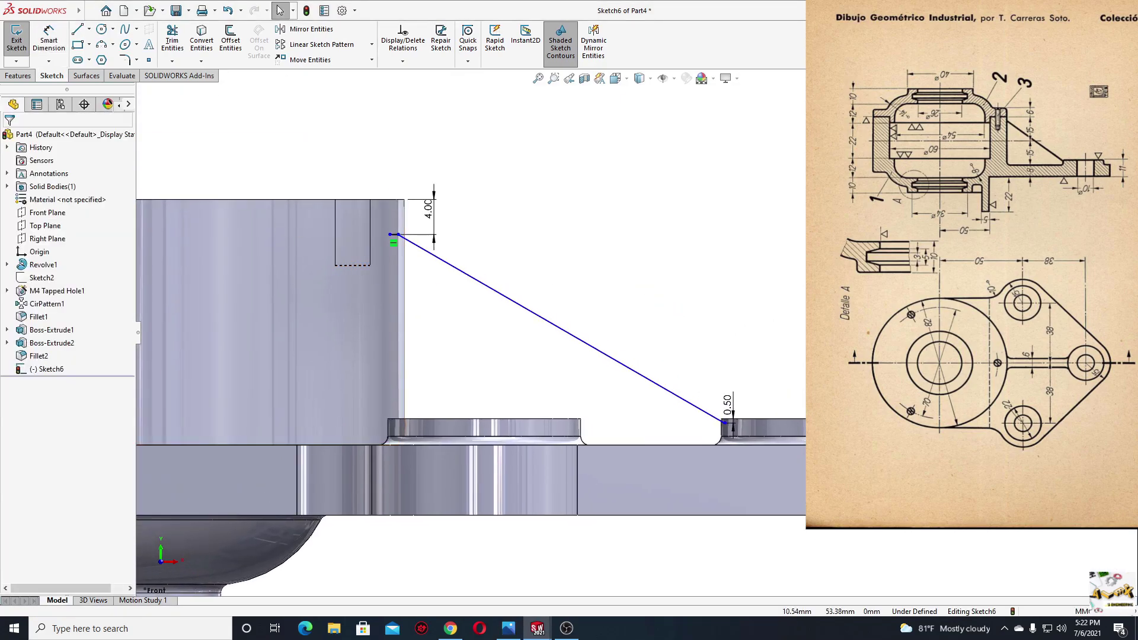
pyautogui.click(17, 76)
pyautogui.click(388, 31)
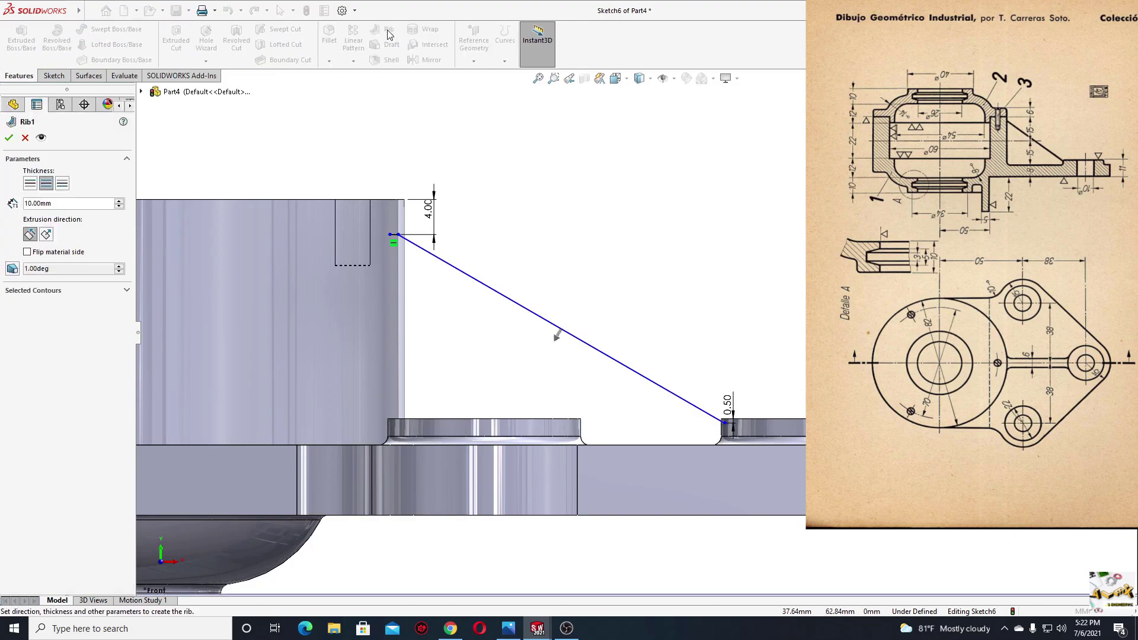
pyautogui.moveTo(521, 208)
pyautogui.mouseDown(button='middle')
pyautogui.moveTo(474, 310)
pyautogui.moveTo(601, 405)
pyautogui.mouseUp(button='middle')
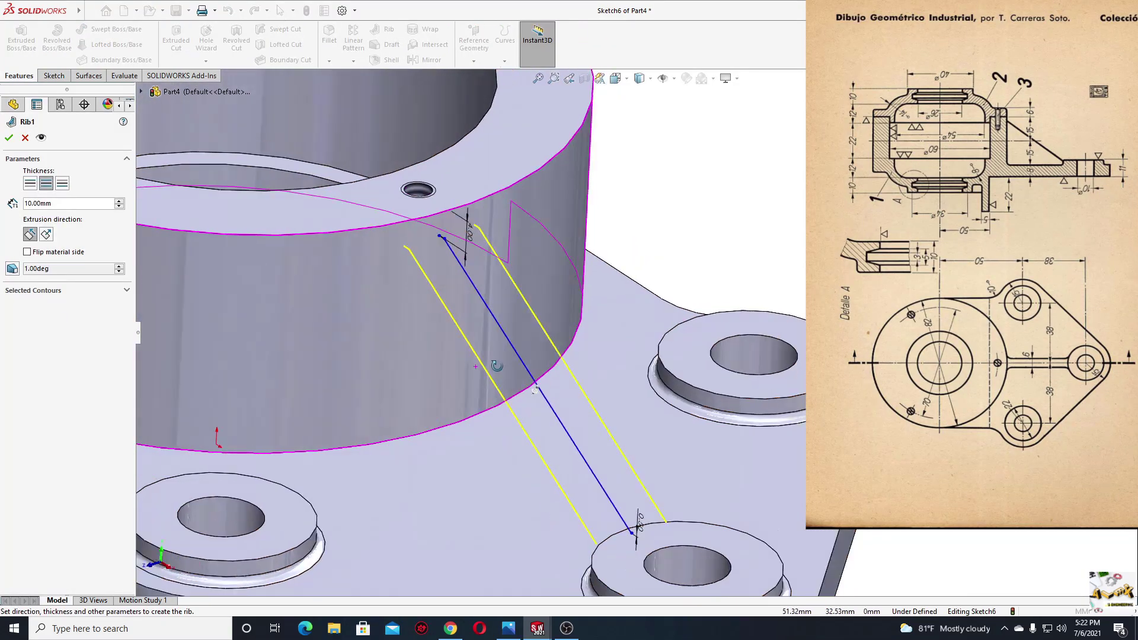
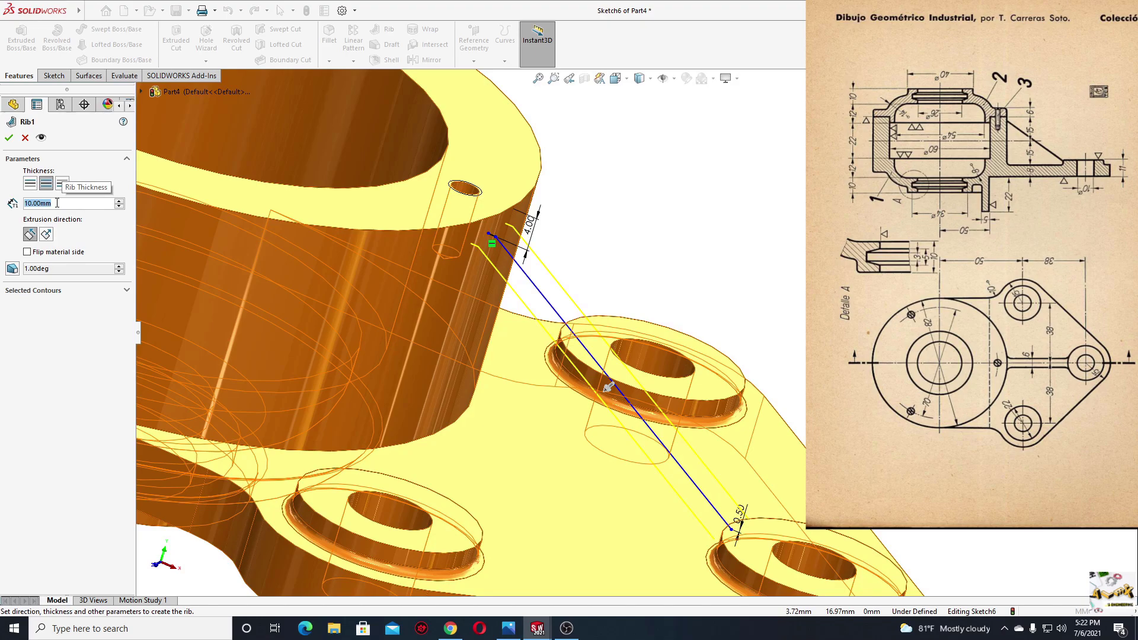
# Create Rib1 with a 6 mm thickness bracing the cylinder to the base plate.
pyautogui.write('6')
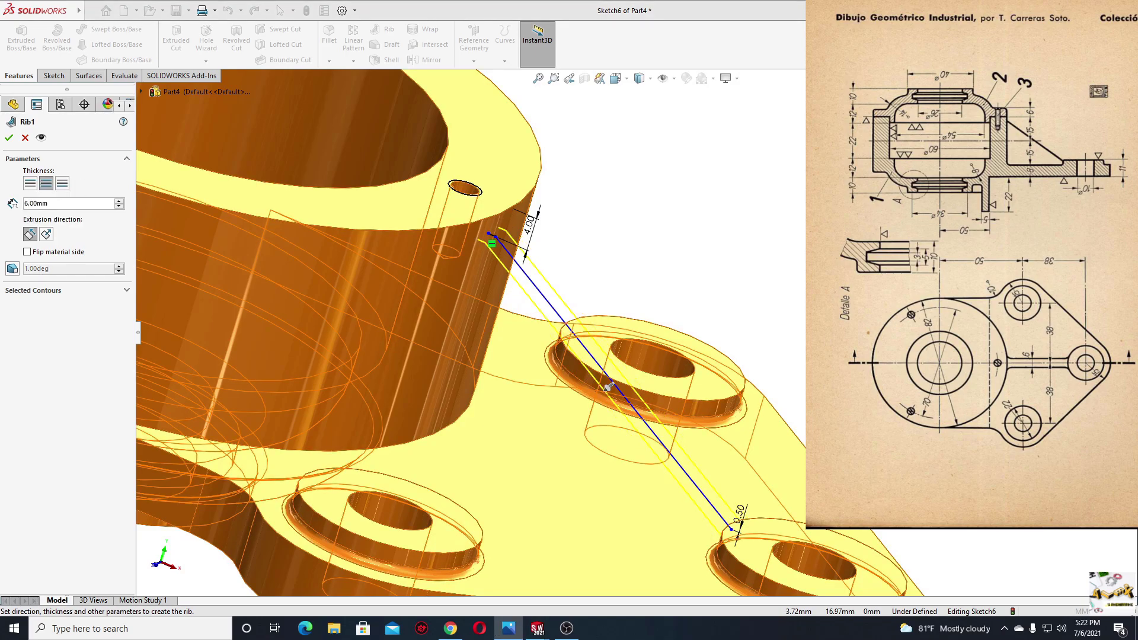
pyautogui.press('Return')
pyautogui.moveTo(608, 386)
pyautogui.mouseDown(button='middle')
pyautogui.moveTo(730, 310)
pyautogui.moveTo(497, 347)
pyautogui.mouseUp(button='middle')
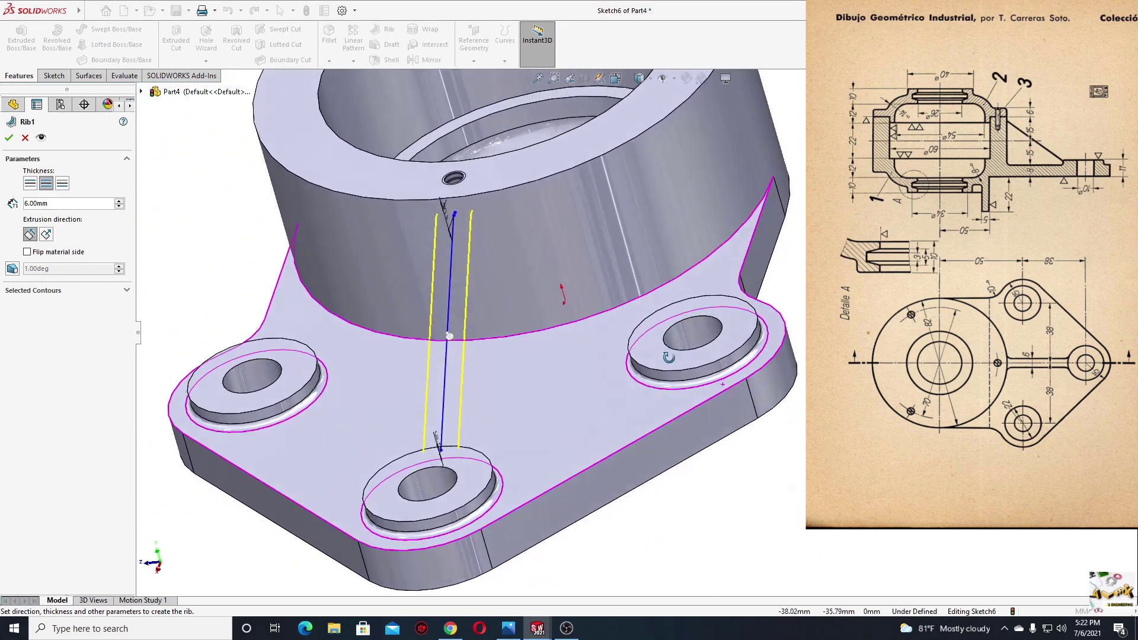
pyautogui.press('Return')
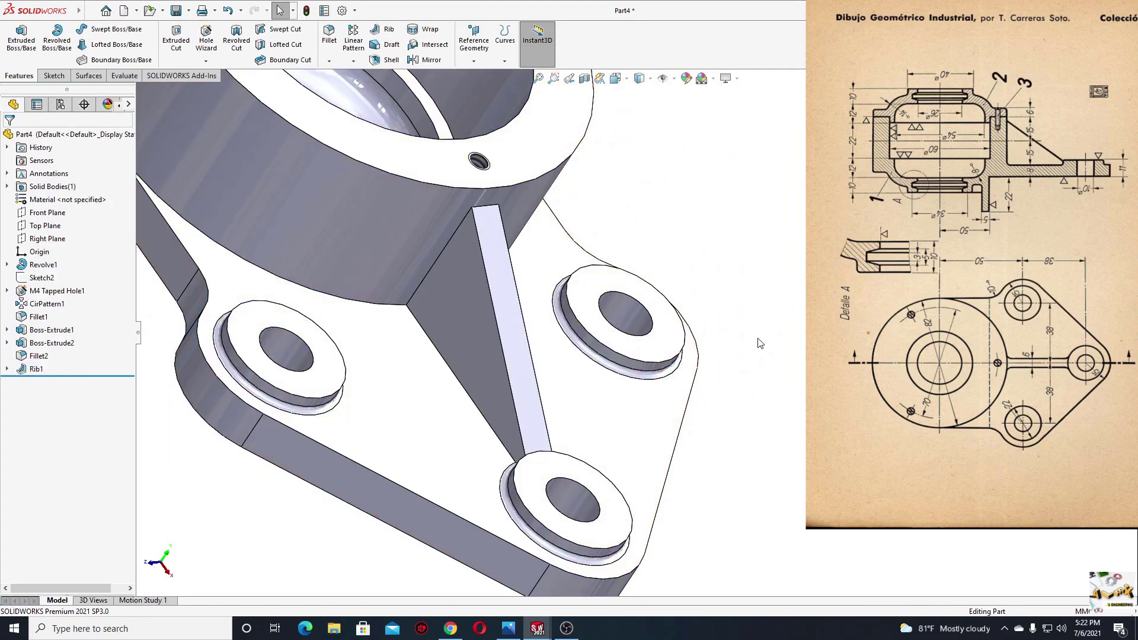
# Orbit around the ribbed part and start a new fillet.
pyautogui.moveTo(760, 343); pyautogui.dragTo(694, 466, button='middle')
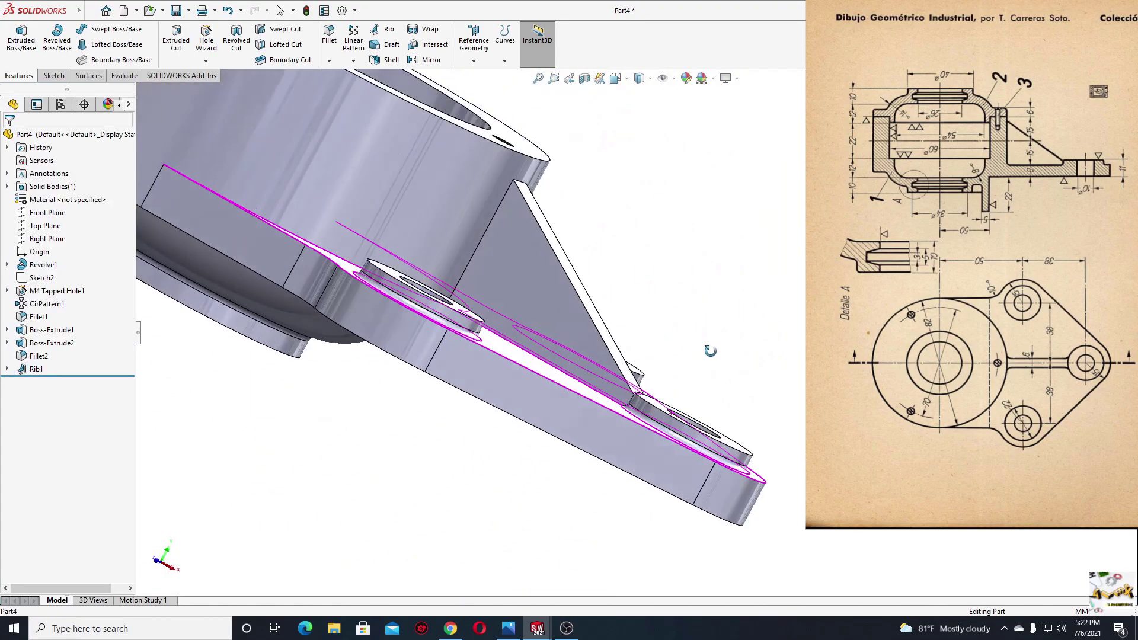
pyautogui.scroll(5, 719, 400)
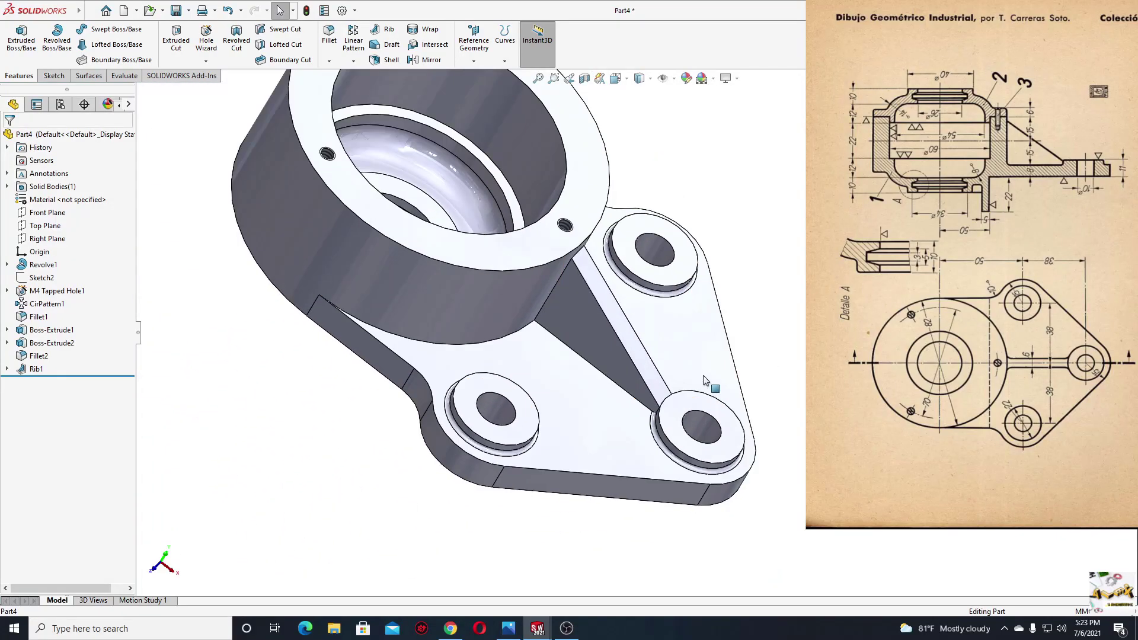
pyautogui.moveTo(719, 401)
pyautogui.mouseDown(button='middle')
pyautogui.moveTo(691, 431)
pyautogui.moveTo(612, 427)
pyautogui.mouseUp(button='middle')
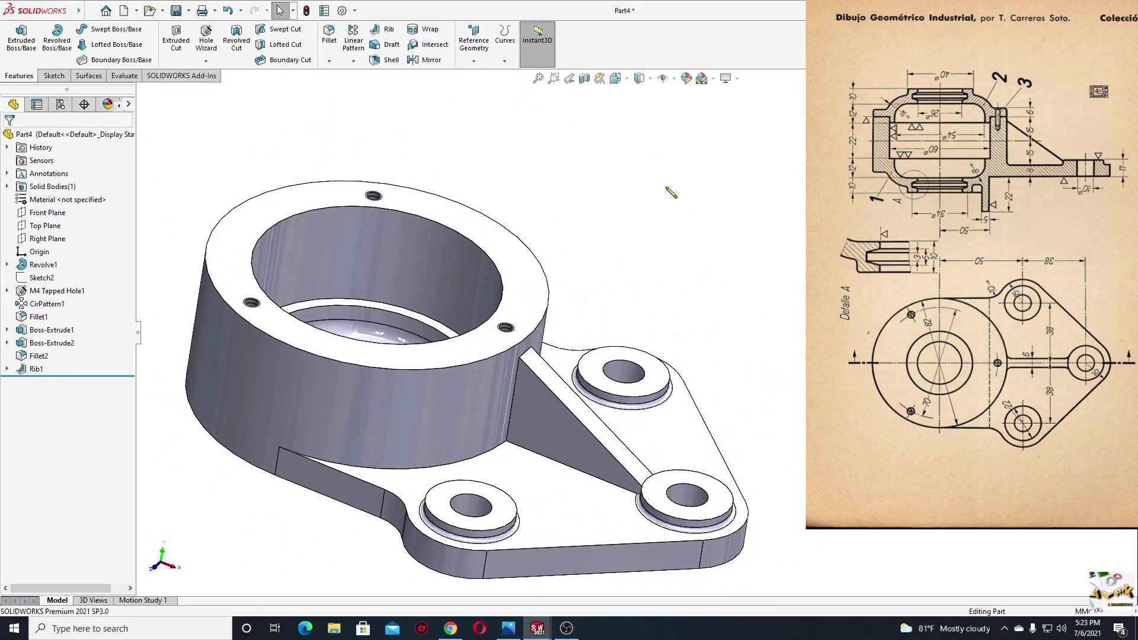
pyautogui.moveTo(519, 298); pyautogui.dragTo(579, 330, button='right')
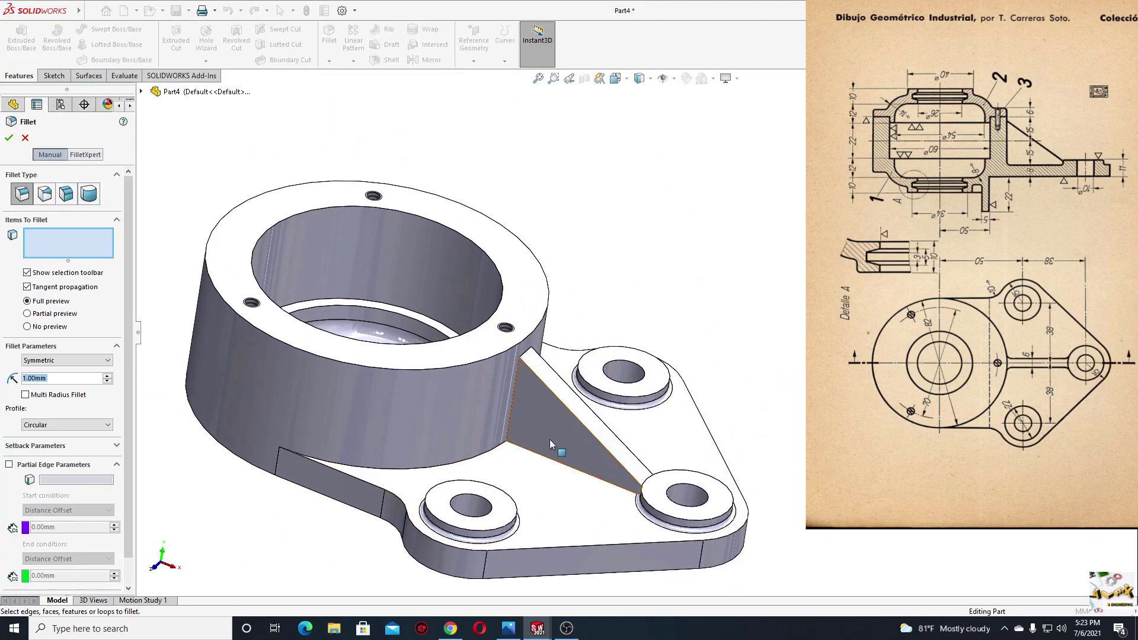
# Fillet the six rib and cylinder-to-plate edges at 1 mm, then select the base's bottom face.
pyautogui.click(540, 457)
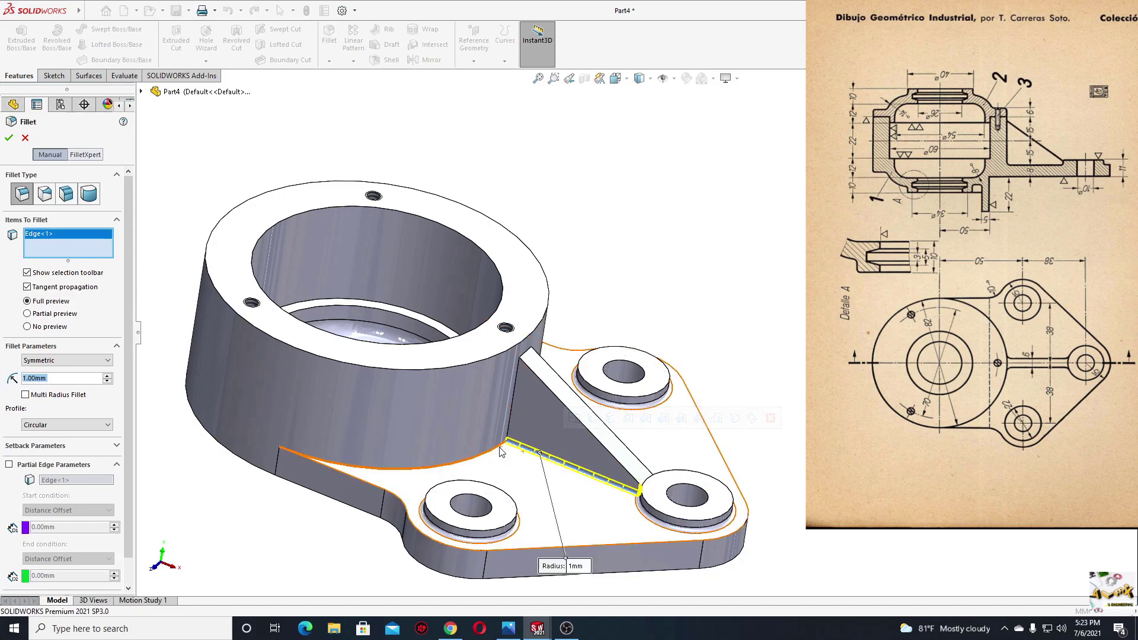
pyautogui.click(500, 452)
pyautogui.click(508, 426)
pyautogui.moveTo(509, 426); pyautogui.dragTo(584, 474, button='middle')
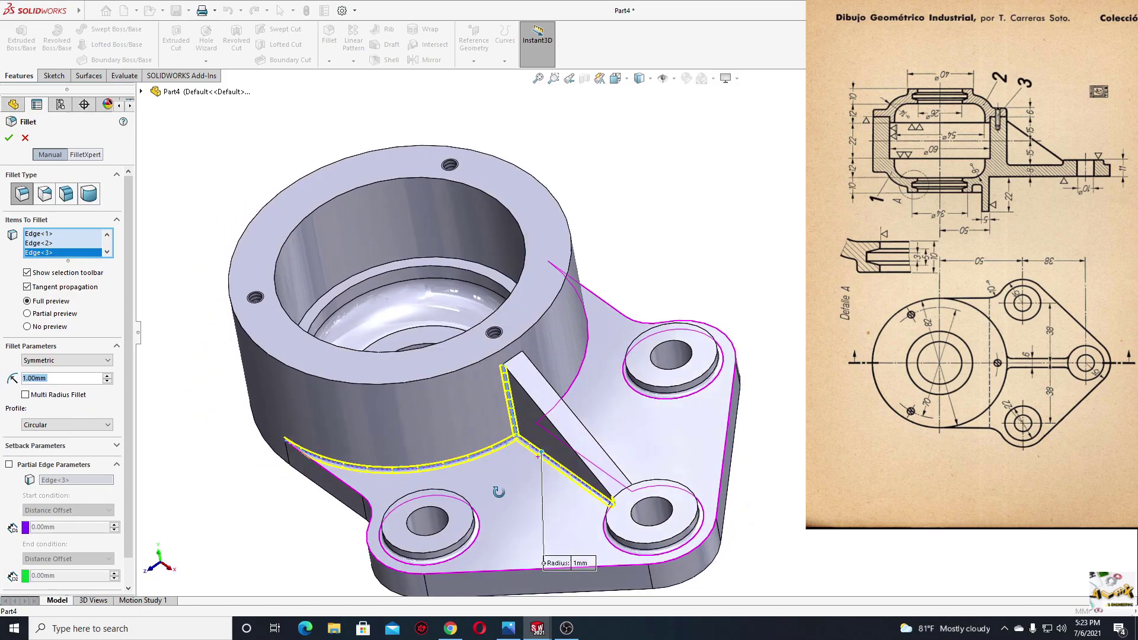
pyautogui.click(584, 474)
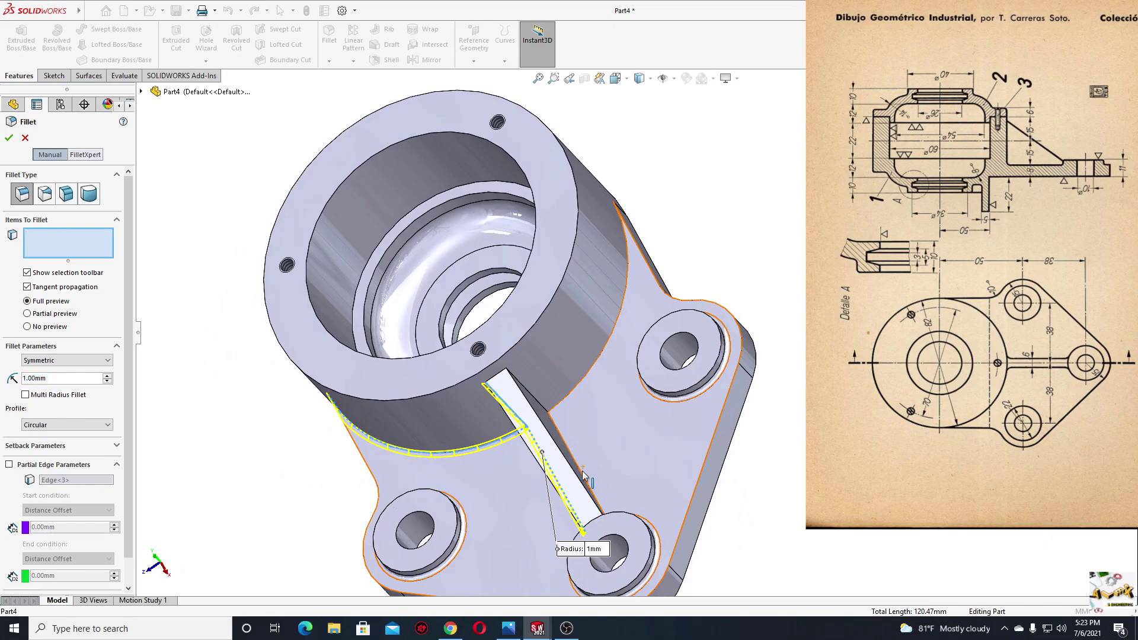
pyautogui.click(550, 408)
pyautogui.click(561, 412)
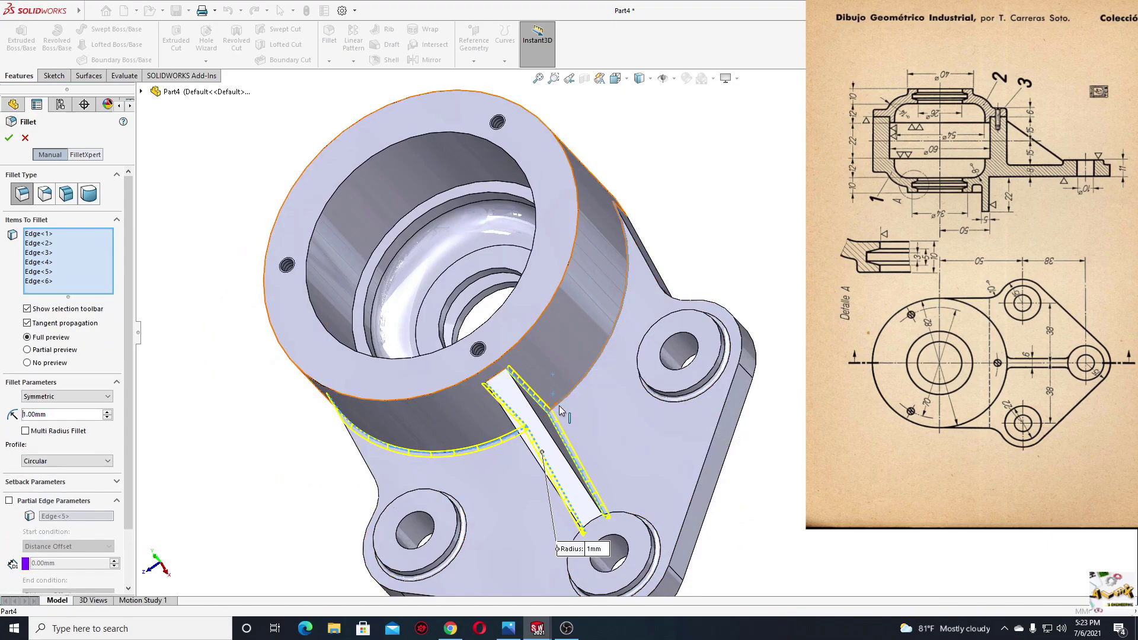
pyautogui.moveTo(563, 414)
pyautogui.mouseDown(button='middle')
pyautogui.moveTo(620, 327)
pyautogui.moveTo(622, 362)
pyautogui.mouseUp(button='middle')
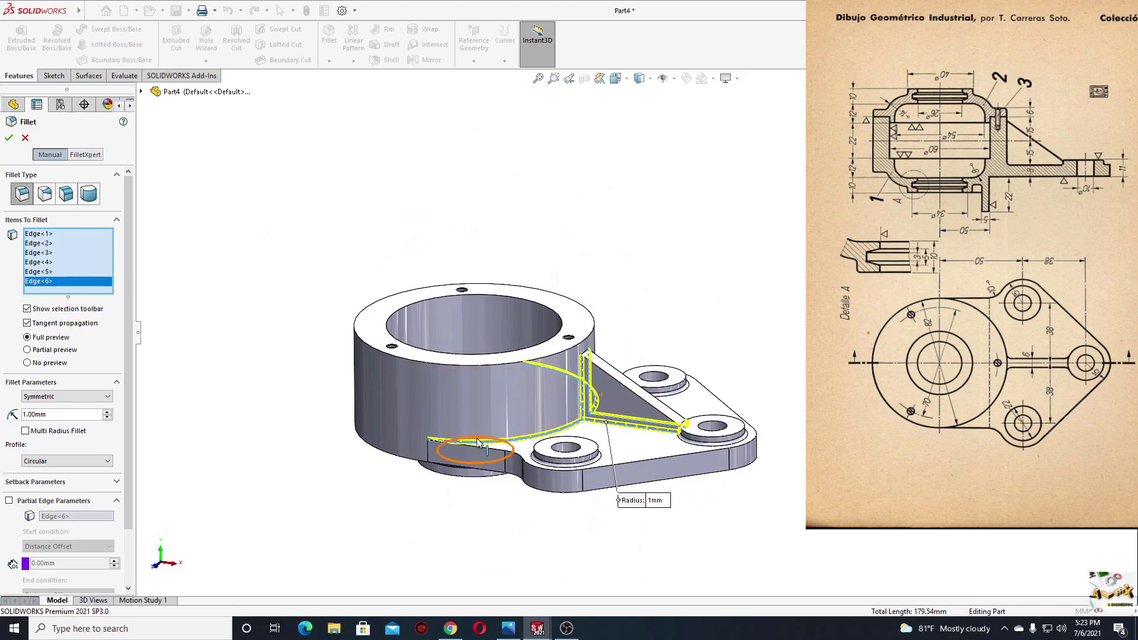
pyautogui.click(10, 139)
pyautogui.moveTo(405, 389)
pyautogui.mouseDown(button='middle')
pyautogui.moveTo(303, 536)
pyautogui.moveTo(223, 521)
pyautogui.moveTo(364, 554)
pyautogui.moveTo(246, 489)
pyautogui.moveTo(280, 533)
pyautogui.moveTo(388, 524)
pyautogui.moveTo(399, 398)
pyautogui.mouseUp(button='middle')
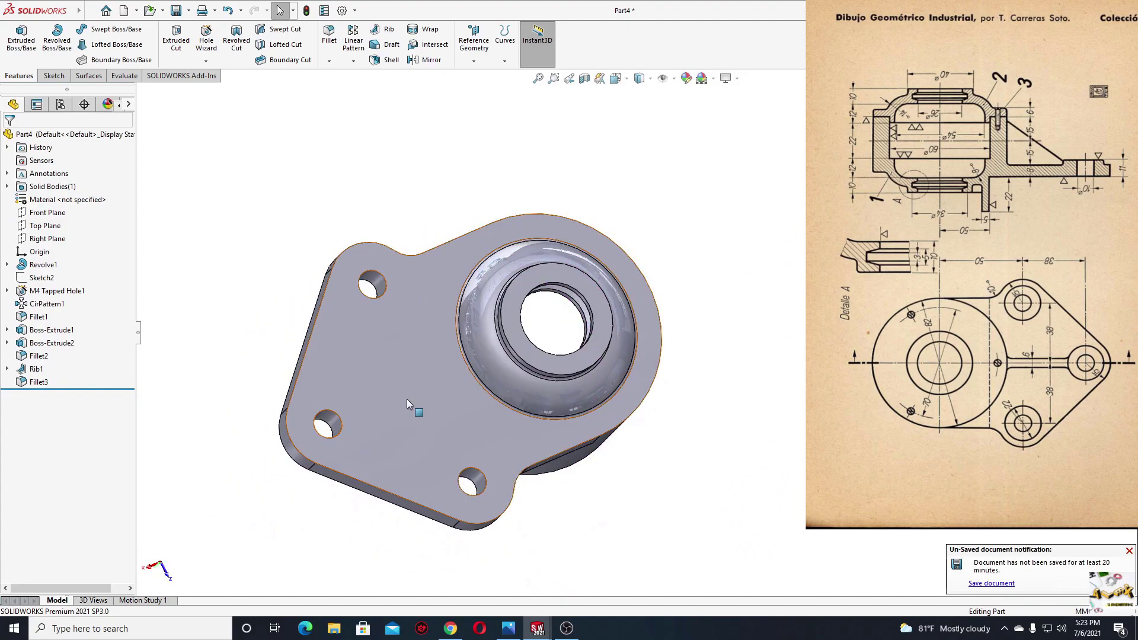
pyautogui.click(402, 376)
# Sketch a corner rectangle across the bottom face from its top edge to bottom edge.
pyautogui.click(454, 319)
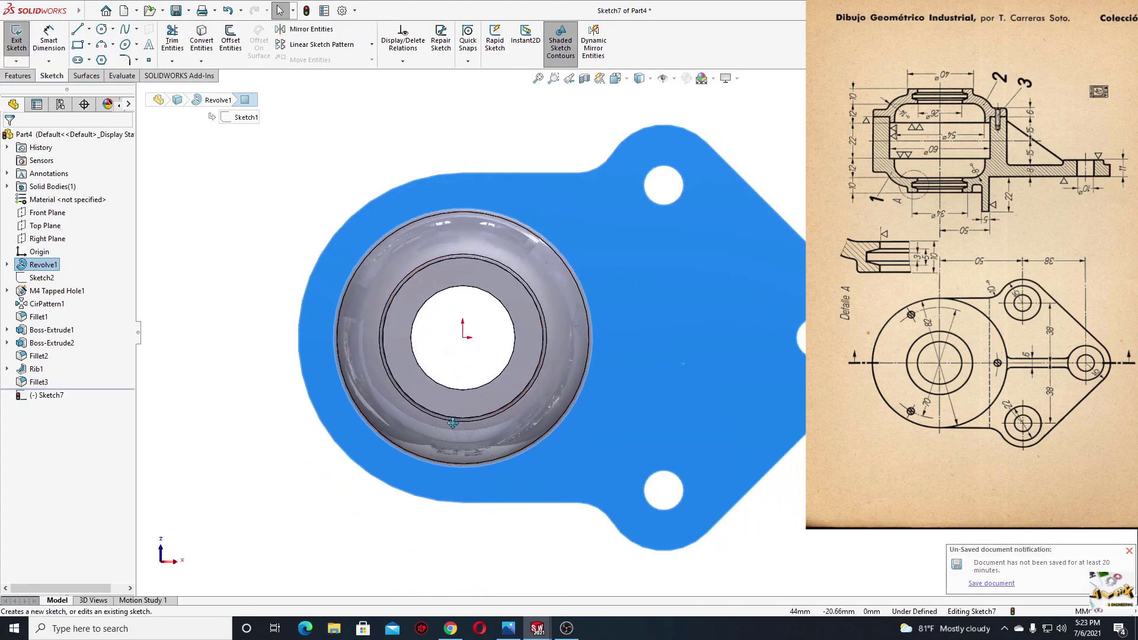
pyautogui.click(90, 45)
pyautogui.click(103, 62)
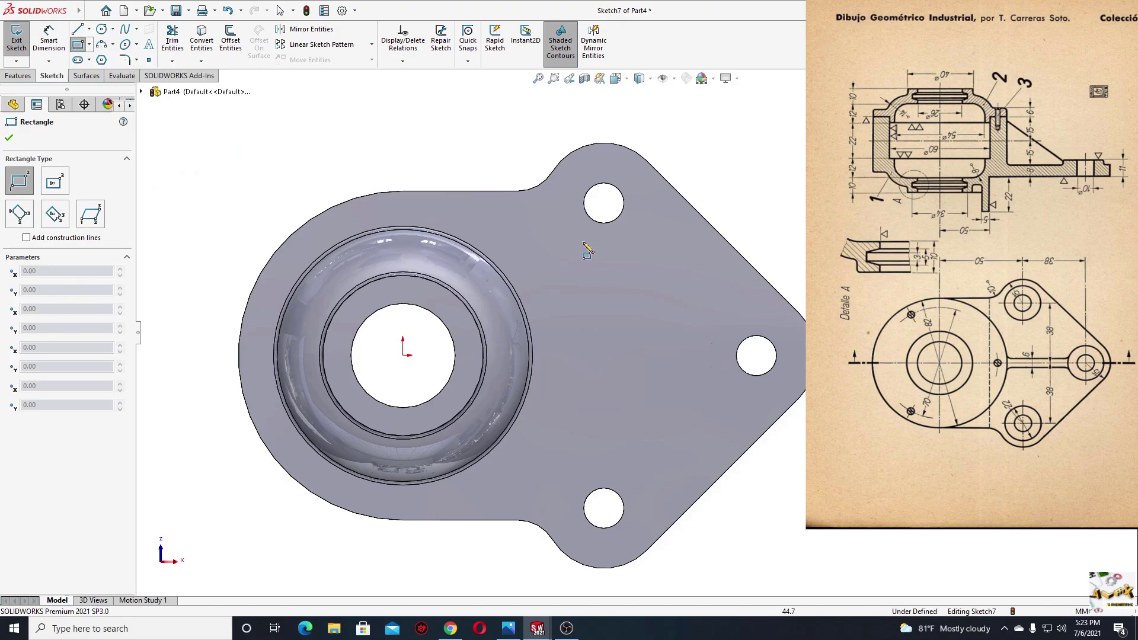
pyautogui.click(509, 191)
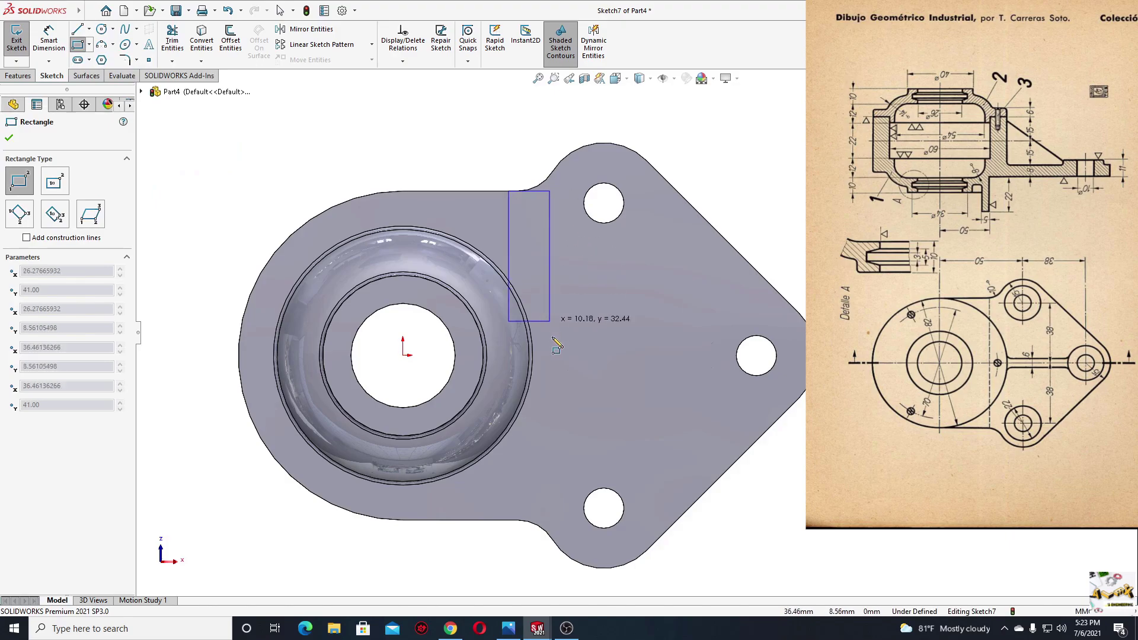
pyautogui.click(531, 509)
pyautogui.press('Escape')
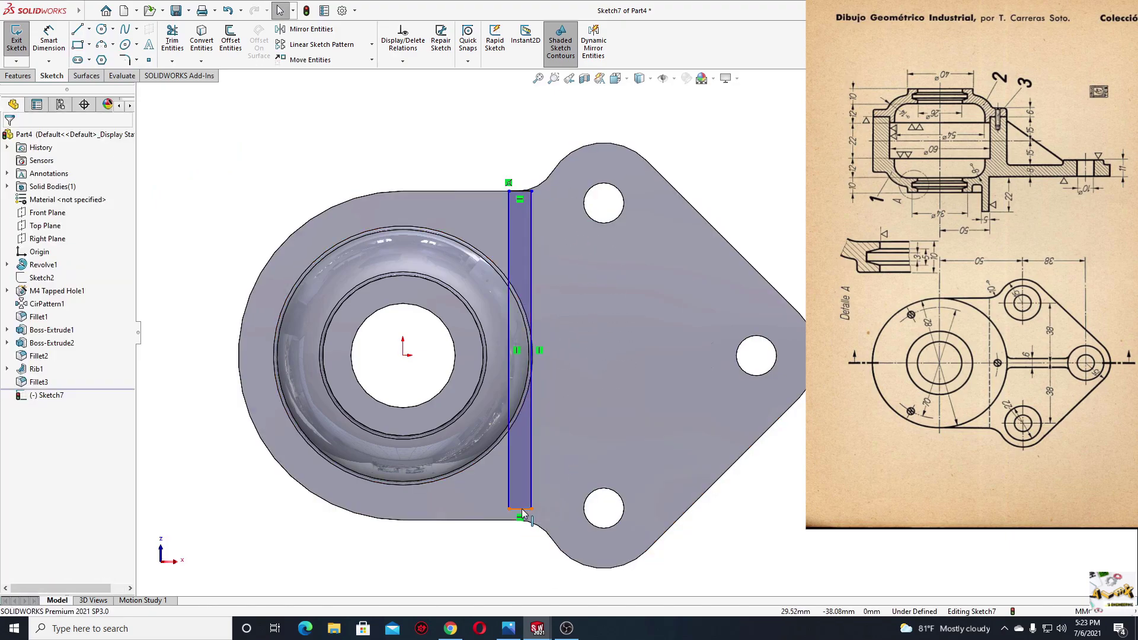
# Make the rectangle's bottom line collinear with the part's outline edge.
pyautogui.click(521, 509)
pyautogui.keyDown('ctrl'); pyautogui.click(502, 520); pyautogui.keyUp('ctrl')
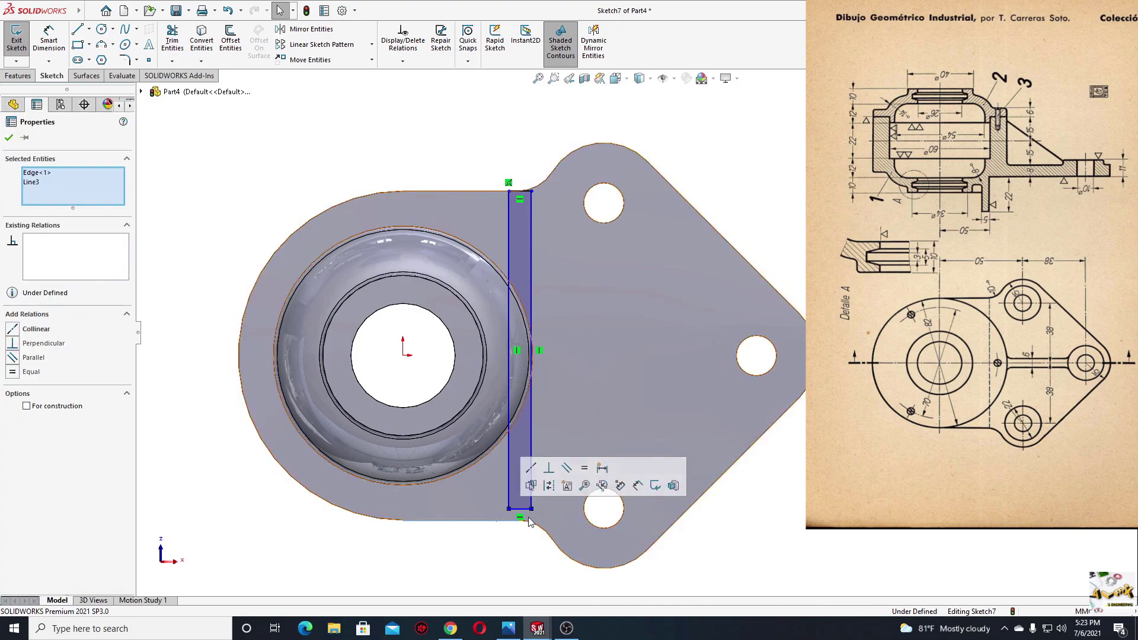
pyautogui.click(534, 472)
pyautogui.press('Escape')
# Make the rectangle's right side tangent to the bearing's circular edge.
pyautogui.scroll(-3, 559, 364)
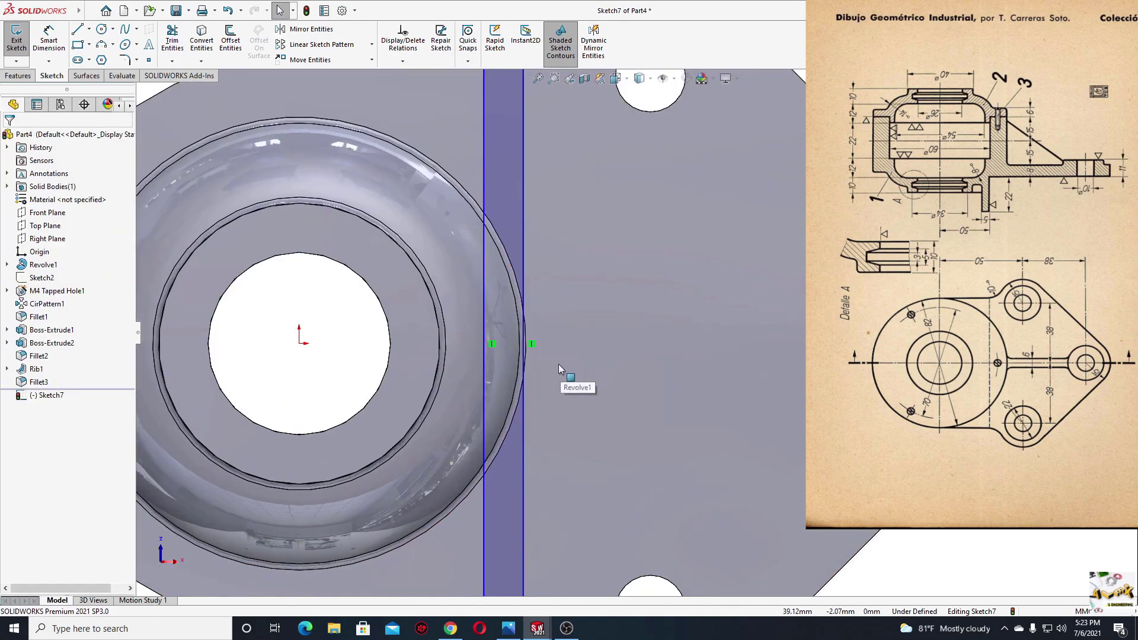
pyautogui.scroll(-3, 537, 357)
pyautogui.click(536, 341)
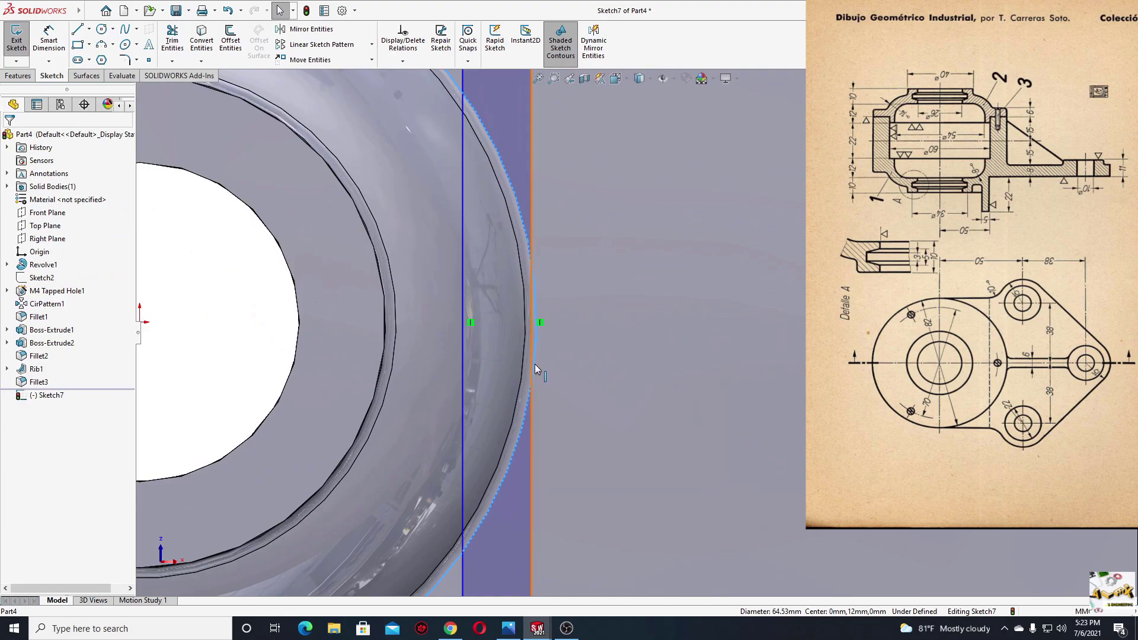
pyautogui.keyDown('ctrl'); pyautogui.click(533, 383); pyautogui.keyUp('ctrl')
pyautogui.click(568, 328)
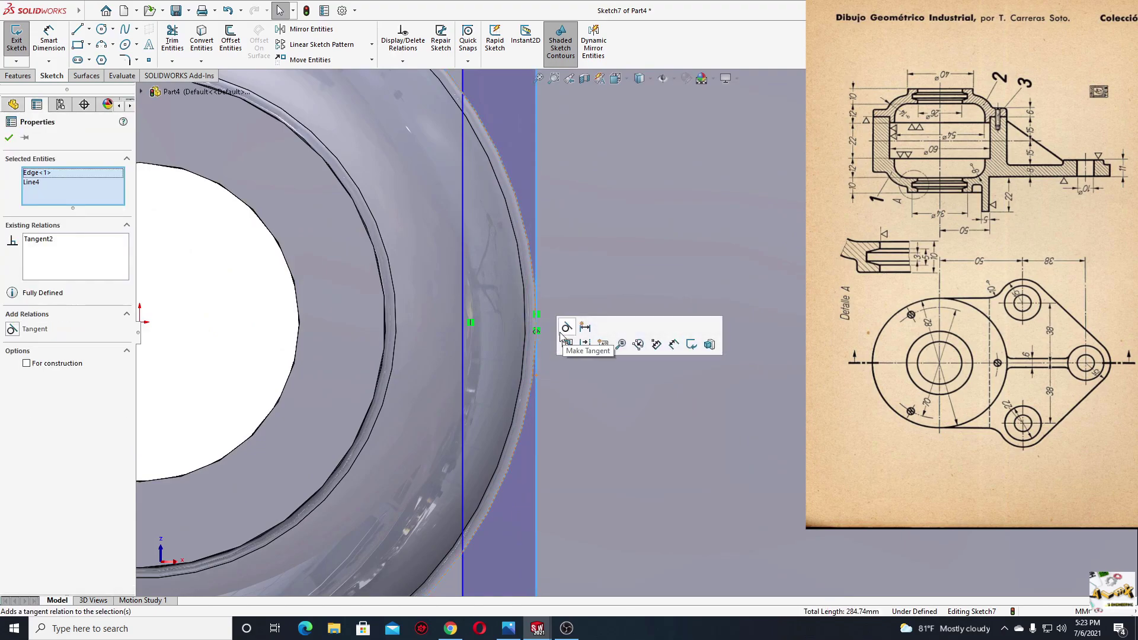
pyautogui.scroll(5, 556, 406)
pyautogui.click(314, 148)
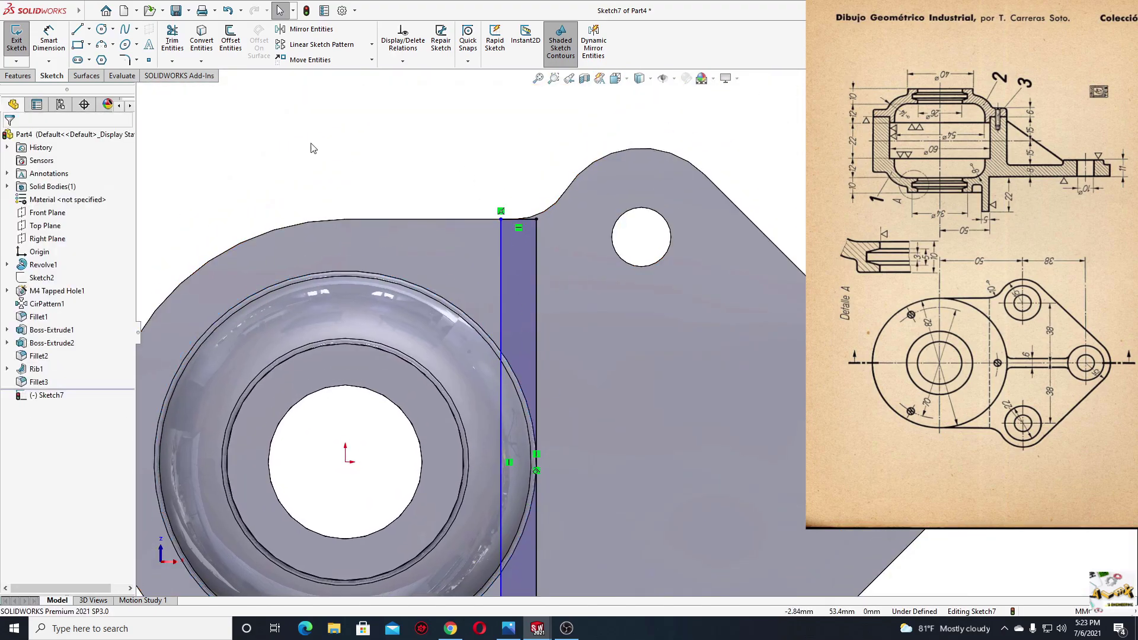
# Dimension the rectangle's top line 5.00 mm wide, fully defining the sketch.
pyautogui.click(58, 40)
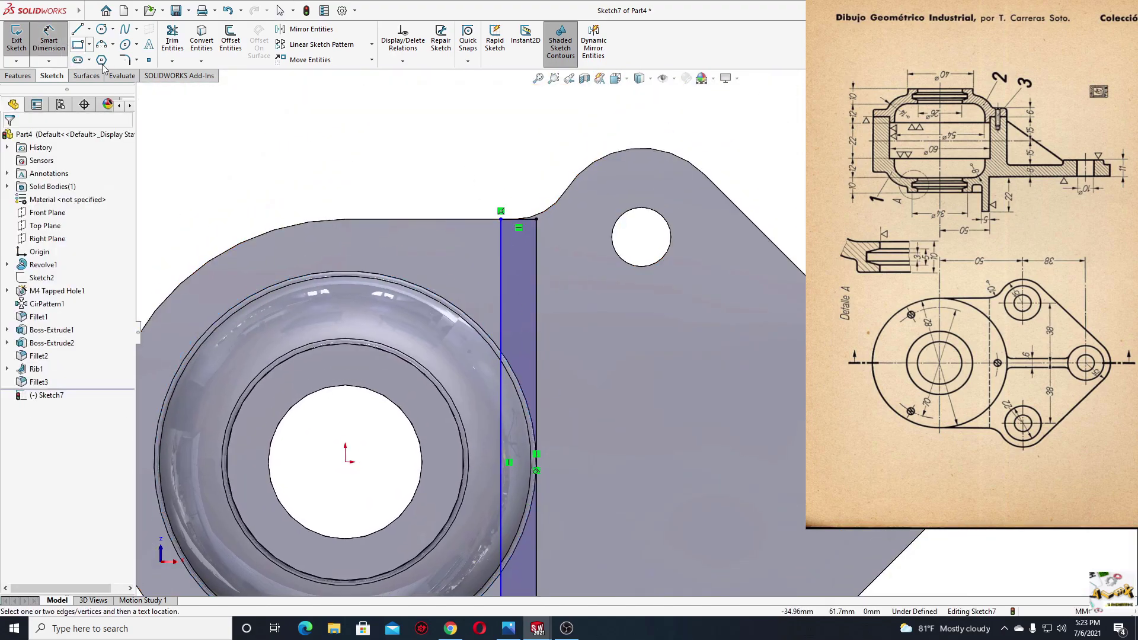
pyautogui.click(520, 220)
pyautogui.click(526, 182)
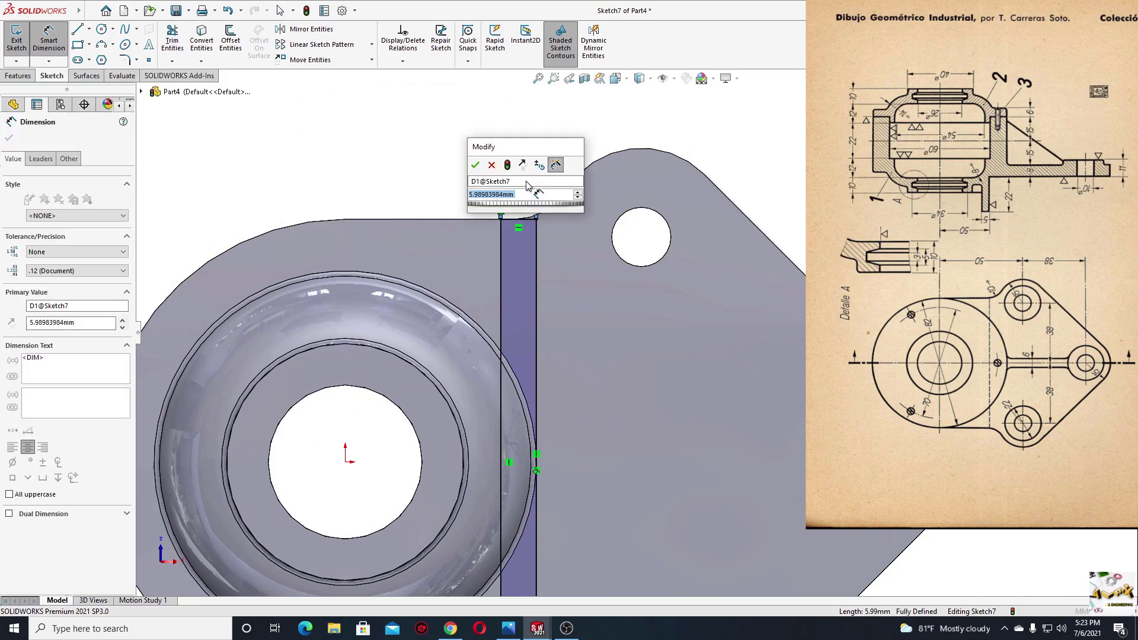
pyautogui.write('5')
pyautogui.press('Return')
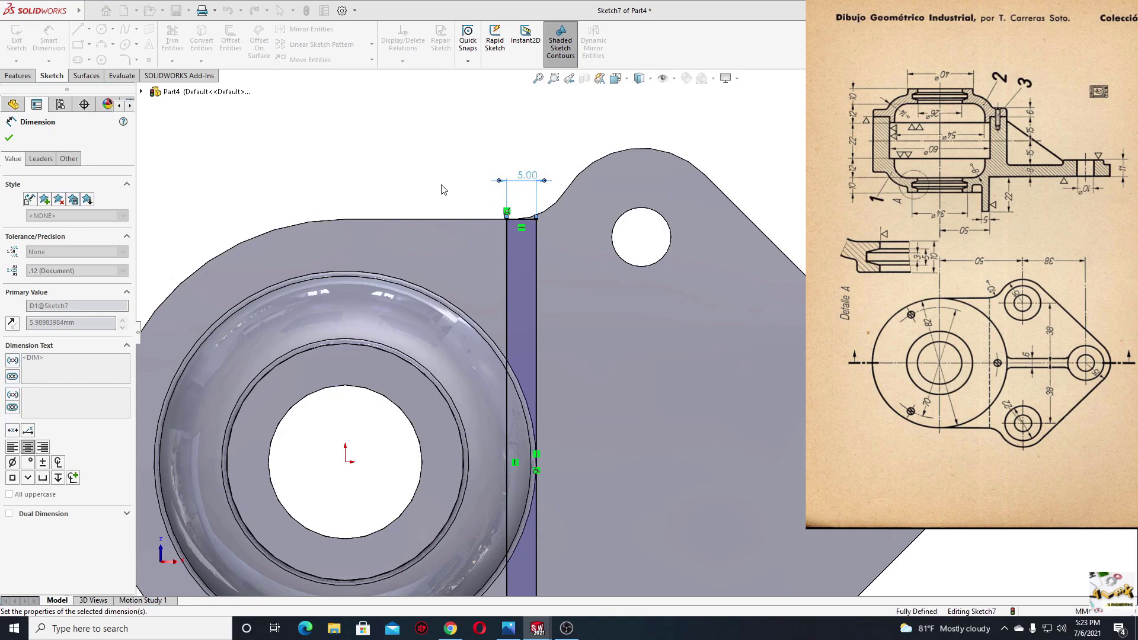
pyautogui.press('Escape')
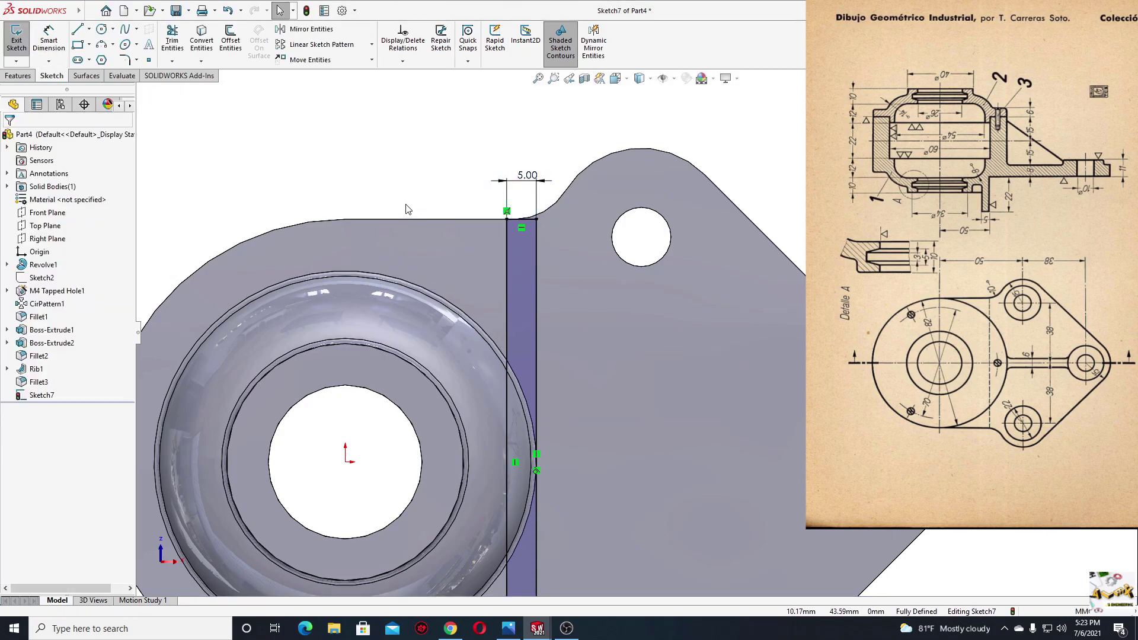
# Zoom and pan the view, then bring up the Features commands.
pyautogui.scroll(1, 407, 209)
pyautogui.scroll(2, 428, 211)
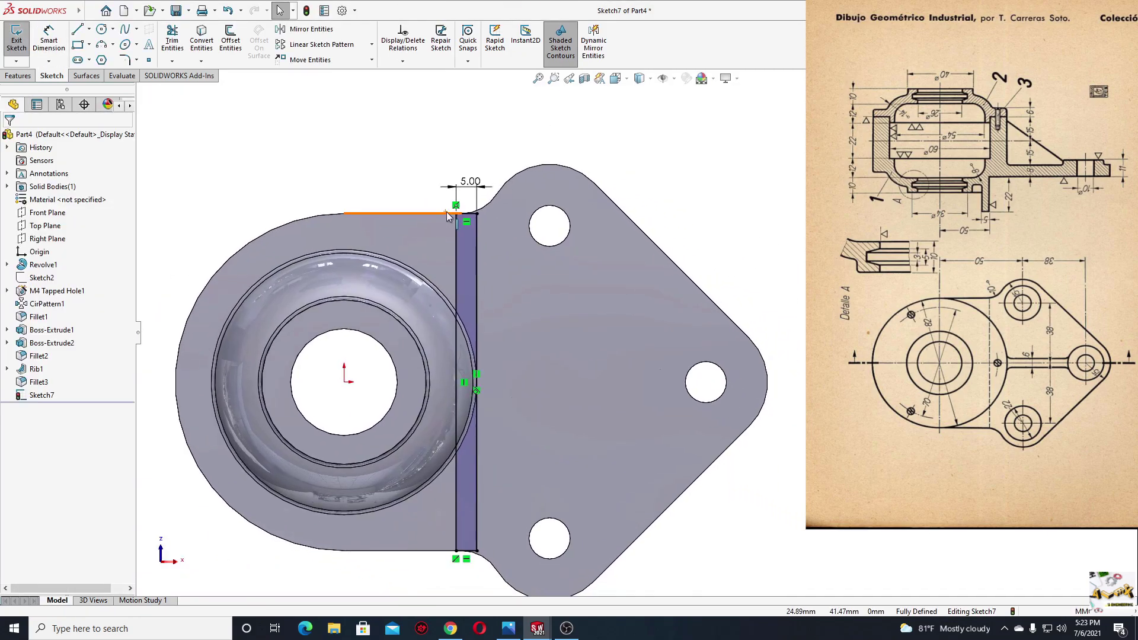
pyautogui.keyDown('ctrl'); pyautogui.moveTo(448, 216); pyautogui.dragTo(458, 239, button='middle'); pyautogui.keyUp('ctrl')
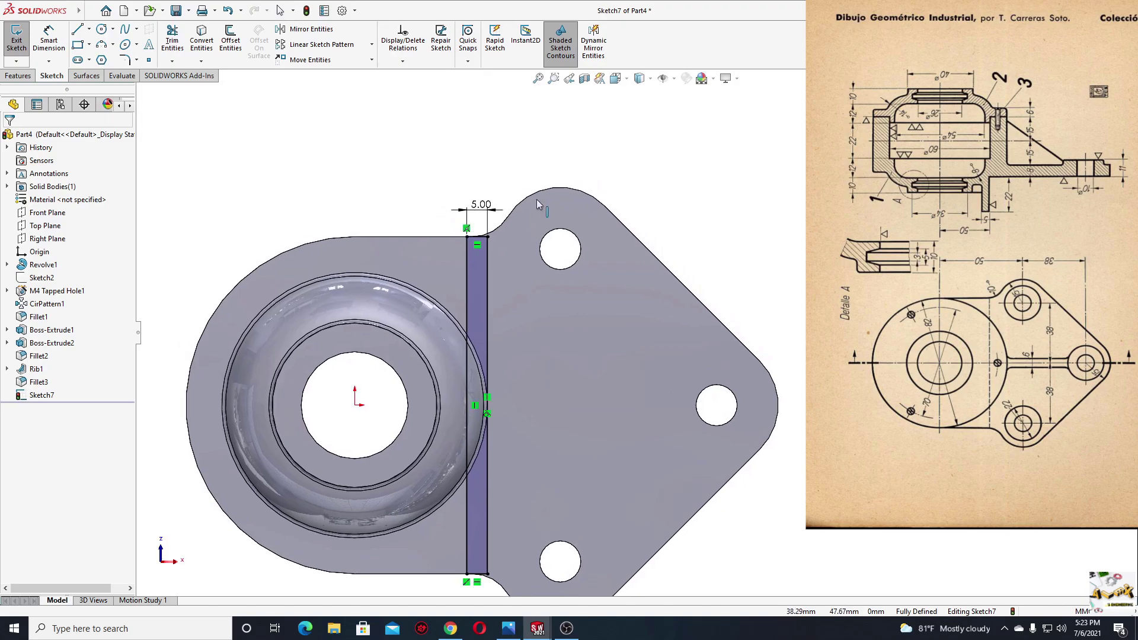
pyautogui.click(14, 76)
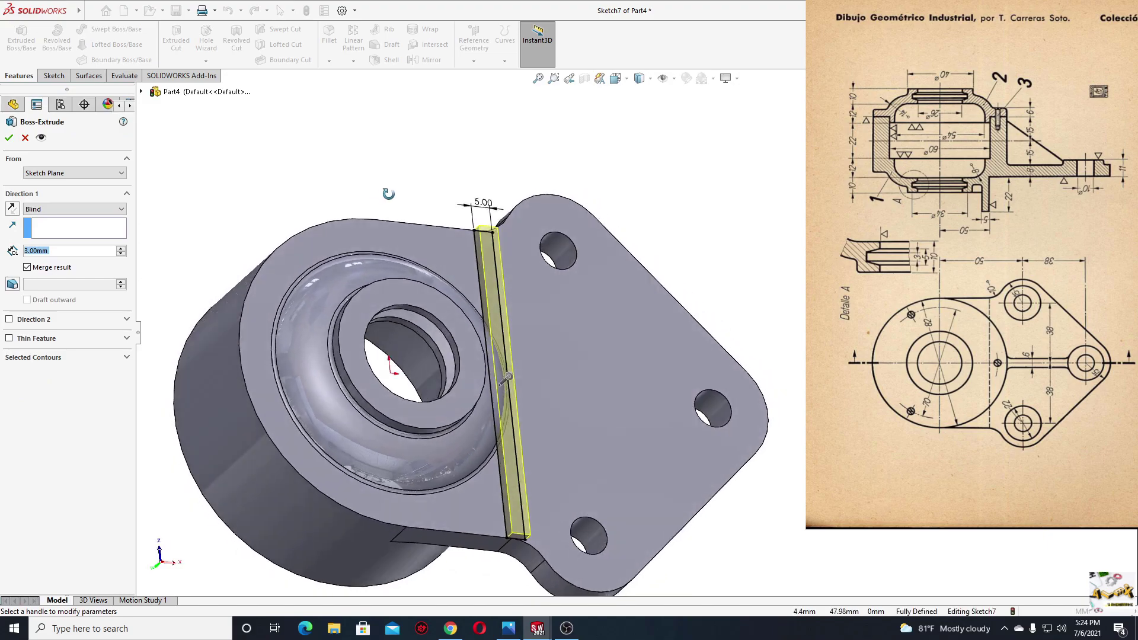
# Extrude the 5 mm strip 22 mm Blind as Boss-Extrude3 and orbit to inspect it.
pyautogui.write('22')
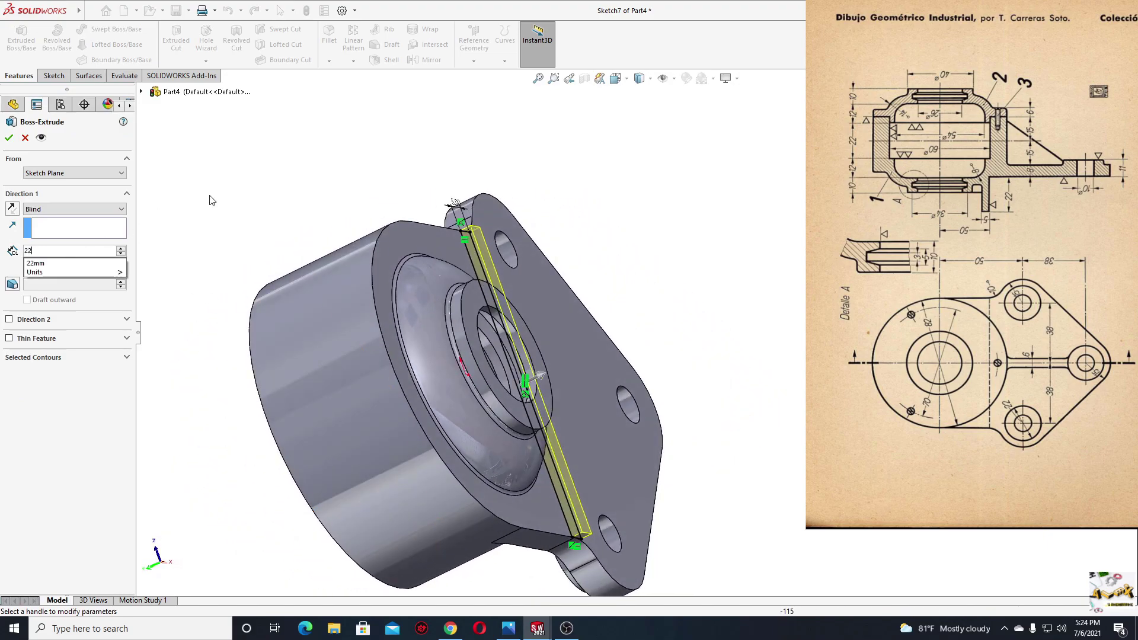
pyautogui.press('Return')
pyautogui.click(7, 141)
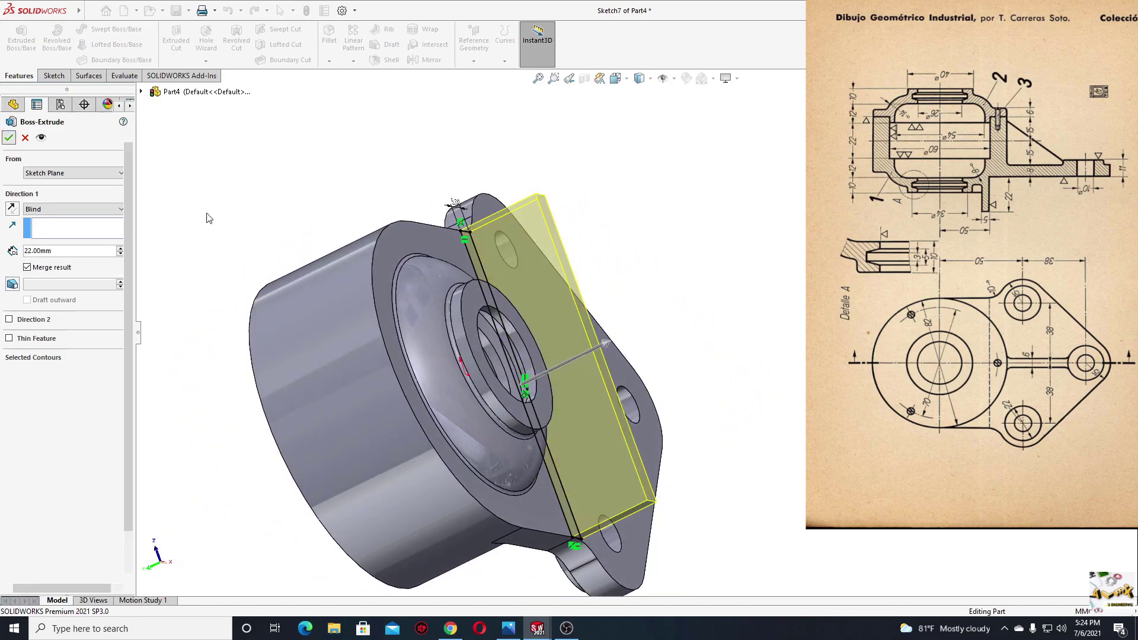
pyautogui.moveTo(241, 224)
pyautogui.mouseDown(button='middle')
pyautogui.moveTo(266, 213)
pyautogui.moveTo(218, 140)
pyautogui.moveTo(241, 231)
pyautogui.moveTo(224, 259)
pyautogui.moveTo(187, 265)
pyautogui.moveTo(223, 330)
pyautogui.moveTo(356, 394)
pyautogui.moveTo(575, 425)
pyautogui.moveTo(382, 471)
pyautogui.moveTo(442, 454)
pyautogui.mouseUp(button='middle')
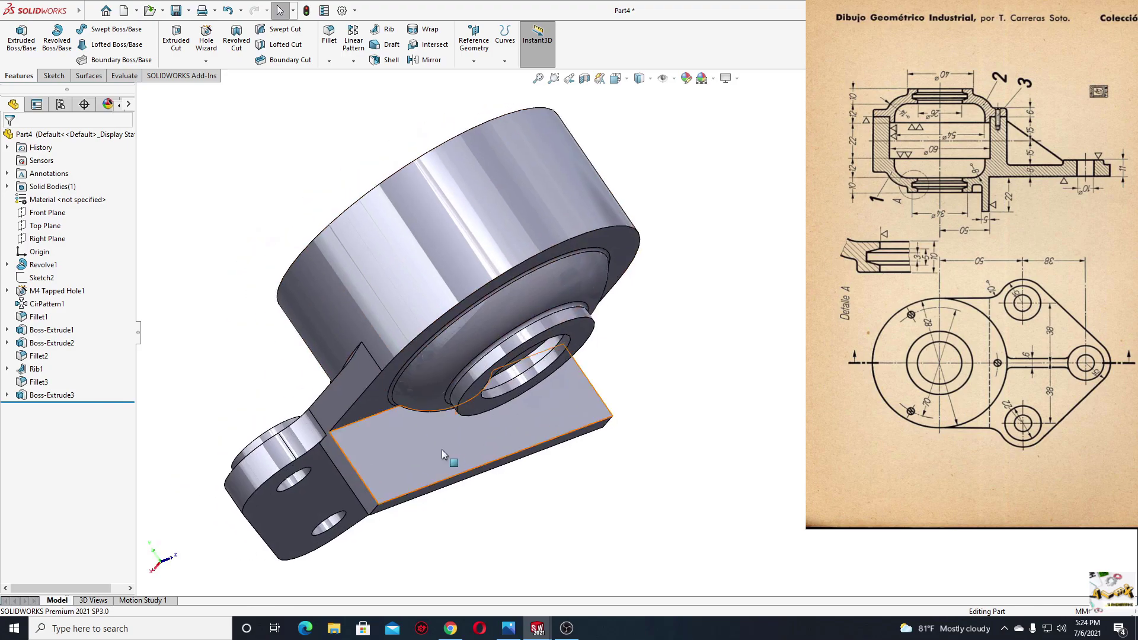
pyautogui.hotkey('alt', 'Tab')
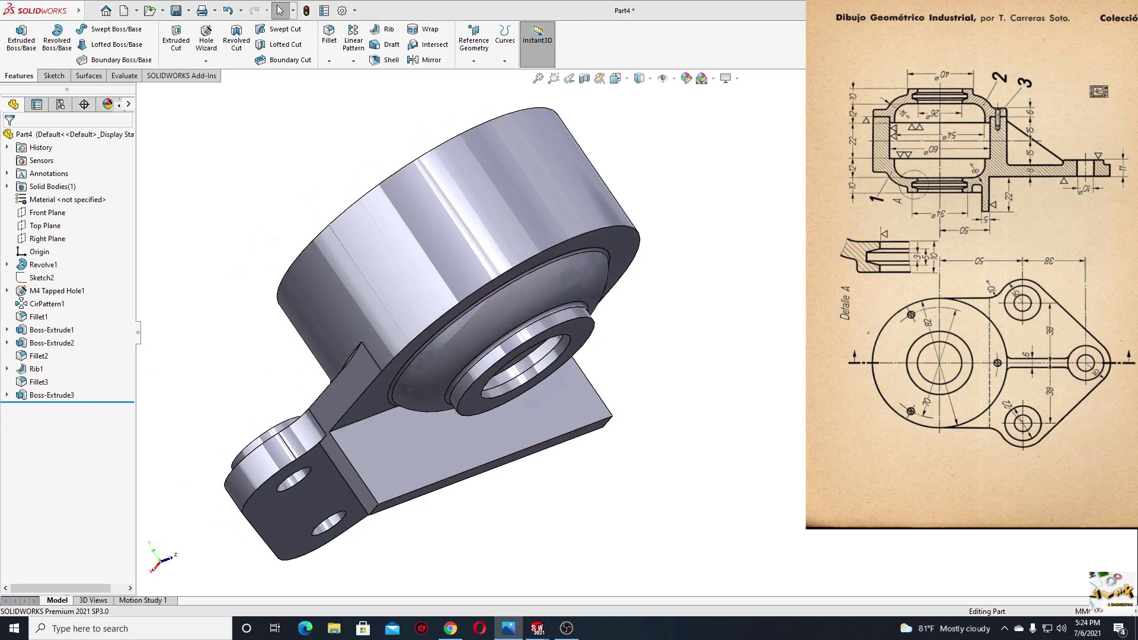
# Orbit the part to a top-down view of its top and bore.
pyautogui.moveTo(287, 363)
pyautogui.mouseDown(button='middle')
pyautogui.moveTo(178, 355)
pyautogui.moveTo(376, 478)
pyautogui.moveTo(468, 448)
pyautogui.moveTo(474, 475)
pyautogui.moveTo(483, 465)
pyautogui.moveTo(409, 469)
pyautogui.moveTo(498, 486)
pyautogui.mouseUp(button='middle')
pyautogui.moveTo(326, 493)
pyautogui.mouseDown(button='middle')
pyautogui.moveTo(330, 471)
pyautogui.moveTo(310, 451)
pyautogui.moveTo(357, 430)
pyautogui.mouseUp(button='middle')
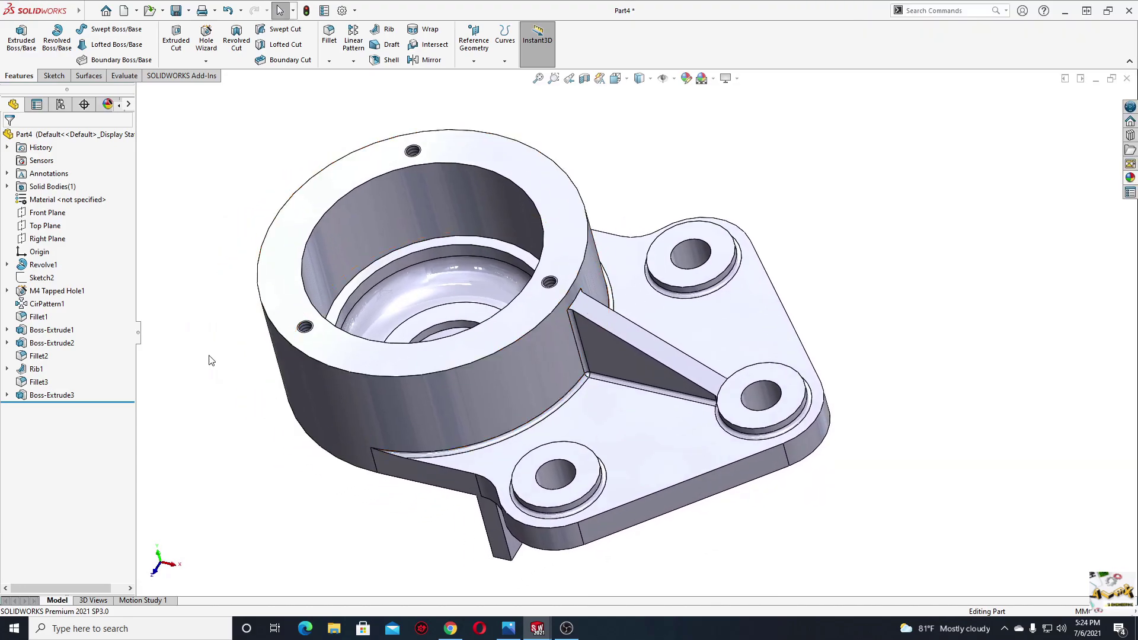
# Make an assembly from the part, saving it as 'Part 2 base'.
pyautogui.moveTo(78, 11)
pyautogui.click(90, 11)
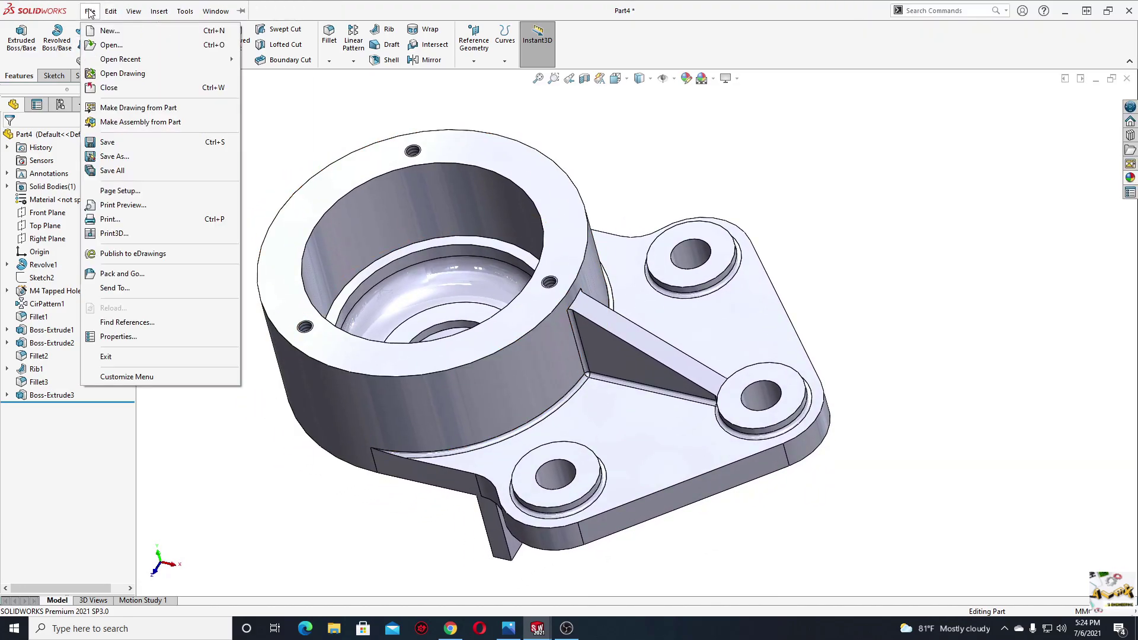
pyautogui.click(119, 122)
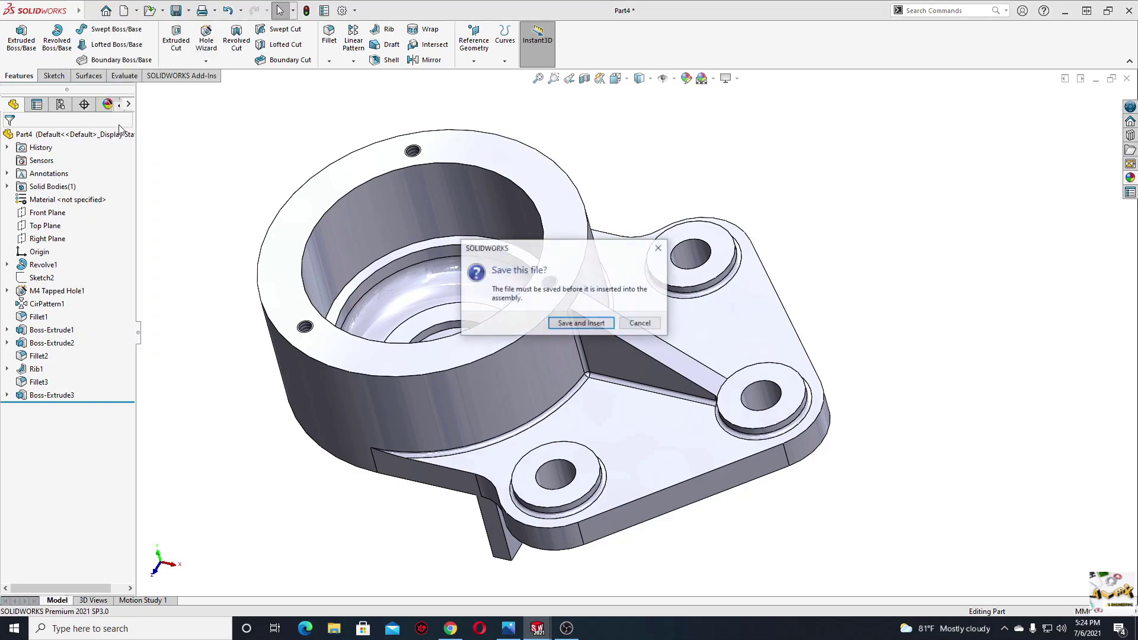
pyautogui.click(595, 328)
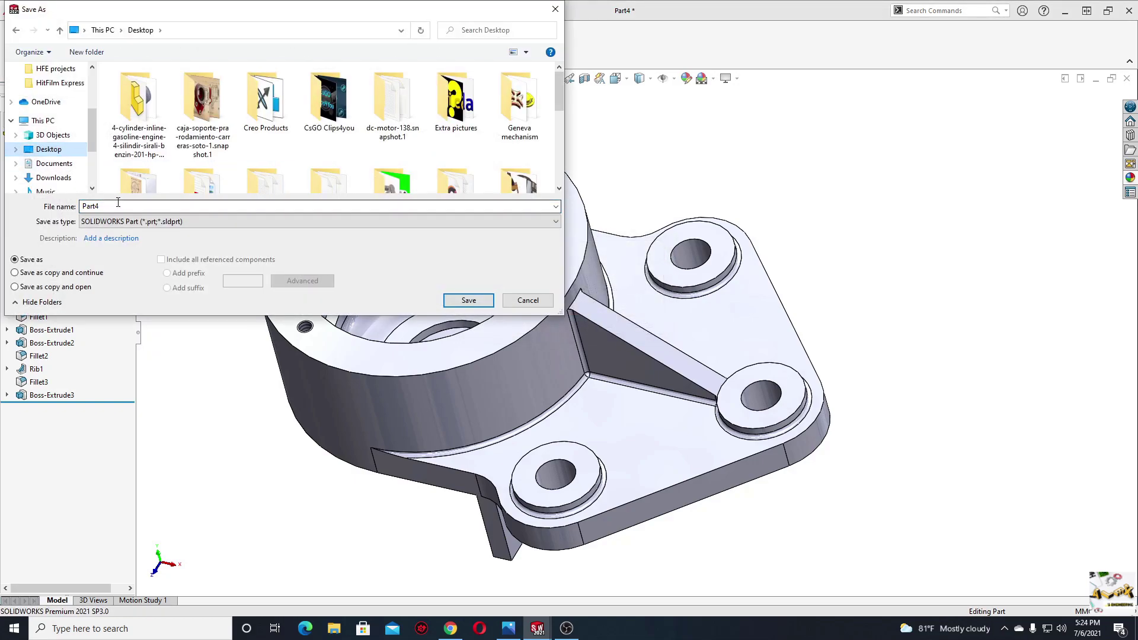
pyautogui.write('Par')
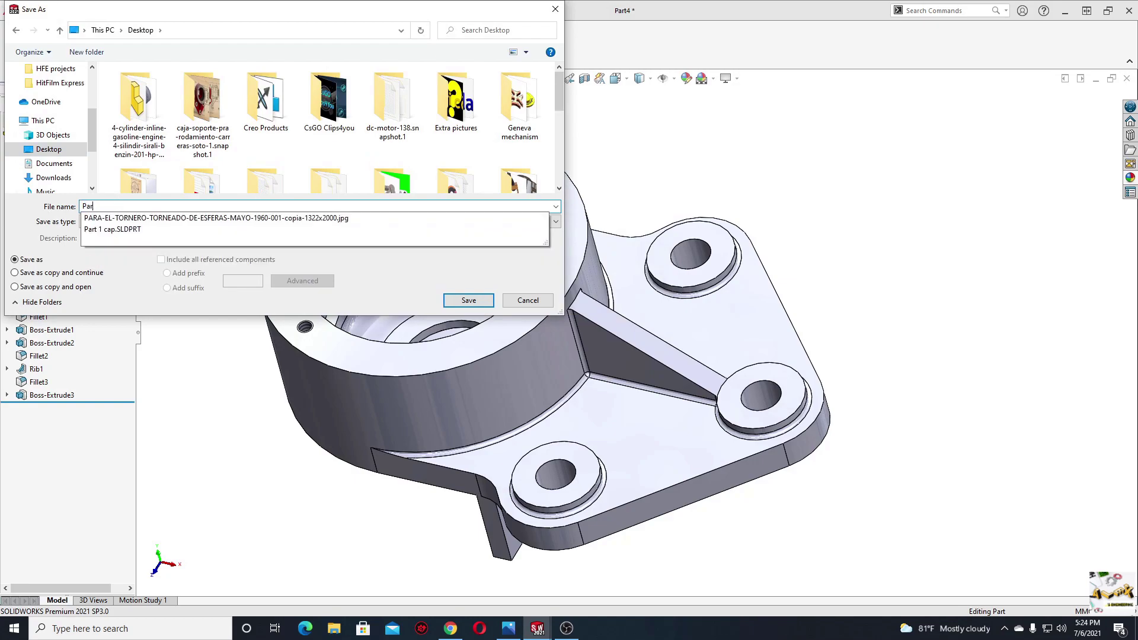
pyautogui.write('t 2')
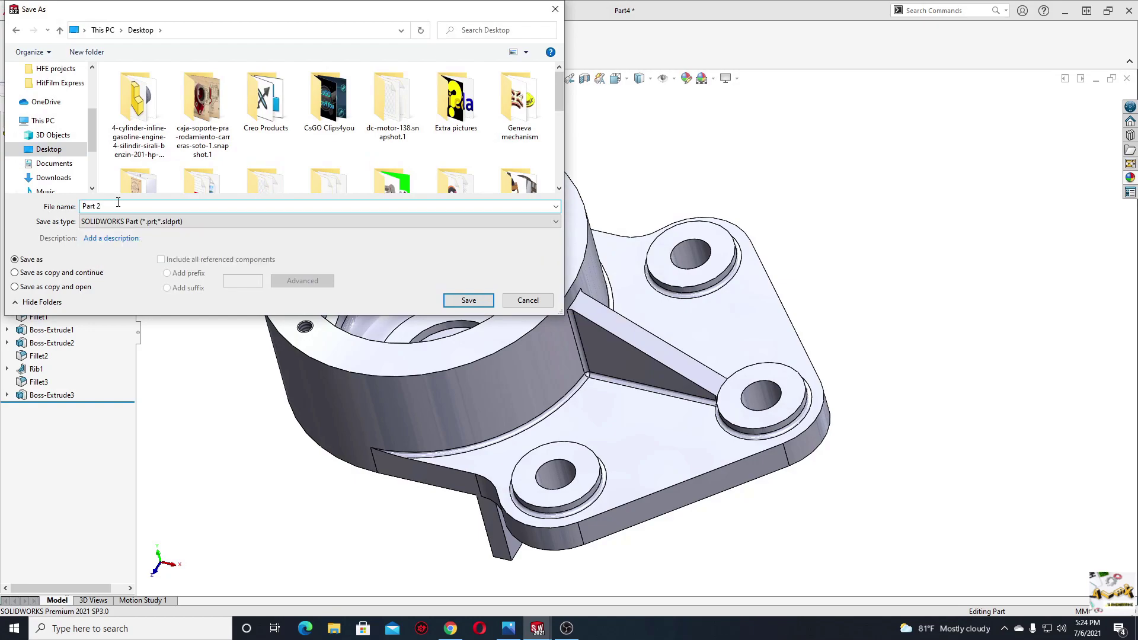
pyautogui.write('e')
pyautogui.press('Return')
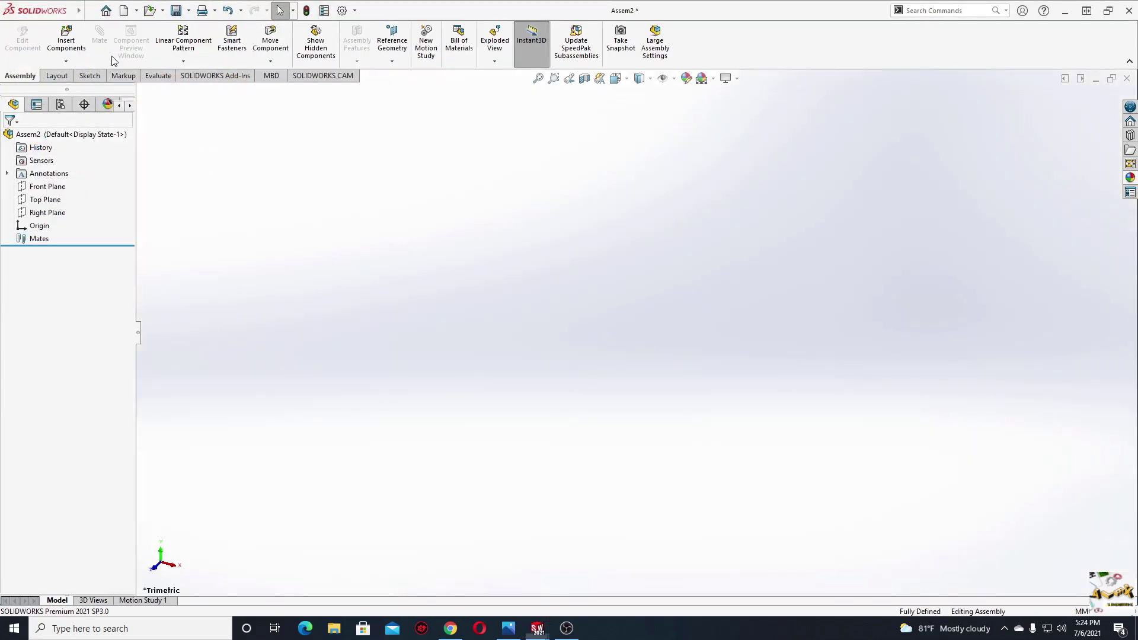
# Insert Part 1 cap and Part 2 base, and apply the Plain White scene.
pyautogui.click(42, 292)
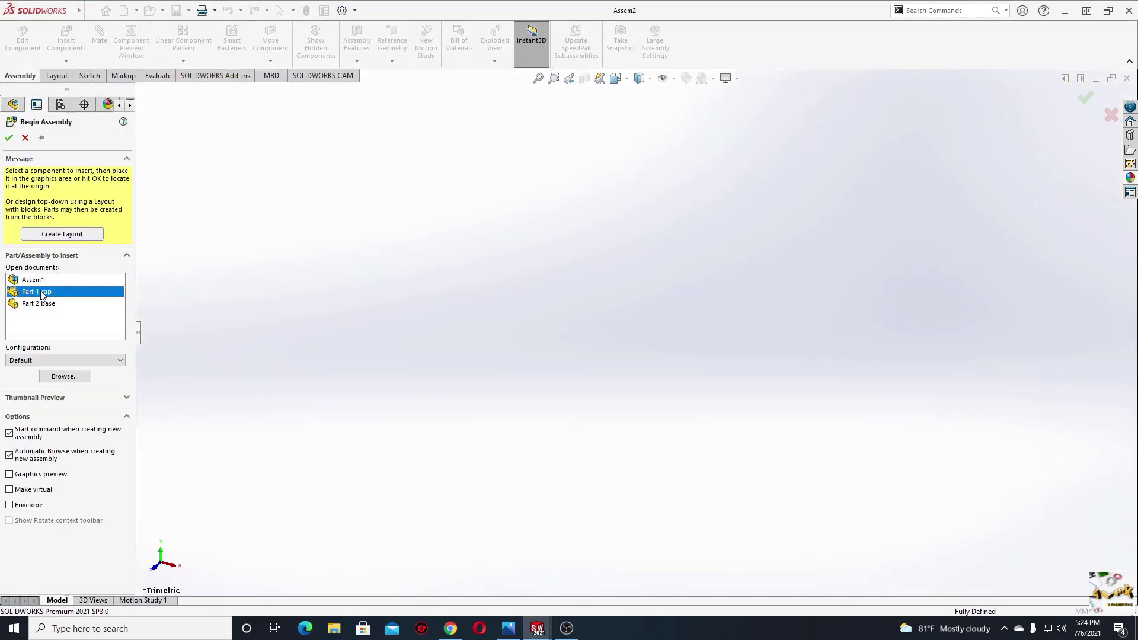
pyautogui.keyDown('ctrl'); pyautogui.click(37, 305); pyautogui.keyUp('ctrl')
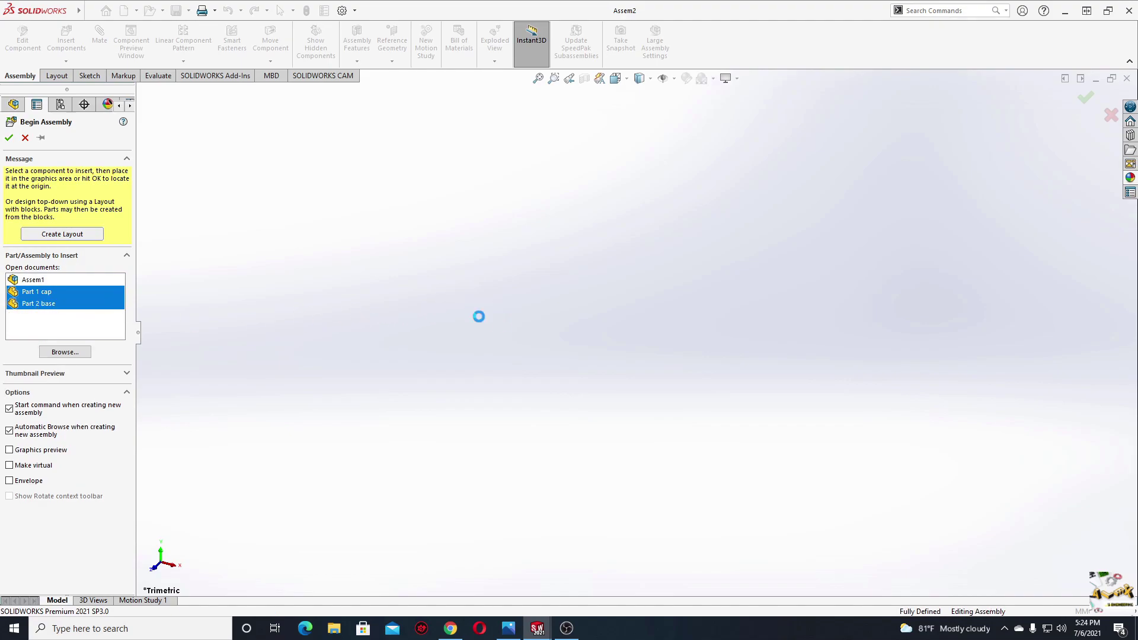
pyautogui.click(328, 339)
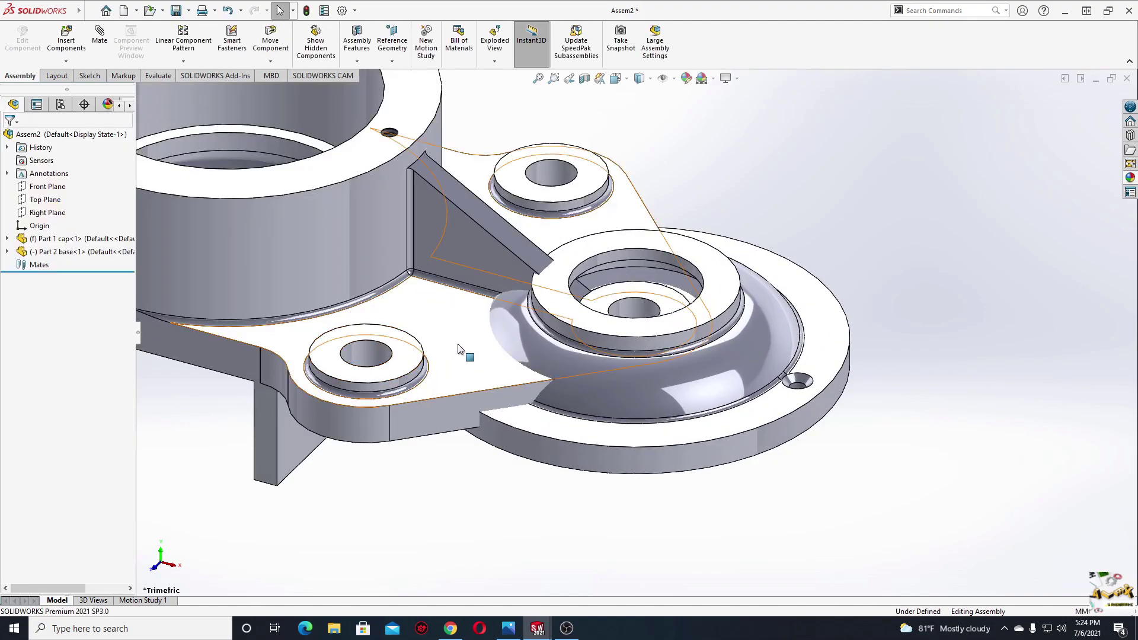
pyautogui.click(458, 349)
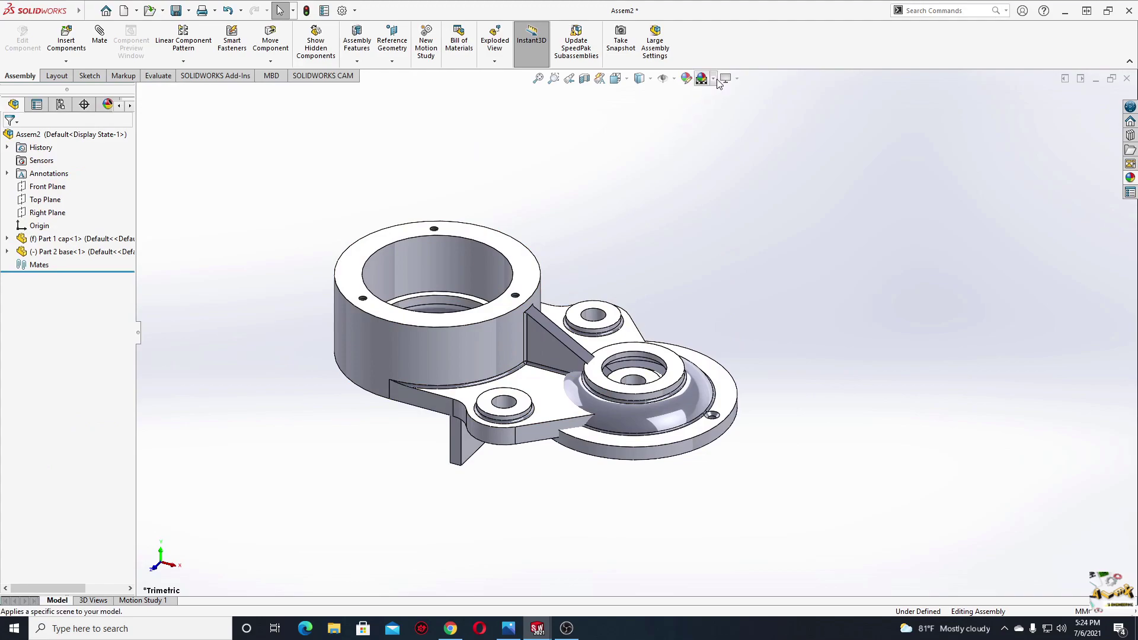
pyautogui.click(714, 78)
pyautogui.click(734, 107)
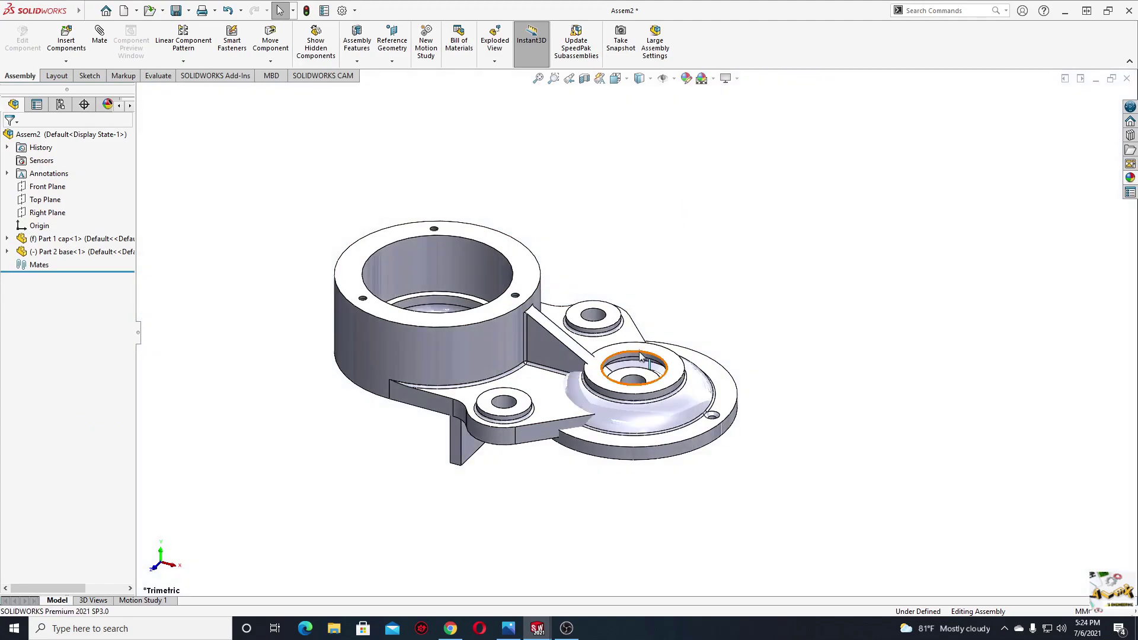
# Float the cap, fix the base, and lift the cap up off the base.
pyautogui.rightClick(723, 398)
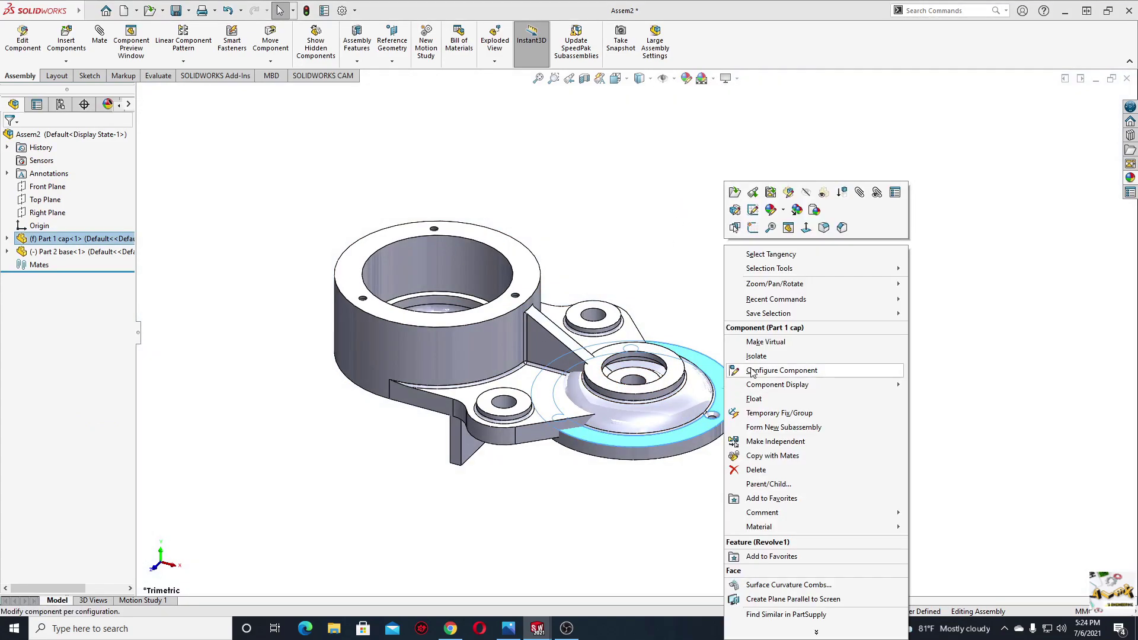
pyautogui.click(755, 399)
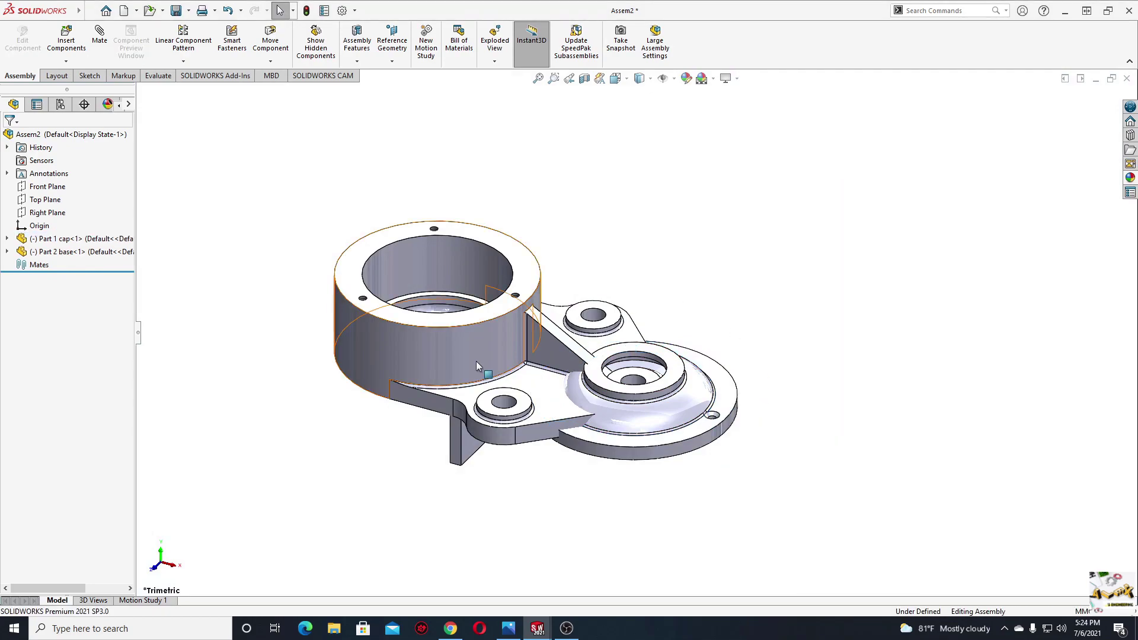
pyautogui.rightClick(365, 354)
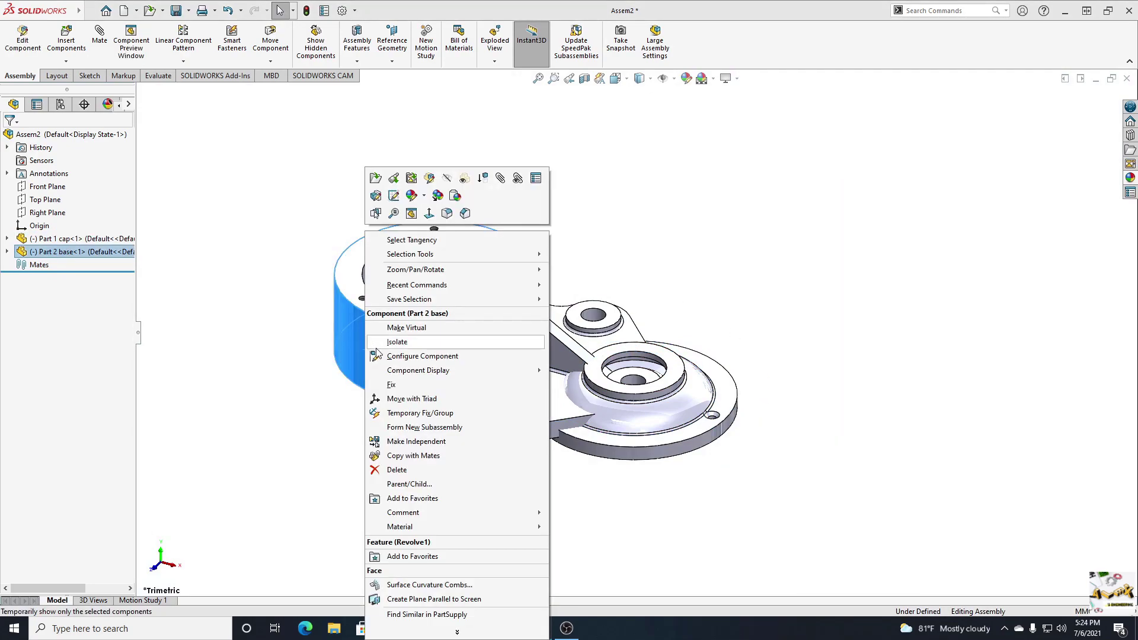
pyautogui.click(392, 385)
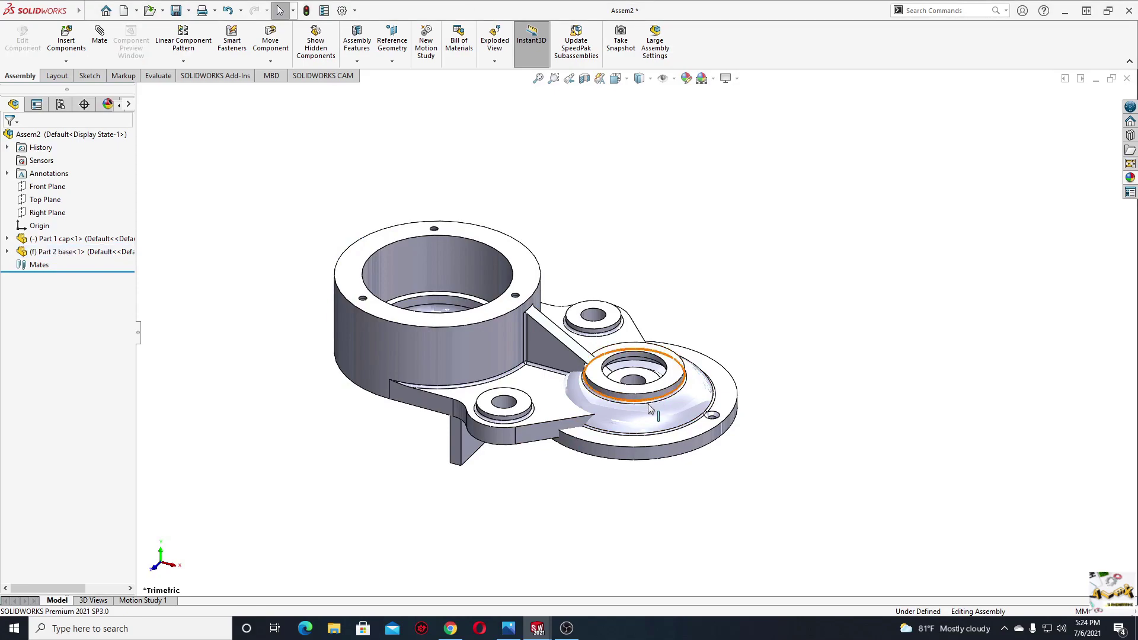
pyautogui.moveTo(631, 385)
pyautogui.mouseDown()
pyautogui.moveTo(586, 278)
pyautogui.moveTo(368, 191)
pyautogui.mouseUp()
# Mate the cap's cylindrical face concentric with the base bore.
pyautogui.click(404, 269)
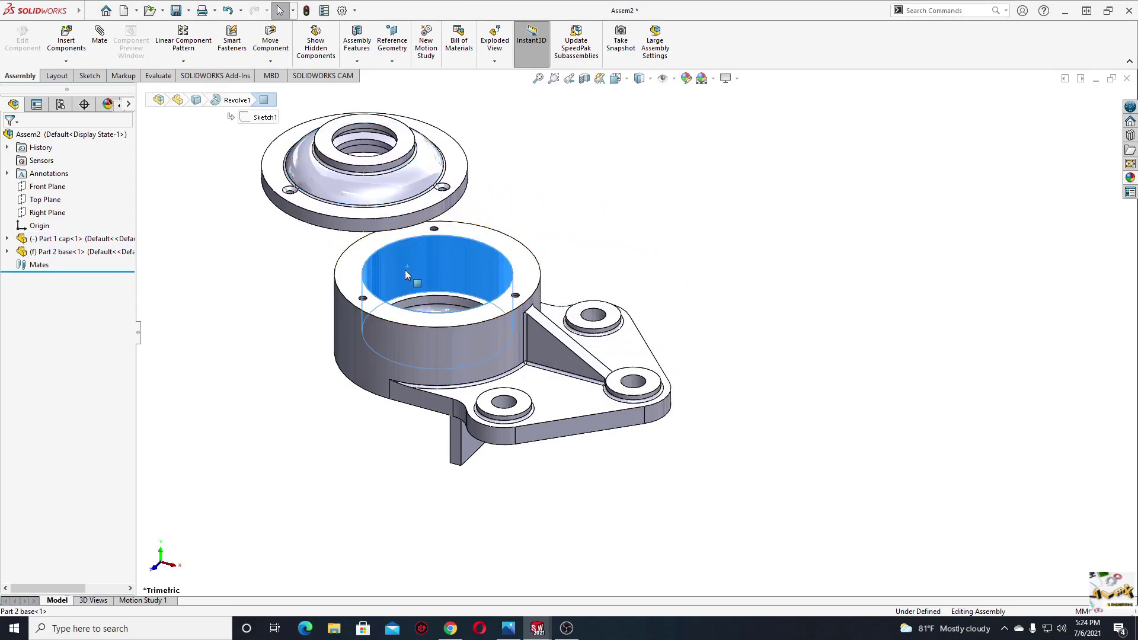
pyautogui.keyDown('ctrl'); pyautogui.click(363, 228); pyautogui.keyUp('ctrl')
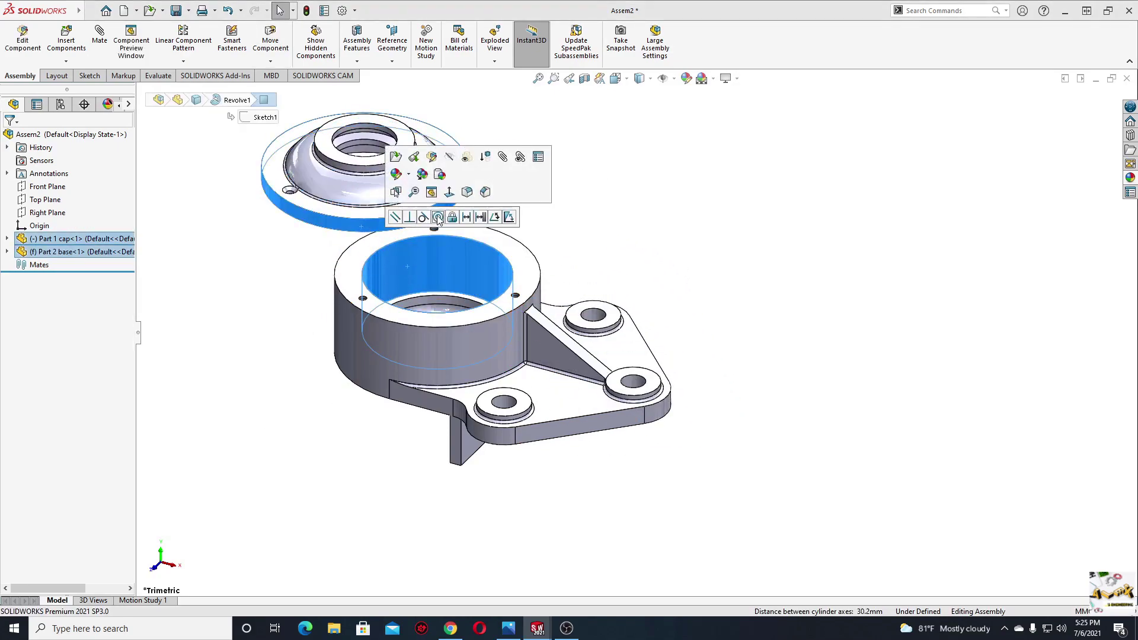
pyautogui.click(442, 218)
pyautogui.click(255, 296)
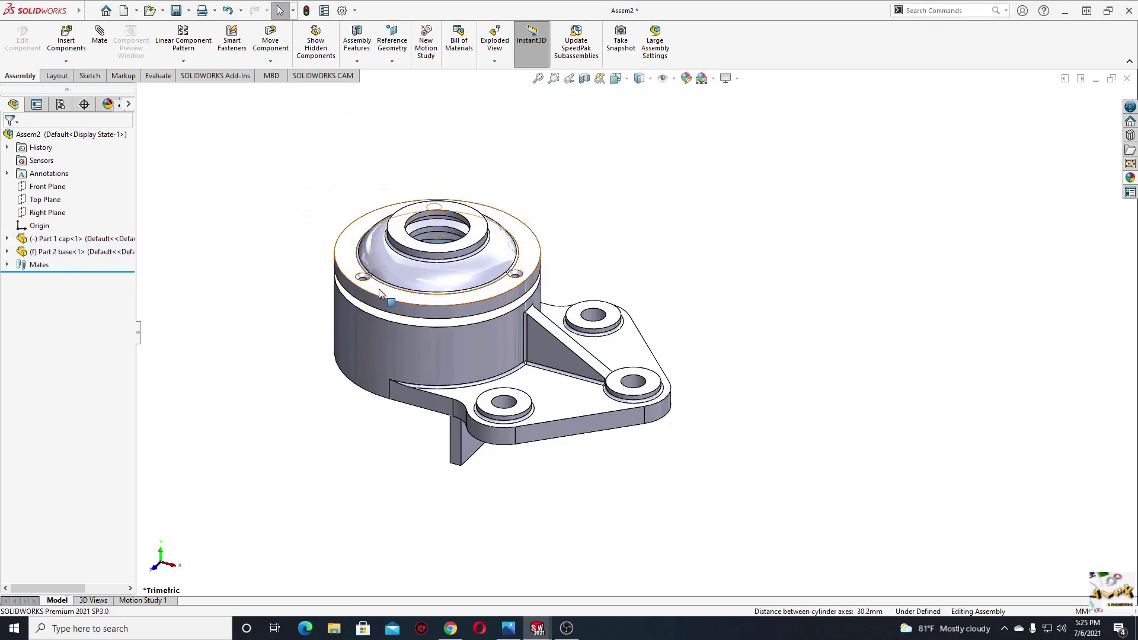
pyautogui.scroll(-5, 388, 303)
pyautogui.moveTo(388, 303); pyautogui.dragTo(436, 222)
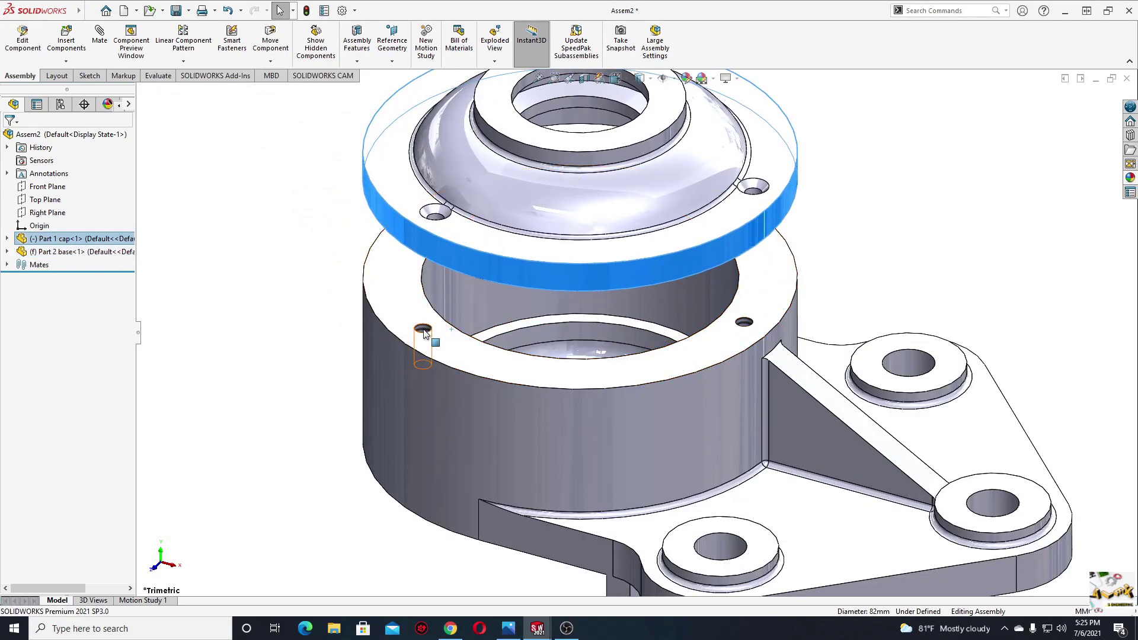
# Align a cap bolt hole concentric with the matching base bolt hole.
pyautogui.keyDown('ctrl'); pyautogui.click(436, 222); pyautogui.keyUp('ctrl')
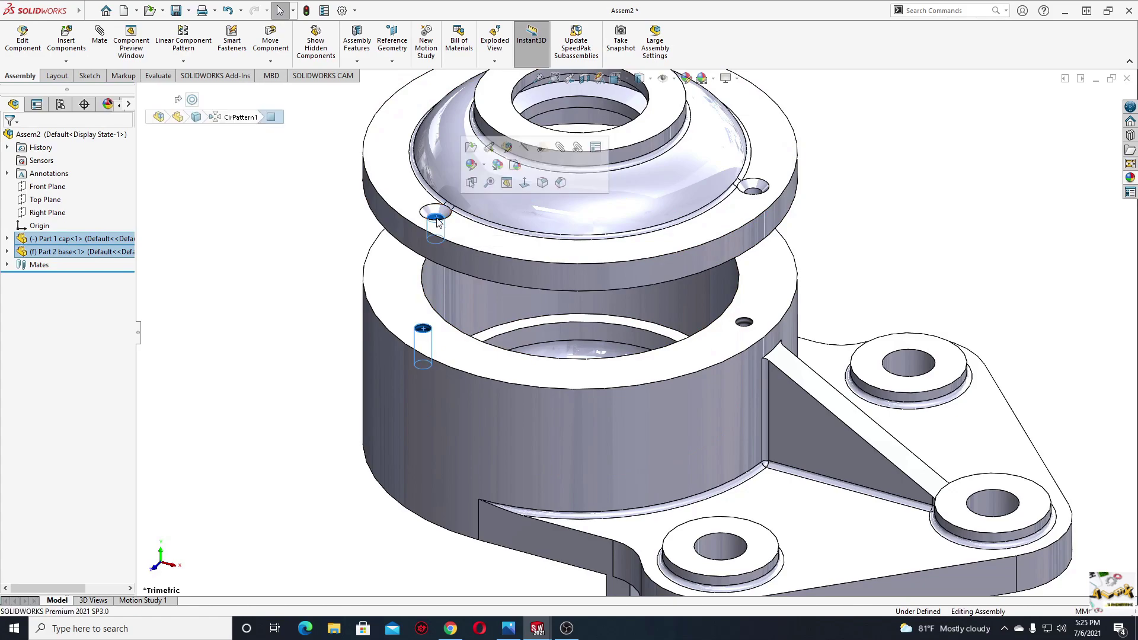
pyautogui.click(512, 175)
pyautogui.moveTo(400, 343); pyautogui.dragTo(409, 385, button='middle')
pyautogui.click(422, 335)
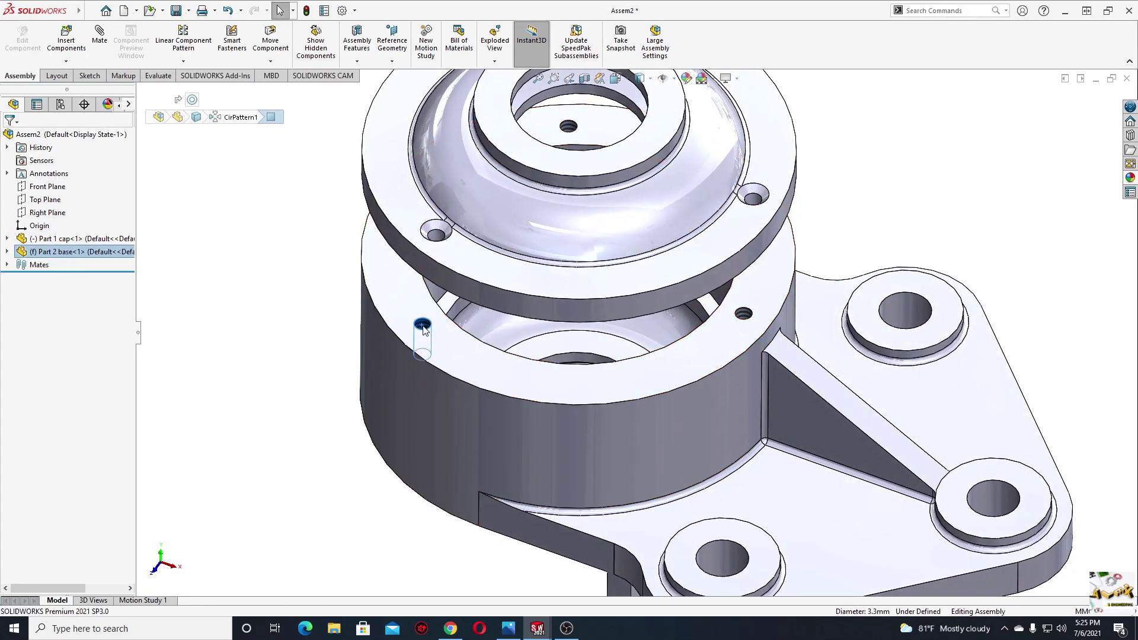
pyautogui.keyDown('ctrl'); pyautogui.click(436, 236); pyautogui.keyUp('ctrl')
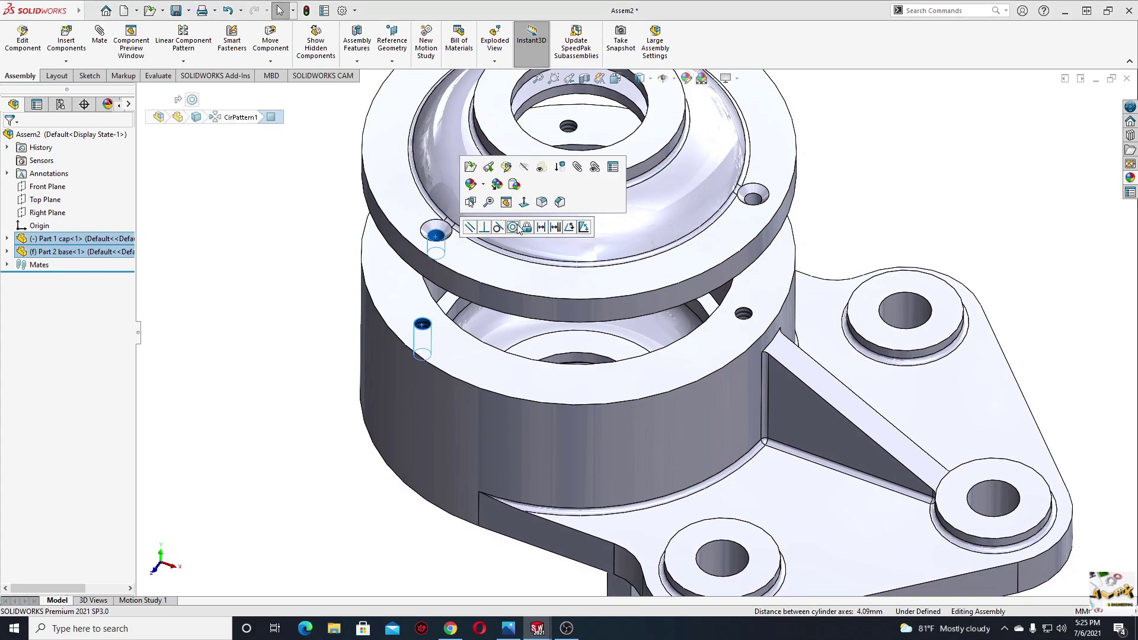
pyautogui.click(514, 227)
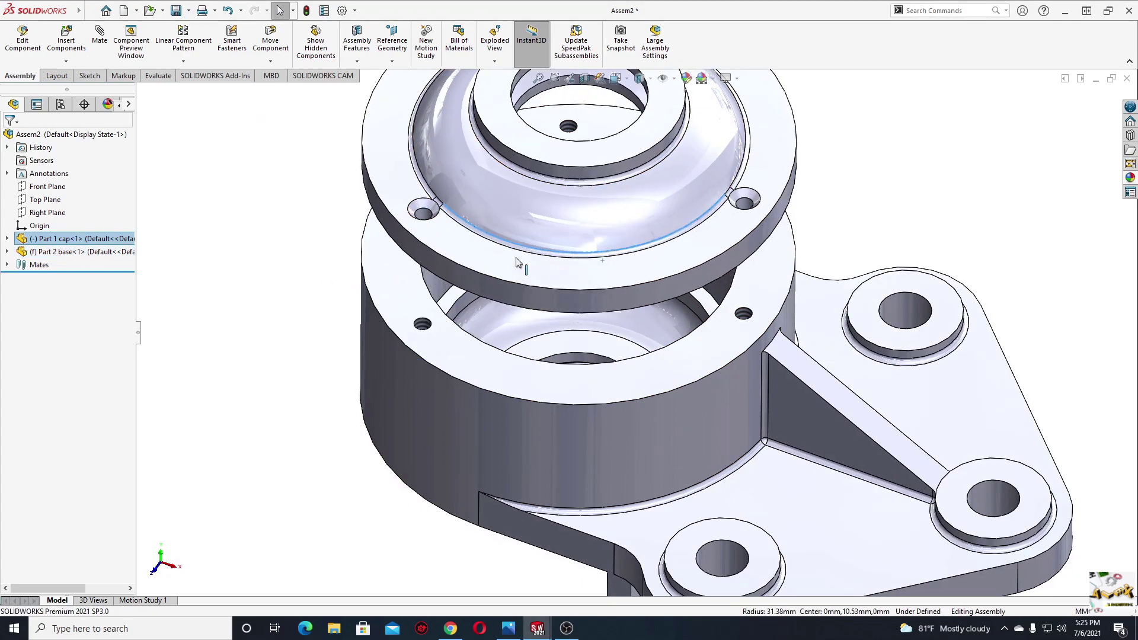
# Mate the cap's bottom face coincident with the base's top face.
pyautogui.click(414, 332)
pyautogui.moveTo(415, 332); pyautogui.dragTo(359, 276, button='middle')
pyautogui.keyDown('ctrl'); pyautogui.click(358, 276); pyautogui.keyUp('ctrl')
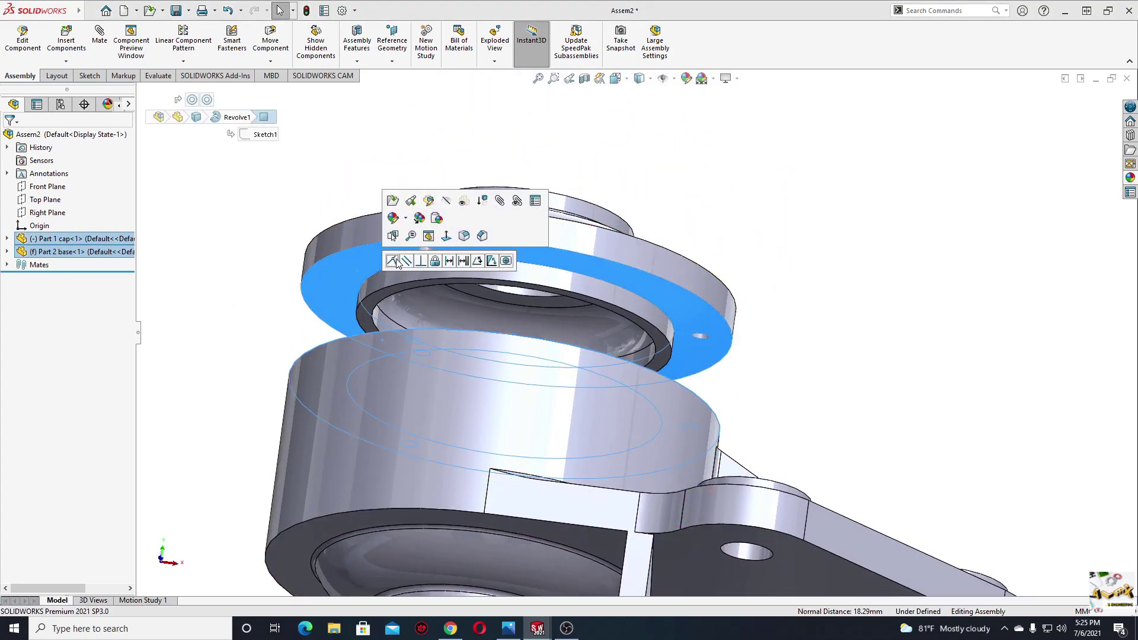
pyautogui.click(392, 261)
pyautogui.click(224, 264)
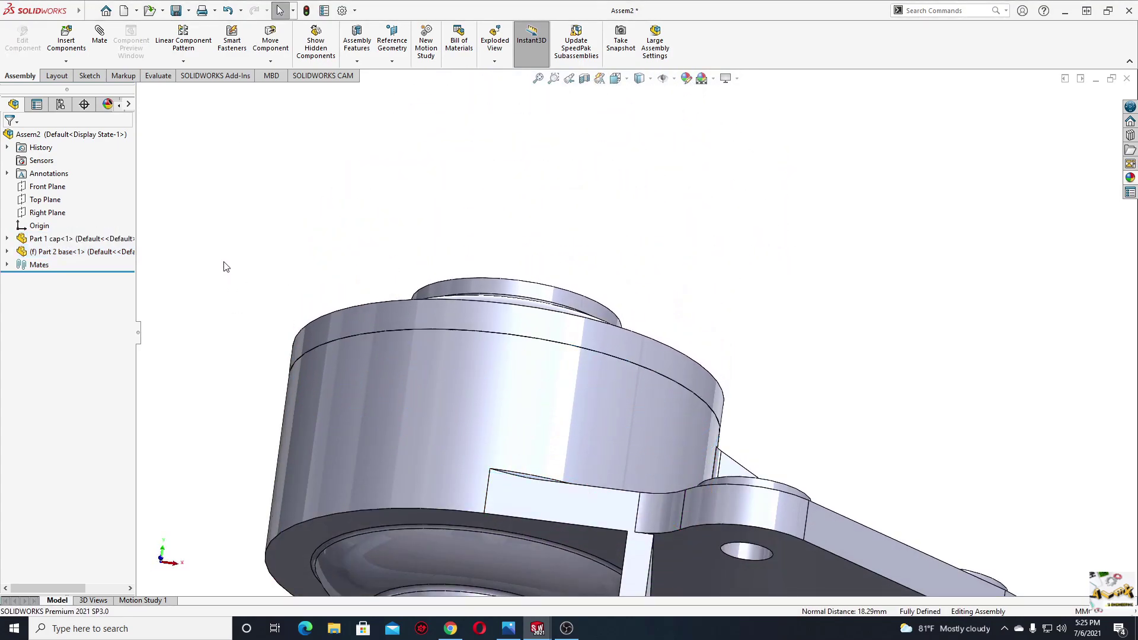
pyautogui.scroll(3, 464, 287)
pyautogui.moveTo(464, 287); pyautogui.dragTo(616, 229, button='middle')
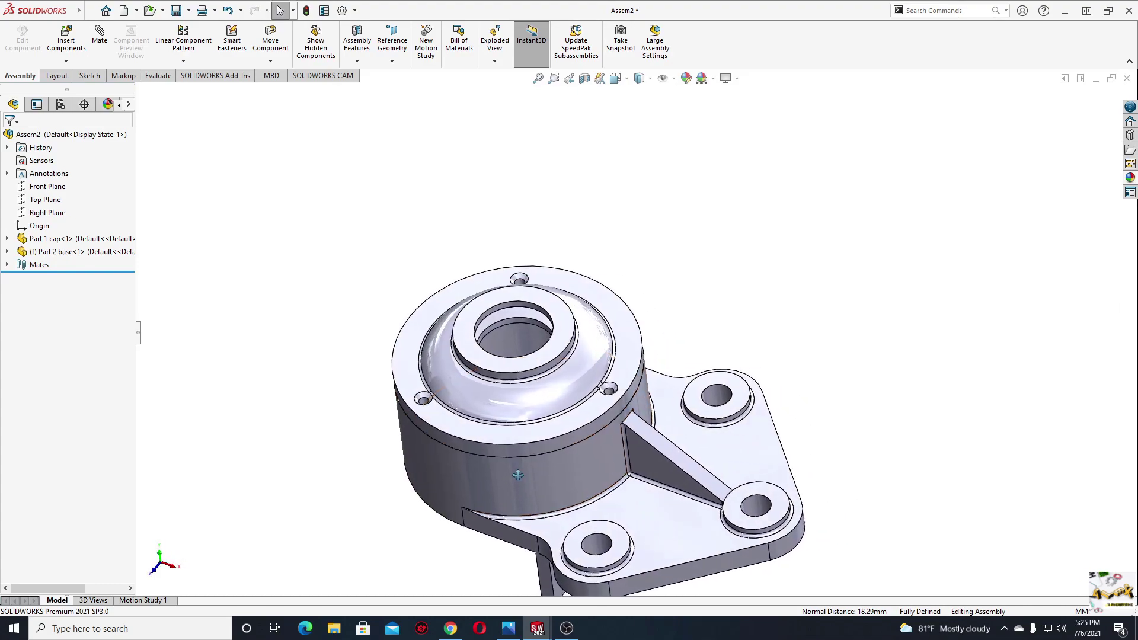
# Section the assembly along the Front Plane, offset 25 mm into it.
pyautogui.click(584, 78)
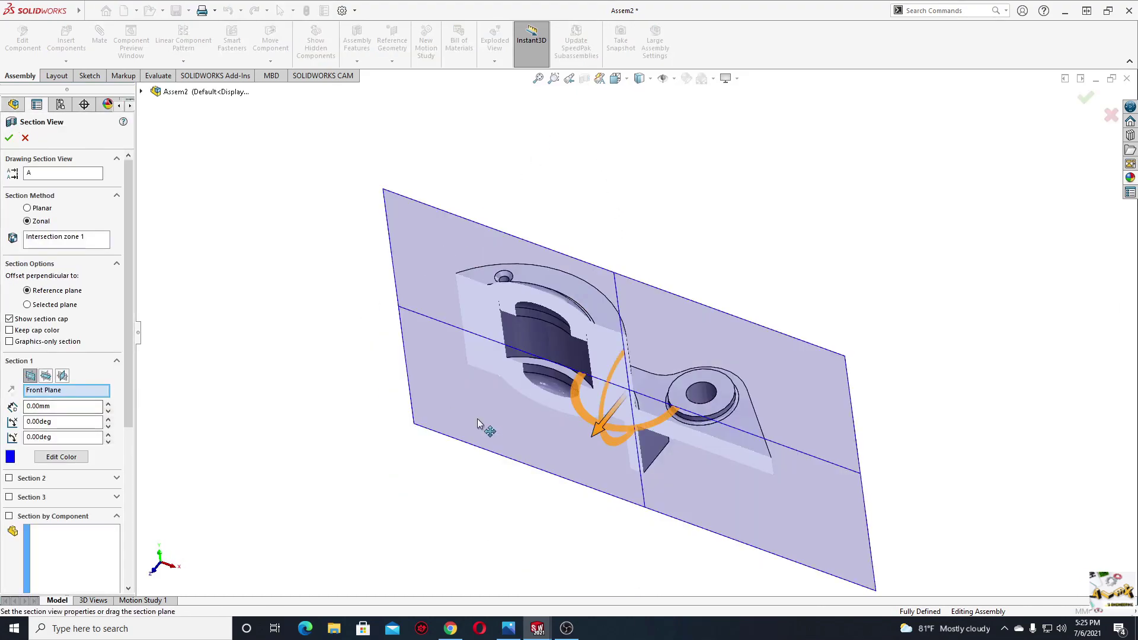
pyautogui.moveTo(596, 429); pyautogui.dragTo(561, 488)
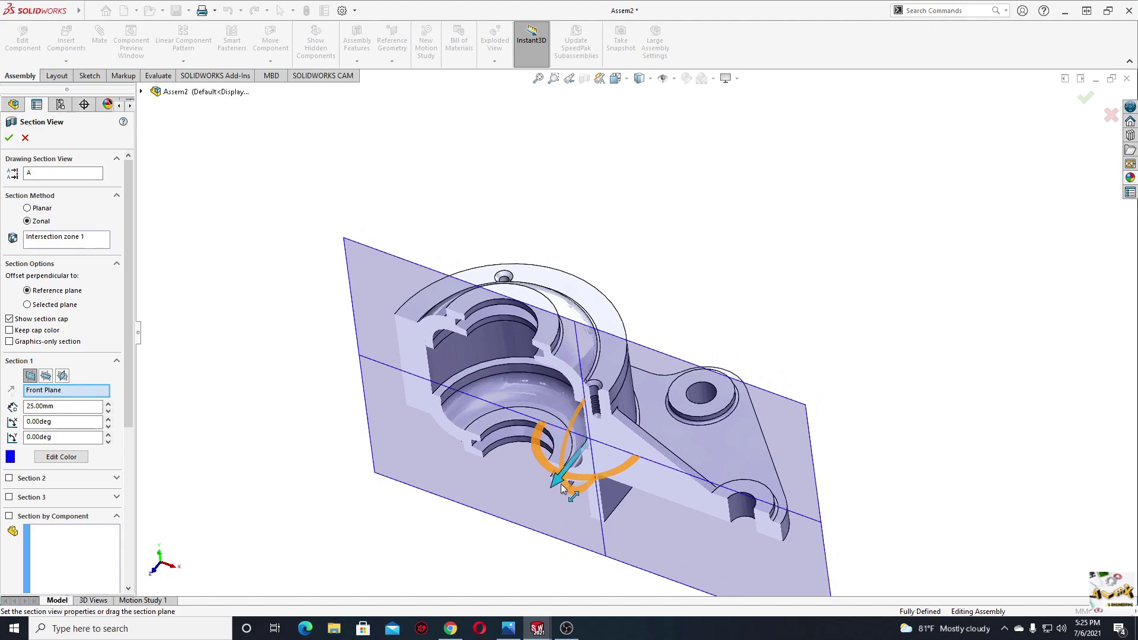
pyautogui.click(9, 139)
pyautogui.moveTo(282, 351); pyautogui.dragTo(449, 377, button='middle')
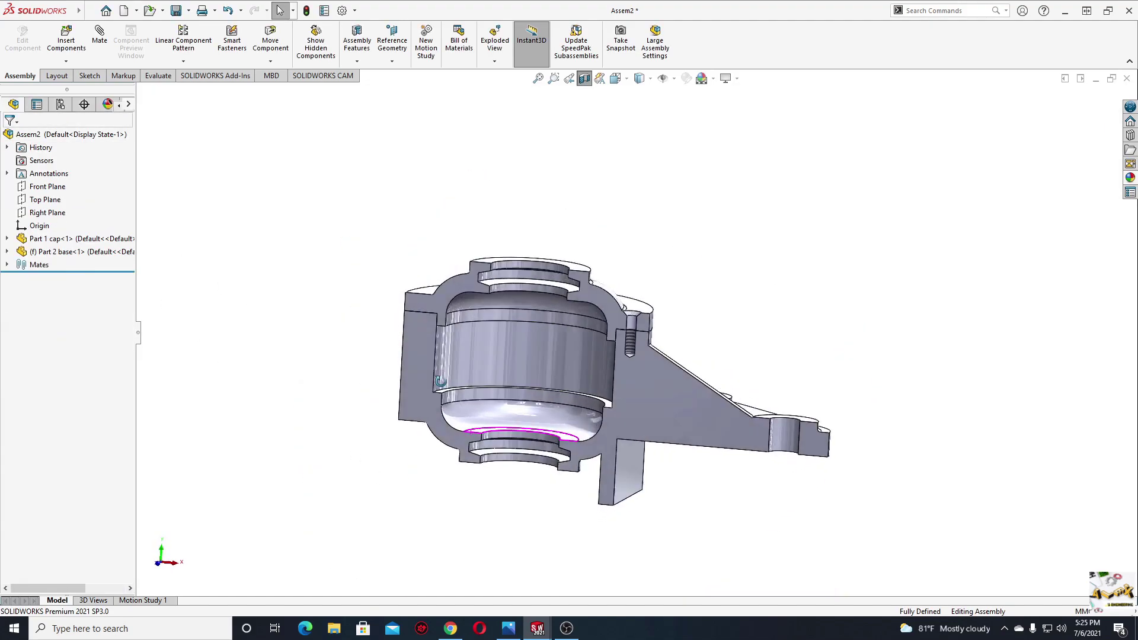
pyautogui.scroll(-1, 468, 374)
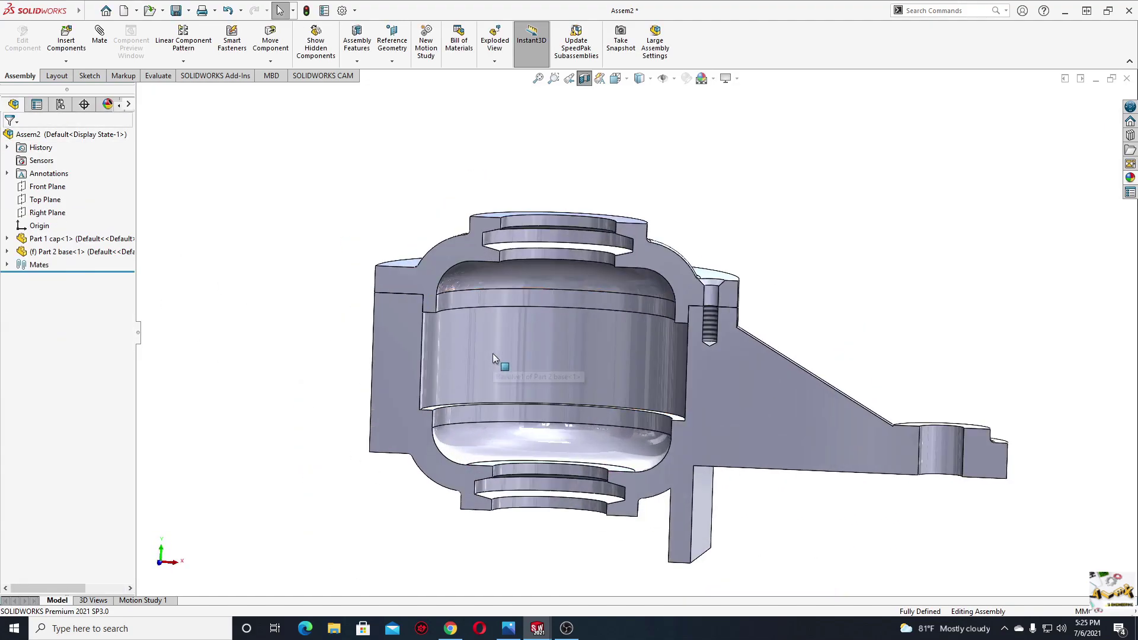
pyautogui.scroll(-1, 492, 355)
pyautogui.scroll(-1, 427, 365)
pyautogui.moveTo(403, 356)
pyautogui.mouseDown(button='middle')
pyautogui.moveTo(408, 370)
pyautogui.moveTo(389, 371)
pyautogui.moveTo(537, 411)
pyautogui.moveTo(470, 482)
pyautogui.moveTo(464, 518)
pyautogui.moveTo(494, 366)
pyautogui.moveTo(655, 348)
pyautogui.moveTo(762, 361)
pyautogui.moveTo(765, 424)
pyautogui.moveTo(684, 489)
pyautogui.moveTo(634, 425)
pyautogui.moveTo(666, 358)
pyautogui.moveTo(536, 396)
pyautogui.moveTo(660, 411)
pyautogui.moveTo(285, 373)
pyautogui.mouseUp(button='middle')
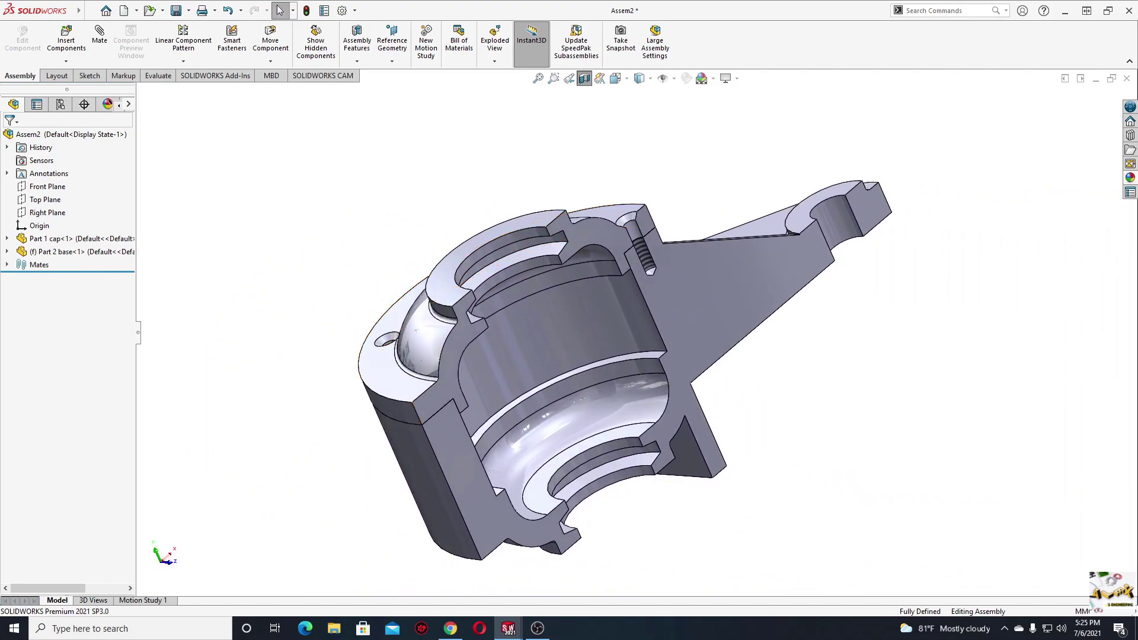